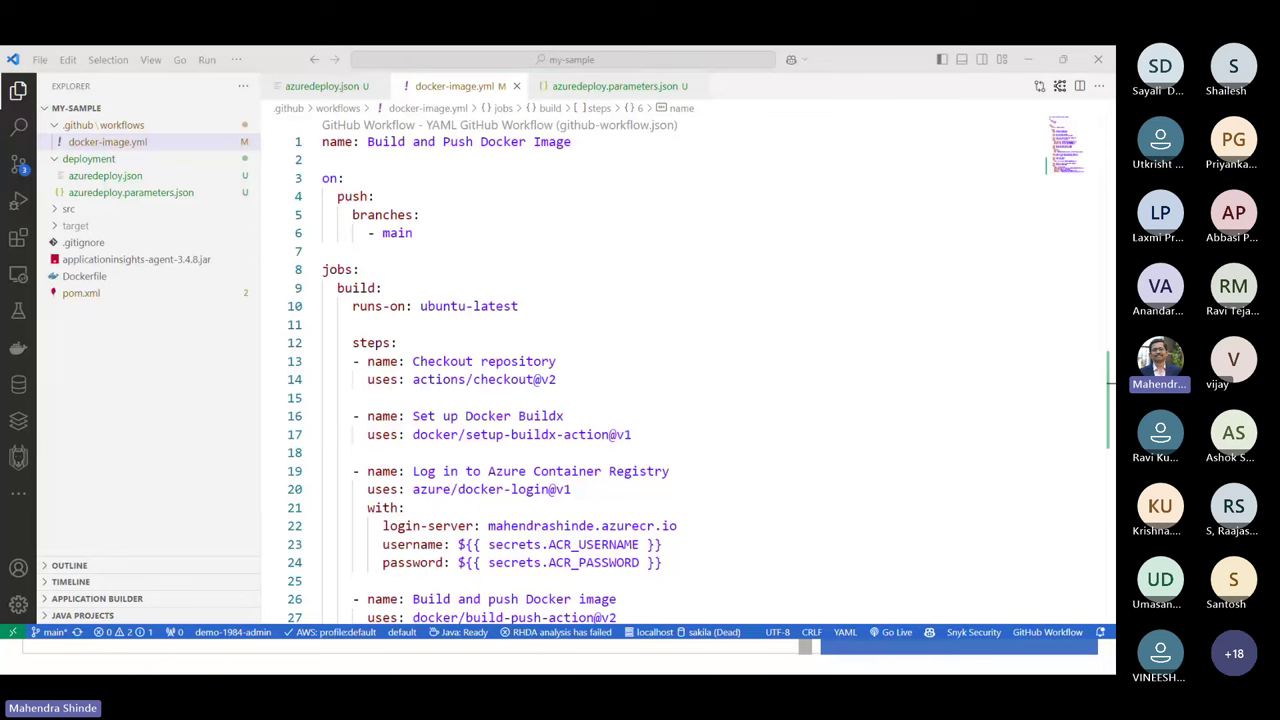
Step: Show the slide on how Copilot enhances DevOps, then switch to the Jenkins dashboard
click(1037, 60)
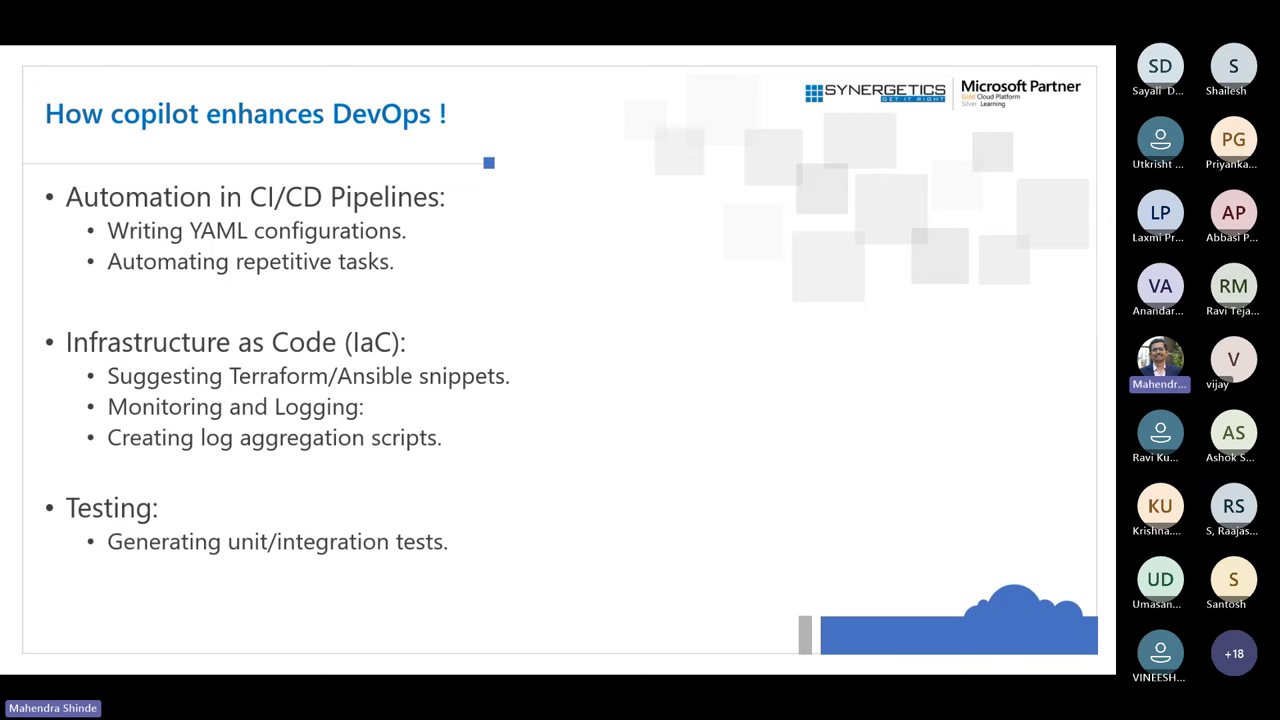
key(alt+Tab)
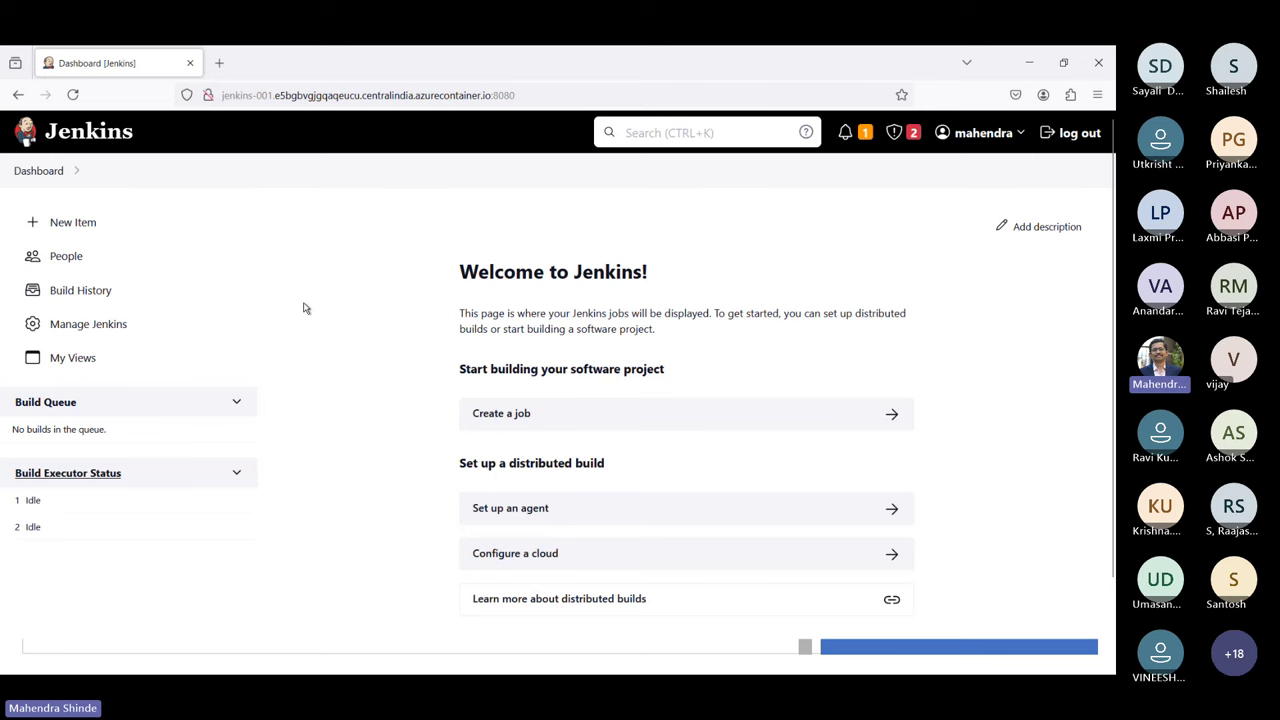
Step: Sign in to Jenkins with the account username and password from the New Item prompt
click(74, 229)
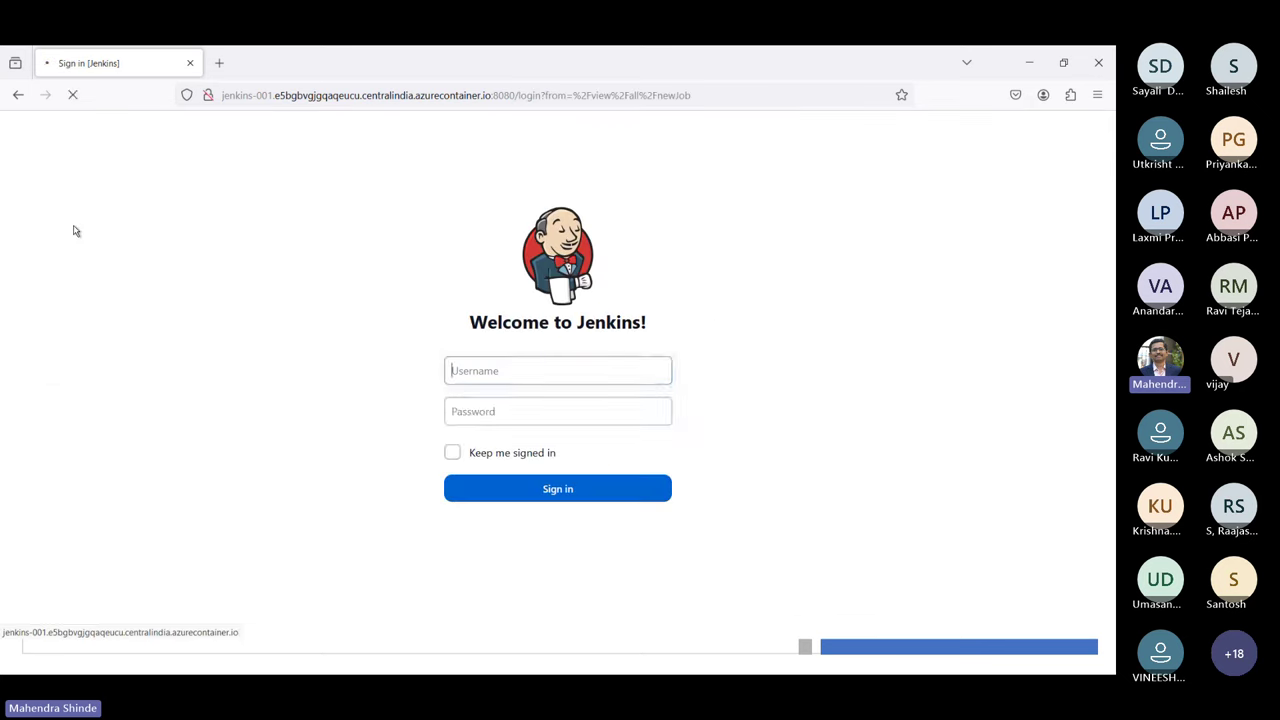
text(mah)
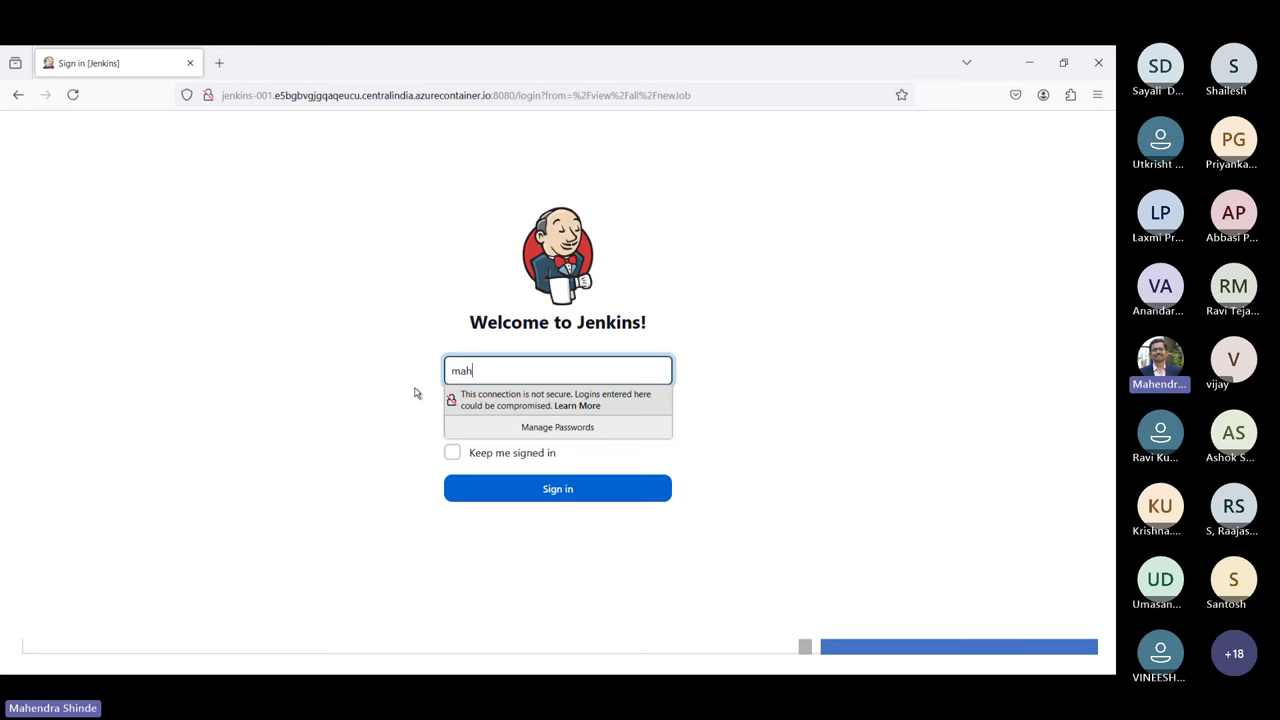
text(endra)
key(Tab)
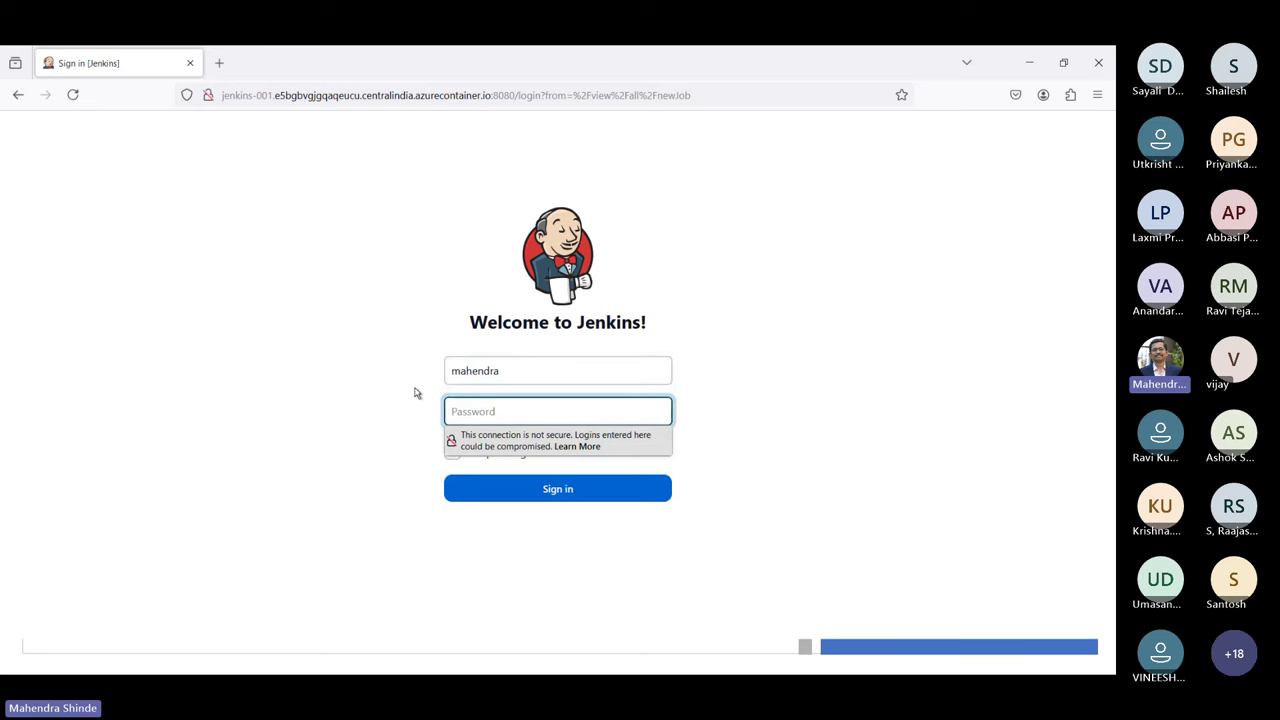
text(*********)
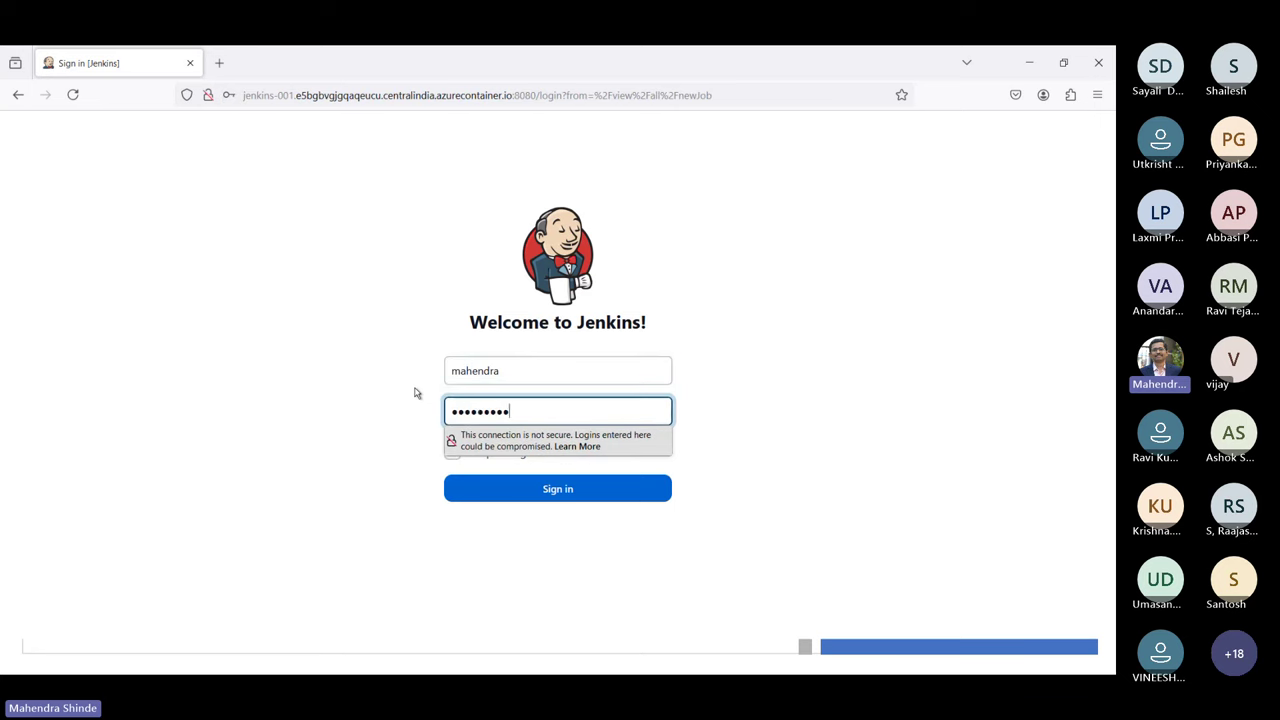
text(****)
key(Return)
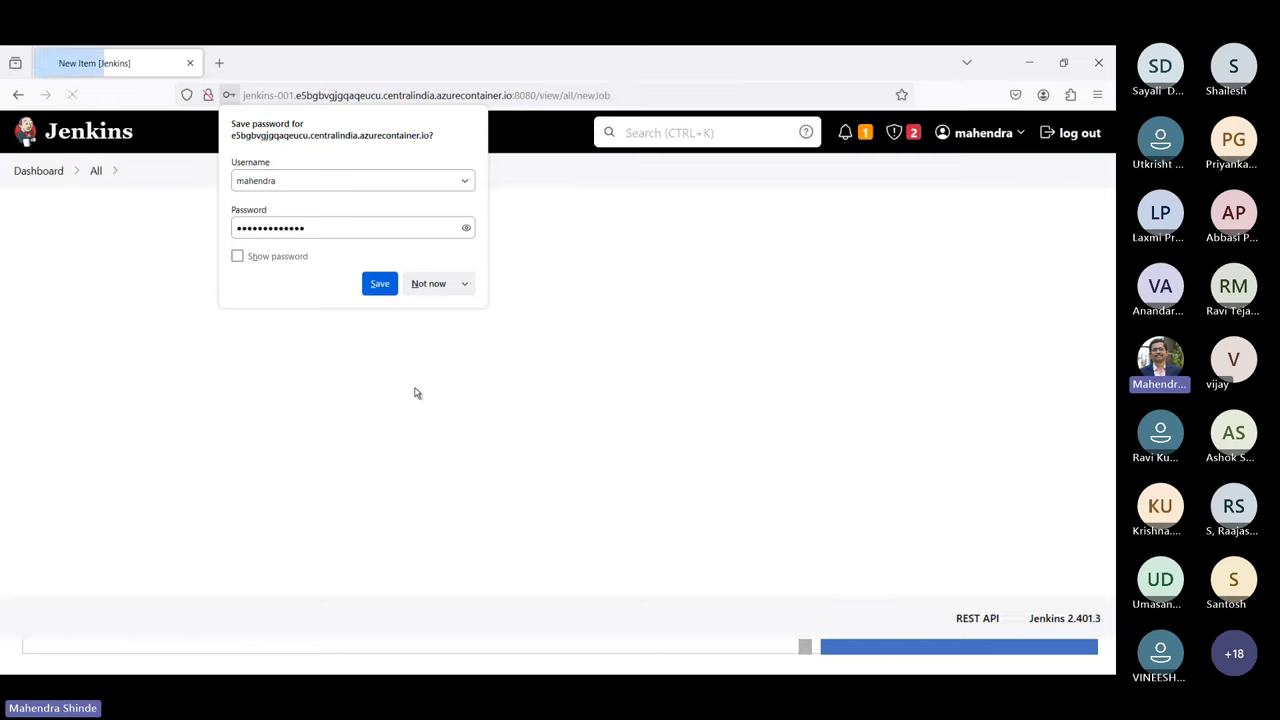
click(431, 290)
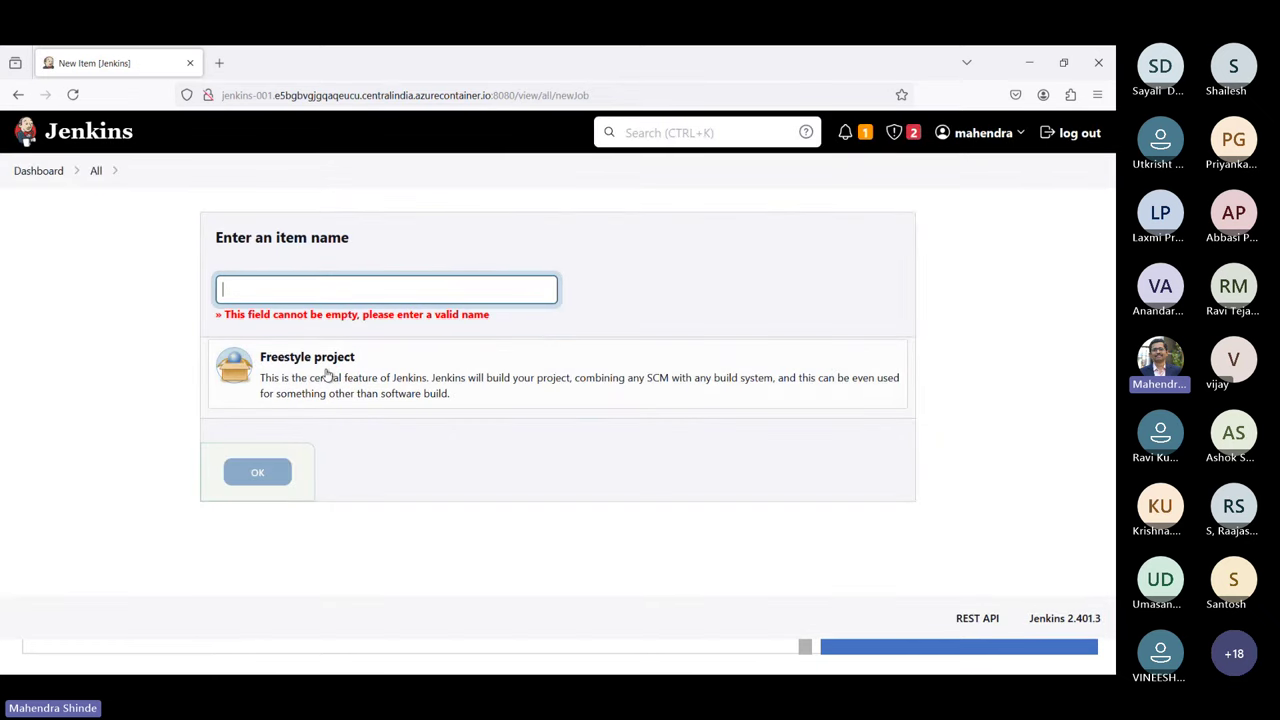
Step: Create a Freestyle project named demo1
click(360, 295)
text(demo1)
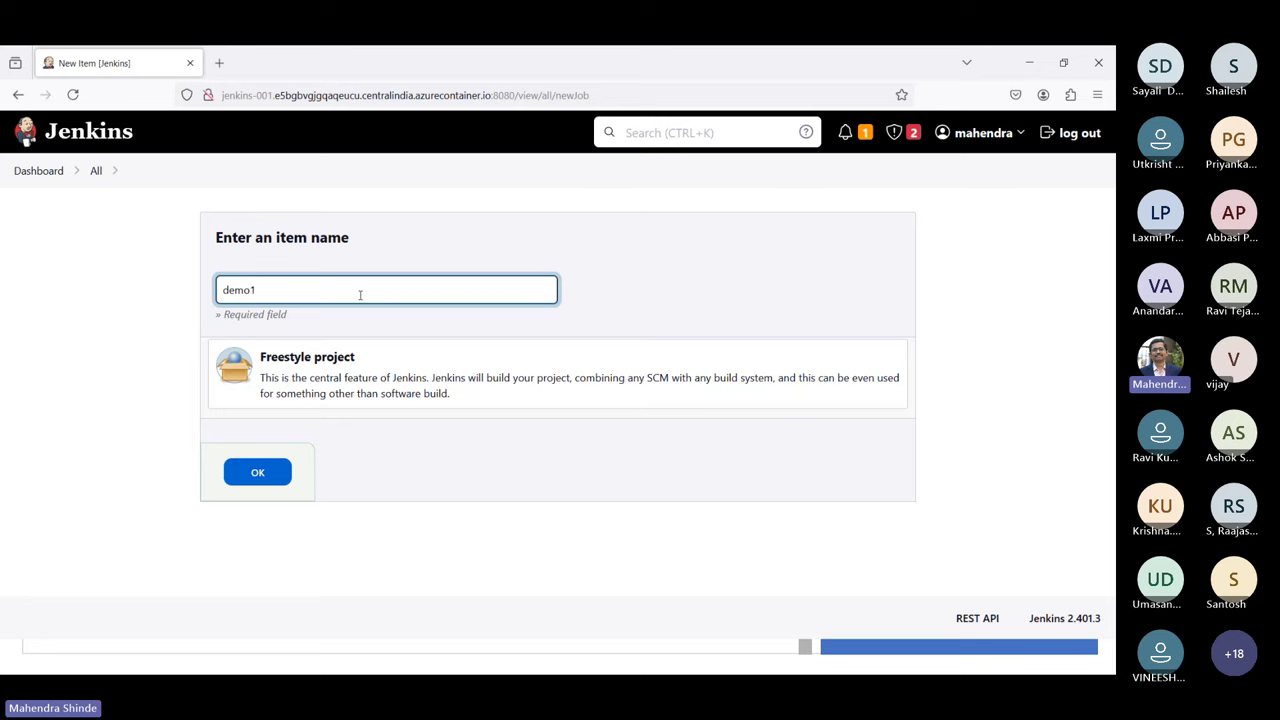
click(258, 469)
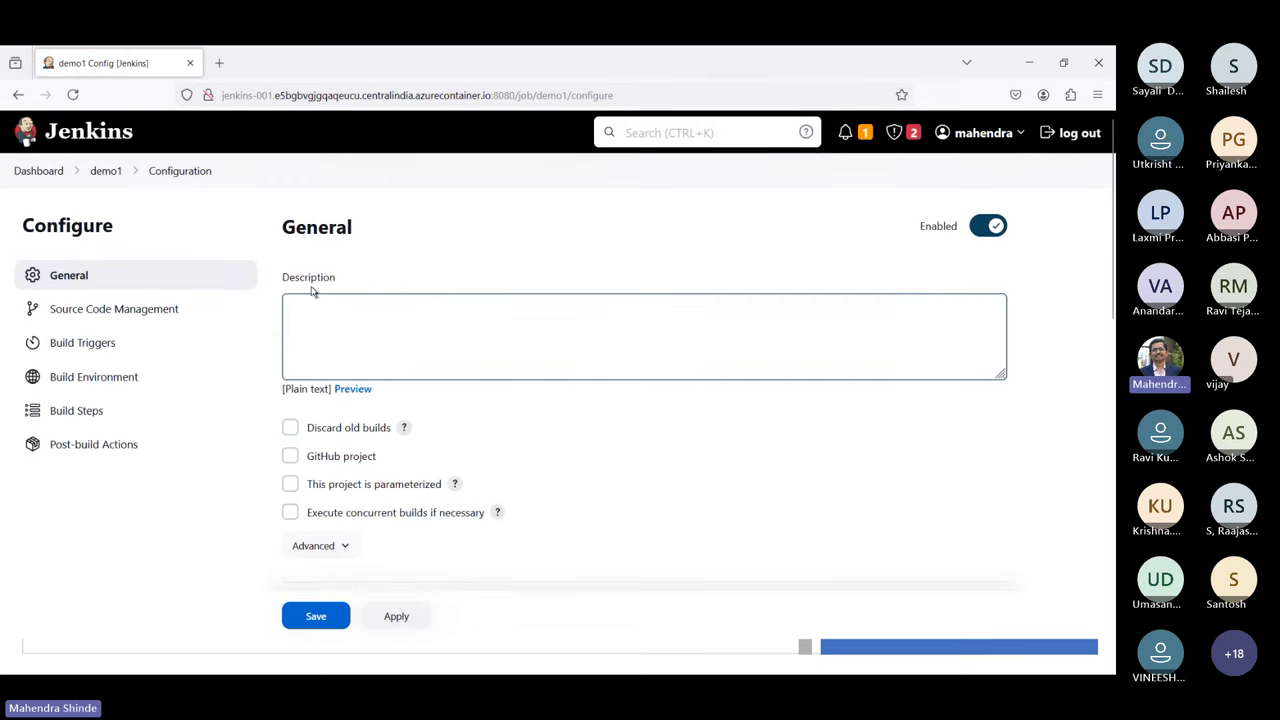
Step: Open the sample-library-api repository on GitHub in a new tab
click(219, 63)
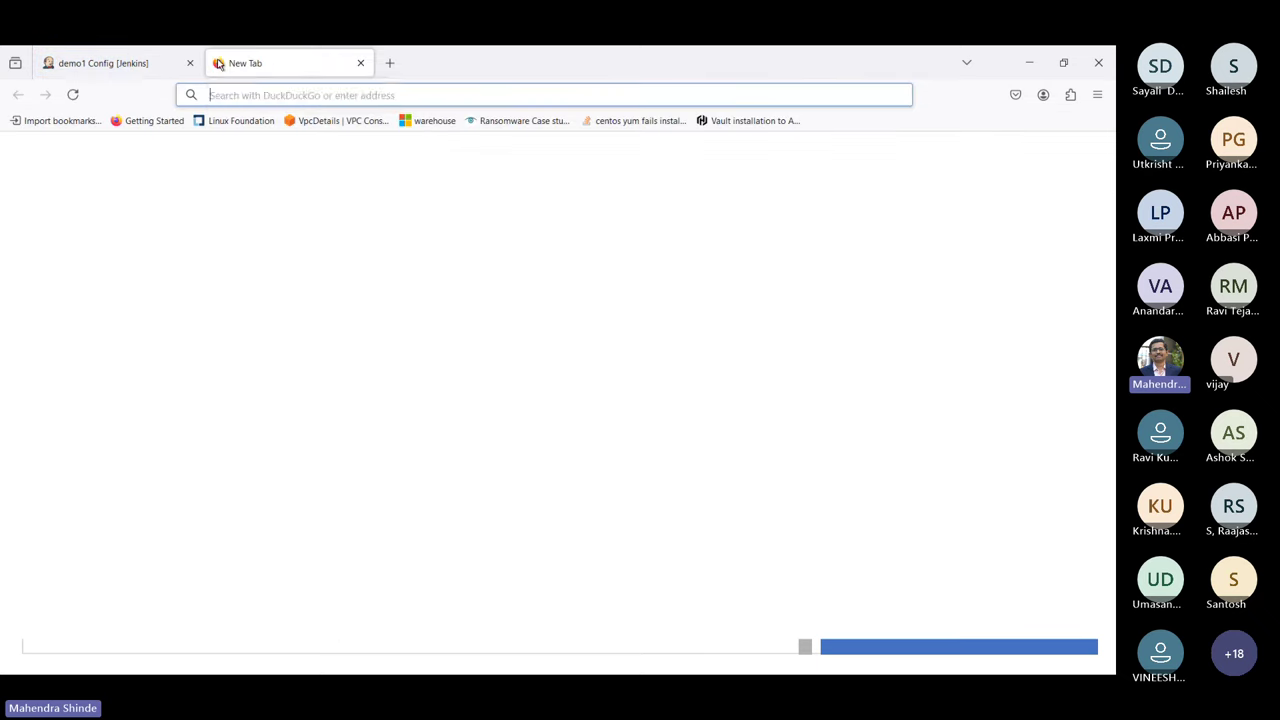
text(github.com/)
key(Return)
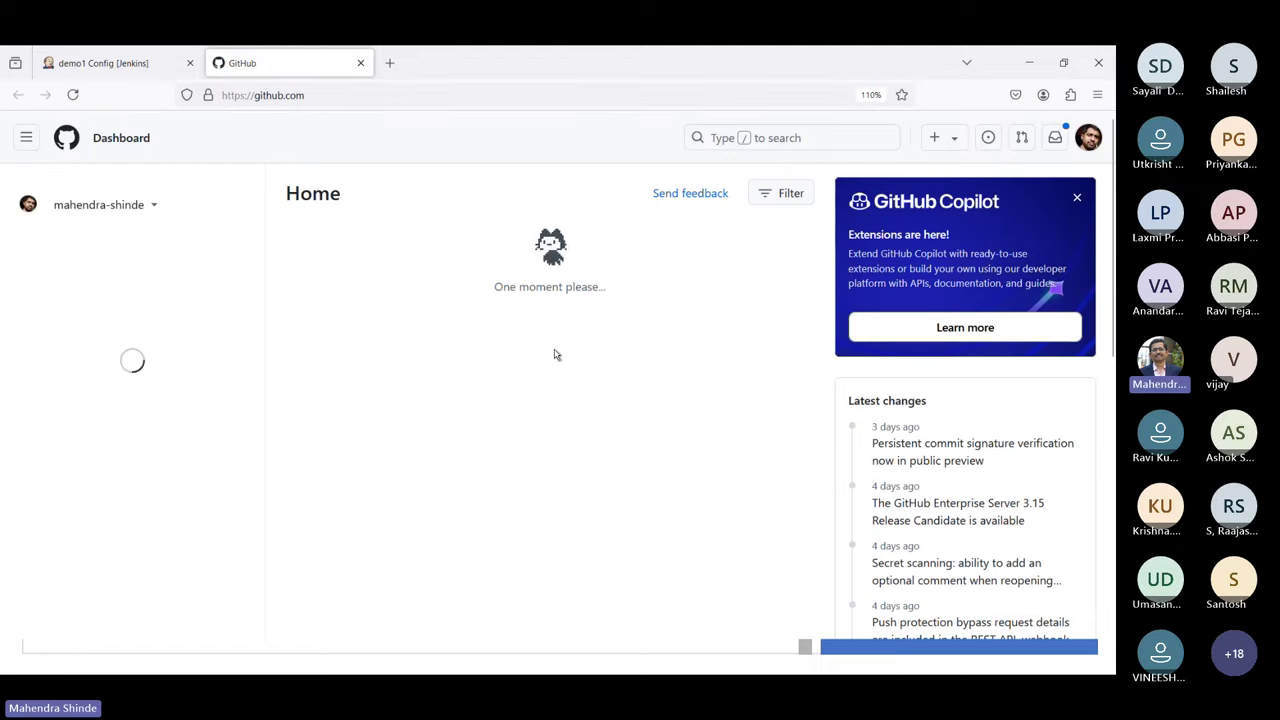
click(1077, 201)
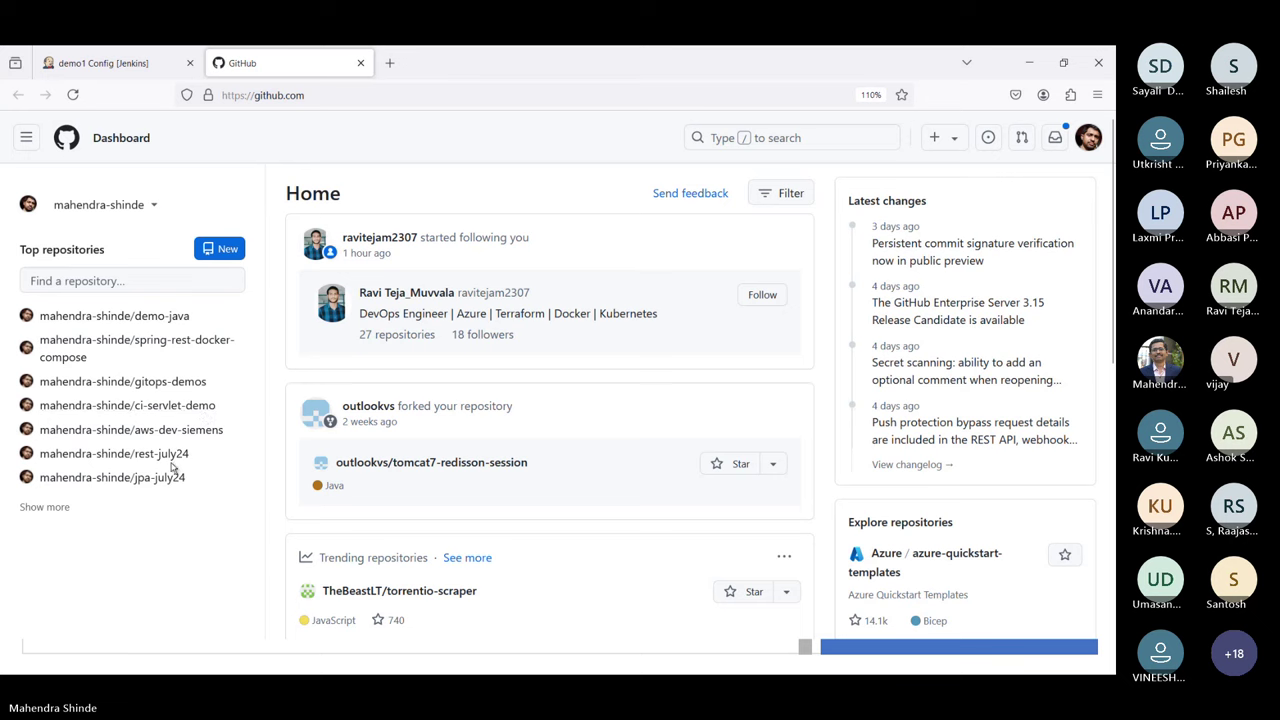
click(418, 96)
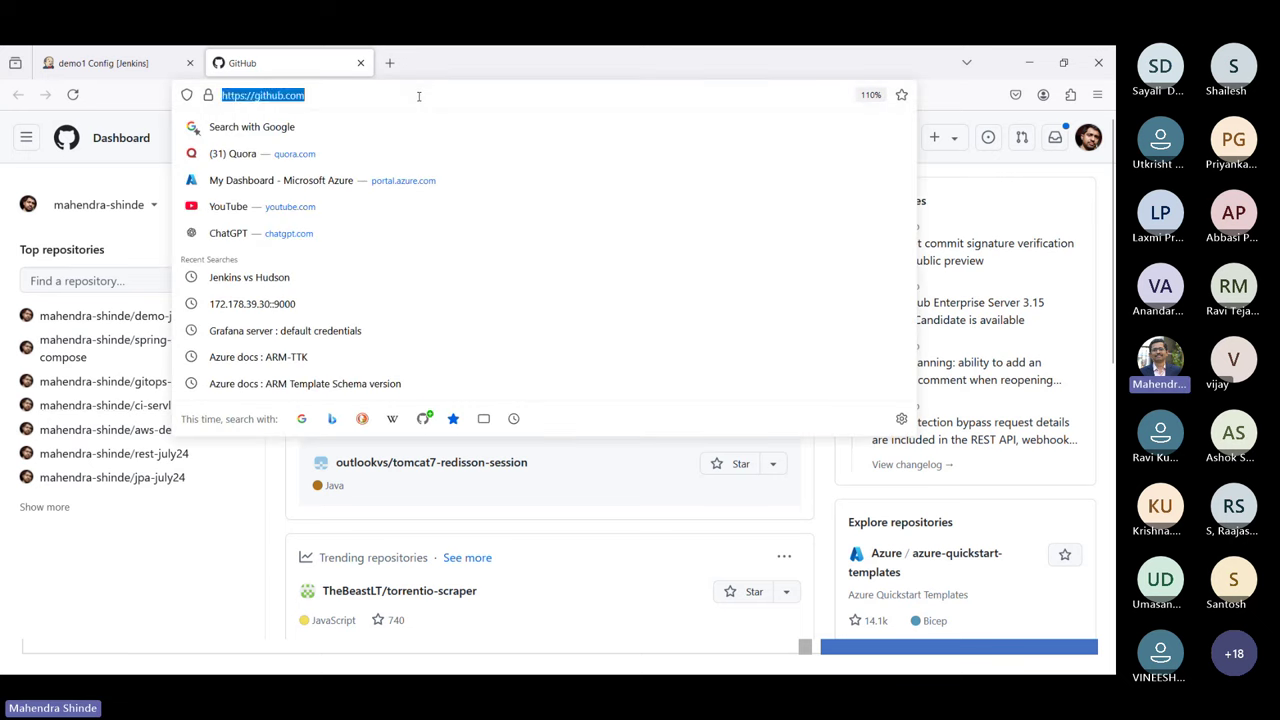
click(418, 96)
text(/mahendra-shinde/)
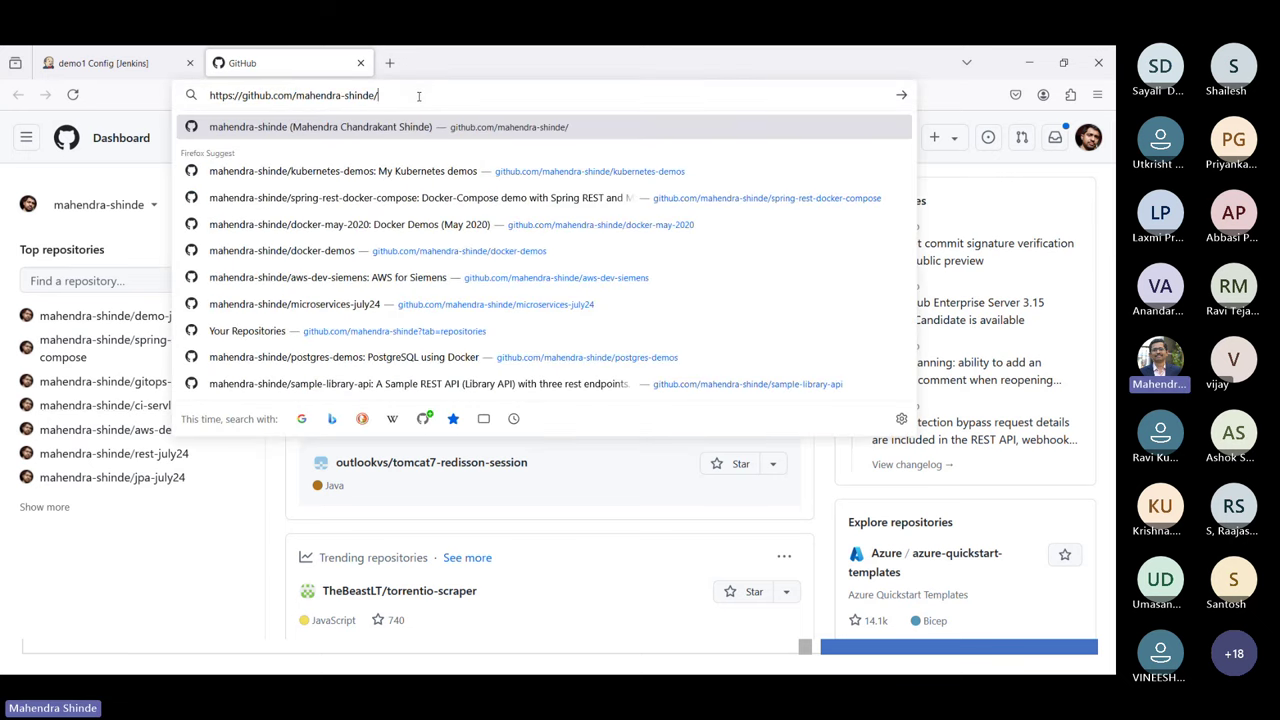
text(sam)
key(Return)
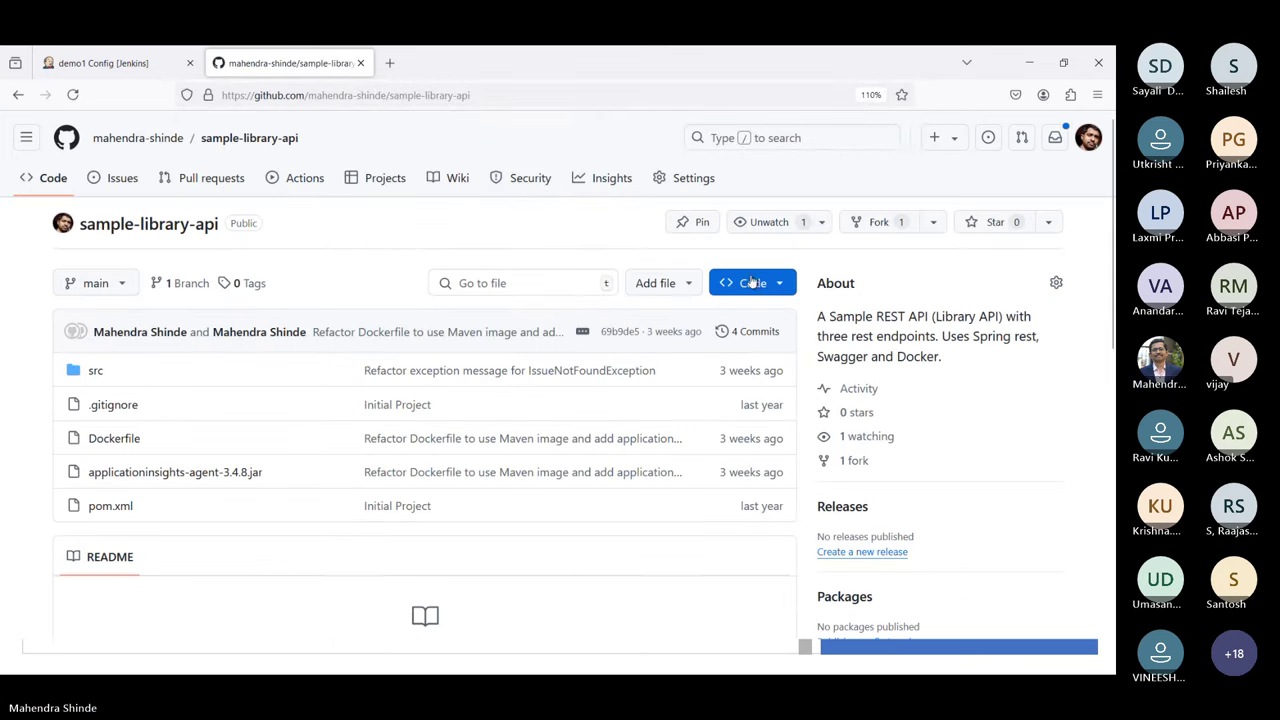
Step: Fork it into kindzeus as sample-jenkins and copy the new repository's URL
click(872, 223)
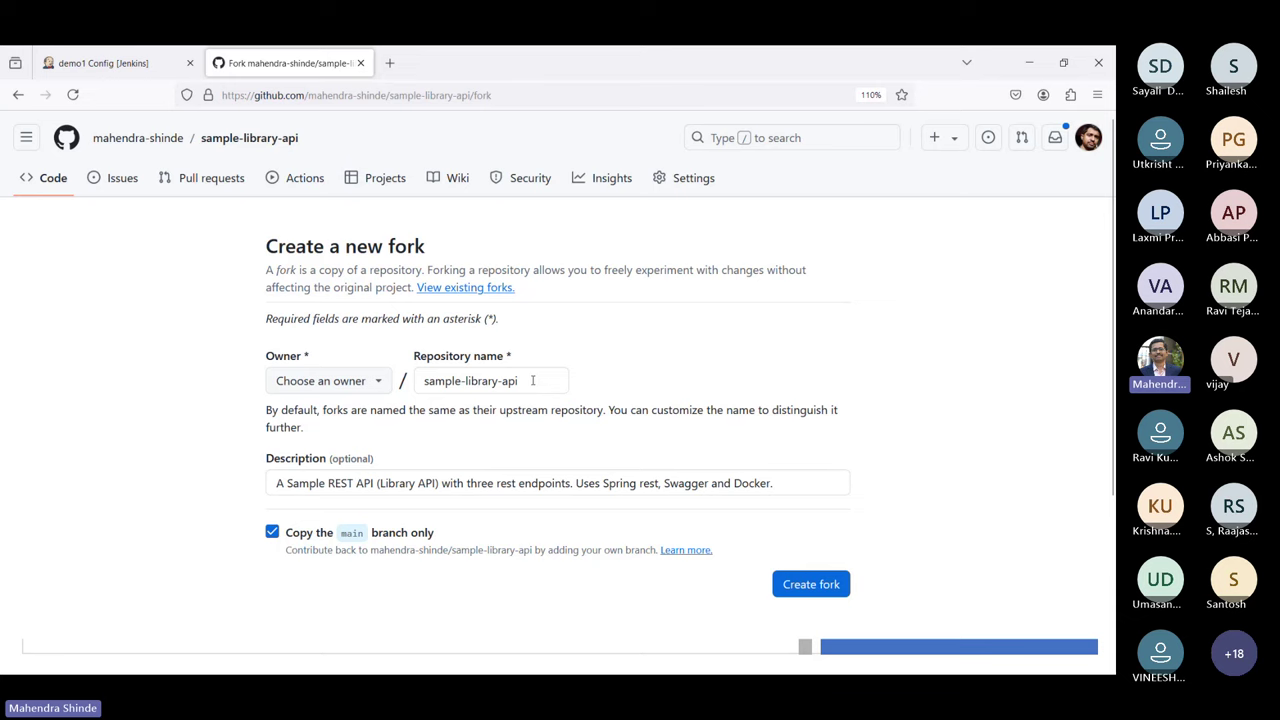
click(338, 385)
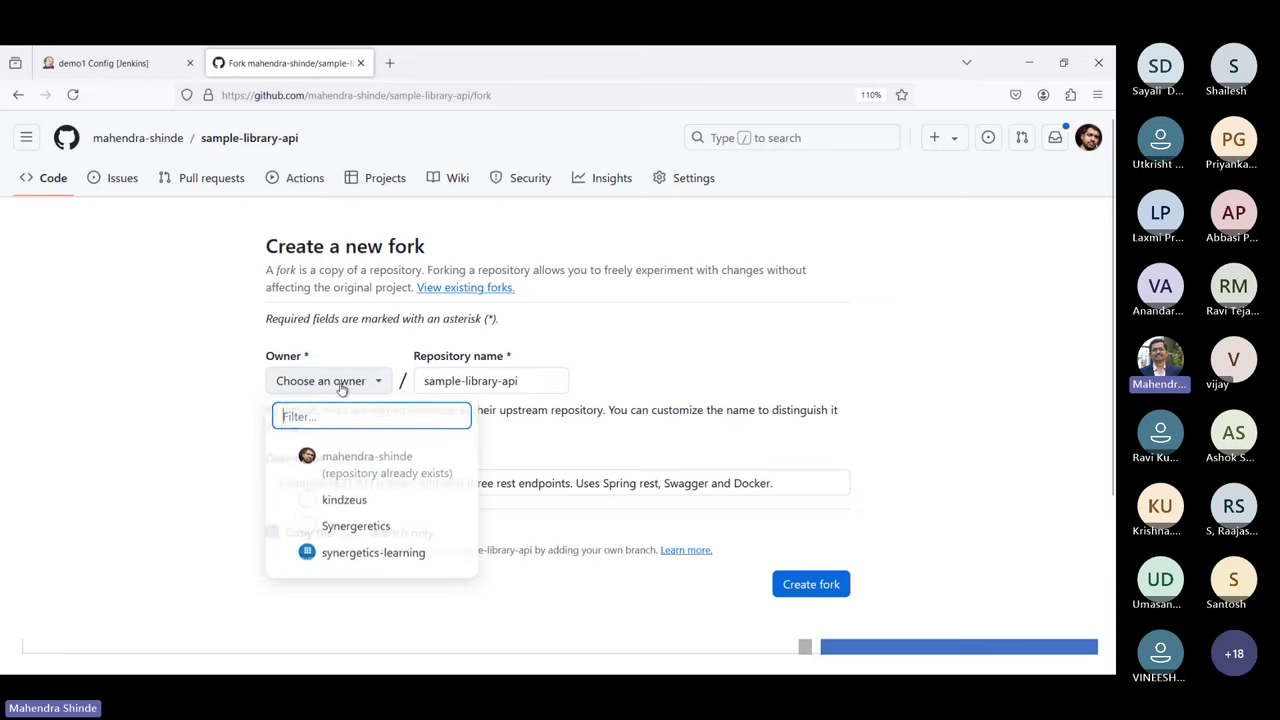
click(341, 500)
click(529, 383)
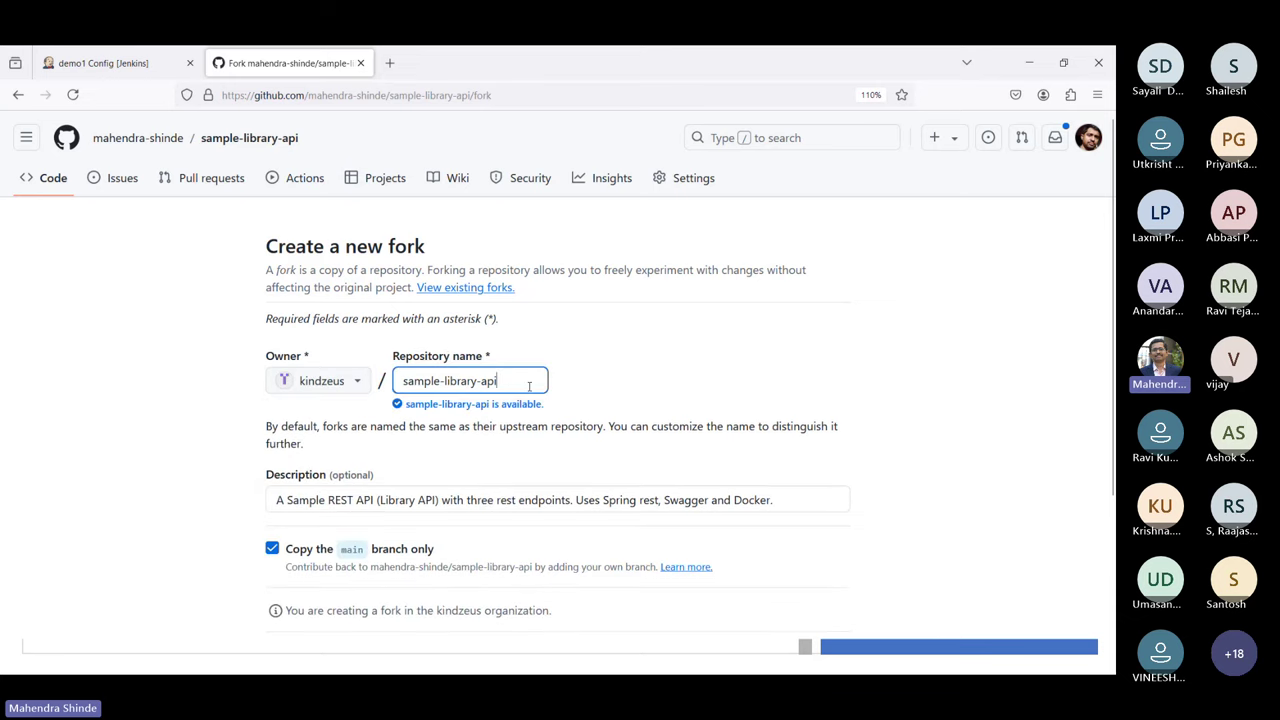
triple_click(529, 387)
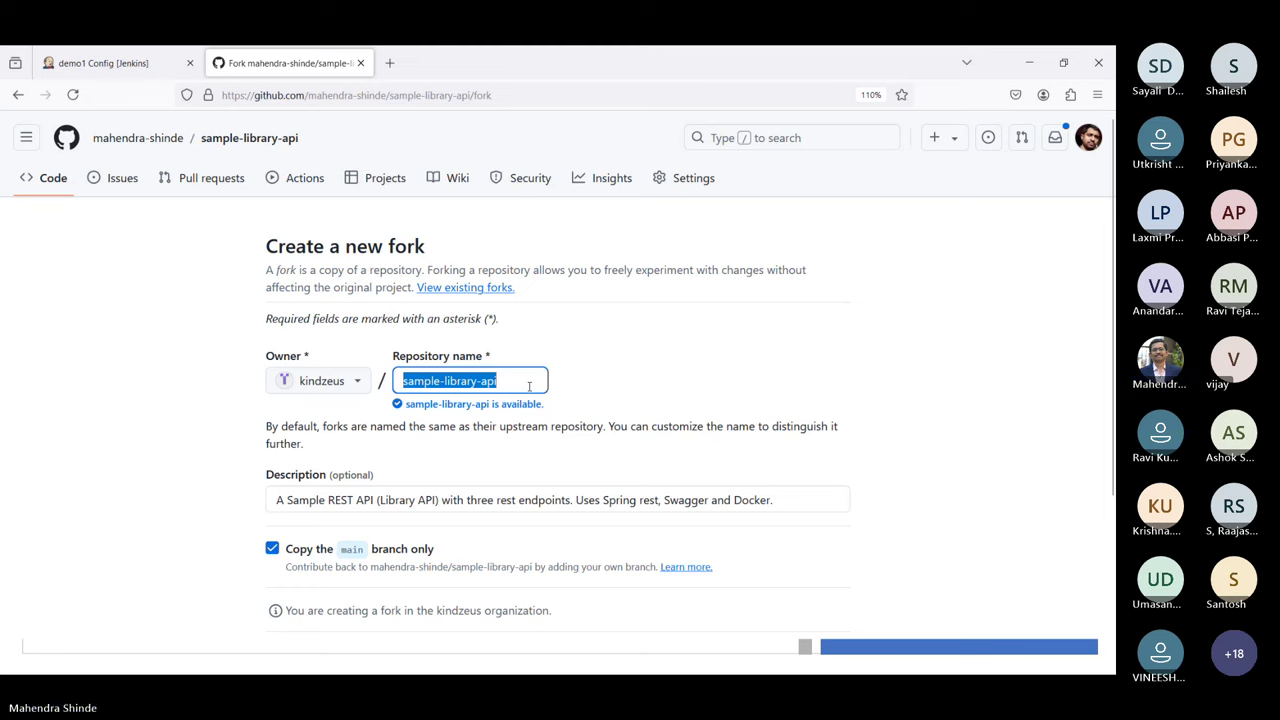
text(sample-jenkins)
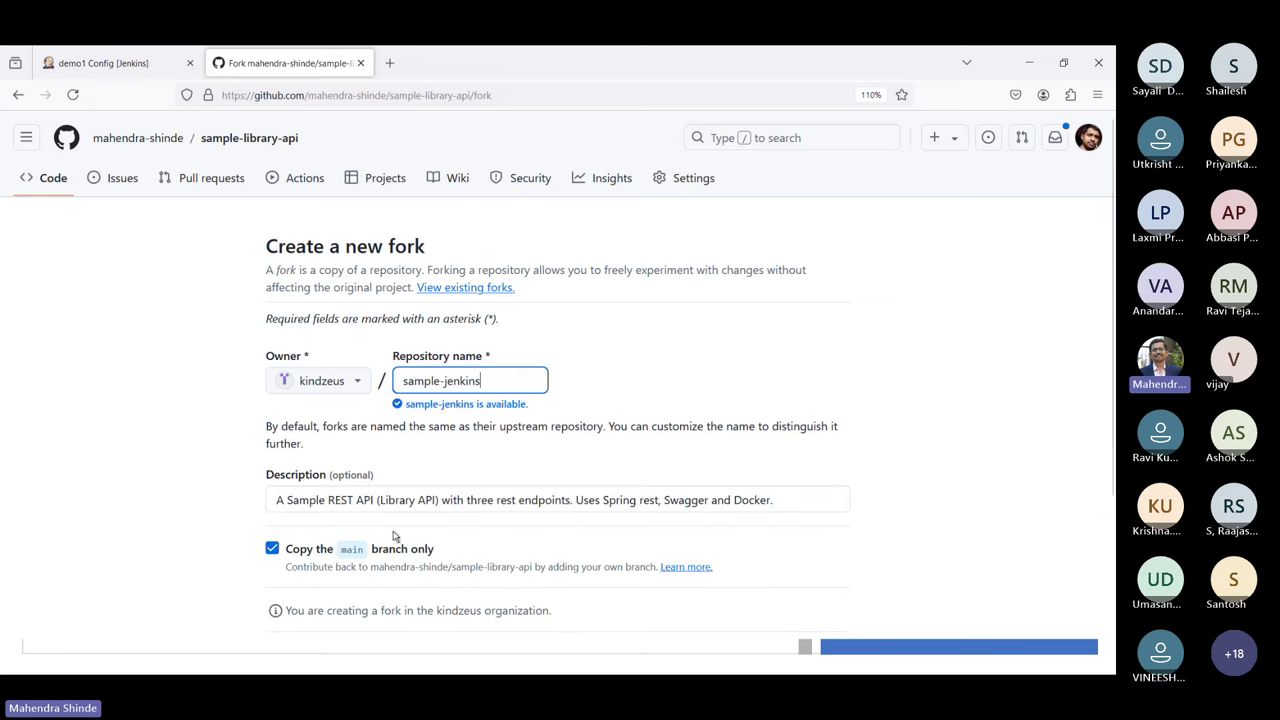
scroll(386, 583, down, 3)
click(797, 489)
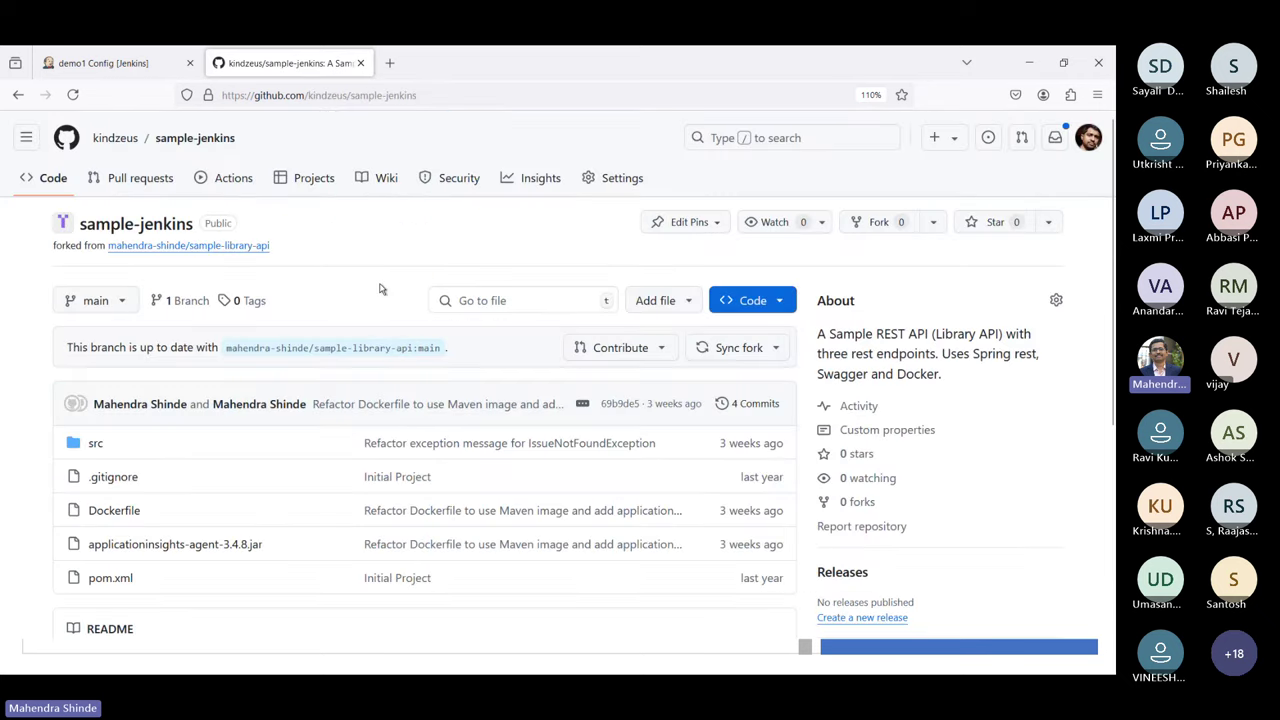
click(466, 97)
key(ctrl+c)
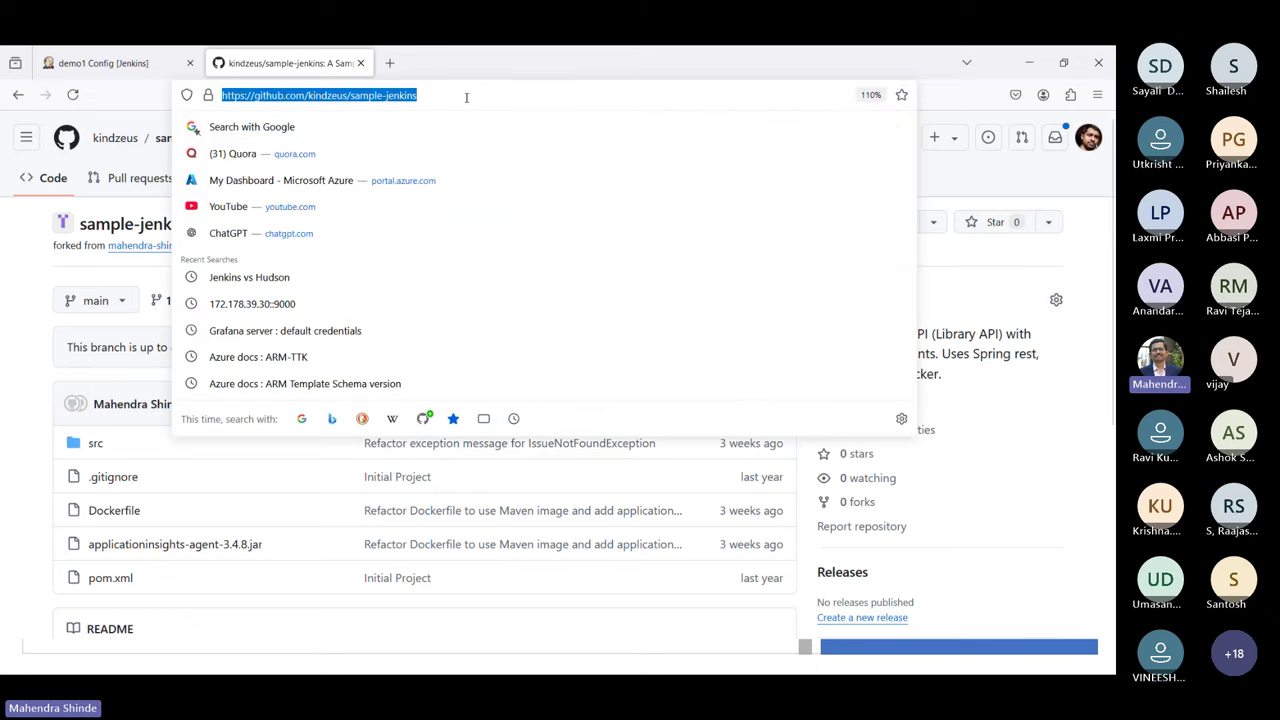
click(93, 67)
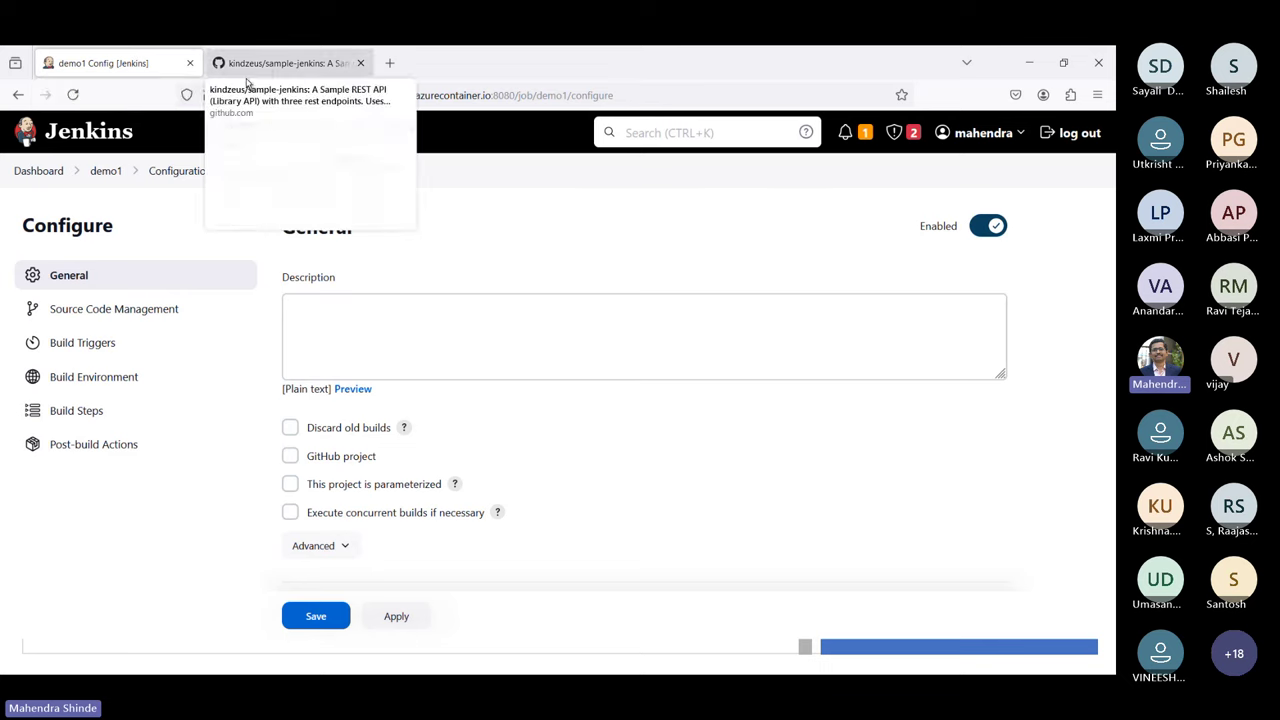
Step: Give the demo1 job a 'Sample Project' description
click(394, 348)
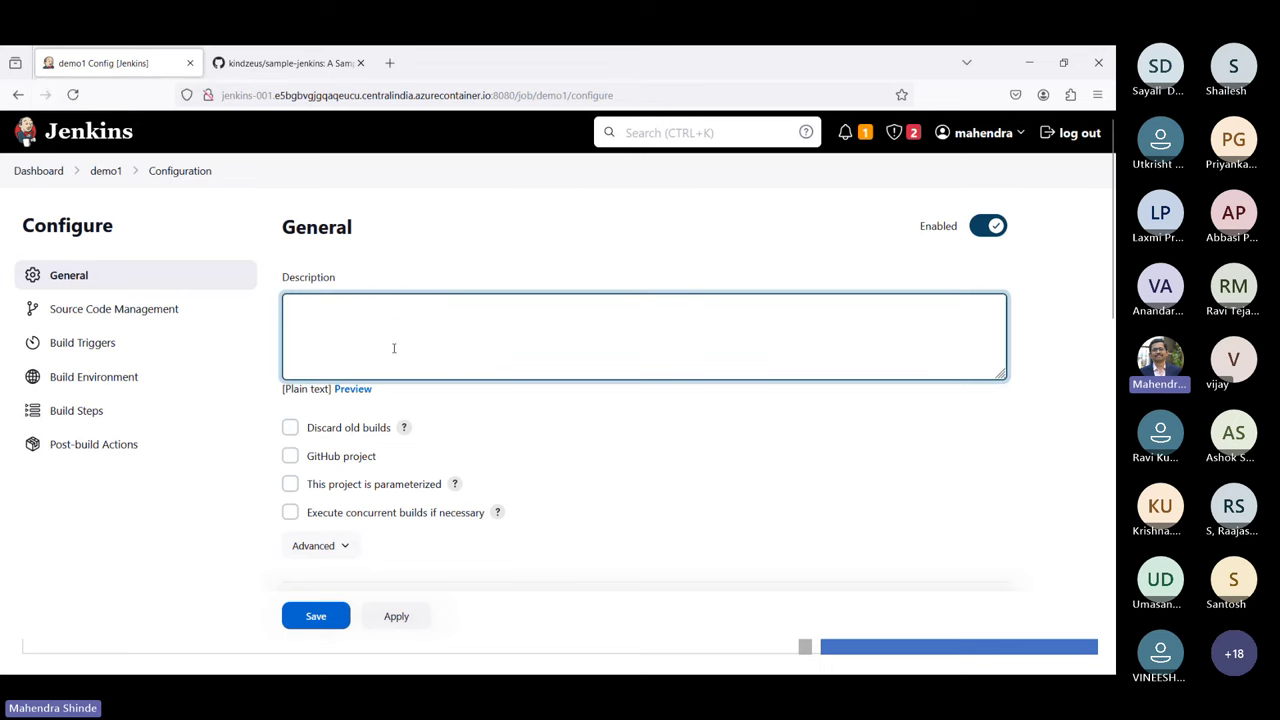
text(Sample (ro)
key(BackSpace)
key(BackSpace)
key(BackSpace)
text(Project)
Step: Choose Git for source code management and paste the repository URL
scroll(364, 531, down, 3)
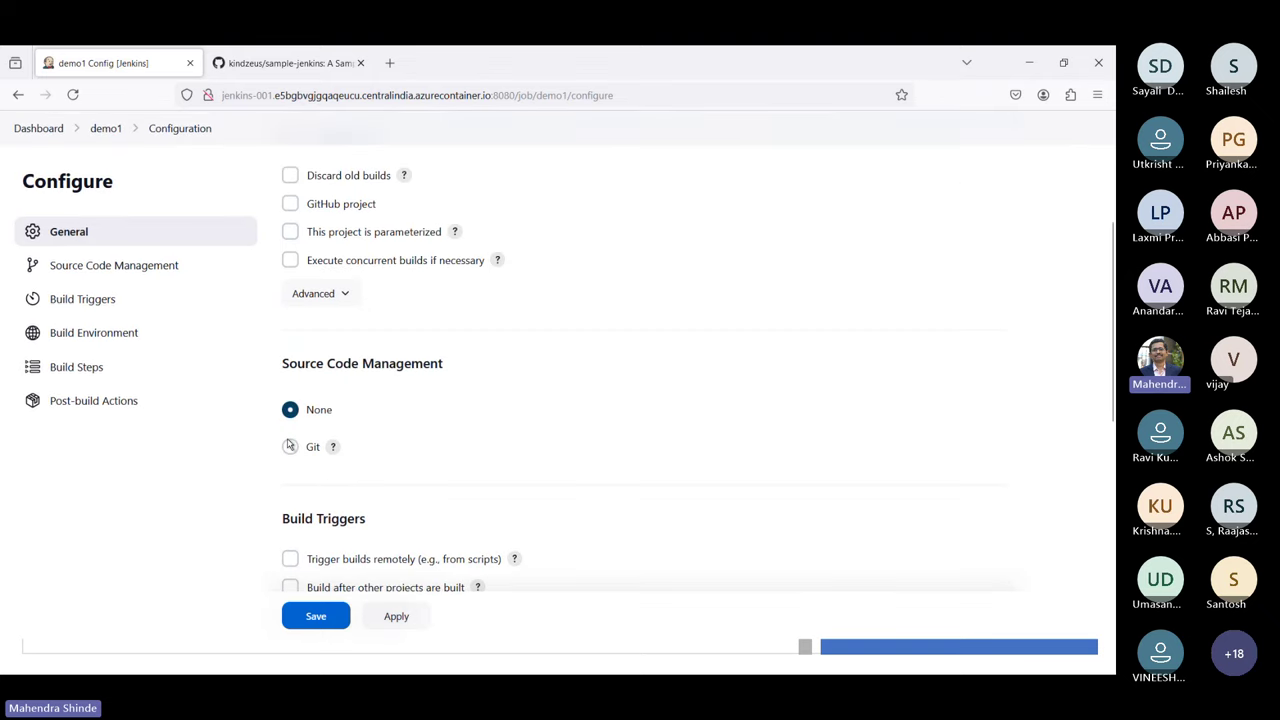
click(289, 447)
scroll(549, 411, down, 4)
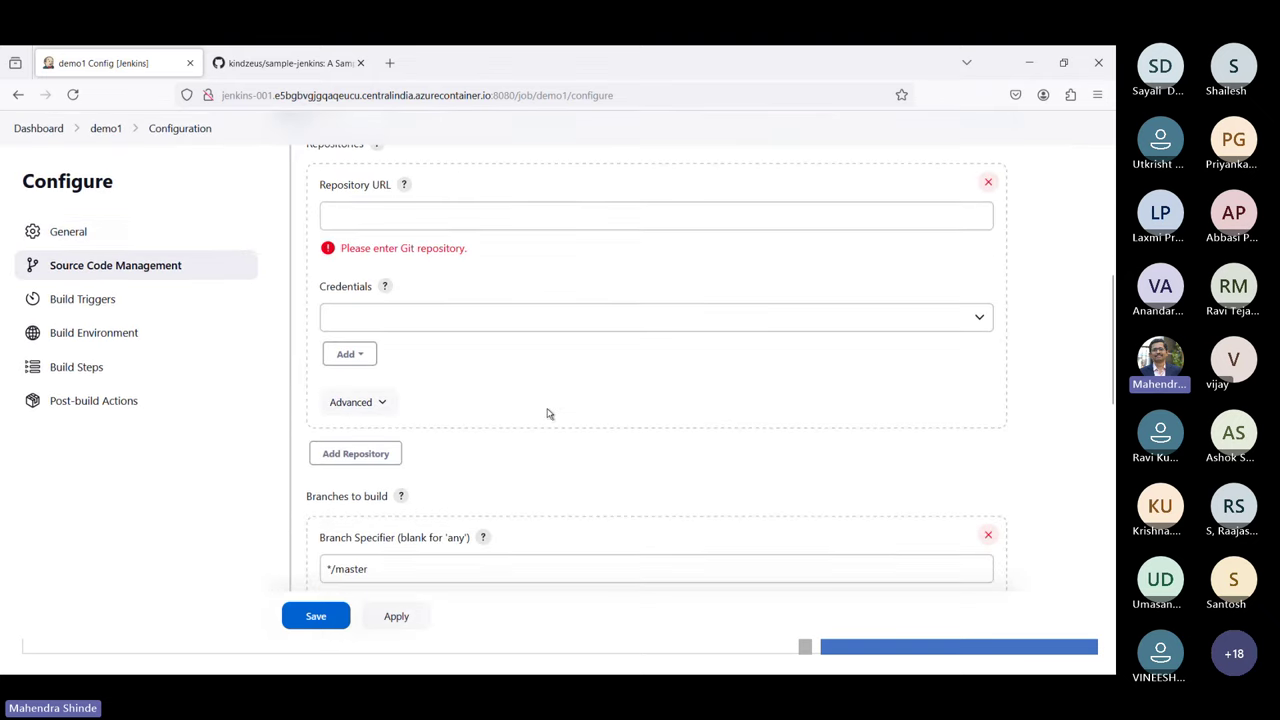
click(555, 213)
key(ctrl+v)
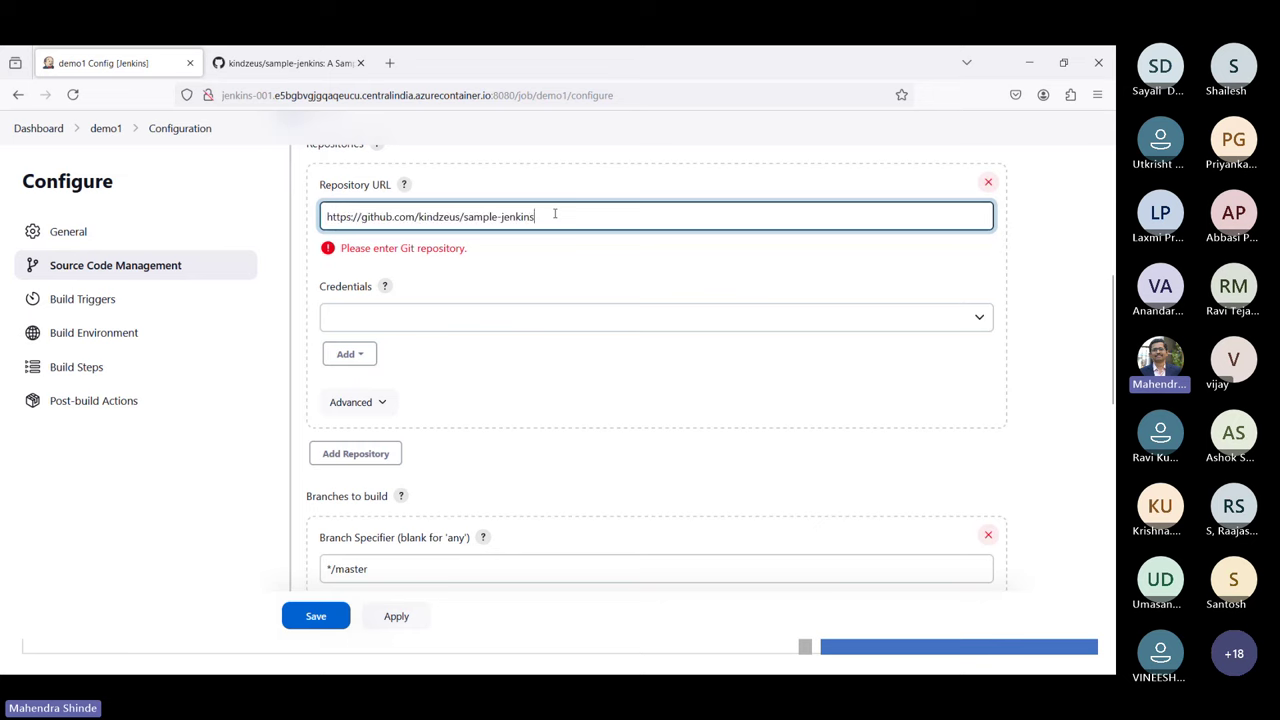
key(Tab)
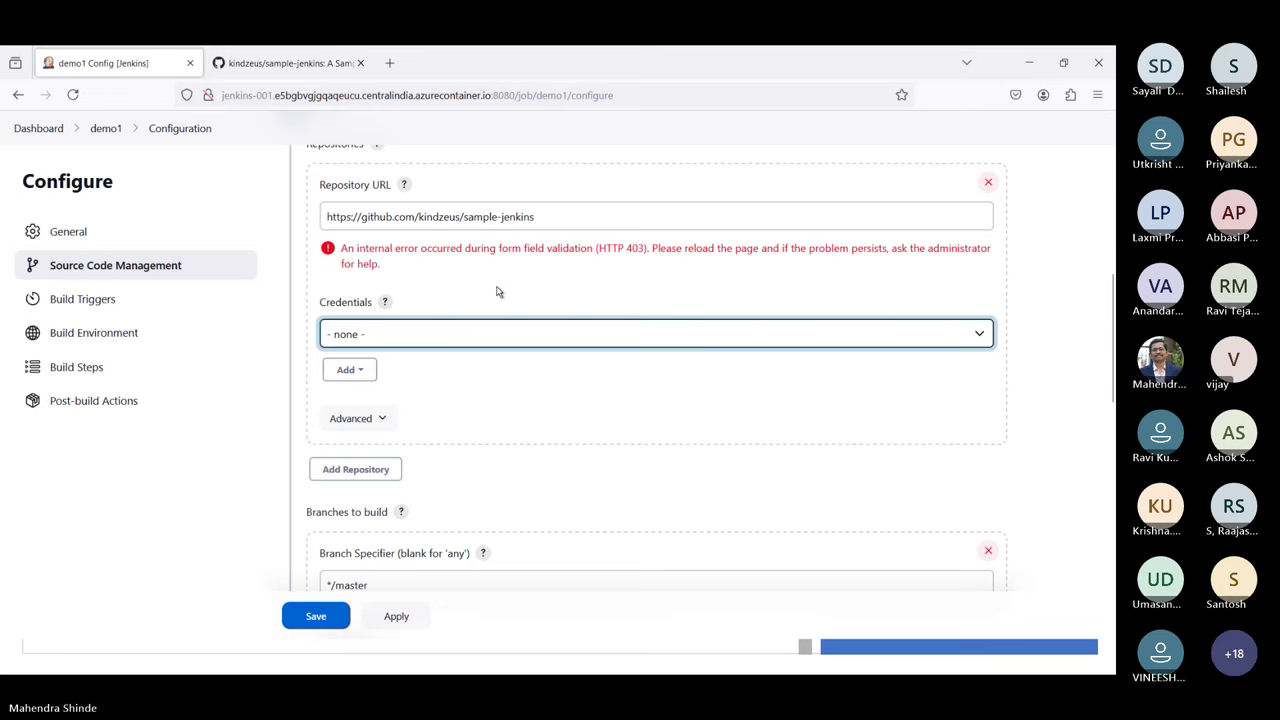
click(571, 217)
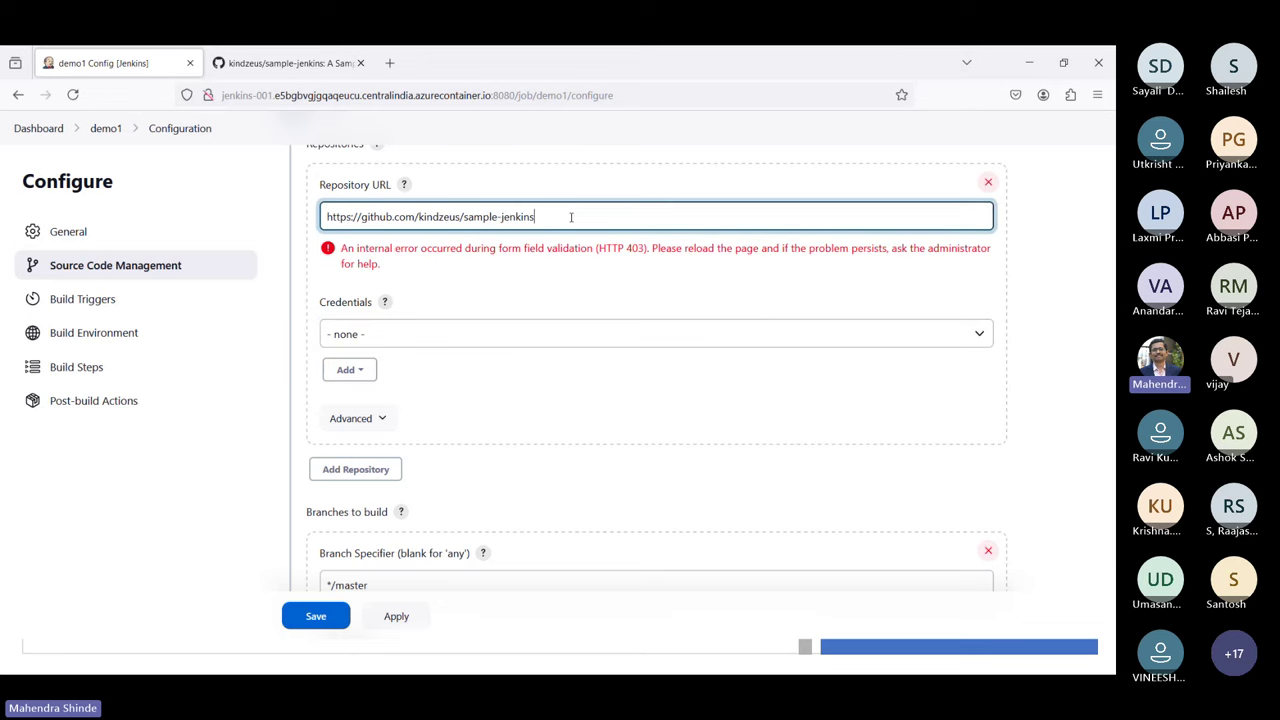
Step: Replace the Repository URL with the sample-jenkins HTTPS .git clone URL from GitHub
click(306, 63)
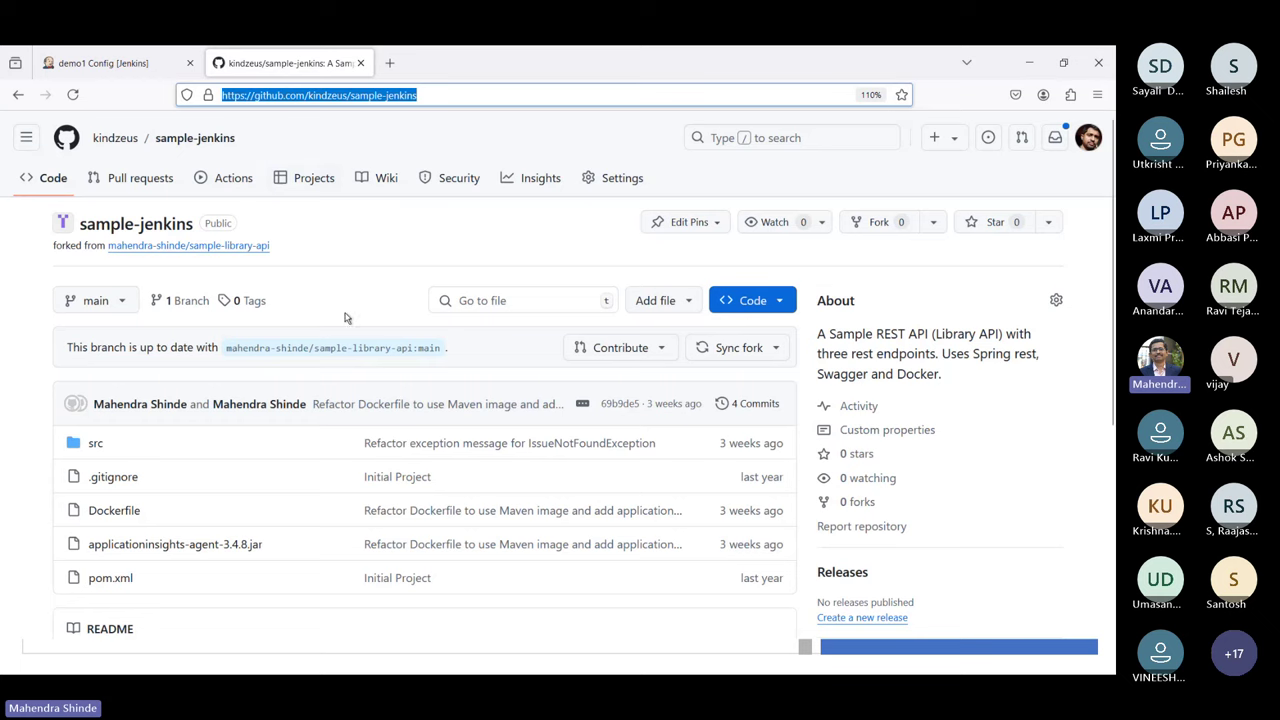
click(743, 304)
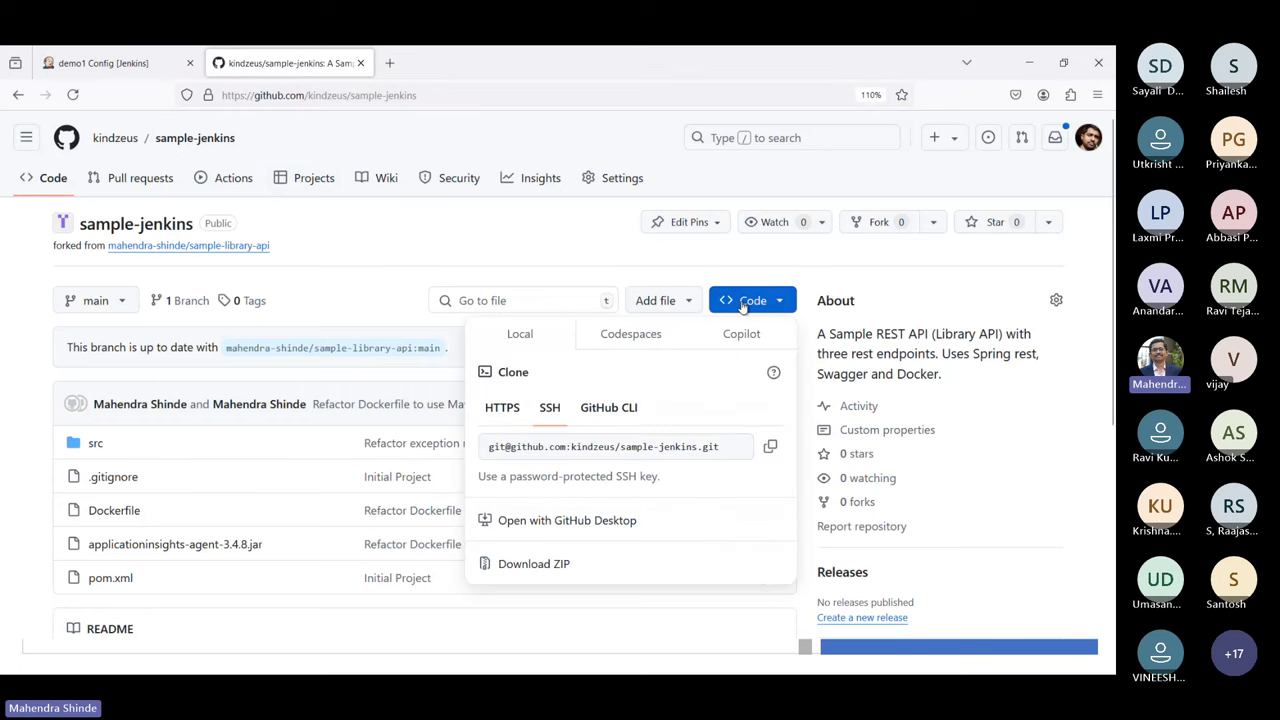
click(502, 412)
click(771, 452)
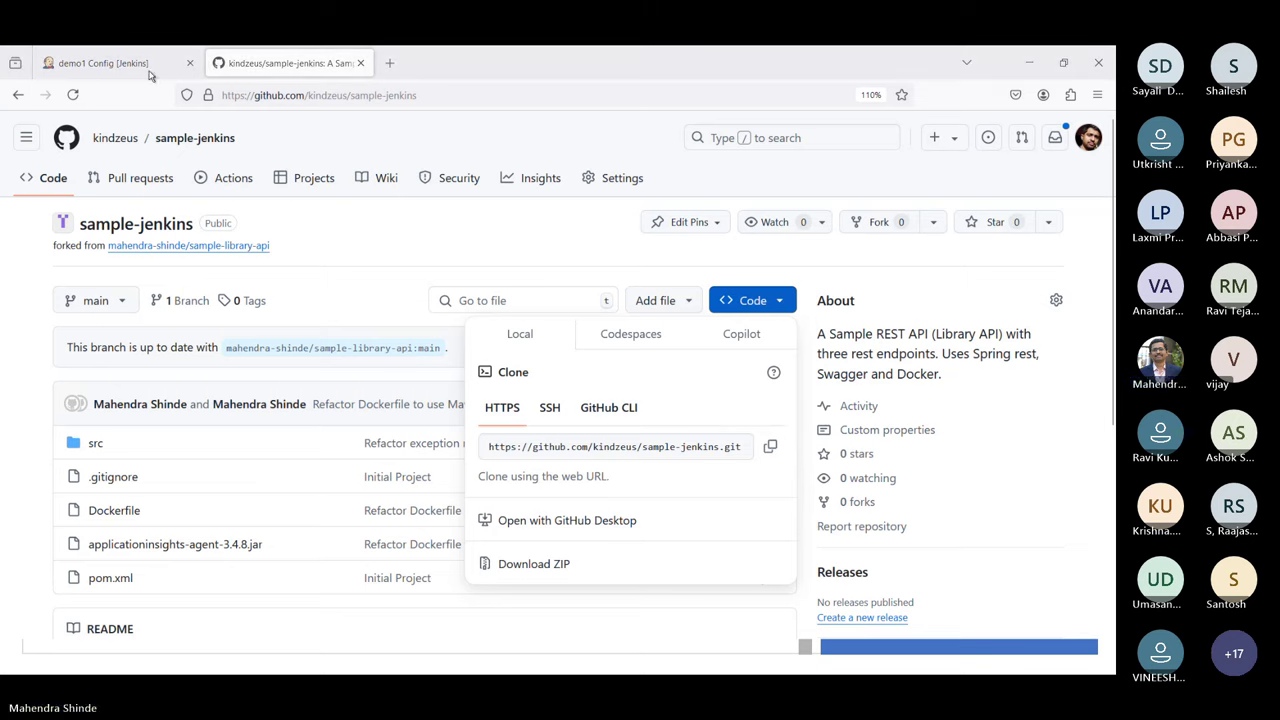
click(100, 63)
click(550, 212)
key(ctrl+a)
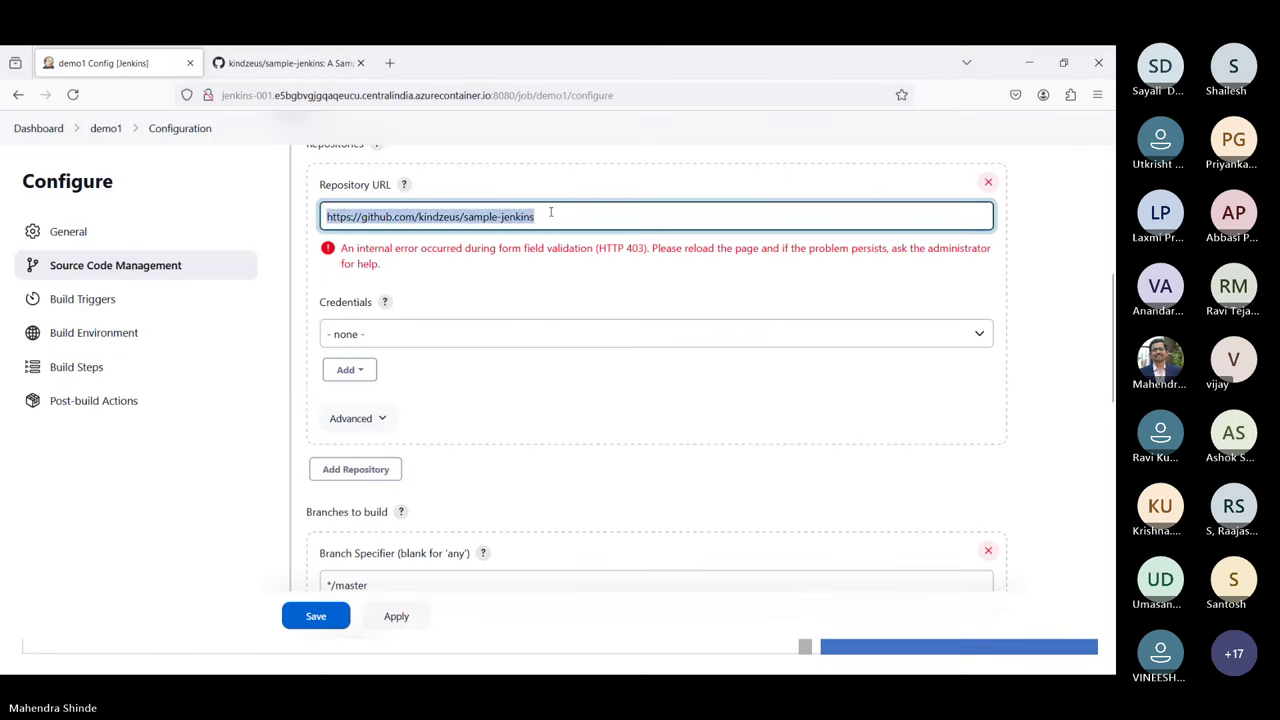
key(ctrl+v)
key(Tab)
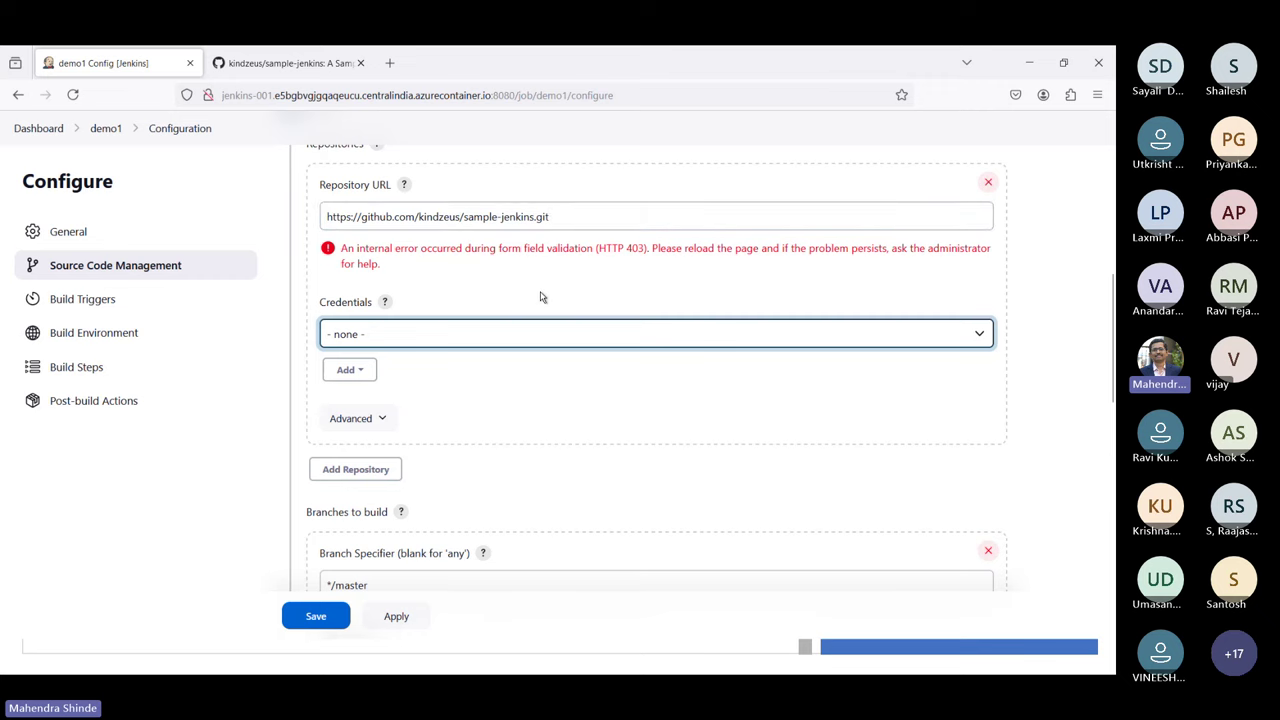
Step: Change the Branch Specifier from */master to */main
scroll(540, 297, up, 2)
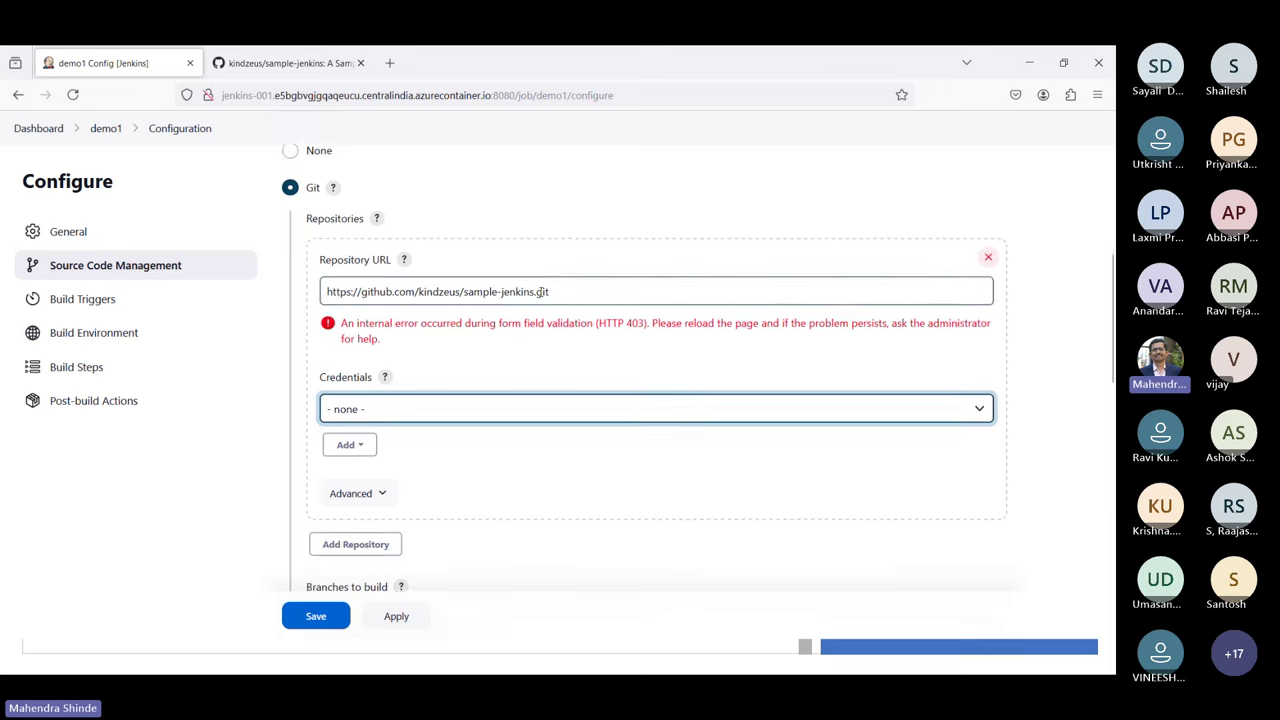
scroll(540, 297, up, 1)
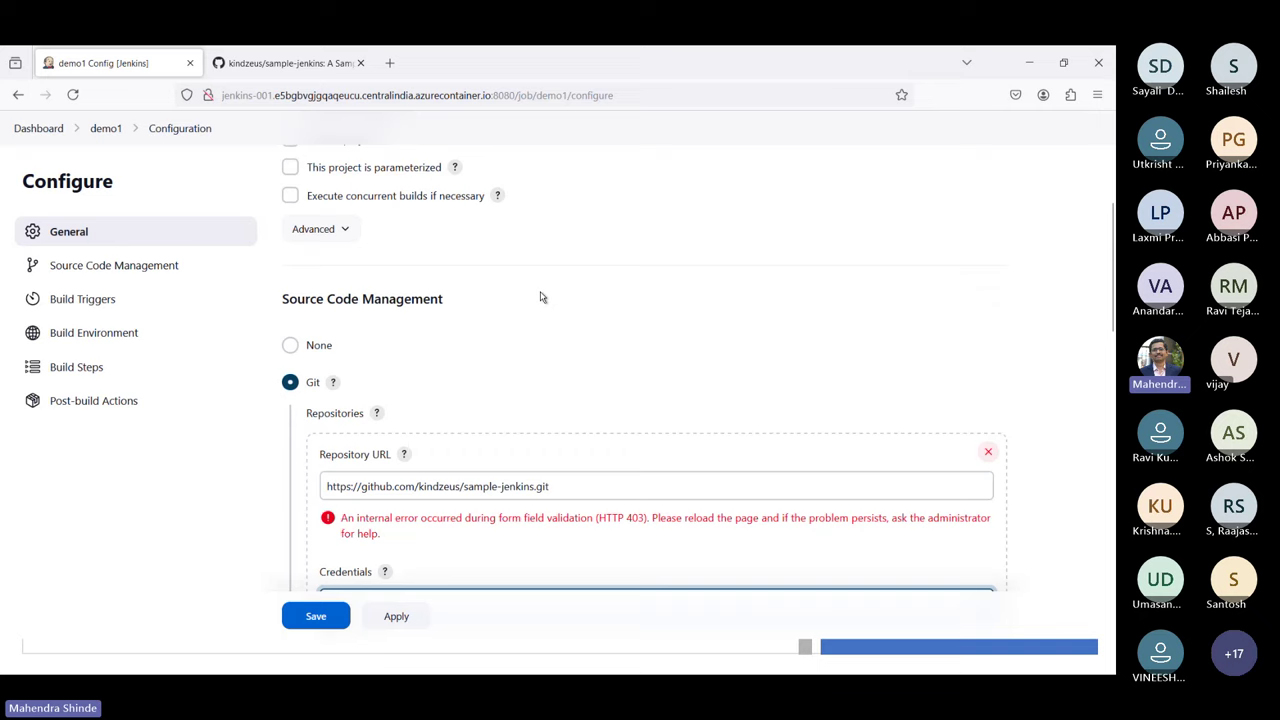
scroll(540, 297, down, 2)
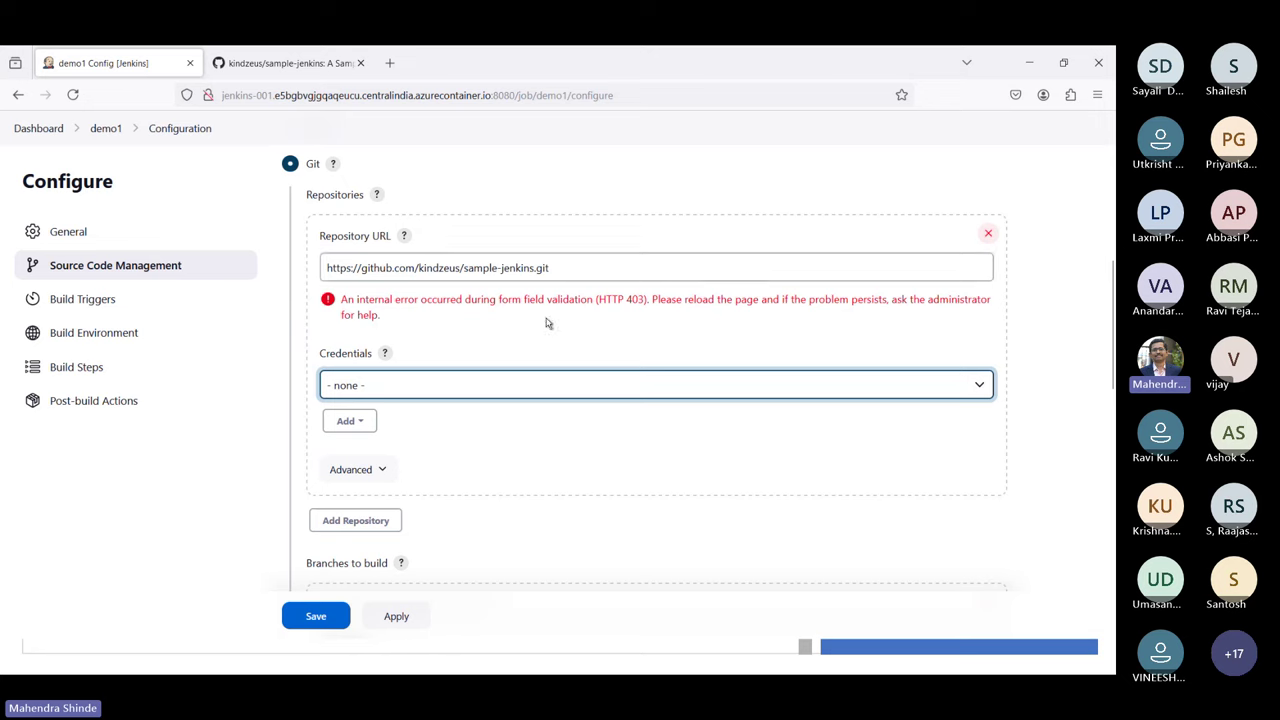
scroll(460, 428, down, 2)
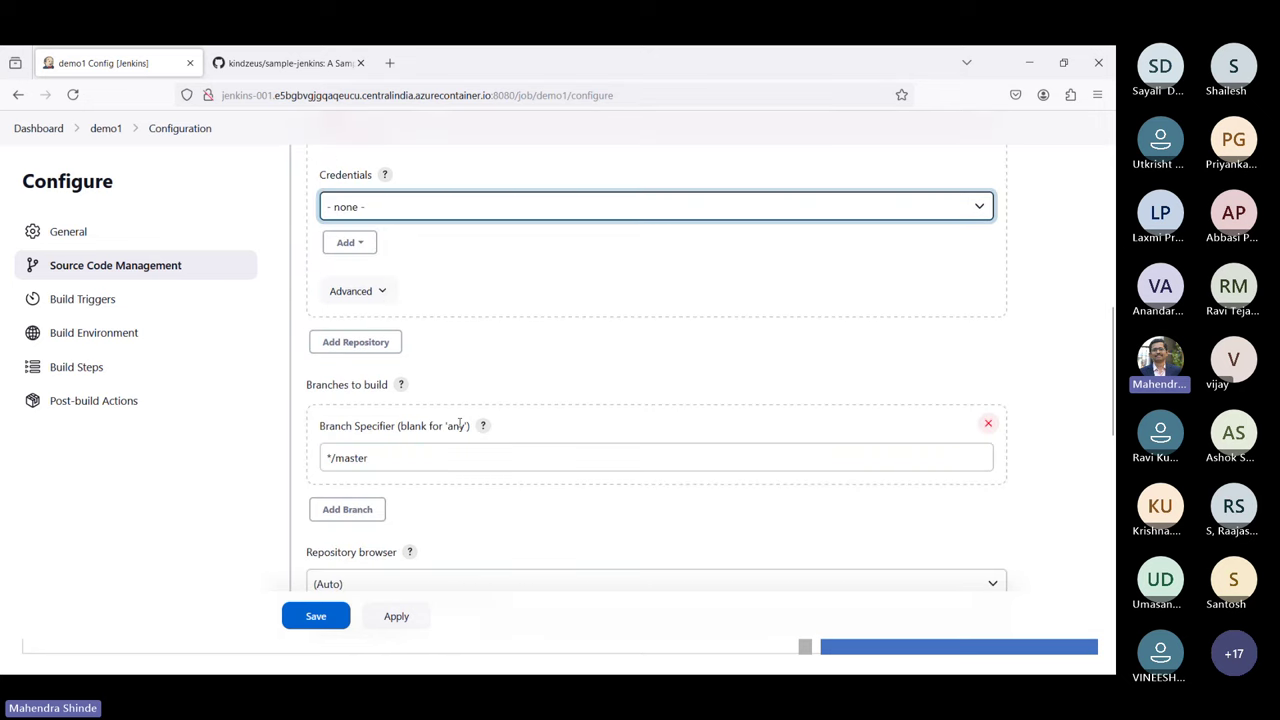
scroll(458, 424, down, 2)
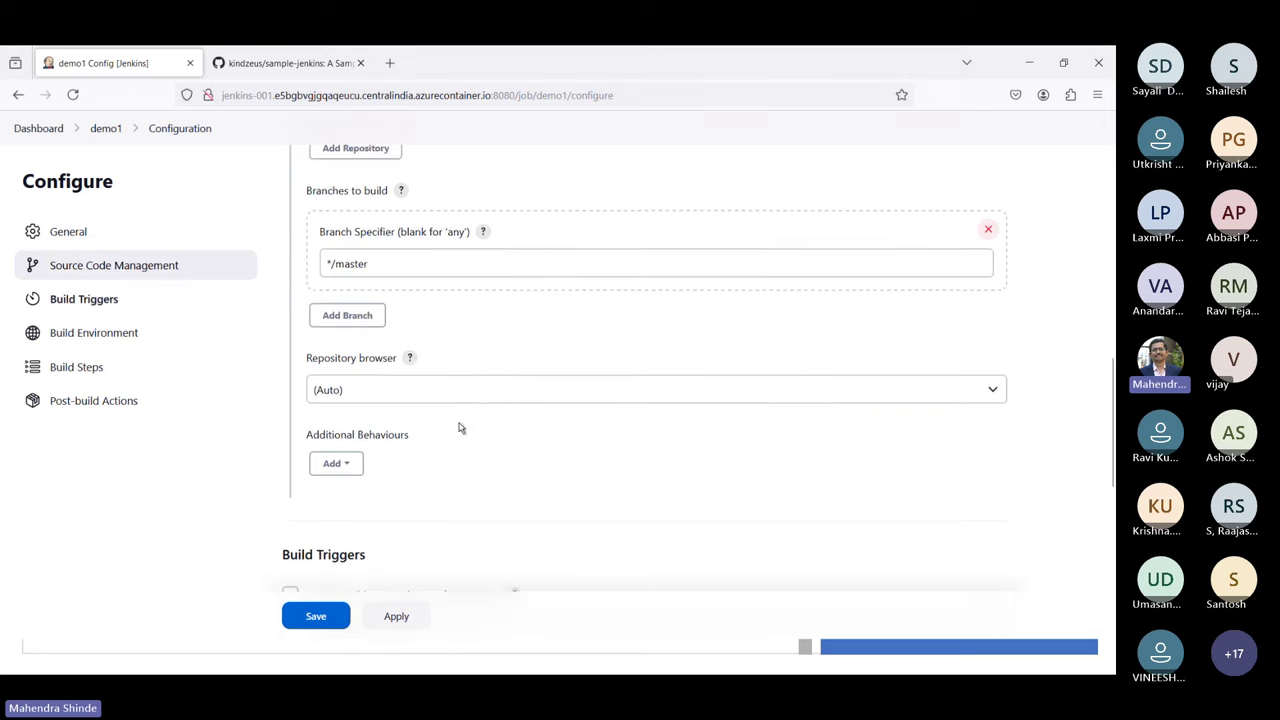
click(293, 66)
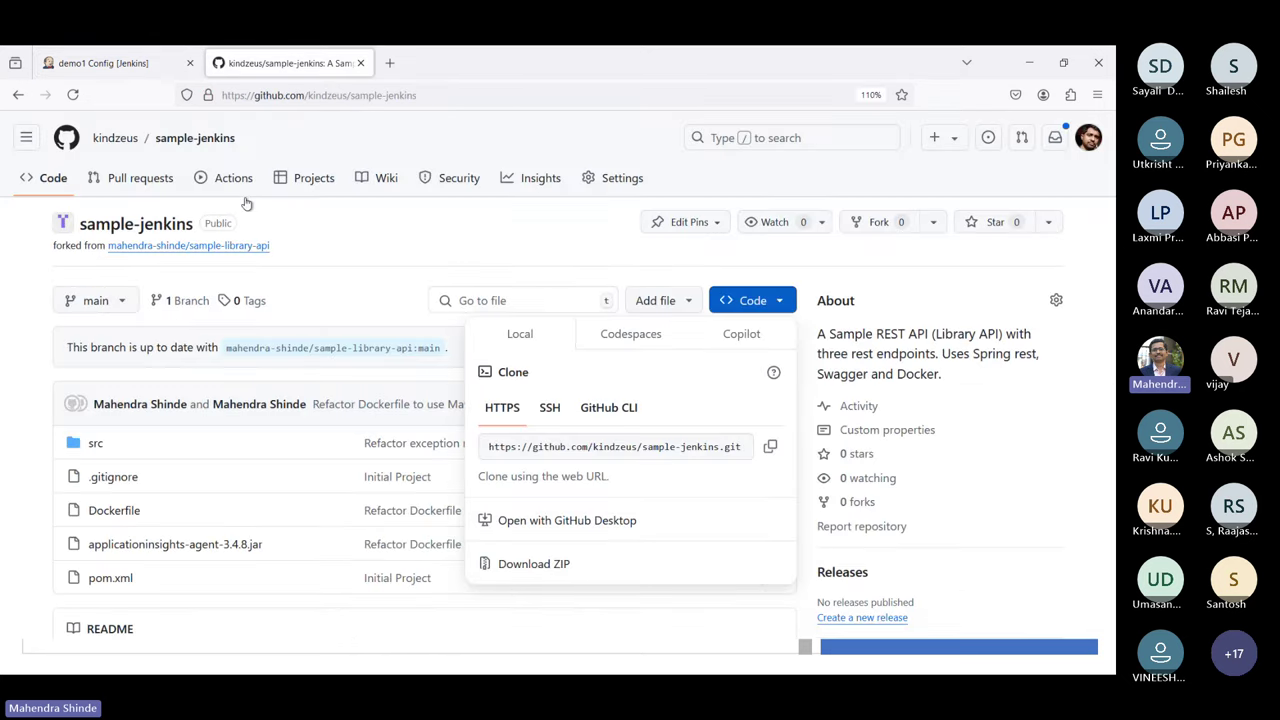
click(110, 63)
click(432, 263)
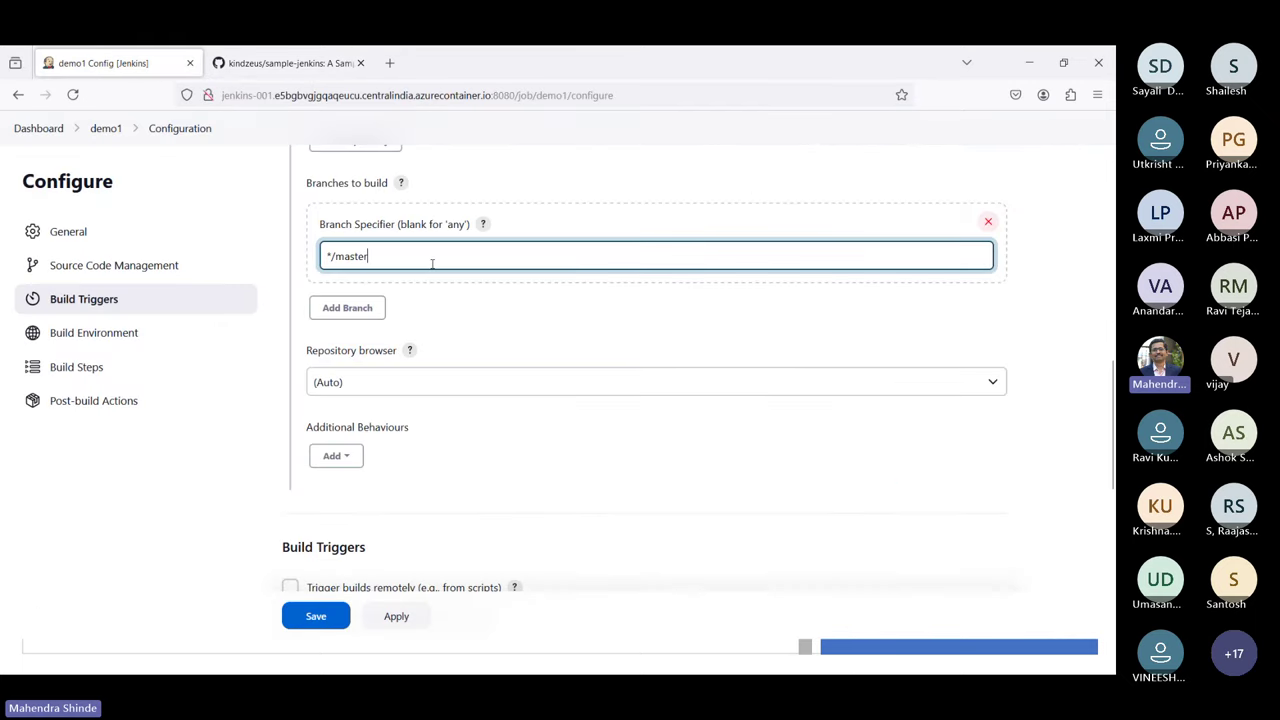
key(BackSpace)
key(BackSpace)
key(BackSpace)
key(BackSpace)
text(in)
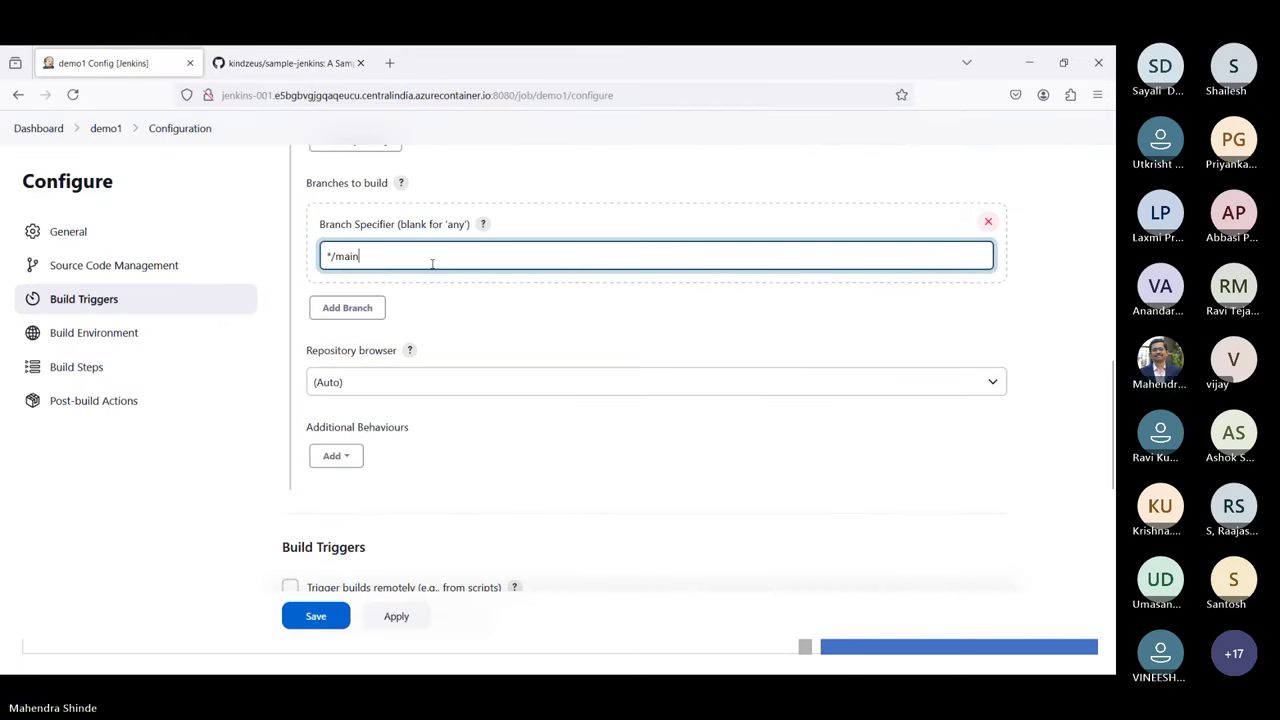
key(Tab)
scroll(446, 486, down, 5)
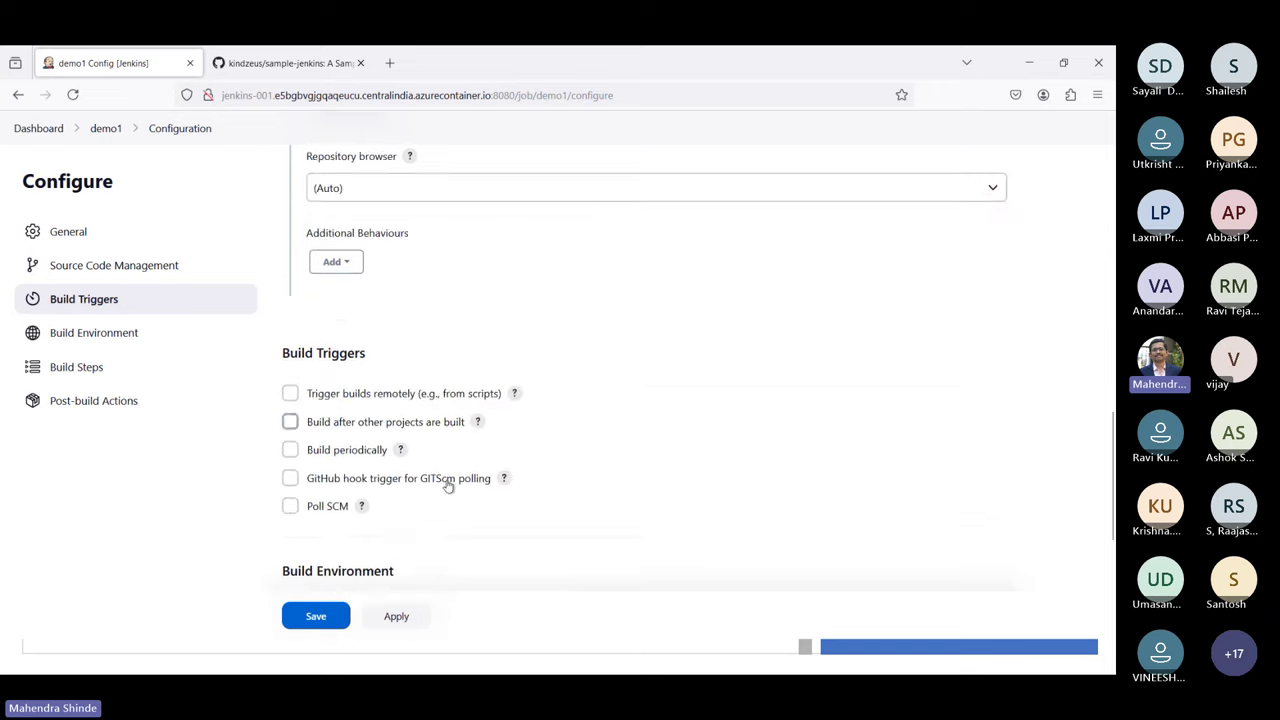
Step: Save the demo1 configuration, then after the 403 error load the Jenkins home address on :8080
scroll(446, 486, up, 3)
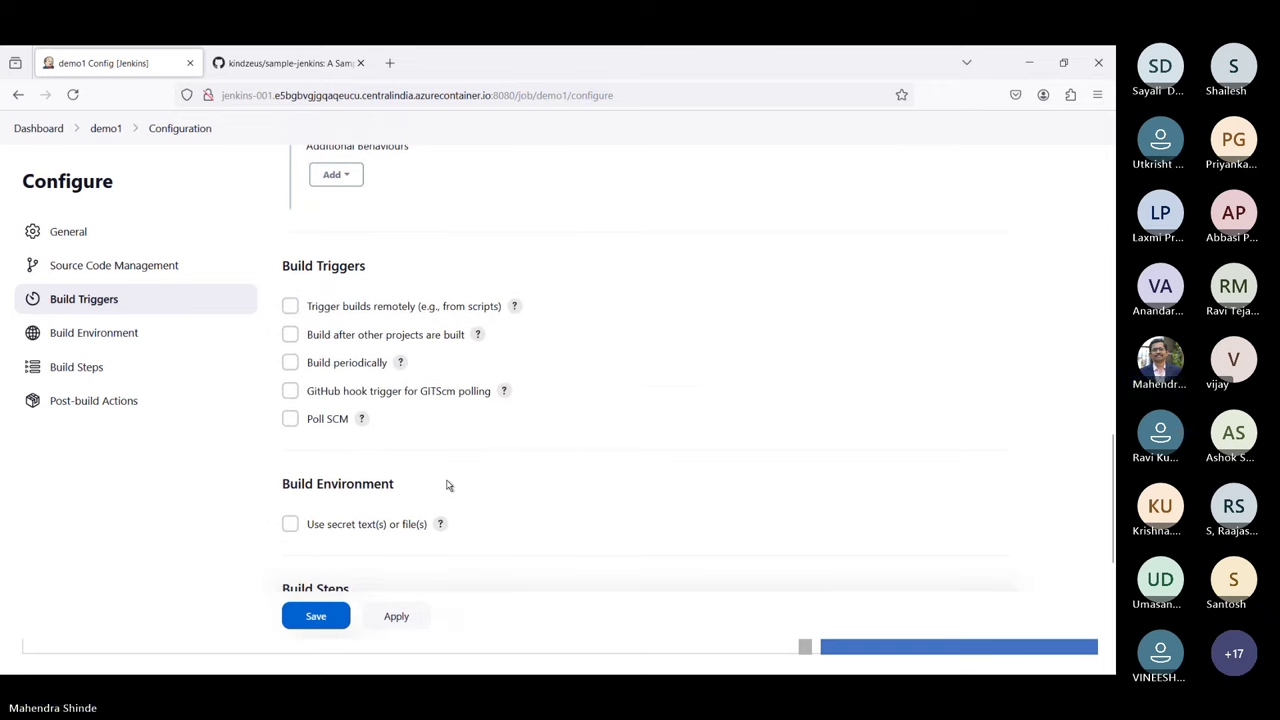
scroll(446, 486, down, 4)
click(345, 548)
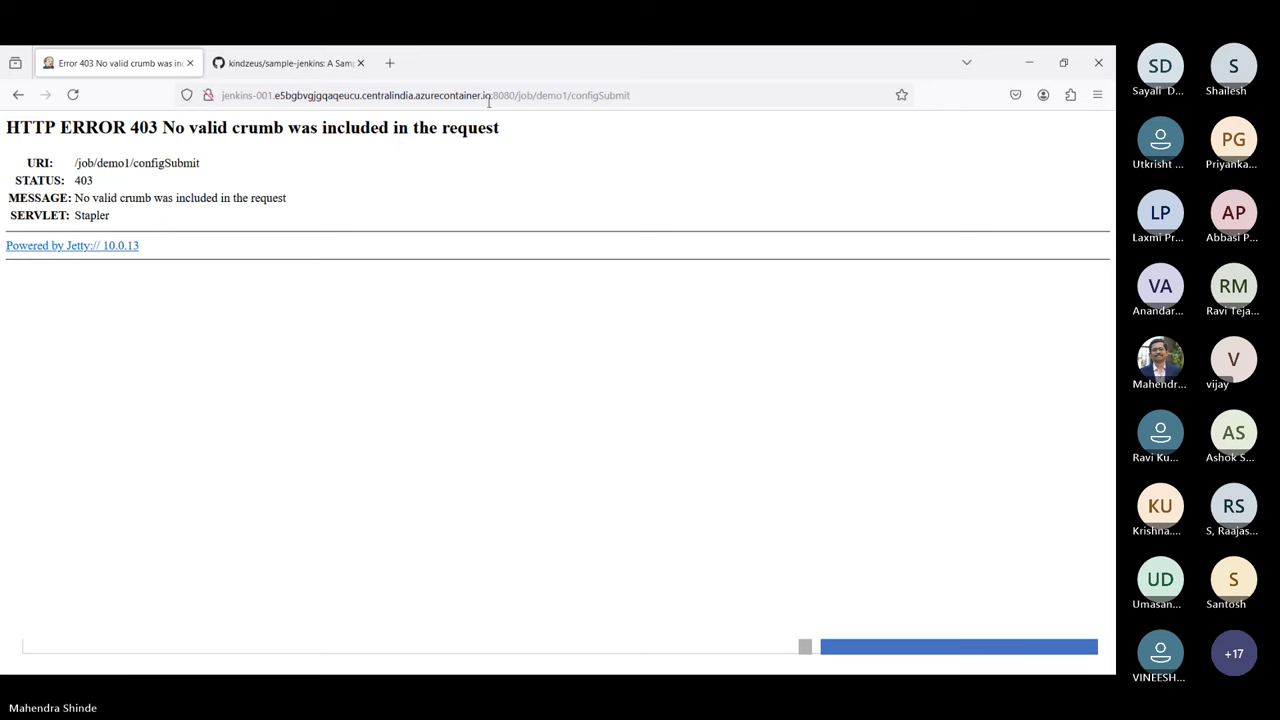
click(519, 97)
key(End)
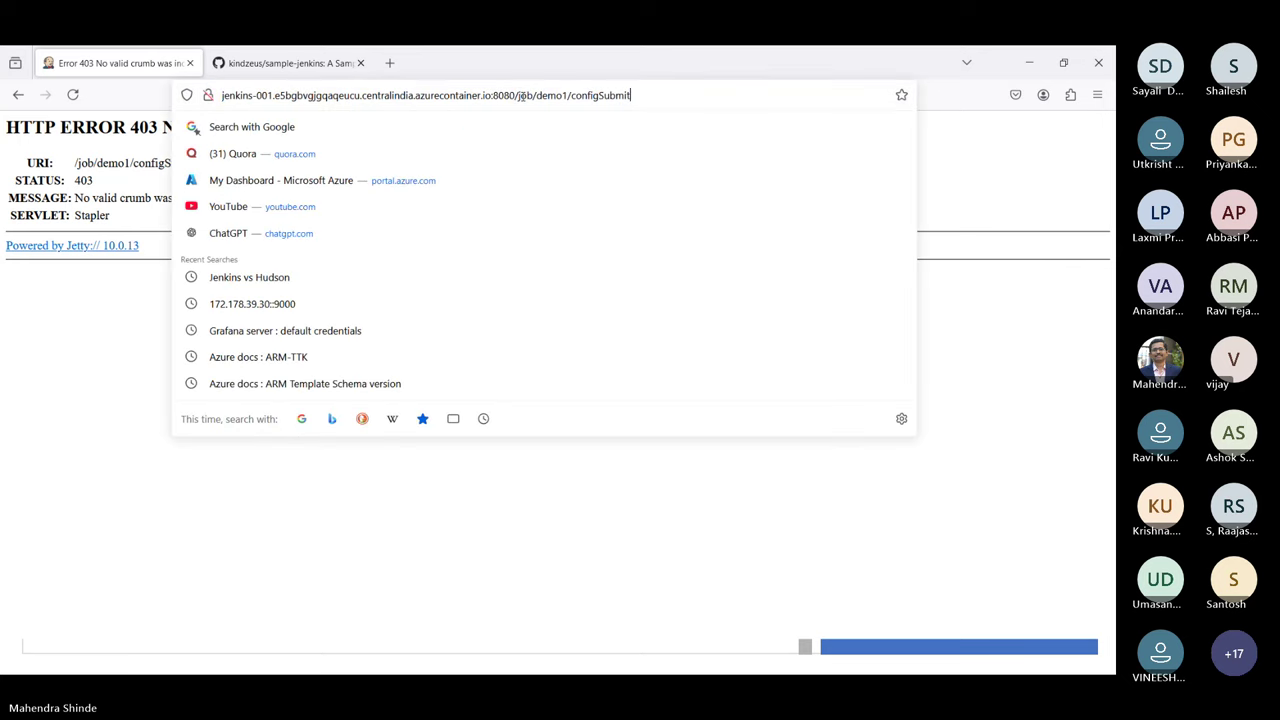
key(shift+Left)
key(shift+Left)
key(shift+Left)
key(shift+Left)
key(shift+Left)
key(shift+Left)
key(shift+Left)
key(shift+Left)
key(shift+Left)
key(shift+Left)
key(shift+Left)
key(shift+Left)
key(shift+Left)
key(shift+Left)
key(shift+Left)
key(shift+Left)
key(shift+Left)
key(shift+Left)
key(shift+Left)
key(shift+Left)
key(BackSpace)
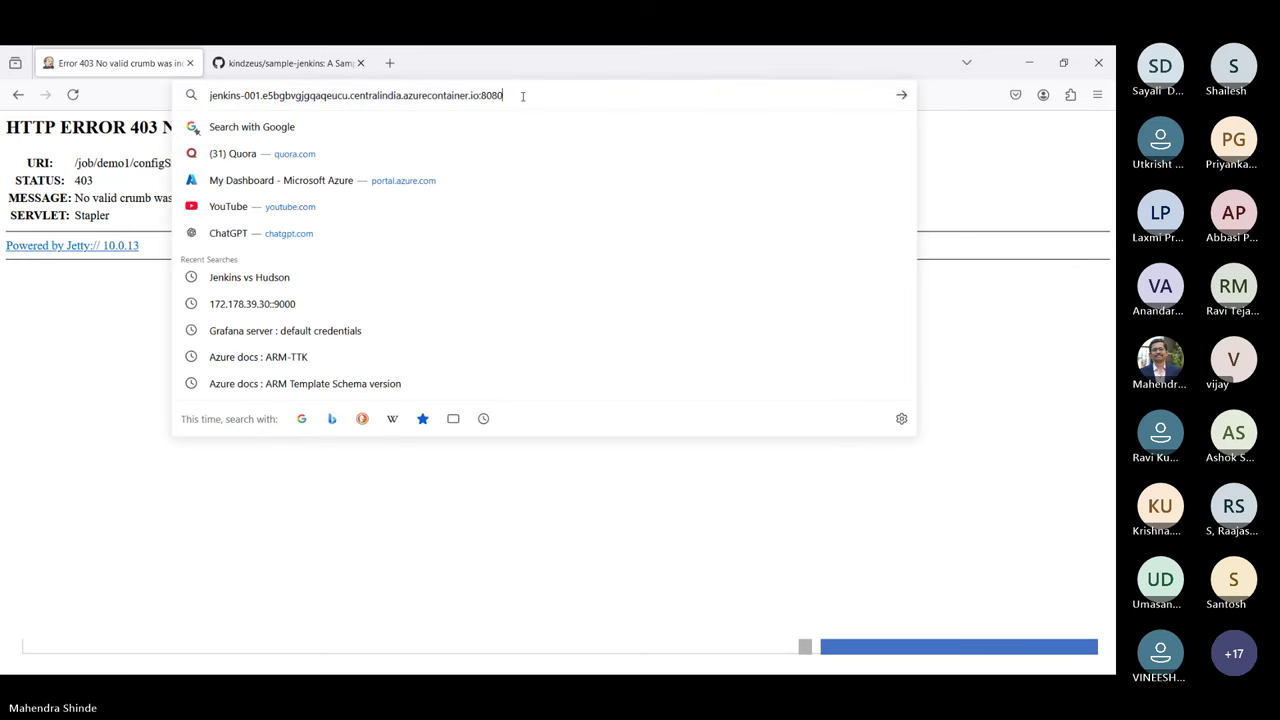
key(Return)
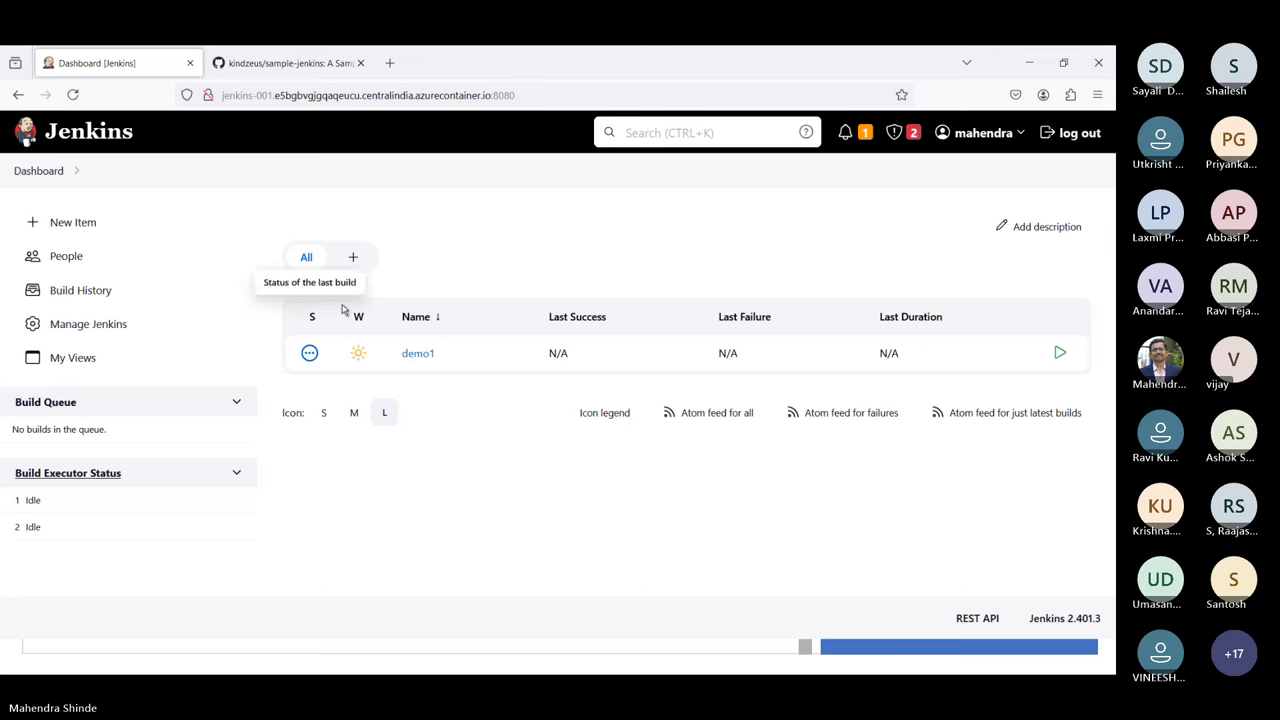
Step: Check demo1's configuration, then return to the dashboard via the breadcrumbs
click(421, 361)
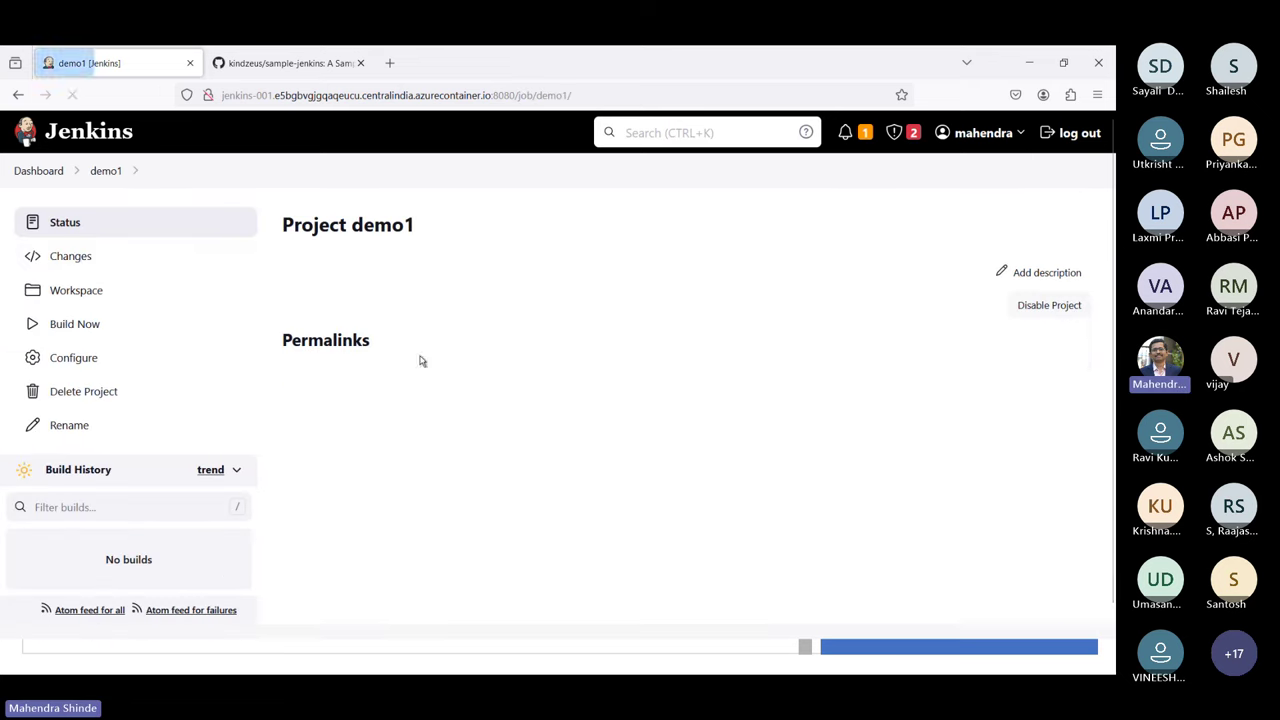
click(84, 364)
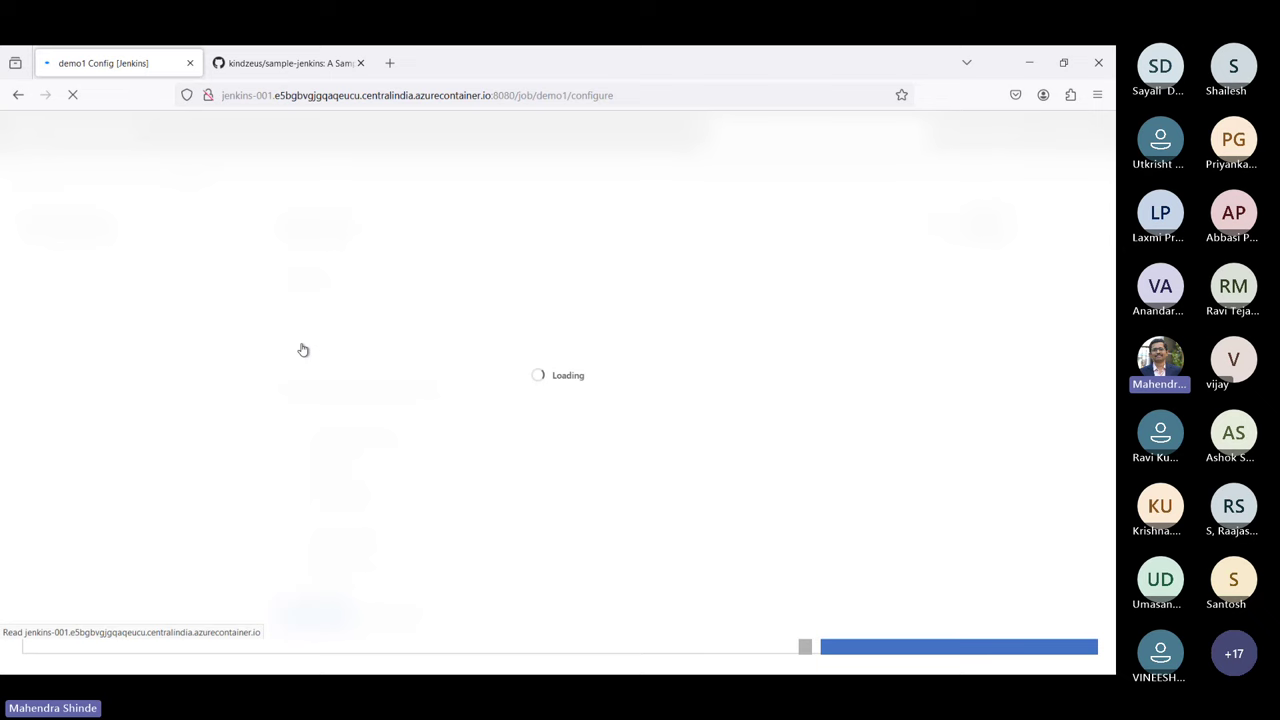
scroll(320, 350, down, 4)
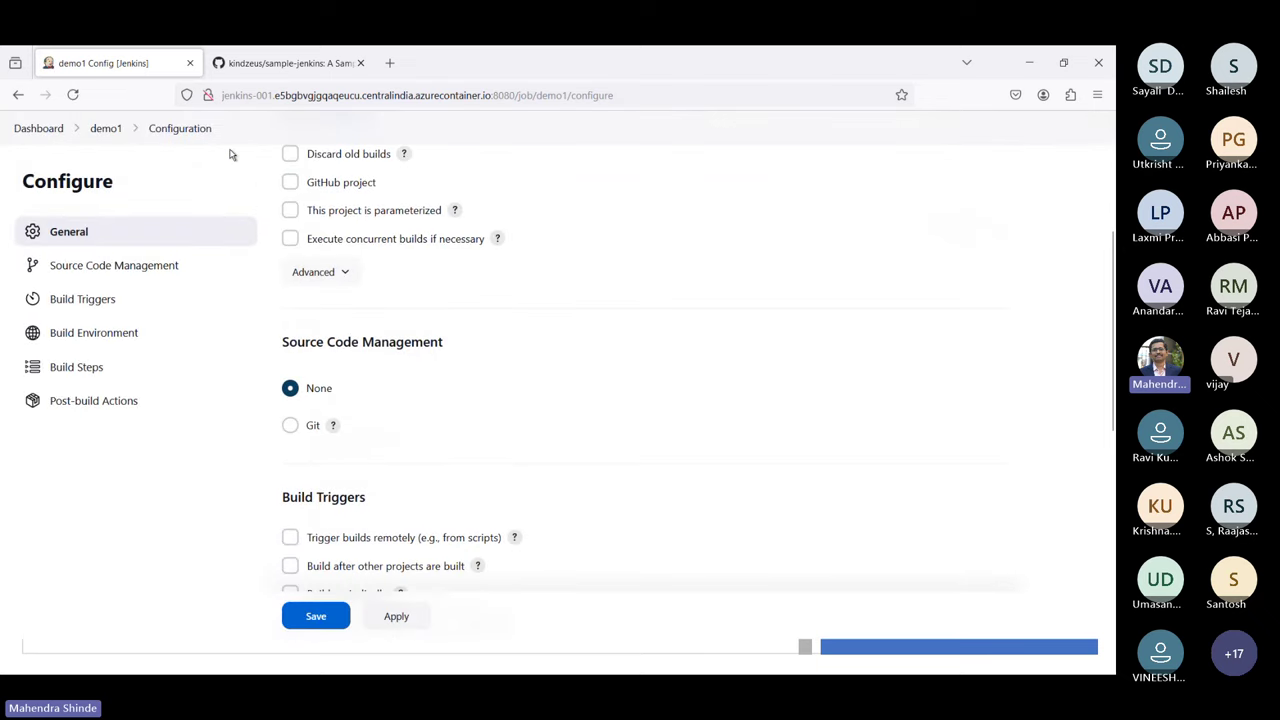
scroll(230, 154, up, 3)
click(105, 128)
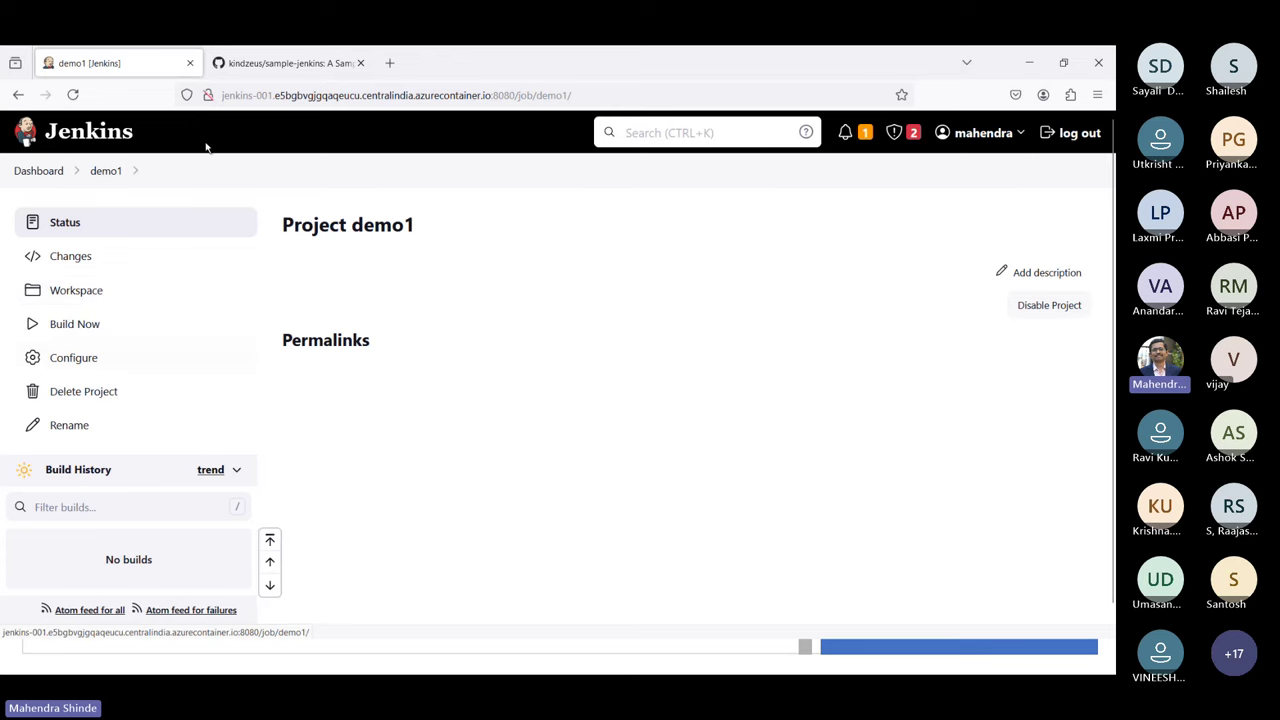
click(32, 172)
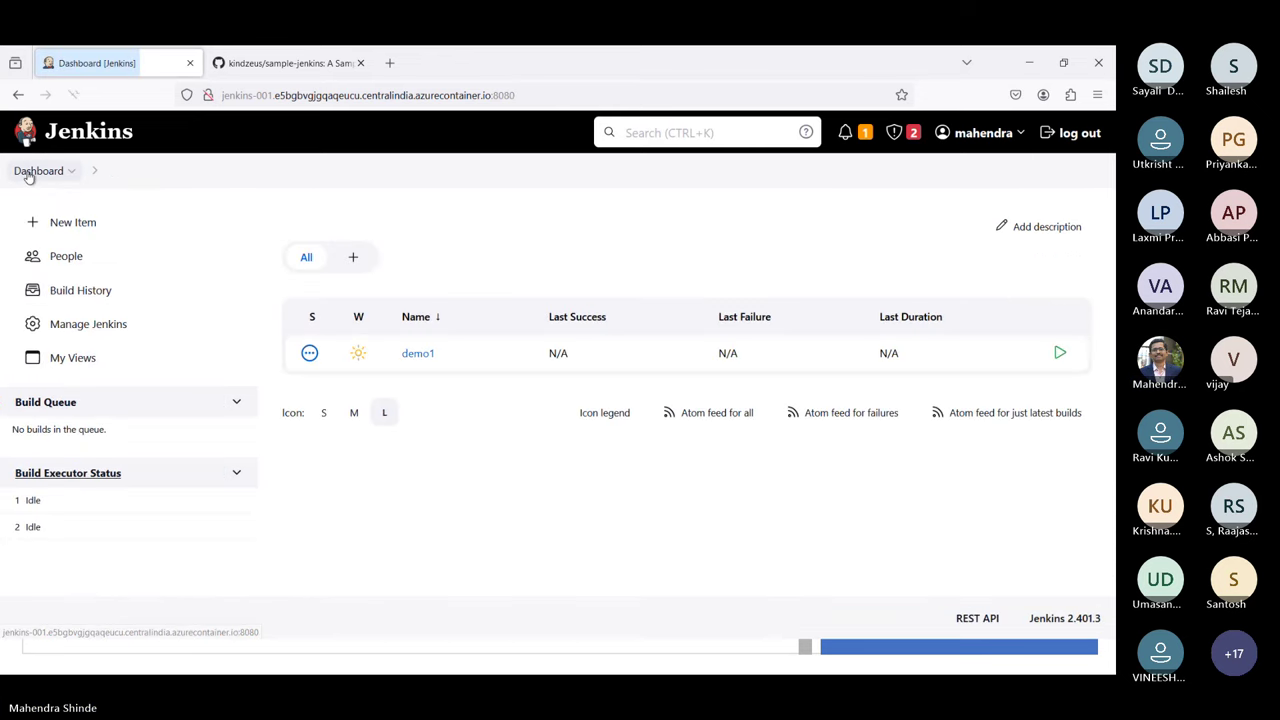
Step: Open Manage Jenkins > Tools and inspect the default Git installation's name
click(80, 318)
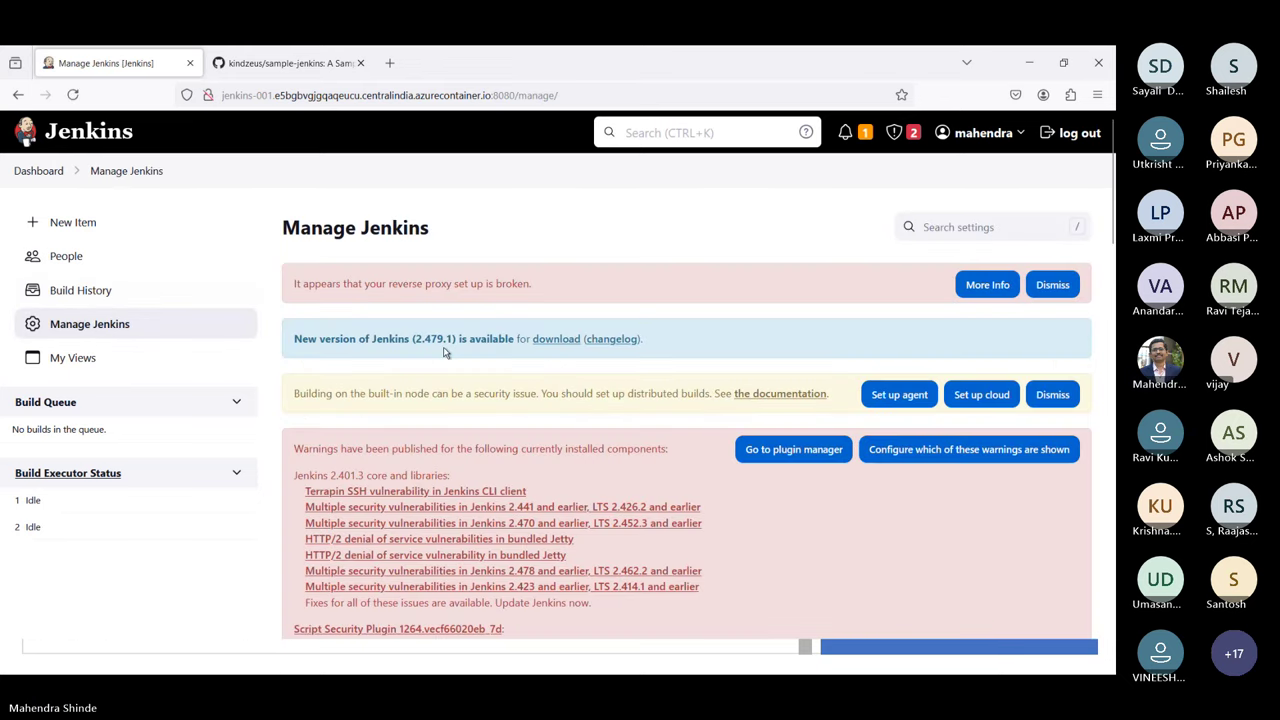
scroll(450, 360, down, 7)
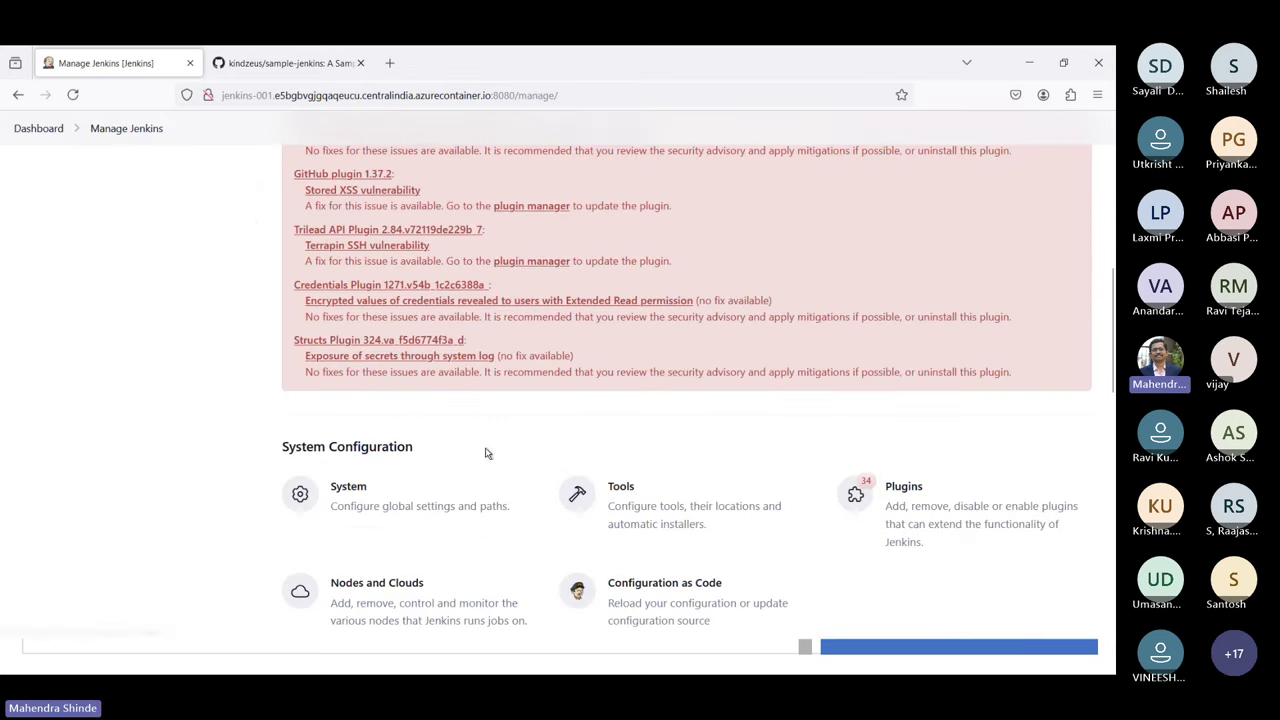
click(648, 505)
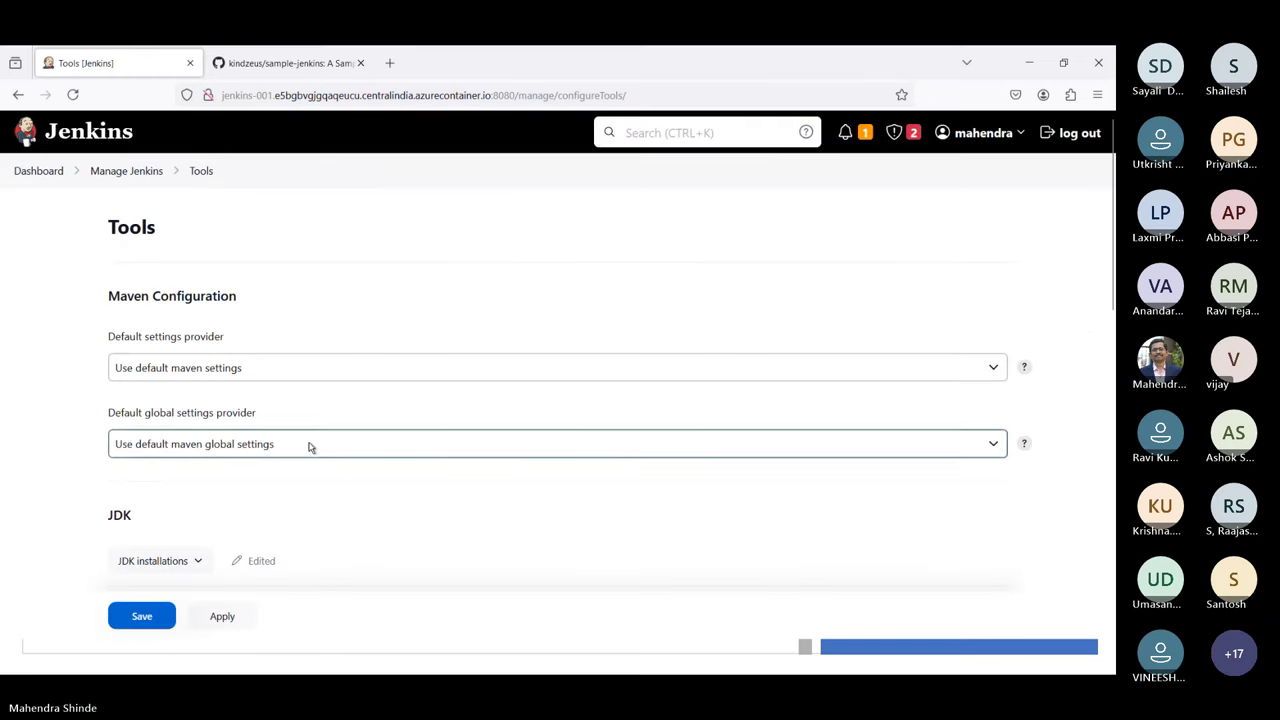
scroll(309, 446, down, 3)
scroll(309, 447, down, 3)
scroll(309, 447, up, 1)
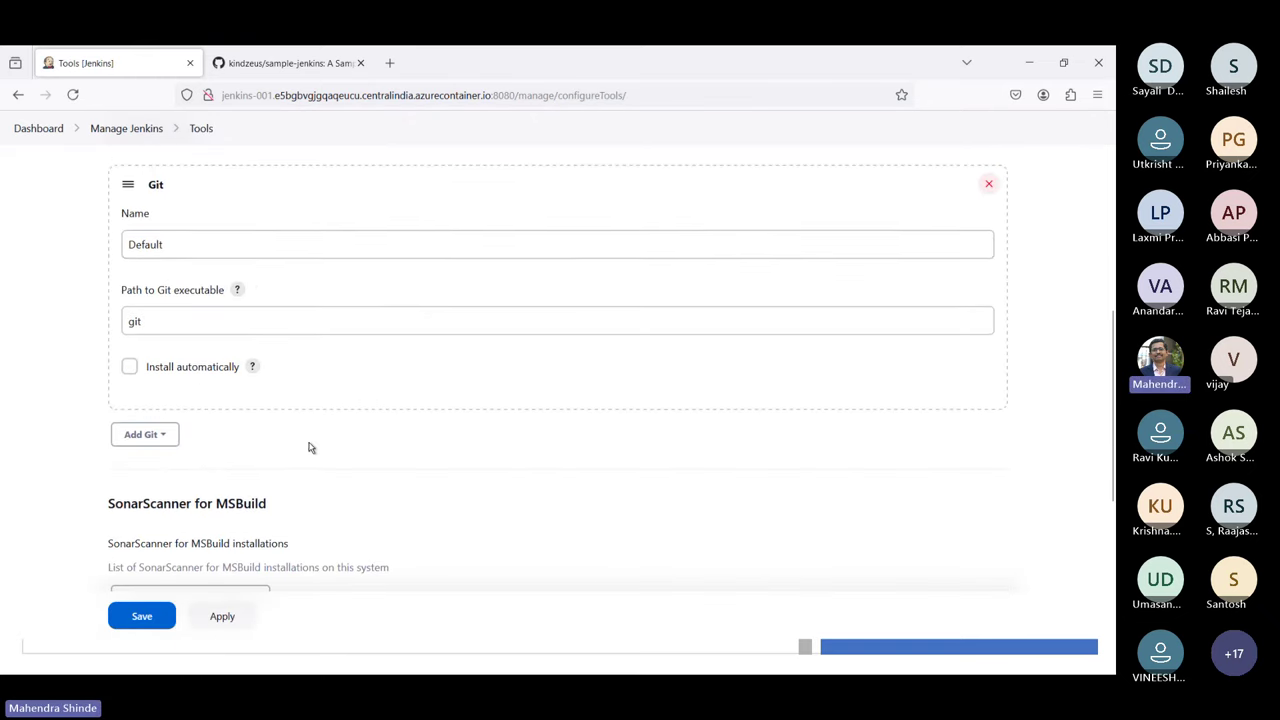
click(277, 244)
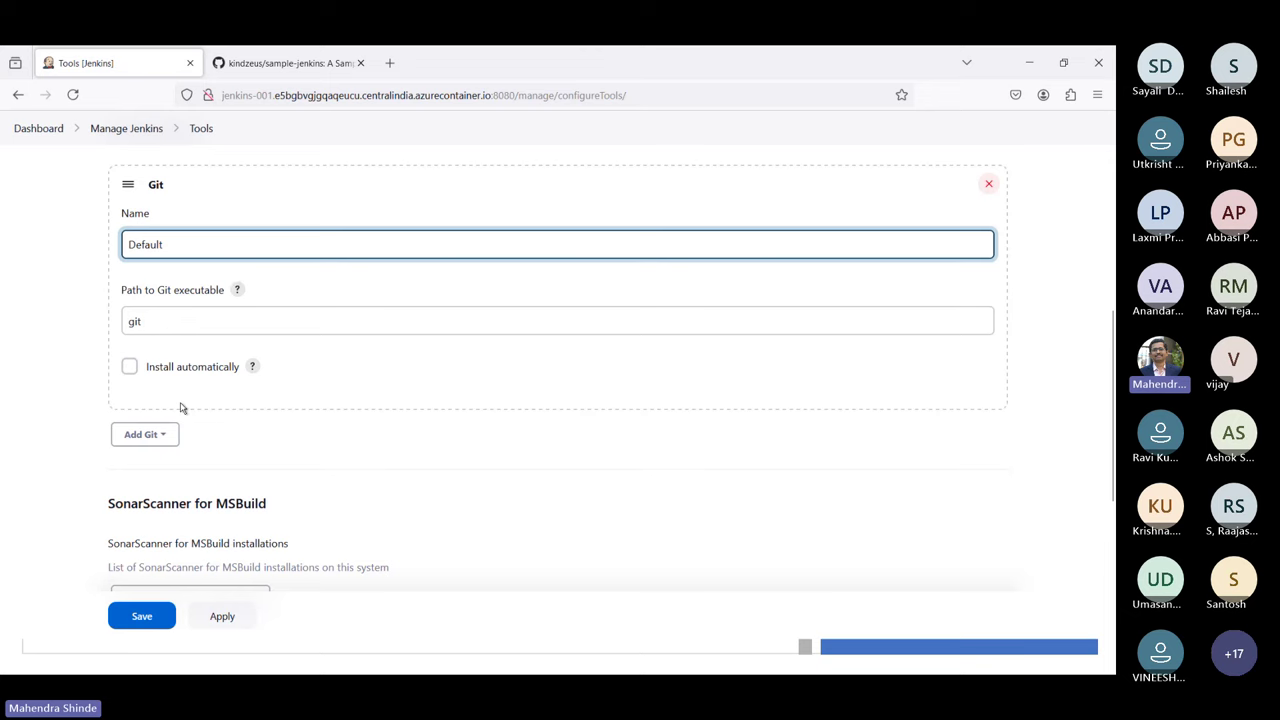
scroll(260, 390, up, 10)
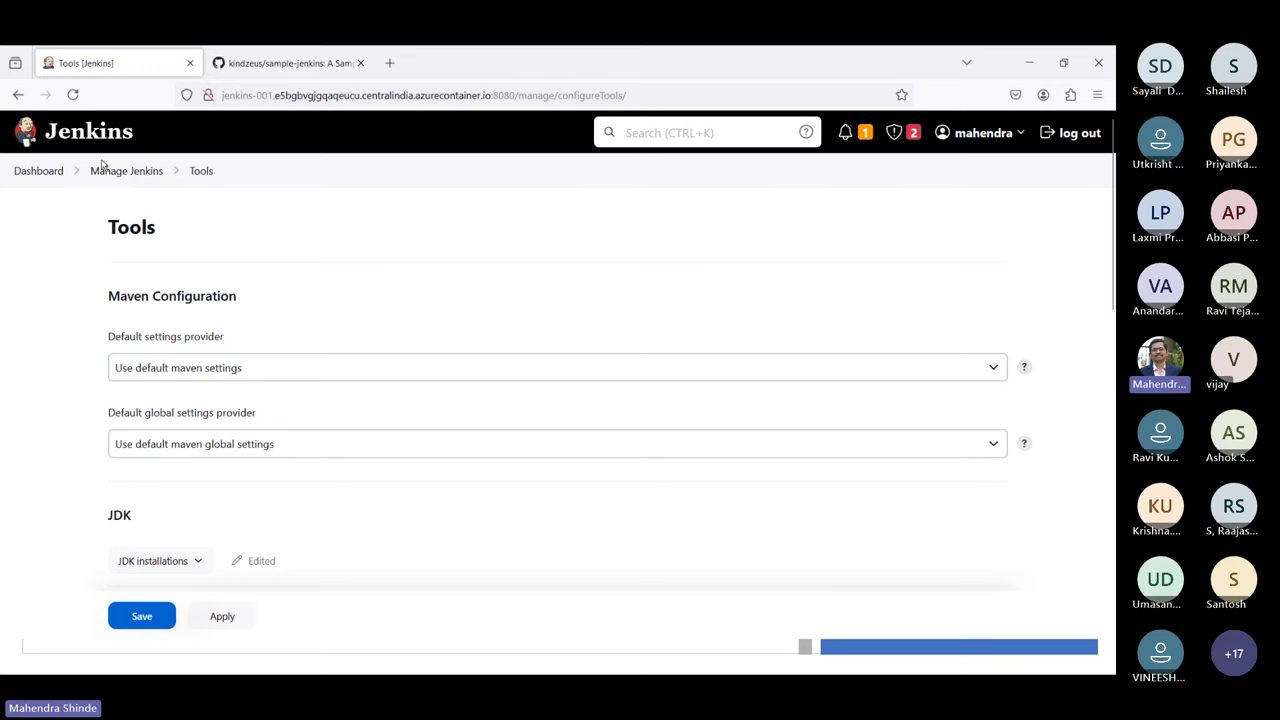
click(195, 173)
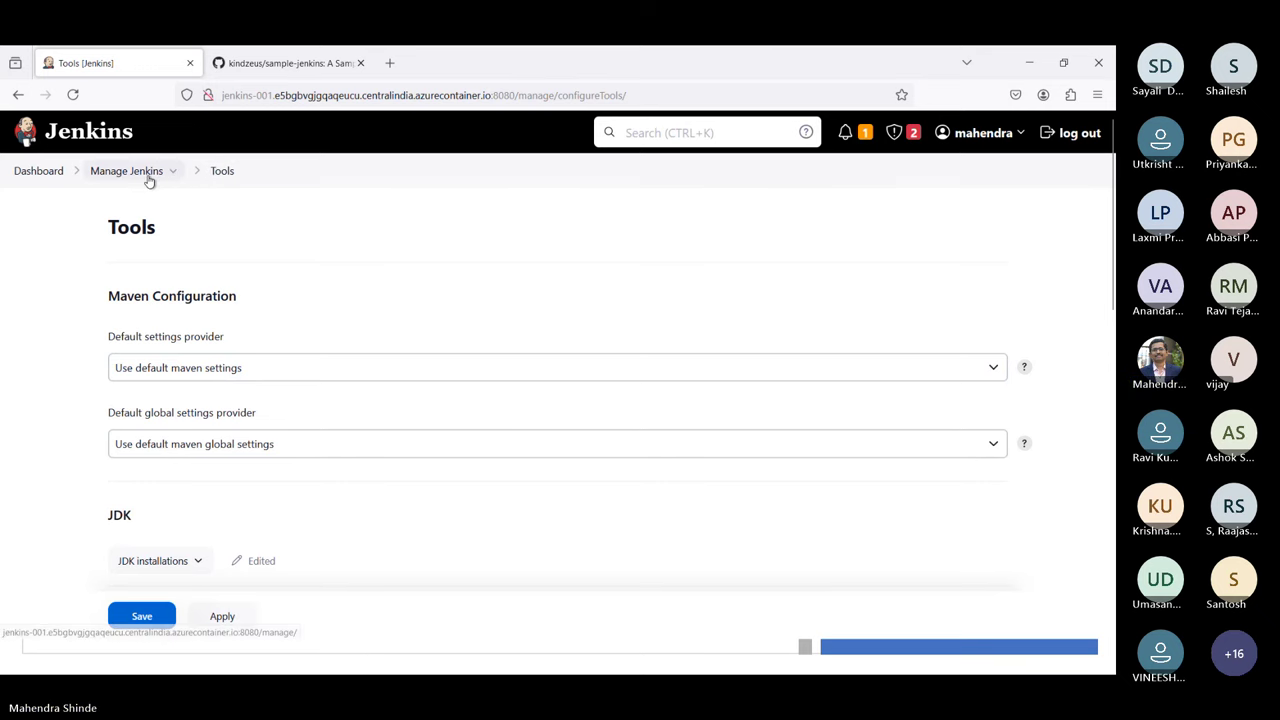
Step: Return to Manage Jenkins and scroll through the core and plugin security warnings
click(150, 172)
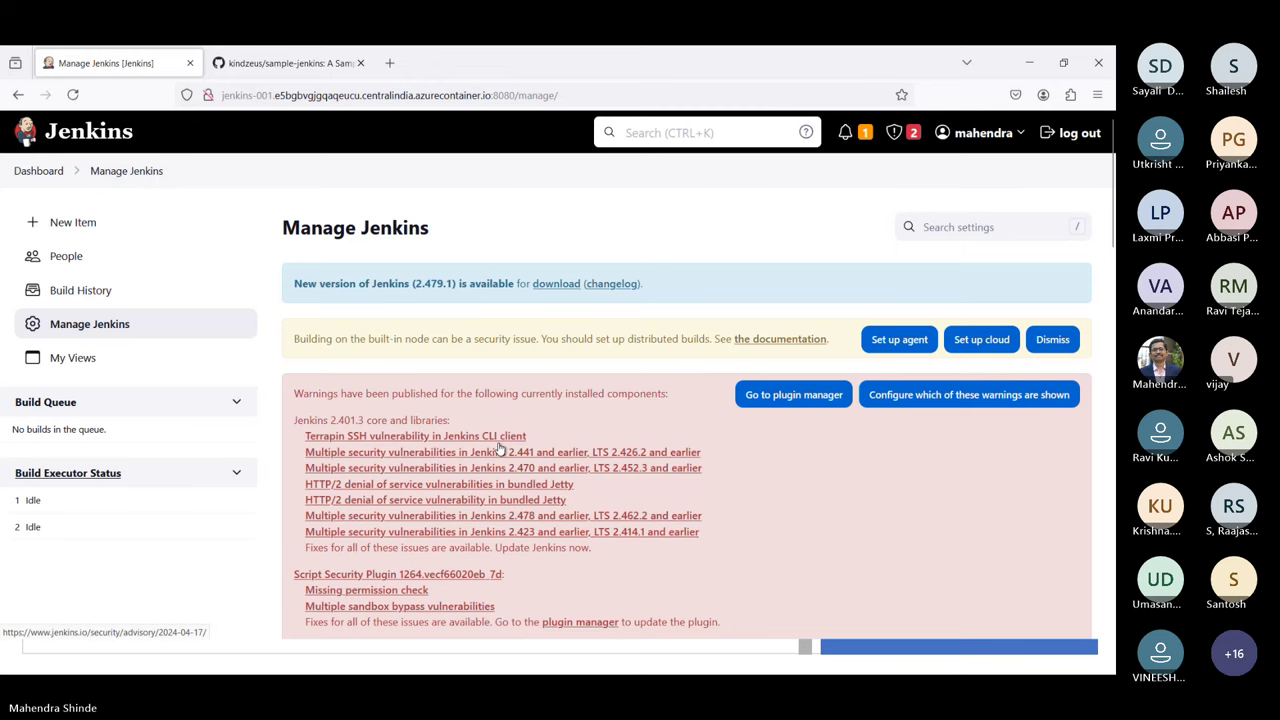
scroll(498, 450, down, 4)
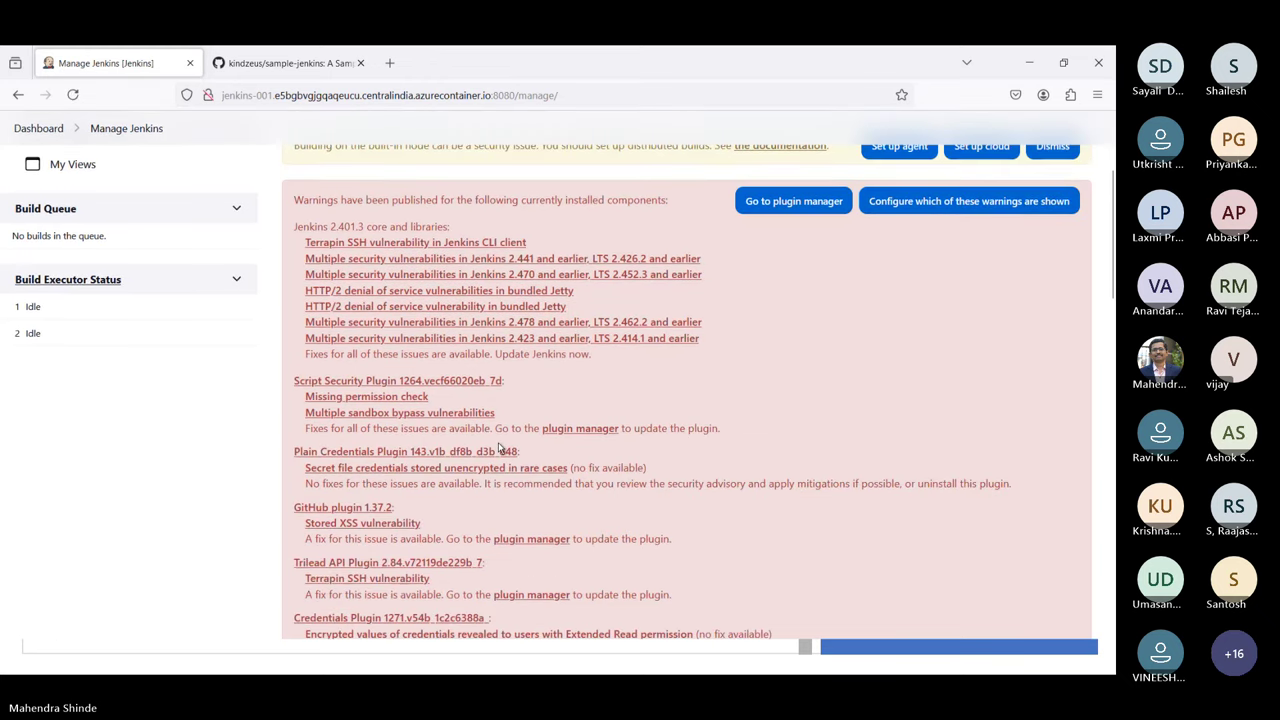
scroll(498, 442, down, 1)
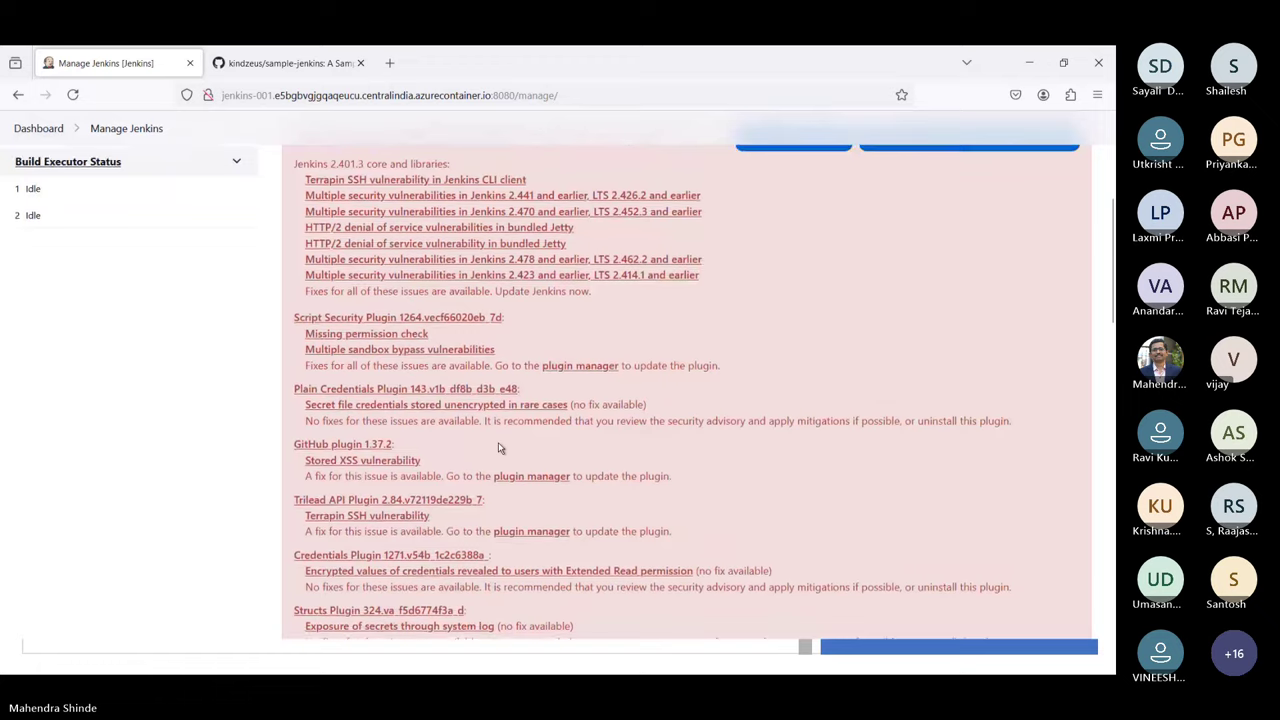
scroll(500, 447, down, 3)
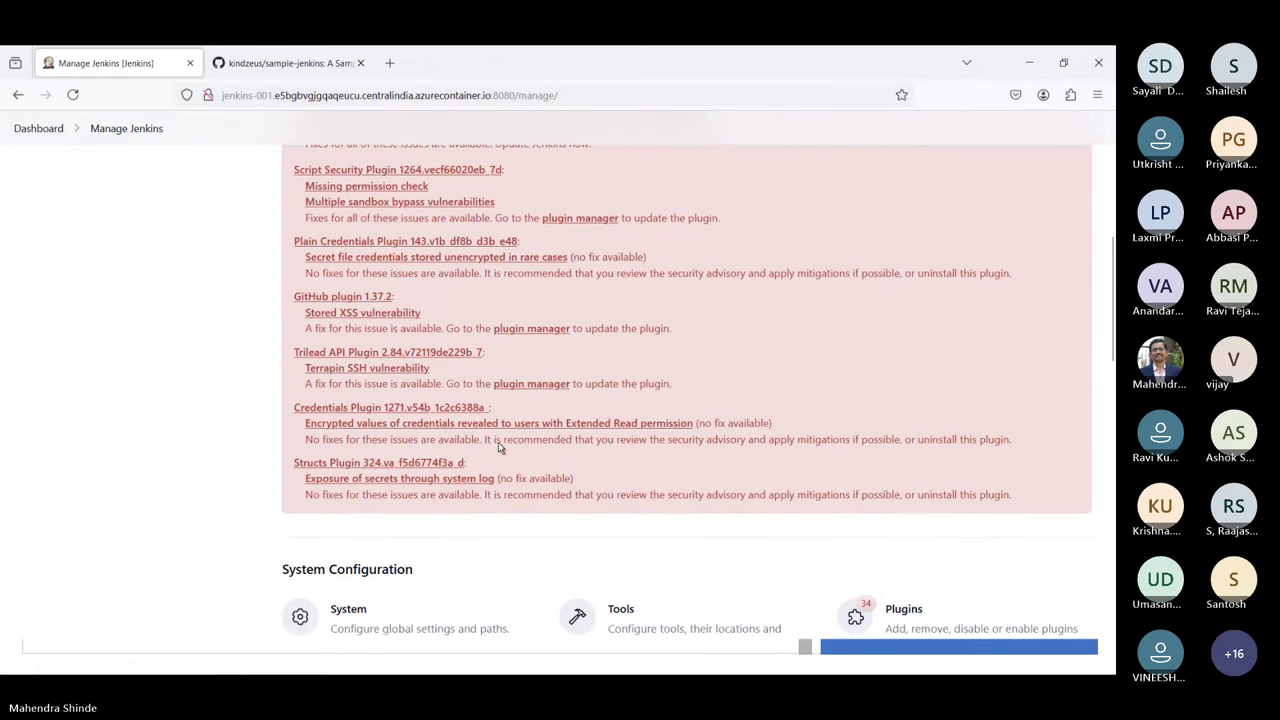
scroll(498, 447, down, 2)
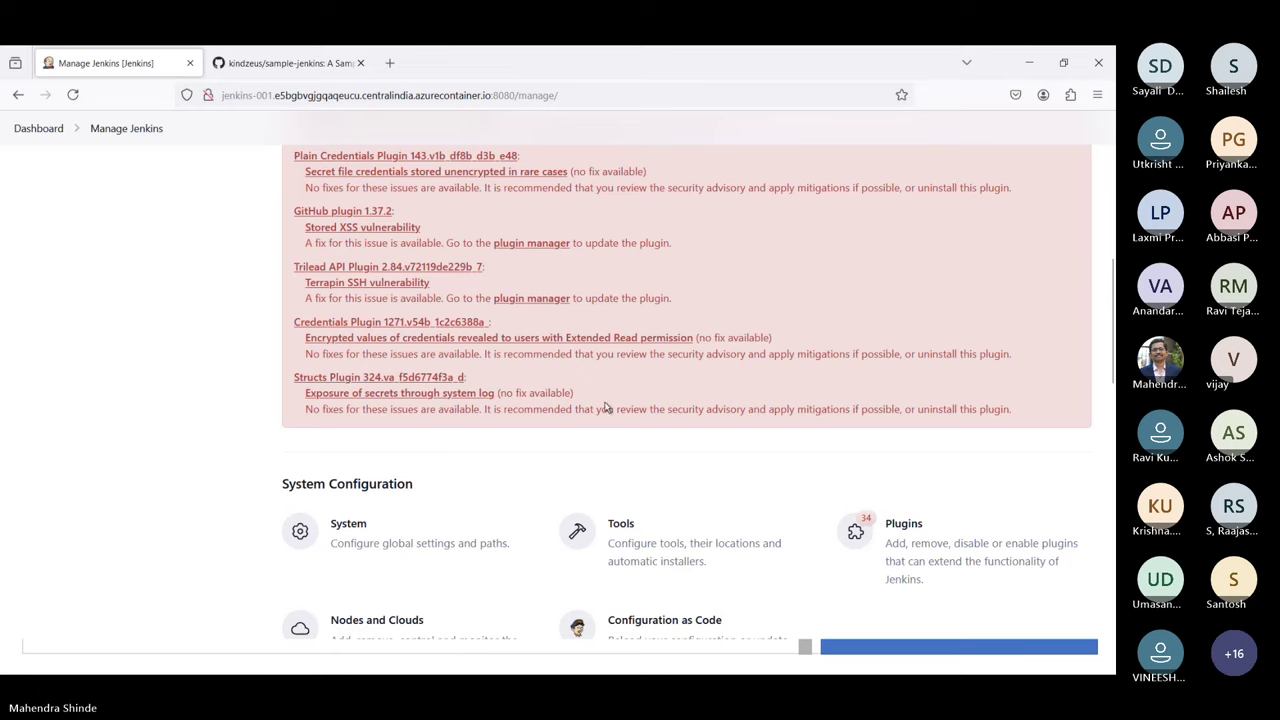
scroll(558, 473, down, 4)
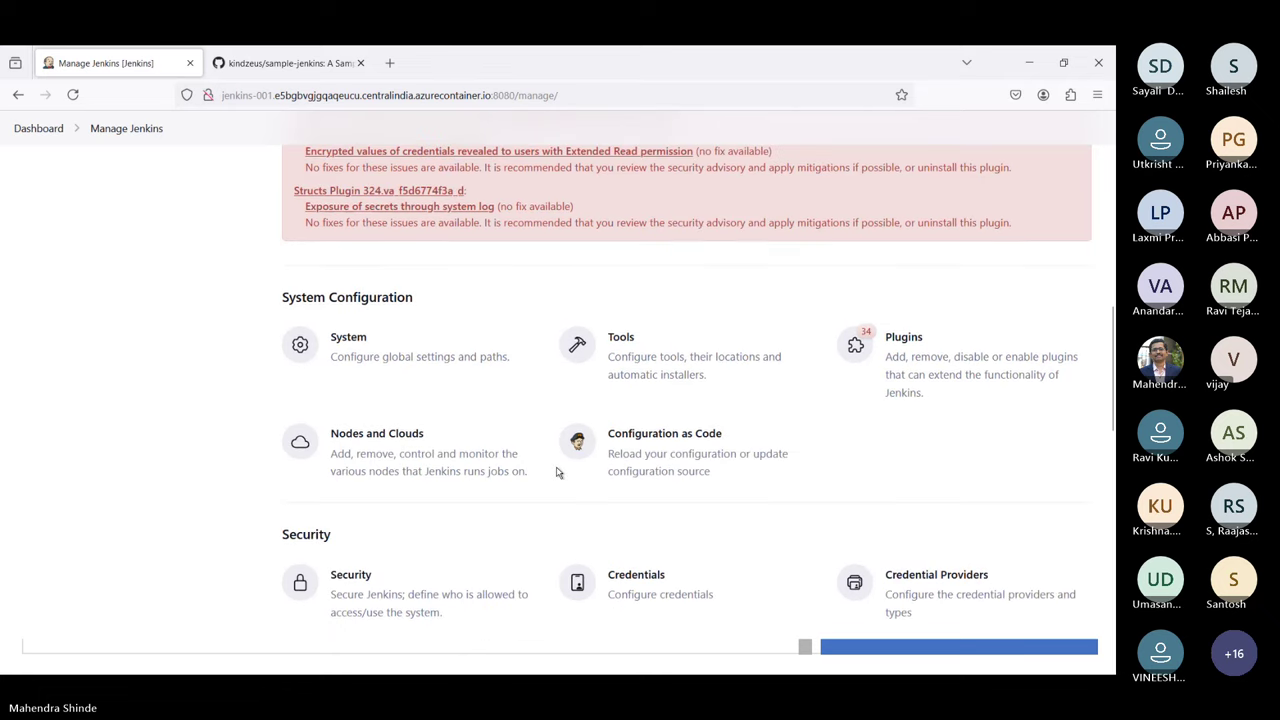
Step: Download updates for HttpComponents Client 4.x, bouncycastle, Caffeine and commons-lang3, restarting Jenkins when complete
click(868, 338)
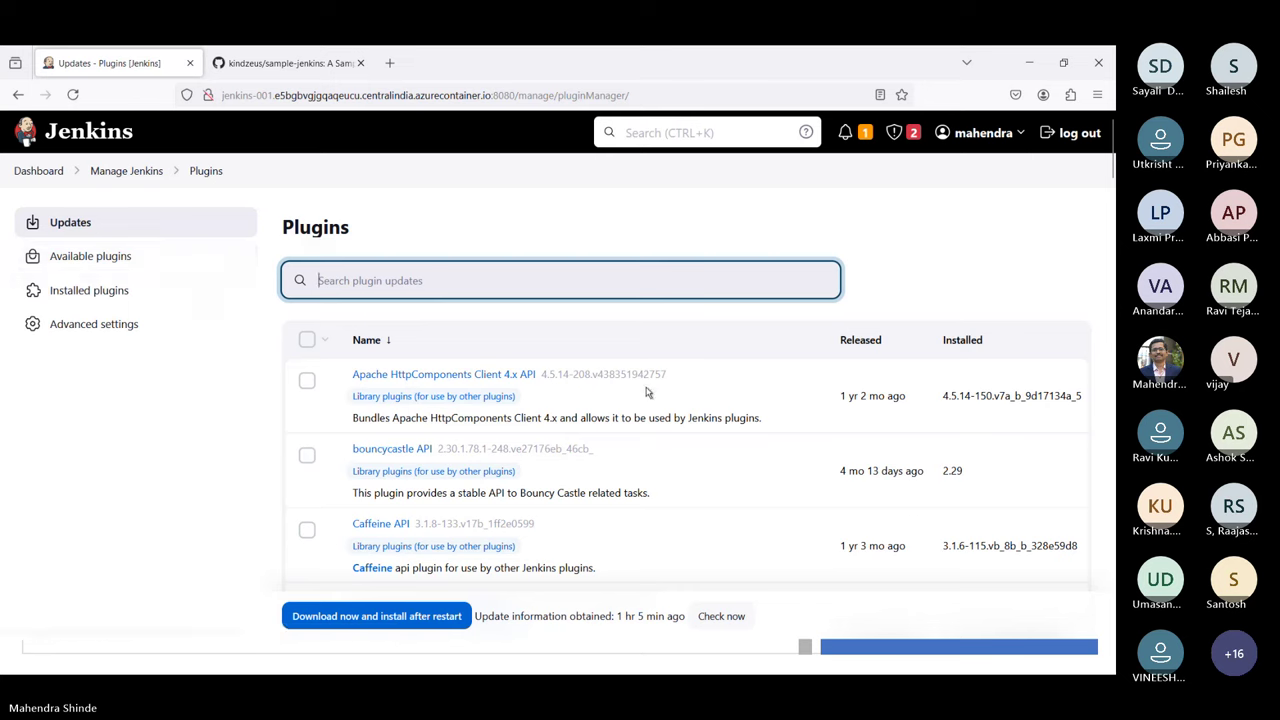
click(307, 381)
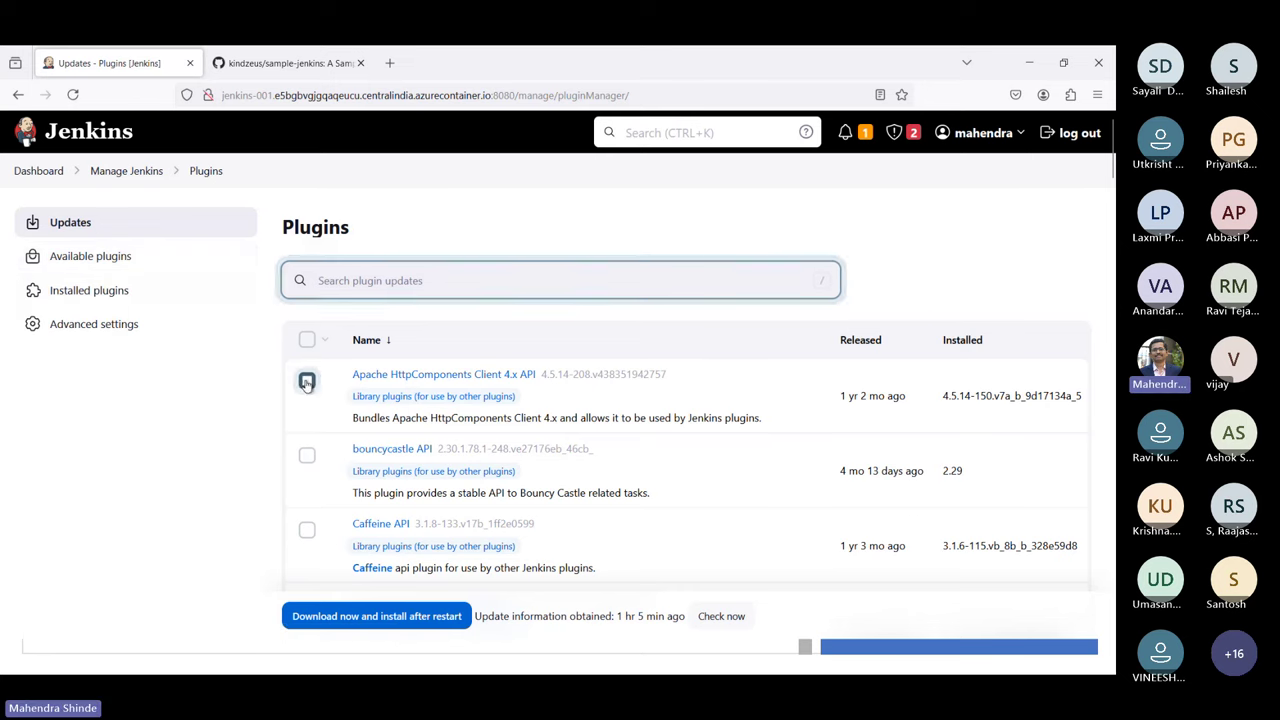
click(307, 455)
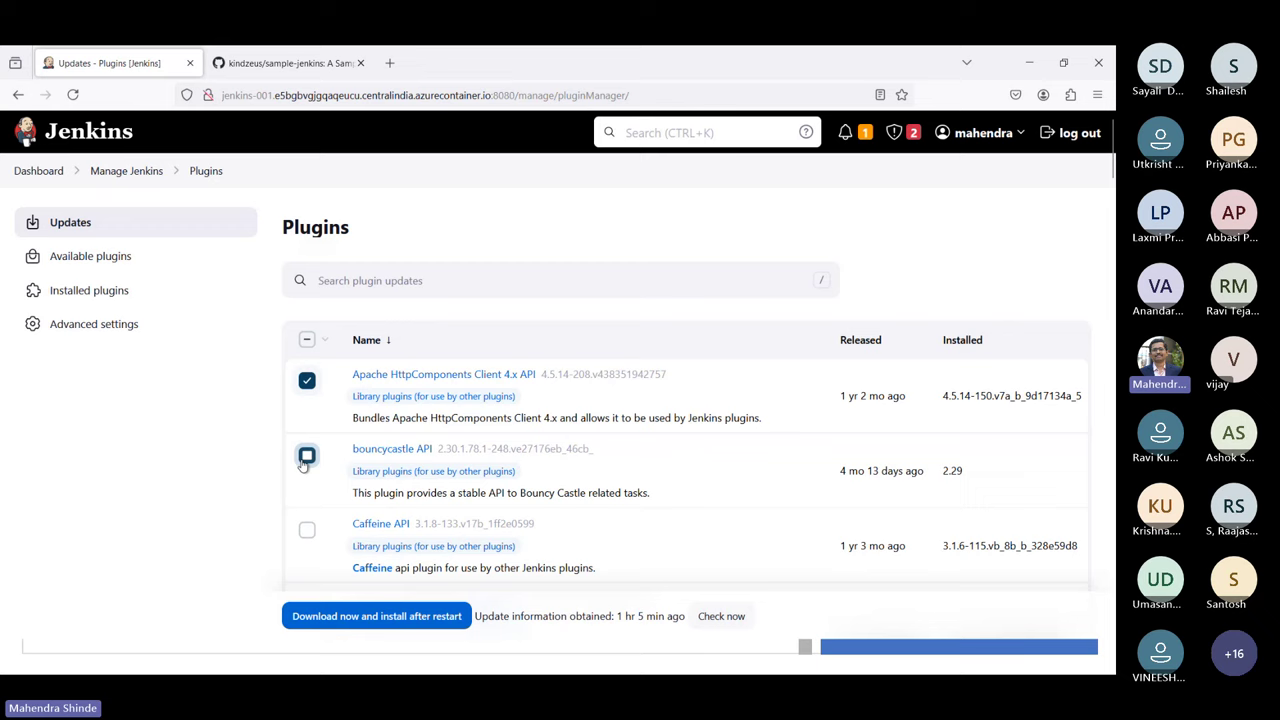
click(306, 531)
scroll(308, 533, down, 2)
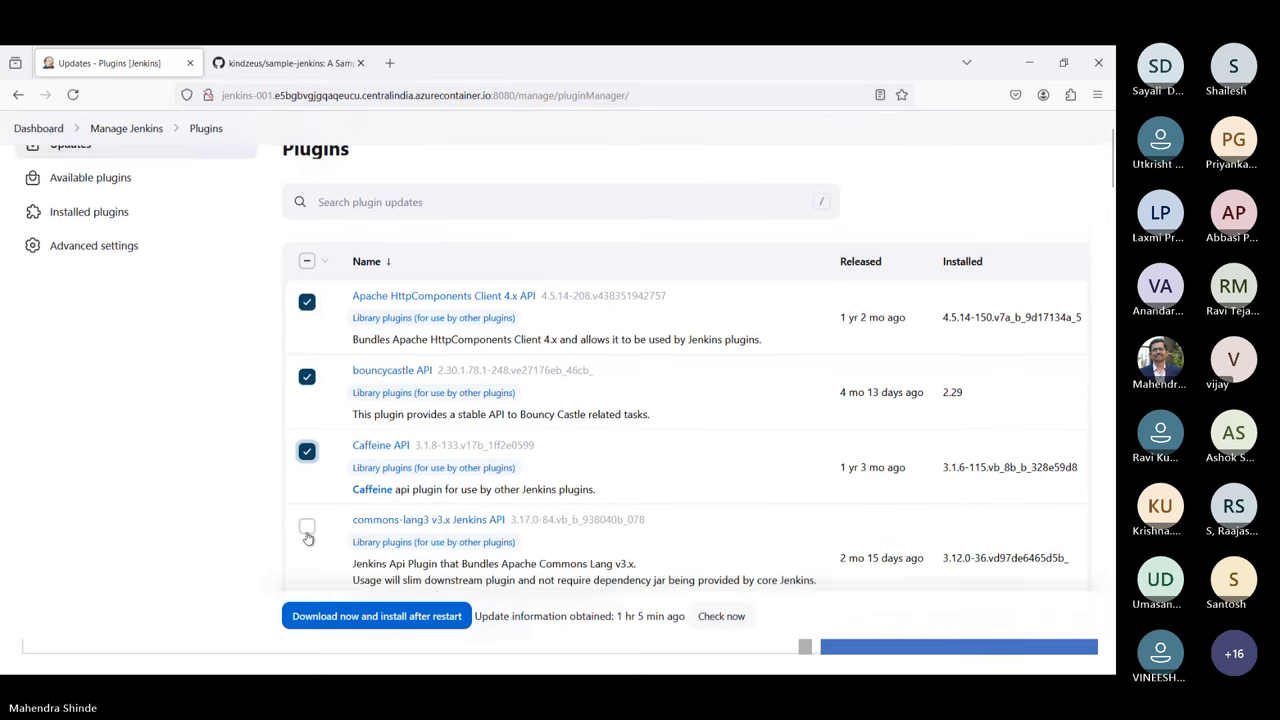
click(307, 504)
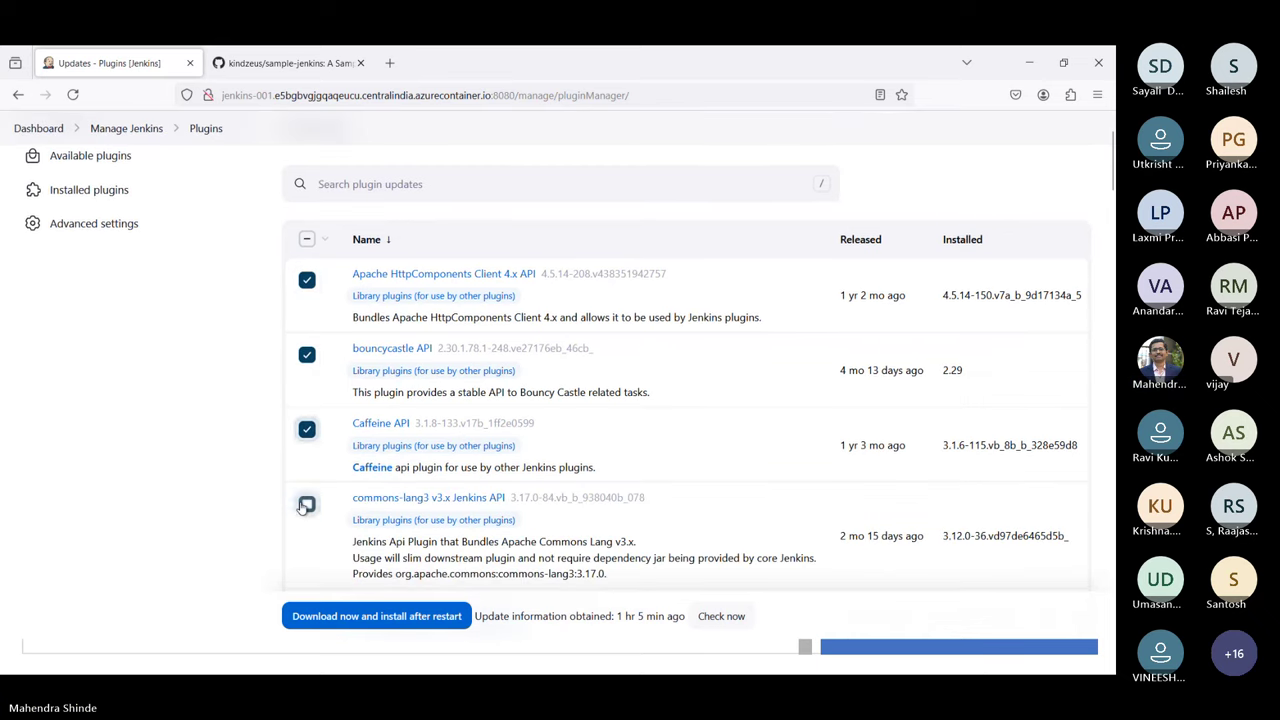
click(331, 616)
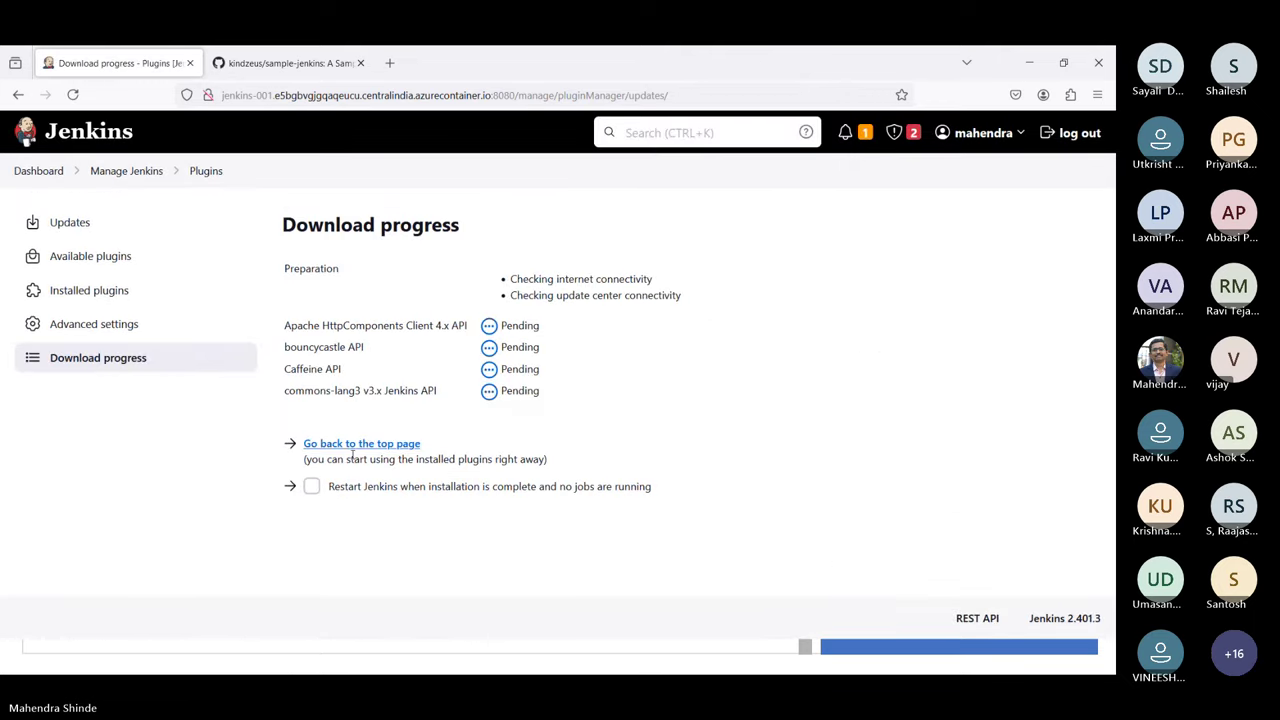
click(345, 486)
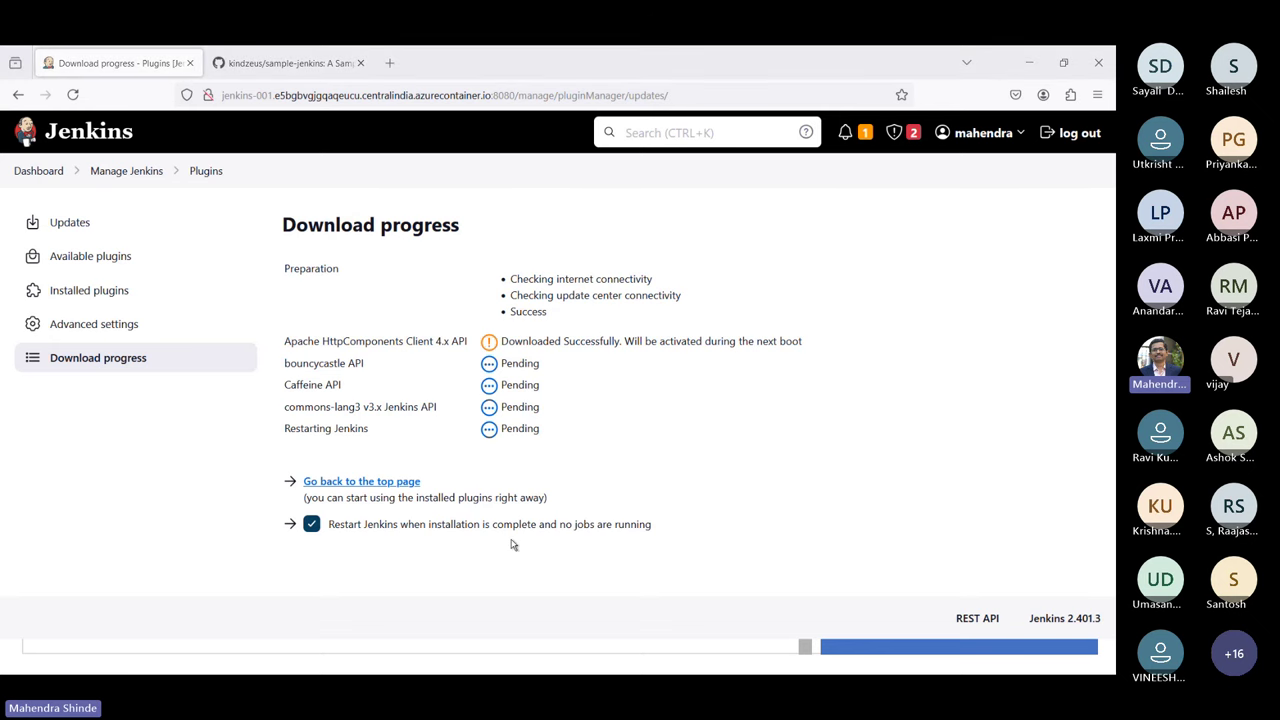
key(alt+Tab)
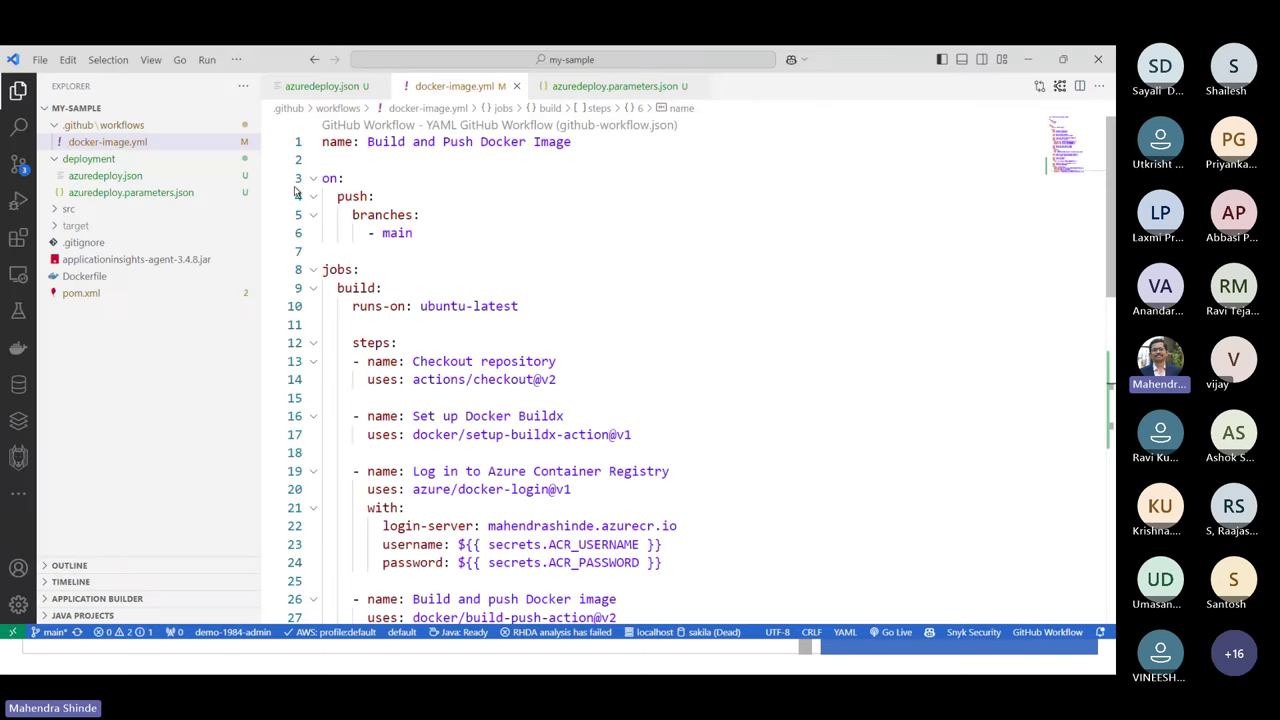
Step: Cancel VS Code's Open Folder and copy sample-jenkins' SSH clone address from GitHub
click(40, 60)
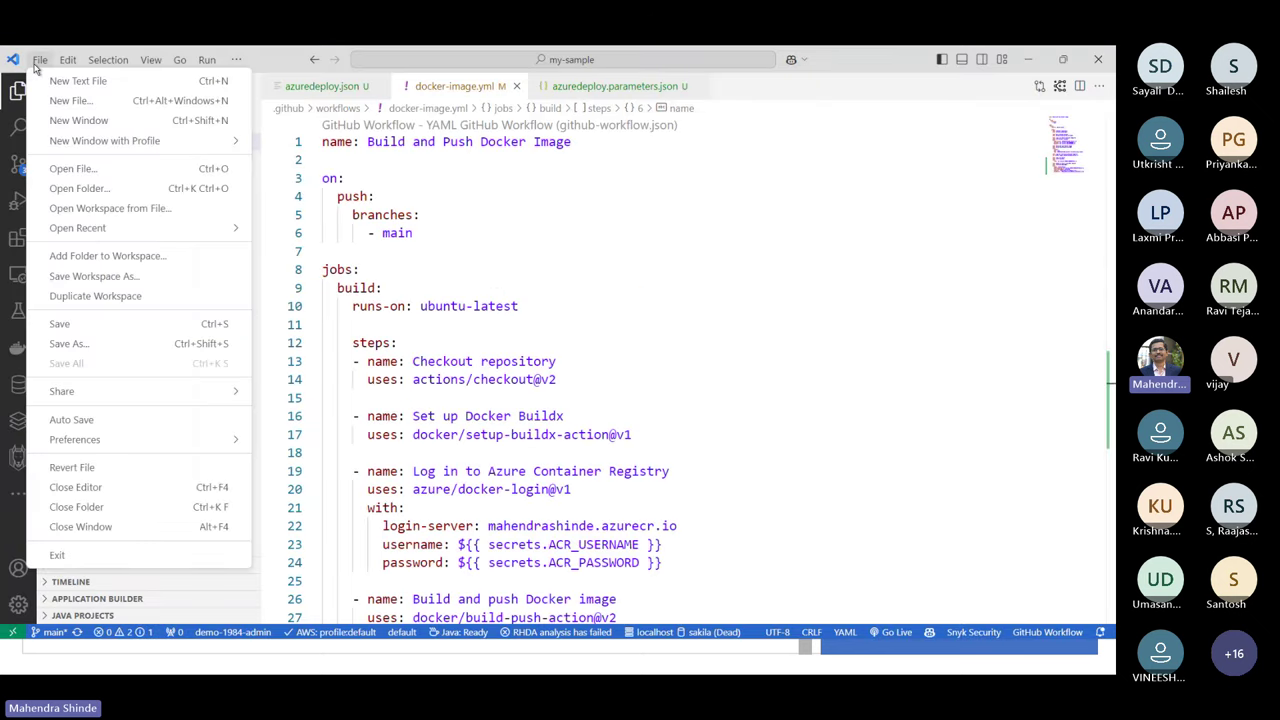
click(141, 188)
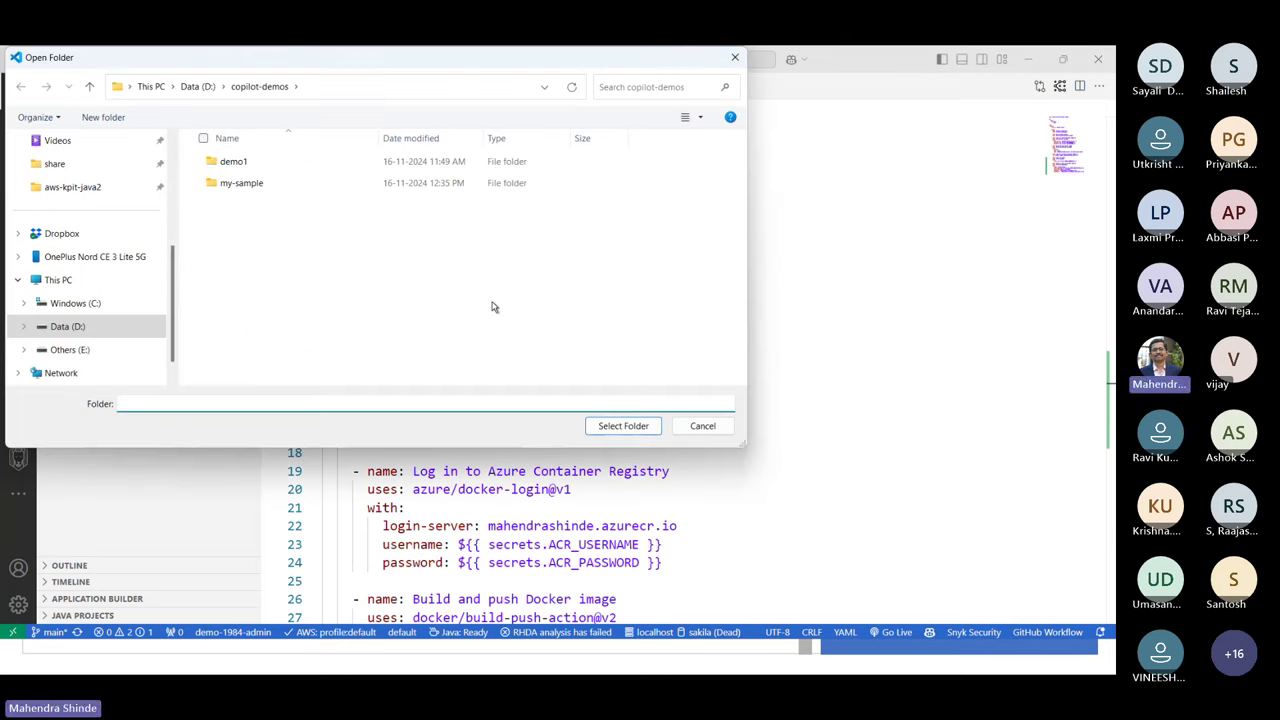
key(Escape)
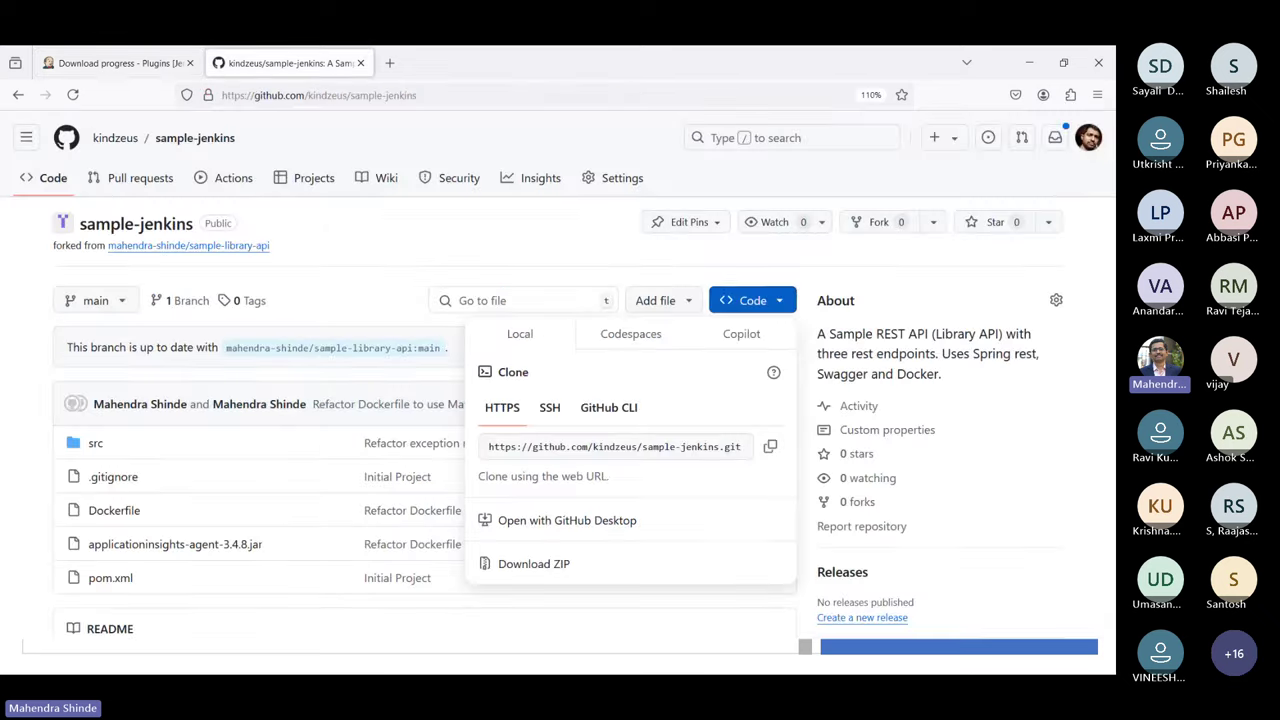
click(550, 407)
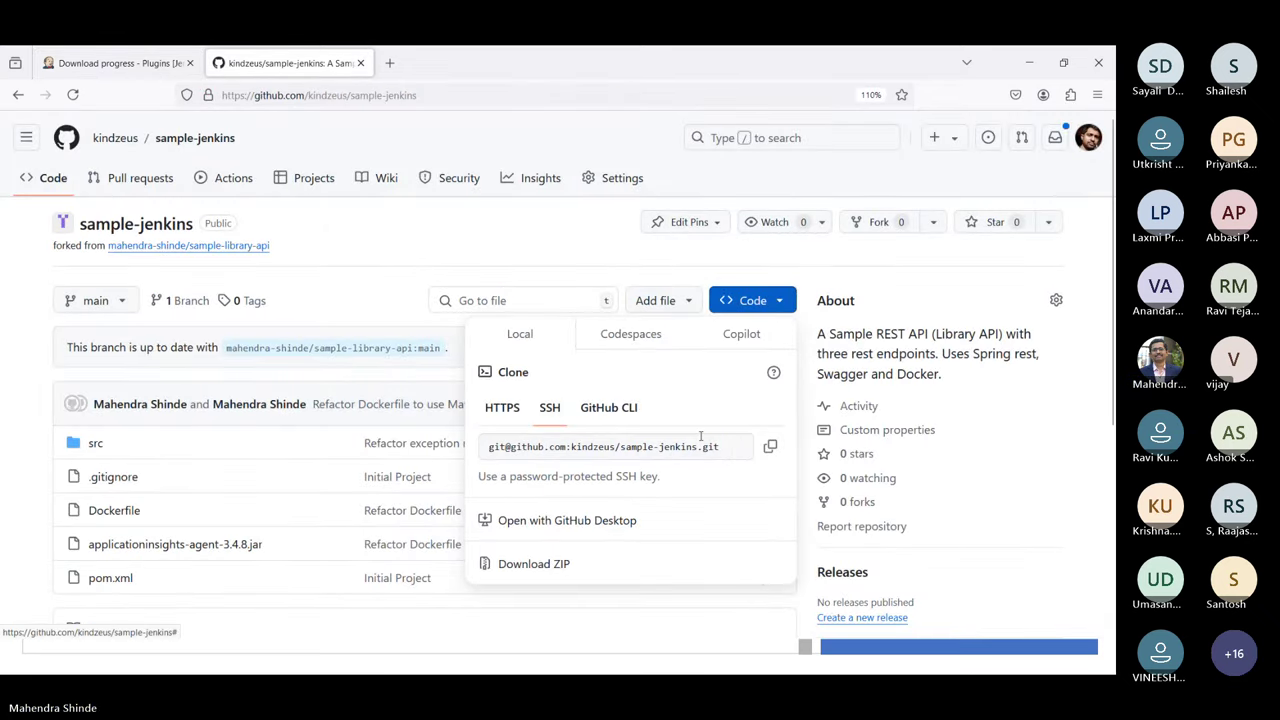
click(770, 447)
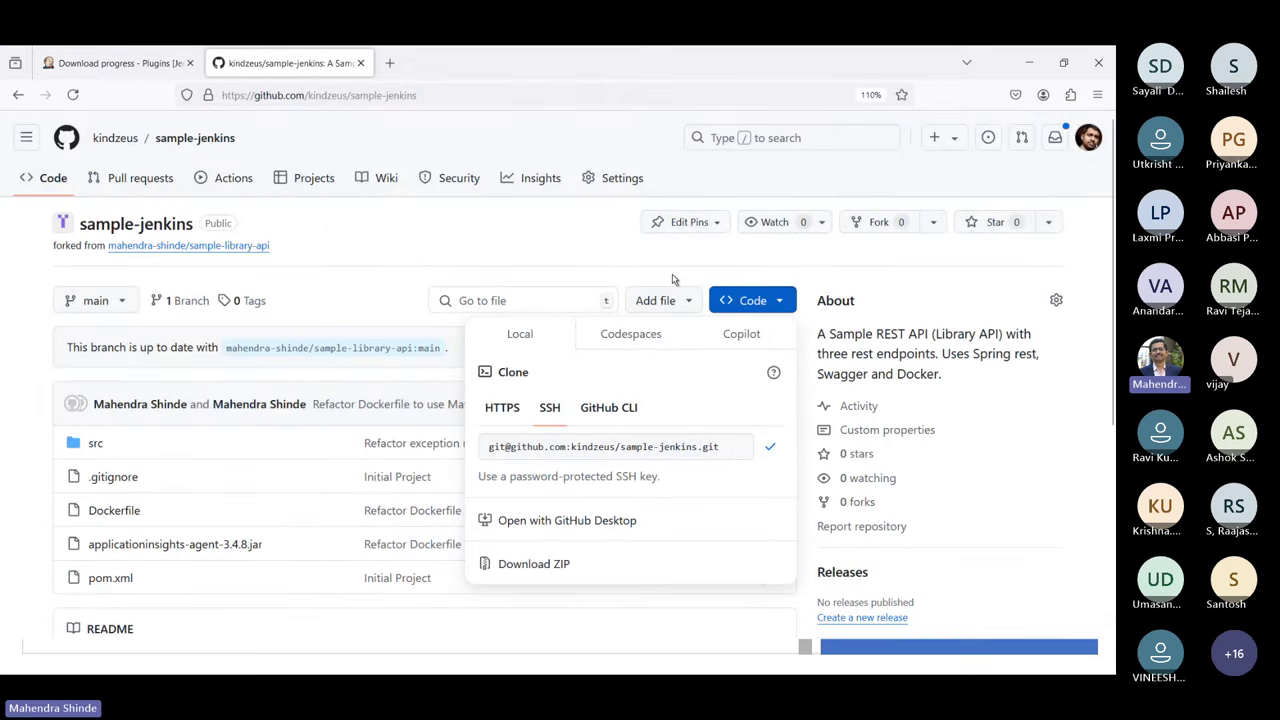
key(alt+Tab)
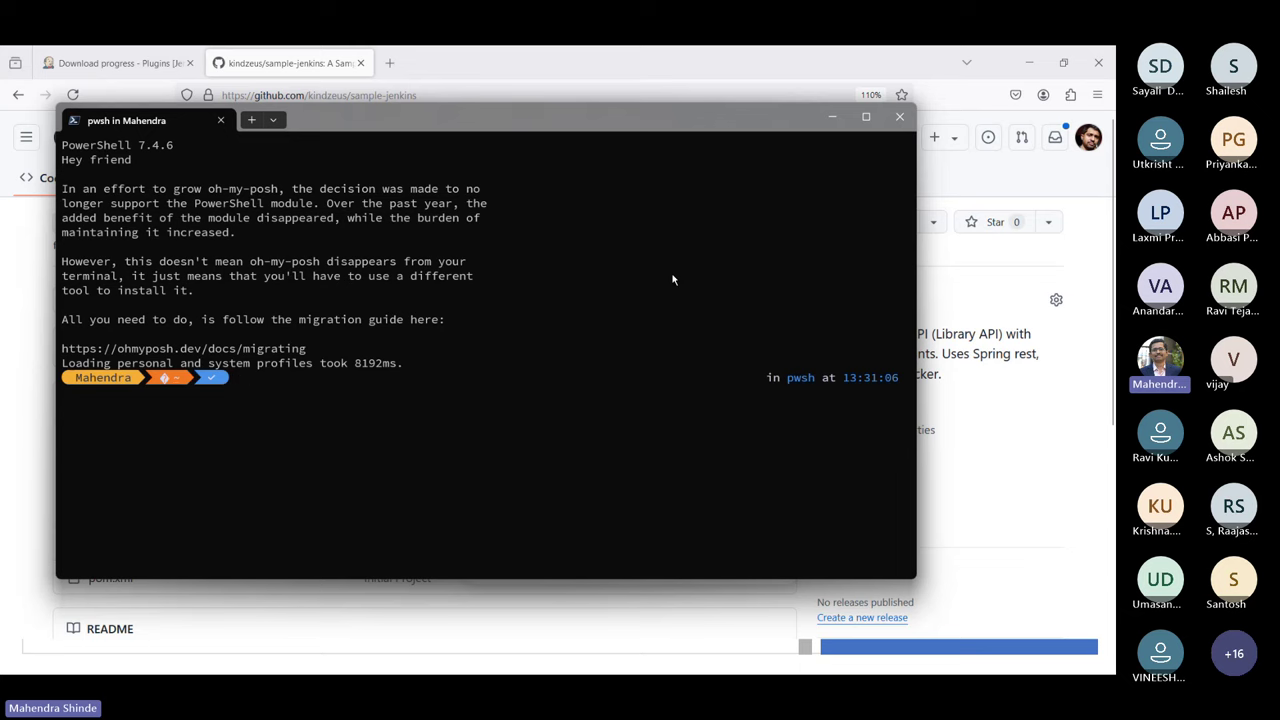
Step: Move into the copilot-demos folder on drive D, after first trying drive E
text(e:)
key(Return)
text(cd)
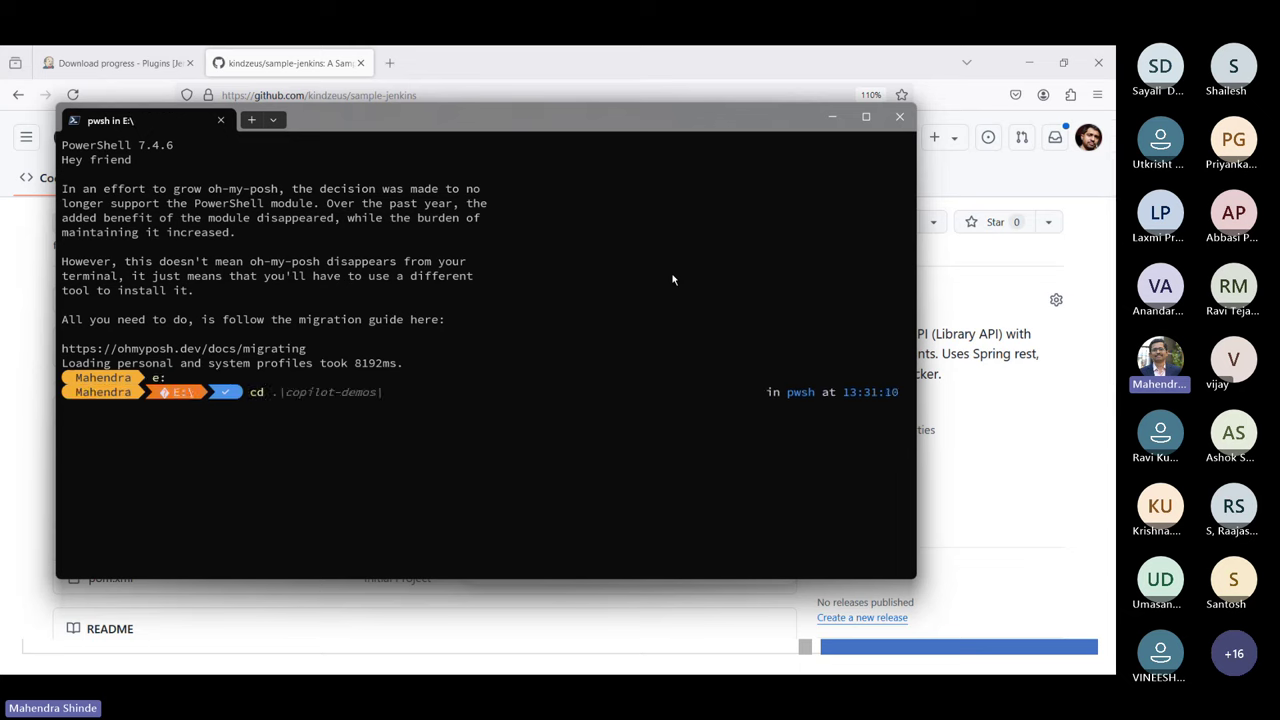
key(Right)
key(Return)
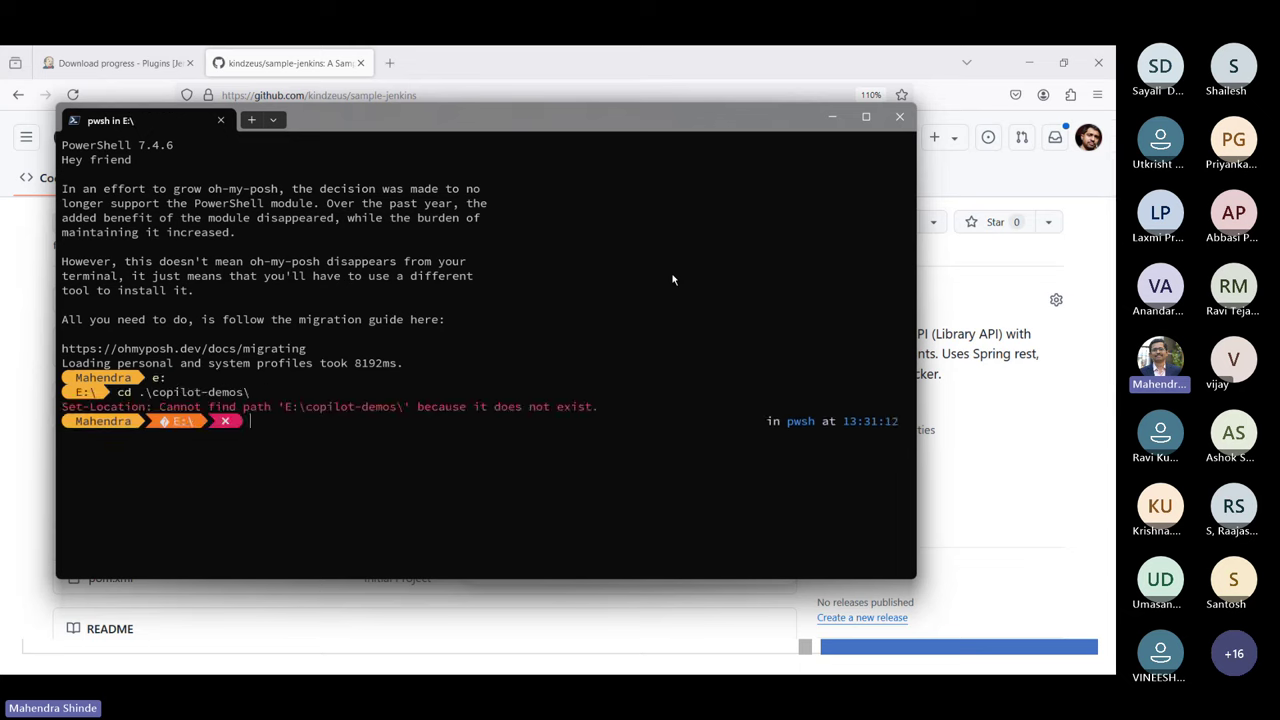
text(d:)
key(Return)
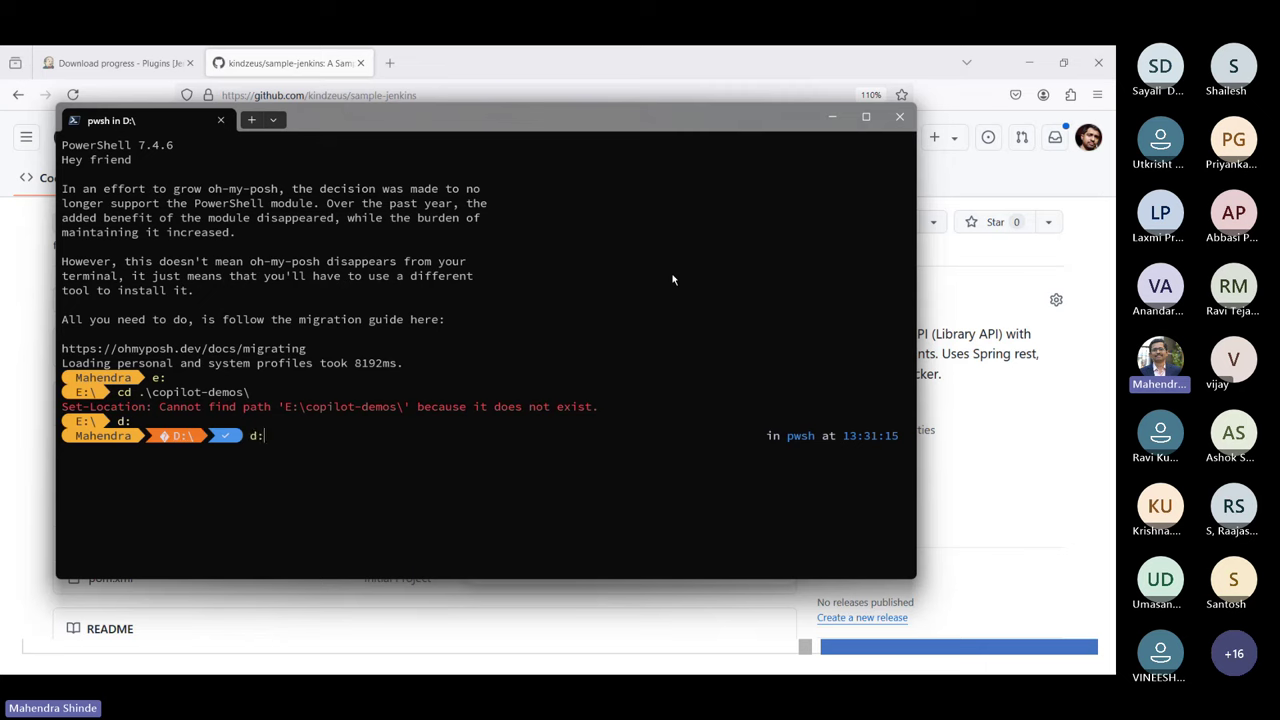
text(cd .\copilot-demos\)
key(Right)
key(Return)
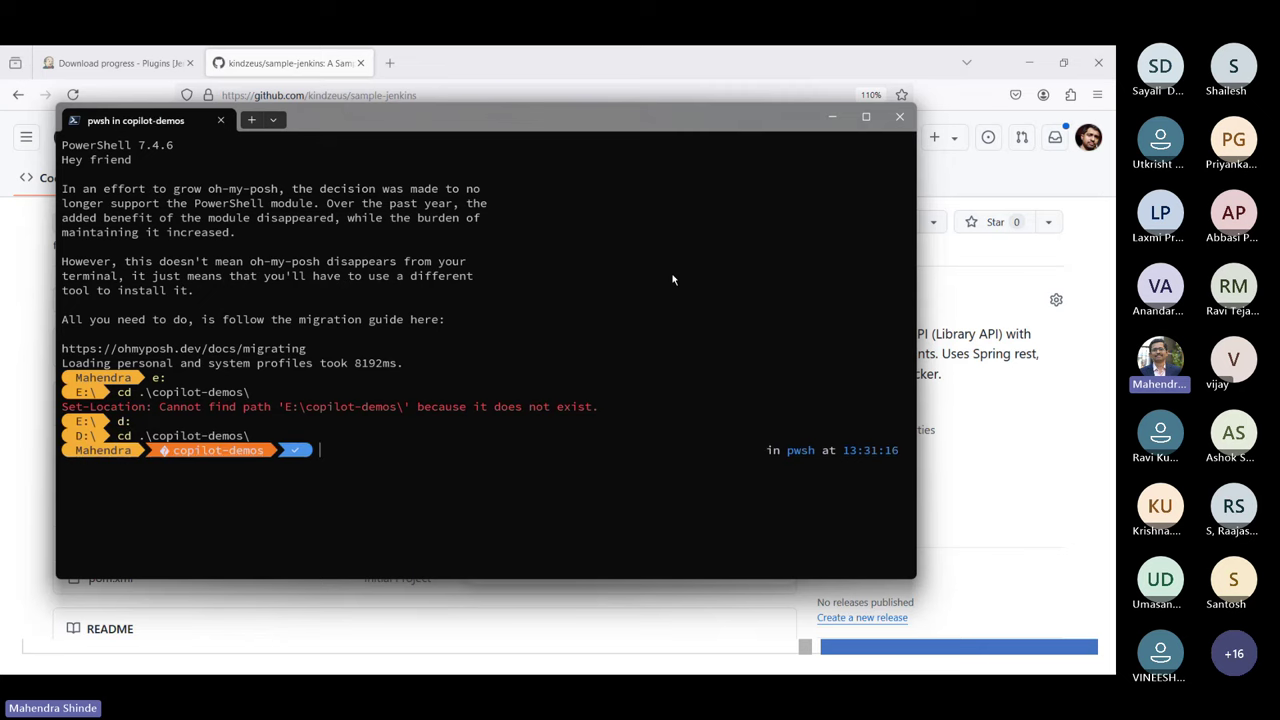
Step: Git clone sample-jenkins over SSH and run code . to open it in VS Code
text(git clone)
key(ctrl+v)
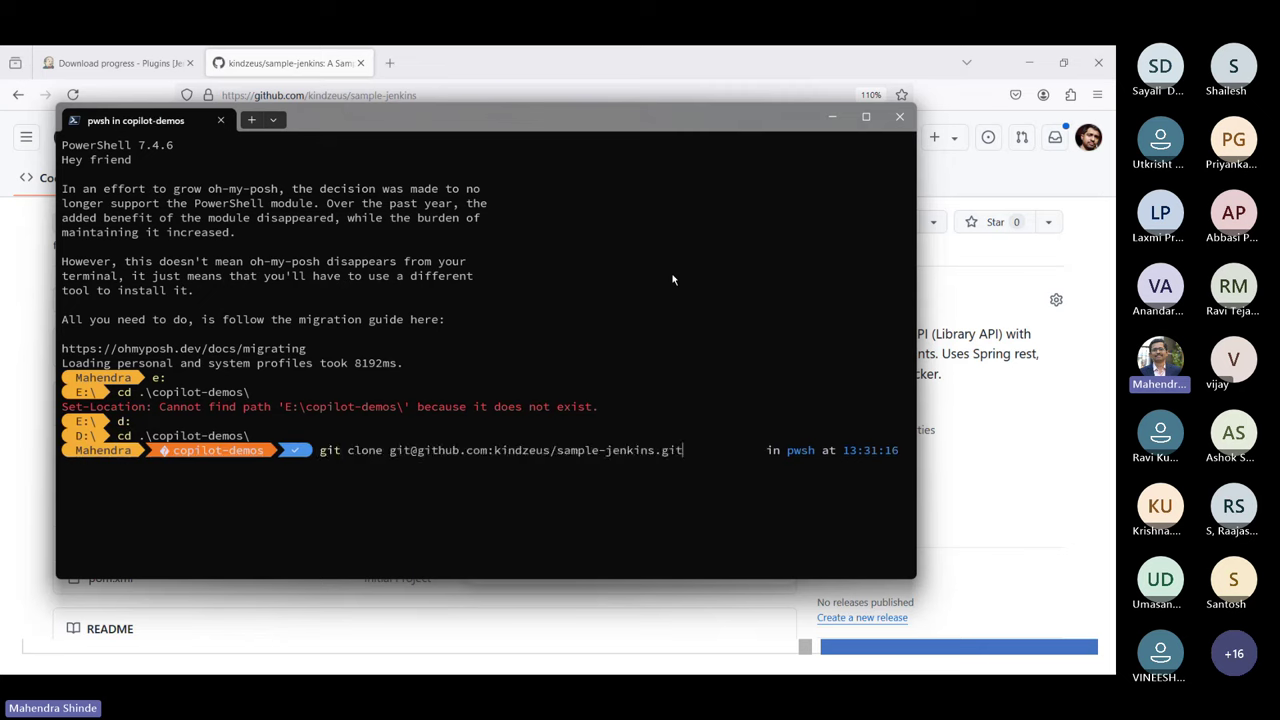
key(Return)
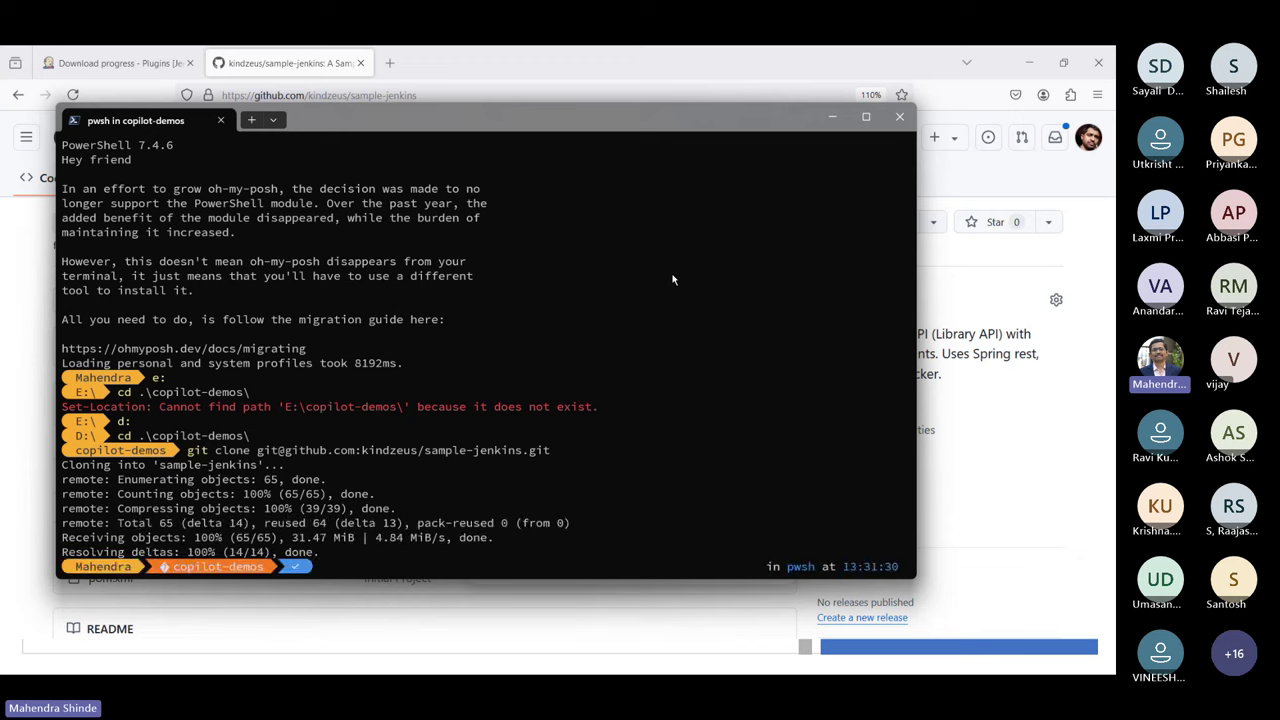
text(code .)
key(Return)
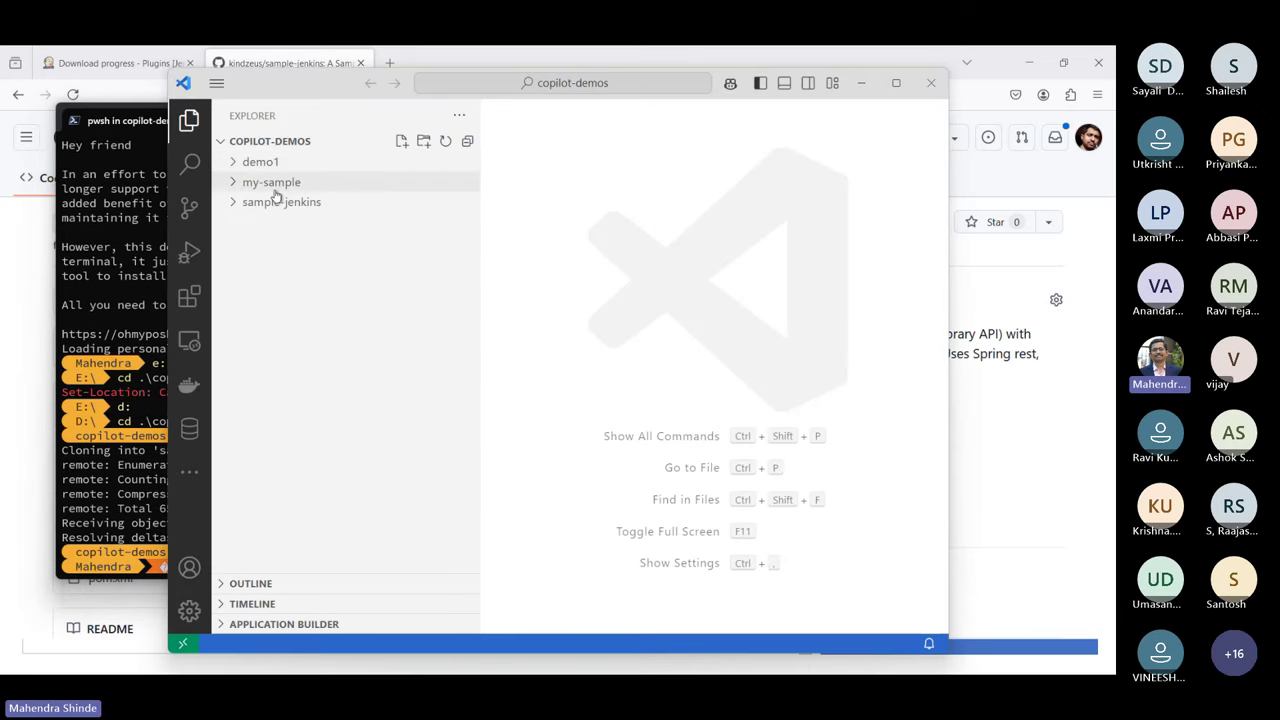
Step: Expand sample-jenkins, close Welcome, maximize, dismiss the Snyk notice and open Copilot Chat
click(338, 203)
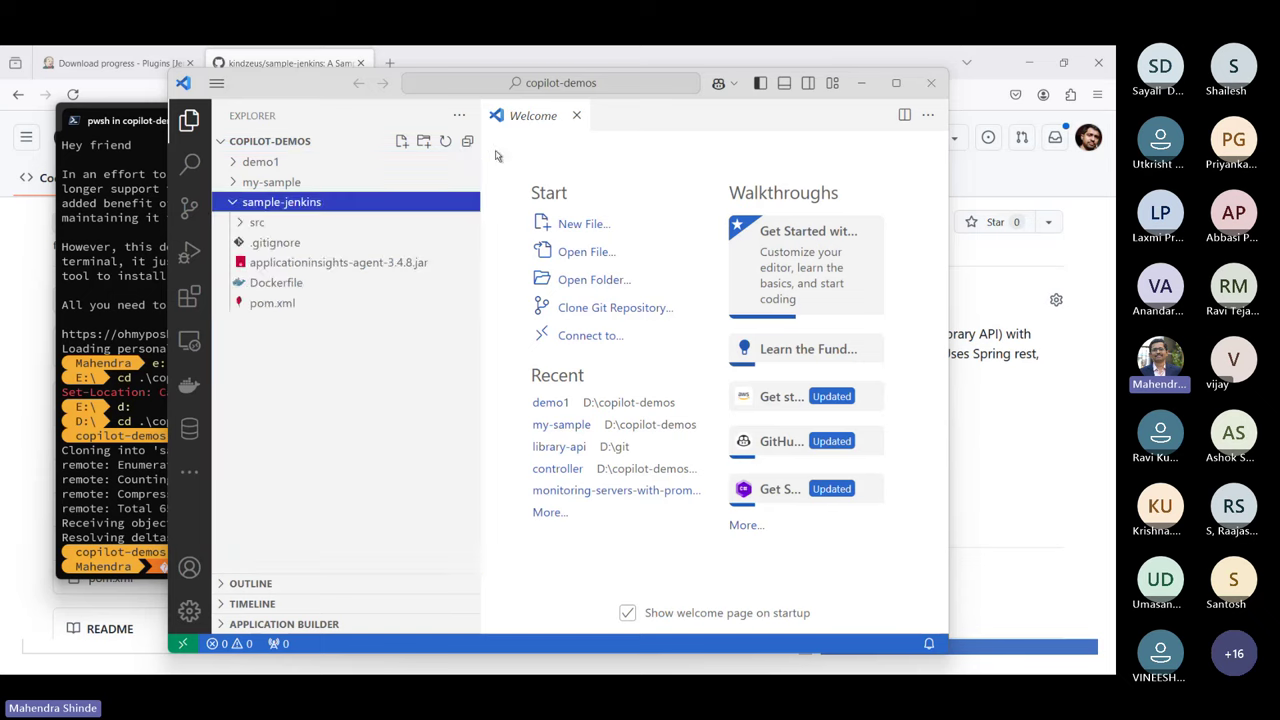
click(576, 116)
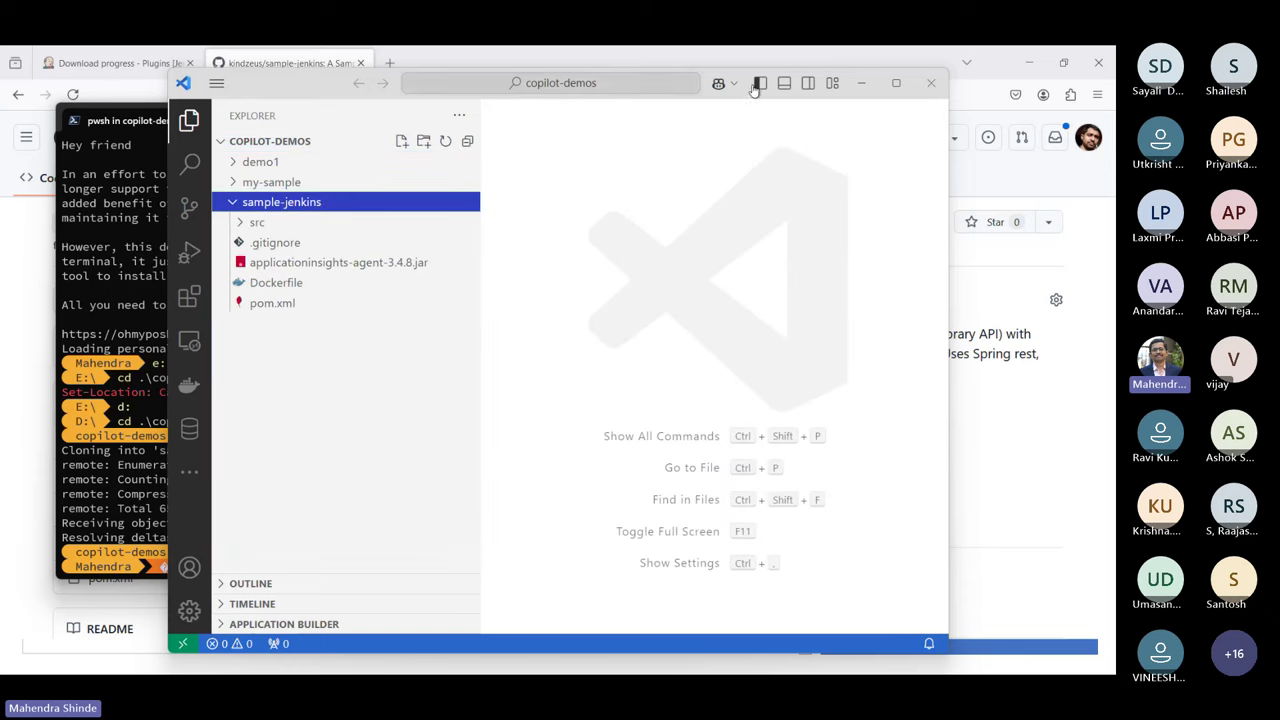
click(894, 84)
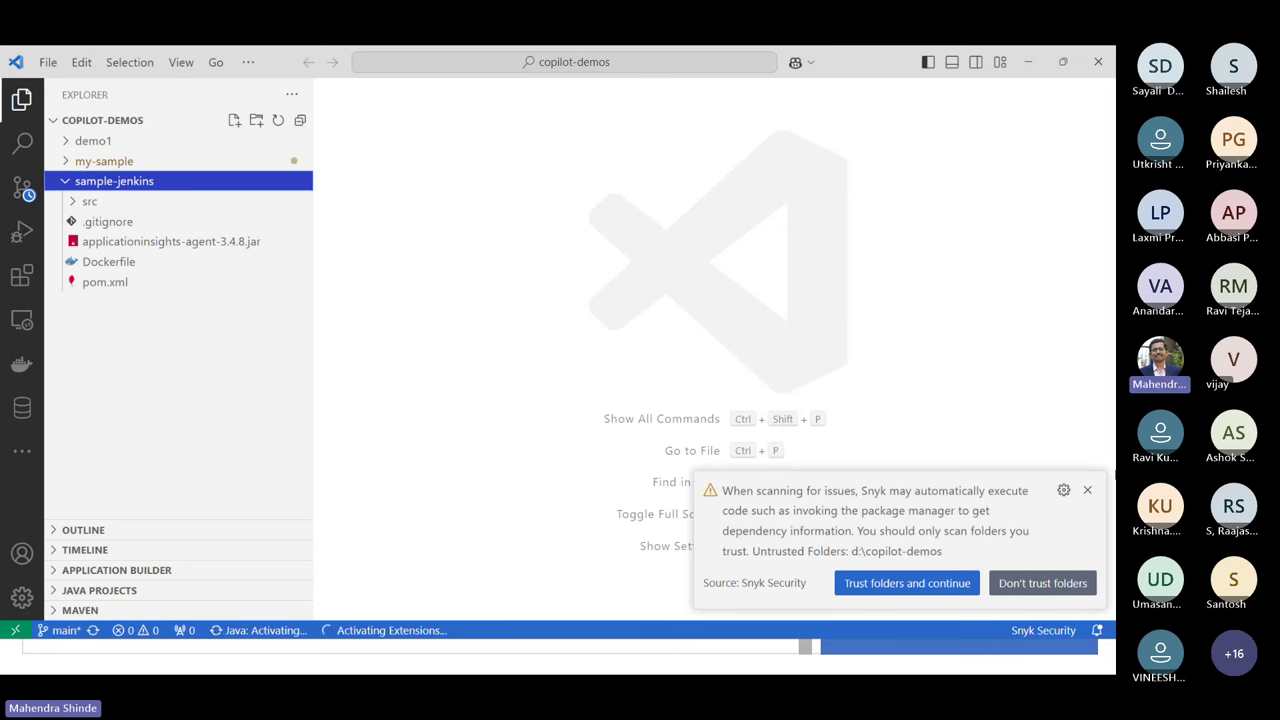
click(1086, 490)
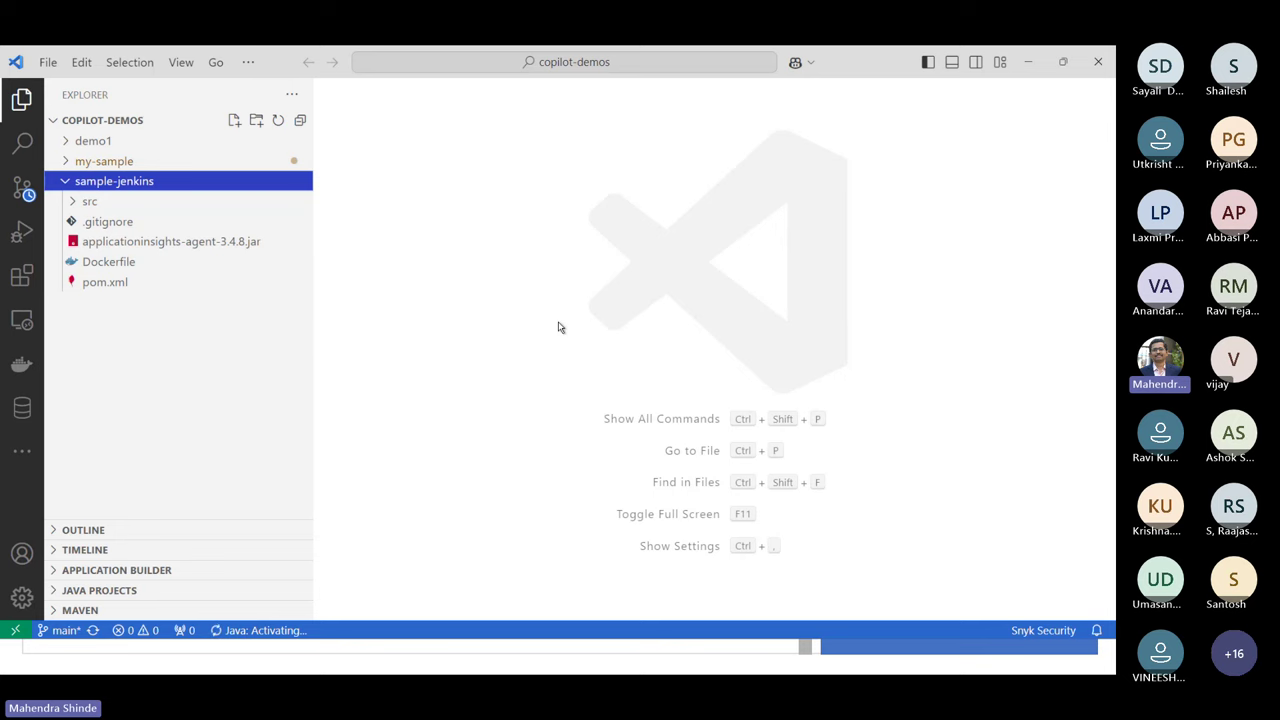
click(975, 62)
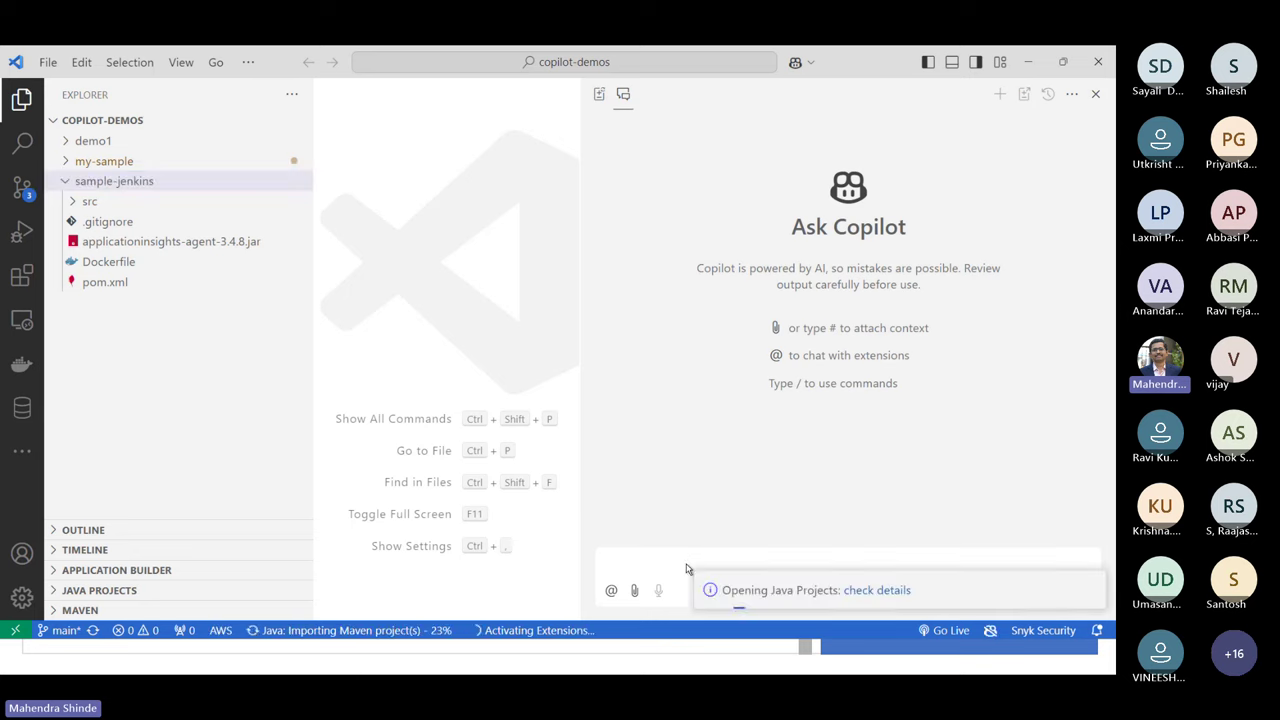
Step: Ask Copilot to 'Generate a Jenkins file to build current project using Dockerfile provided' and skim its answer
click(648, 566)
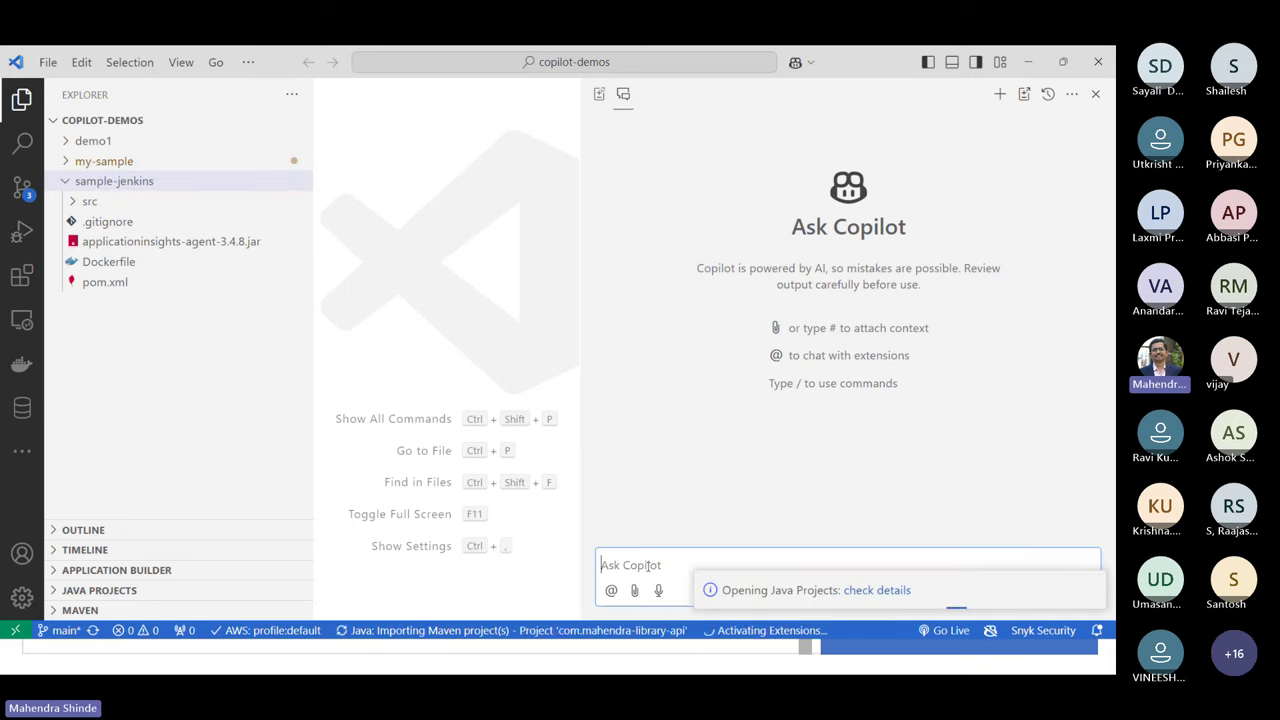
text(Generate)
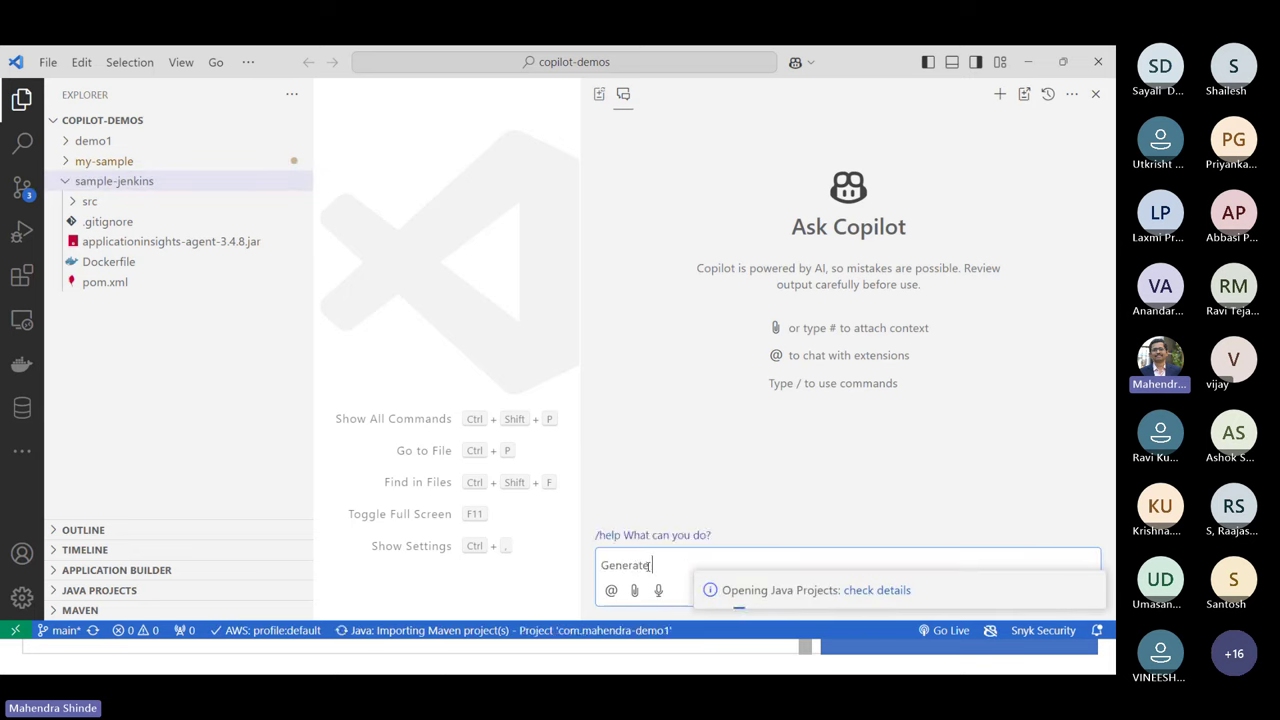
text( a build)
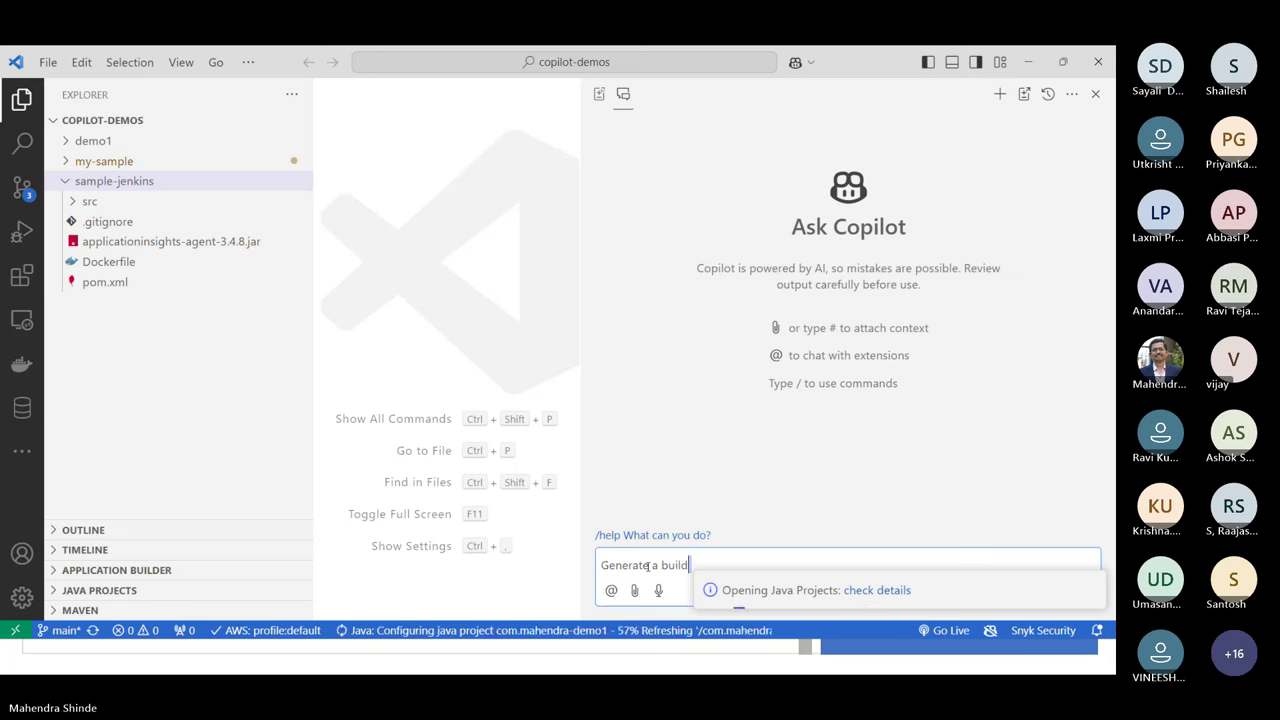
key(BackSpace)
key(BackSpace)
key(BackSpace)
key(BackSpace)
key(BackSpace)
text(Jen)
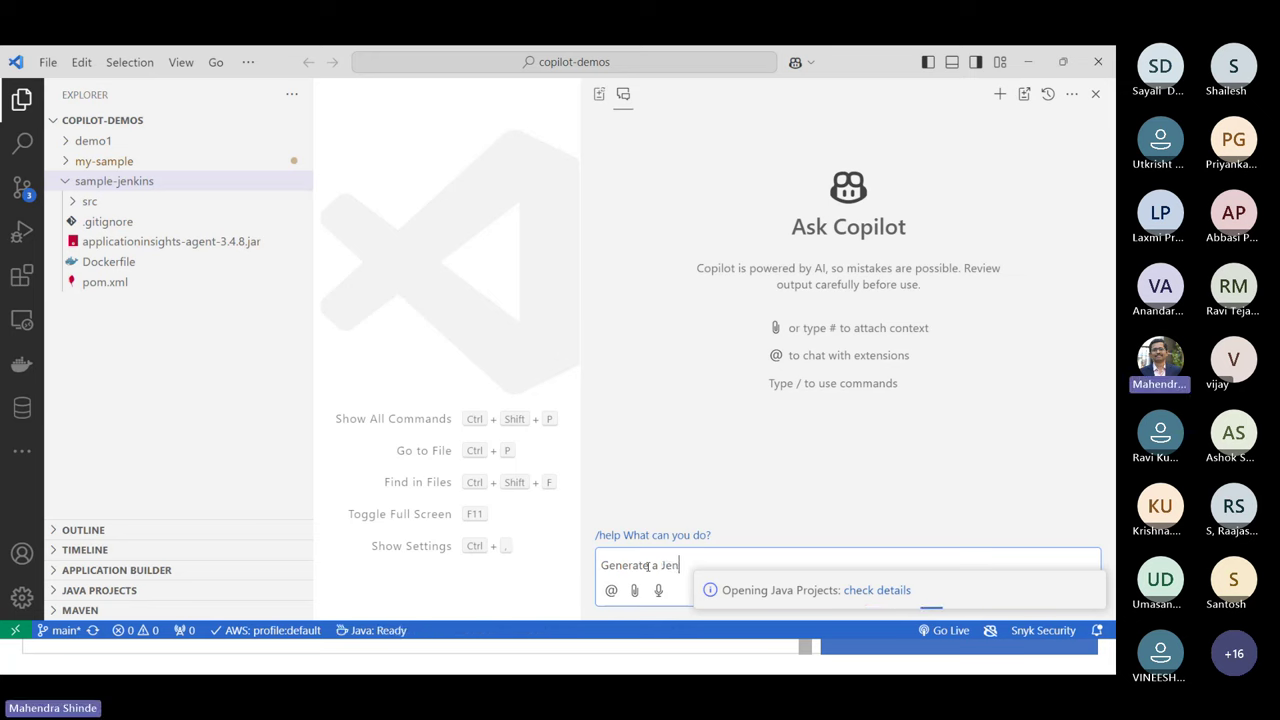
text(kins  fil)
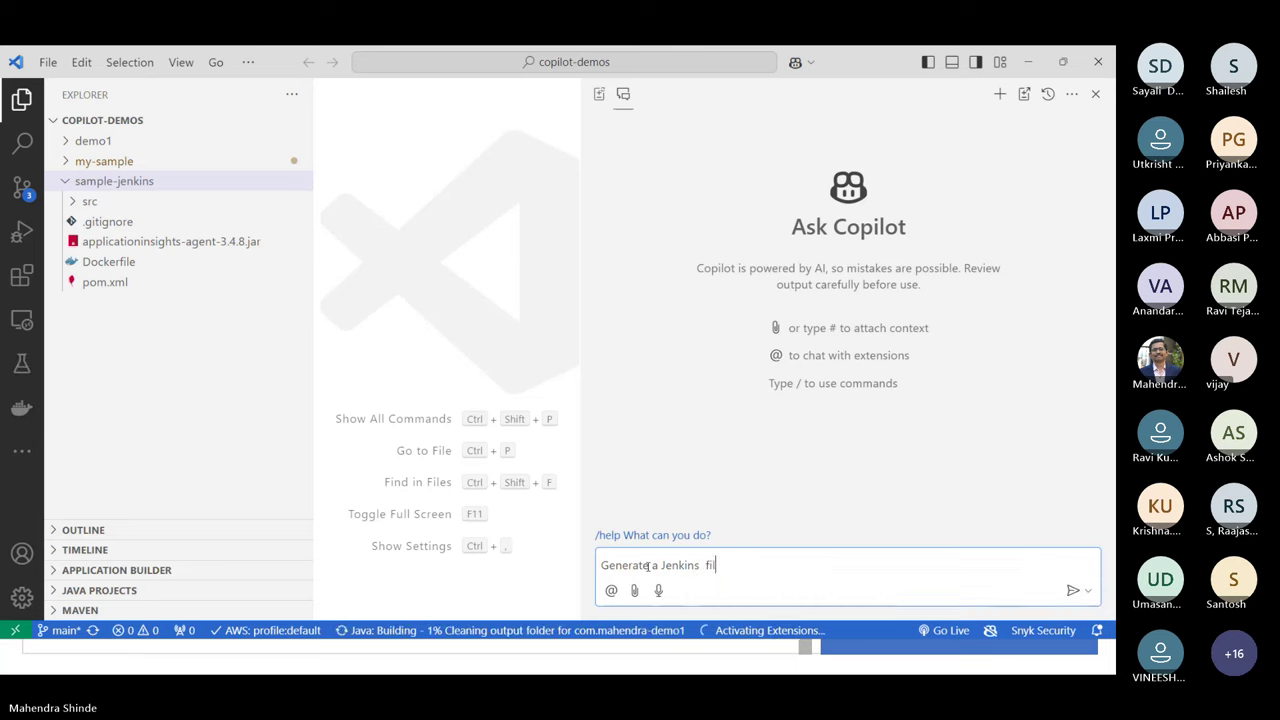
text(e to build )
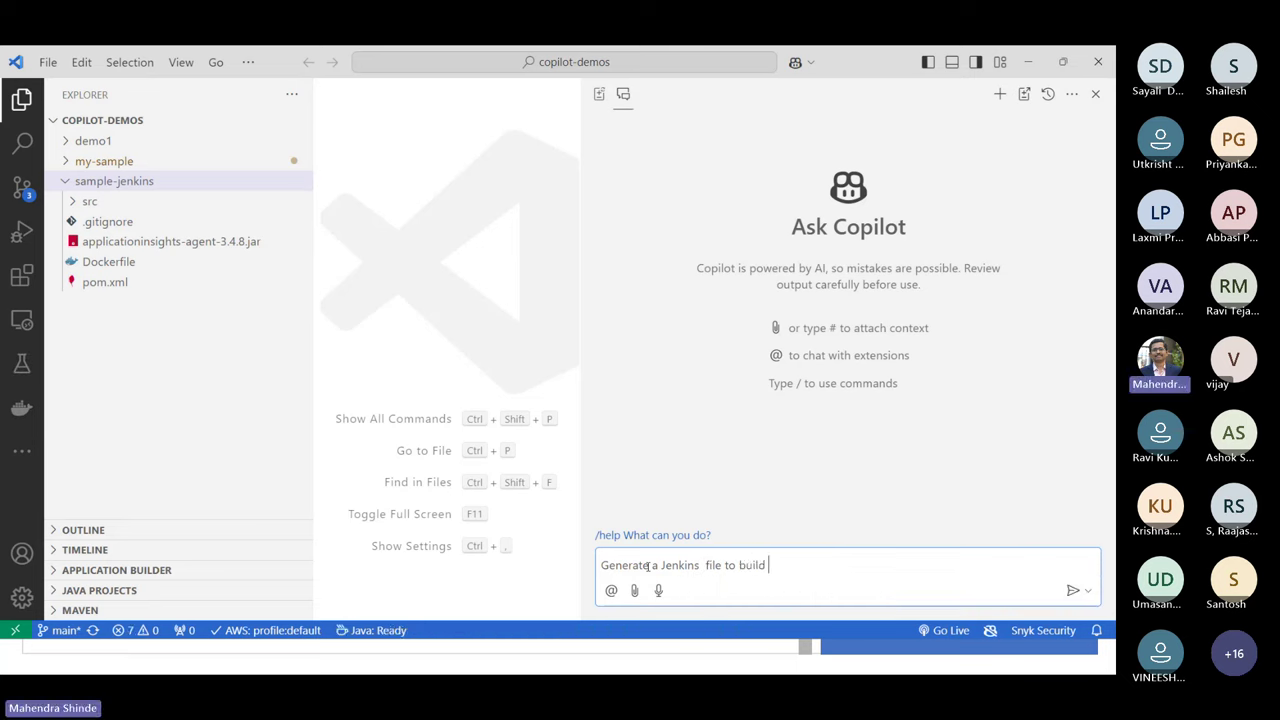
text(current project)
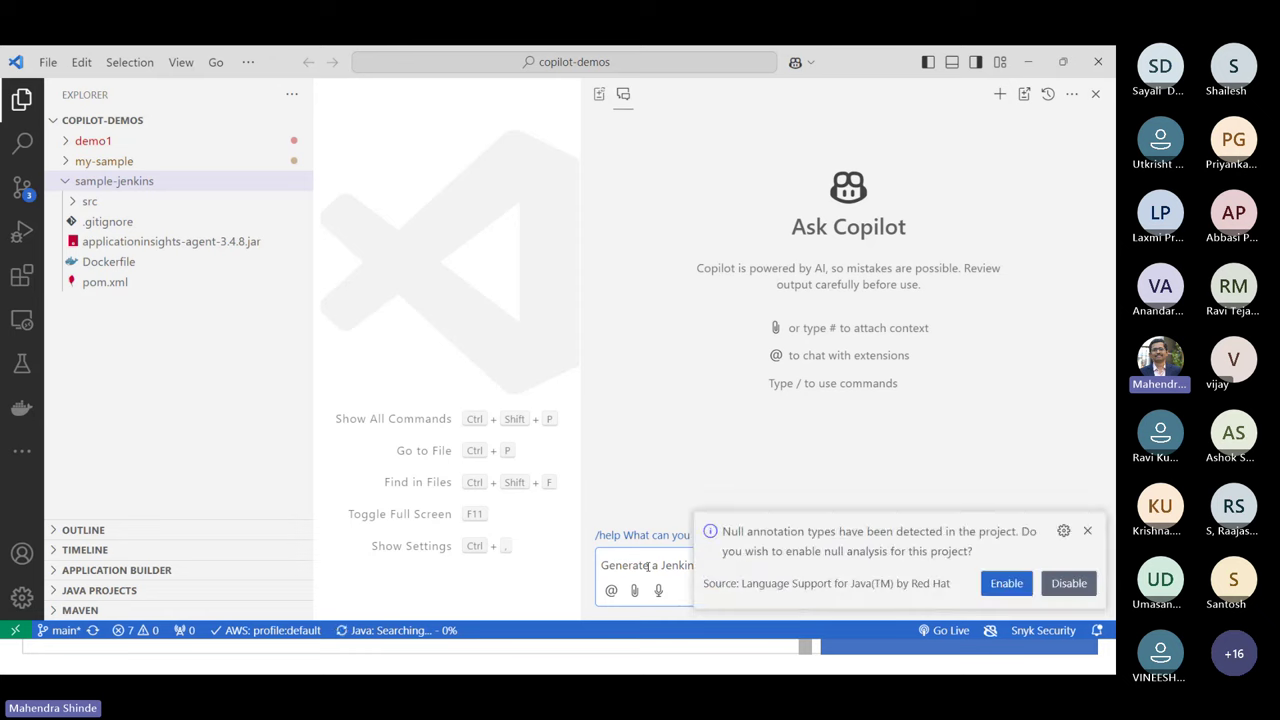
click(1087, 530)
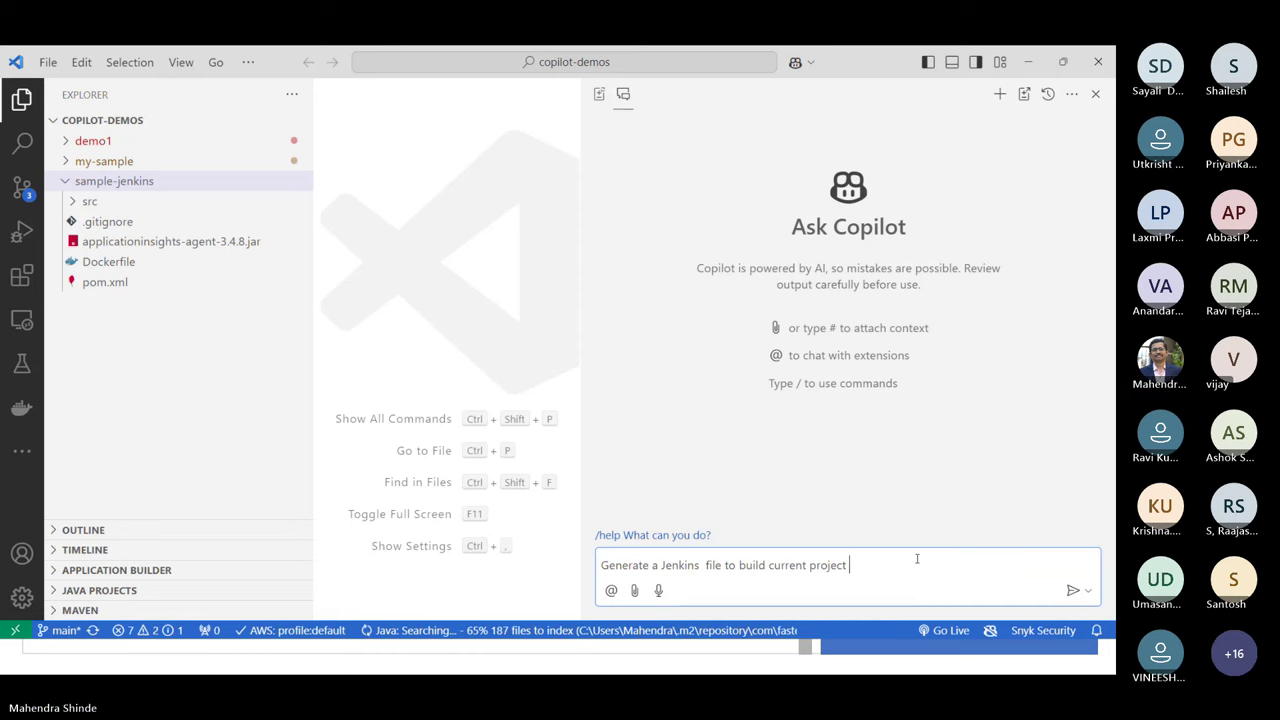
text(using Dockerfi)
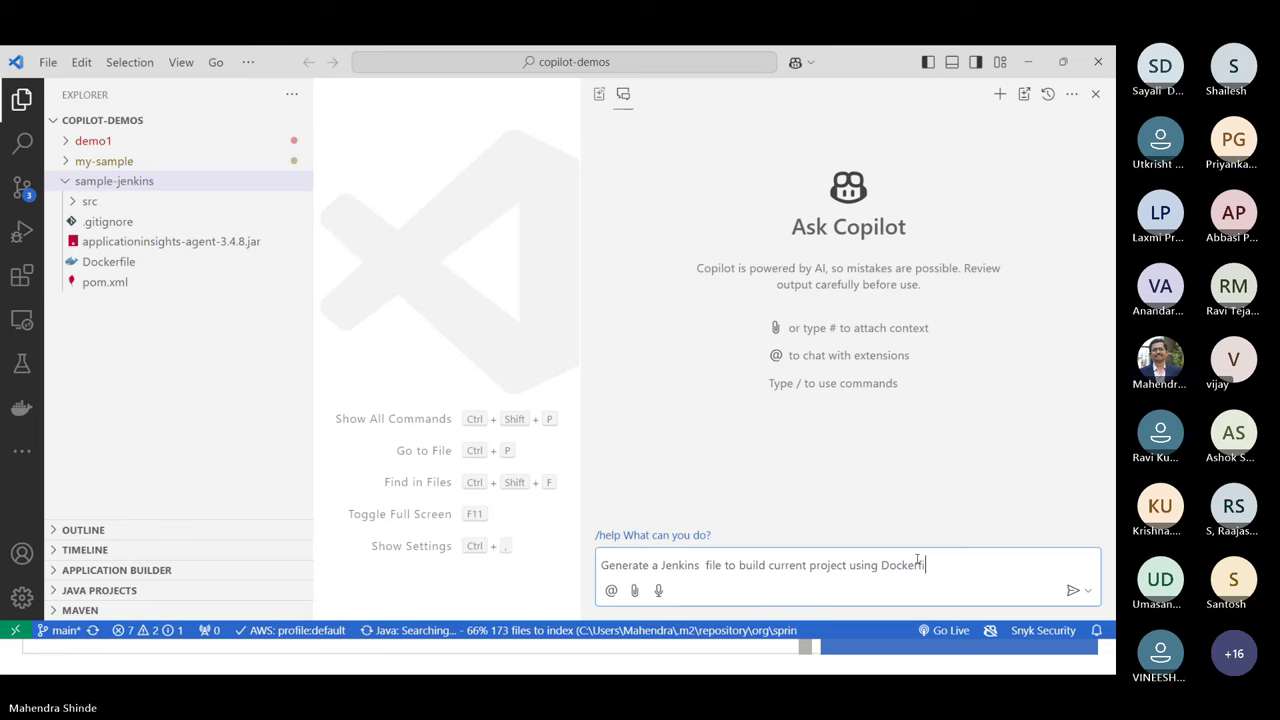
text(le provided)
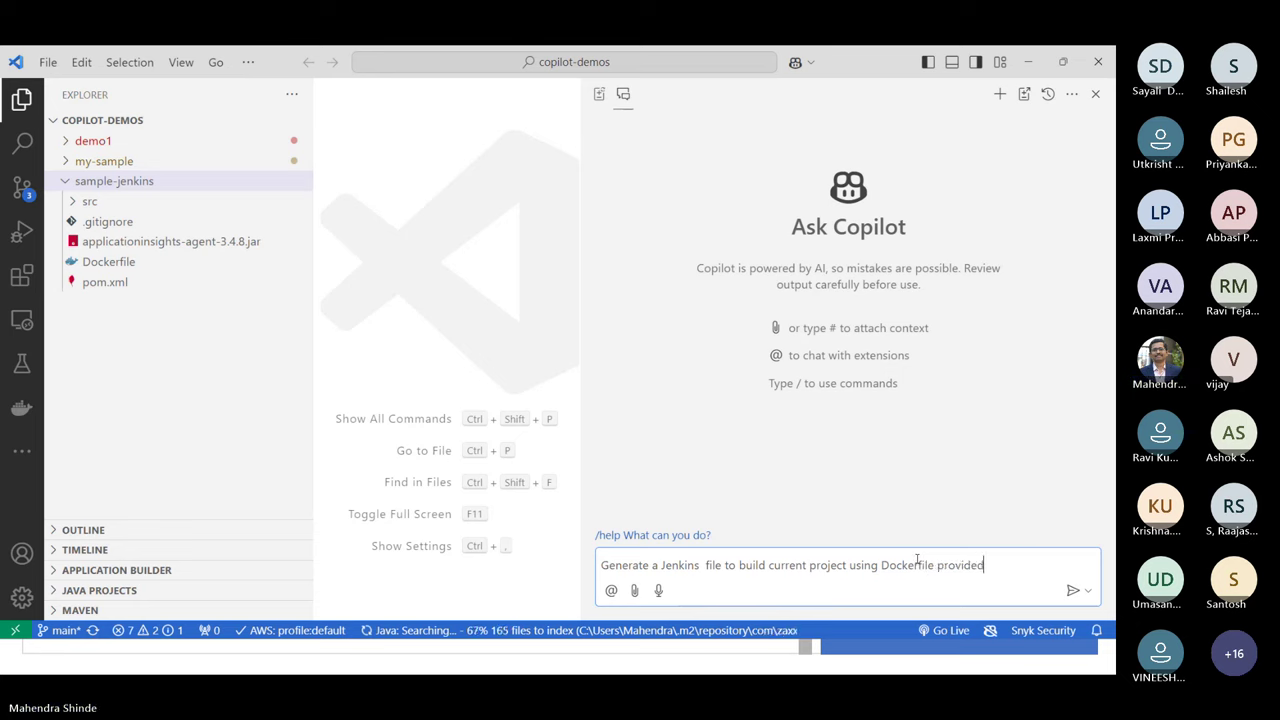
key(Return)
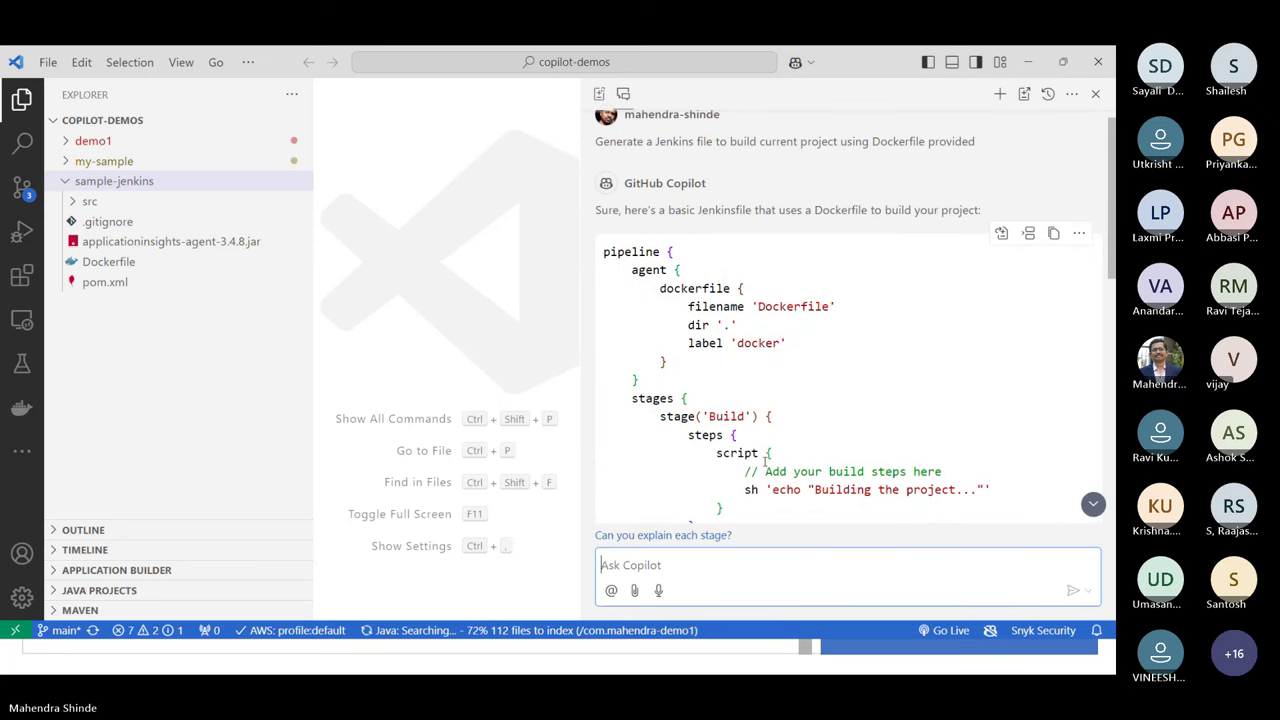
scroll(765, 460, down, 4)
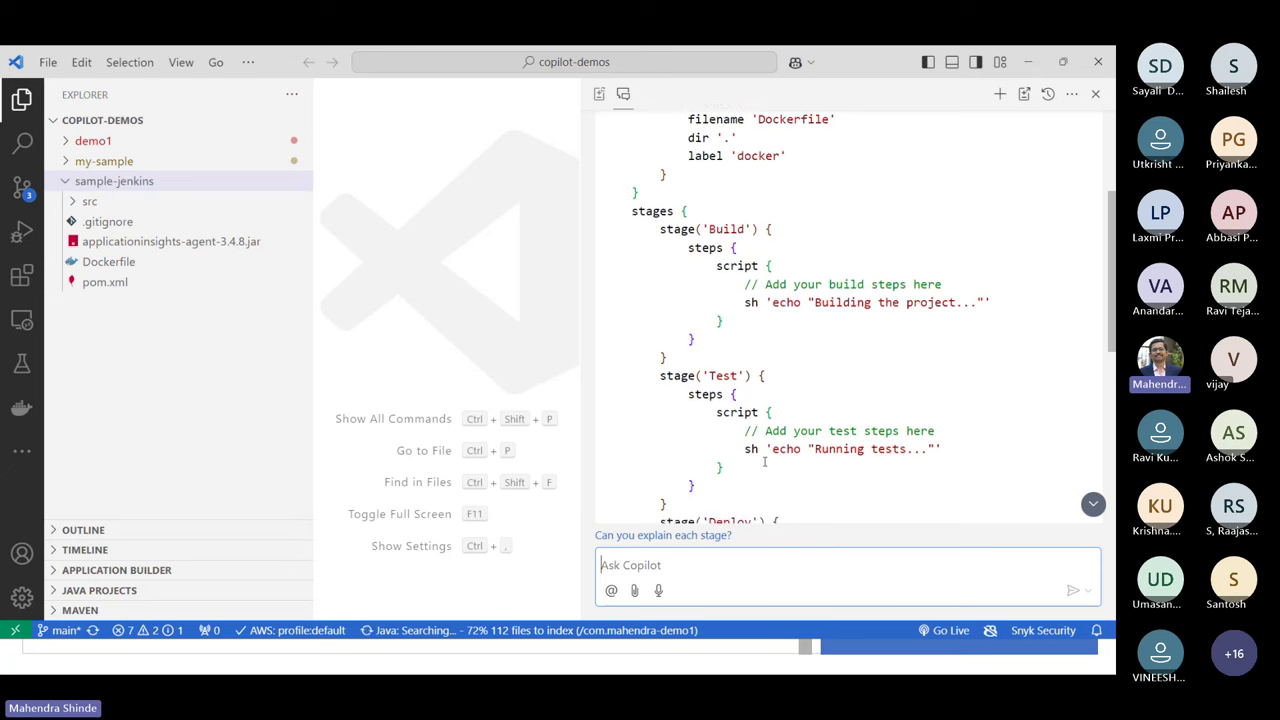
scroll(765, 461, up, 3)
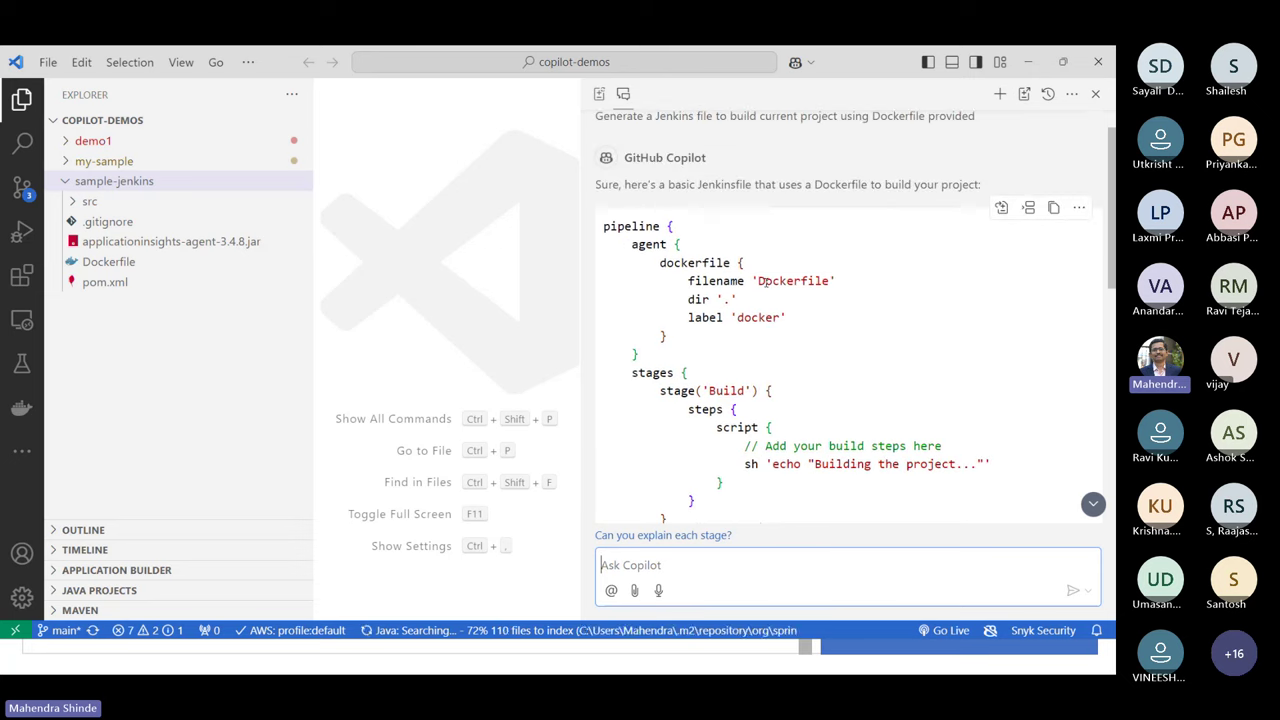
scroll(801, 335, down, 1)
scroll(801, 335, up, 2)
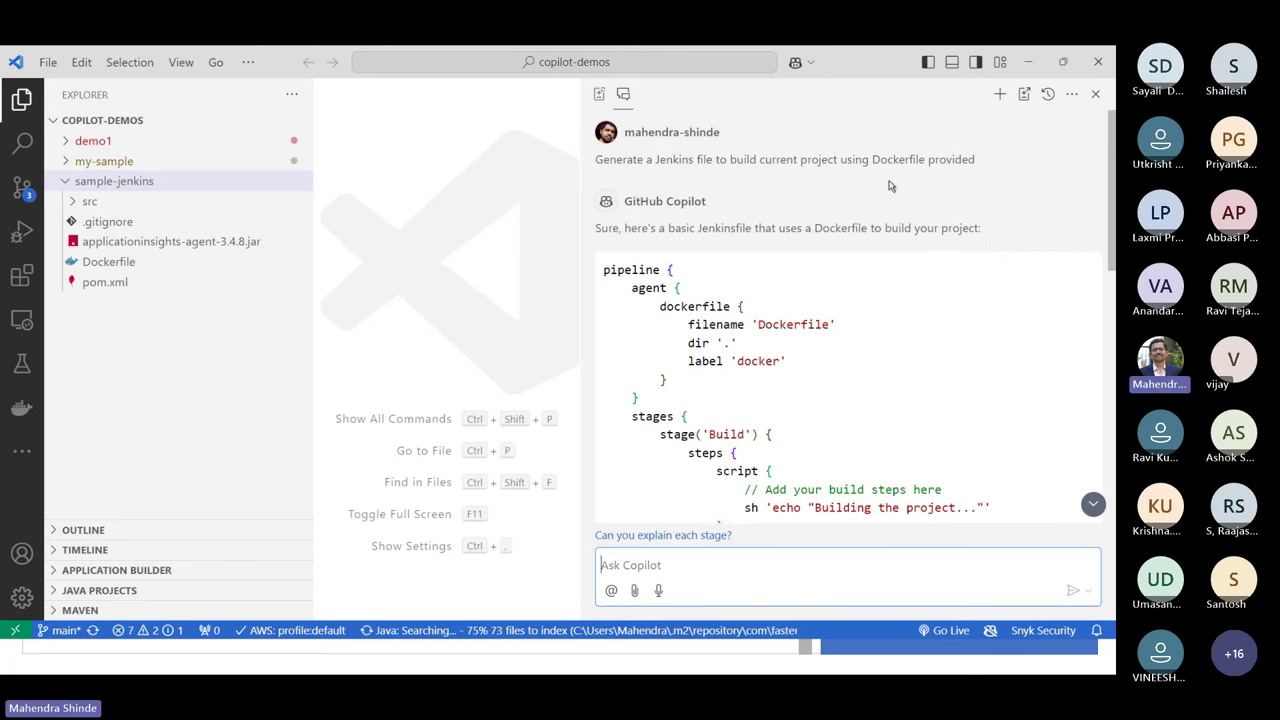
Step: Clear the chat, ask Copilot to 'Generate a jenkinsfile to build and publish container image', then return to the browser
click(1093, 135)
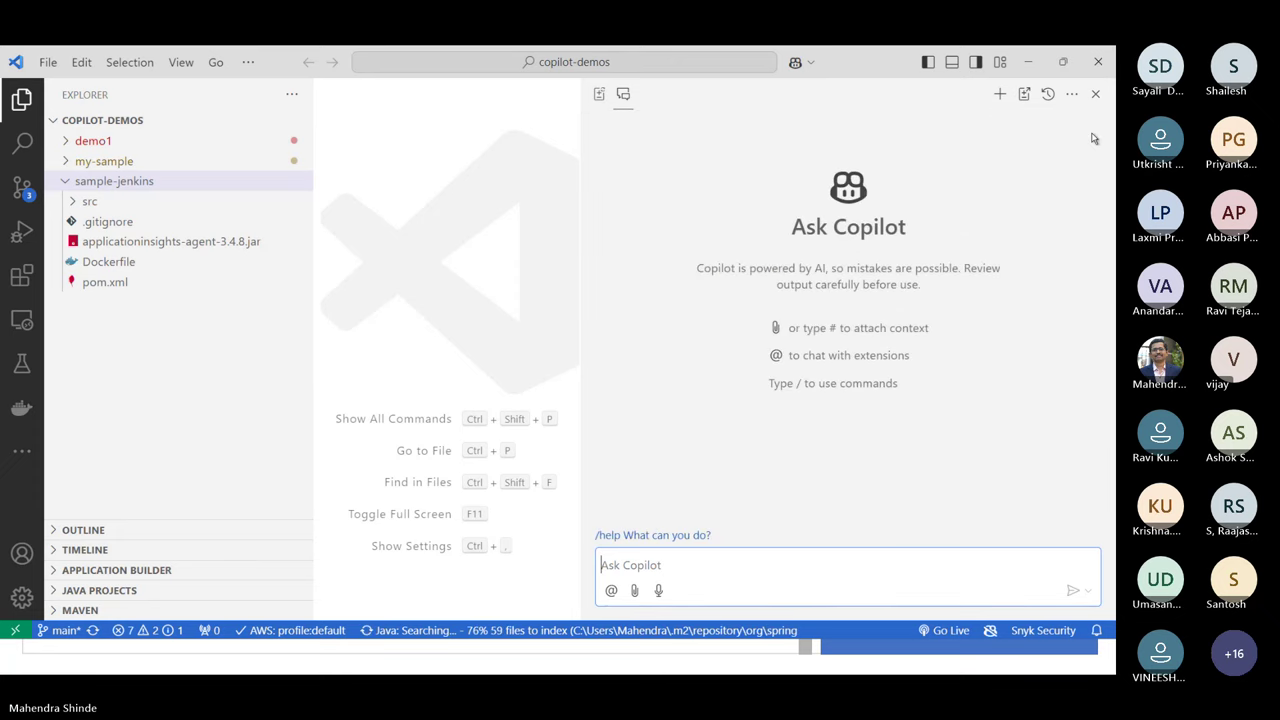
text(Generatw)
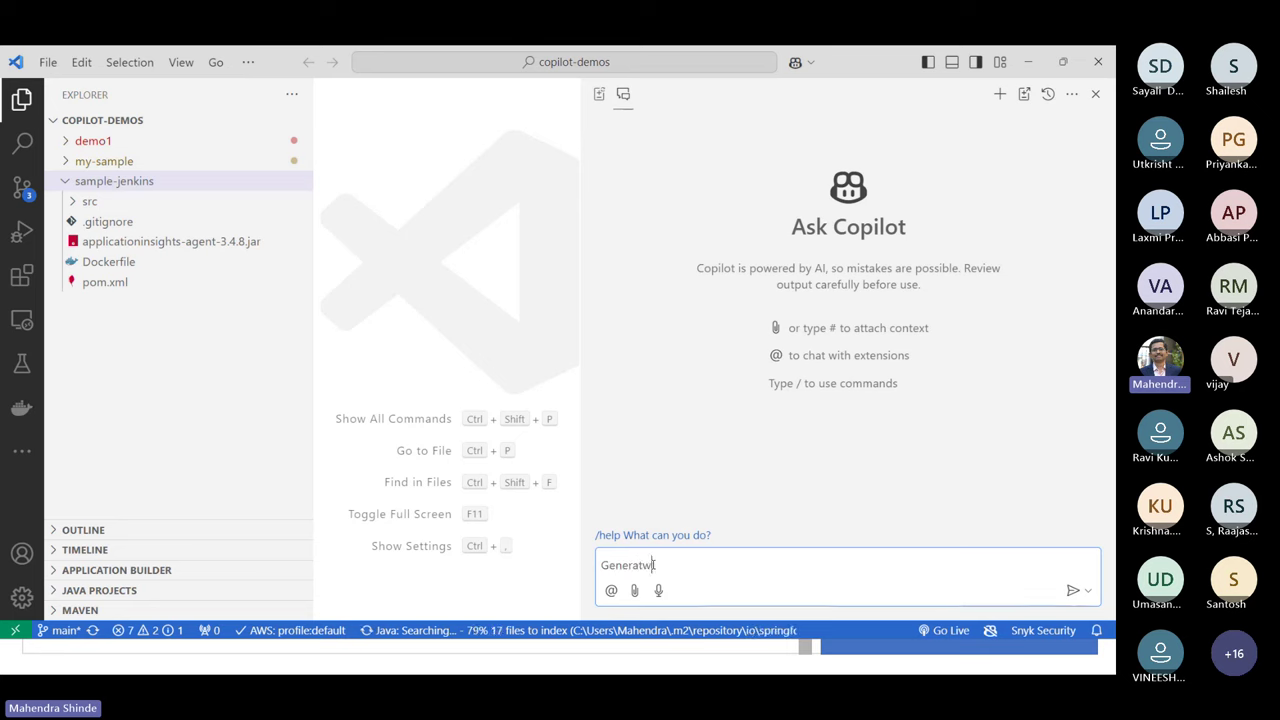
key(BackSpace)
text(e )
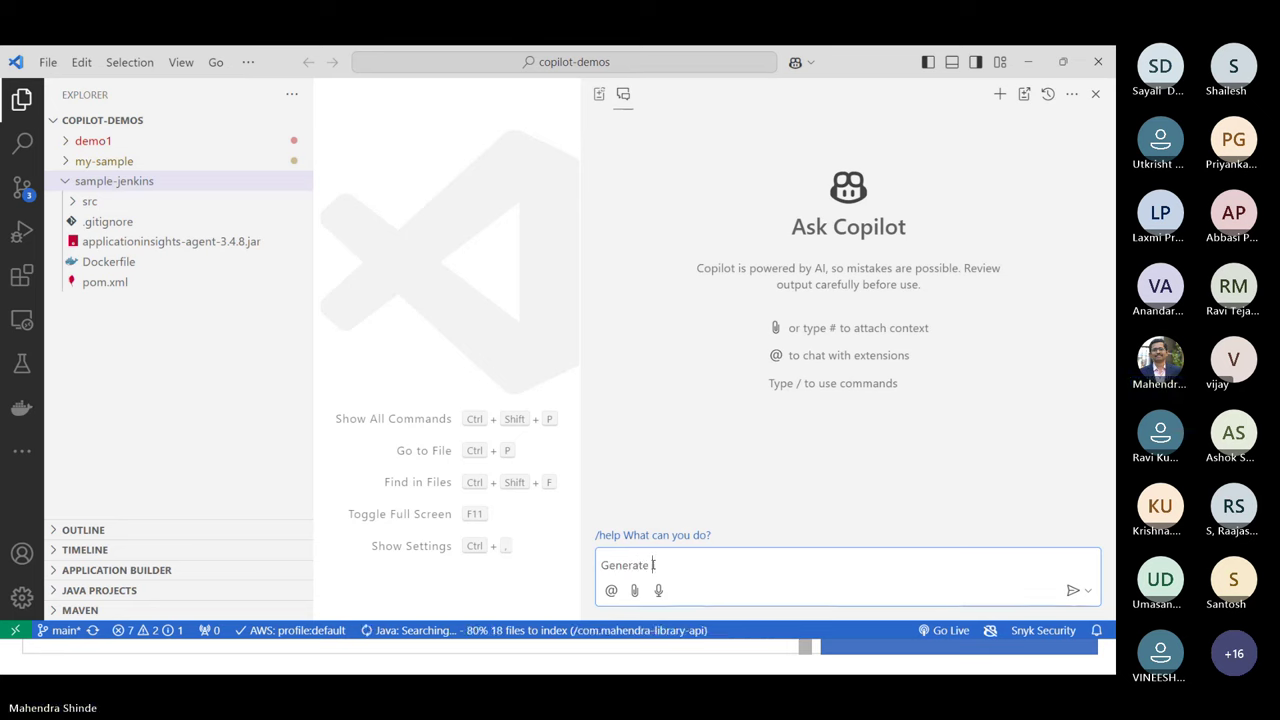
text(a jenkins)
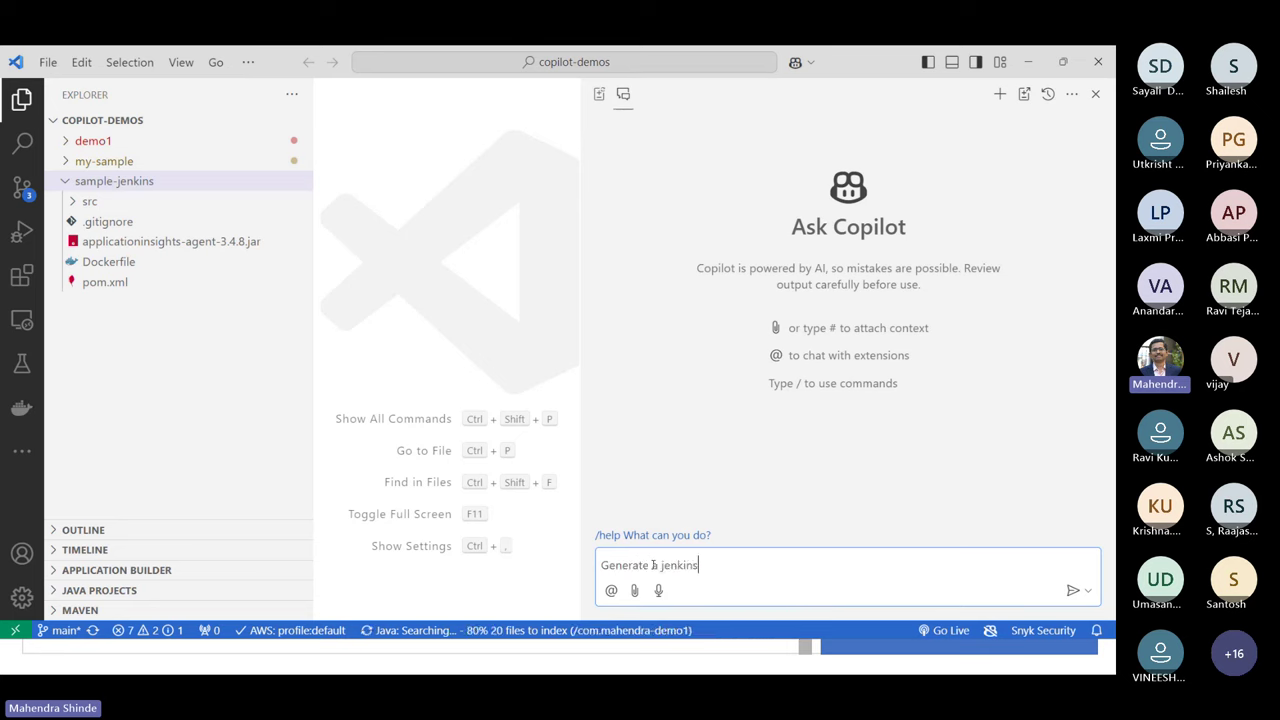
text(file to )
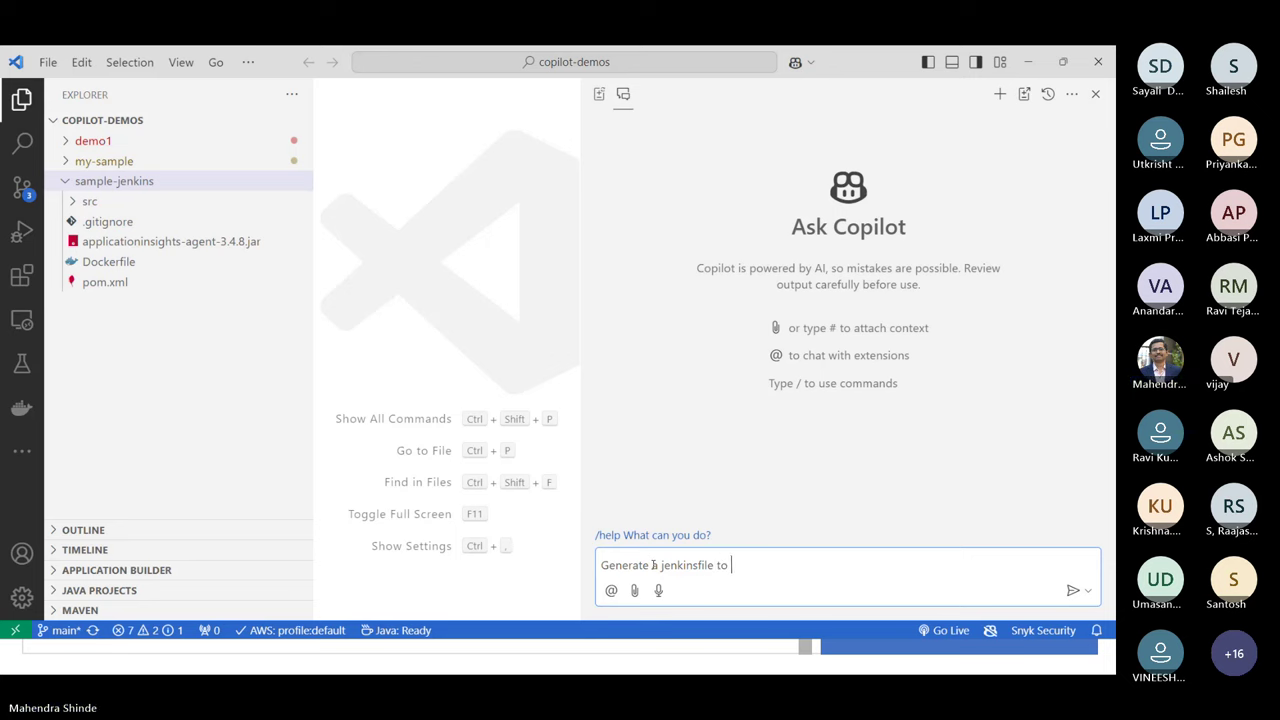
text(build contai)
key(BackSpace)
key(BackSpace)
key(BackSpace)
key(BackSpace)
key(BackSpace)
key(BackSpace)
text(and)
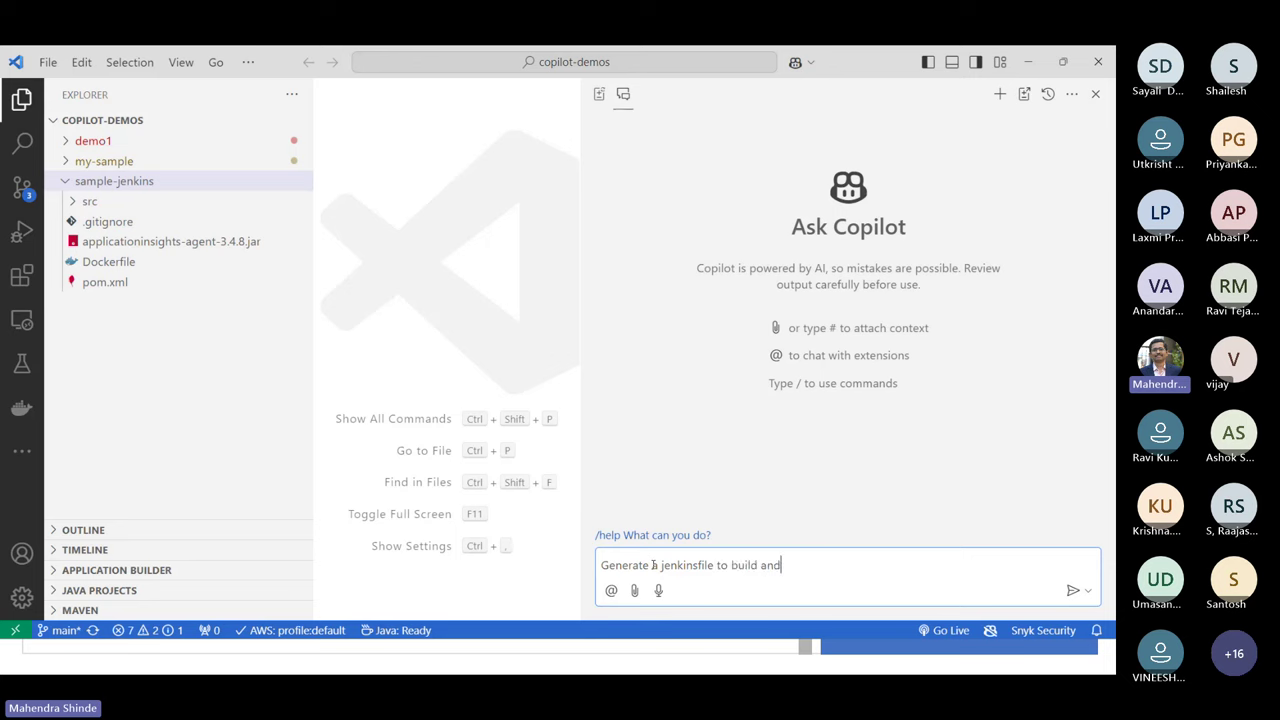
text( publish container image)
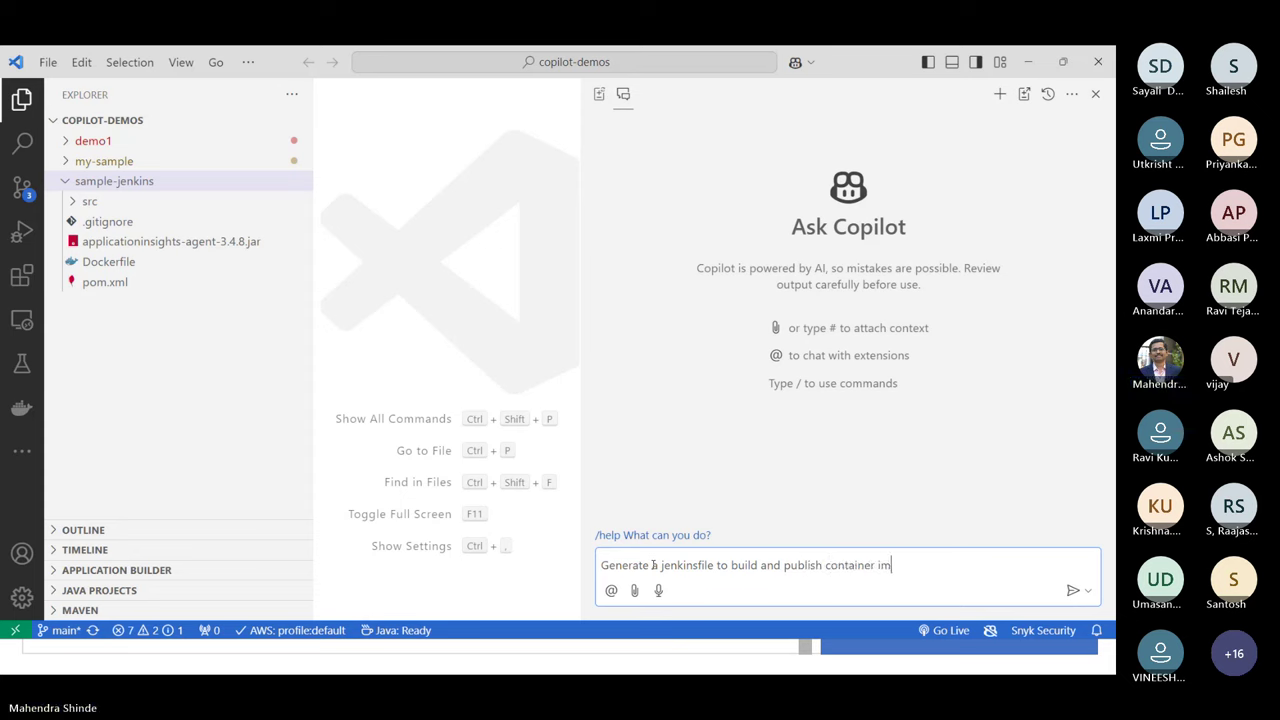
key(Return)
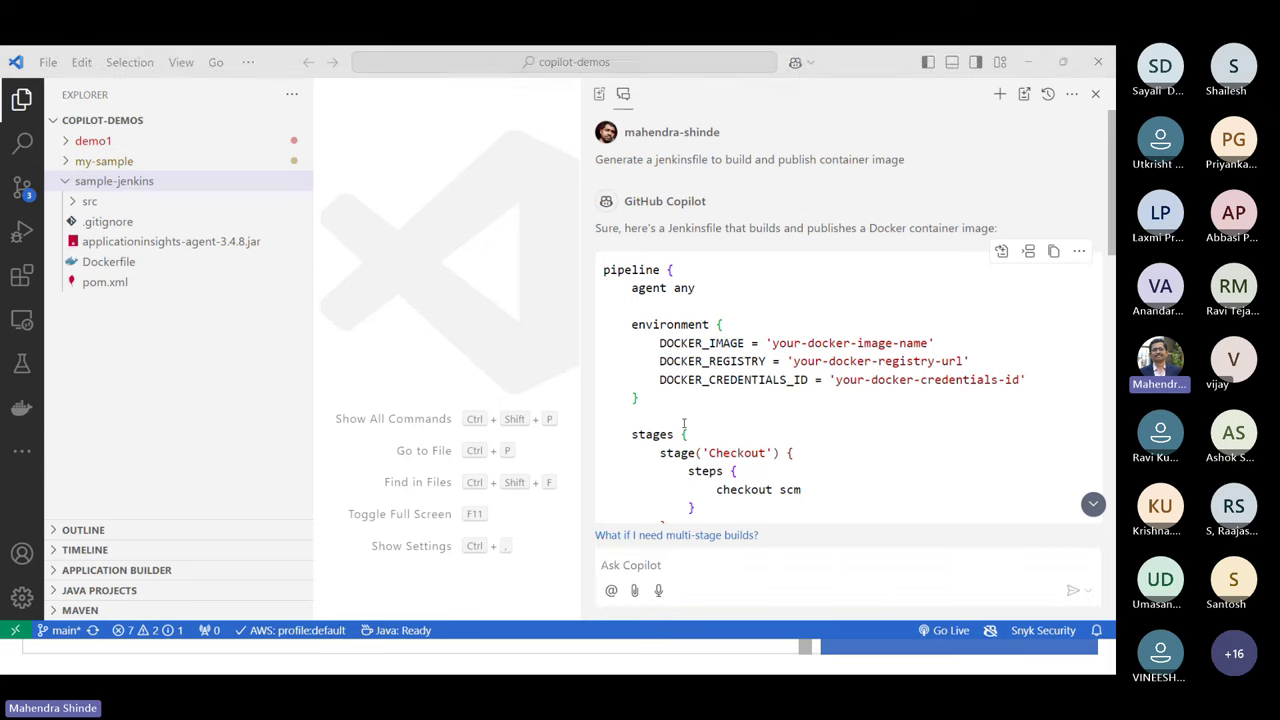
key(alt+Tab)
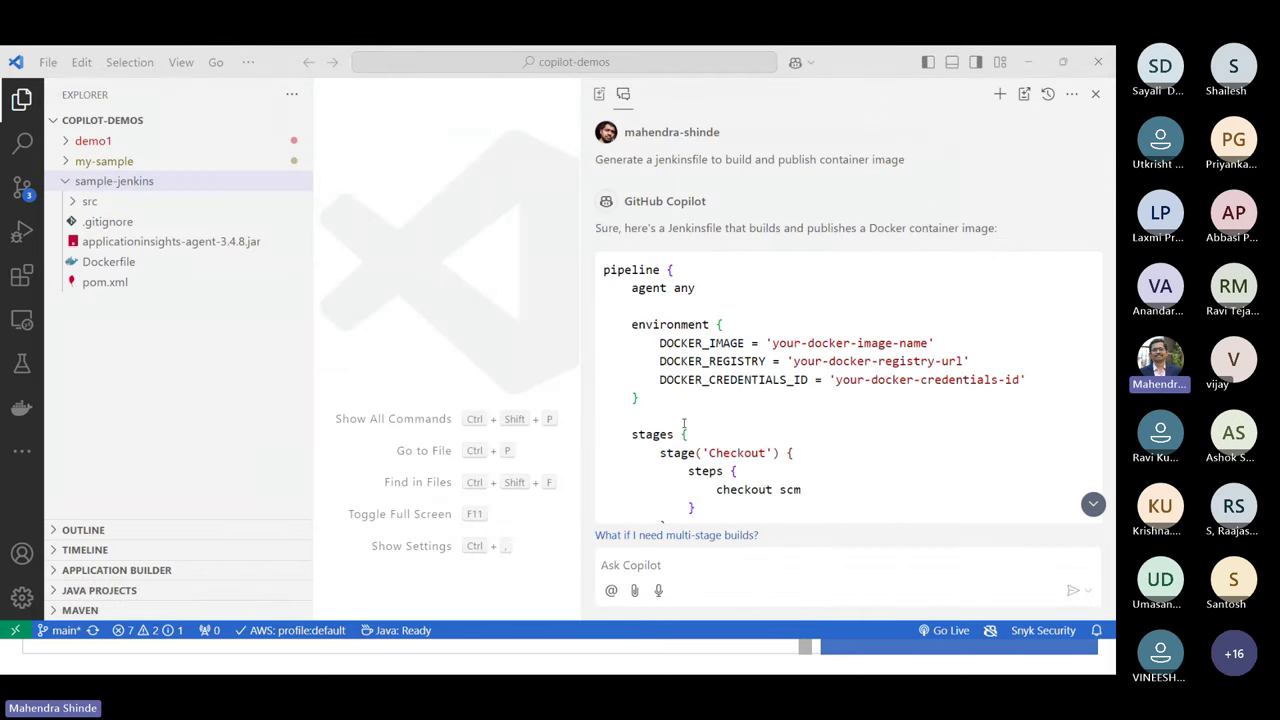
key(alt+Tab)
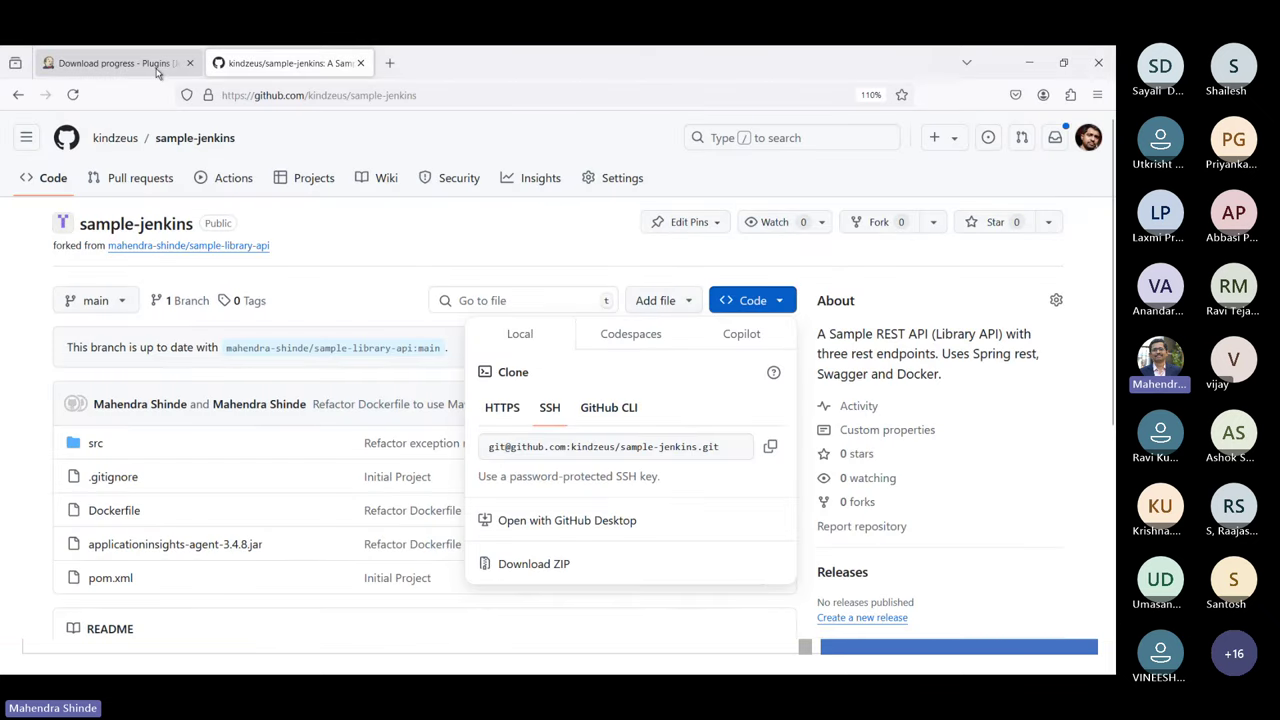
Step: Sign in to Jenkins with the account username and password, declining the browser's save-password prompt
click(150, 63)
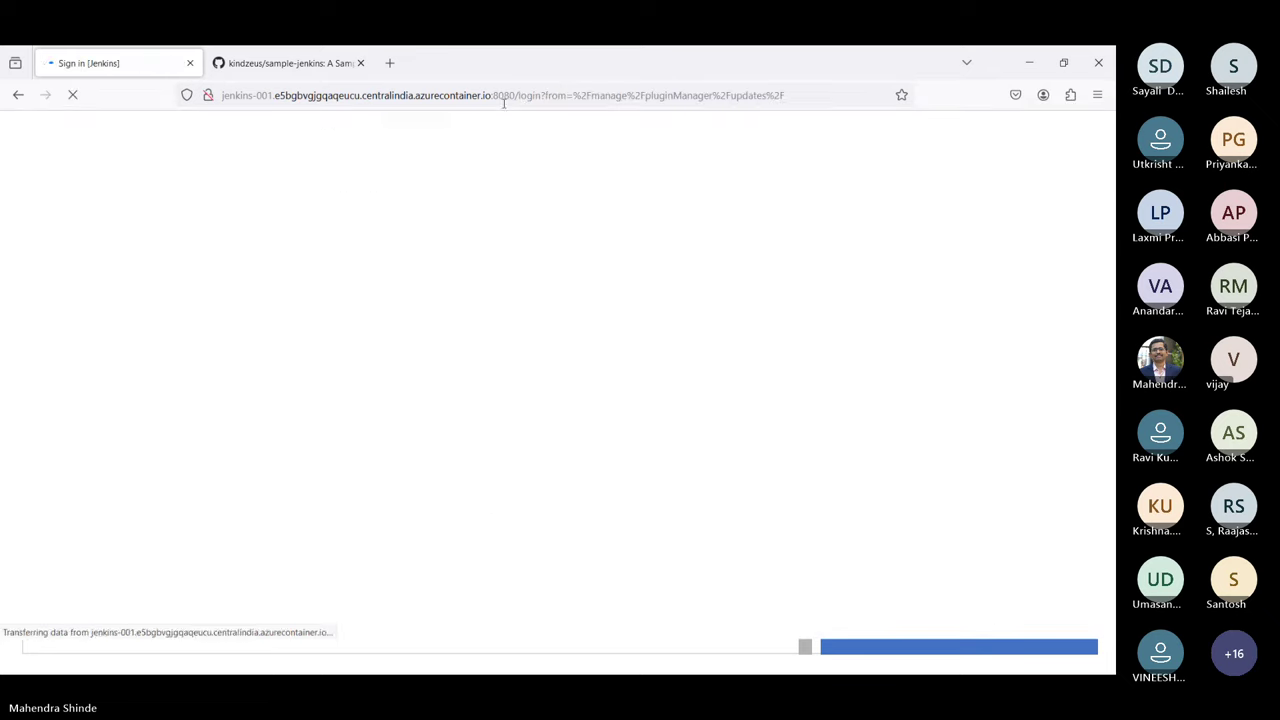
text(mahendra)
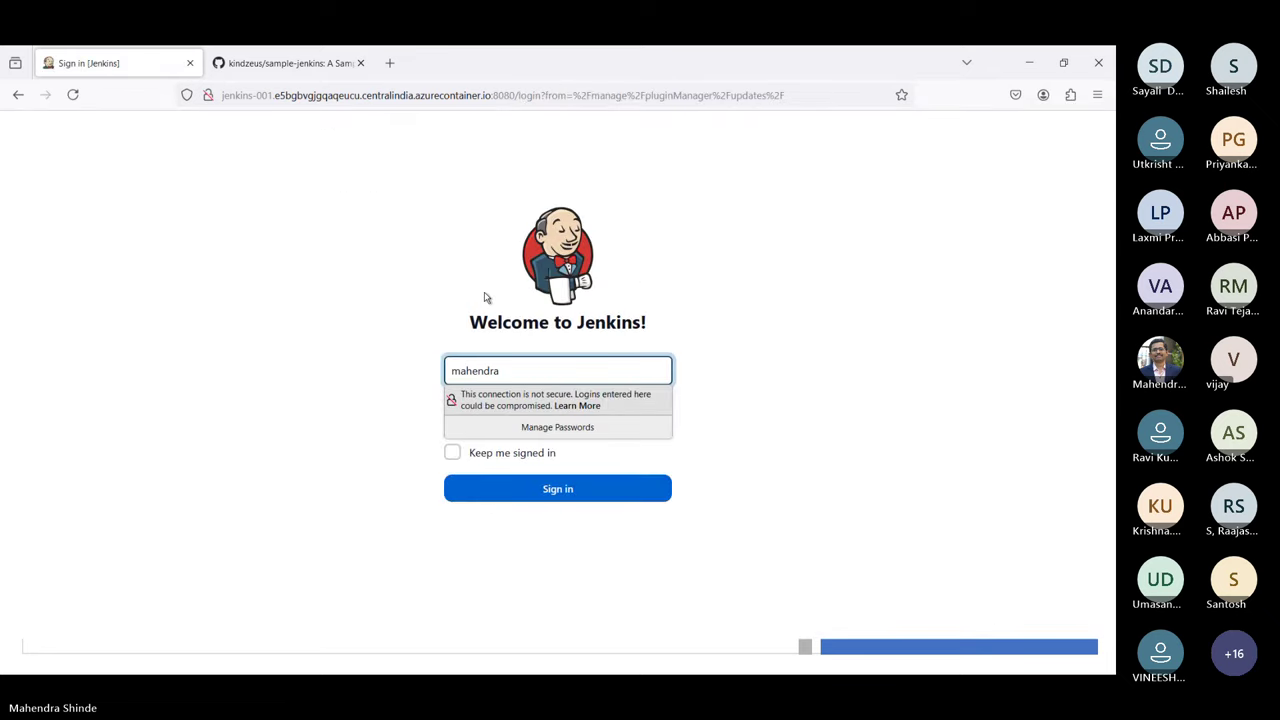
key(Tab)
text(•••••)
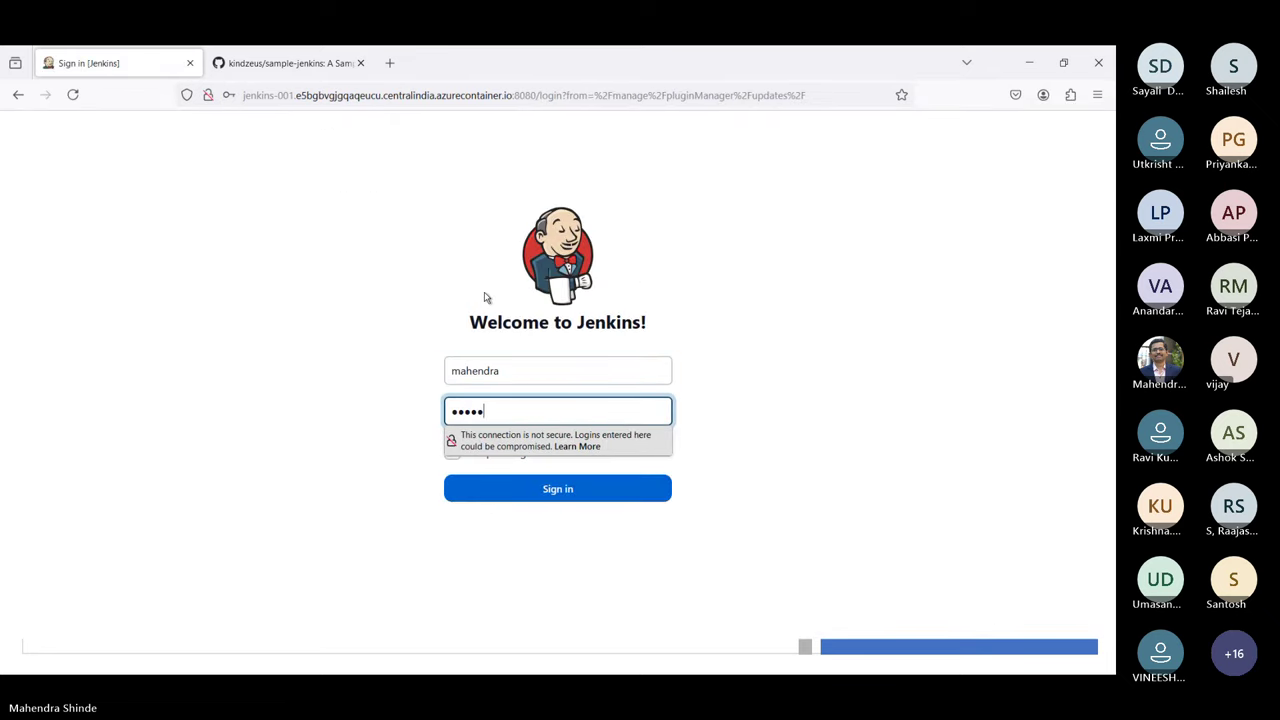
text(•••)
key(Return)
click(428, 285)
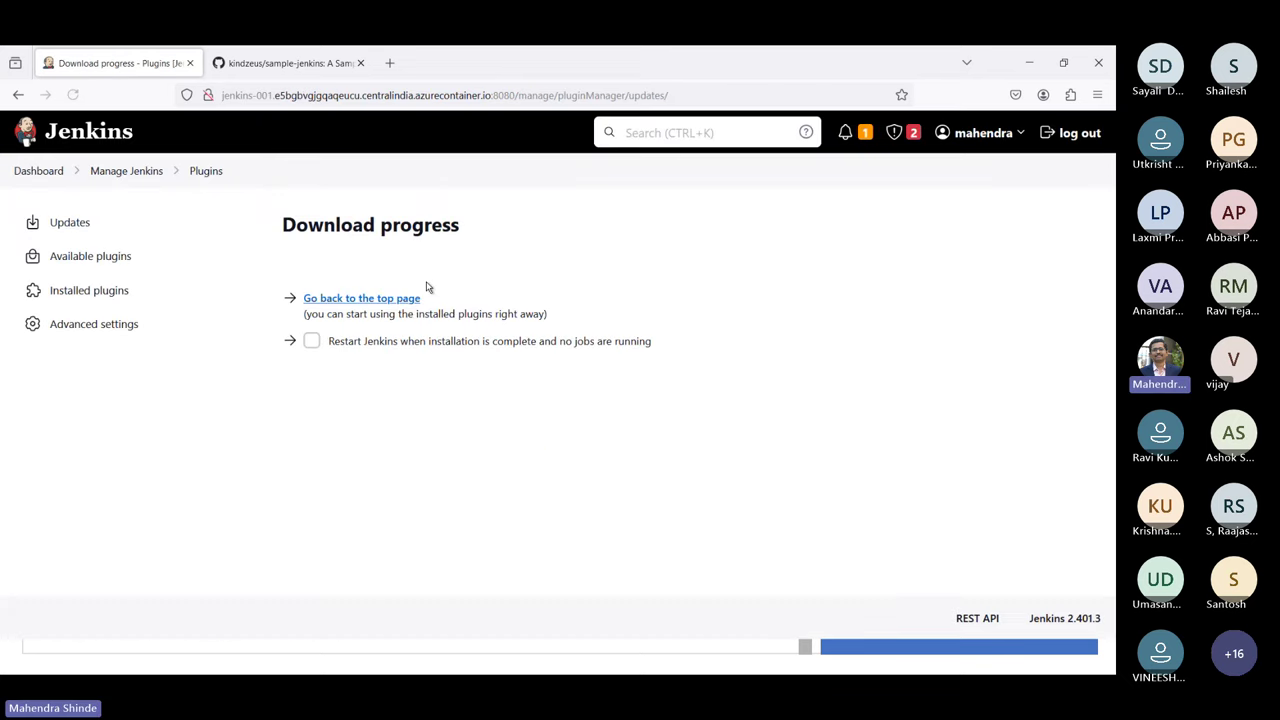
Step: Go to the dashboard, start creating a new job, then abandon it and return home
click(46, 174)
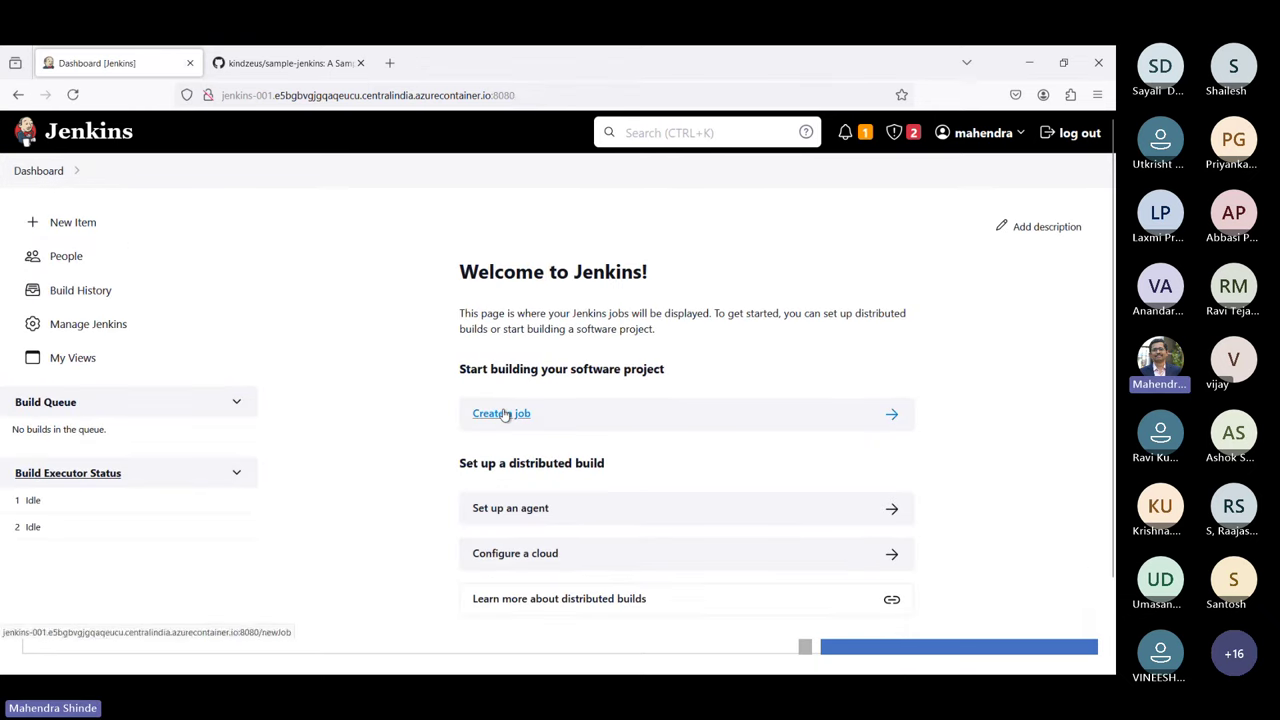
click(503, 413)
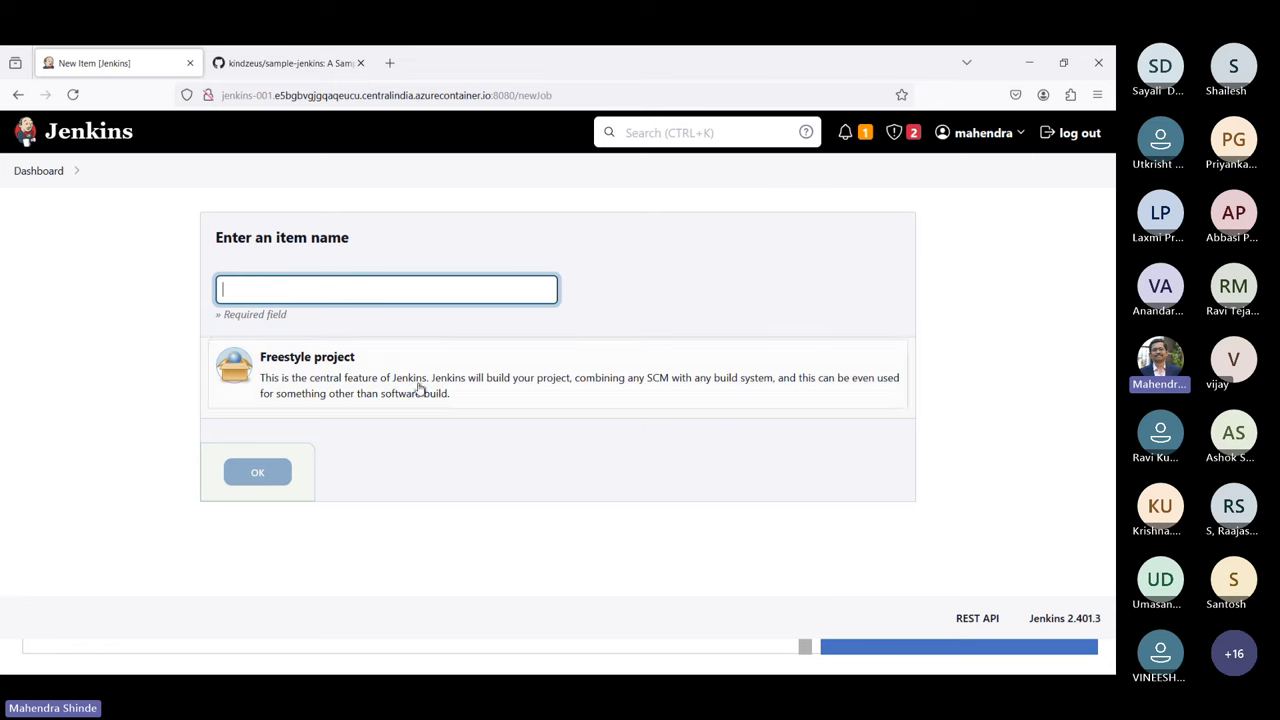
click(40, 173)
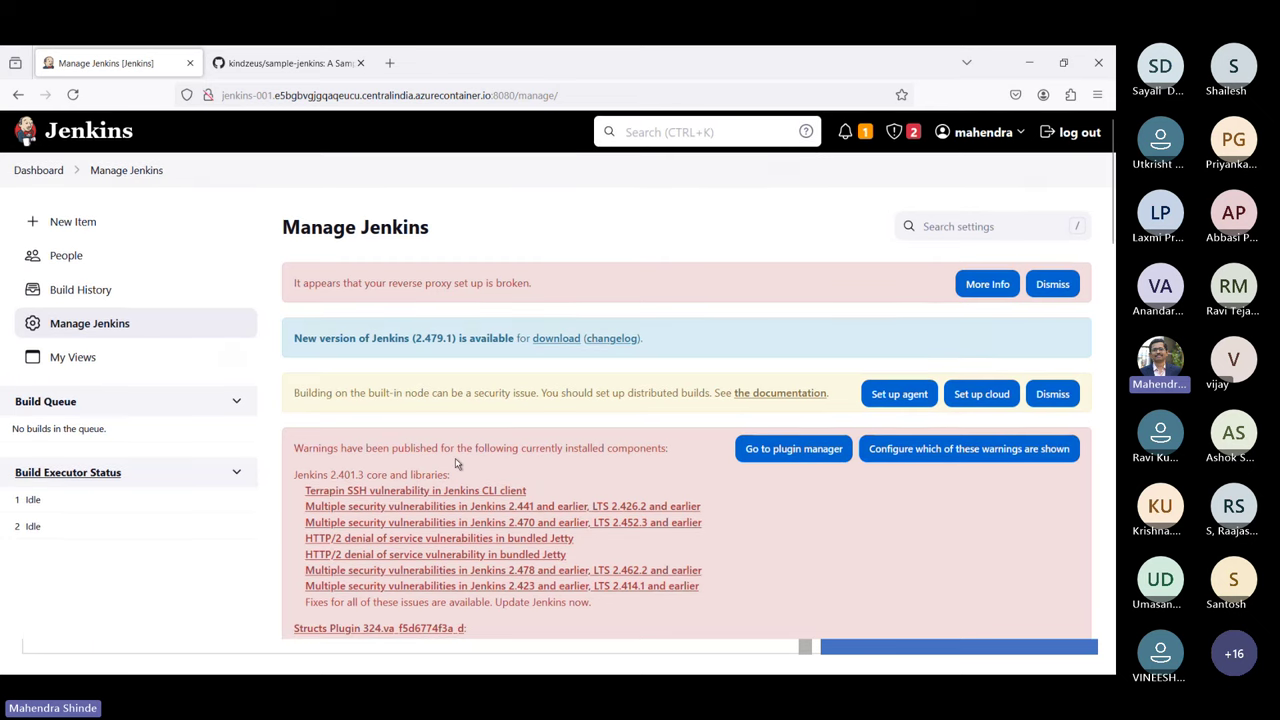
Step: Go to Credentials > System > Global credentials (unrestricted) and open Add Credentials
scroll(455, 463, down, 10)
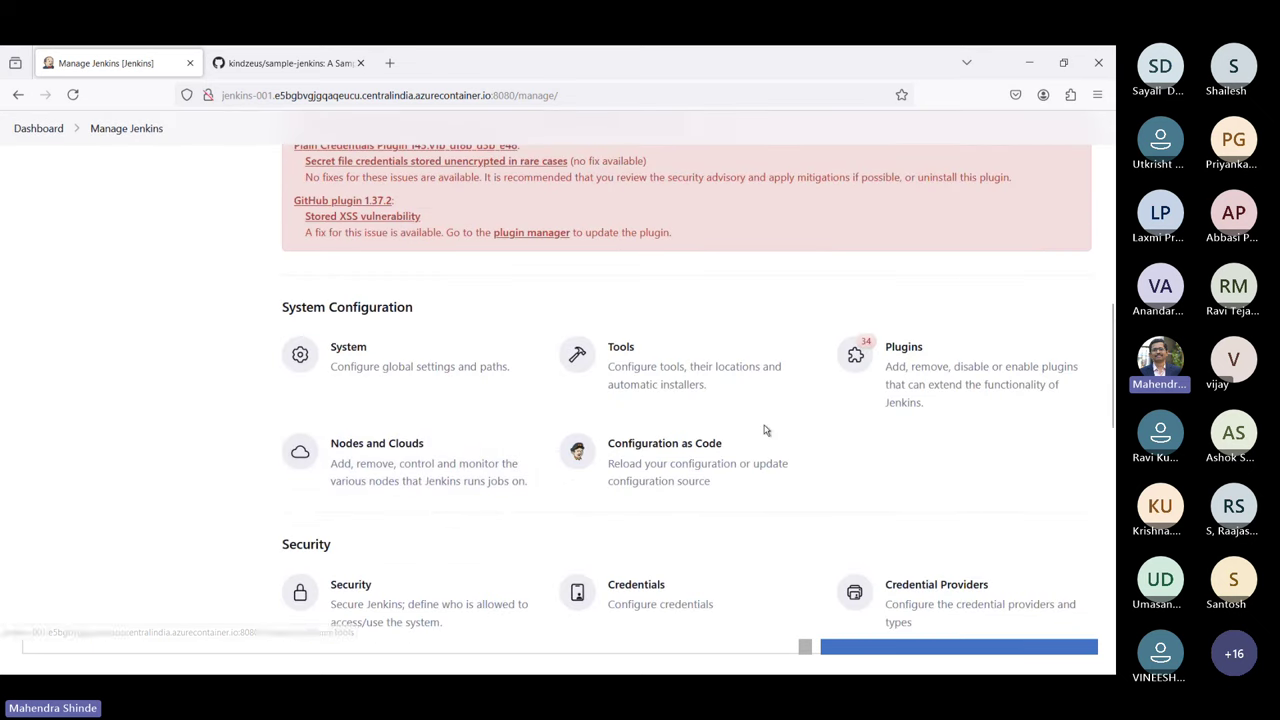
scroll(764, 430, down, 3)
click(669, 443)
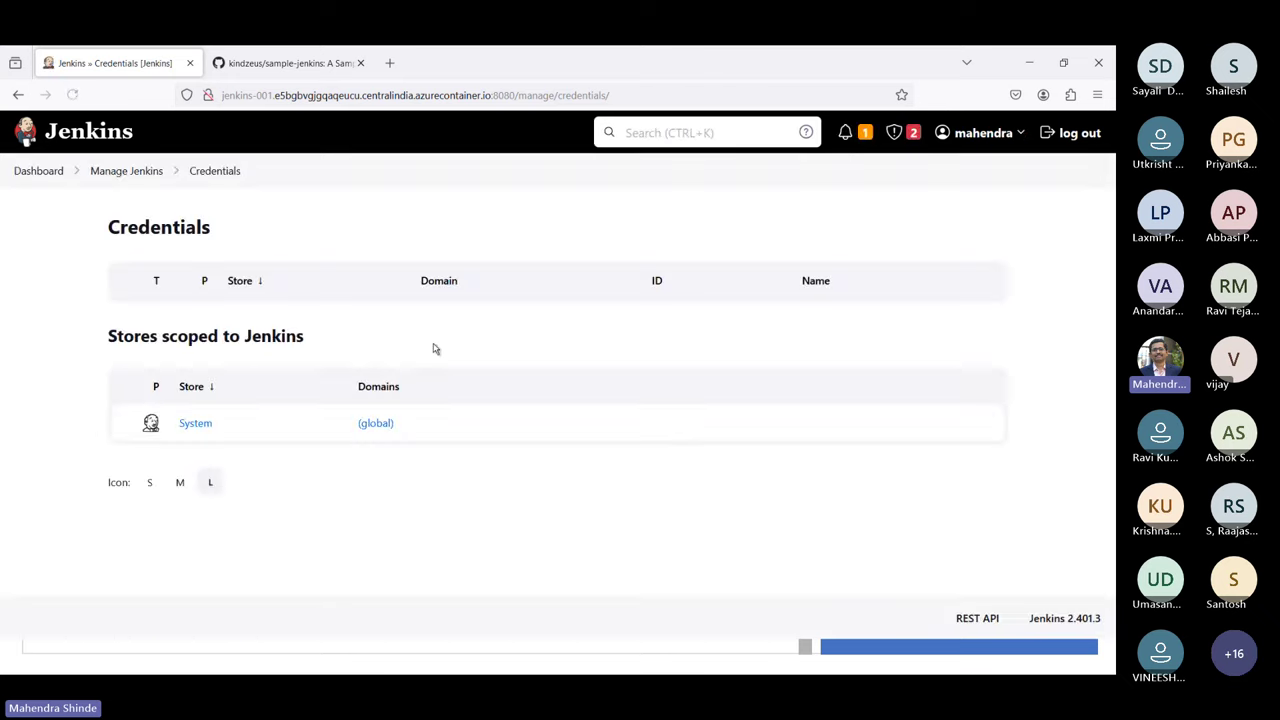
click(197, 424)
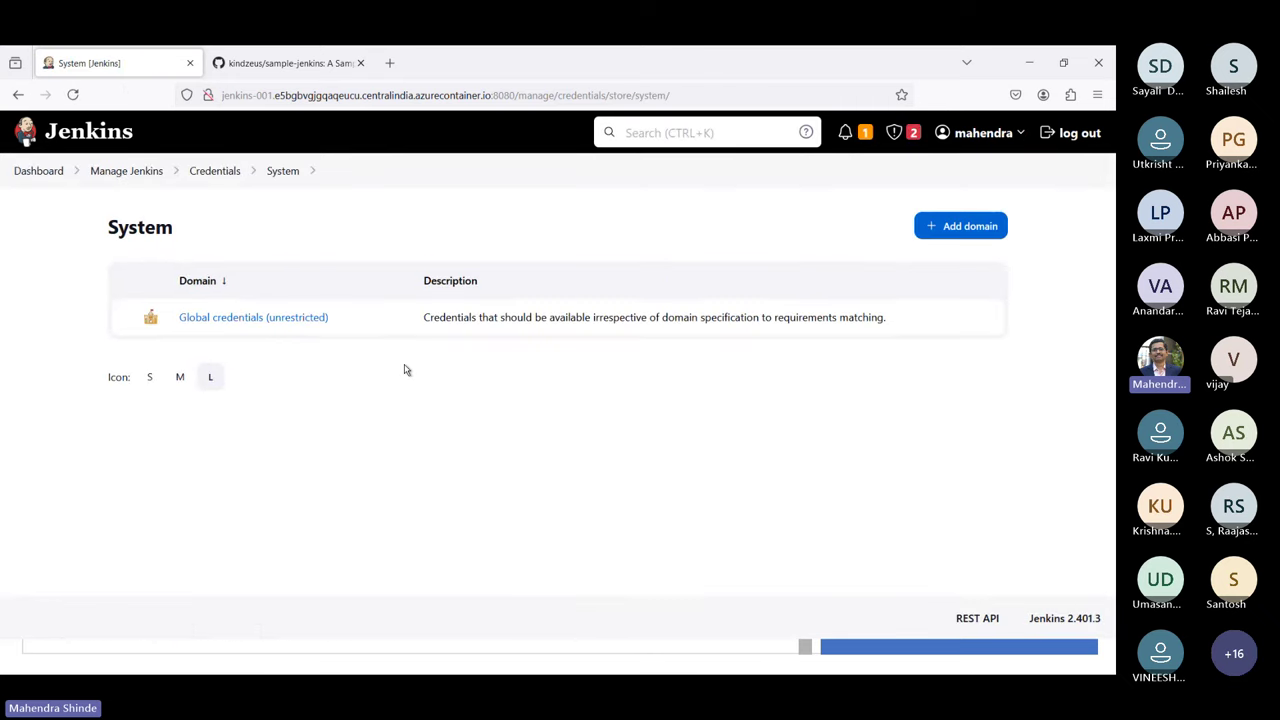
click(292, 318)
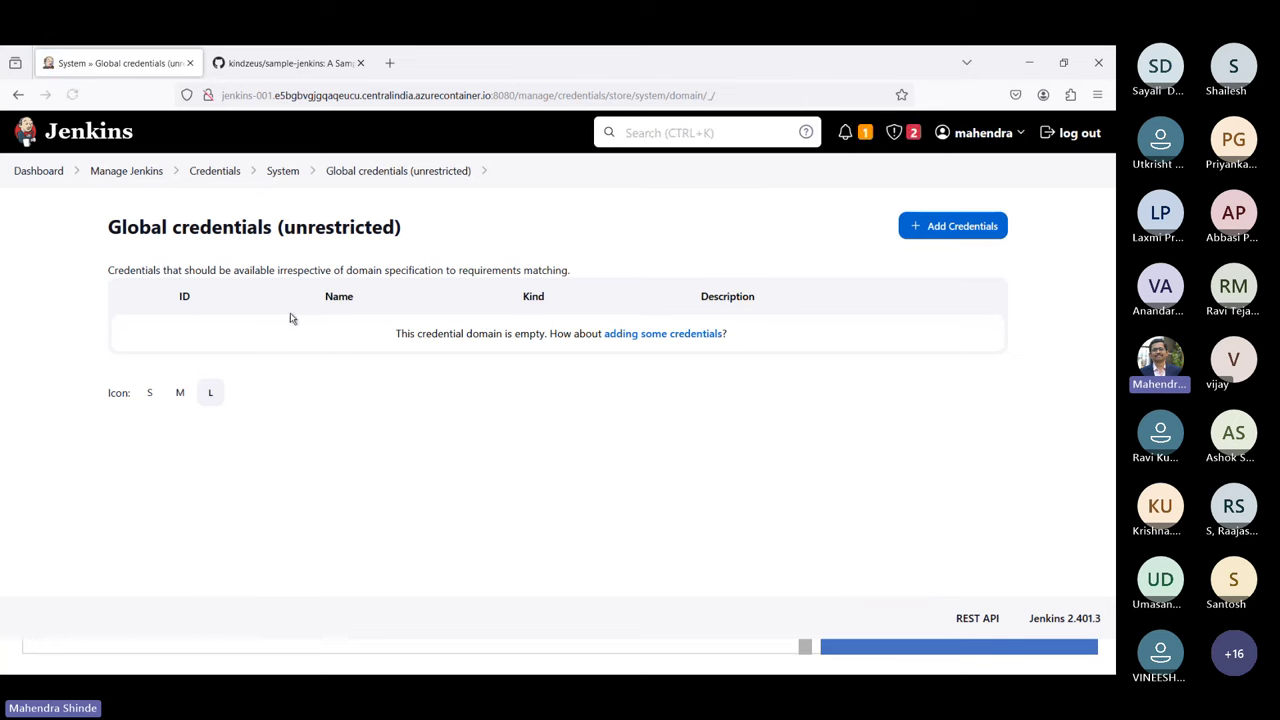
click(964, 229)
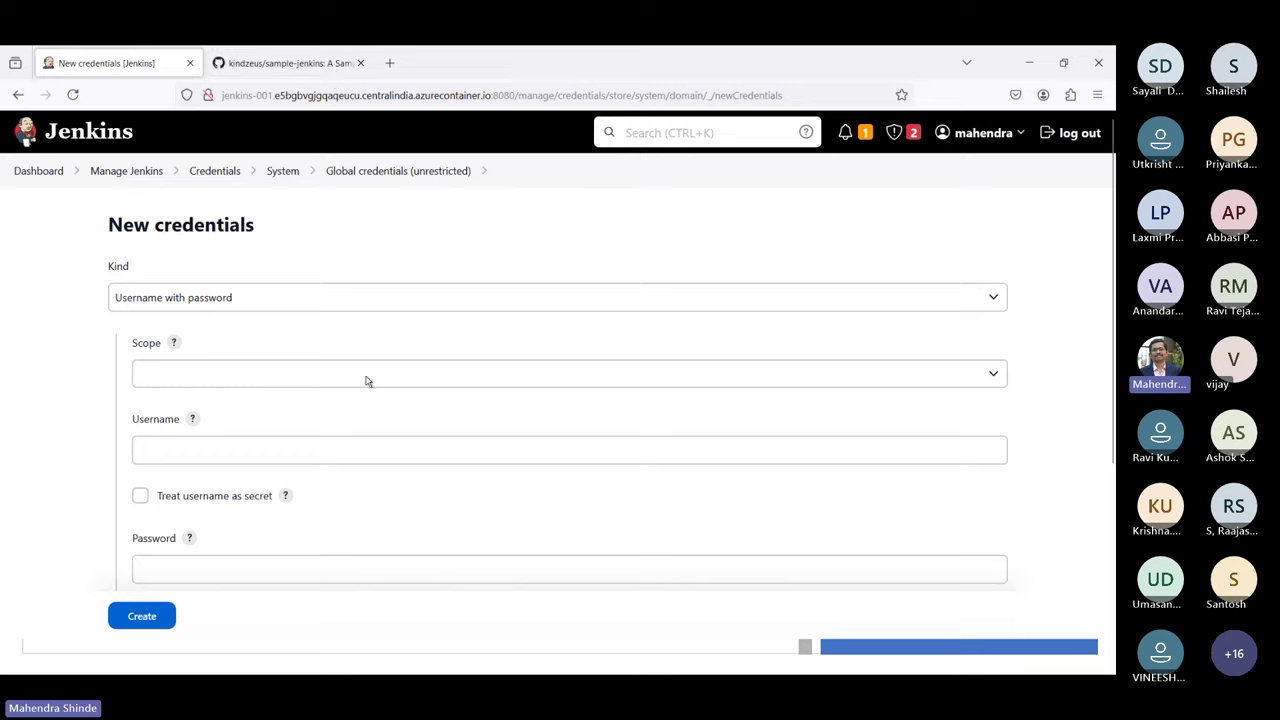
key(alt+Tab)
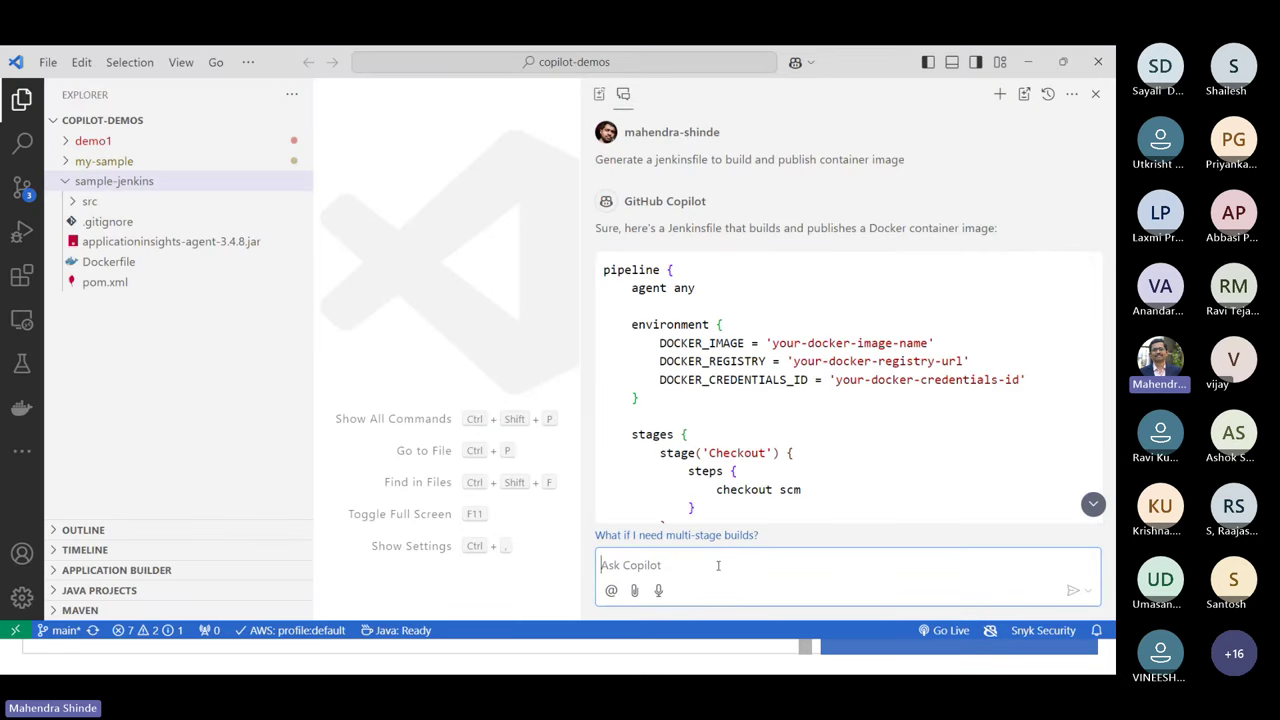
Step: Ask Copilot how to store Azure Container Registry credentials in Jenkins
text(How do I store)
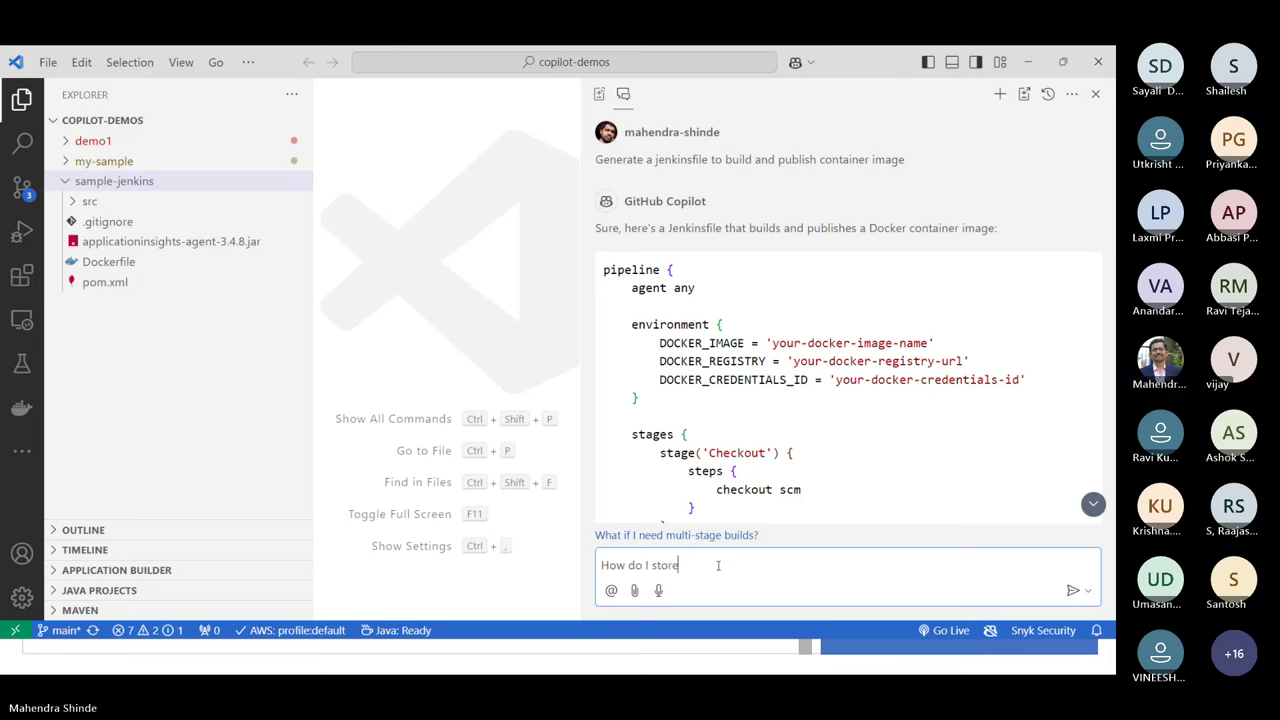
text( docker reg)
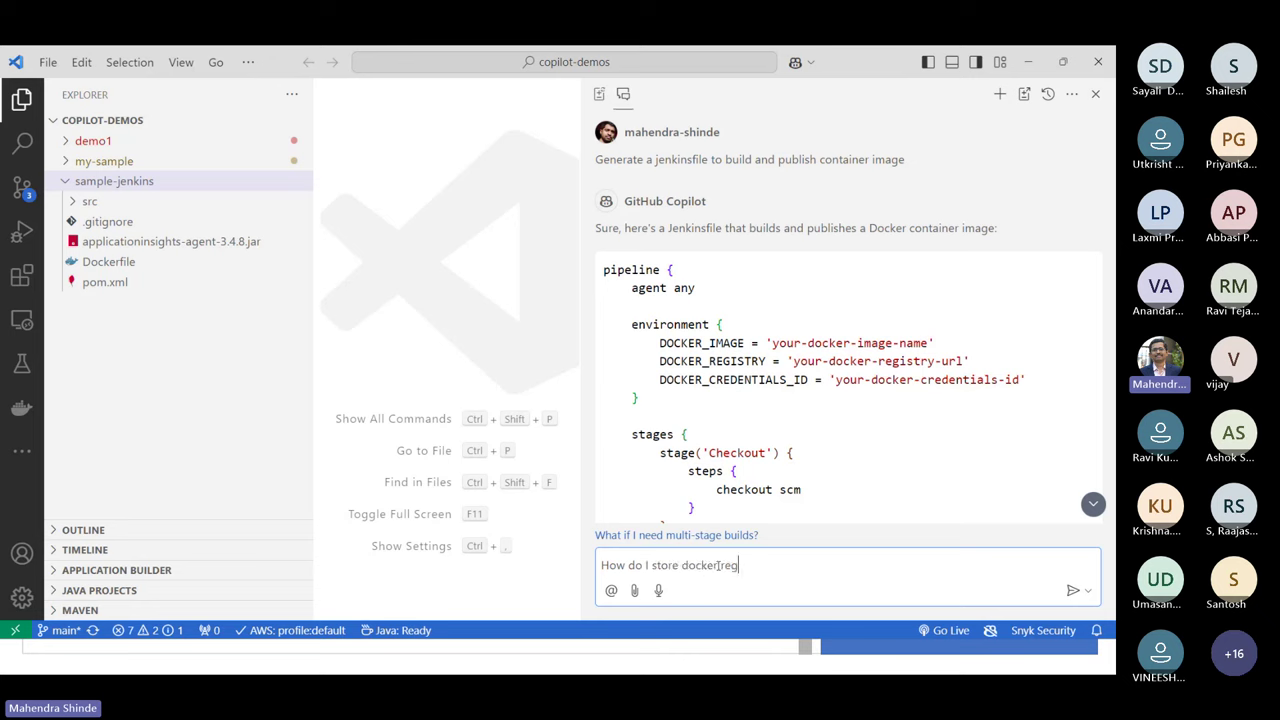
text(istry certi)
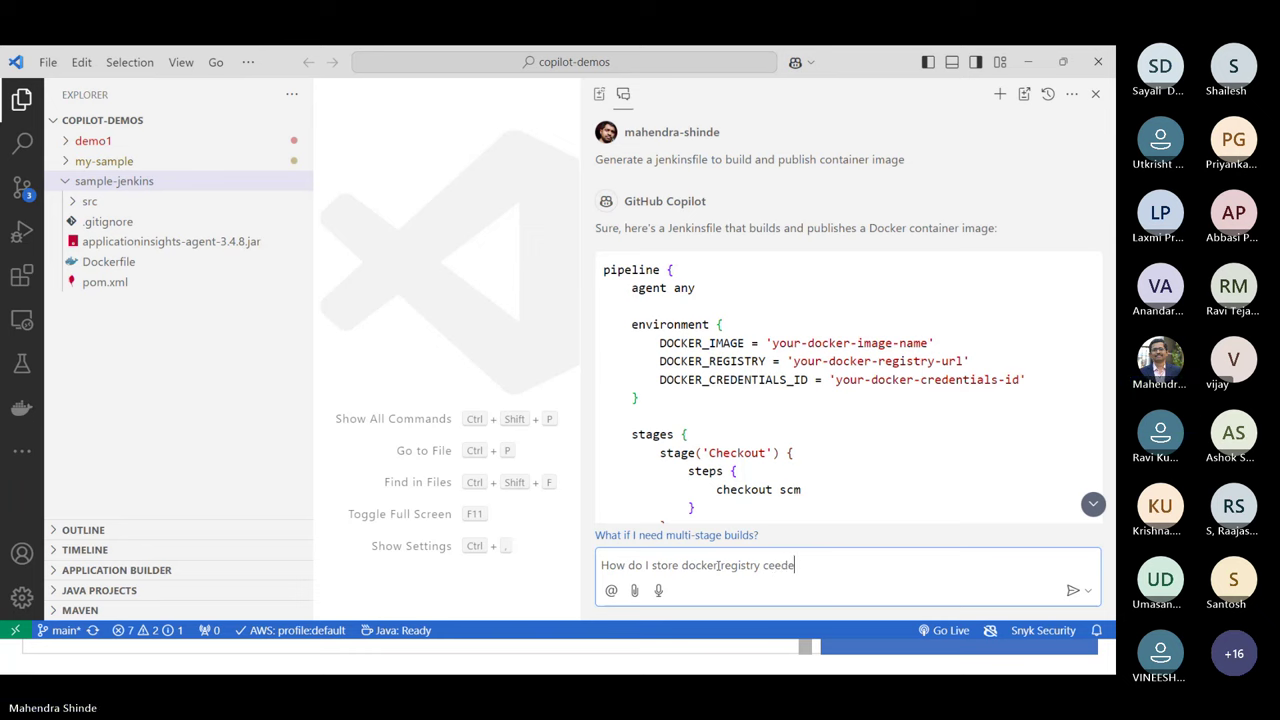
key(BackSpace)
key(BackSpace)
key(BackSpace)
key(BackSpace)
key(BackSpace)
key(BackSpace)
key(BackSpace)
key(BackSpace)
key(BackSpace)
key(BackSpace)
key(BackSpace)
key(BackSpace)
key(BackSpace)
key(BackSpace)
key(BackSpace)
key(BackSpace)
key(BackSpace)
key(BackSpace)
key(BackSpace)
key(BackSpace)
key(BackSpace)
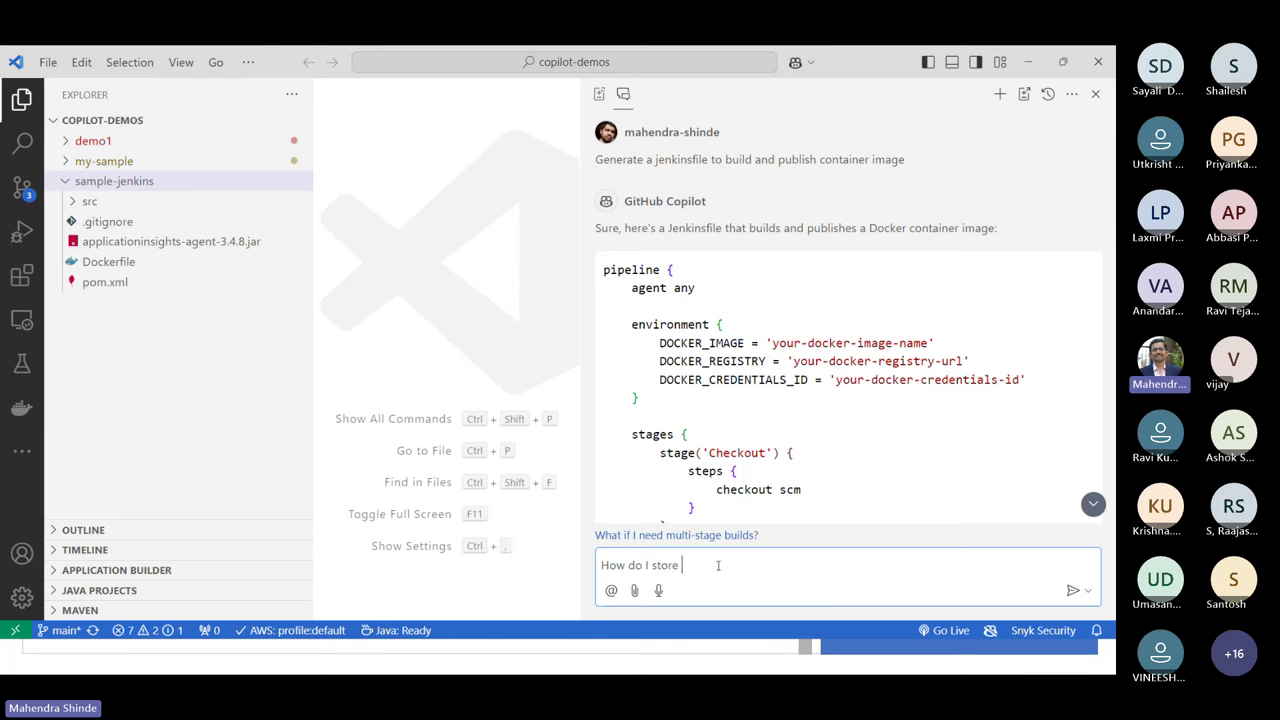
text(azure dontainer registry )
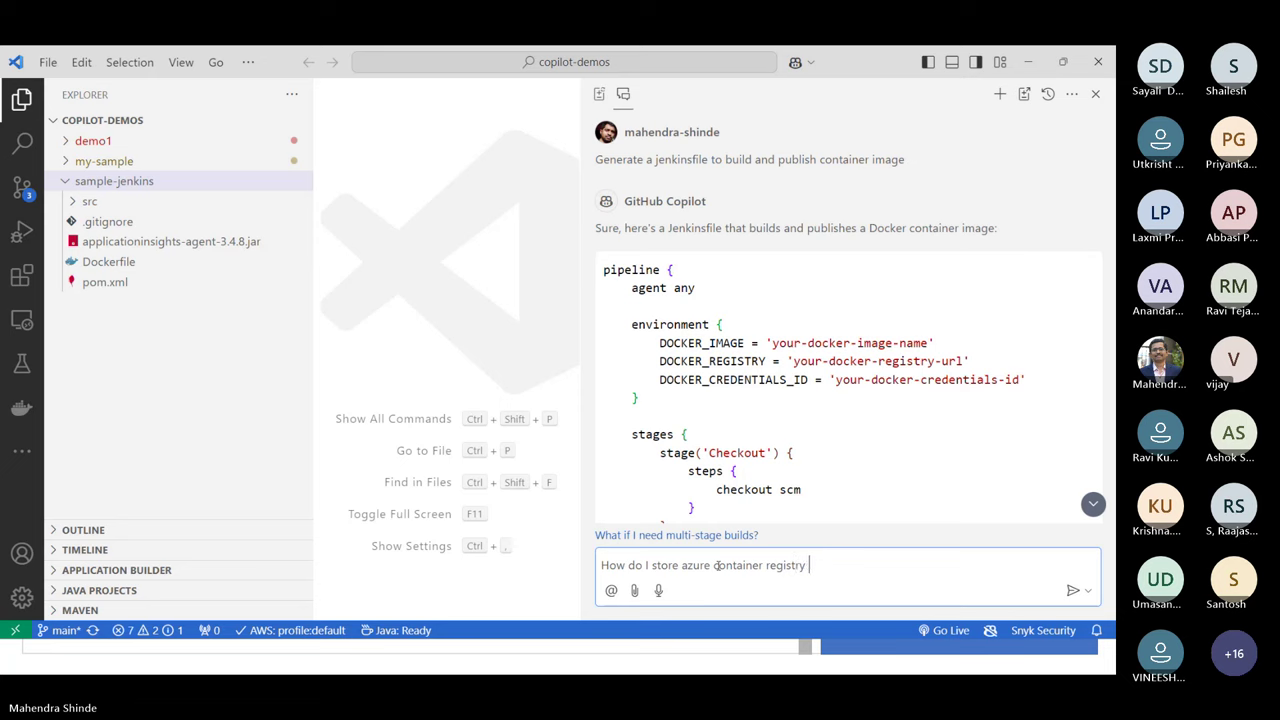
text(credentials in Jenkin)
text(s)
key(Return)
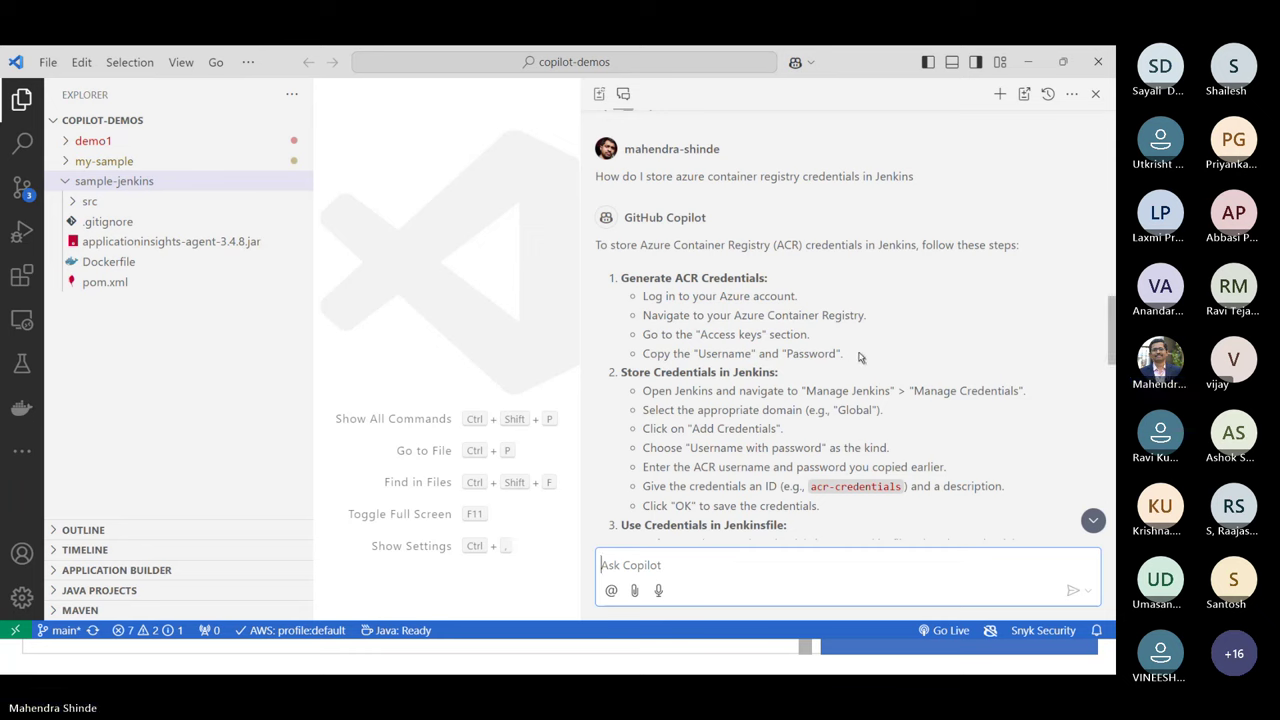
Step: Highlight the answer's steps for getting ACR credentials and choosing Username with password
drag(866, 355, 627, 278)
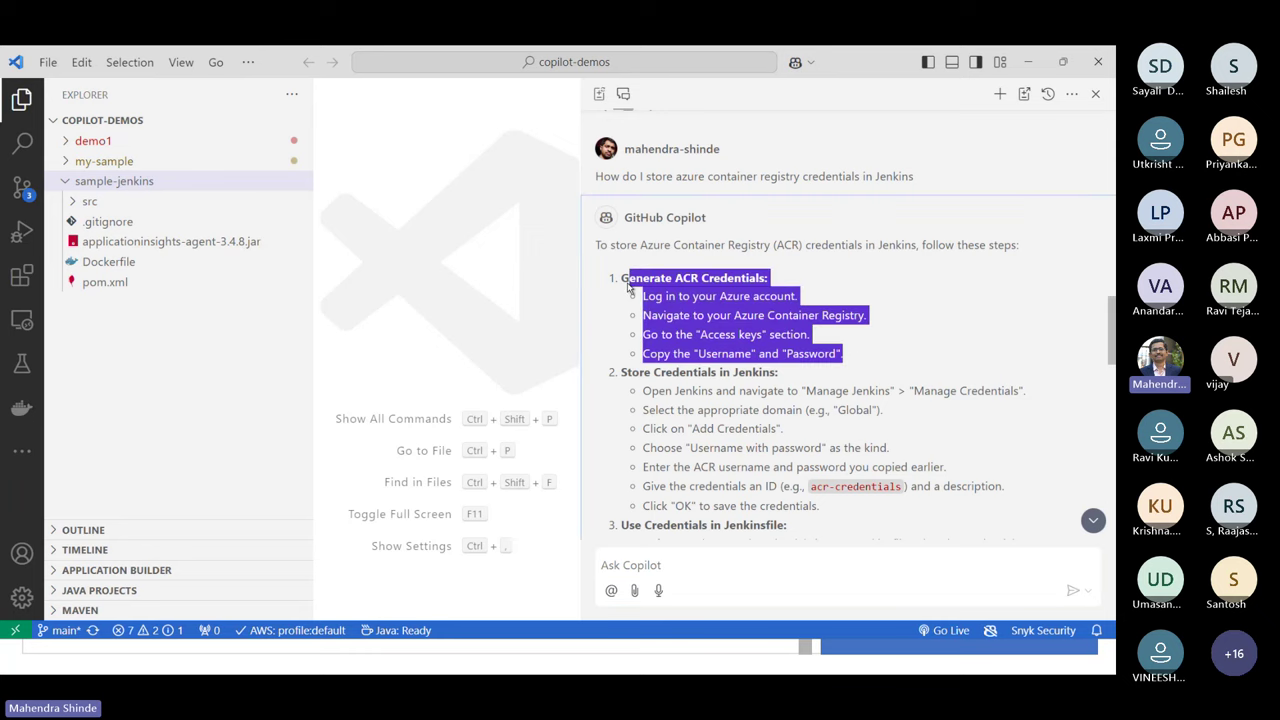
scroll(746, 342, down, 2)
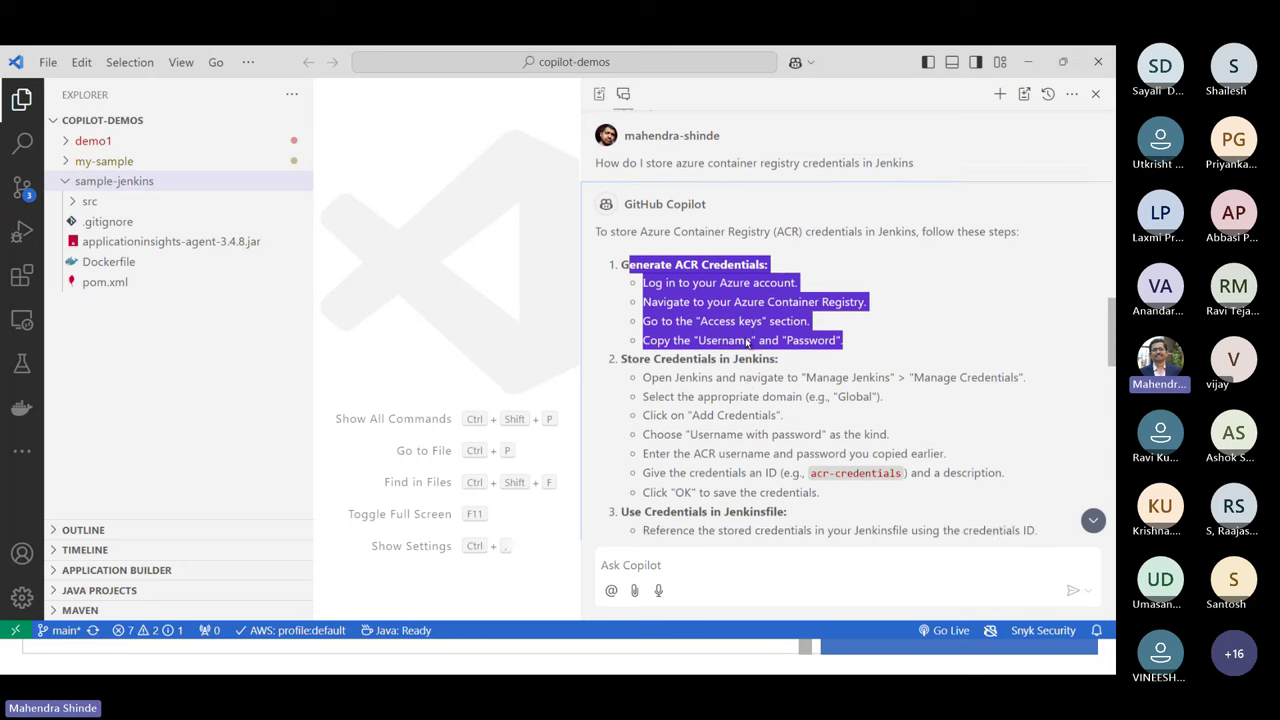
scroll(746, 342, down, 3)
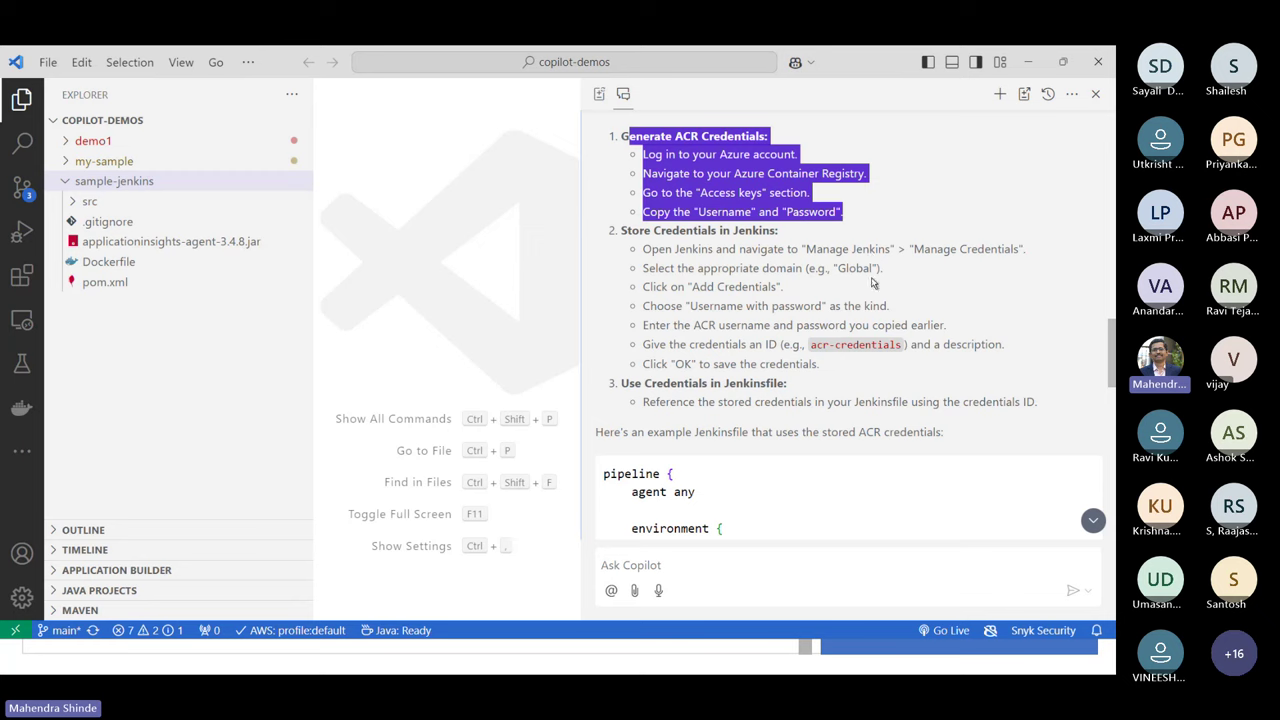
triple_click(697, 325)
triple_click(705, 309)
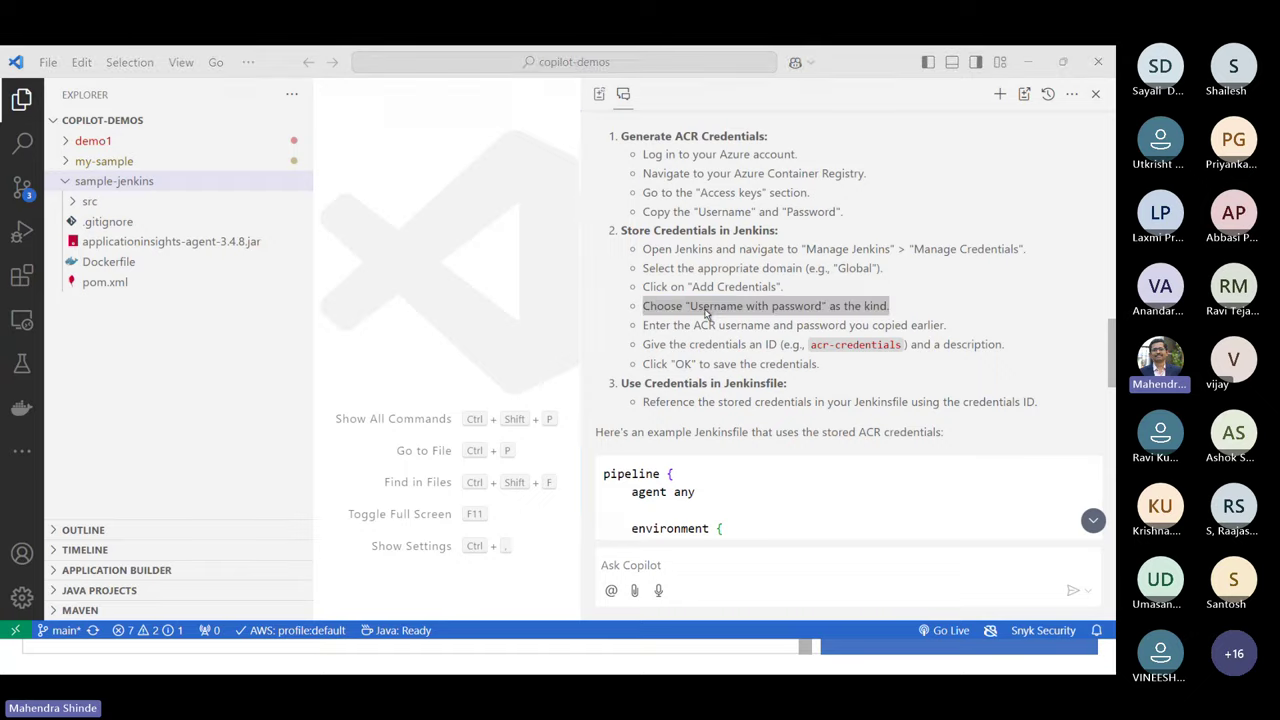
Step: Compare Copilot's answer with the Jenkins form, then focus its Scope and Username fields
key(alt+Tab)
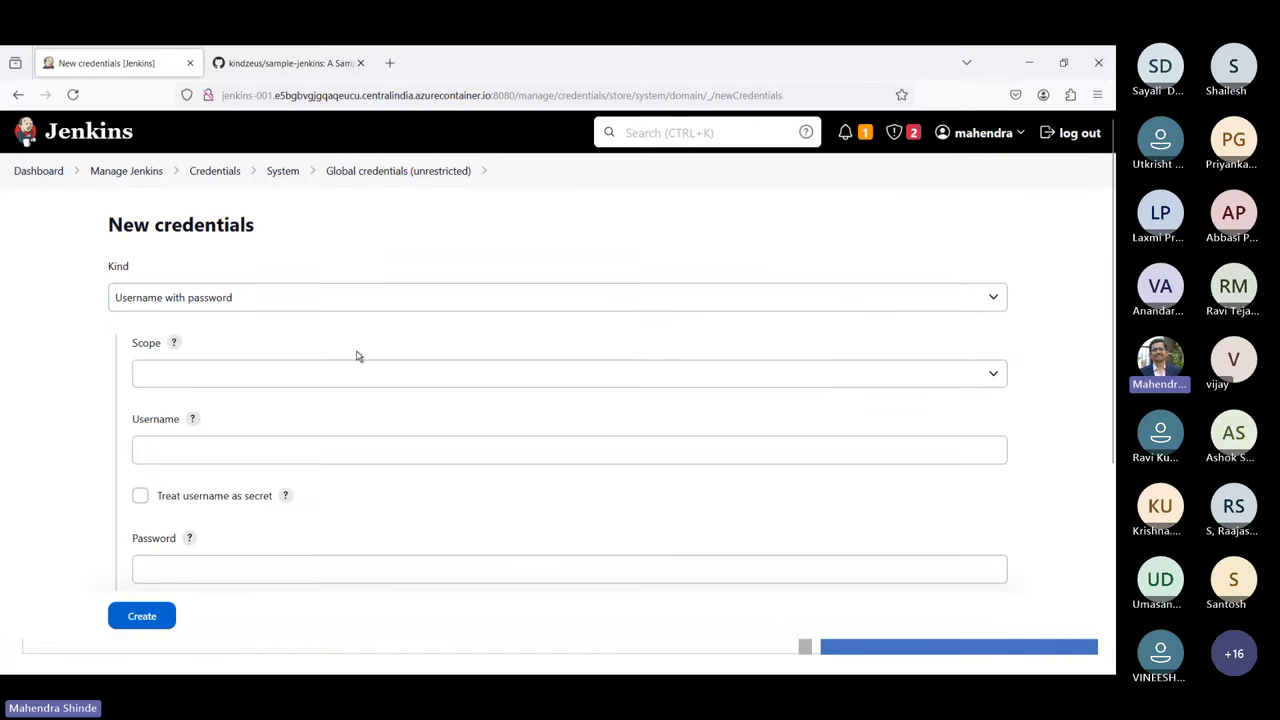
key(alt+Tab)
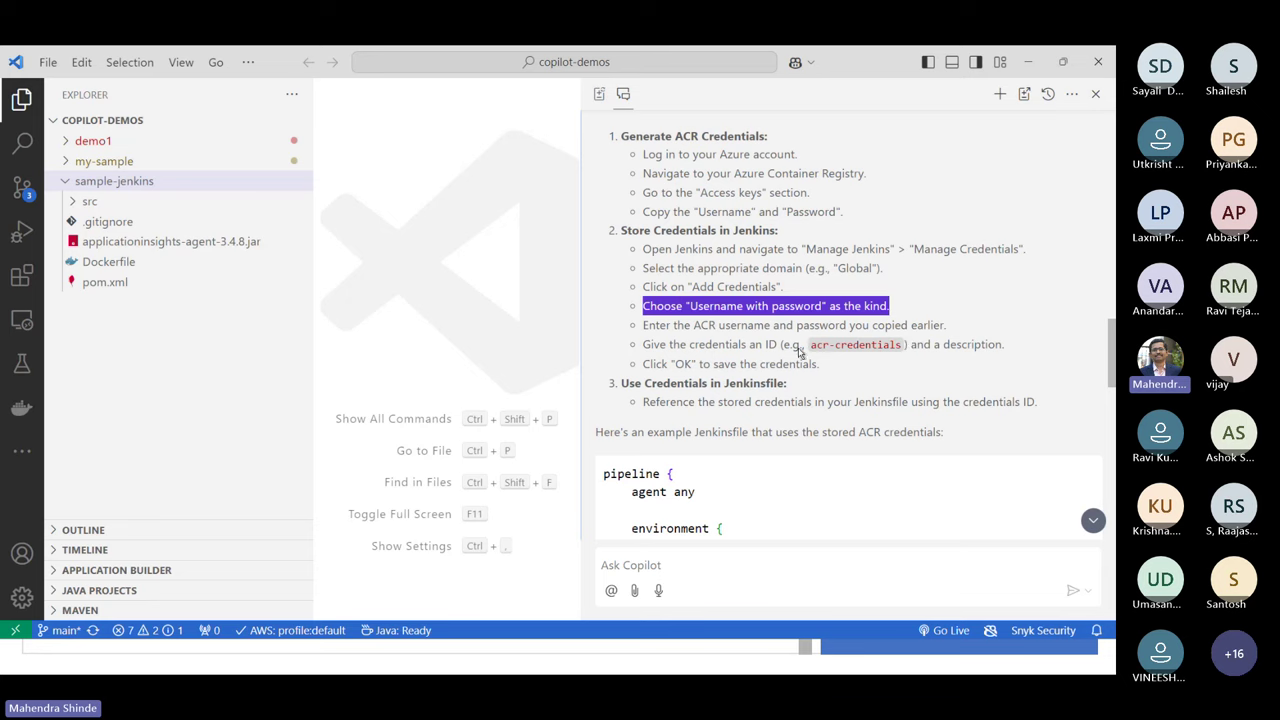
key(alt+Tab)
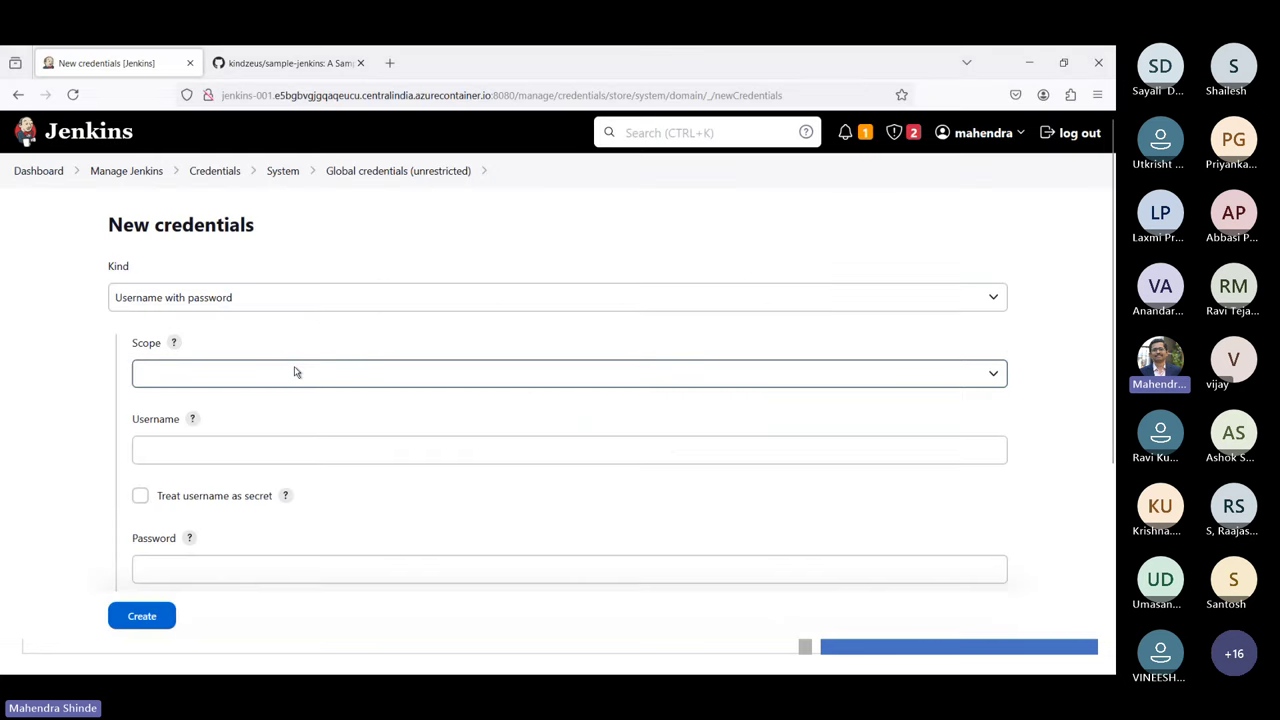
click(294, 371)
click(227, 440)
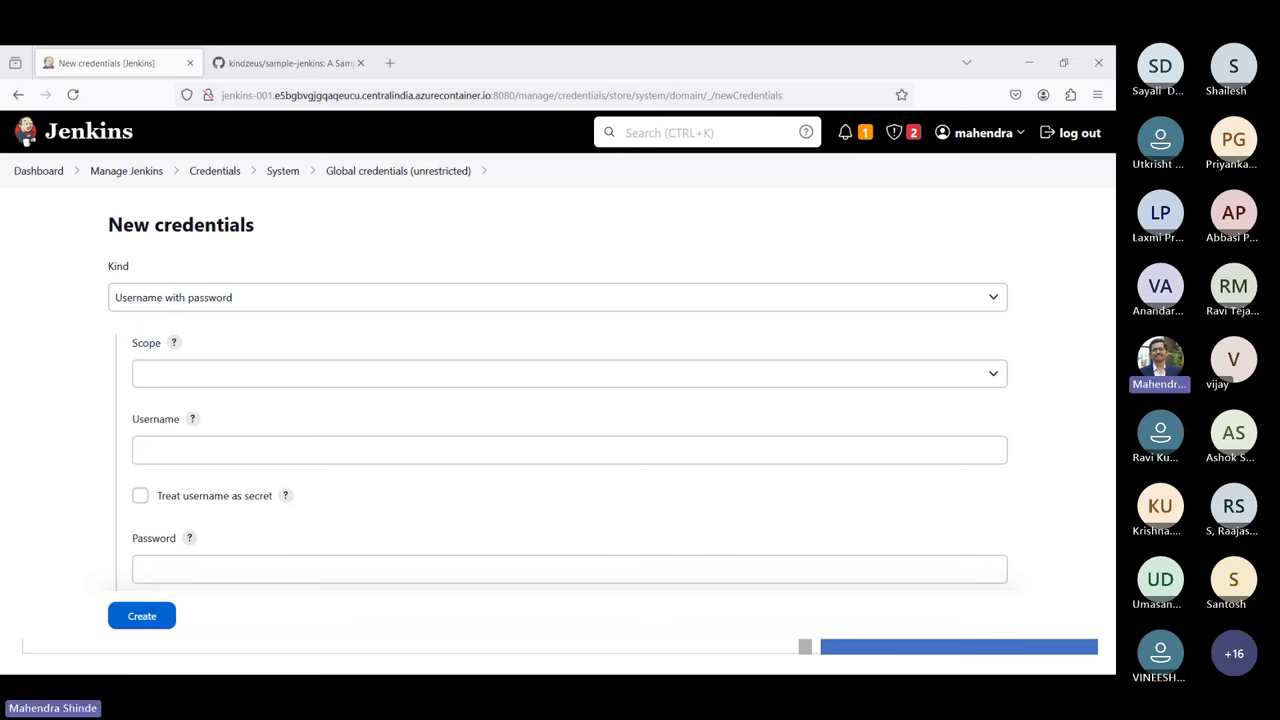
Step: Paste the registry account username and password into the New credentials form
click(273, 448)
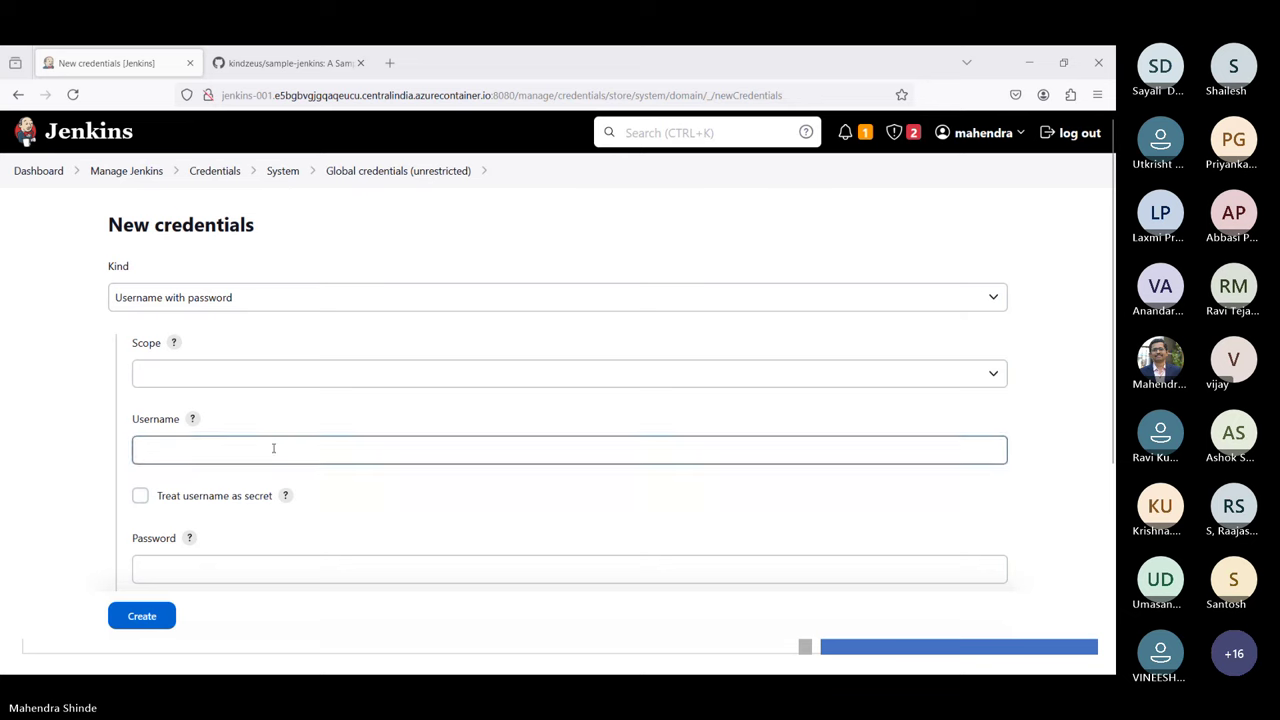
key(ctrl+v)
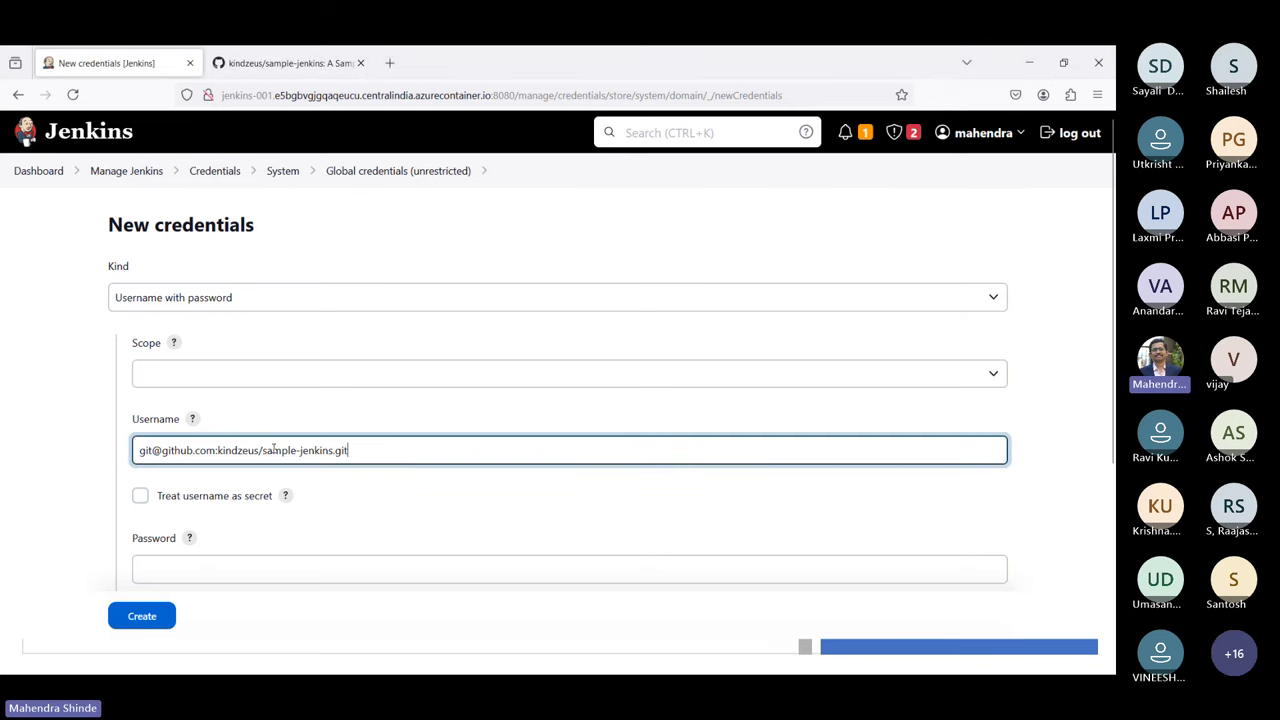
key(ctrl+a)
key(BackSpace)
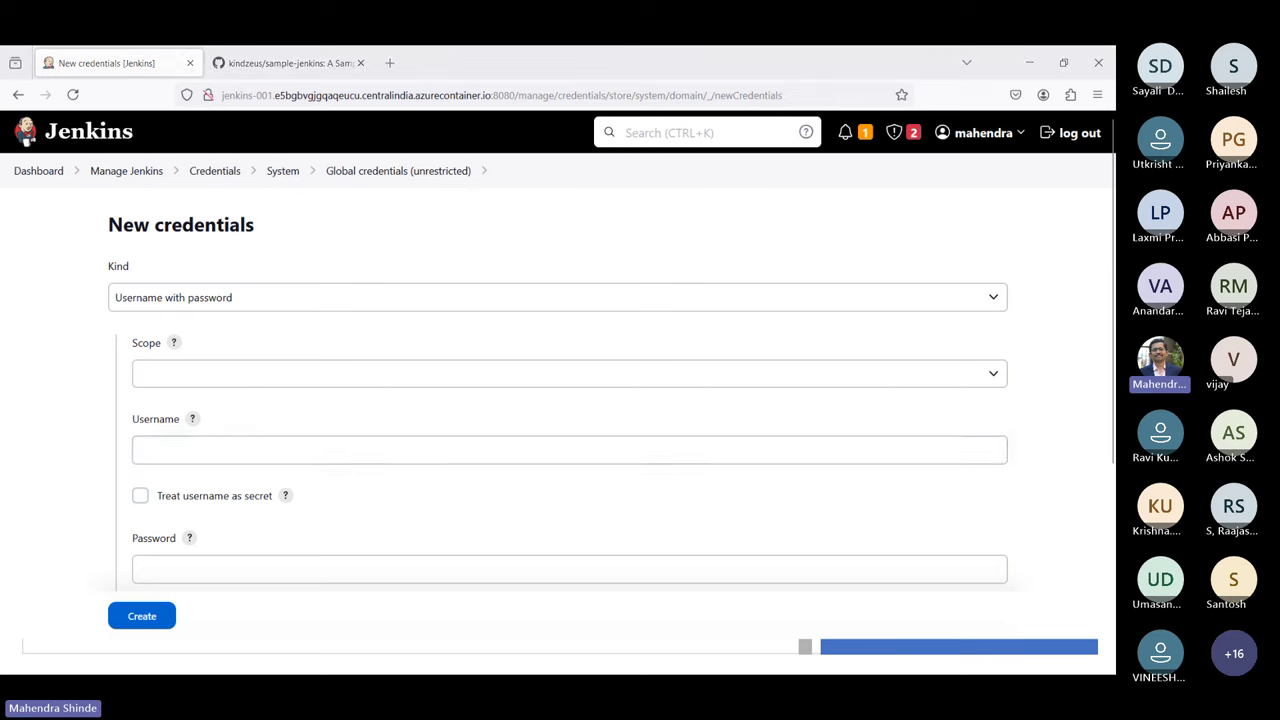
click(310, 444)
text(mahendrashinde)
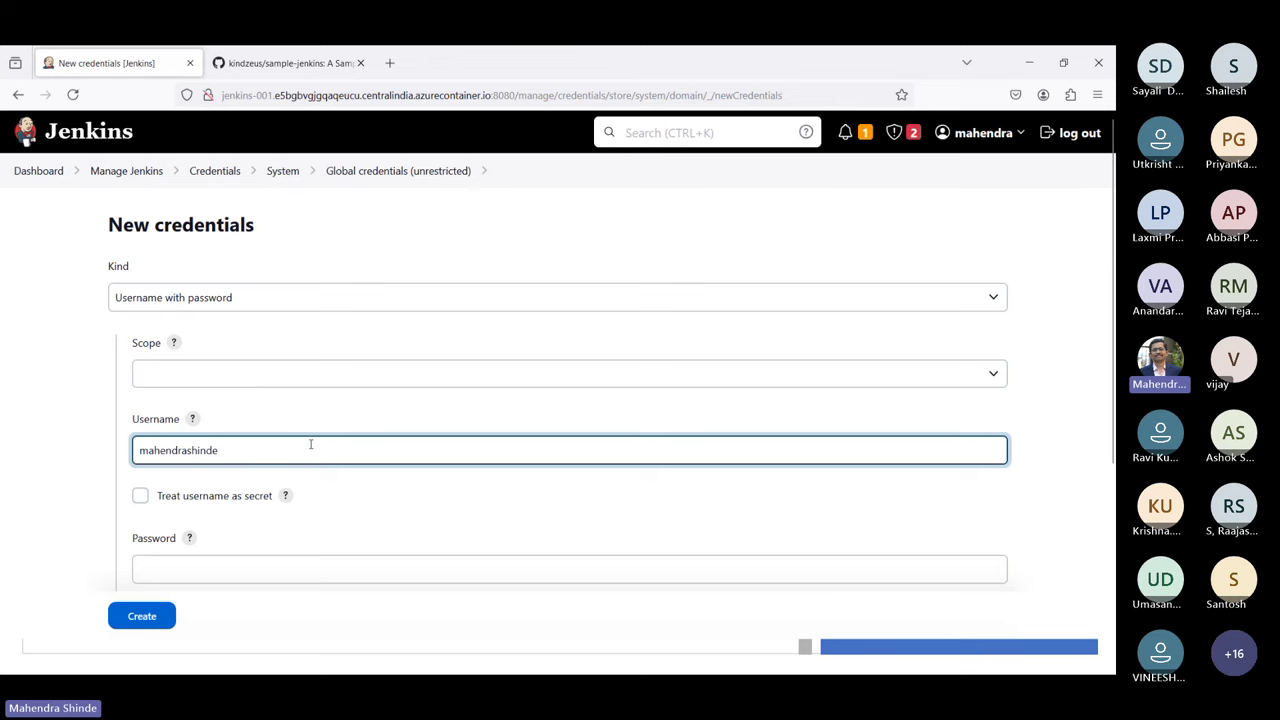
click(220, 566)
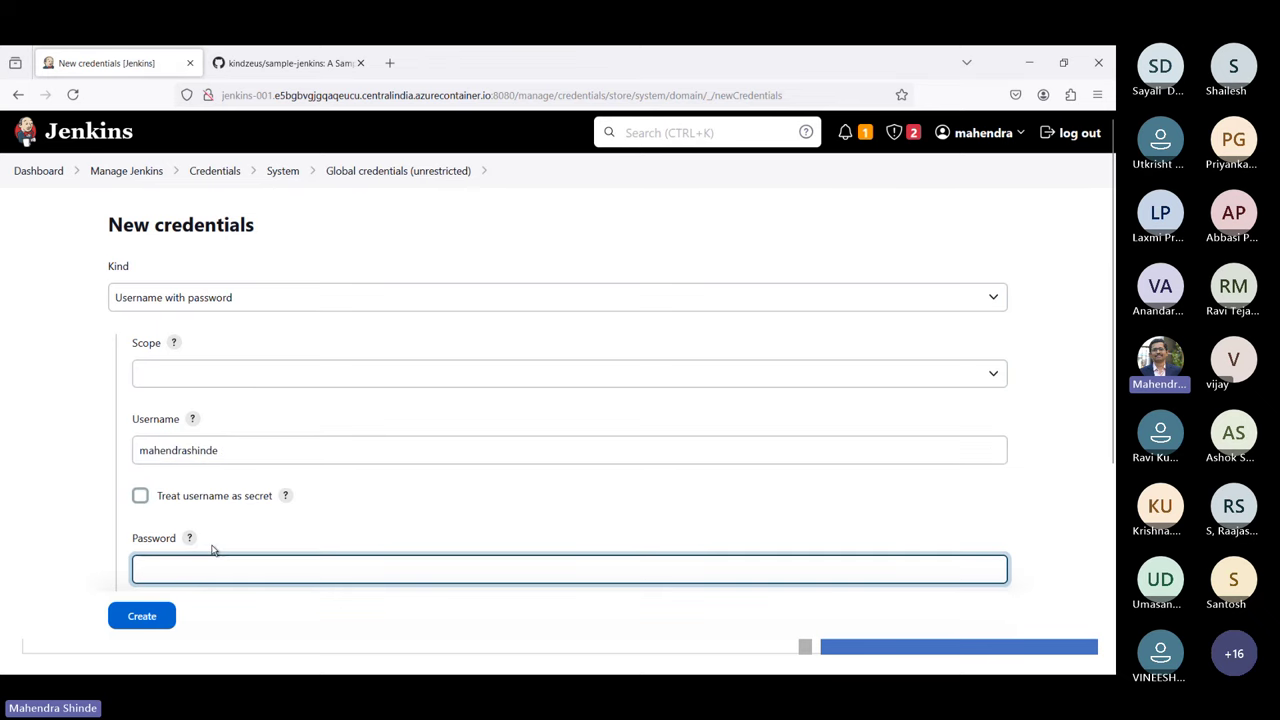
scroll(212, 549, down, 2)
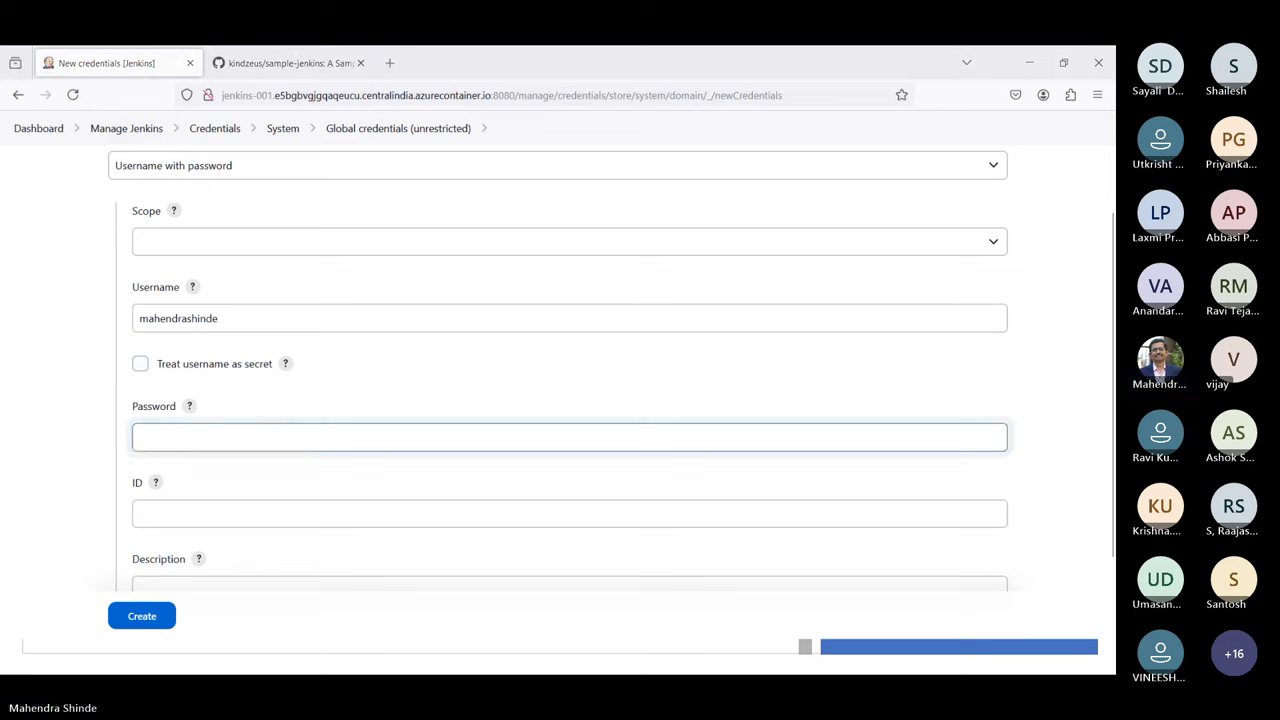
click(360, 446)
key(ctrl+v)
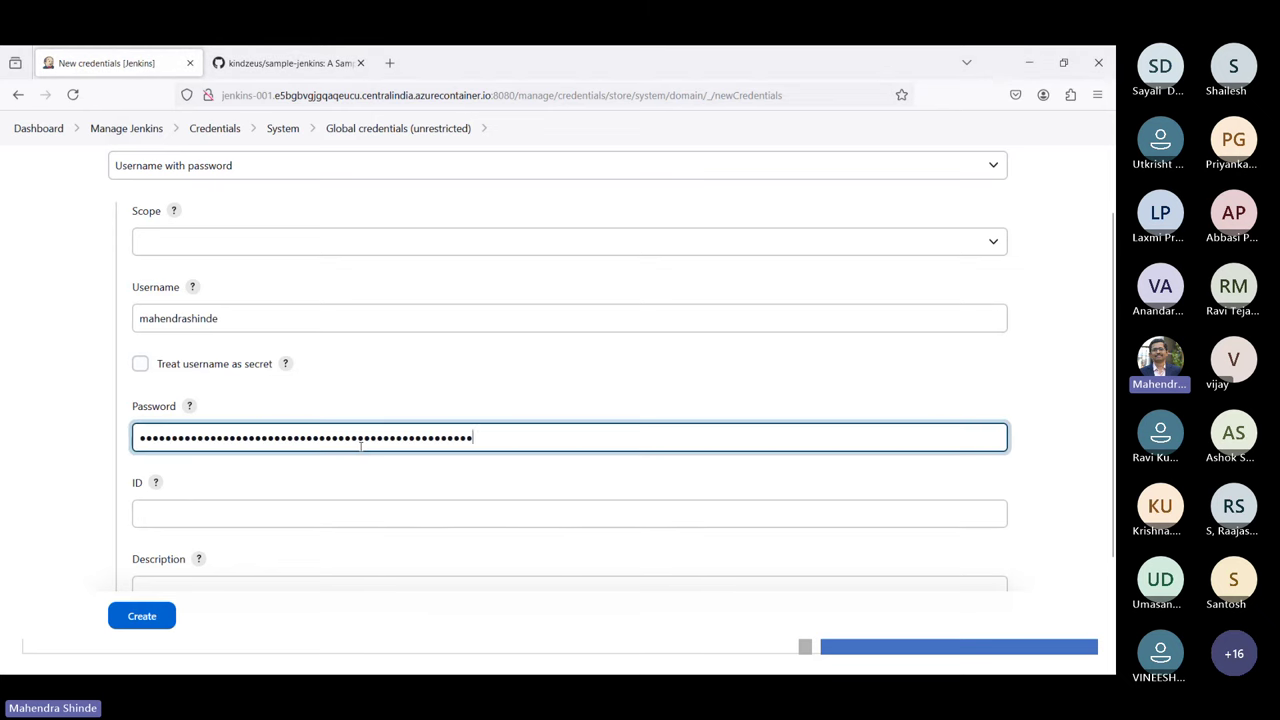
Step: Set ID acr-credentials and description 'Credentials to publish image', then create the credential
click(231, 512)
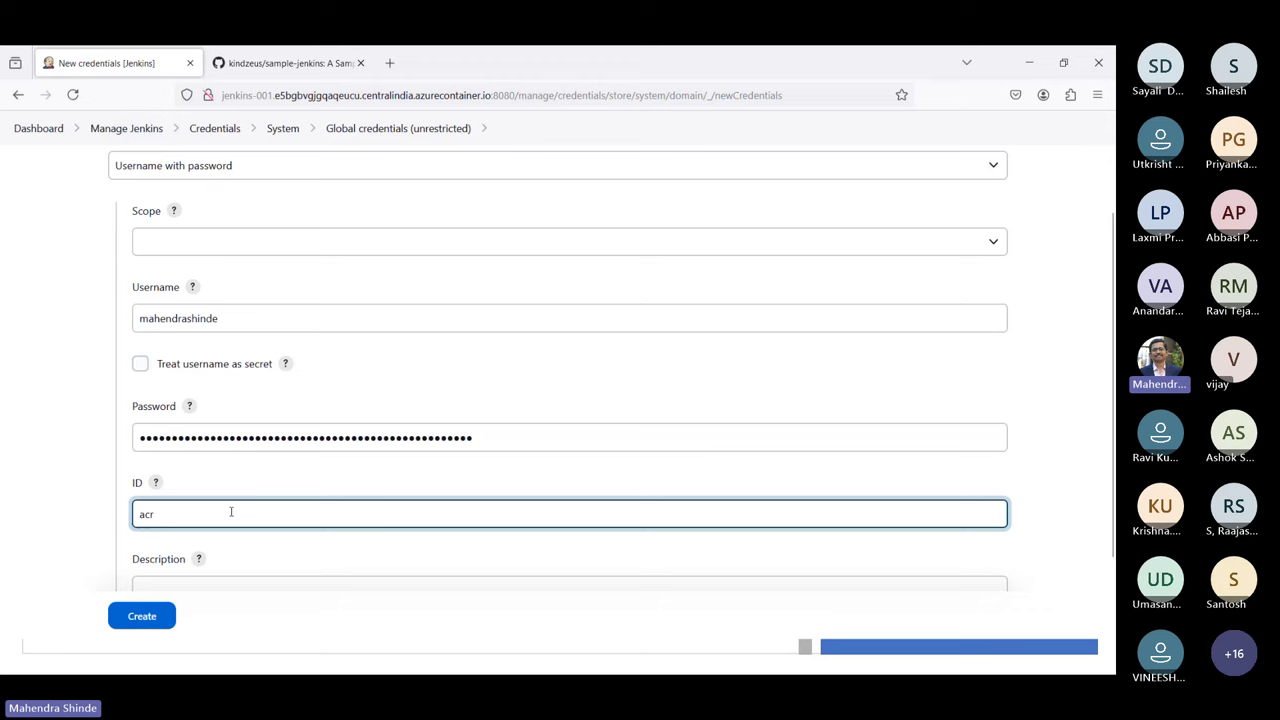
text(acr-cred)
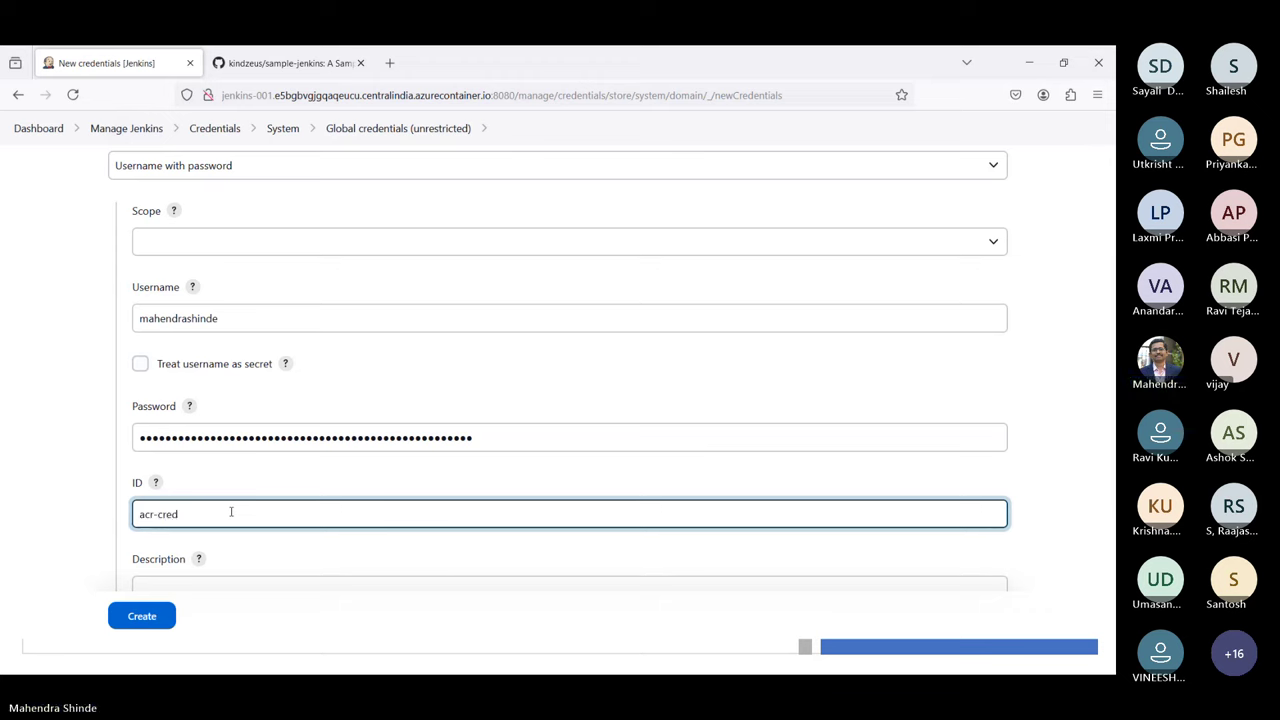
text(ent)
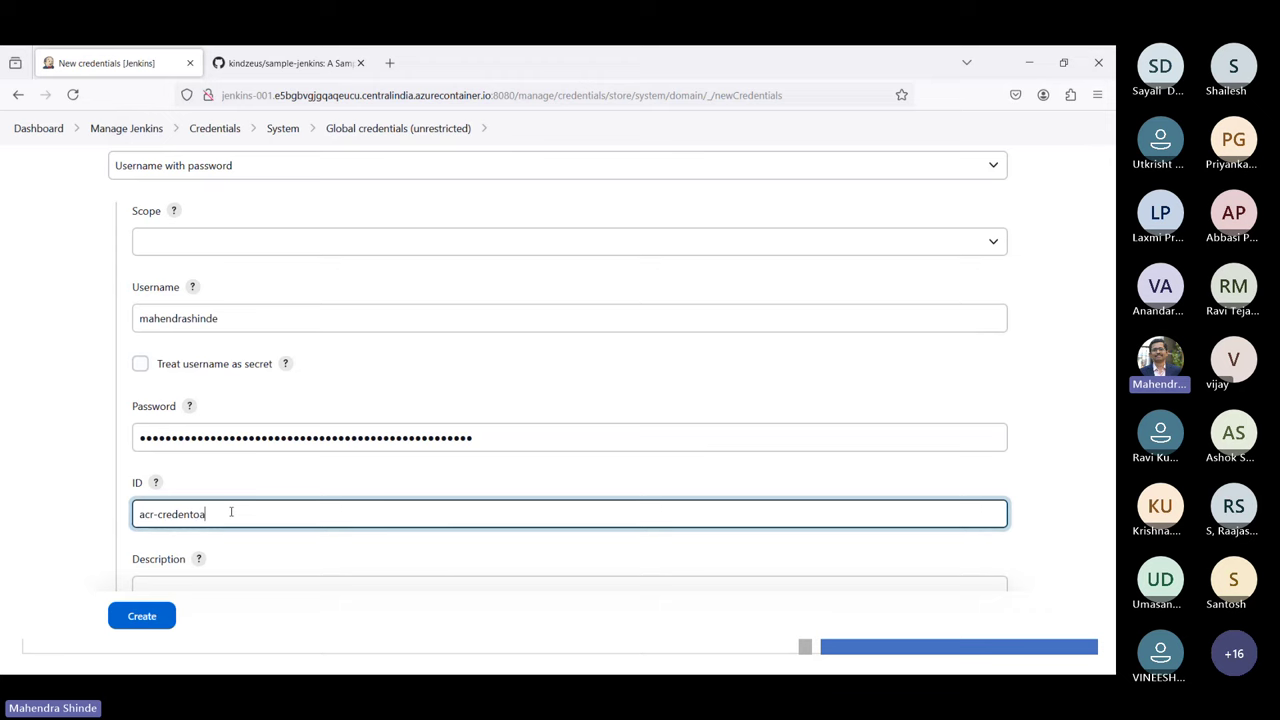
text(ials)
scroll(231, 512, down, 2)
click(247, 486)
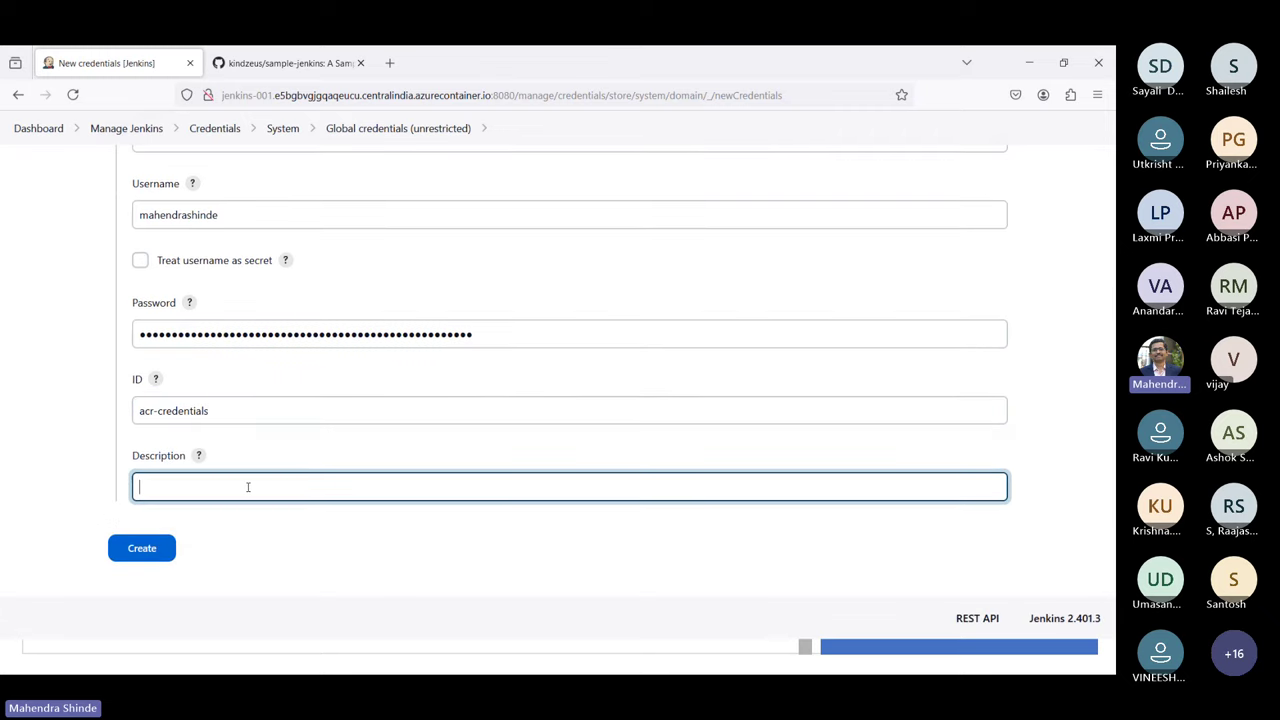
text(CRedentials)
key(Home)
key(Right)
key(Delete)
text(reden)
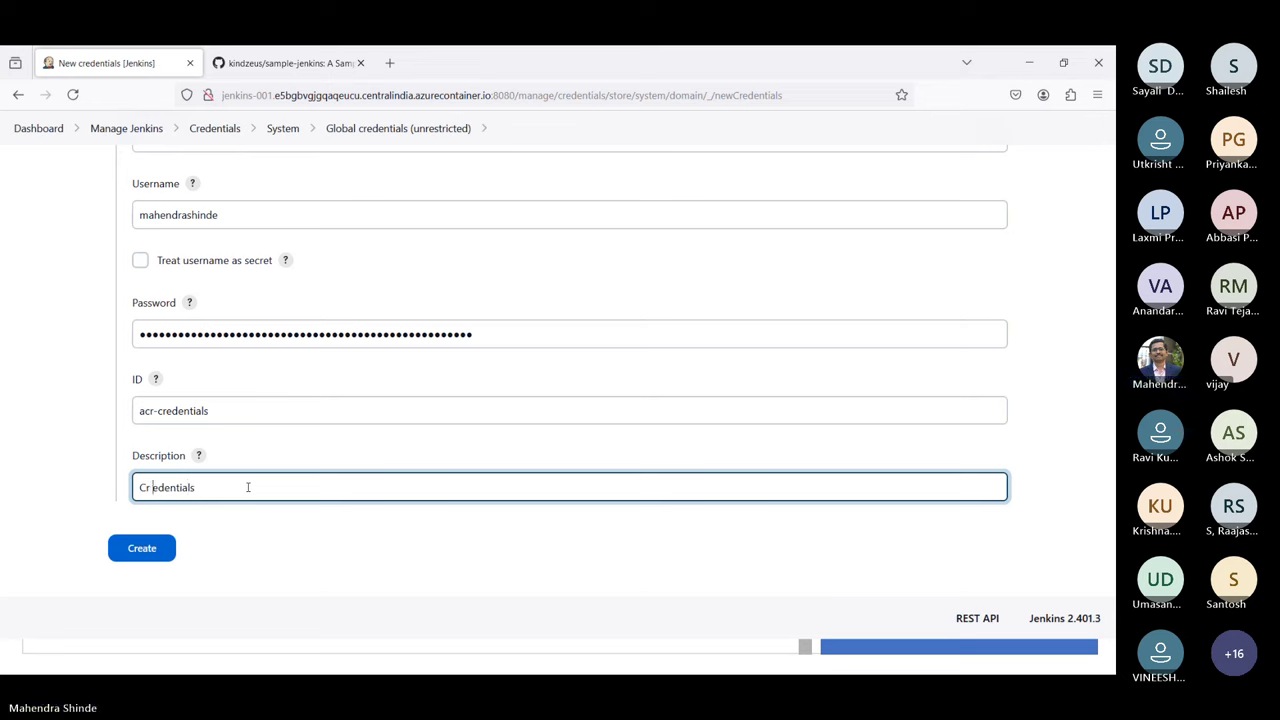
text(tials to publish image)
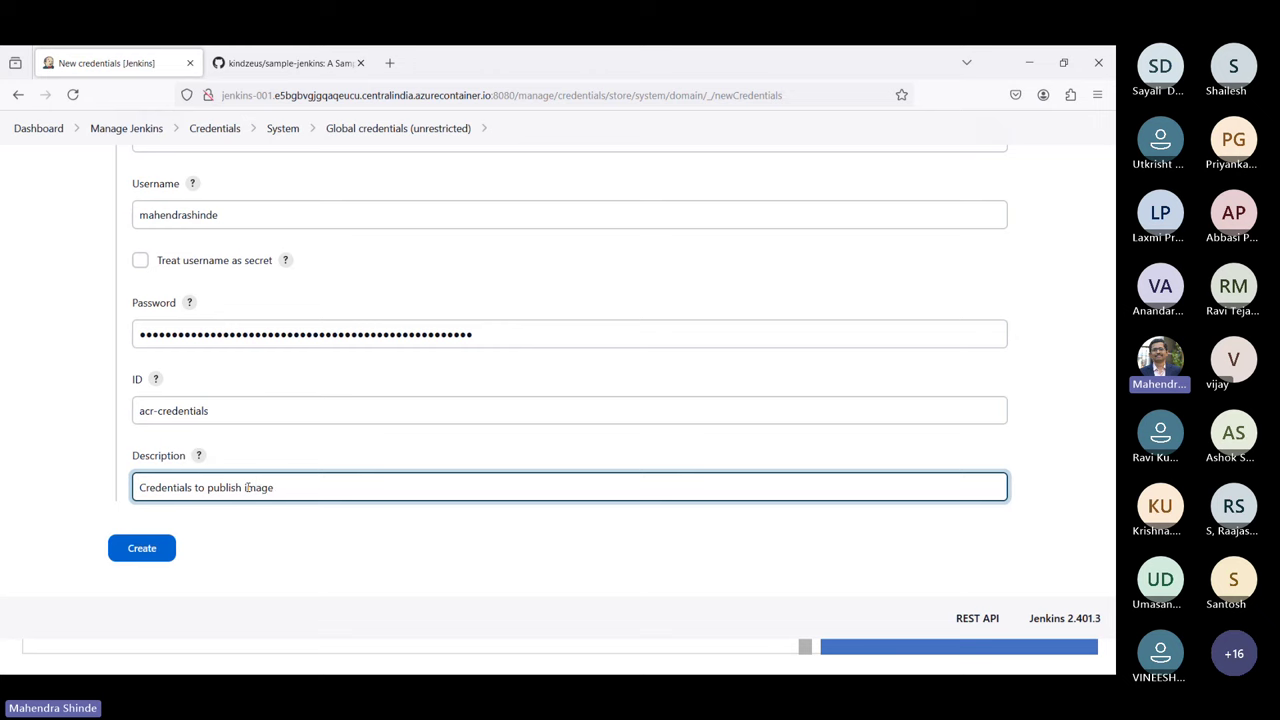
click(144, 558)
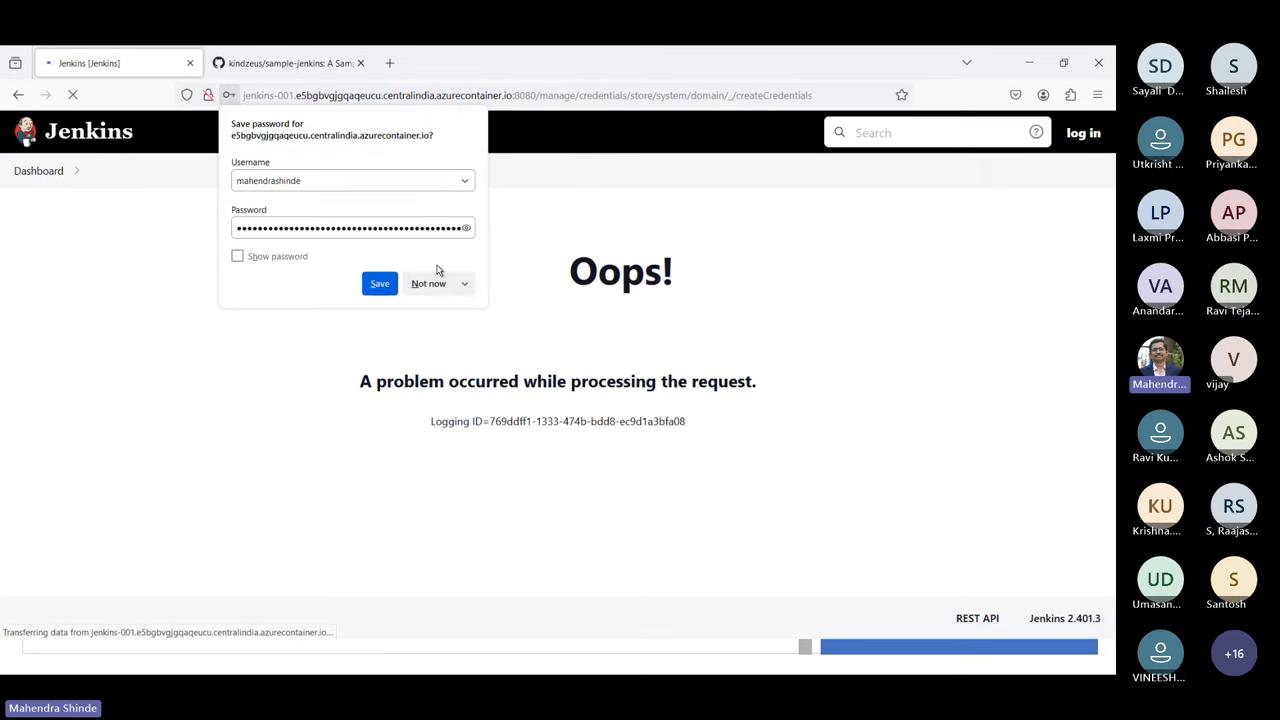
Step: Dismiss the save-password prompt and trim the address to the Jenkins server root
click(428, 284)
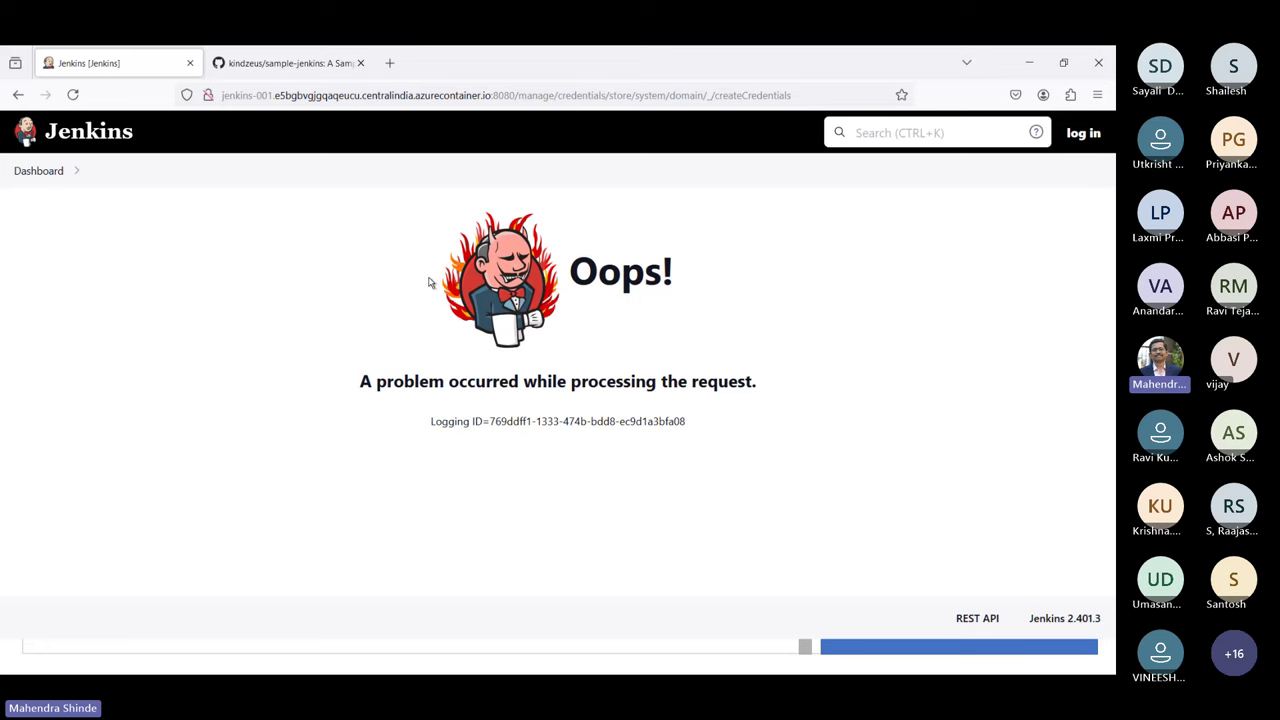
click(523, 96)
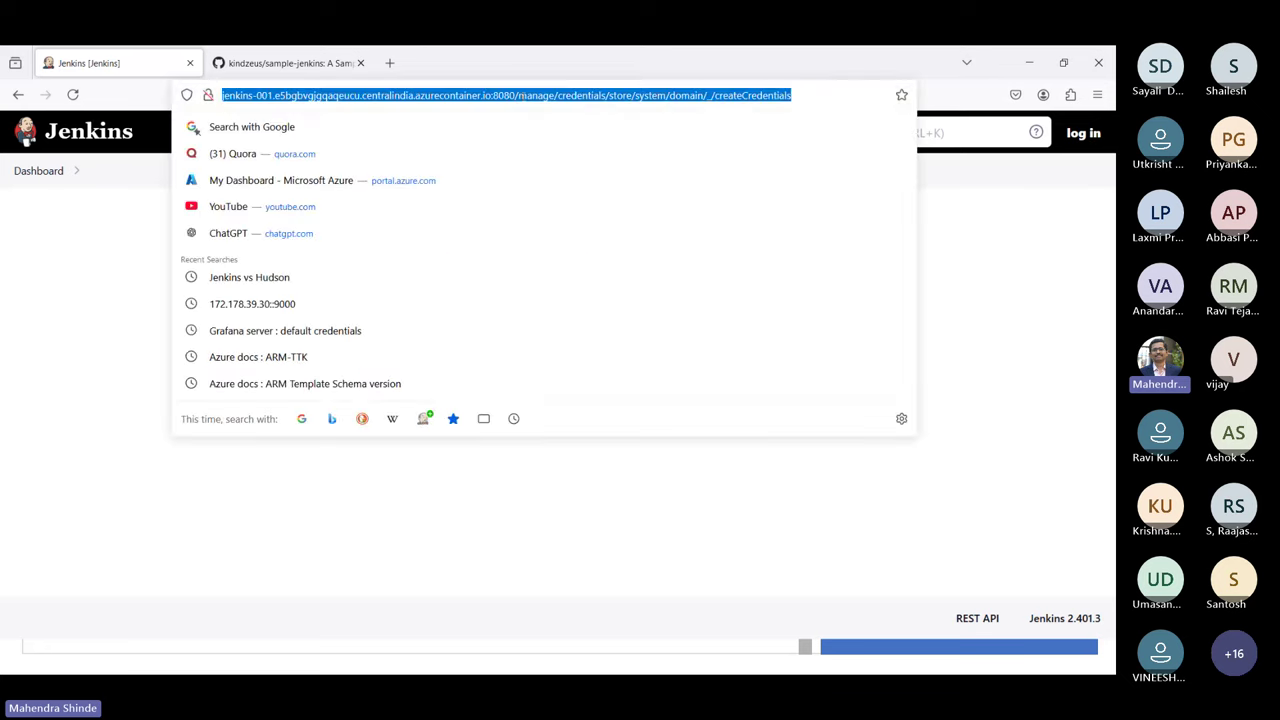
key(End)
key(shift+Left)
key(shift+Left)
key(shift+Left)
key(shift+Left)
key(shift+Left)
key(shift+Left)
key(shift+Left)
key(shift+Left)
key(shift+Left)
key(shift+Left)
key(shift+Left)
key(shift+Left)
key(shift+Left)
key(shift+Left)
key(shift+Left)
key(shift+Left)
key(shift+Left)
key(shift+Left)
key(shift+Left)
key(shift+Left)
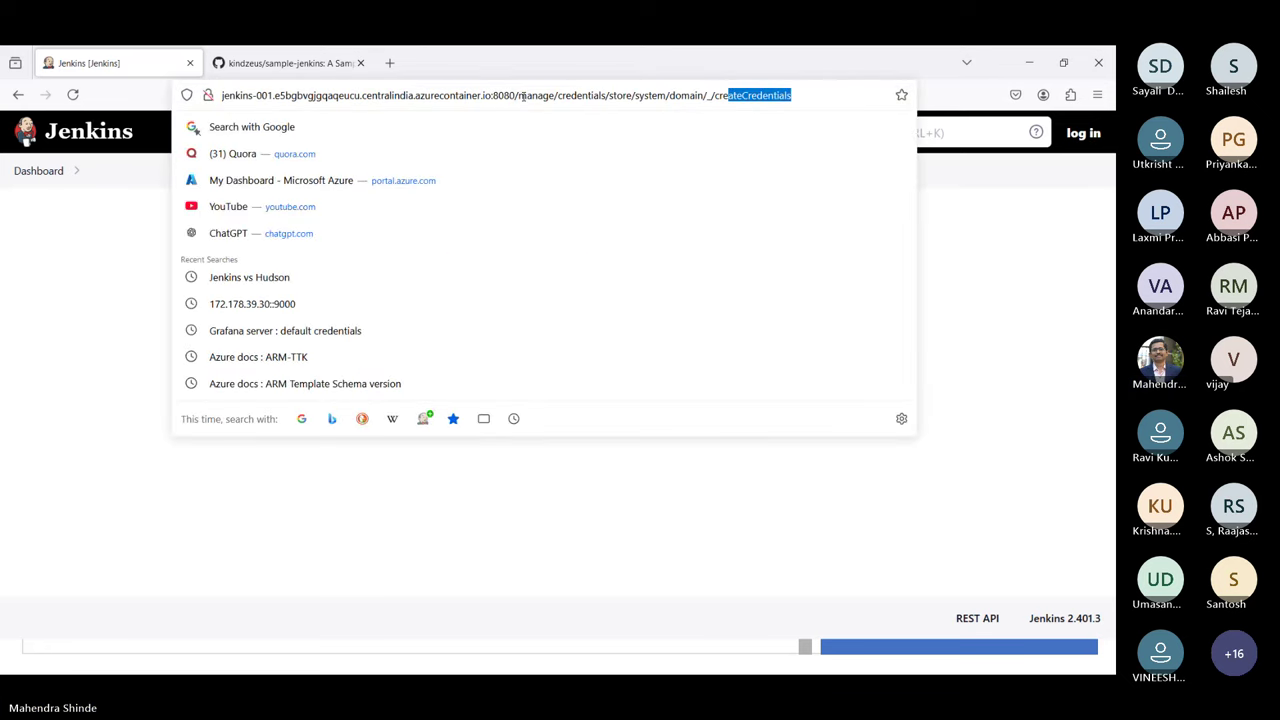
key(shift+Left)
key(shift+Left)
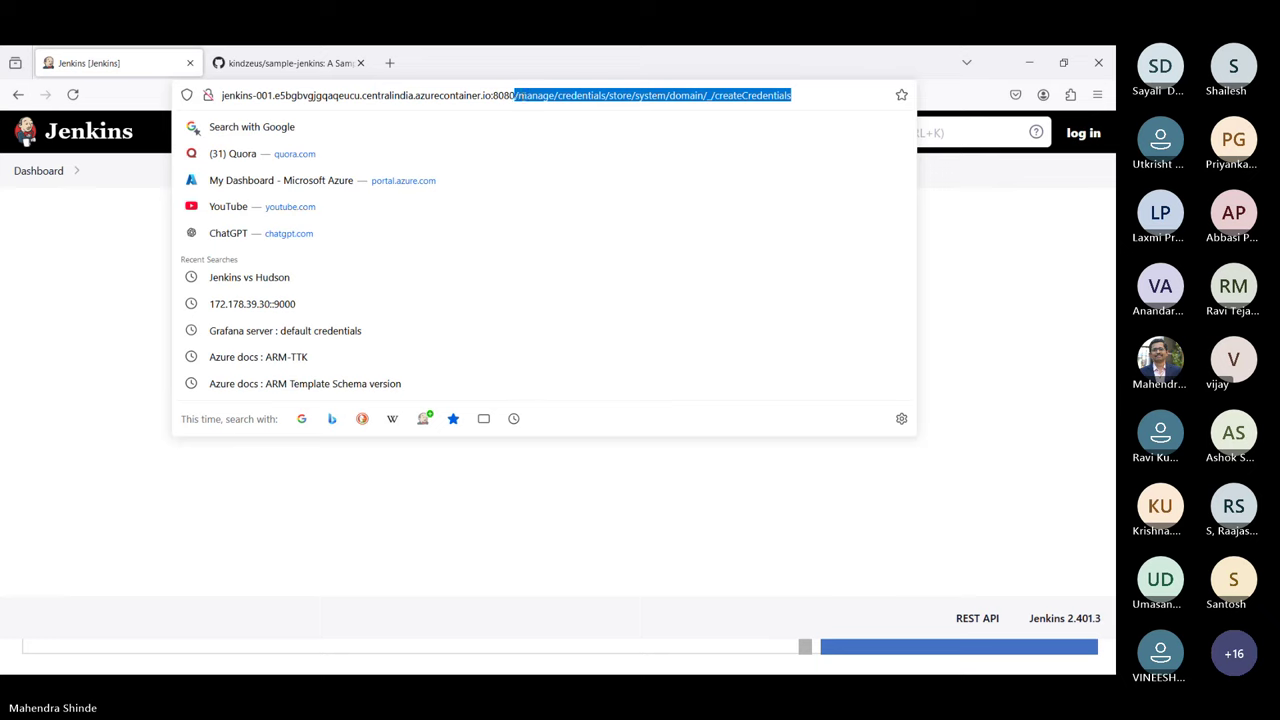
key(BackSpace)
key(Return)
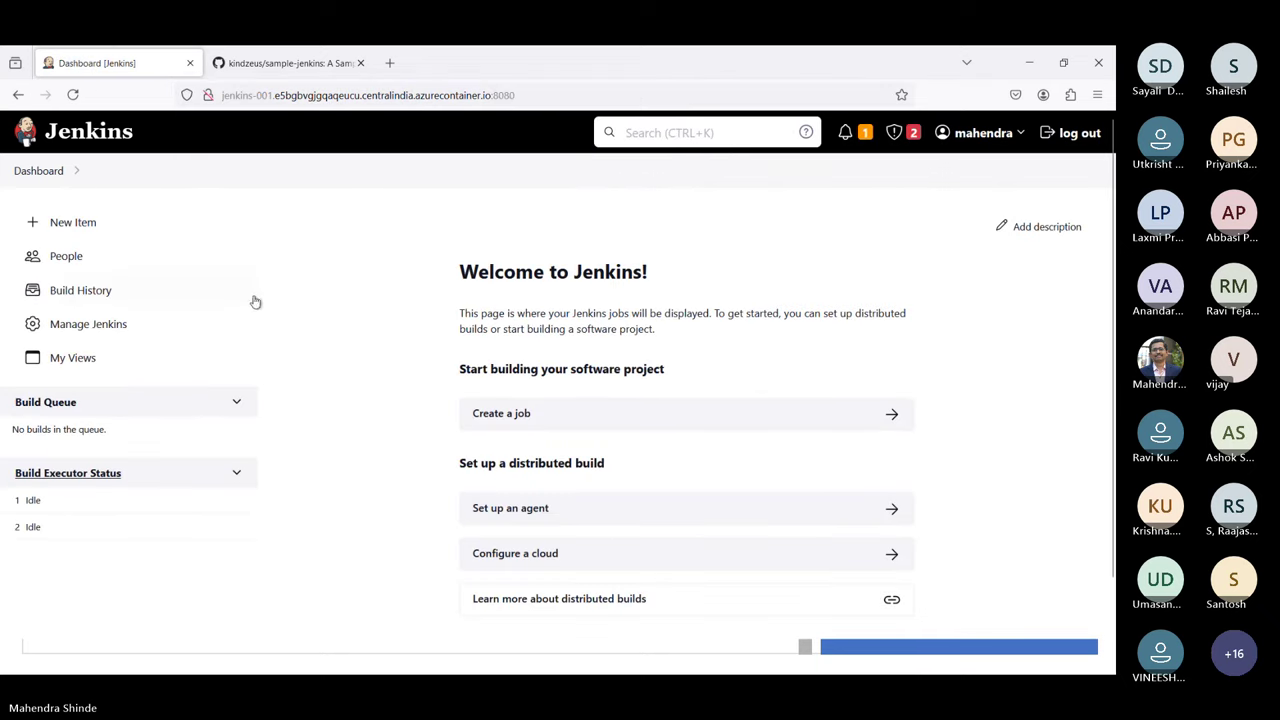
Step: Go to Manage Jenkins > Credentials > System > Global credentials and open Add Credentials
click(102, 343)
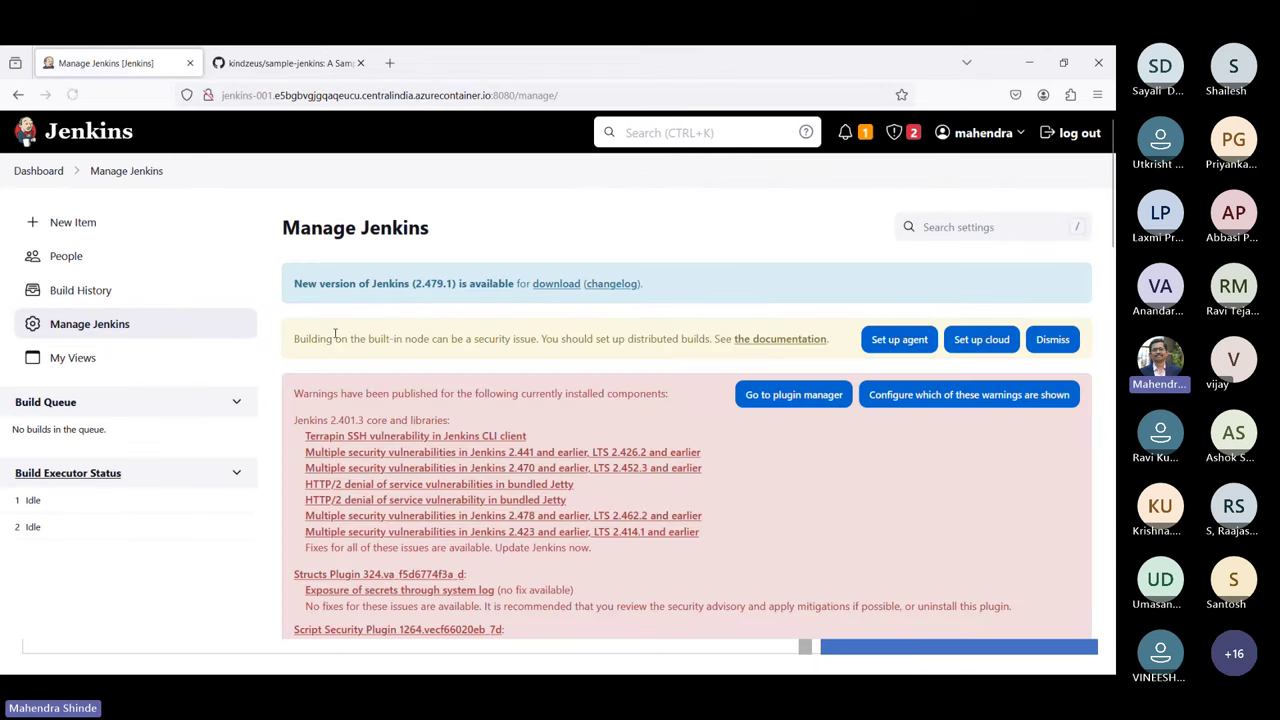
scroll(383, 451, down, 6)
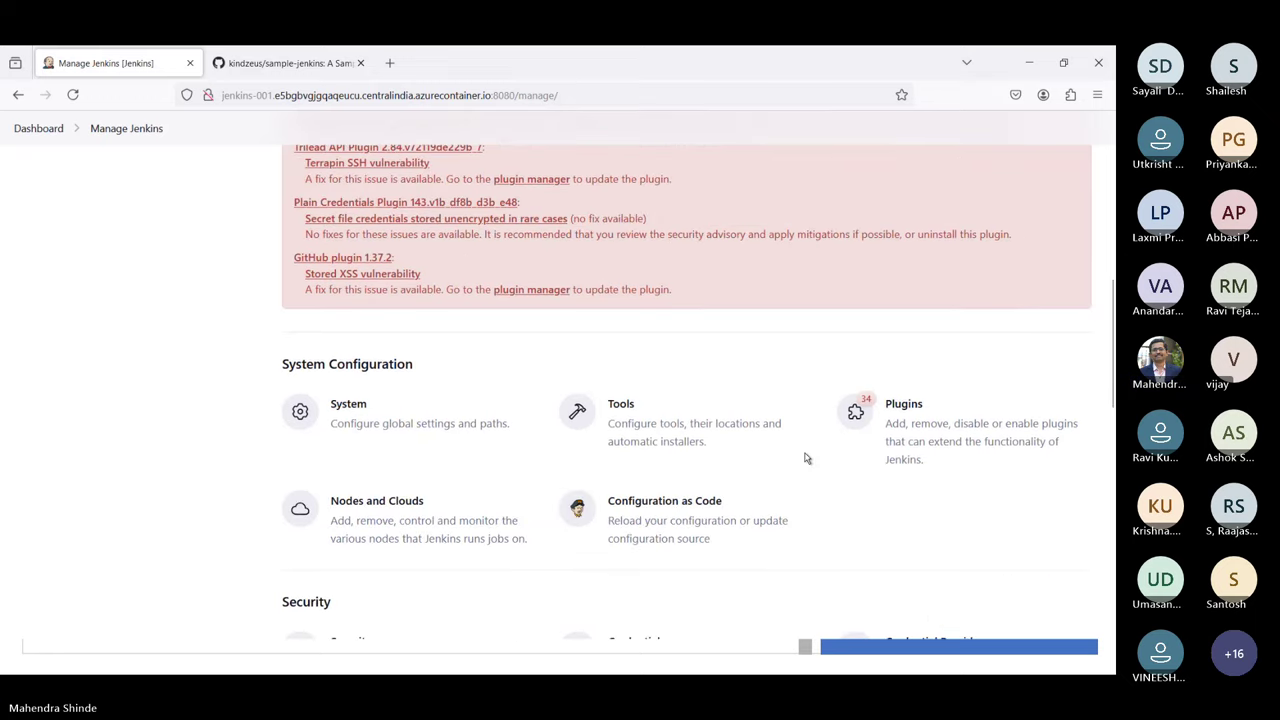
scroll(500, 455, down, 2)
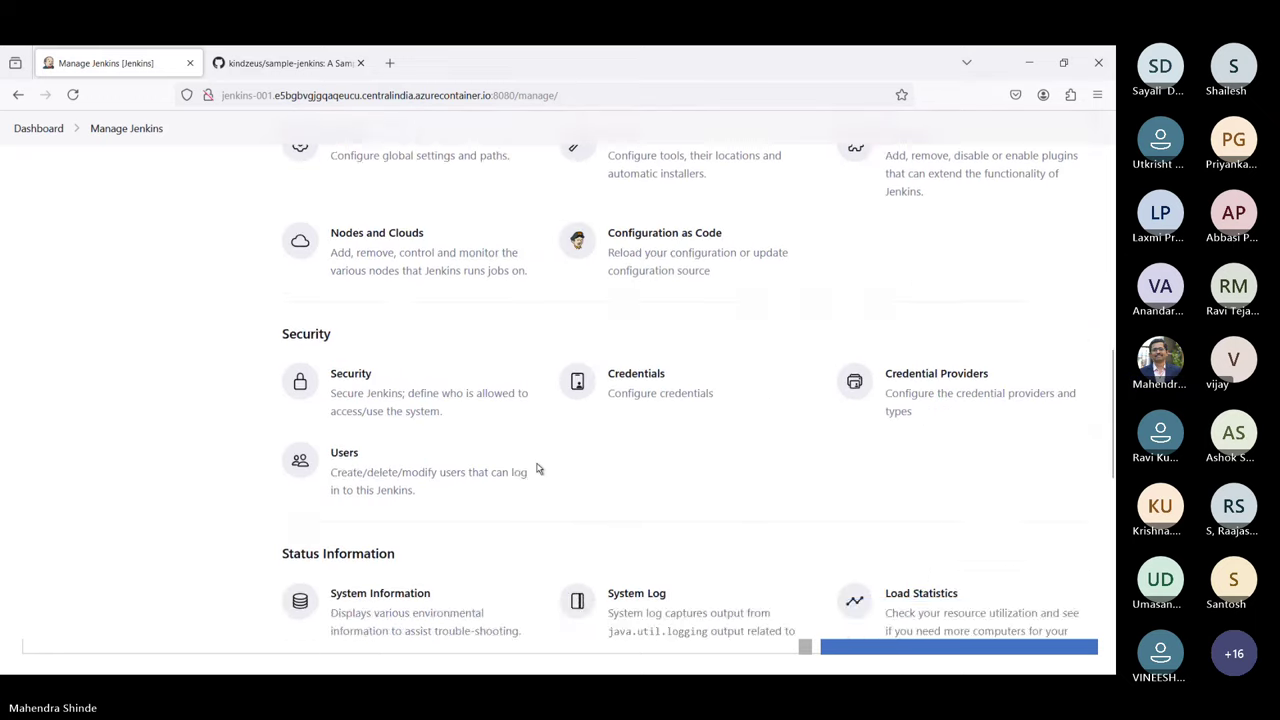
click(652, 417)
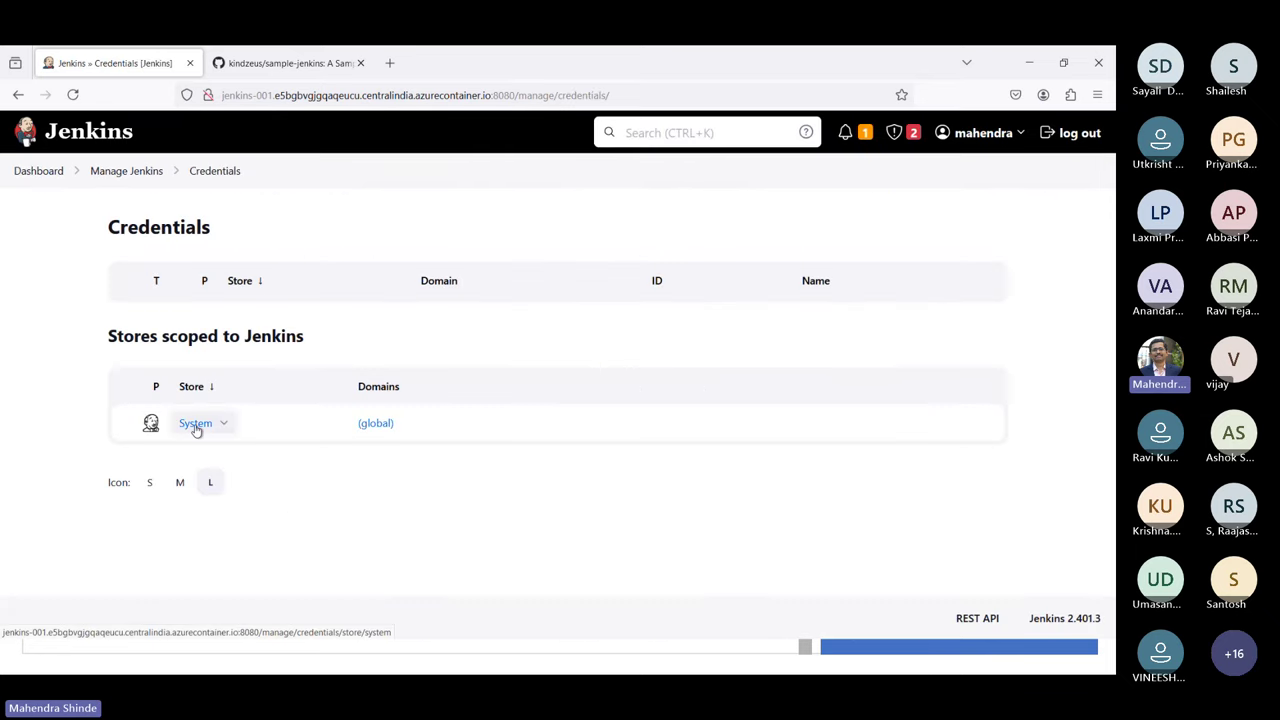
click(195, 426)
click(287, 320)
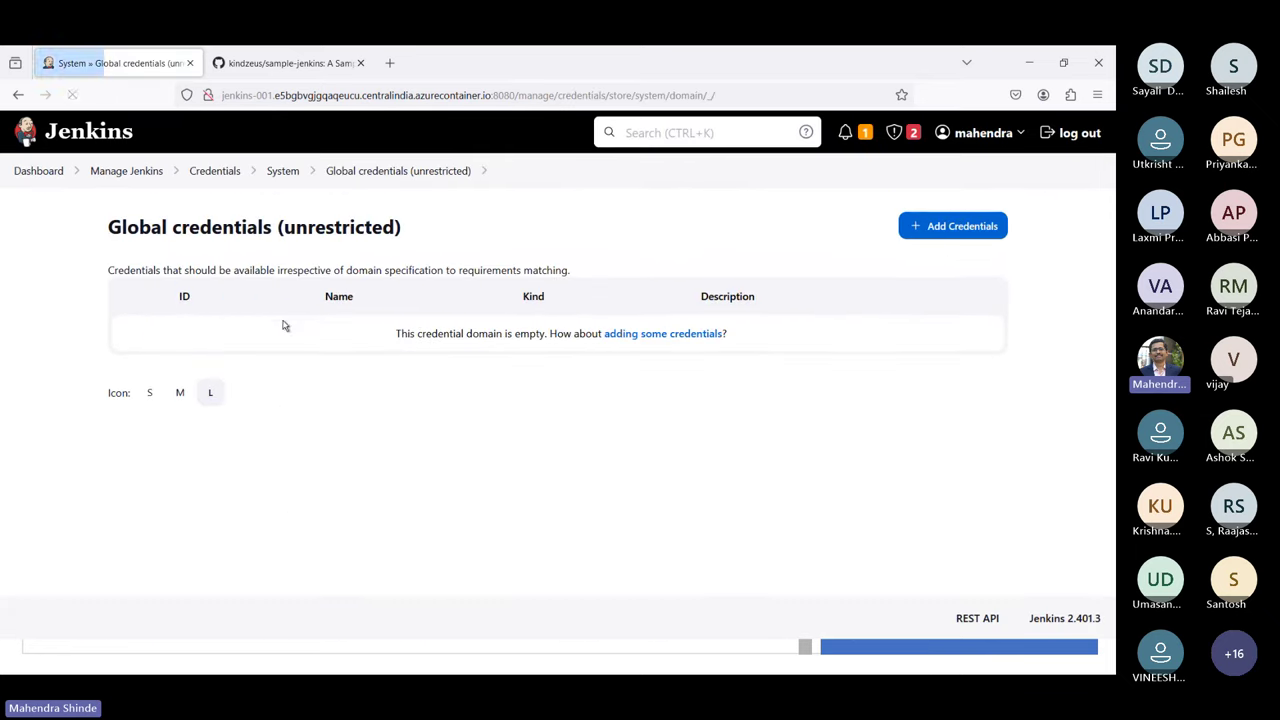
click(947, 232)
Step: Fill in the registry username and access key as password from clipboard history
click(242, 442)
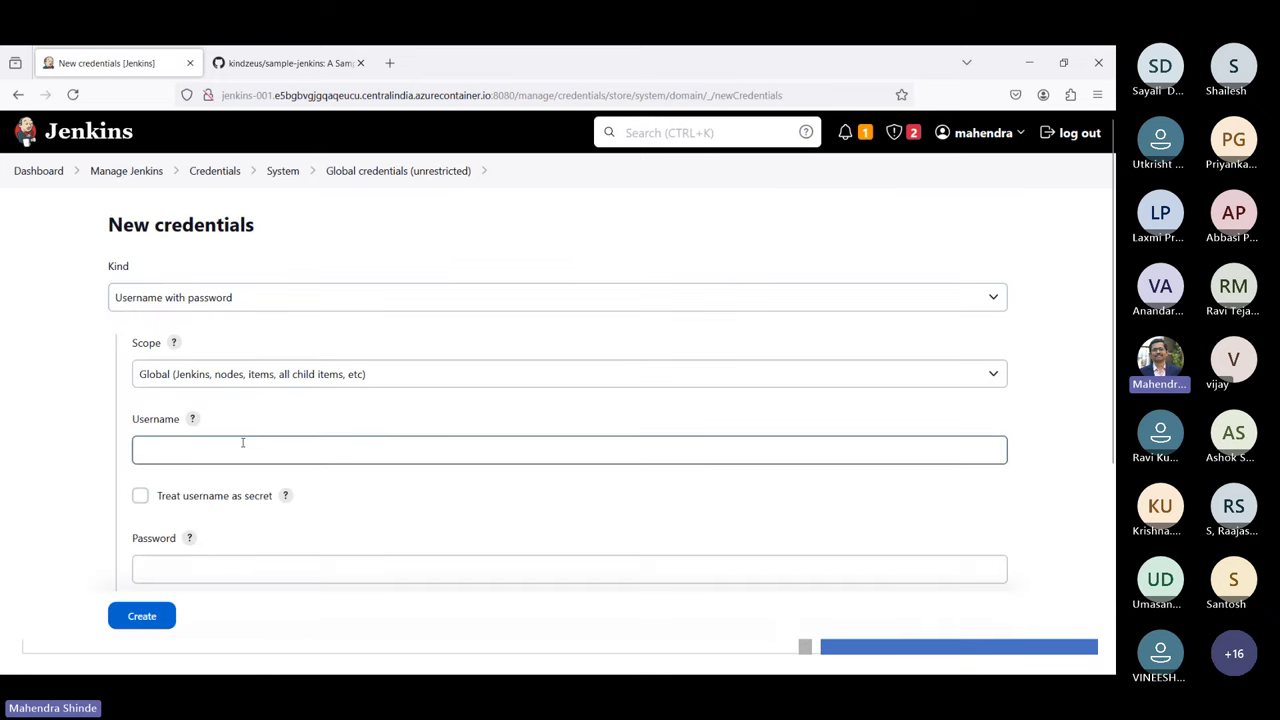
key(super+v)
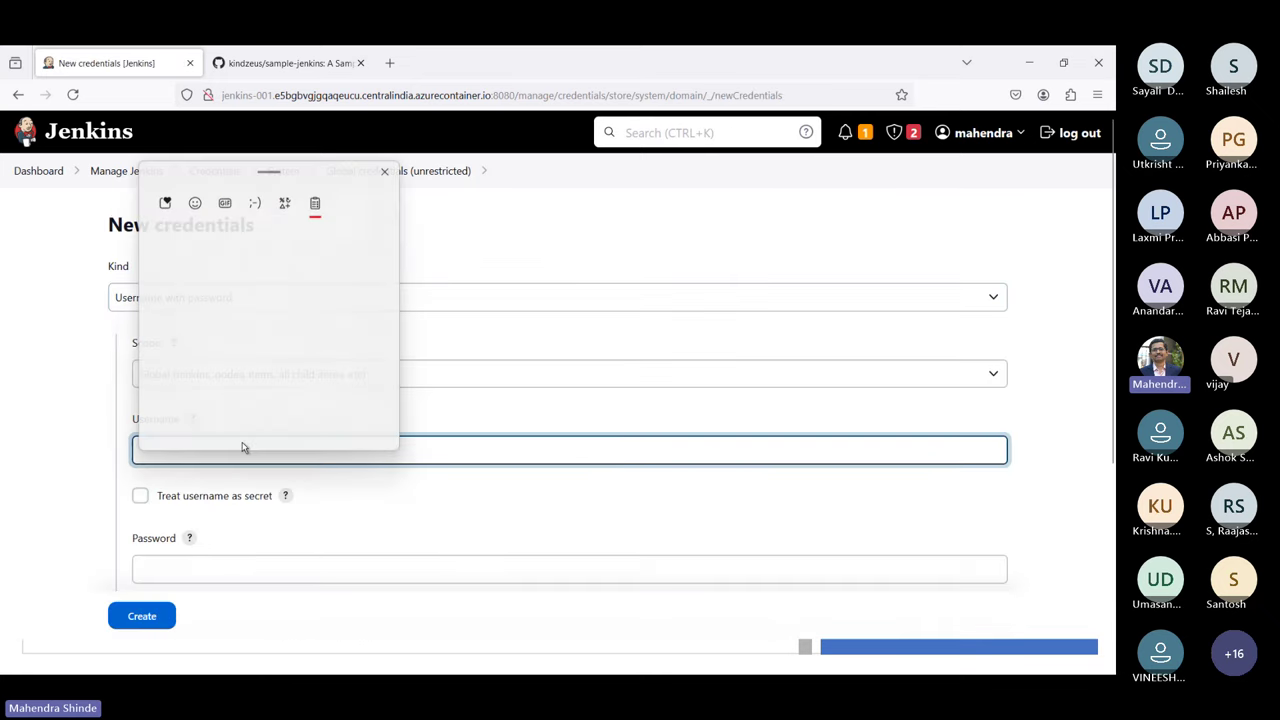
click(213, 344)
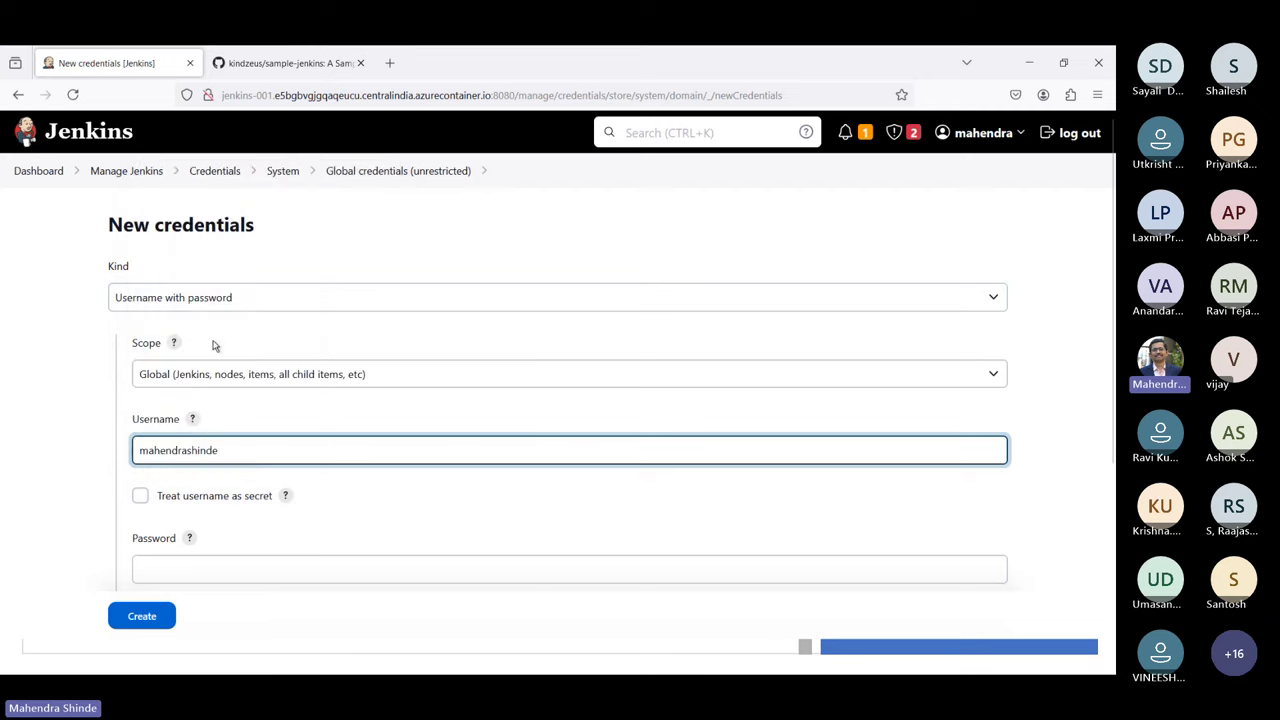
click(193, 572)
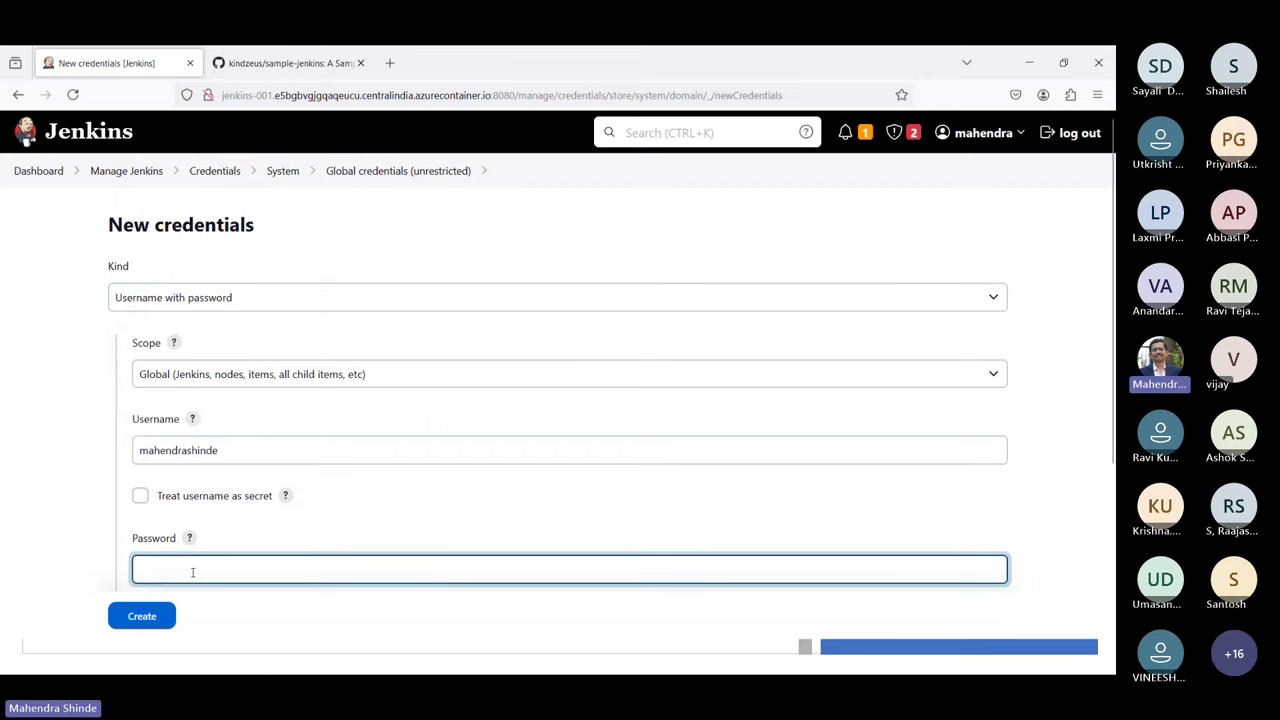
key(ctrl+v)
key(ctrl+a)
key(BackSpace)
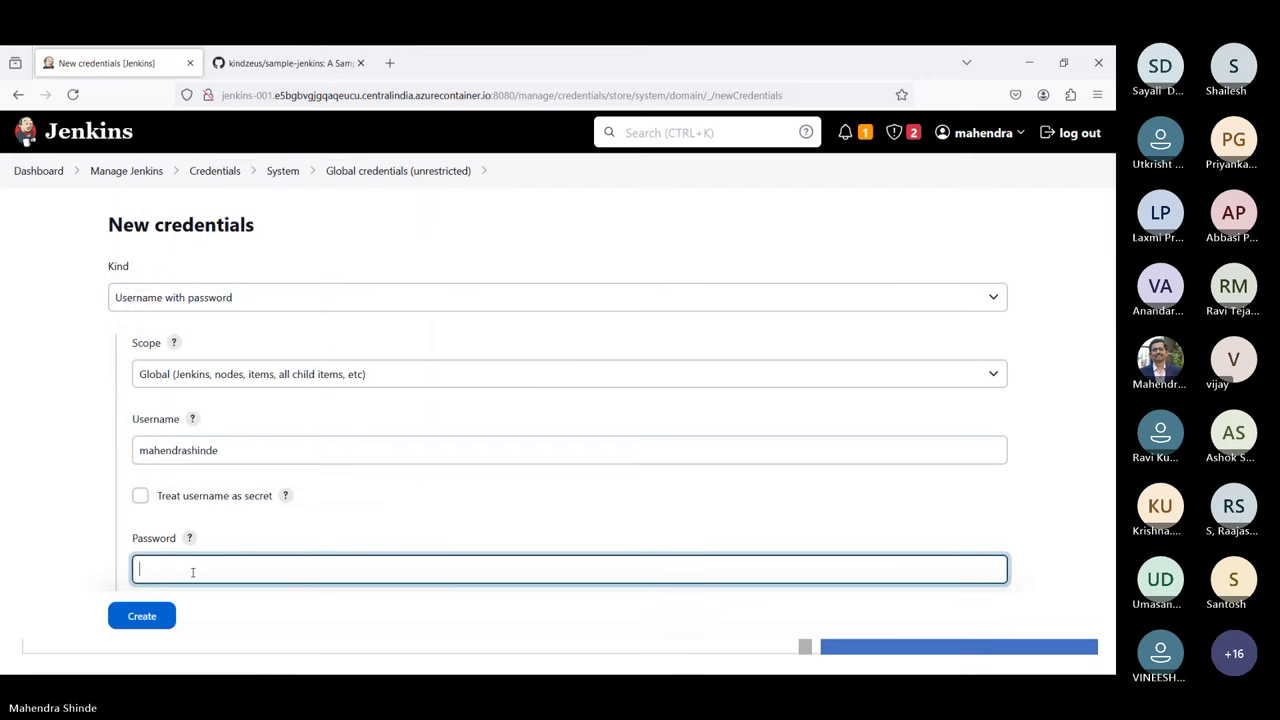
scroll(193, 572, down, 1)
key(super+v)
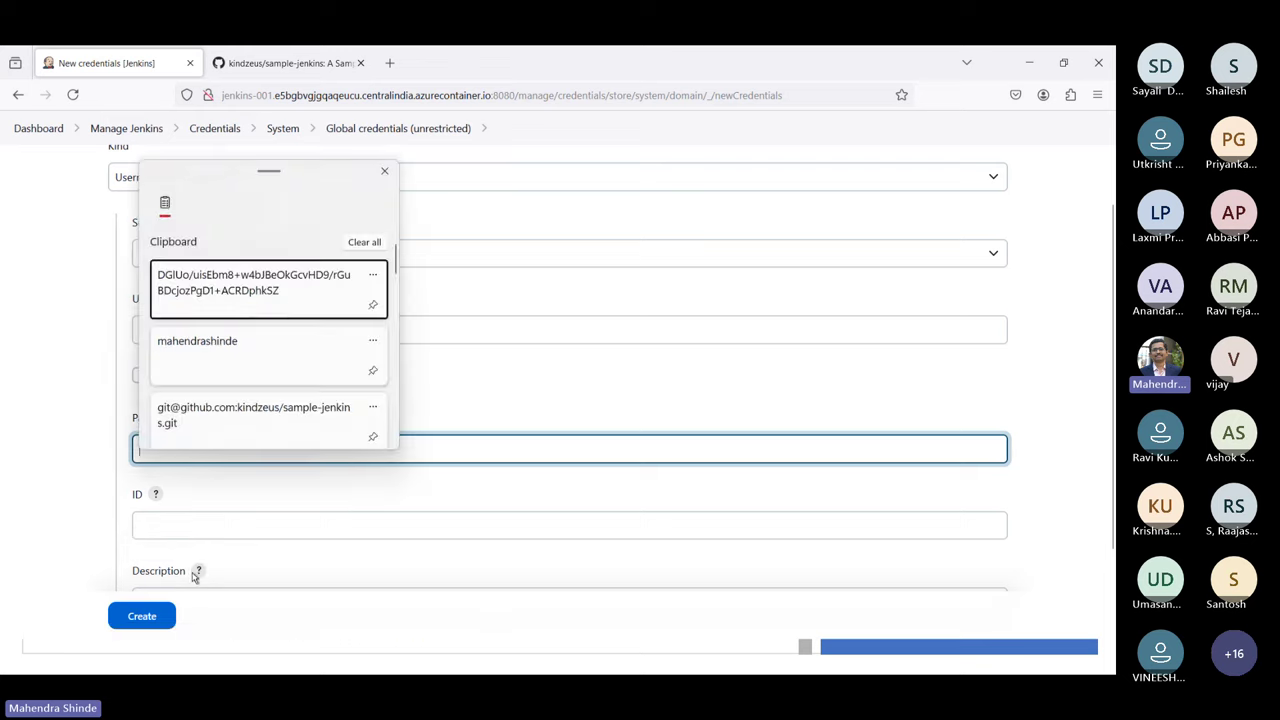
click(293, 293)
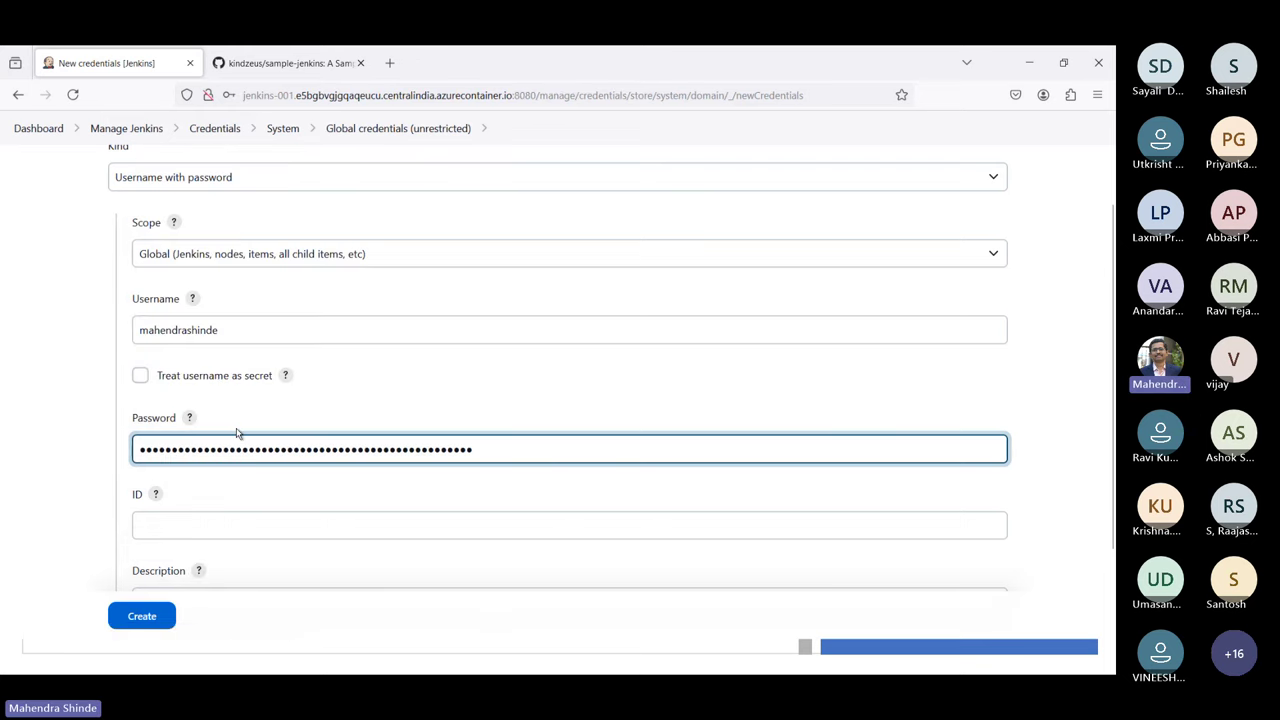
Step: Set the ID to acr-credentials, create the credential and decline saving the password
click(212, 534)
text(acr)
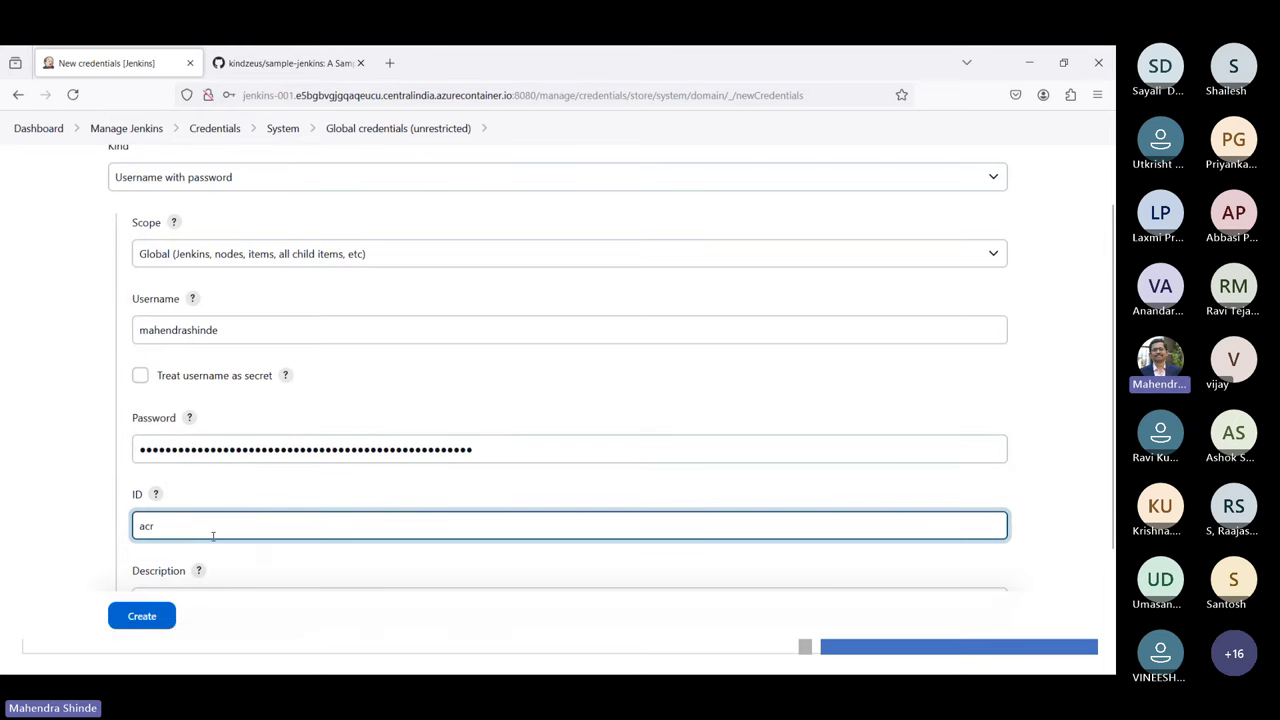
text(-cred)
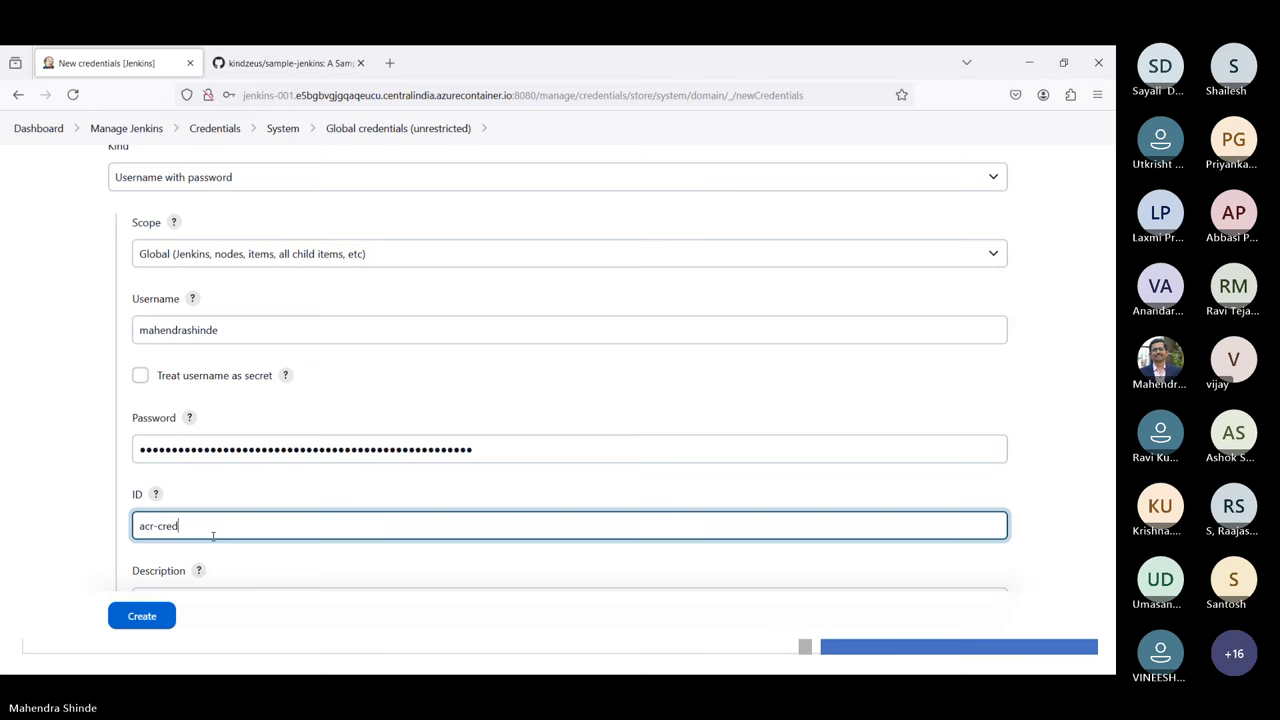
text(entials)
scroll(213, 536, down, 2)
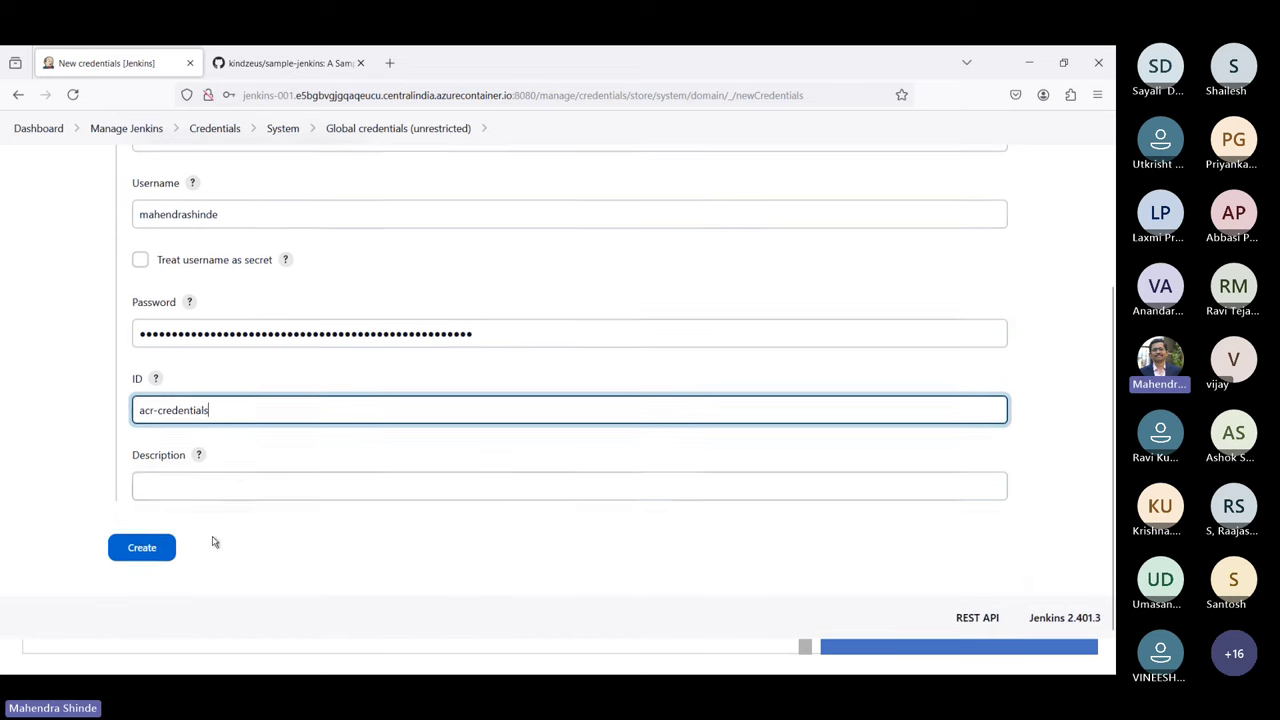
click(240, 486)
click(138, 556)
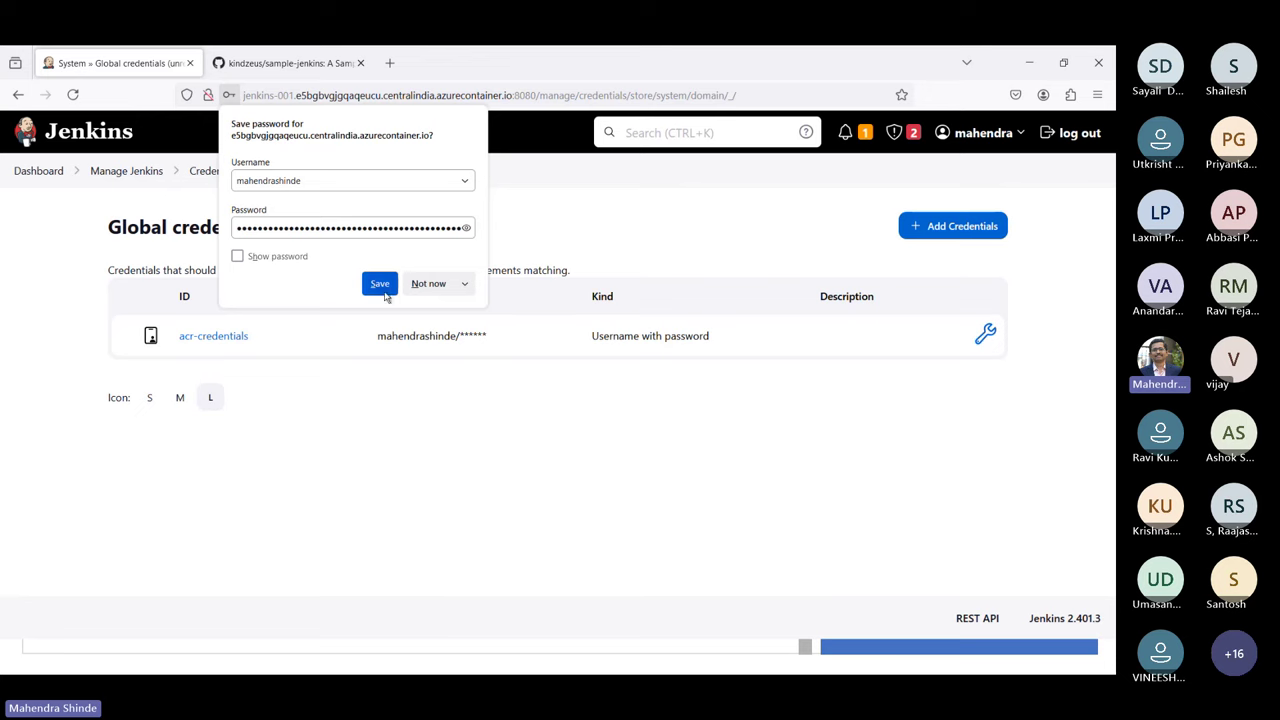
click(428, 285)
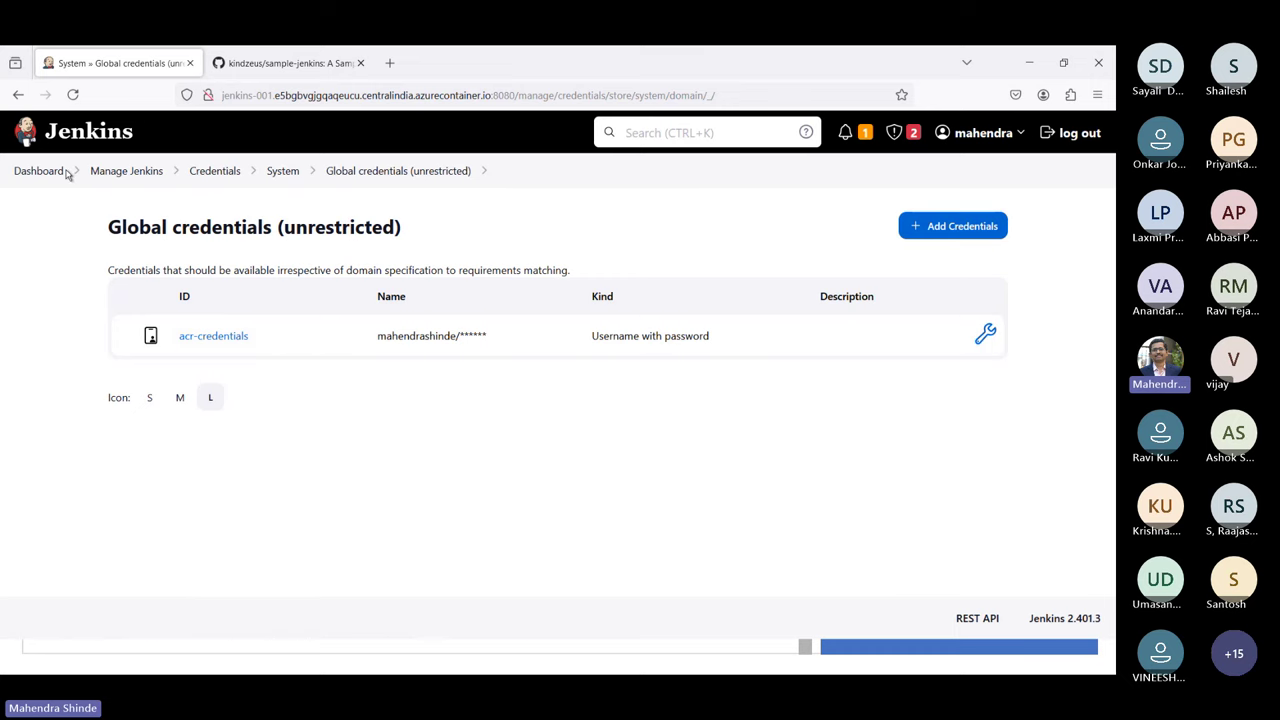
Step: Search plugin updates in Manage Jenkins > Plugins for 'blueocean'
click(113, 172)
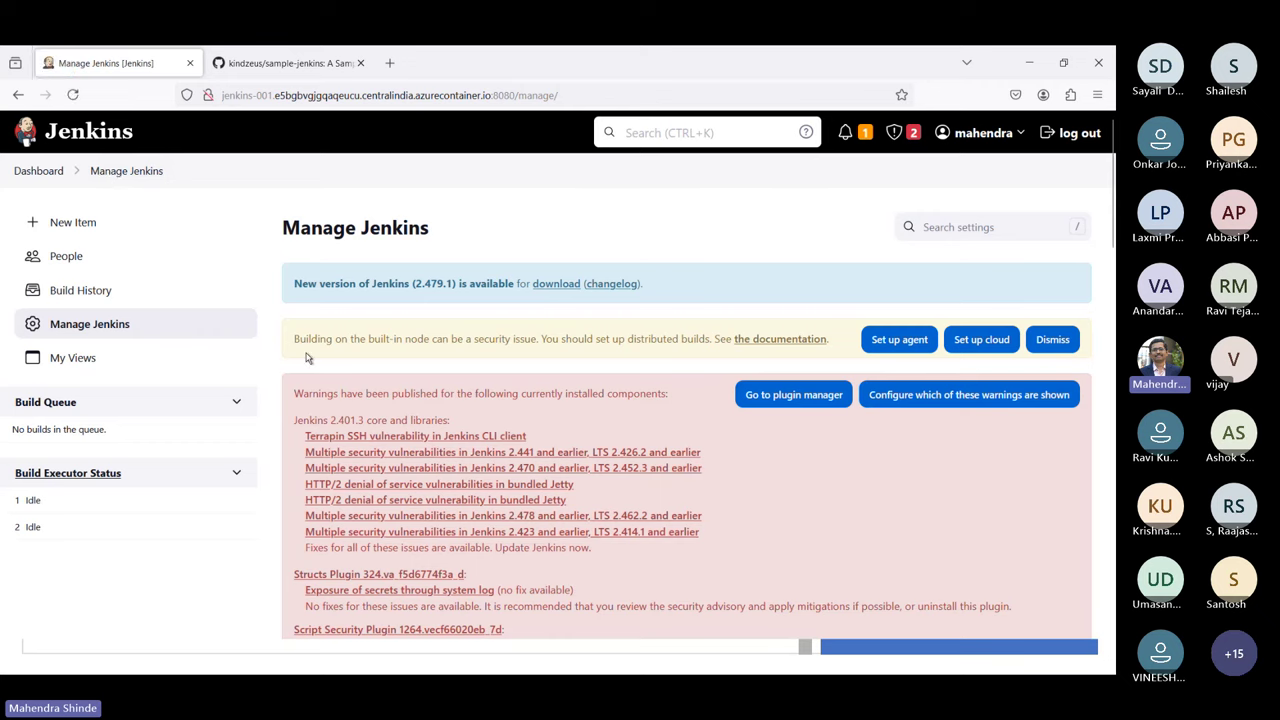
scroll(537, 473, down, 7)
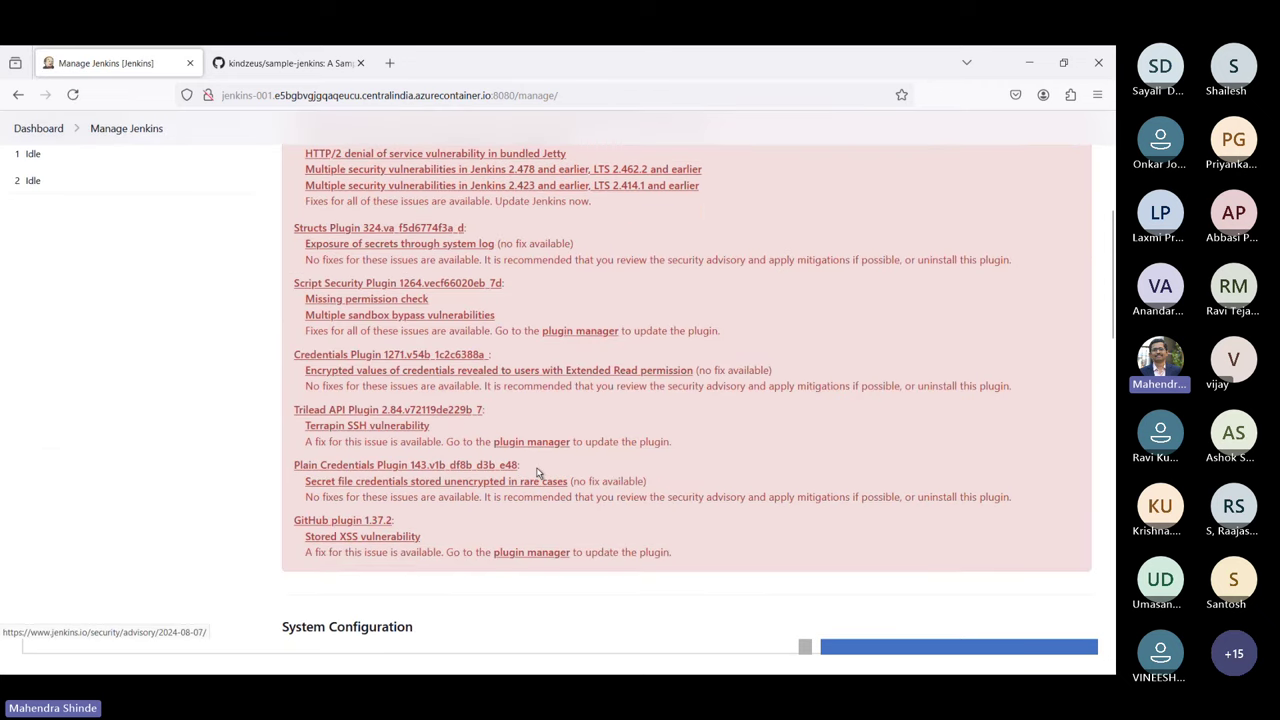
click(966, 349)
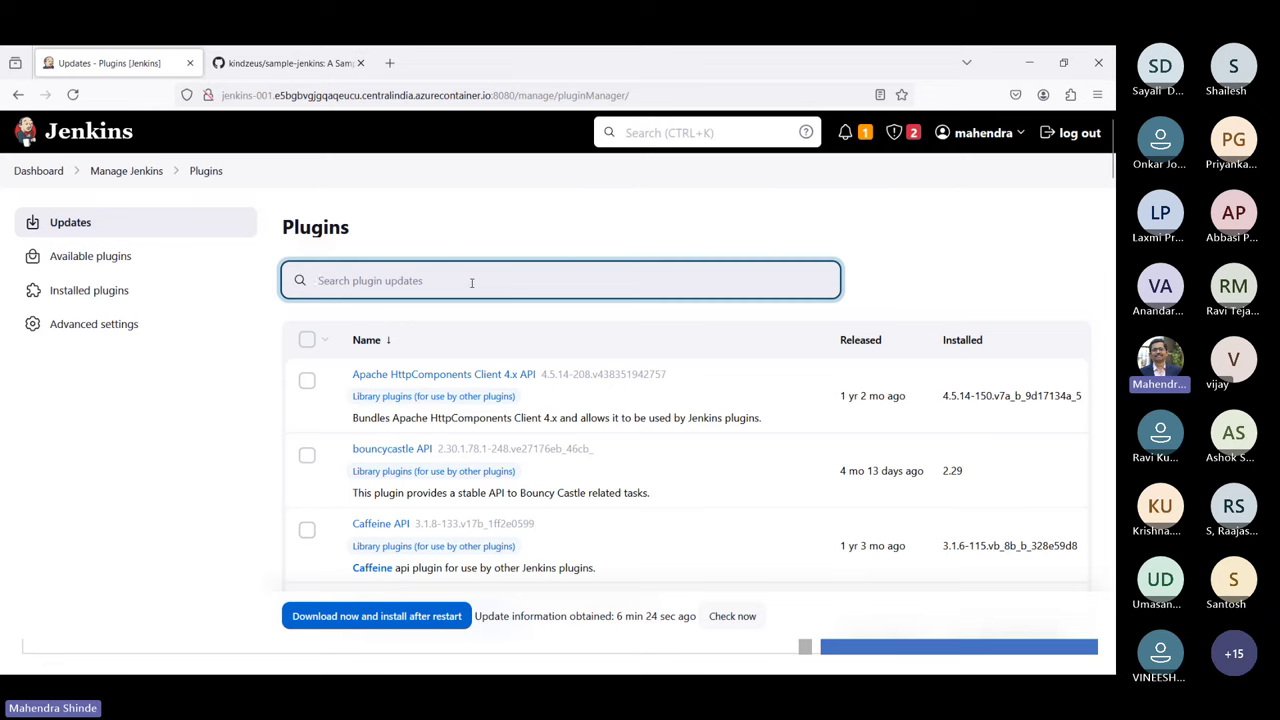
text(blueco)
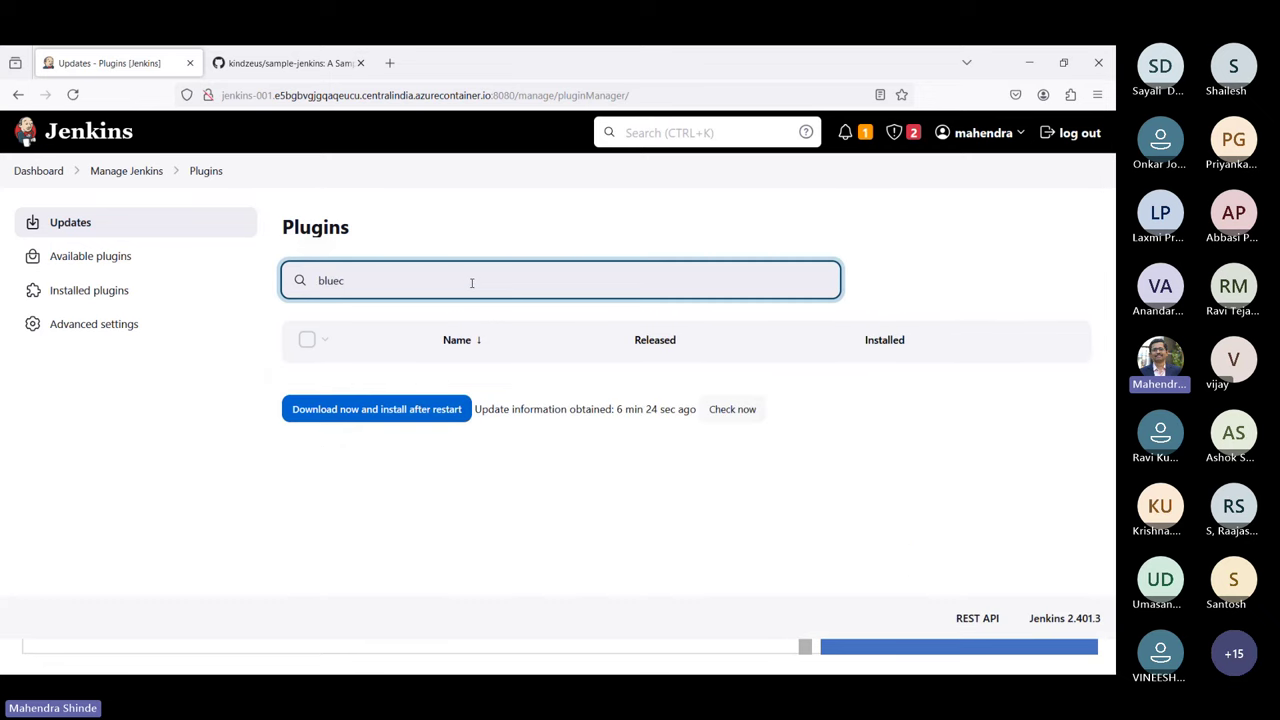
key(BackSpace)
text(ocean)
Step: Try loading Blue Ocean at the /blueocean and then /blue addresses
click(519, 95)
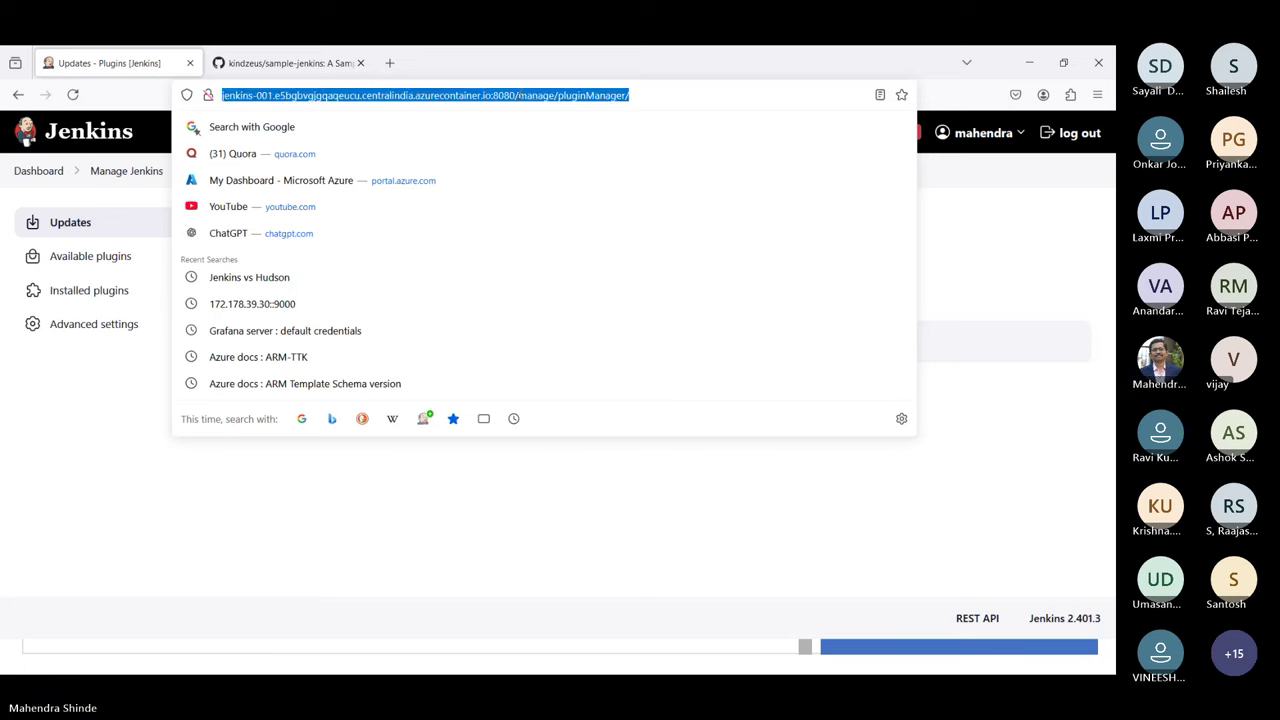
key(shift+End)
text(bl)
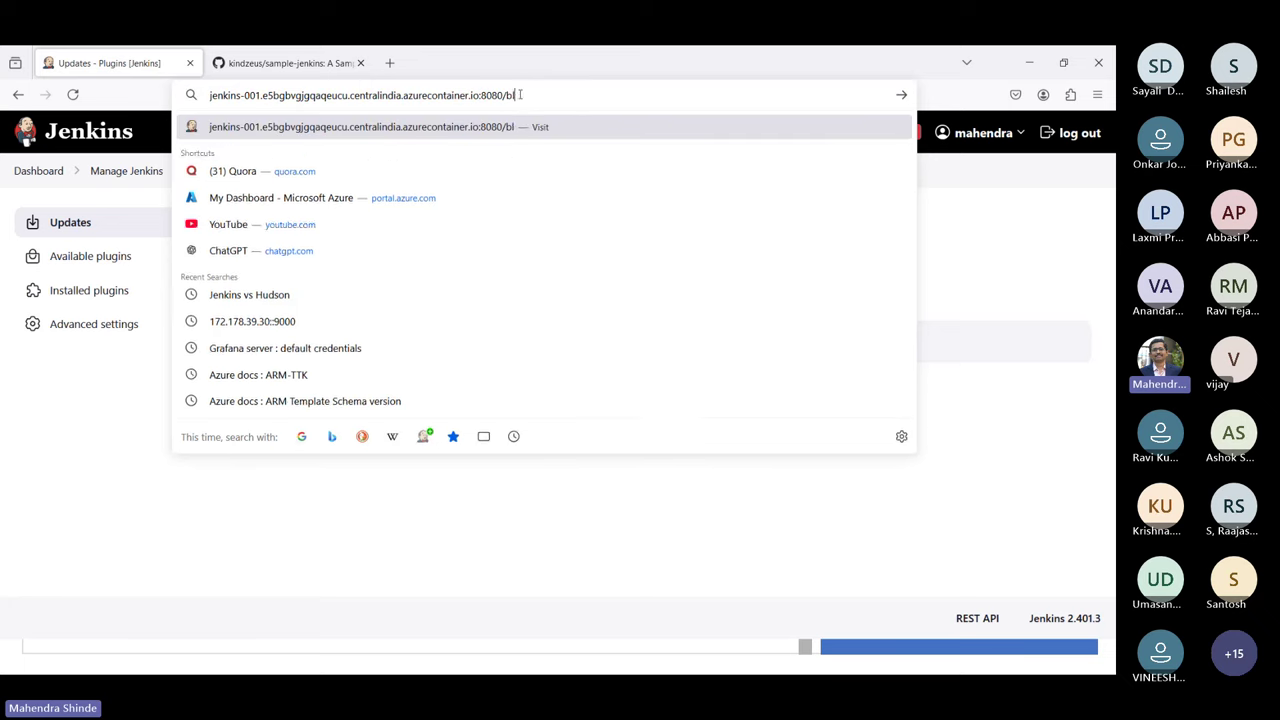
text(ueocean)
key(Return)
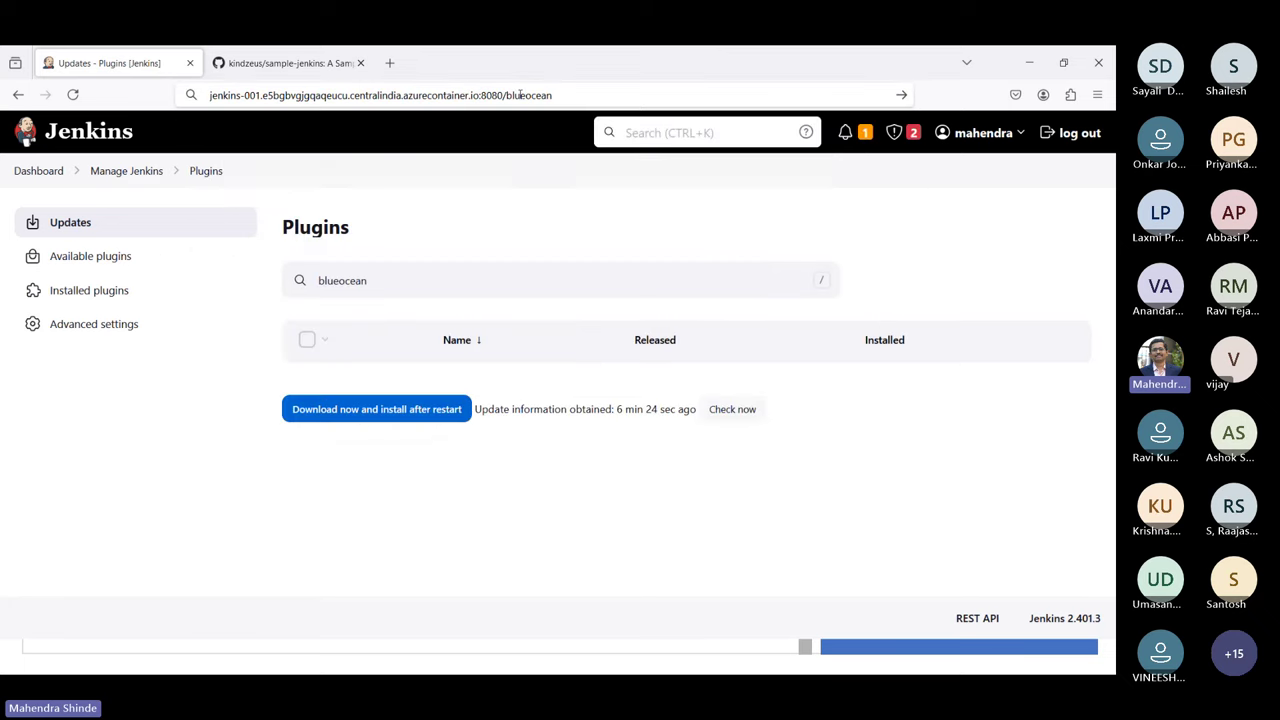
click(519, 95)
key(End)
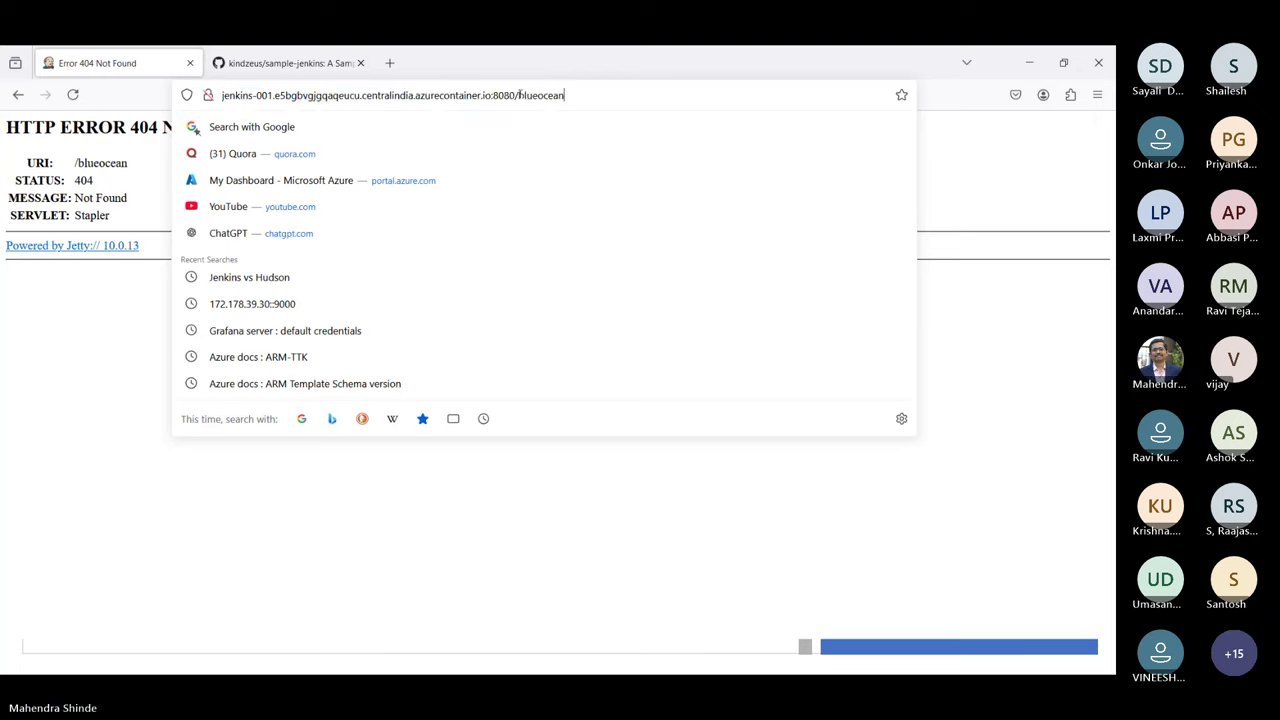
key(BackSpace)
key(BackSpace)
key(BackSpace)
key(BackSpace)
key(BackSpace)
key(Return)
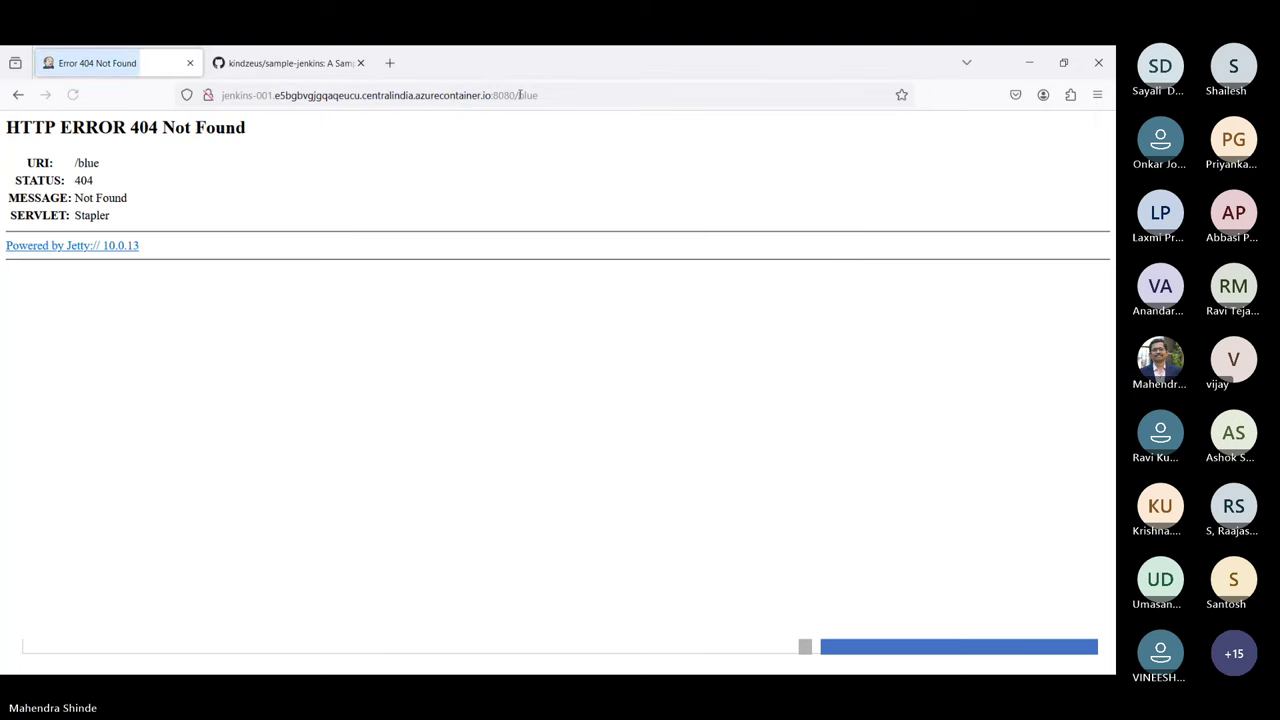
Step: Strip the /blue path and load the Jenkins base URL for the dashboard
click(519, 95)
key(End)
key(shift+Left)
key(shift+Left)
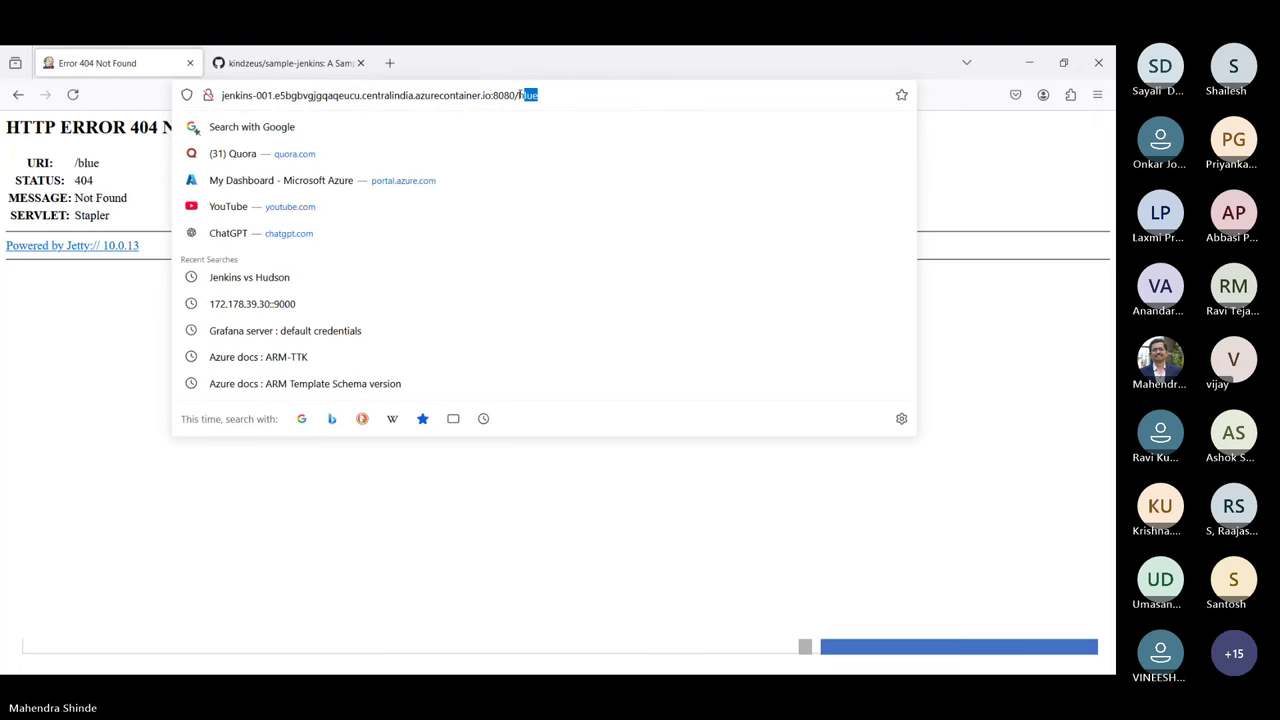
key(shift+Left)
key(shift+Left)
key(shift+Left)
key(BackSpace)
key(Return)
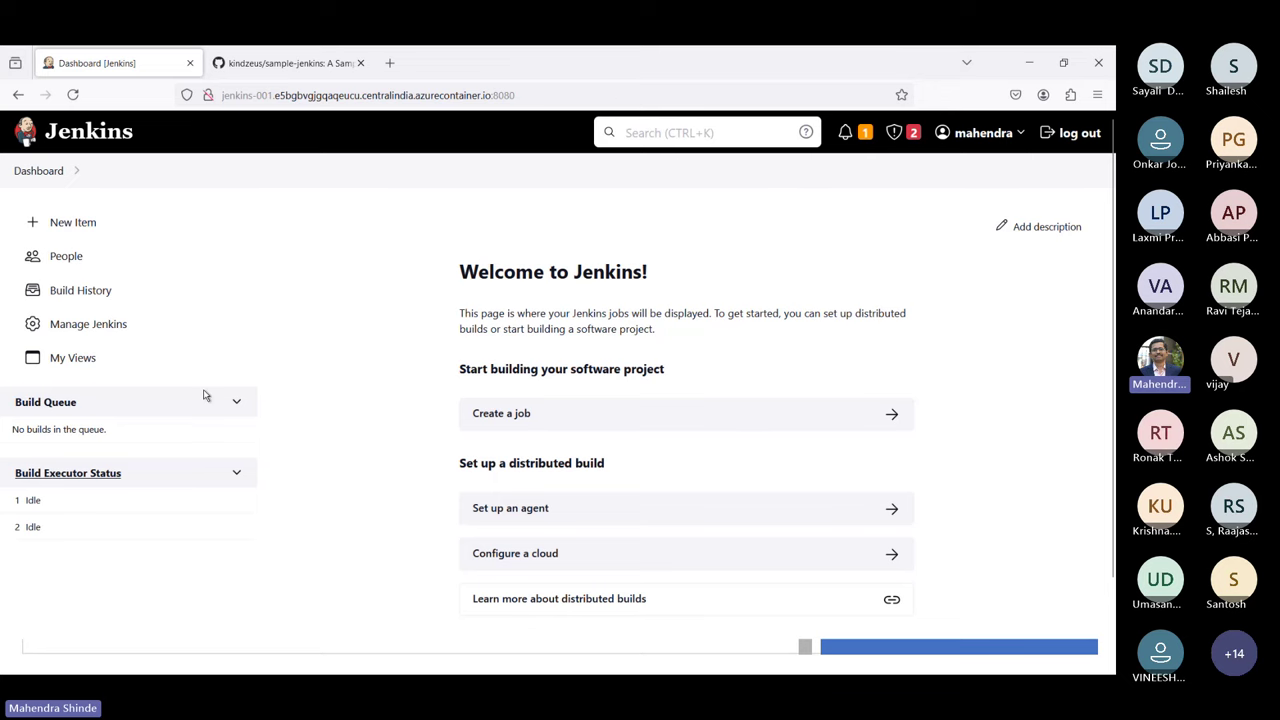
Step: Go to Manage Jenkins > Plugins > Available plugins and search for 'blue'
scroll(204, 395, down, 1)
click(104, 280)
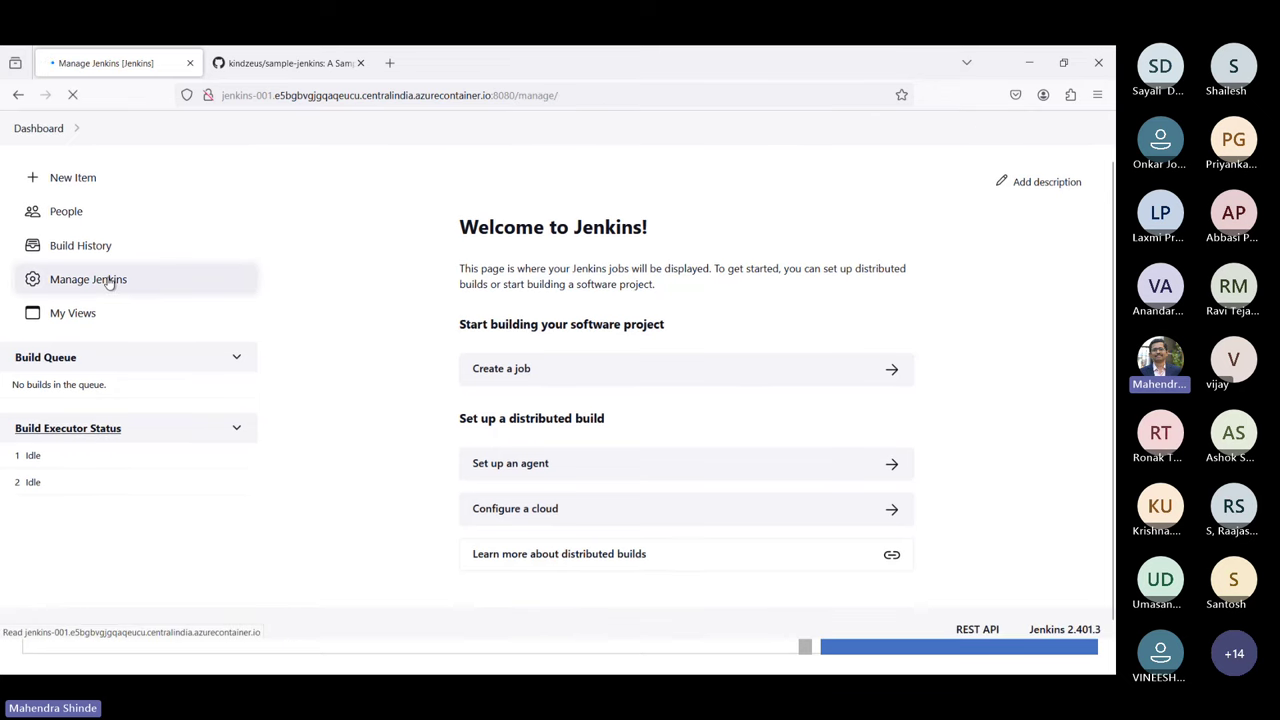
scroll(698, 500, down, 4)
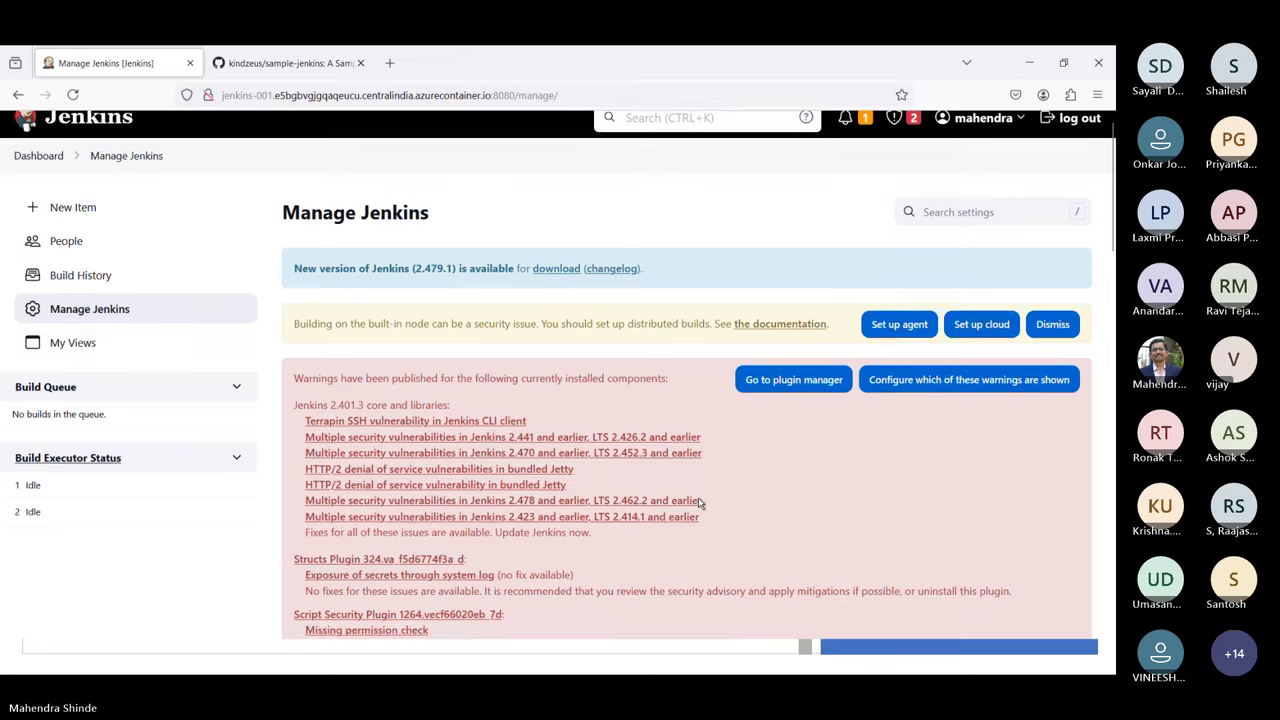
scroll(698, 503, down, 4)
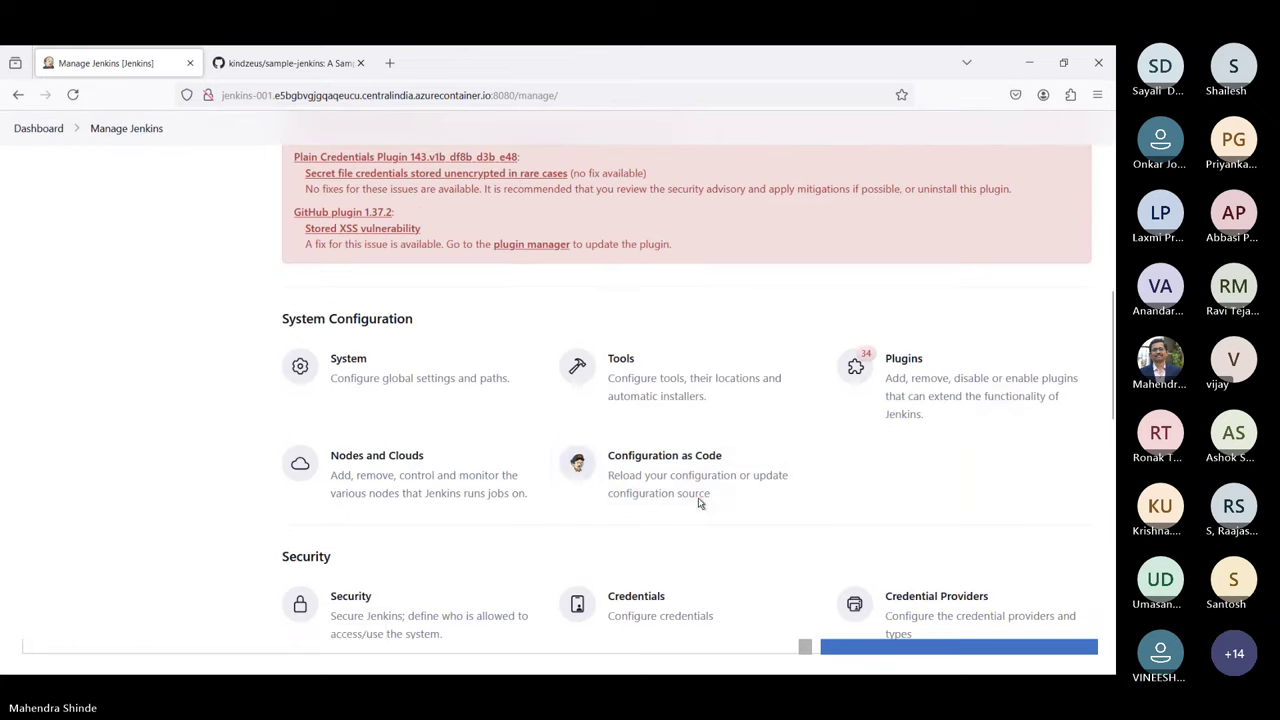
click(905, 373)
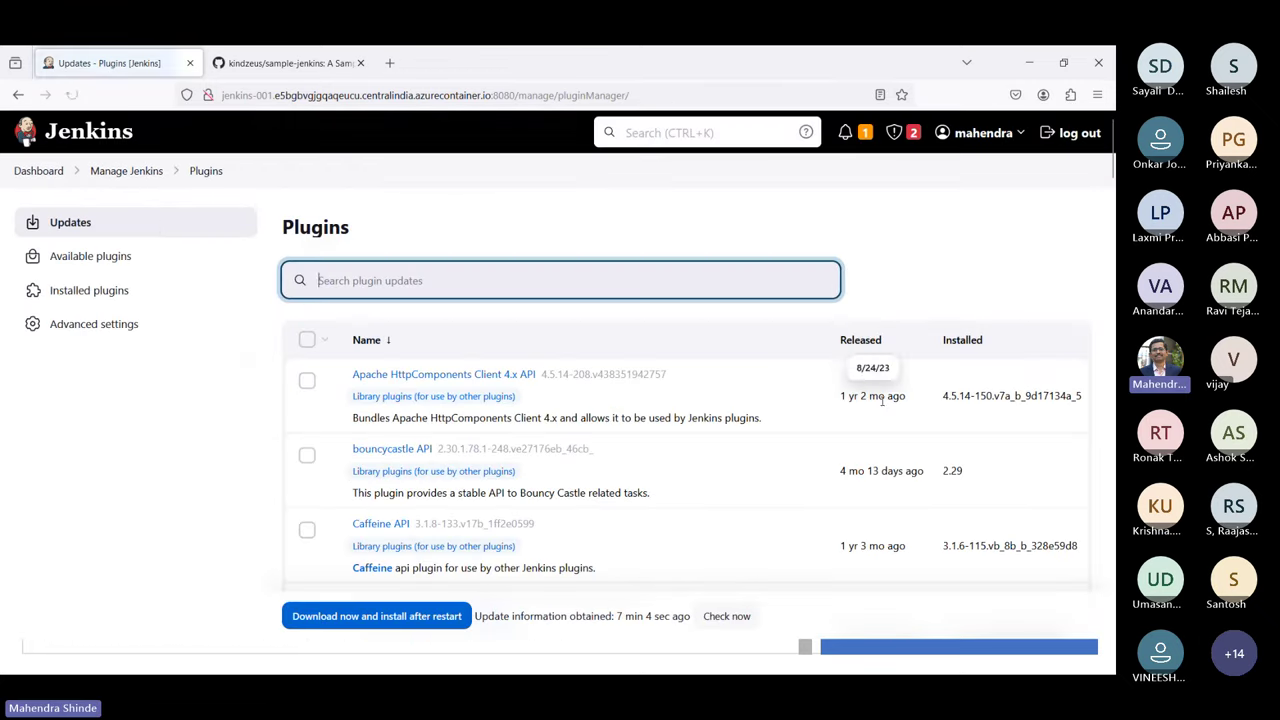
click(72, 258)
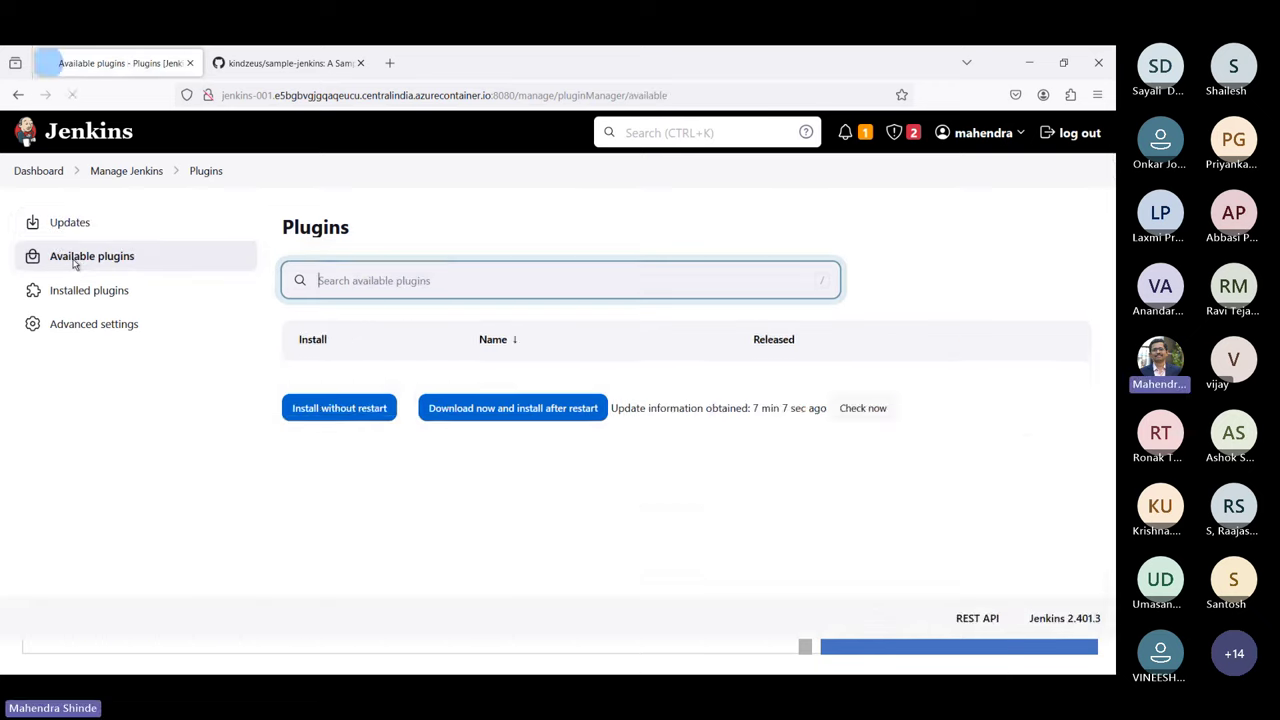
text(blue)
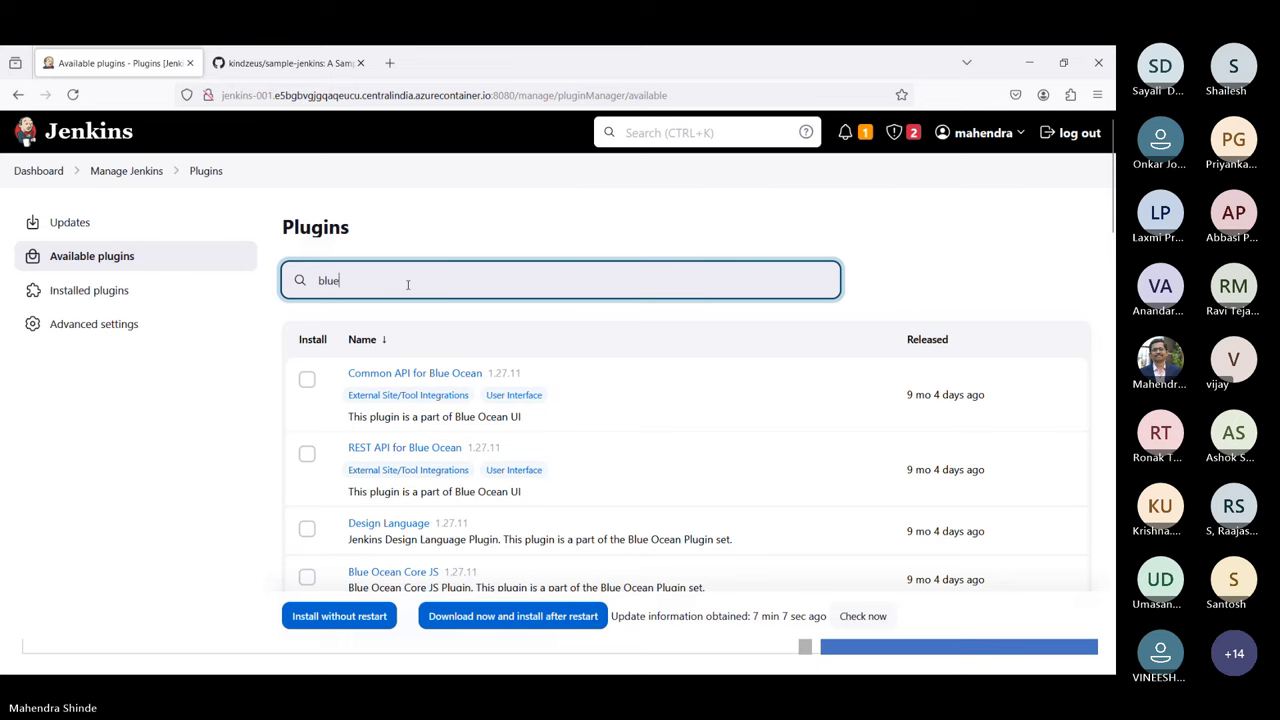
Step: Tick Dashboard for Blue Ocean, install without restart, and go back after the 403 error
scroll(371, 578, down, 1)
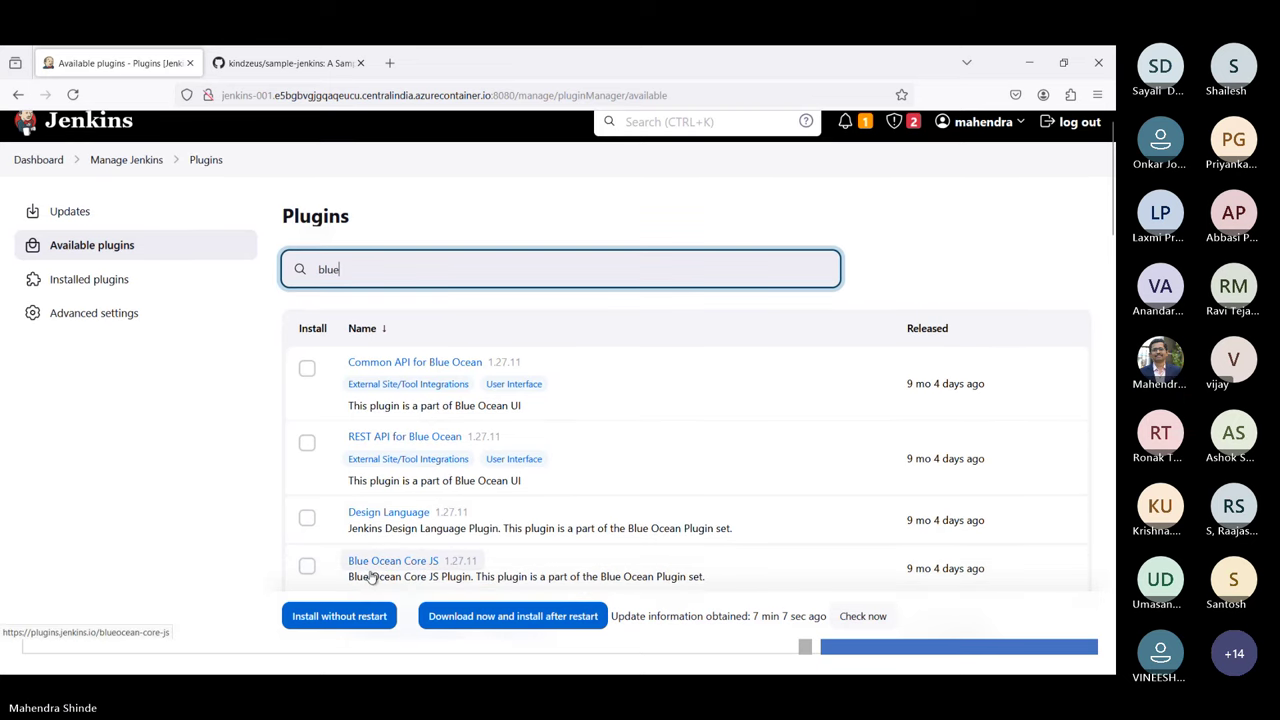
scroll(371, 578, down, 3)
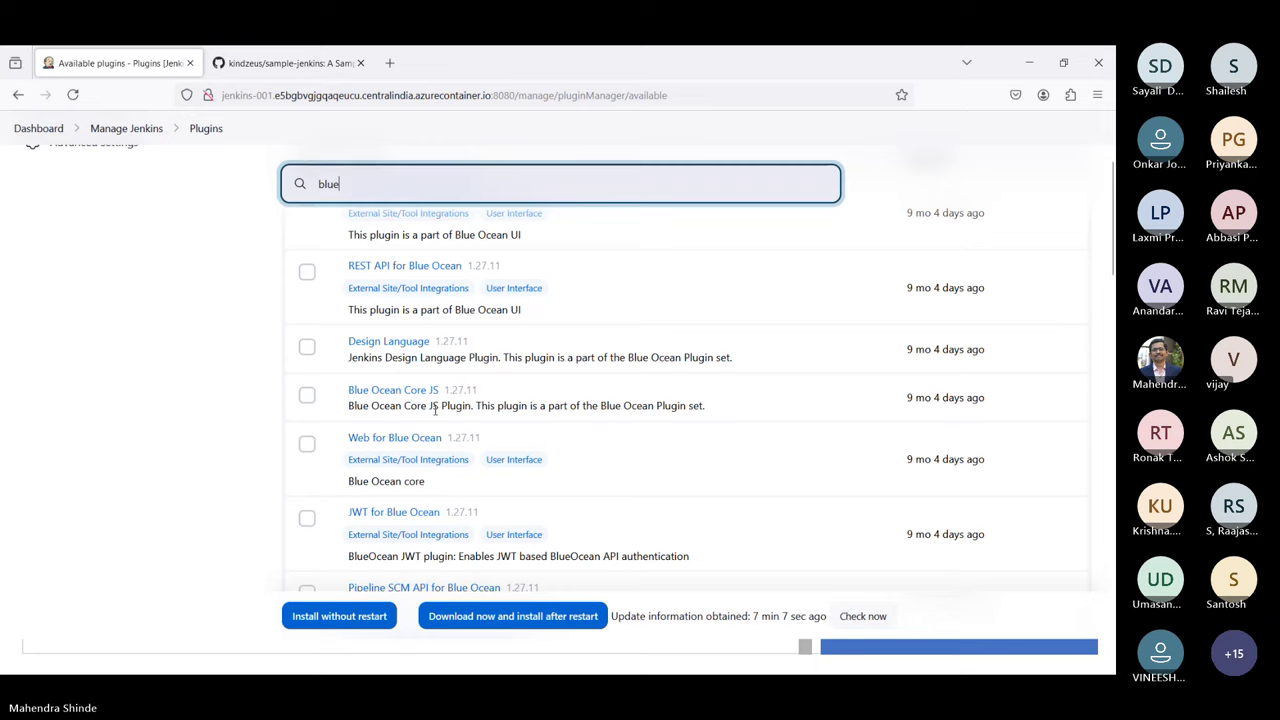
scroll(435, 408, down, 5)
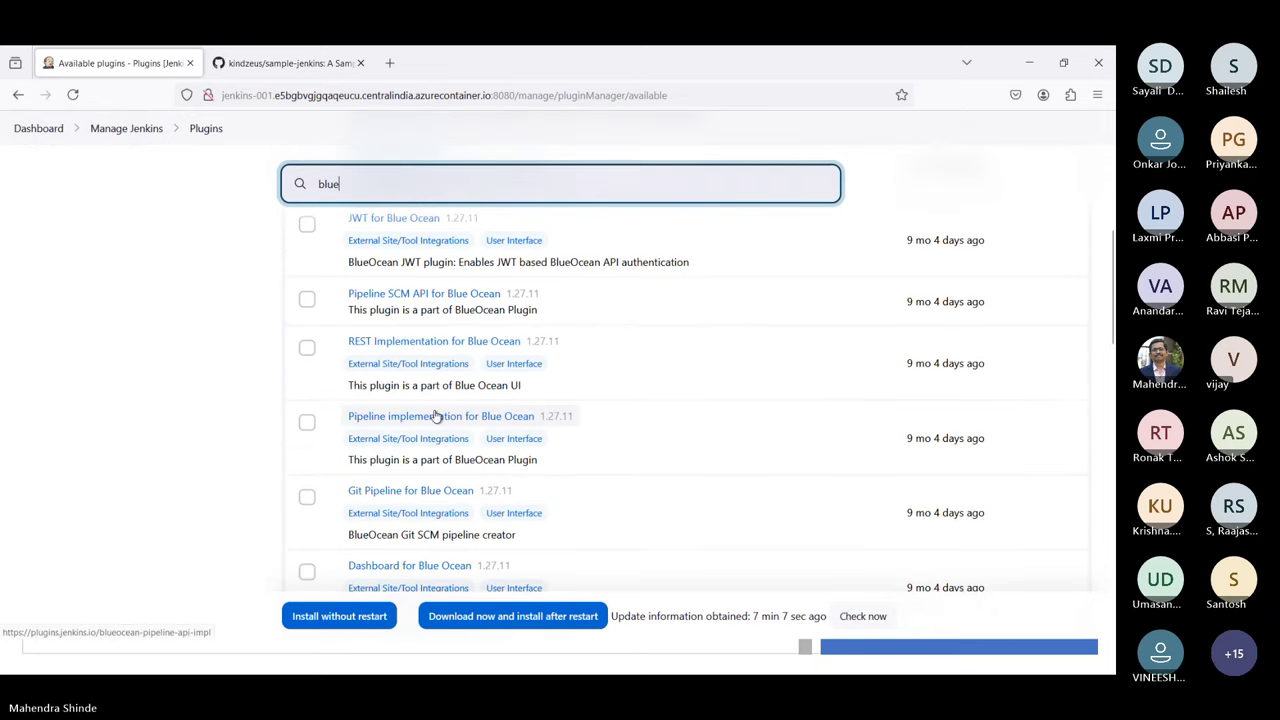
scroll(435, 415, down, 5)
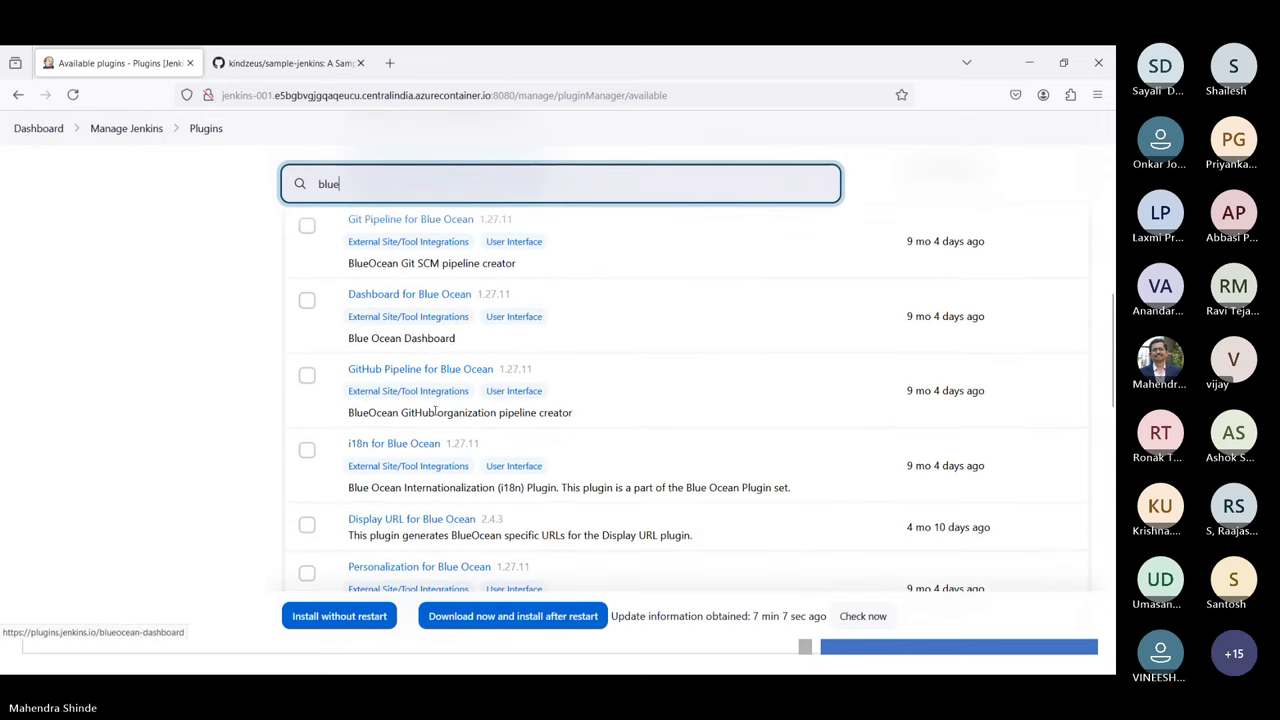
click(307, 302)
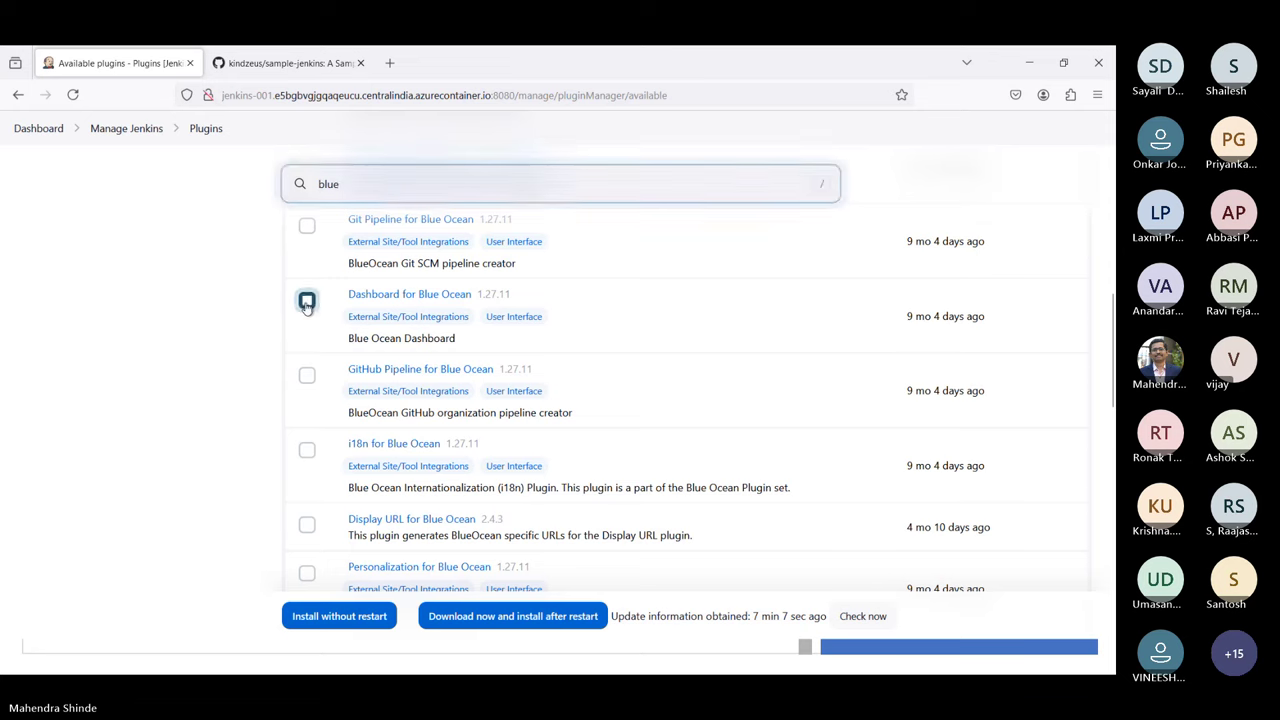
click(336, 616)
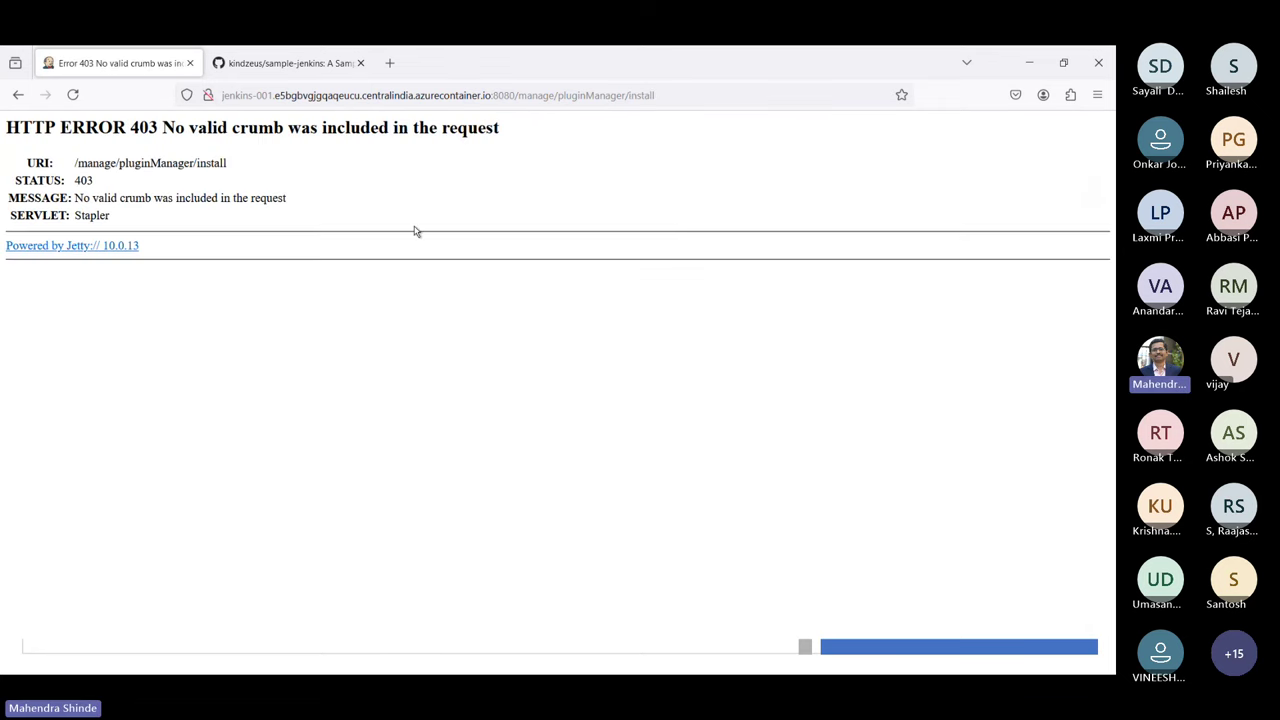
click(18, 95)
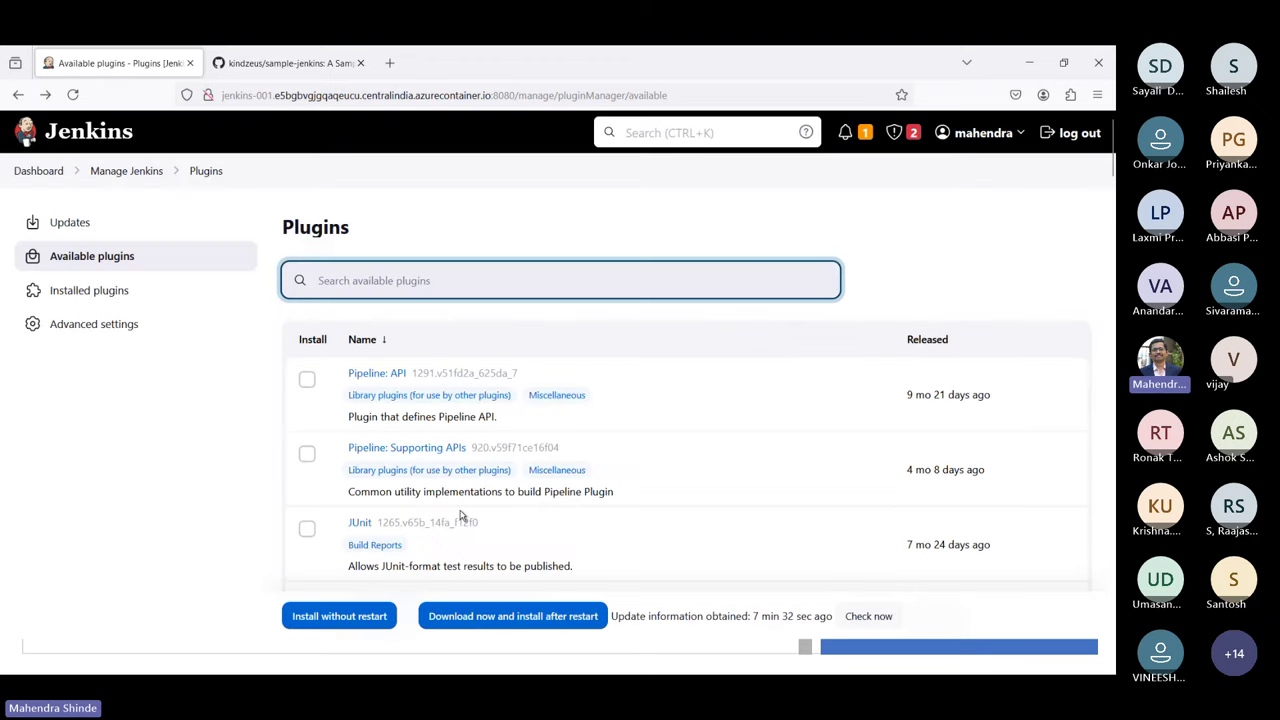
Step: Search 'pipelines', tick Pipeline As YAML (Incubated) and start its installation
scroll(476, 495, down, 3)
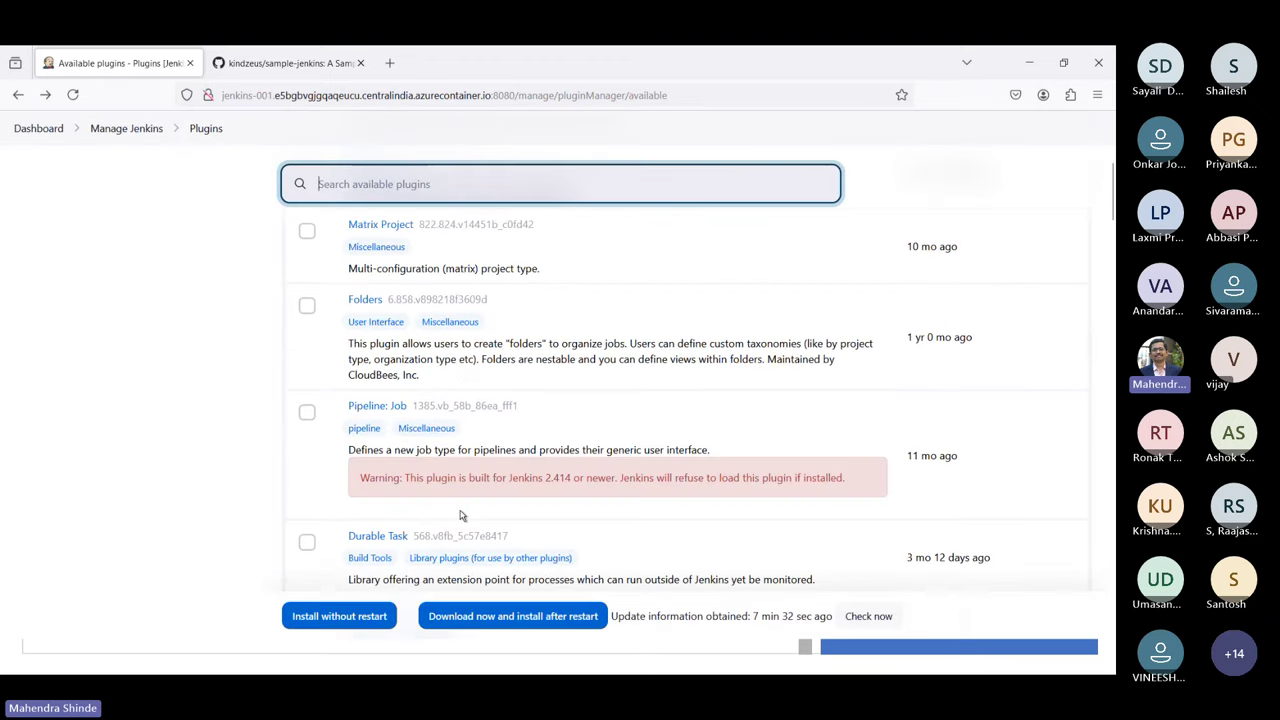
scroll(462, 516, down, 3)
scroll(462, 516, down, 3)
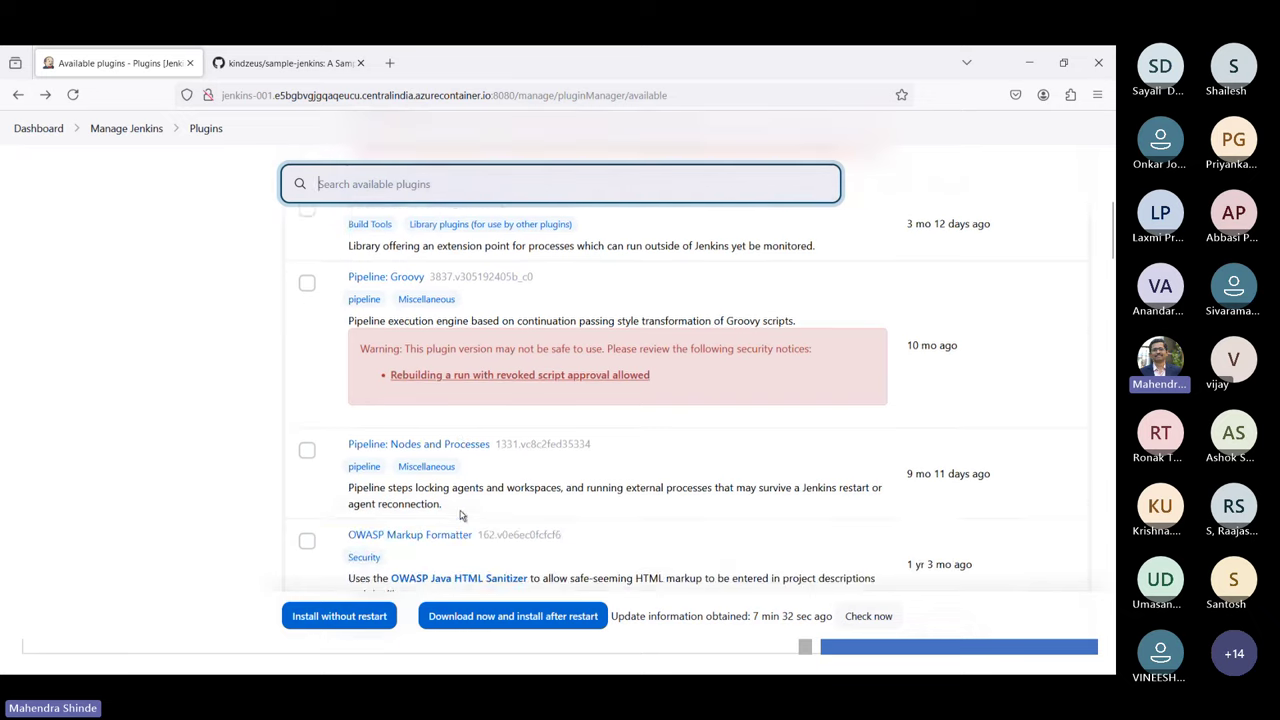
scroll(462, 516, down, 1)
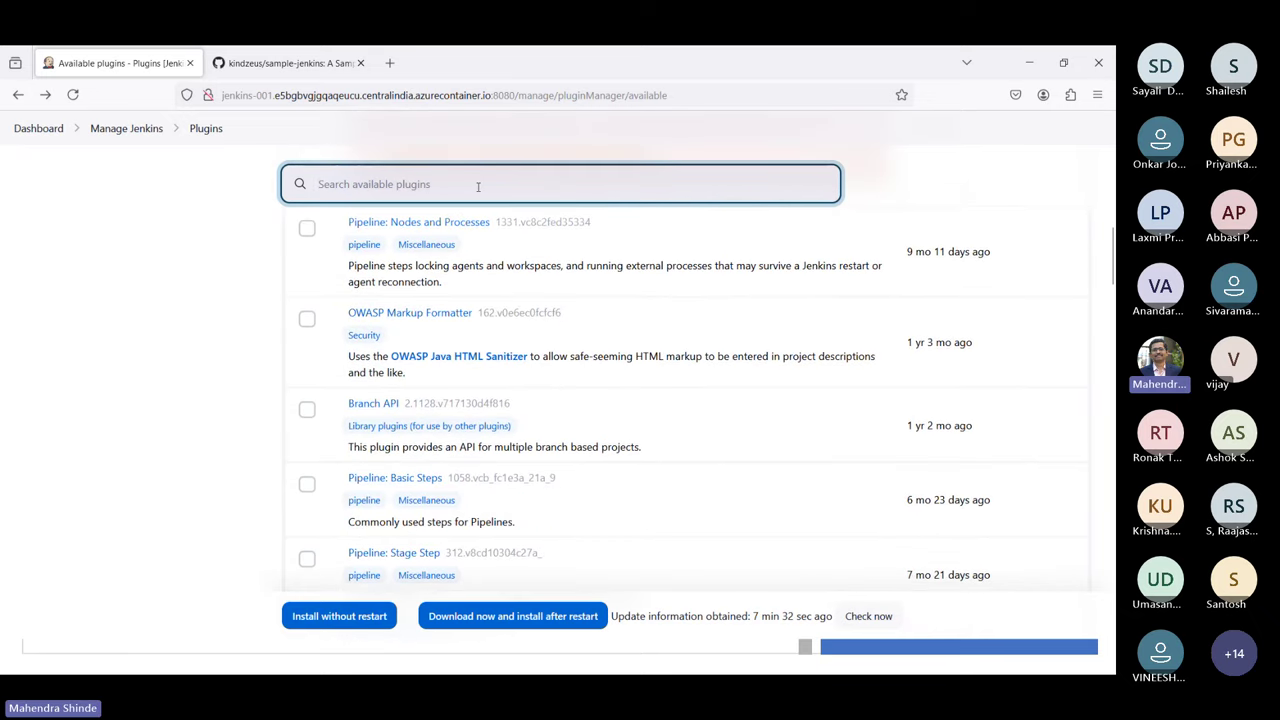
text(pipelines)
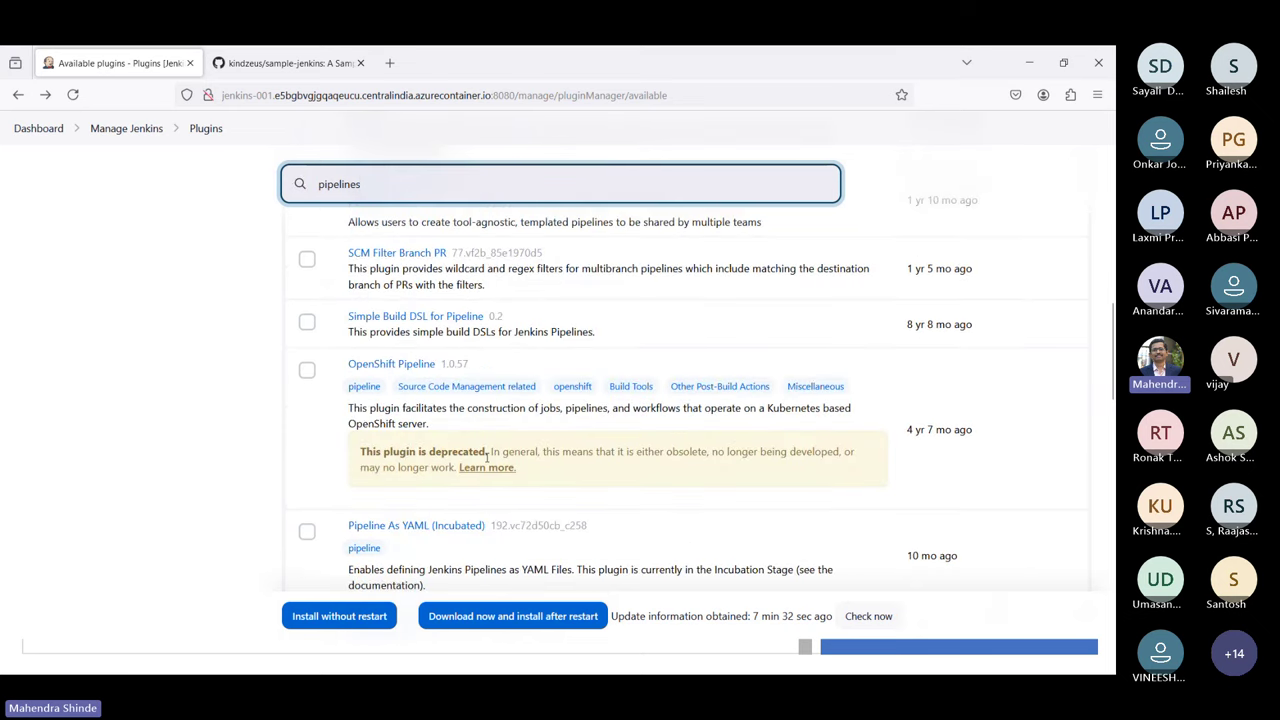
scroll(487, 460, down, 2)
scroll(487, 462, down, 2)
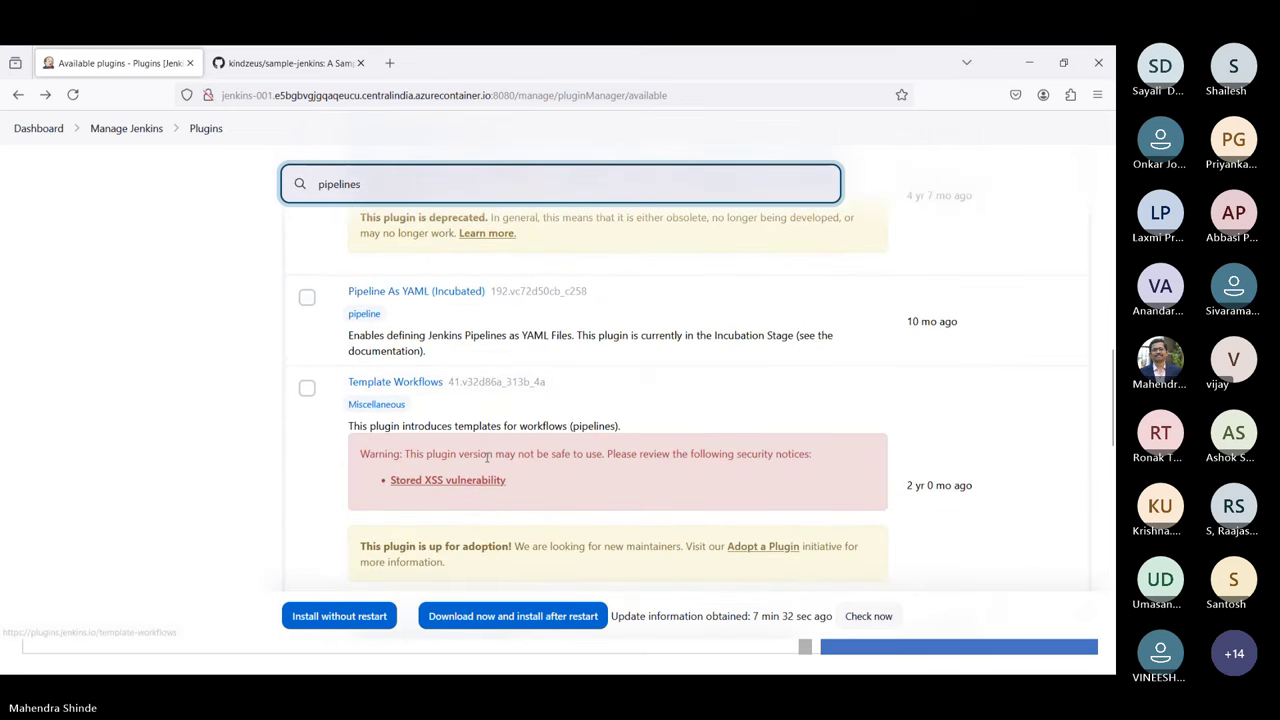
scroll(487, 459, up, 1)
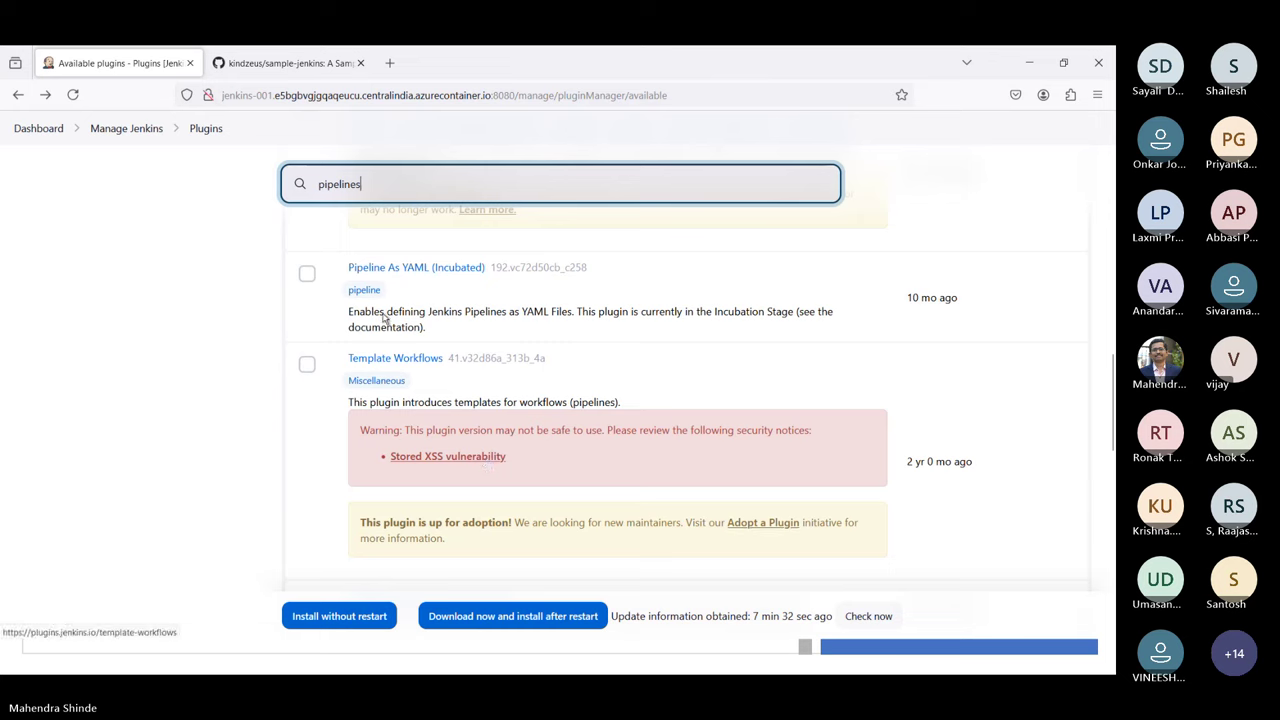
click(306, 274)
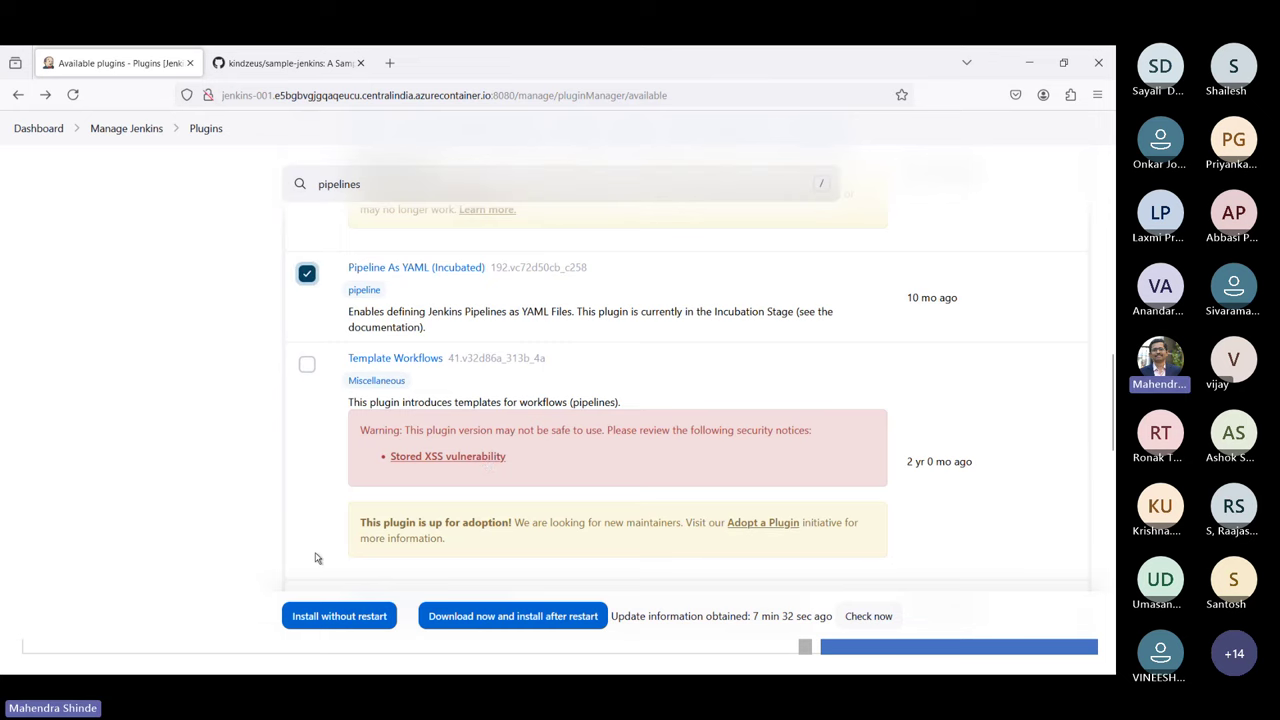
click(325, 615)
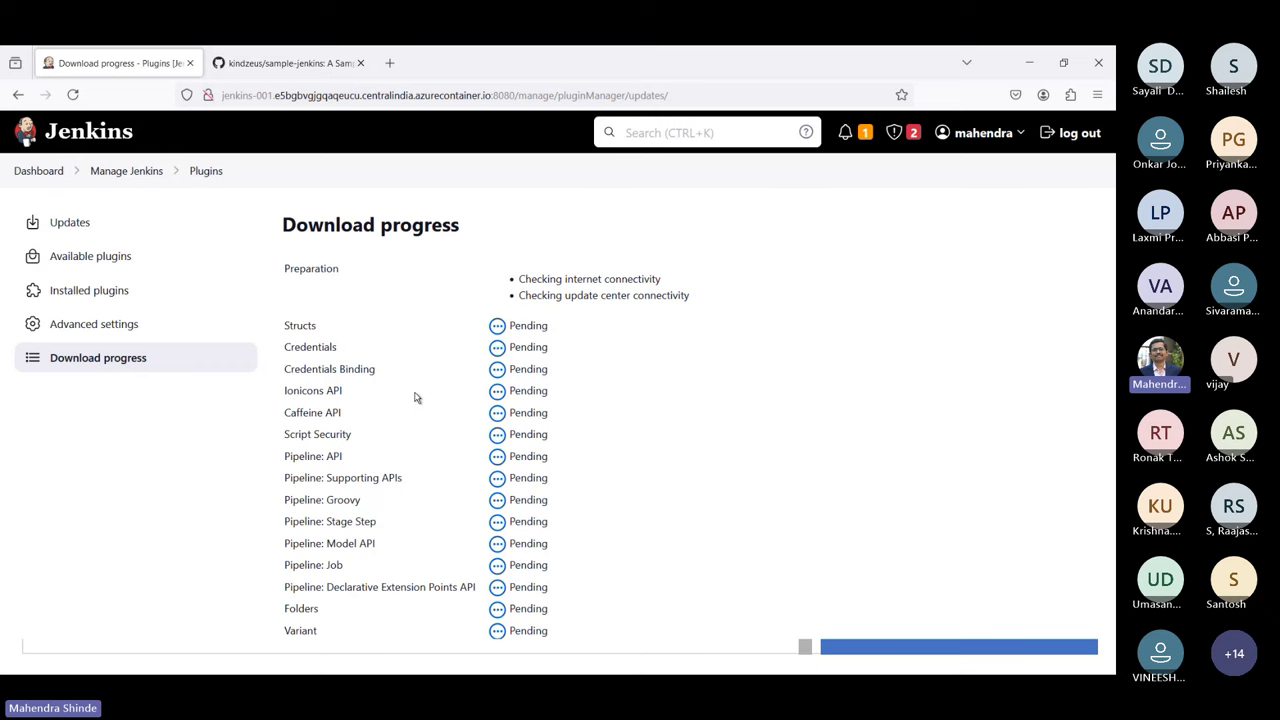
Step: Request a restart after installation, then return to the Jenkins root dashboard via the address bar
scroll(416, 398, down, 7)
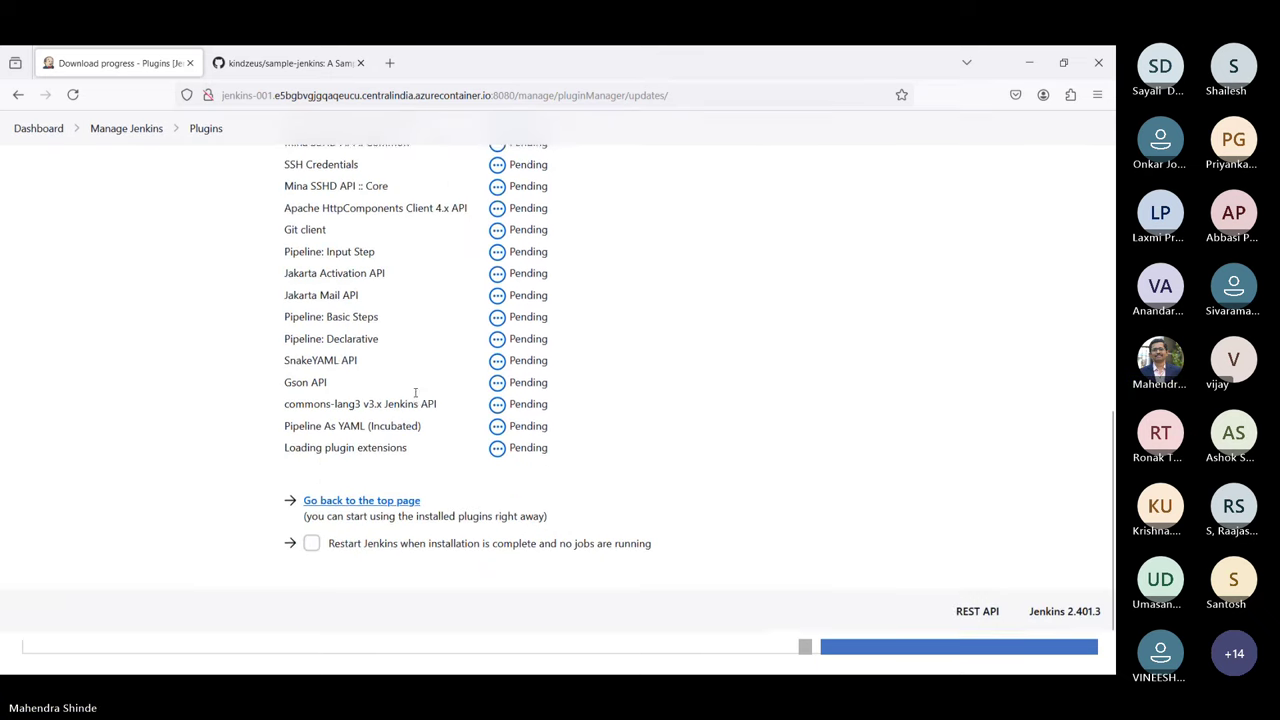
click(310, 551)
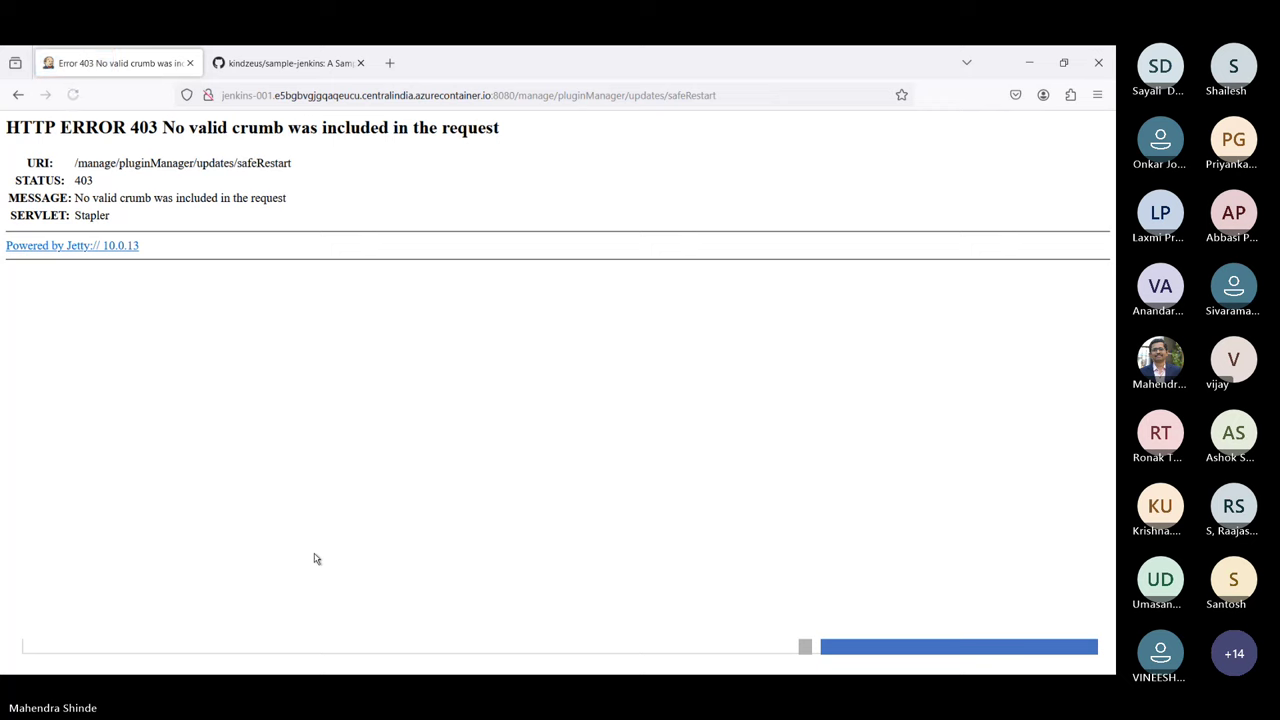
click(520, 97)
click(518, 96)
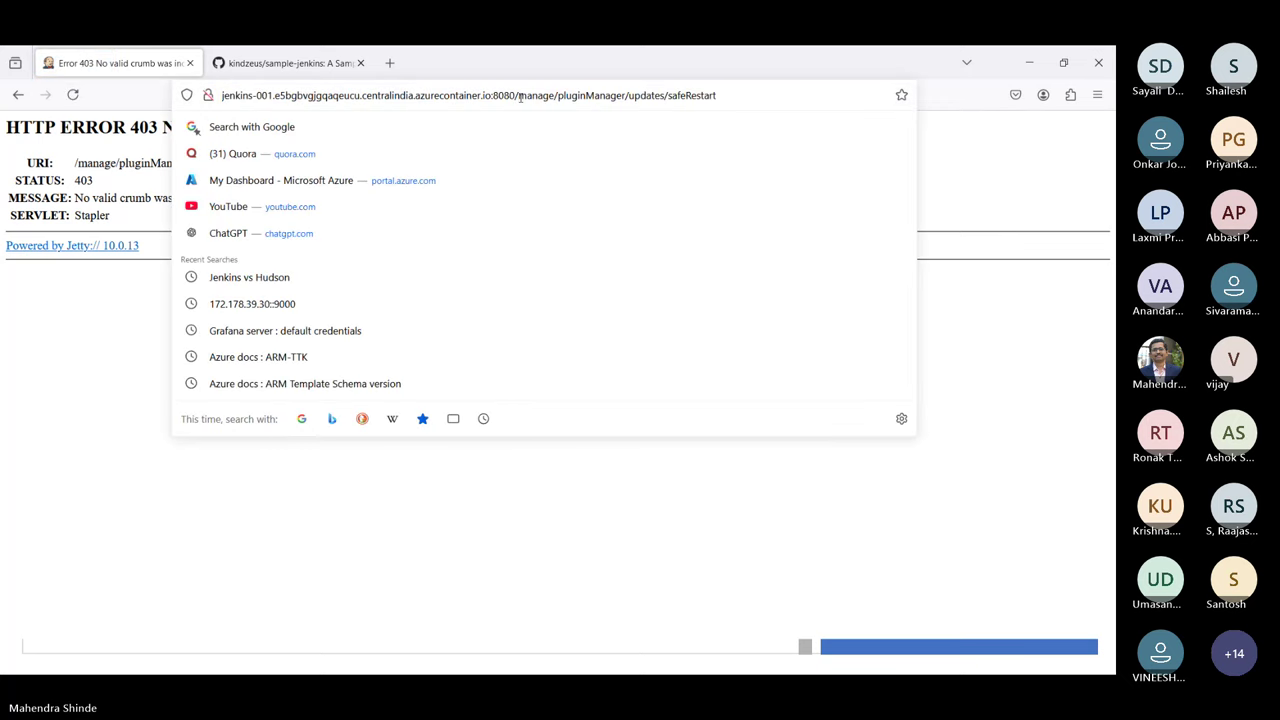
drag(520, 97, 716, 96)
key(BackSpace)
key(Return)
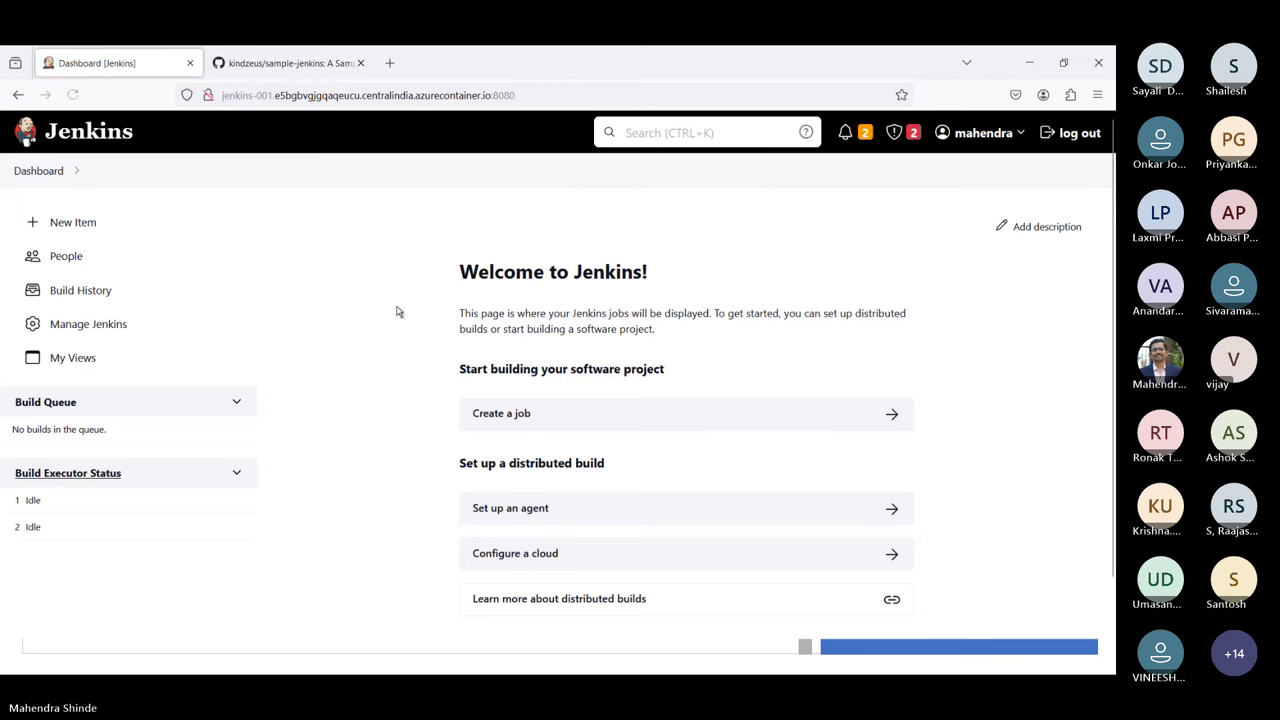
Step: Read the dependency errors and security warnings on Manage Jenkins, then open Build History
click(90, 326)
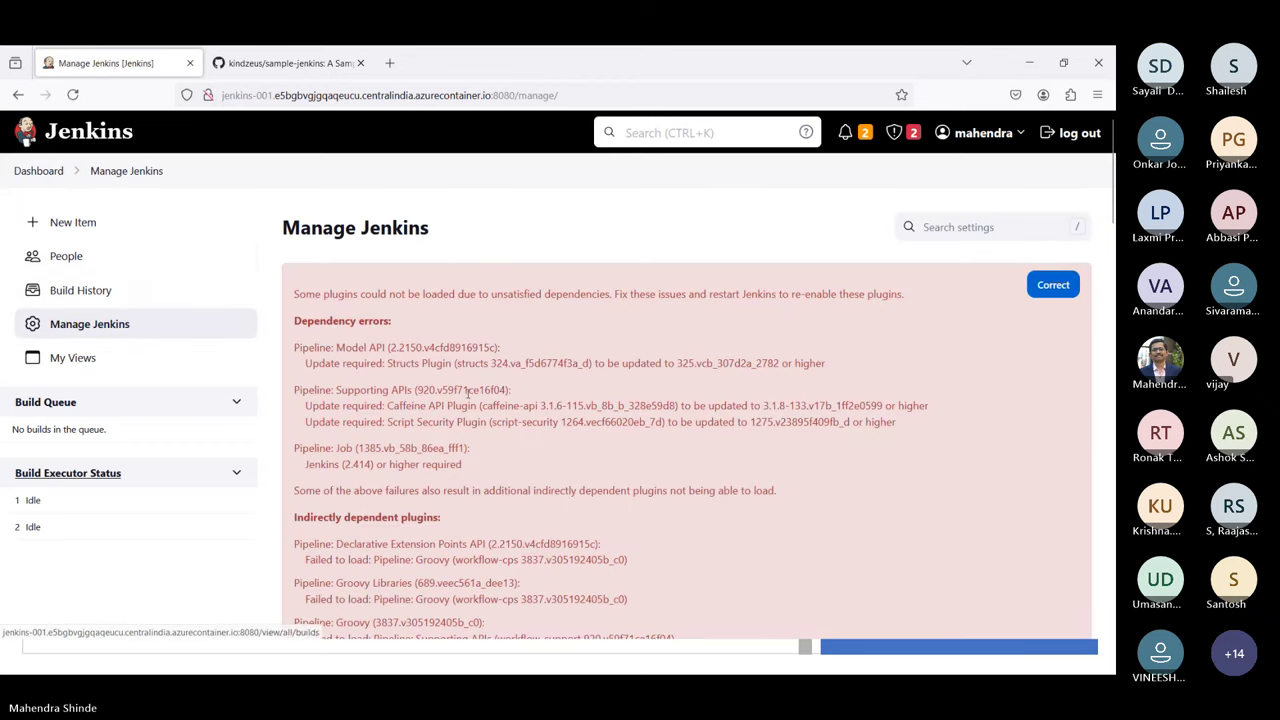
scroll(779, 363, down, 5)
scroll(779, 363, up, 4)
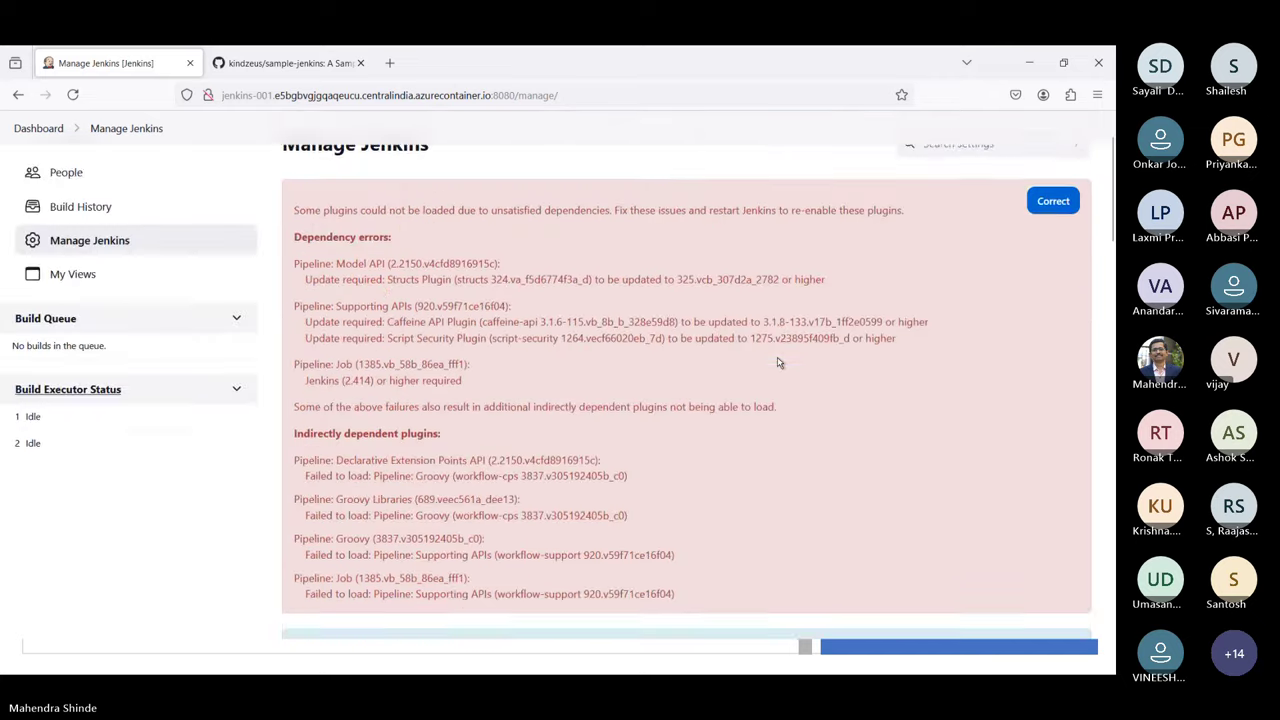
scroll(779, 363, up, 1)
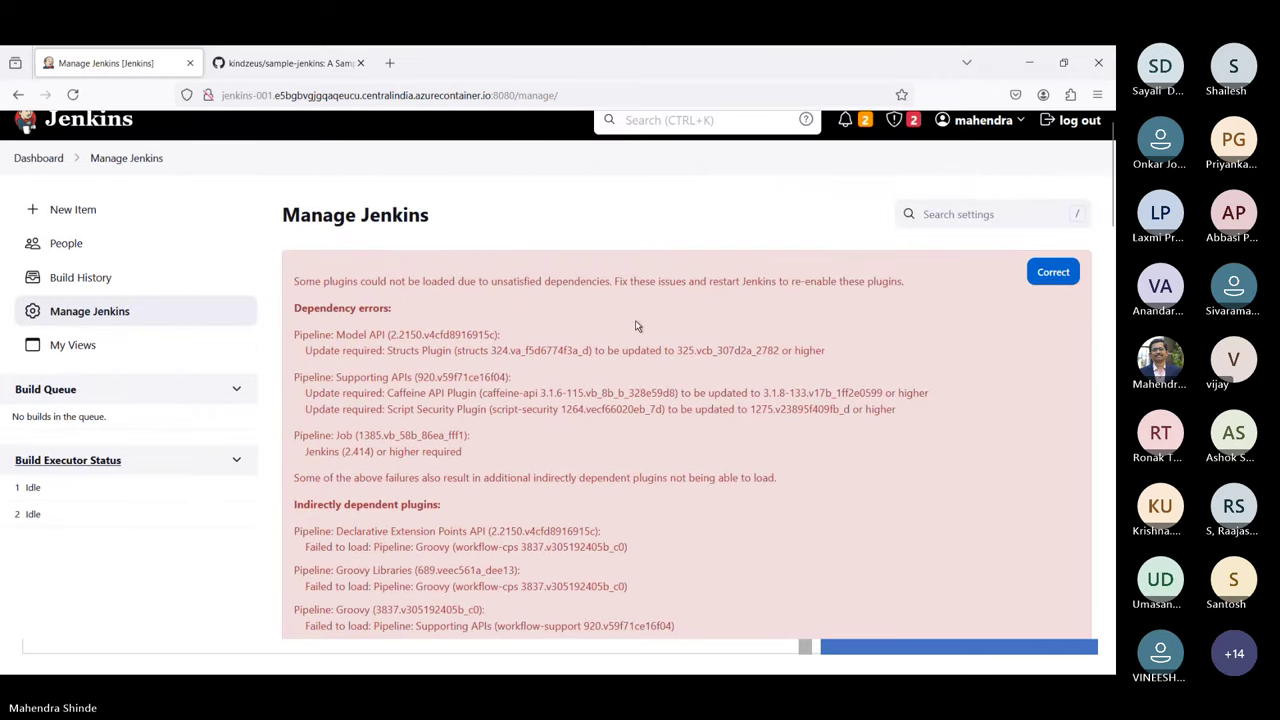
key(ctrl+plus)
key(ctrl+plus)
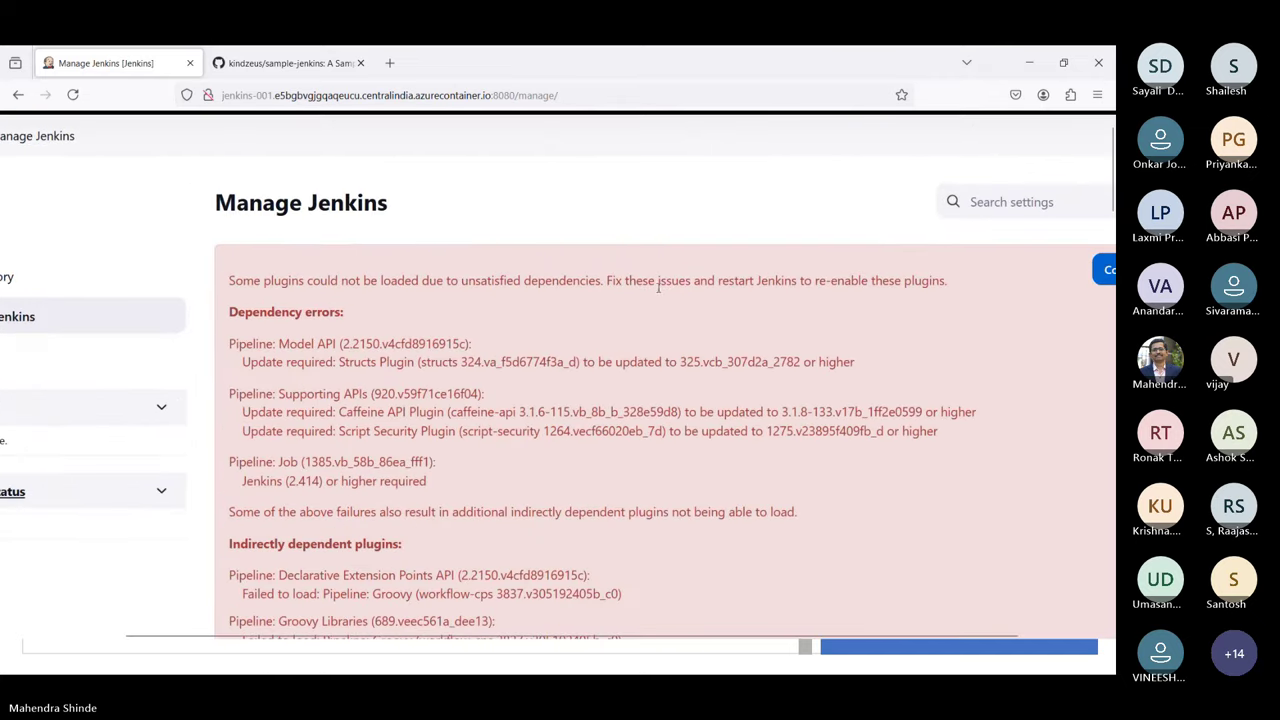
scroll(555, 415, down, 1)
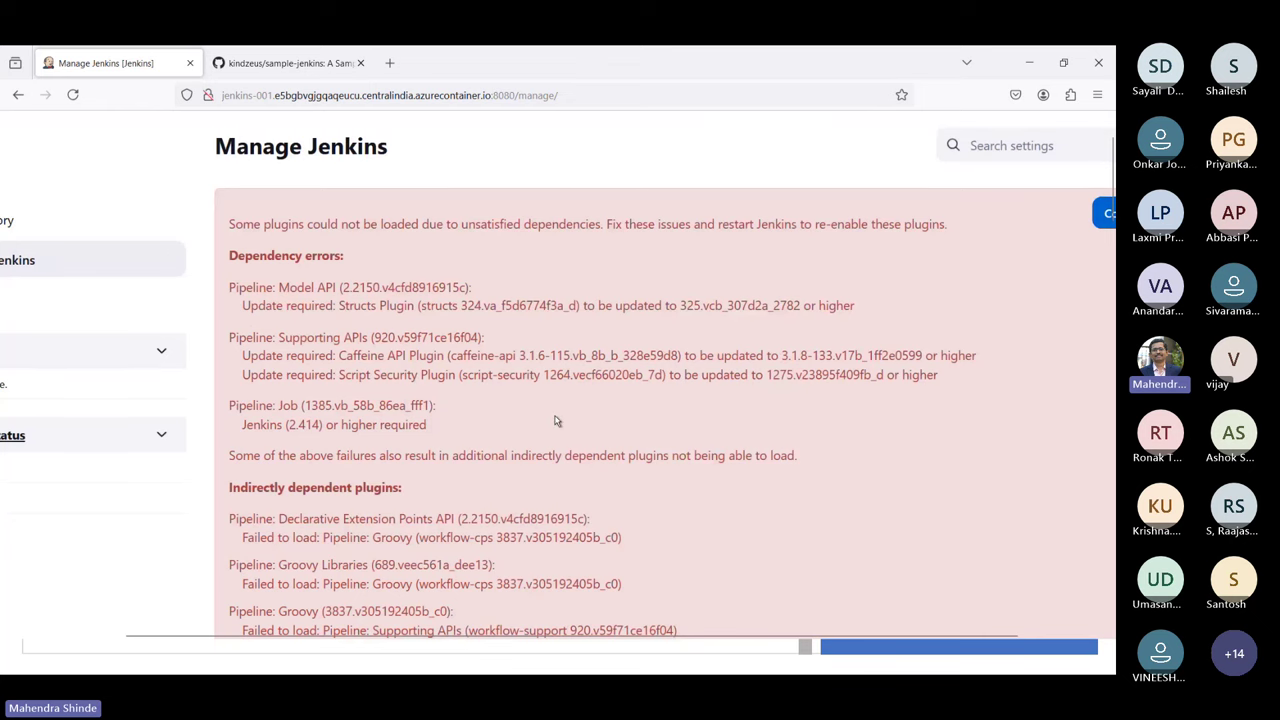
scroll(557, 421, up, 2)
key(ctrl+minus)
key(ctrl+minus)
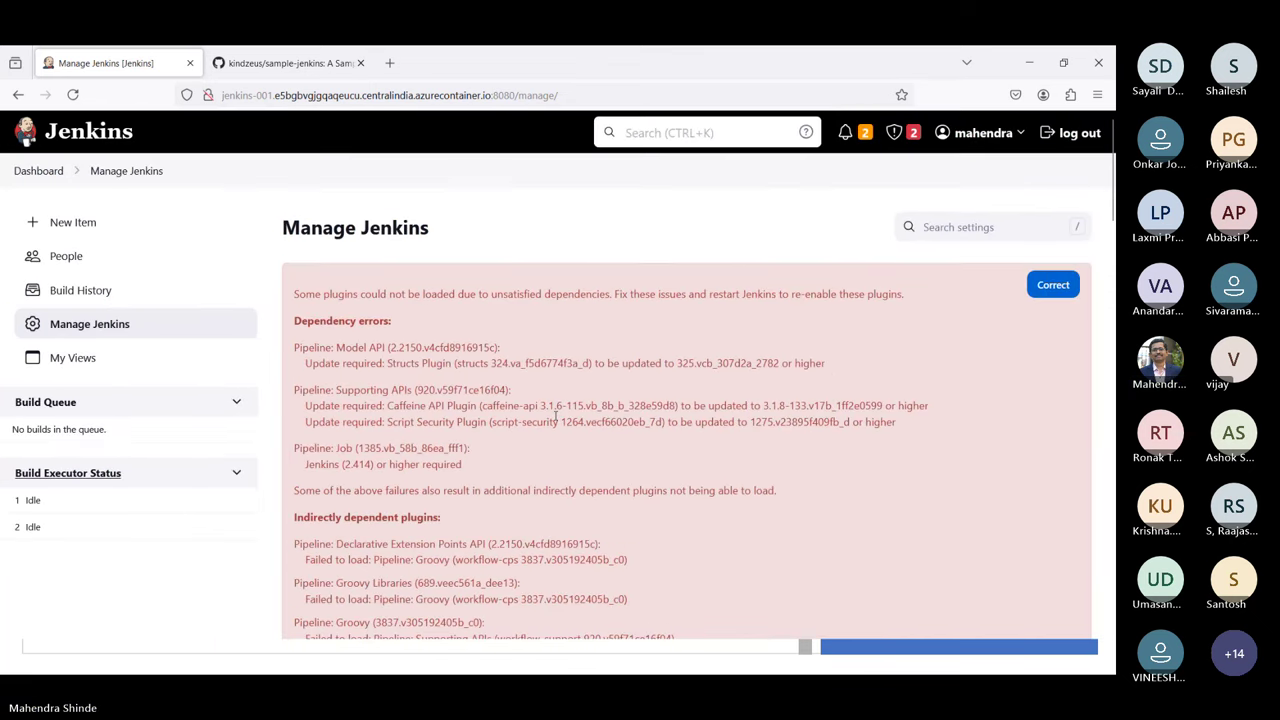
scroll(555, 415, down, 10)
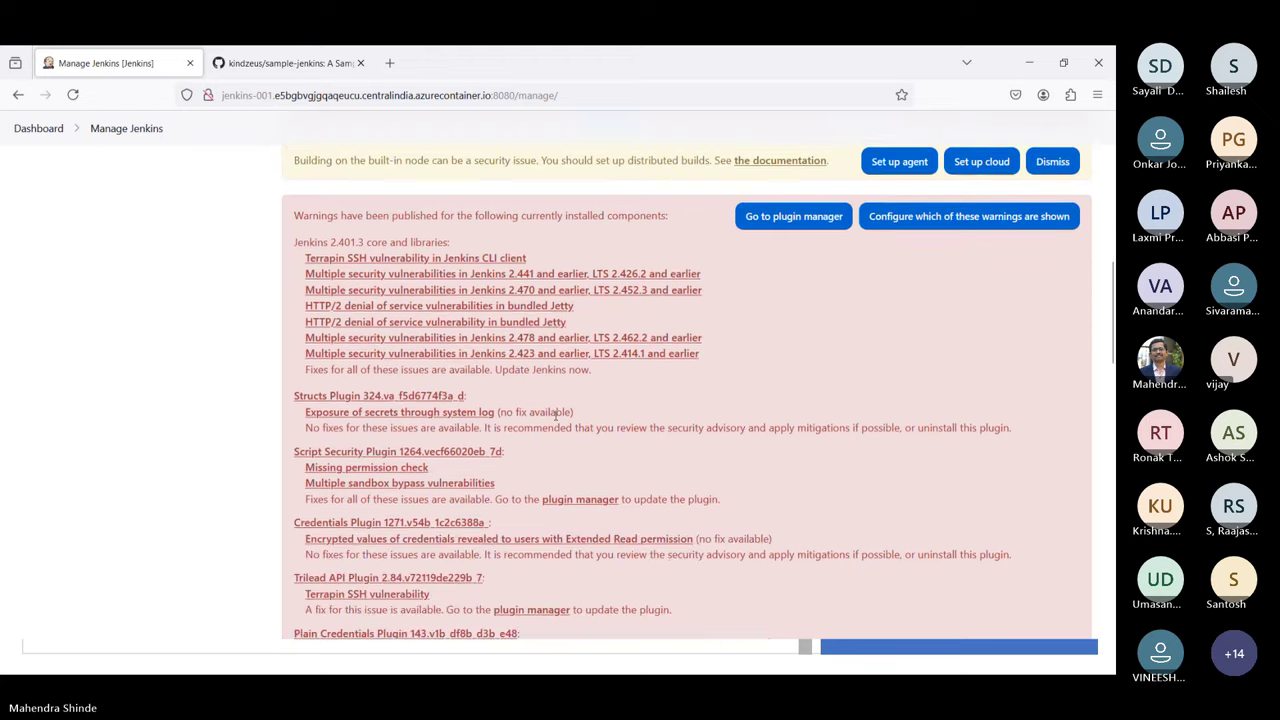
scroll(556, 415, up, 10)
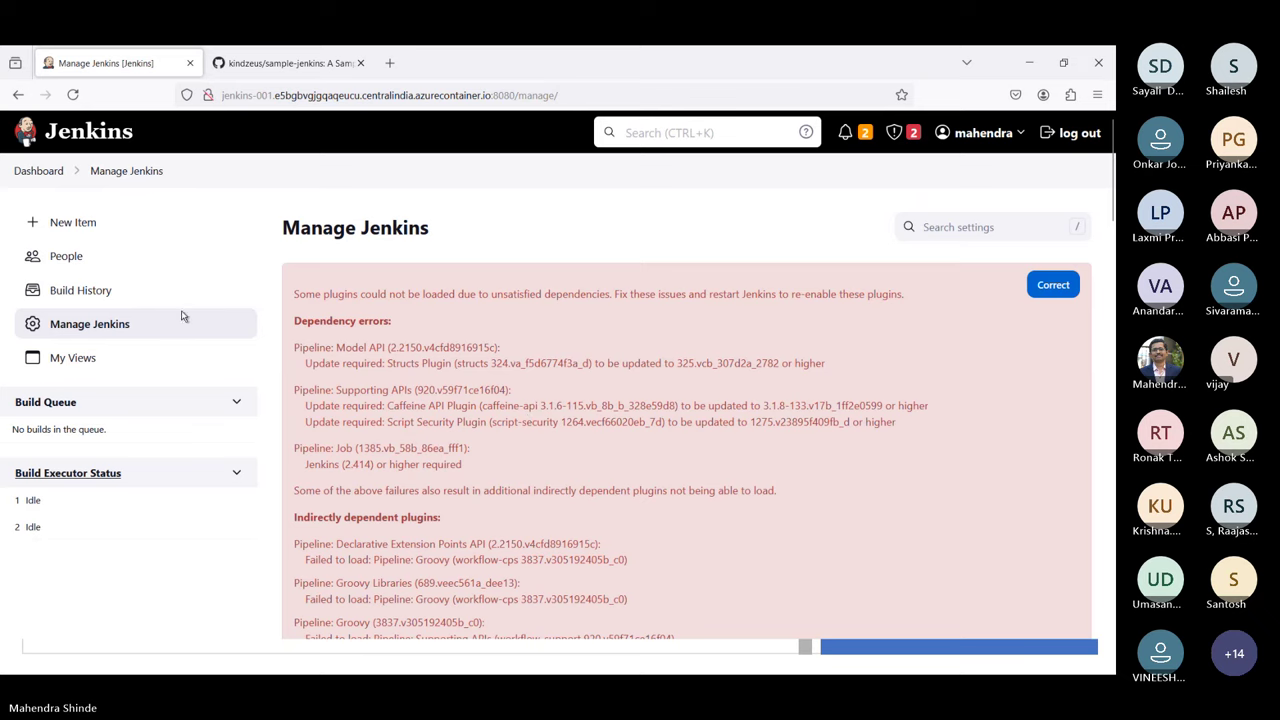
click(154, 295)
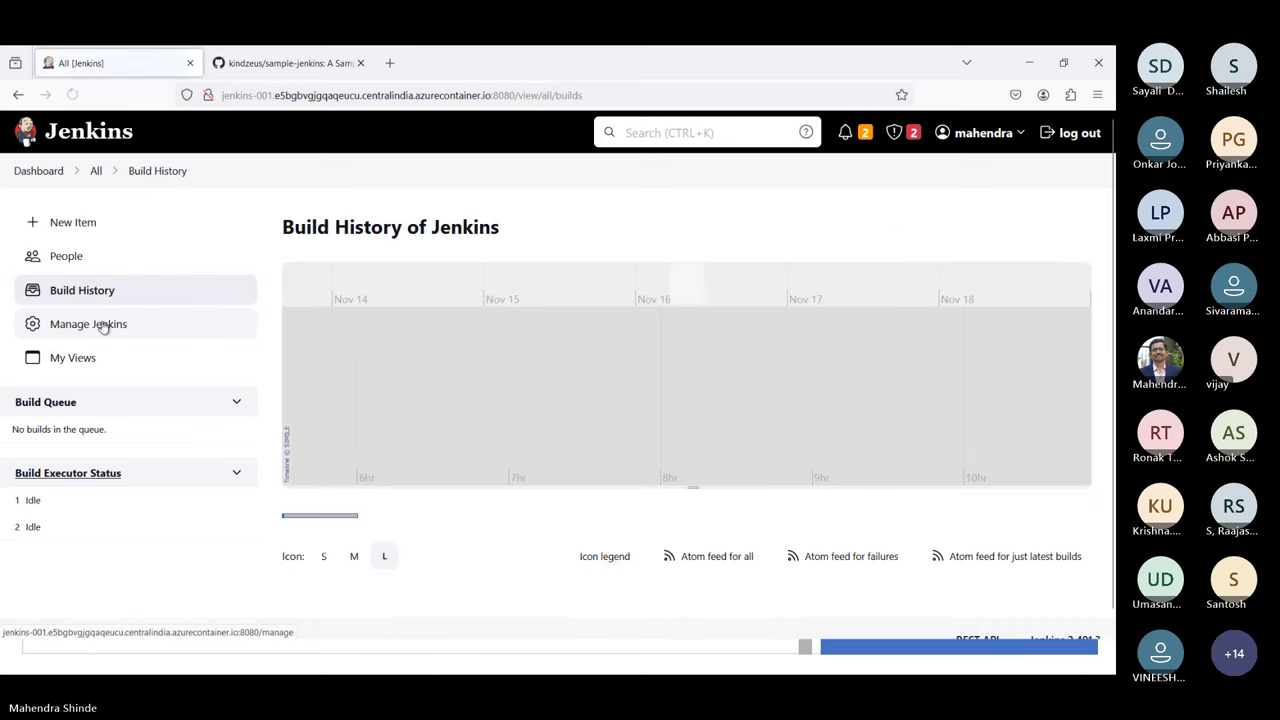
Step: Use Correct on the Manage Jenkins dependency-errors banner to preselect fixing plugin updates
click(105, 325)
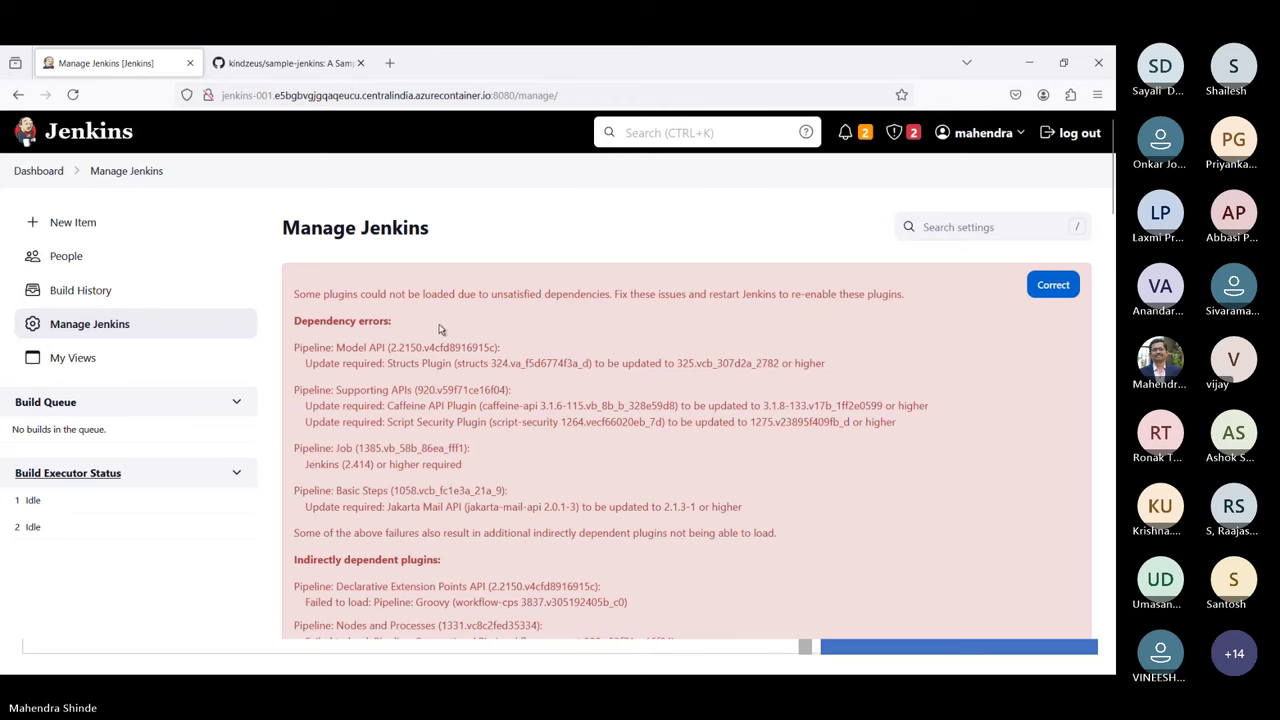
click(1045, 287)
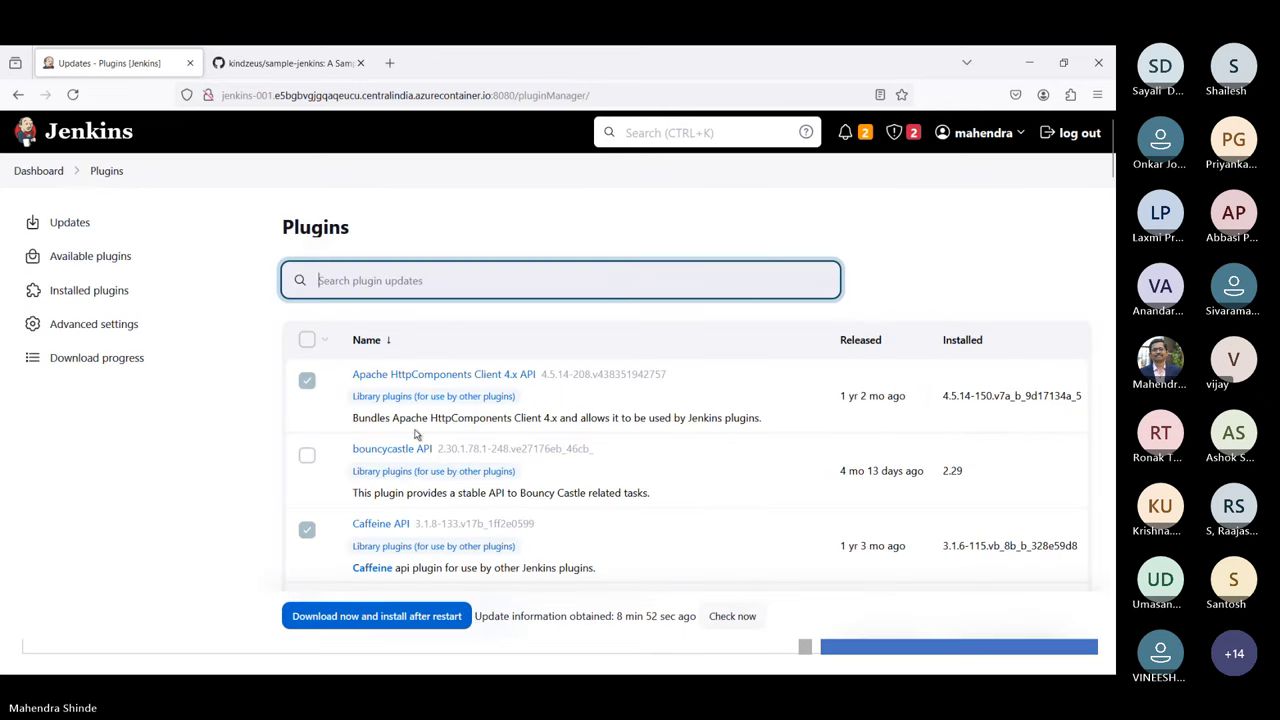
Step: Download the selected updates to install after restart, review the progress, and minimize the browser
click(378, 617)
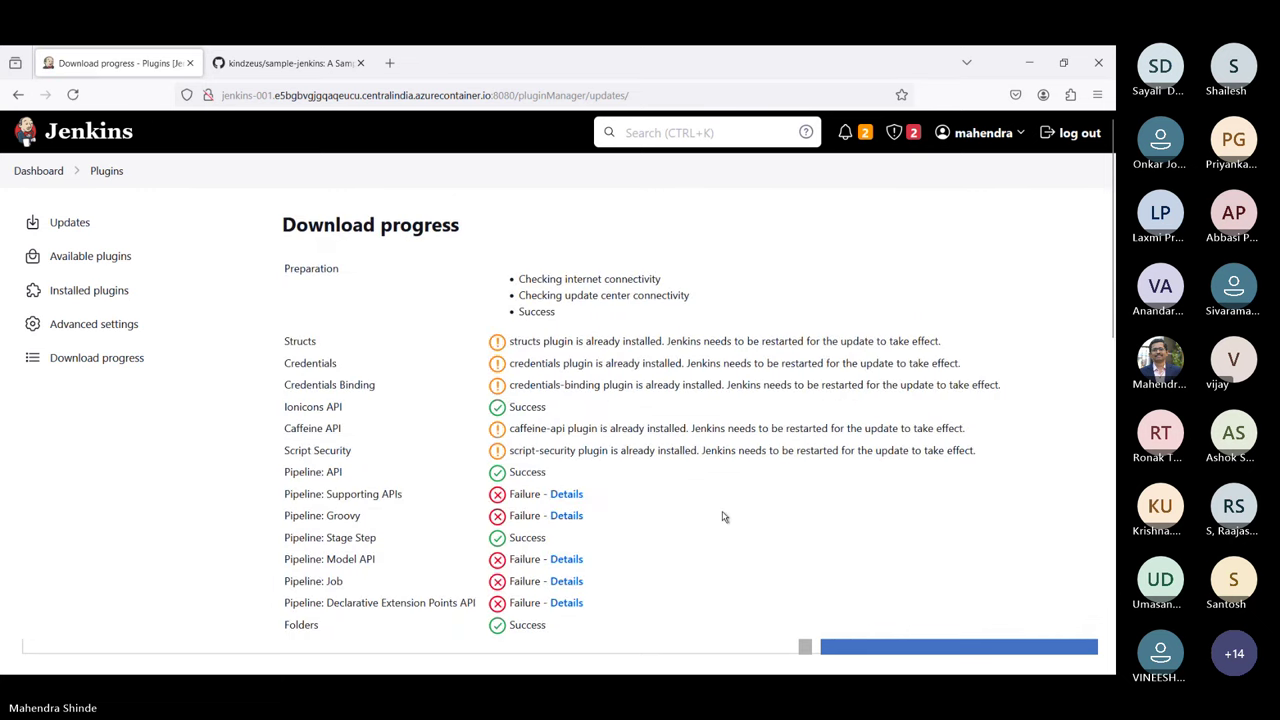
scroll(724, 516, down, 4)
scroll(724, 516, down, 2)
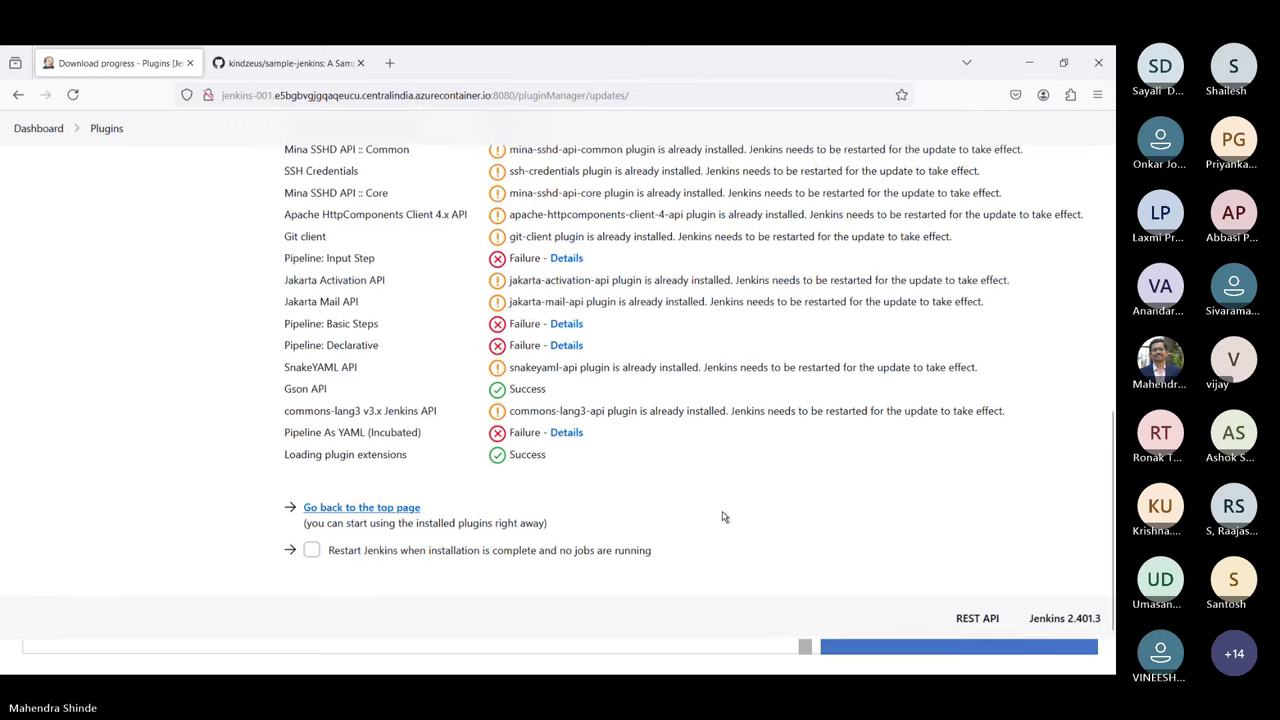
scroll(724, 516, up, 10)
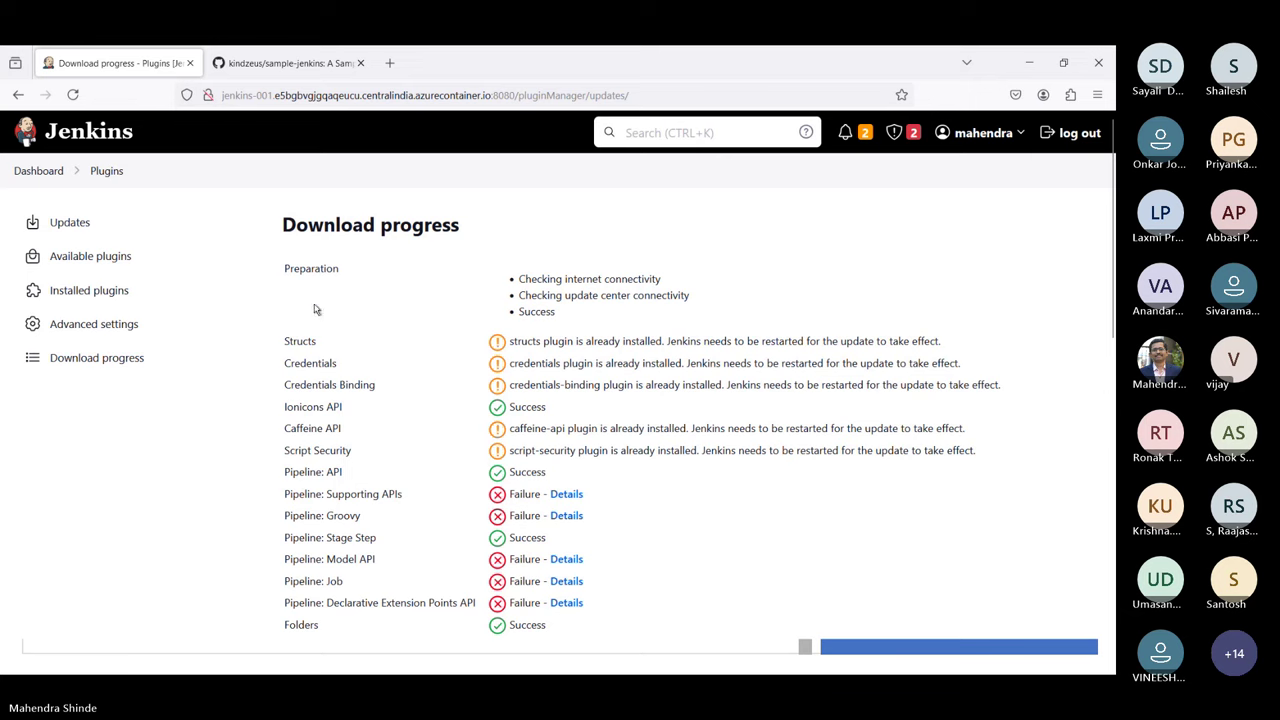
click(1027, 63)
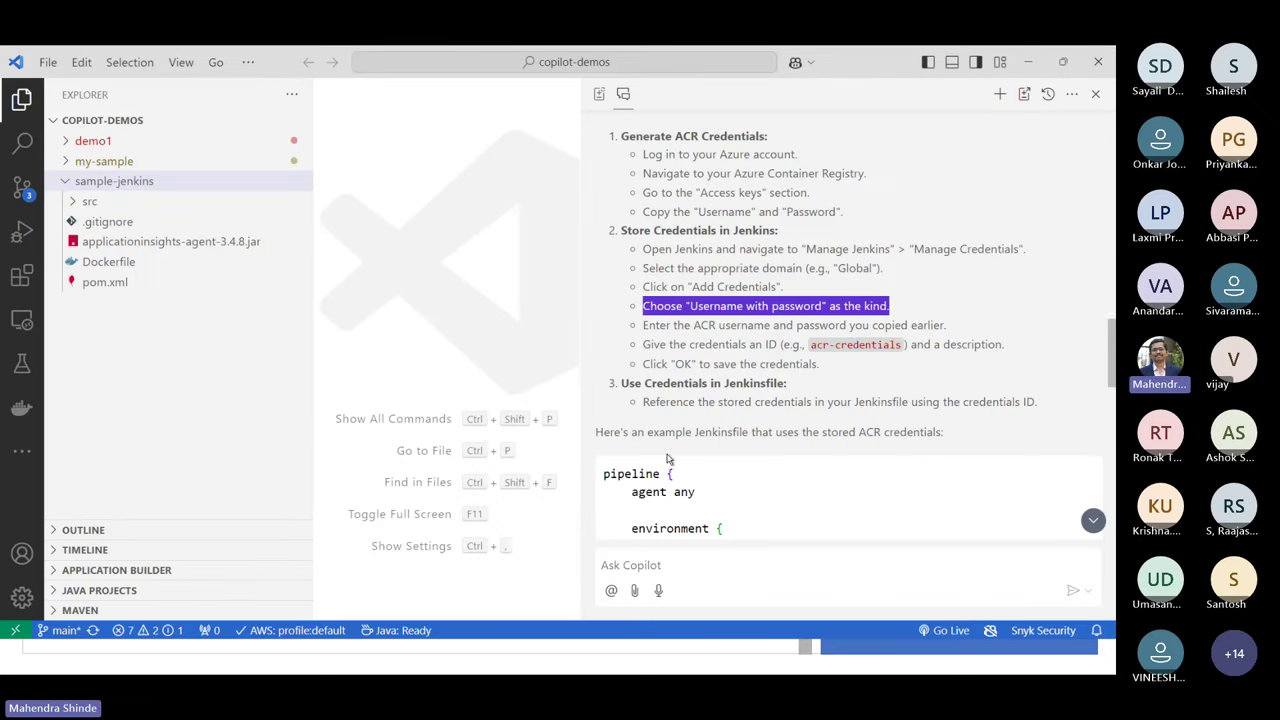
Step: Create 'Jenkinsfile' in sample-jenkins and apply and accept Copilot's Checkout/Build pipeline into it
scroll(669, 462, down, 4)
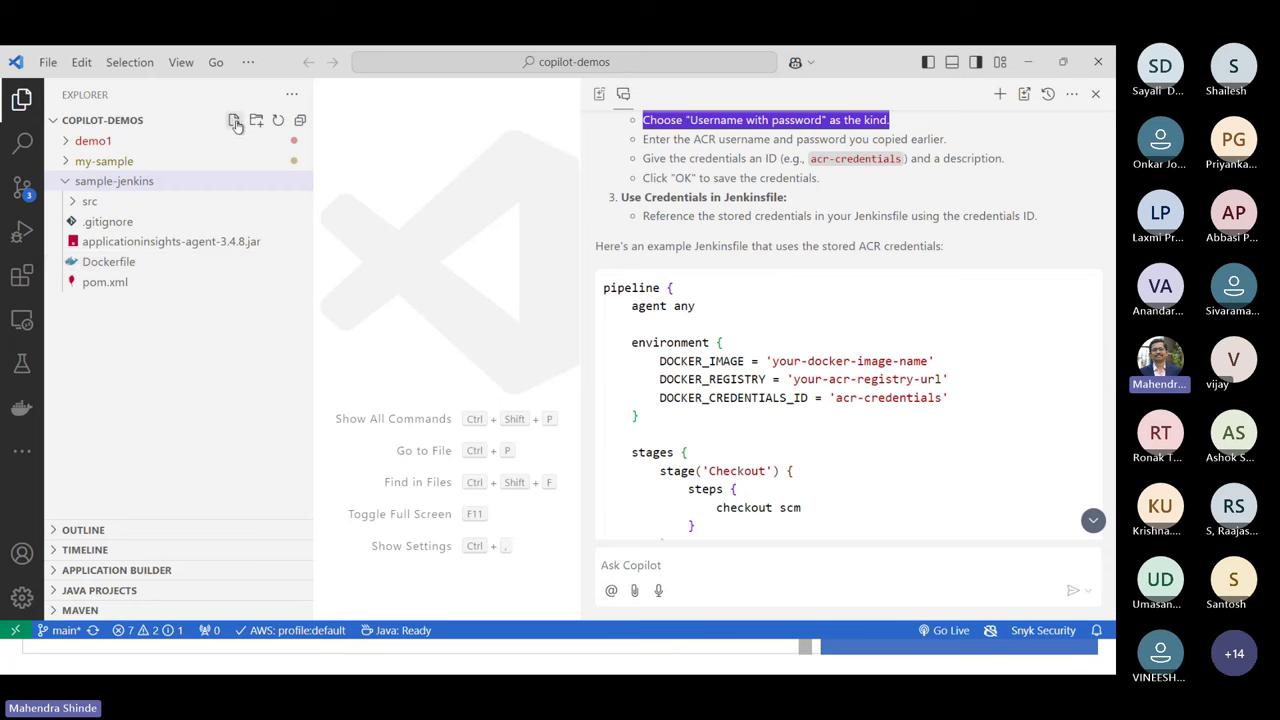
click(235, 121)
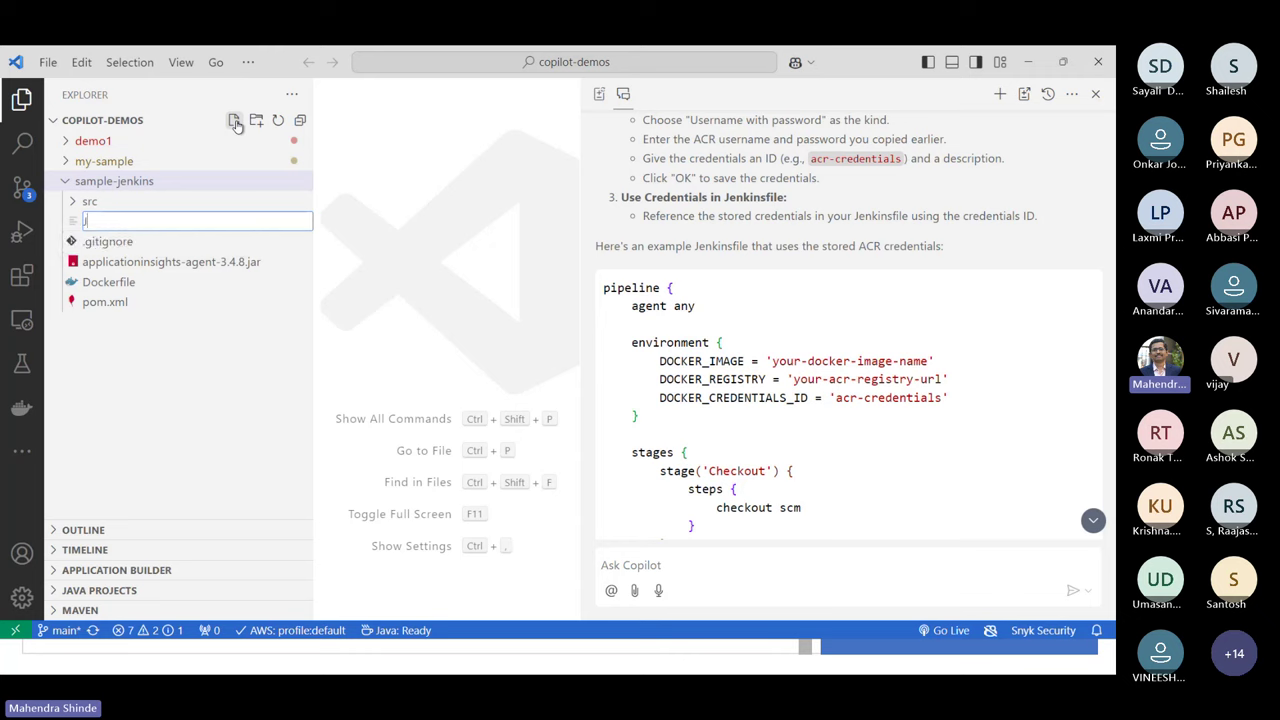
text(Jenkinsfile)
key(Return)
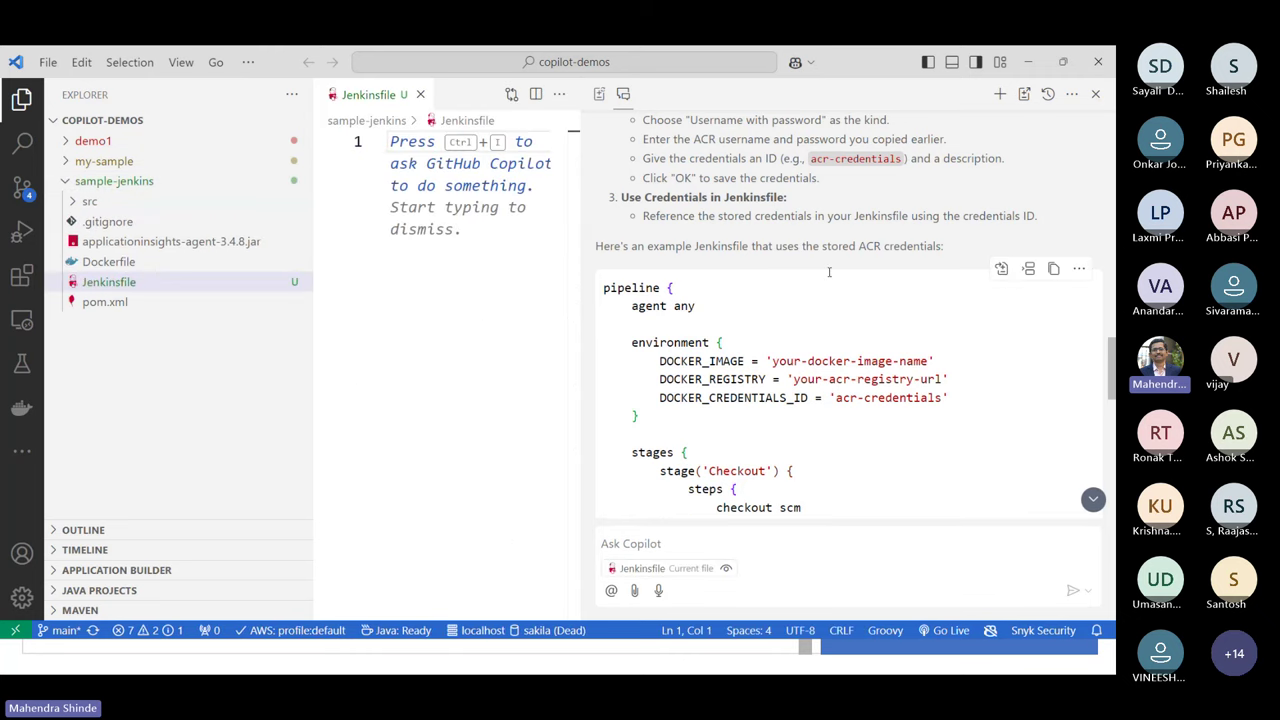
click(1001, 270)
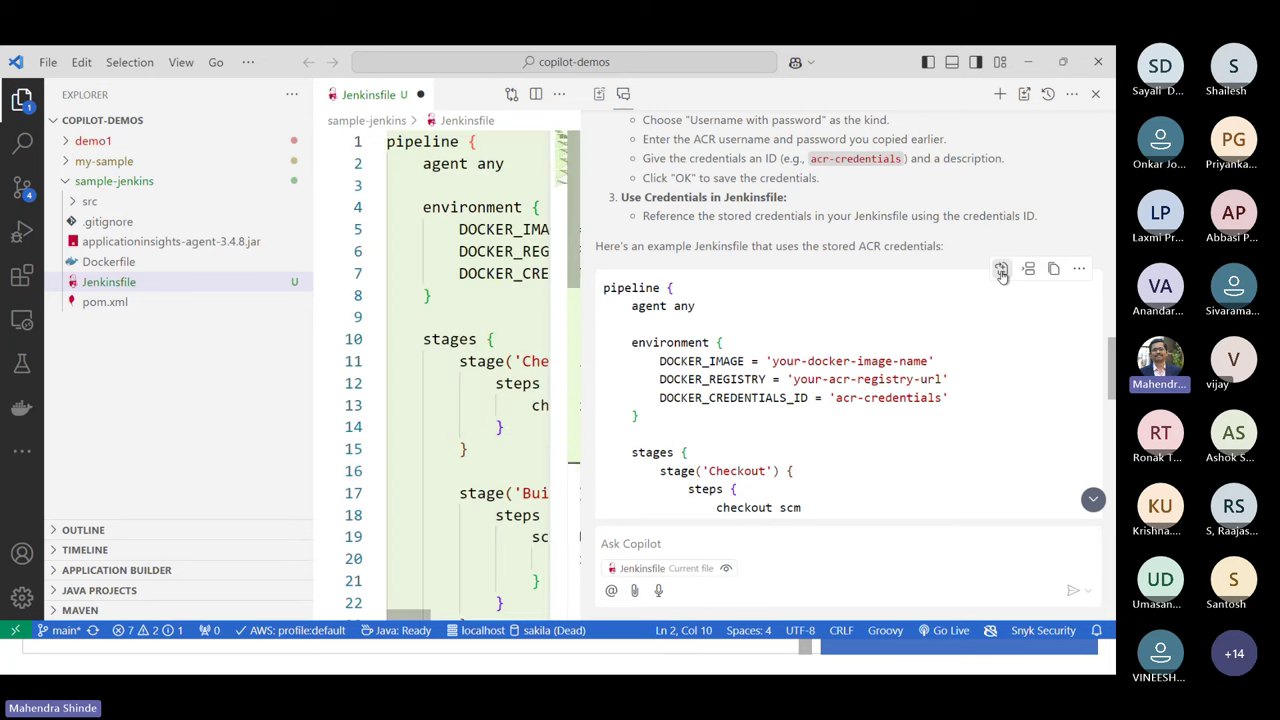
click(1099, 93)
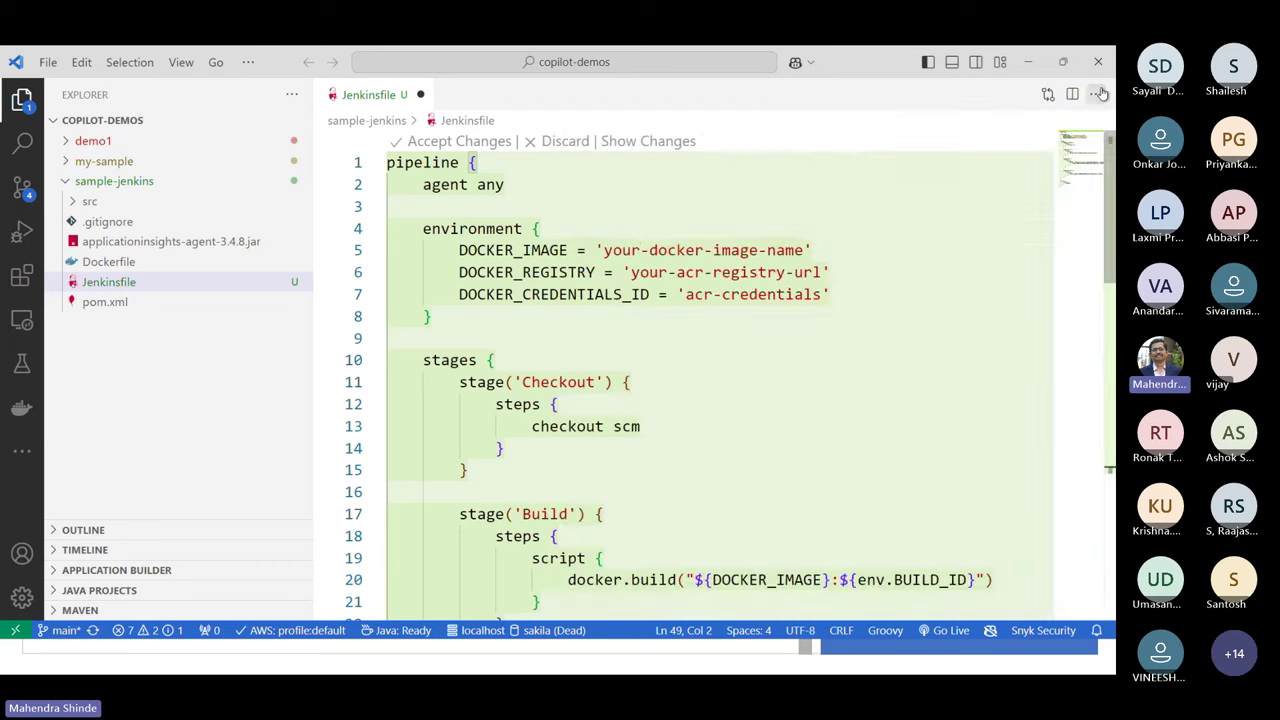
click(541, 228)
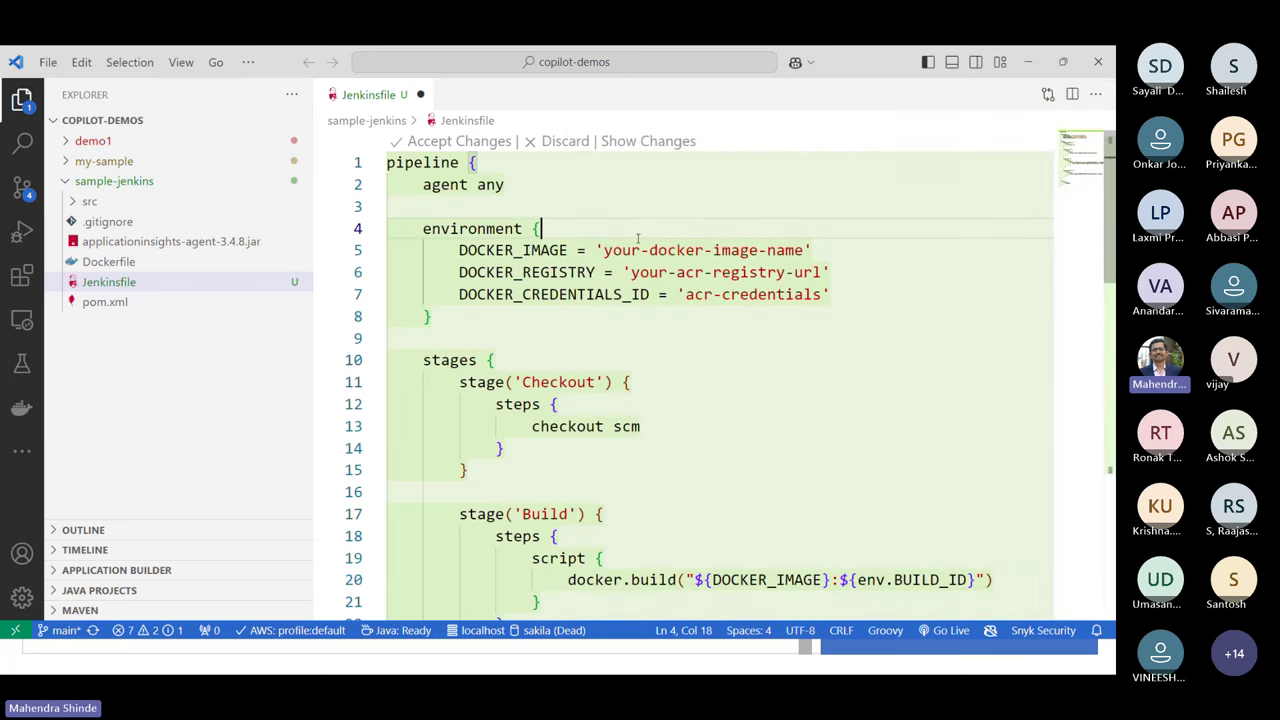
click(455, 141)
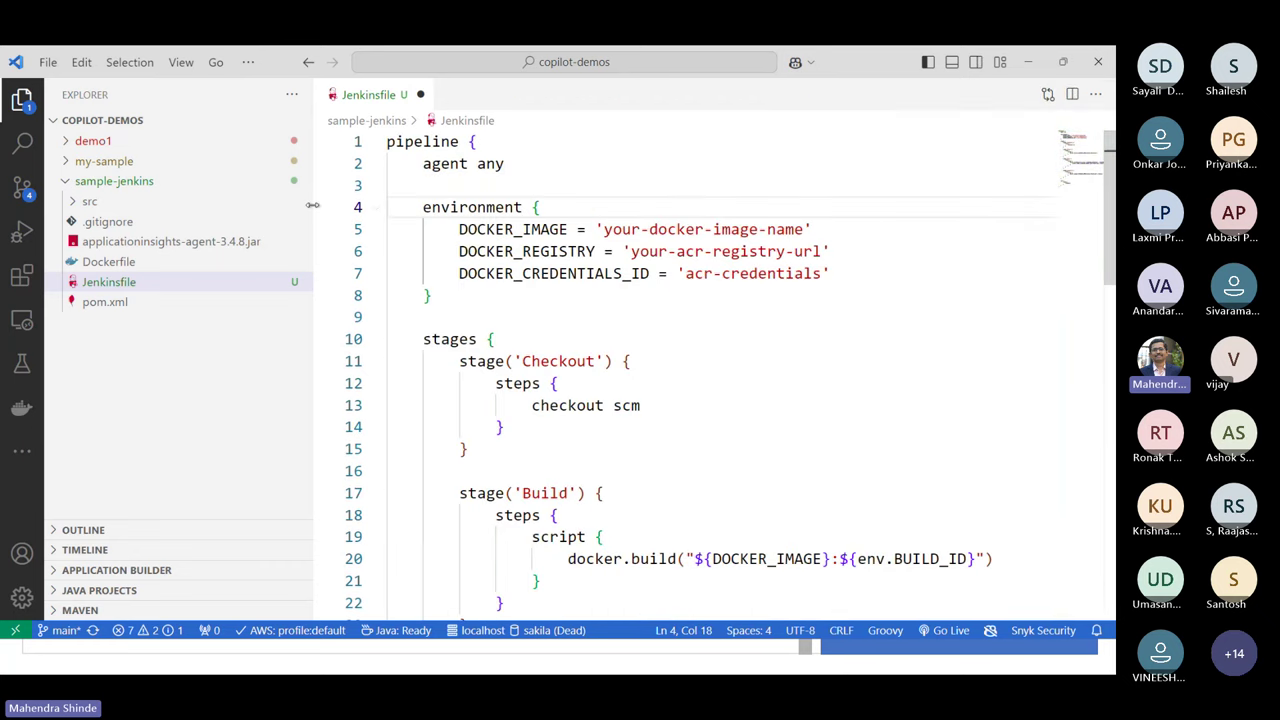
Step: Replace the your-acr-registry-url placeholder in DOCKER_REGISTRY with the pasted ACR login server
drag(313, 205, 219, 205)
click(561, 361)
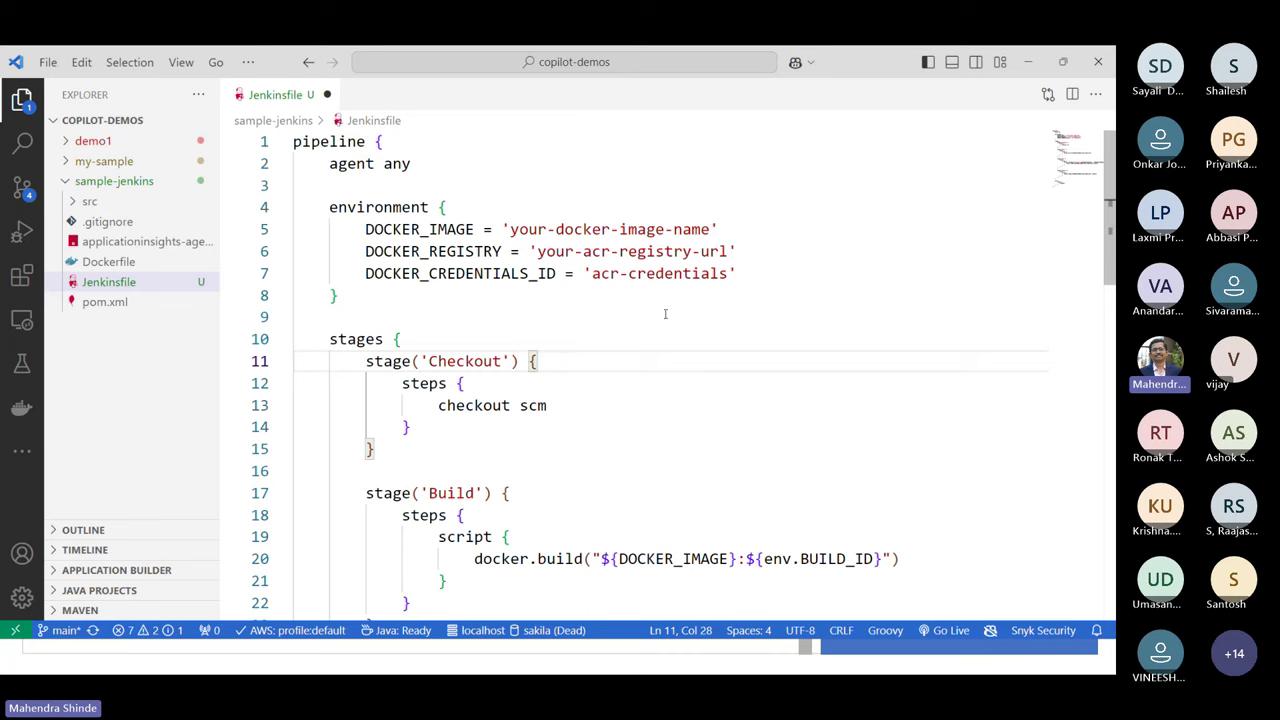
click(511, 229)
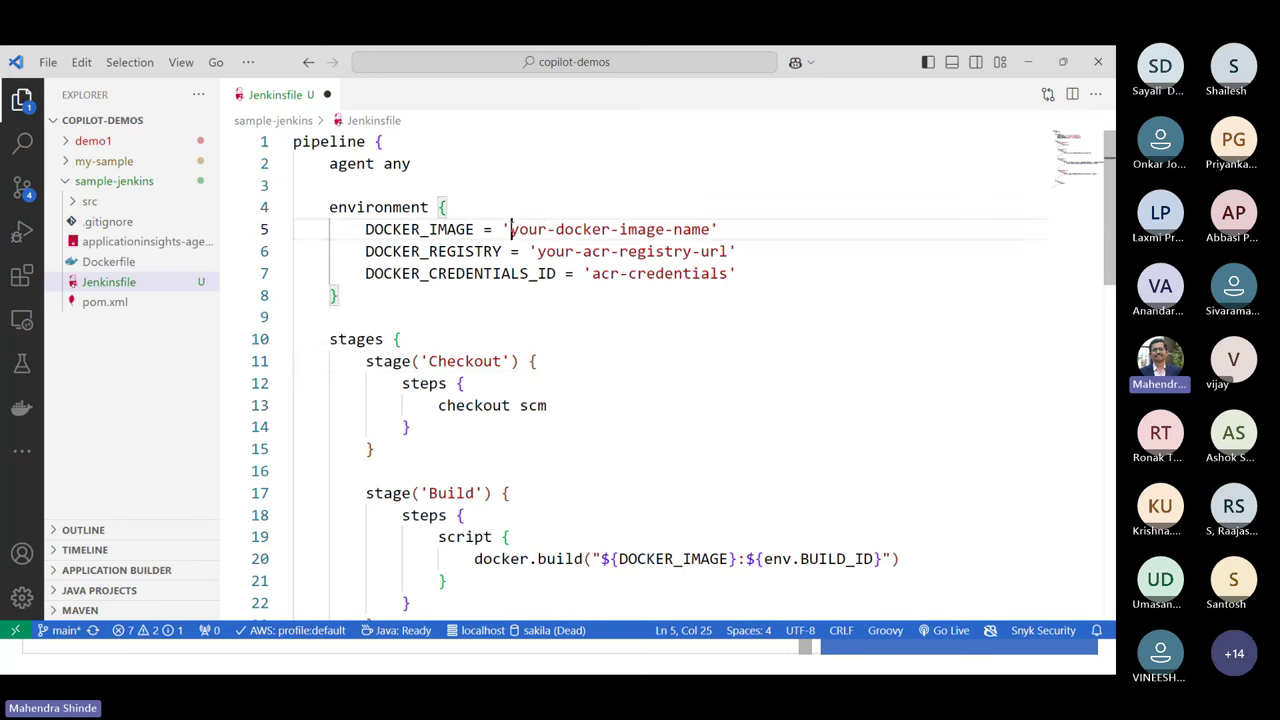
drag(511, 229, 710, 229)
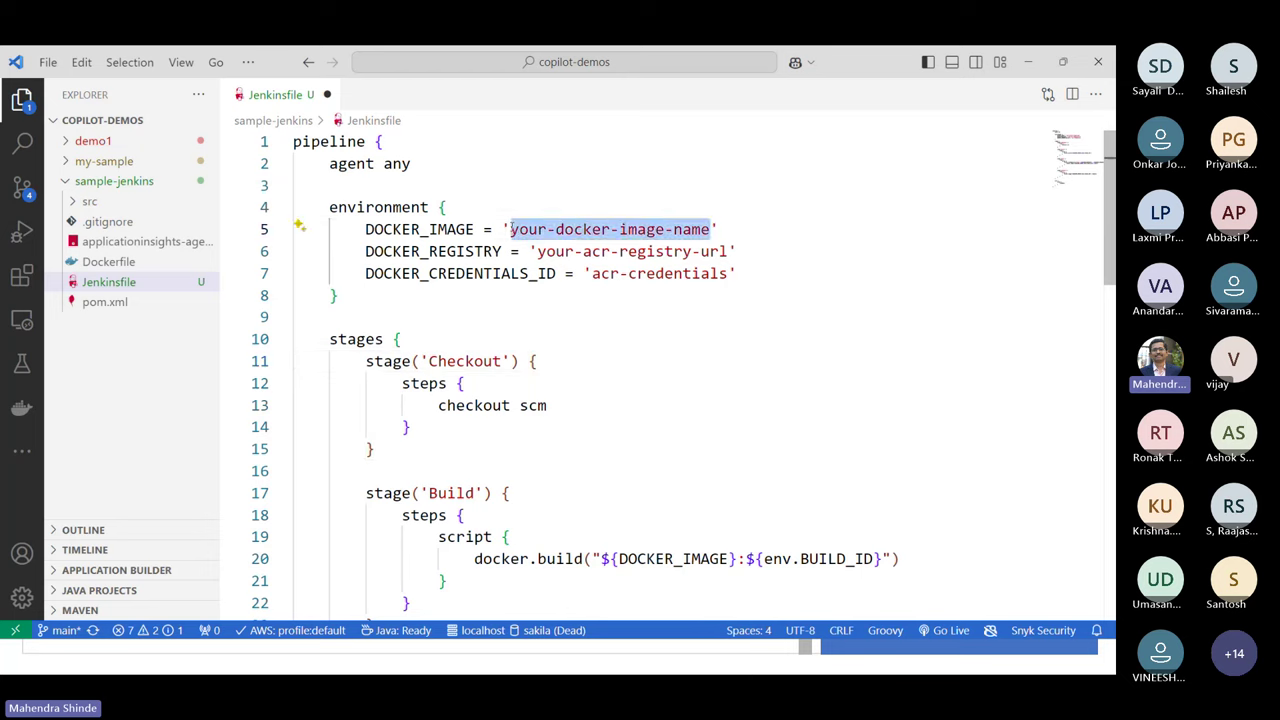
key(Down)
key(Right)
key(Right)
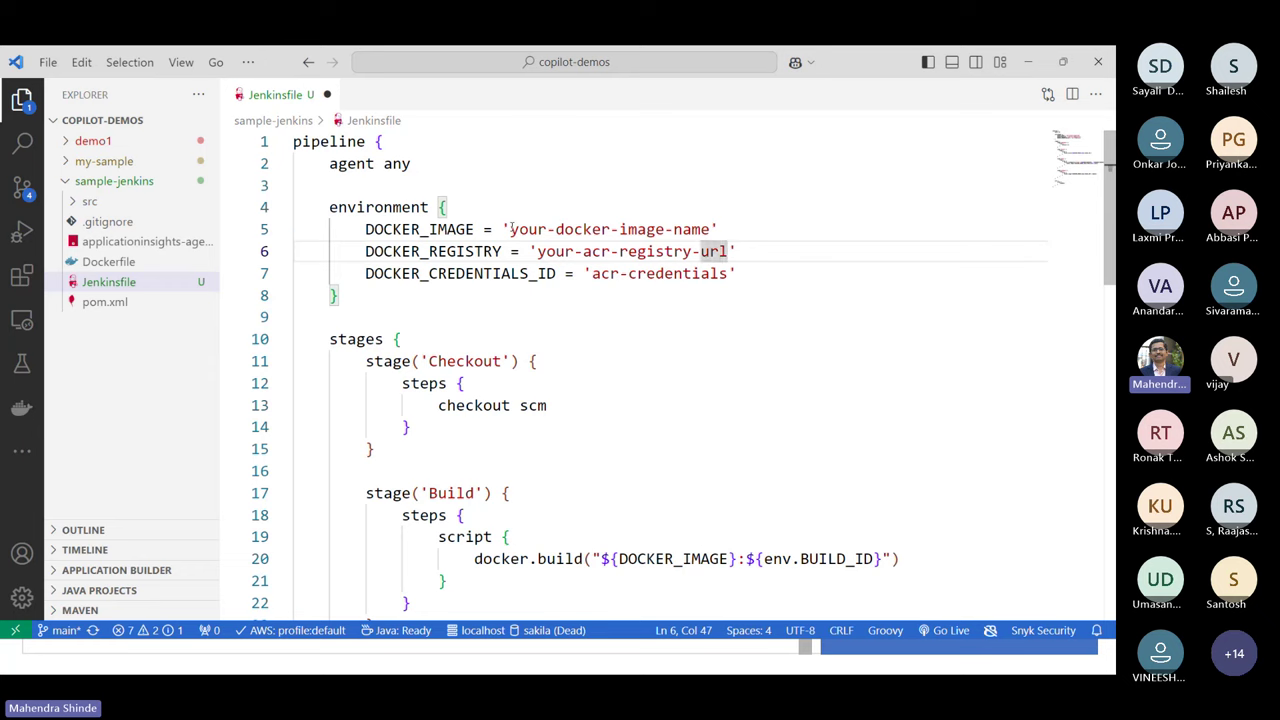
key(shift+Home)
key(shift+Right)
key(shift+Right)
key(shift+Right)
key(shift+Right)
key(shift+Right)
key(shift+Right)
key(shift+Right)
key(shift+Right)
key(shift+Right)
key(shift+Right)
key(shift+Right)
key(shift+Right)
key(shift+Right)
key(shift+Right)
key(shift+Right)
key(shift+Right)
key(shift+Right)
key(shift+Right)
key(shift+Right)
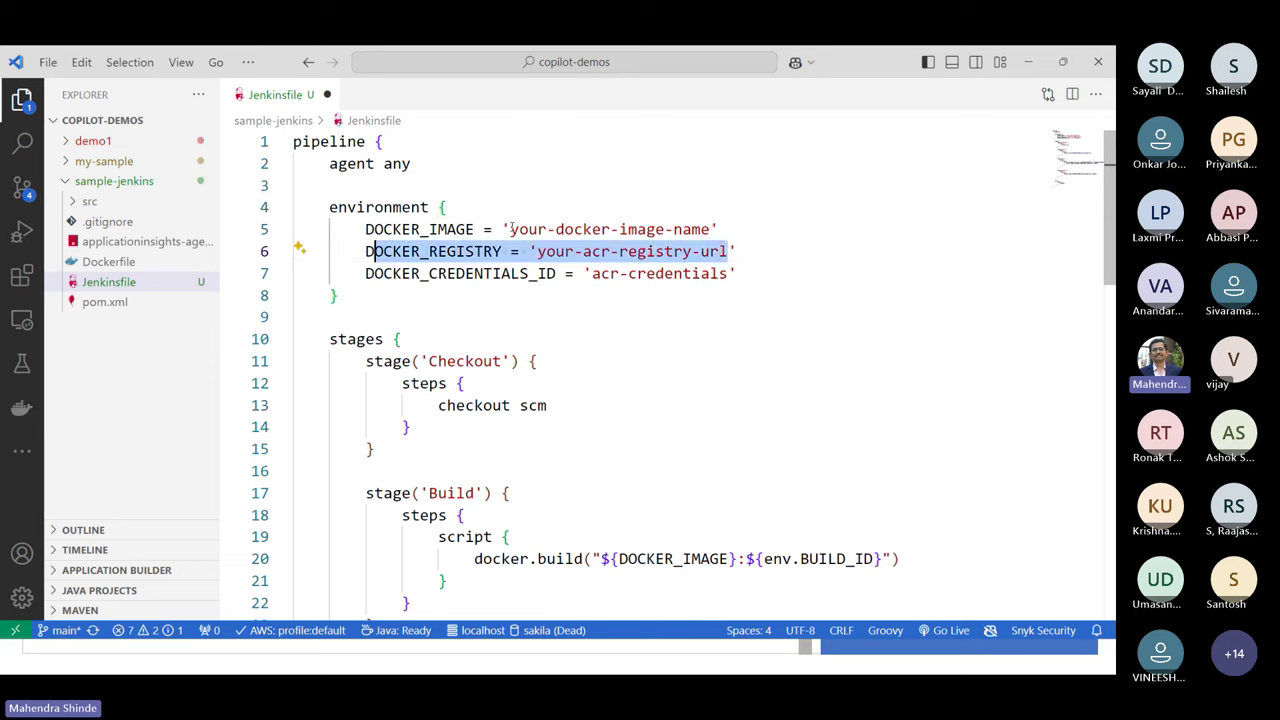
key(BackSpace)
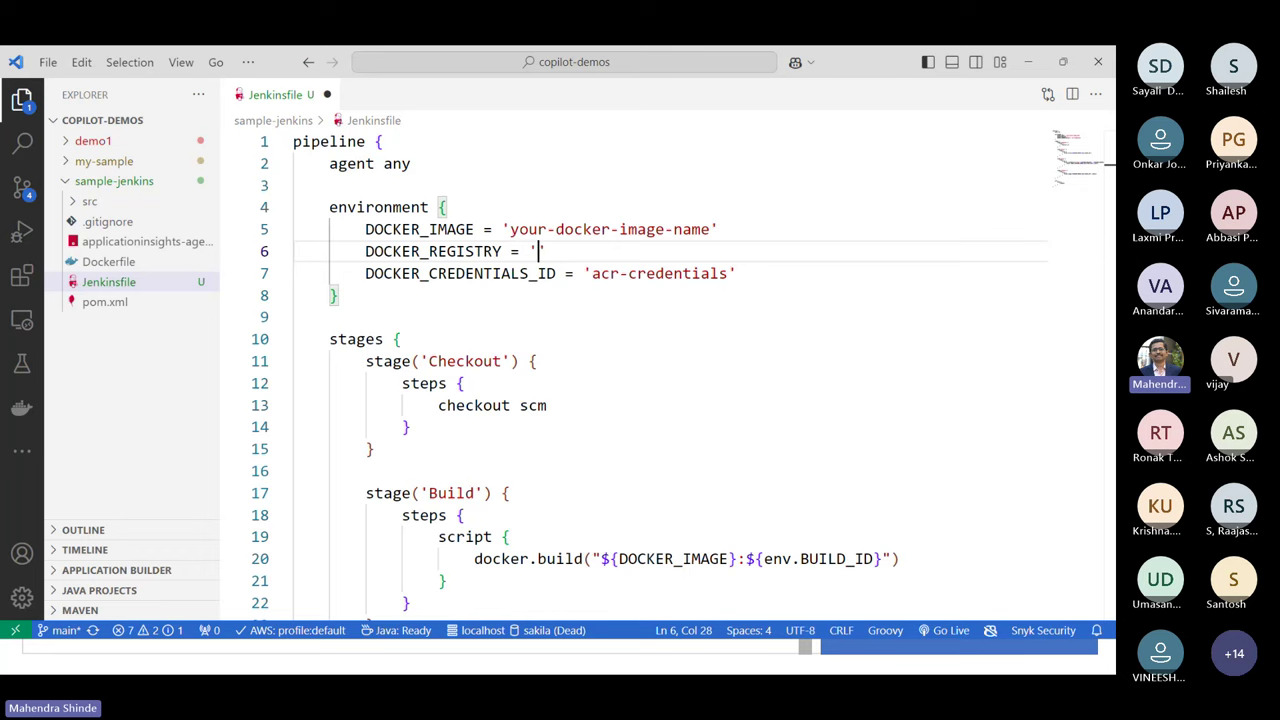
click(556, 243)
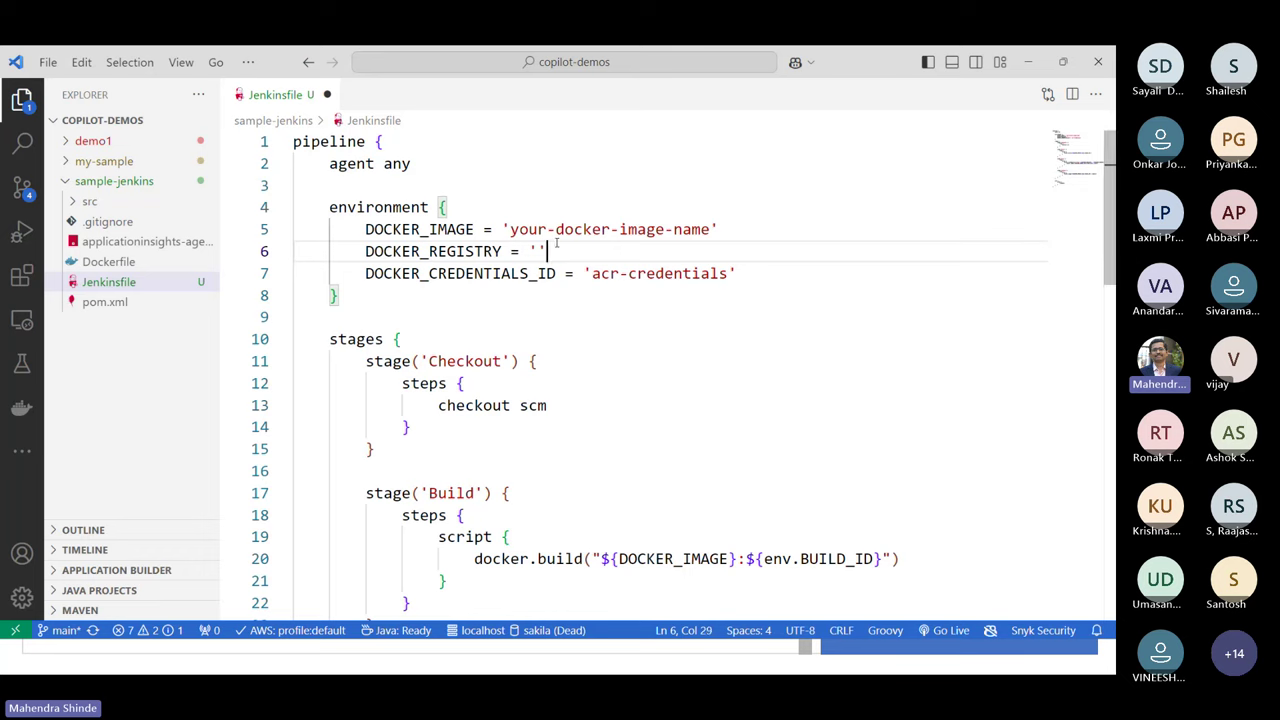
key(BackSpace)
key(ctrl+v)
key(Down)
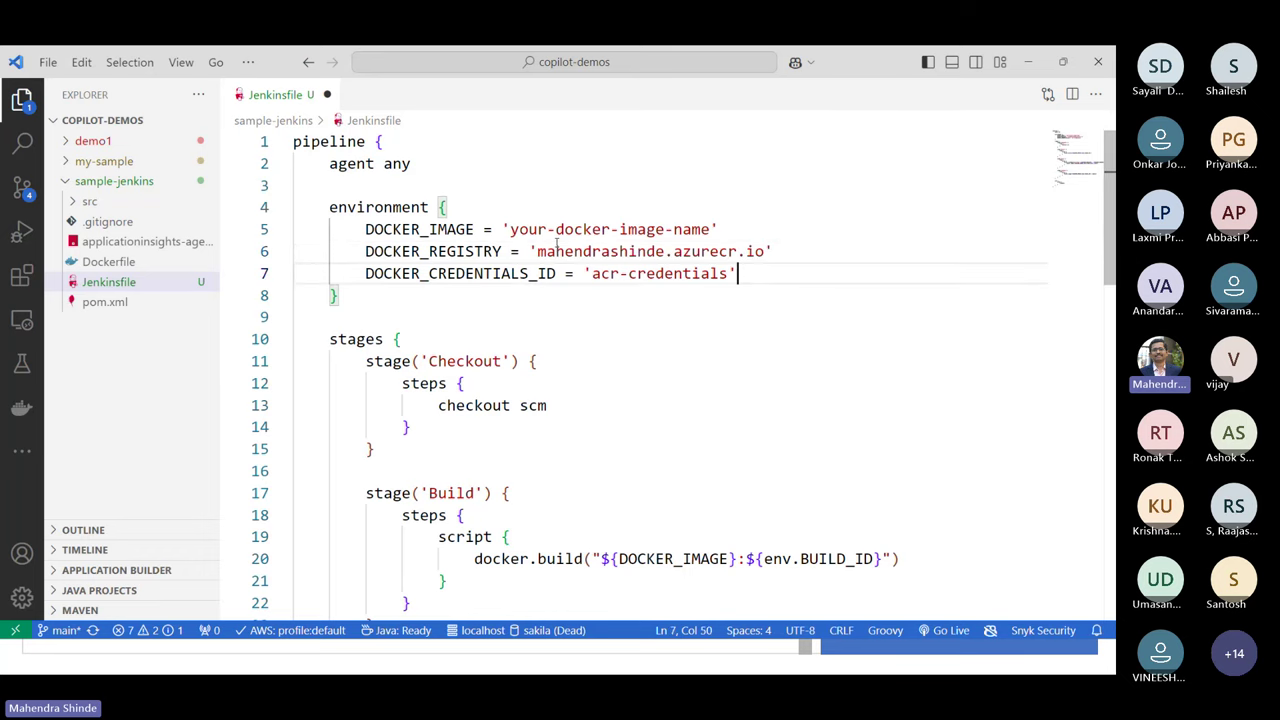
key(shift+Home)
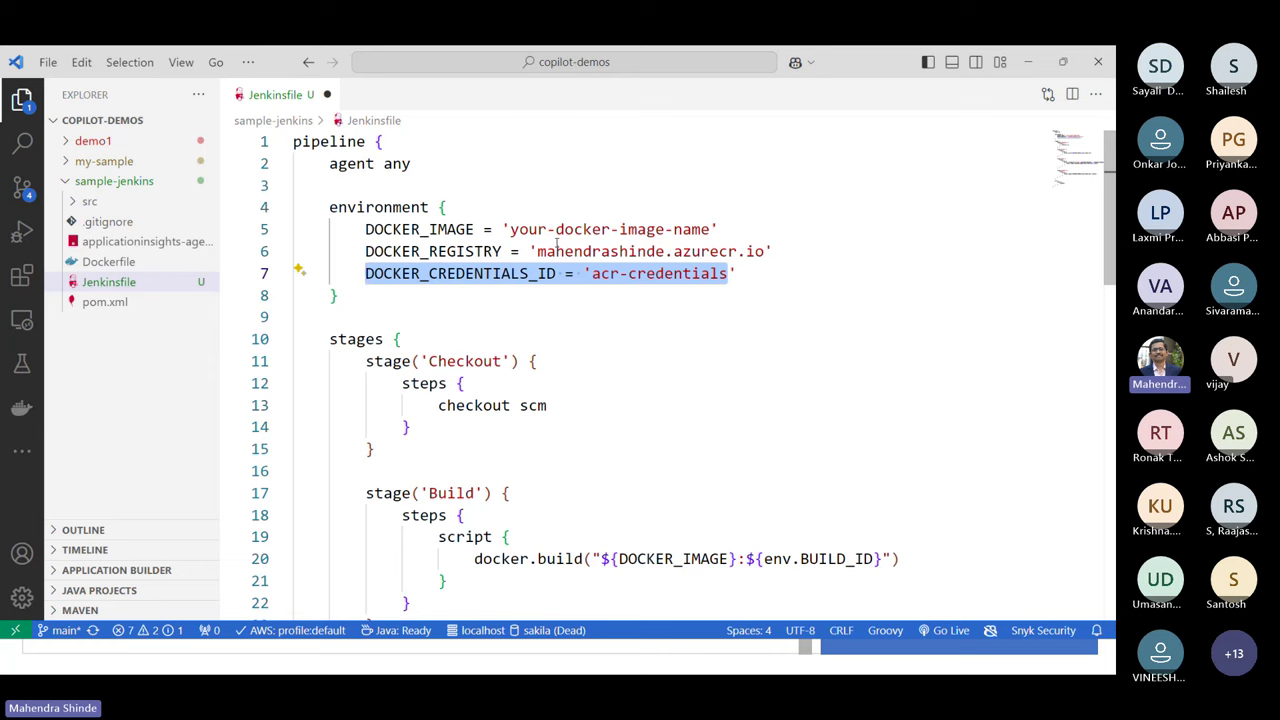
Step: Set DOCKER_IMAGE to '<registry>/jenkins-demo' and save the Jenkinsfile
key(Up)
key(Up)
key(End)
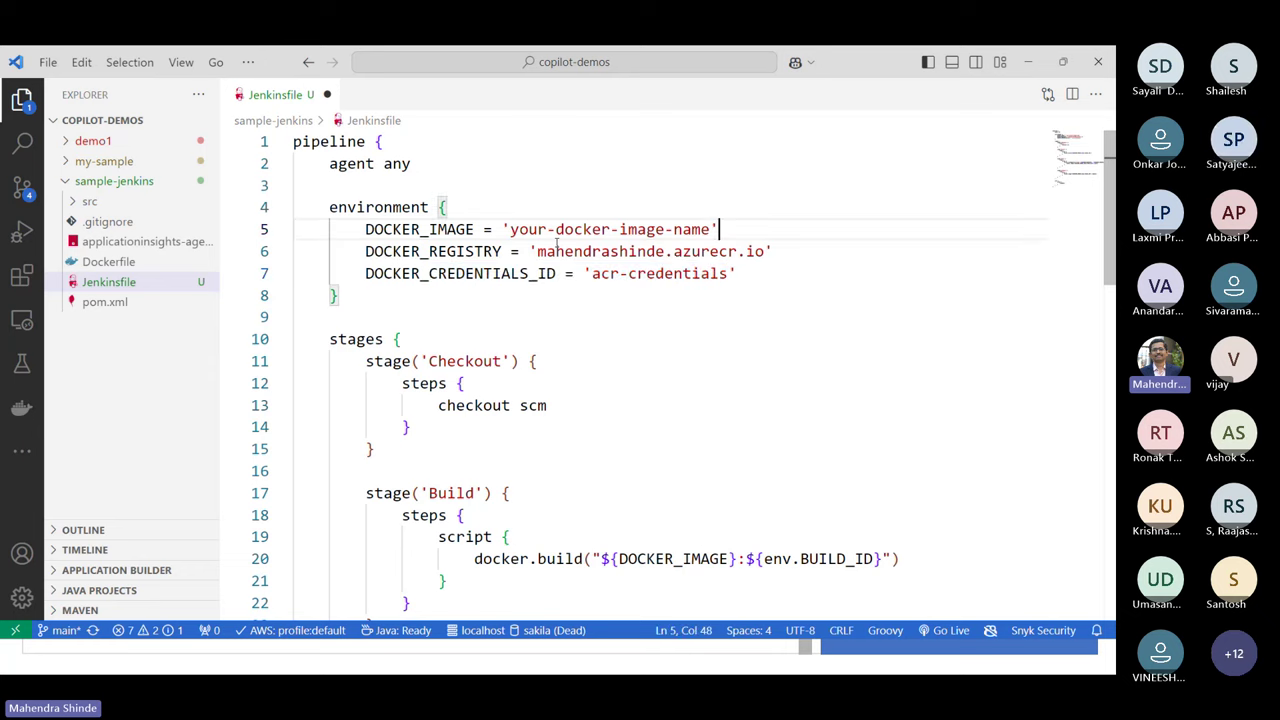
key(Left)
key(ctrl+shift+Left)
key(ctrl+shift+Left)
key(ctrl+shift+Left)
key(ctrl+shift+Left)
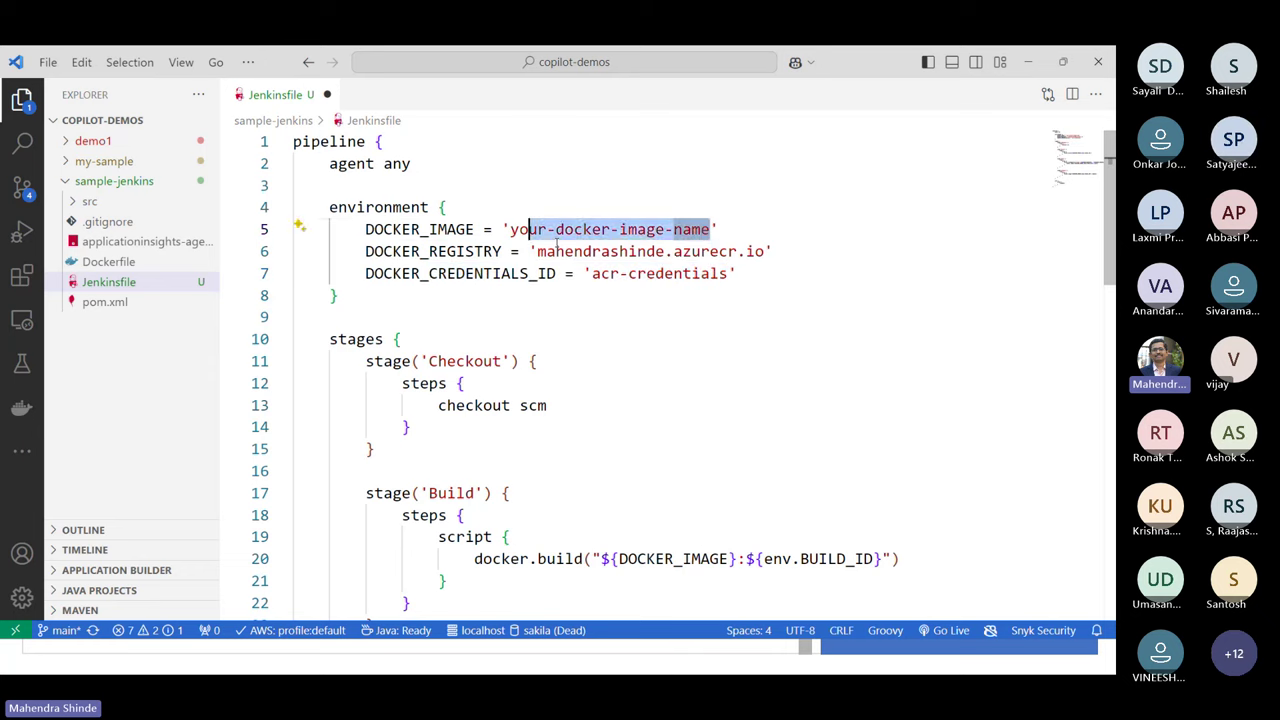
text(mahendrashinde.azurecr.io)
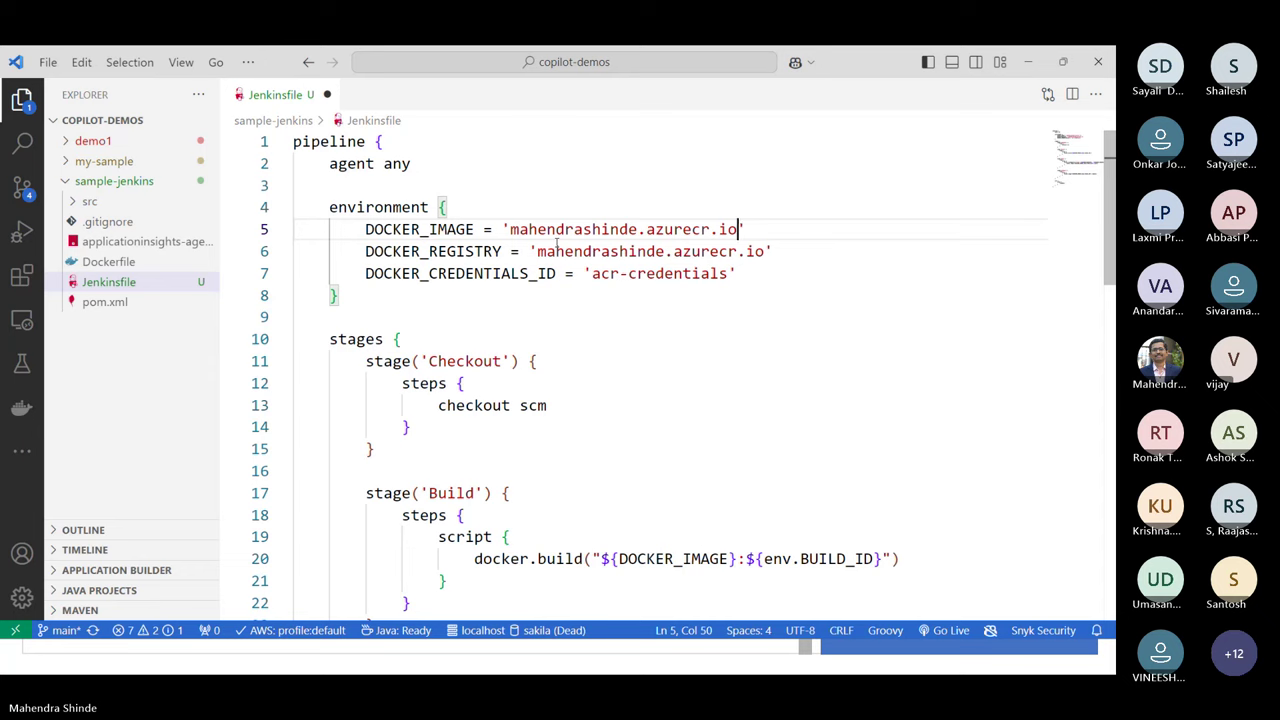
text(/)
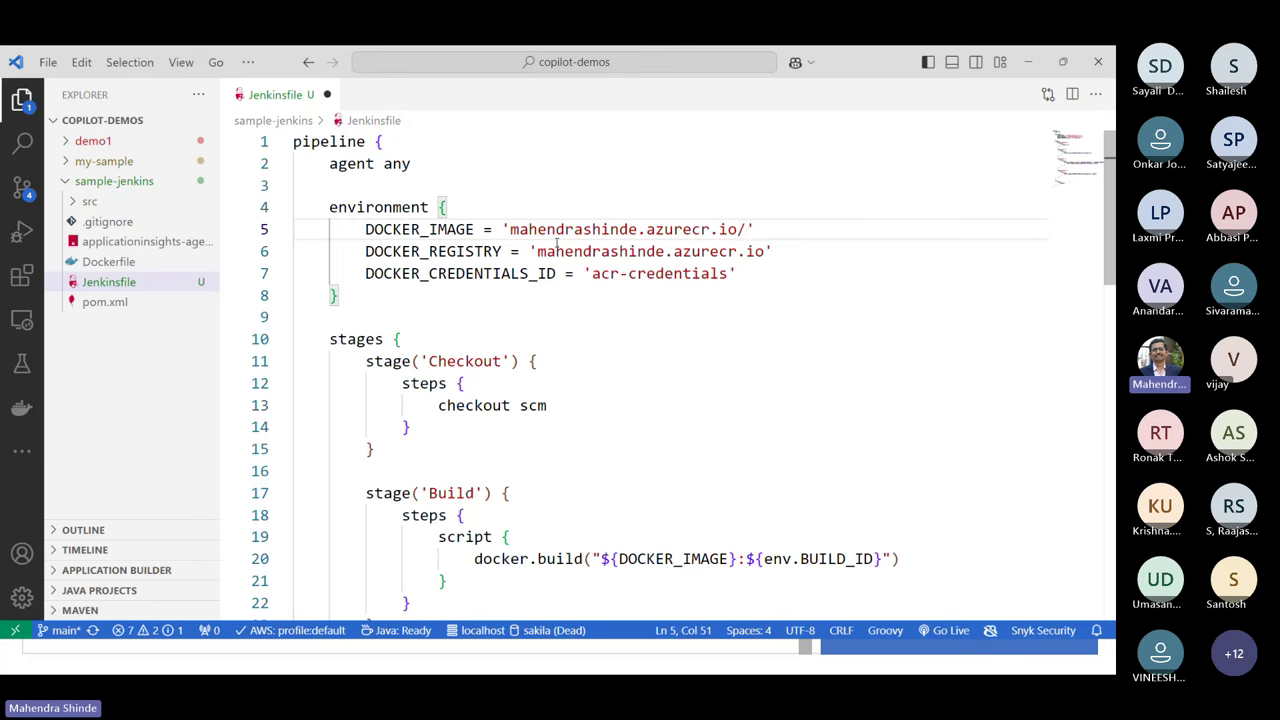
text(jenkins-demo)
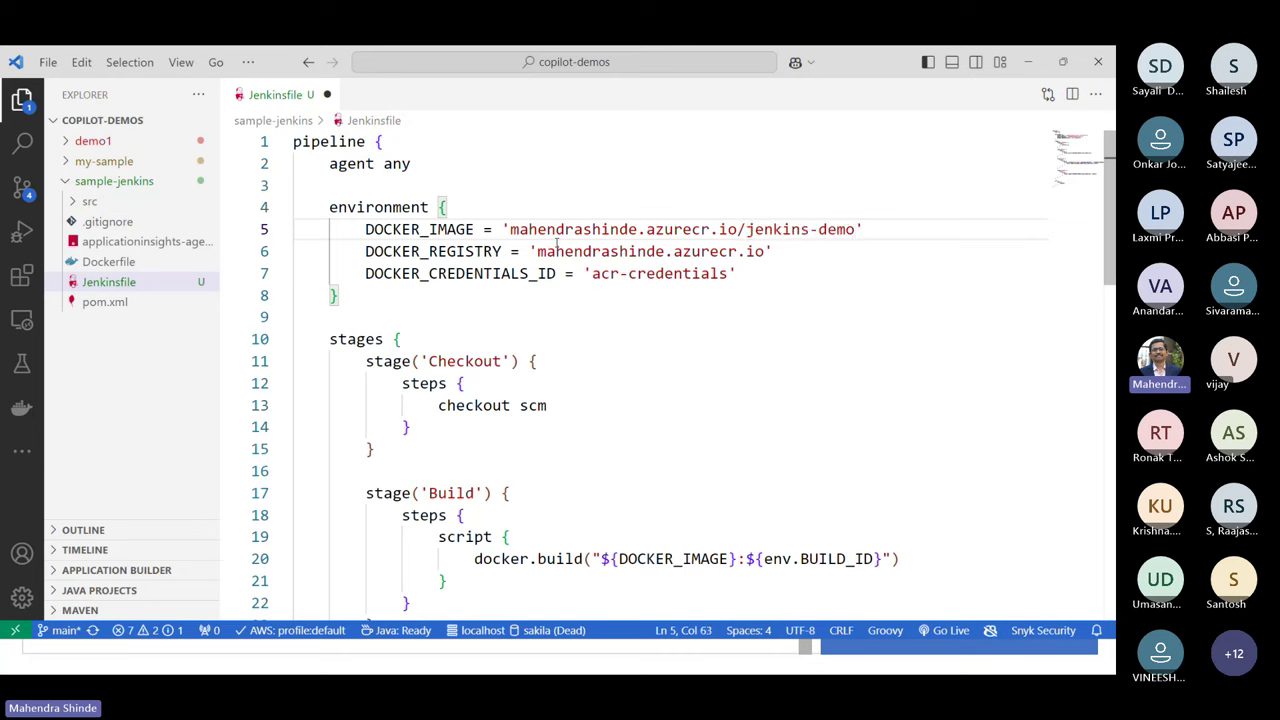
key(ctrl+s)
key(Down)
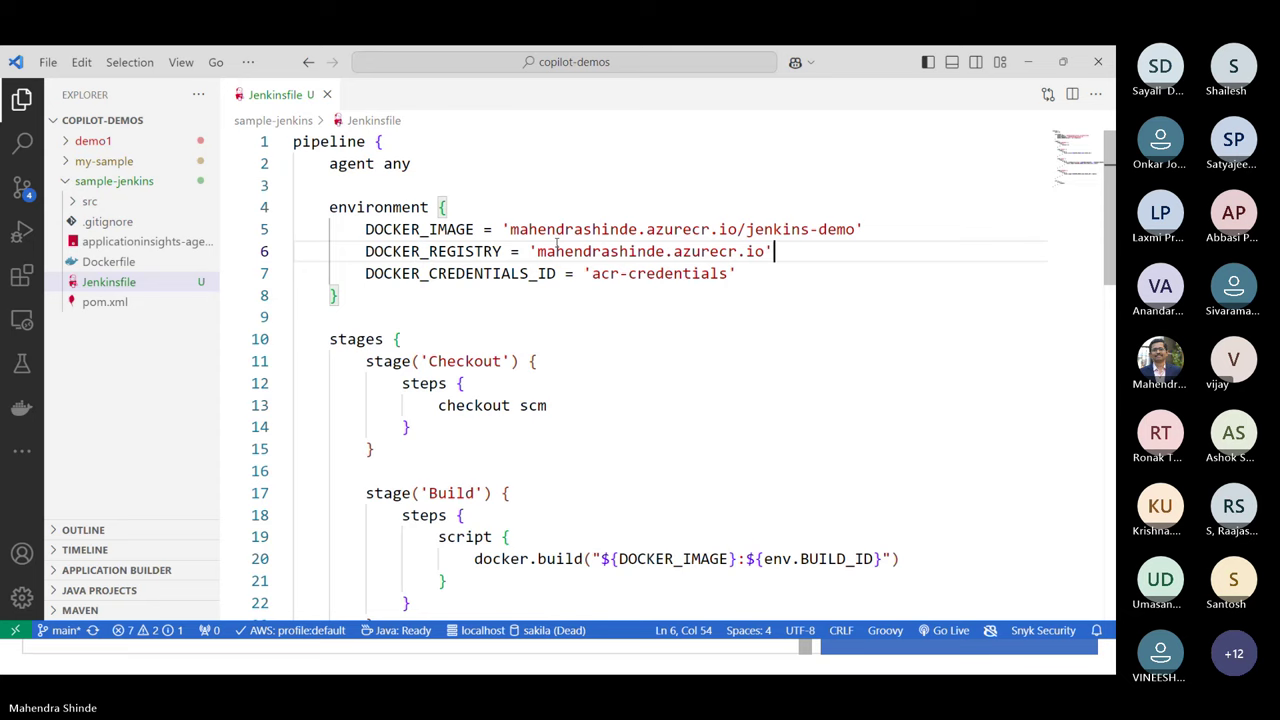
key(Down)
key(Down)
key(Down)
key(Down)
key(Down)
key(Down)
key(Down)
key(Down)
key(Down)
key(Down)
key(Down)
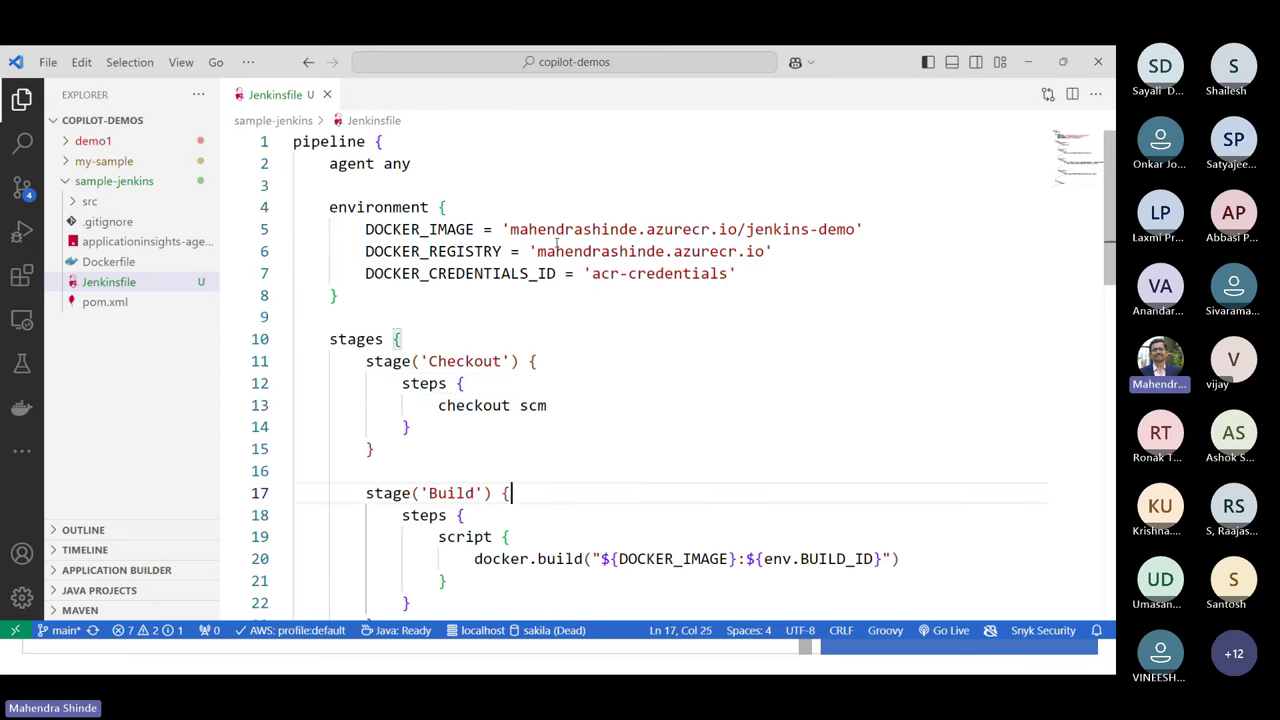
key(Down)
key(Down)
key(Down)
key(Down)
key(Down)
key(Down)
scroll(557, 243, down, 2)
Step: Select the line 20 docker.build line and open inline Copilot chat with Ctrl+I
key(Up)
key(Up)
key(Up)
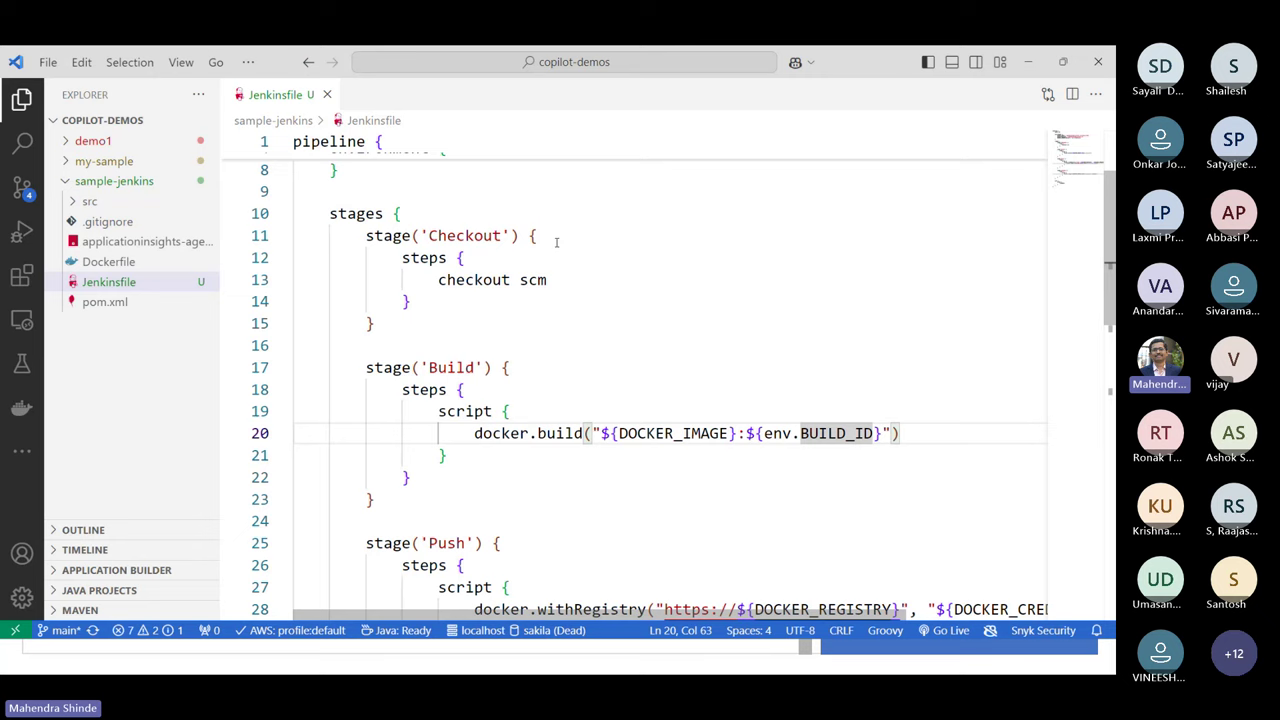
key(Down)
key(Down)
key(Down)
key(Down)
key(Down)
key(Down)
key(Down)
key(Down)
key(Down)
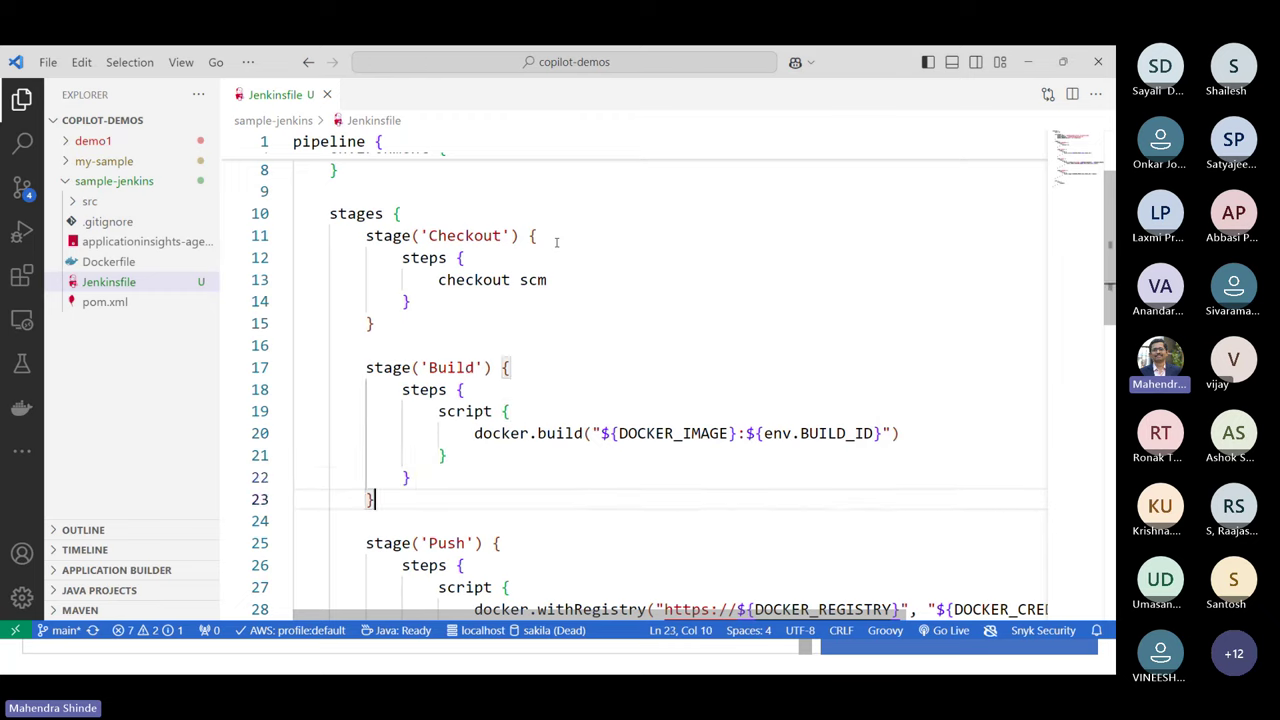
scroll(557, 243, down, 2)
key(Up)
key(Up)
key(Up)
key(Up)
key(Up)
key(Up)
key(Up)
key(Up)
key(Up)
key(Up)
key(Up)
key(Up)
key(Up)
key(Up)
key(Up)
key(Up)
key(Up)
key(Up)
key(Up)
key(Up)
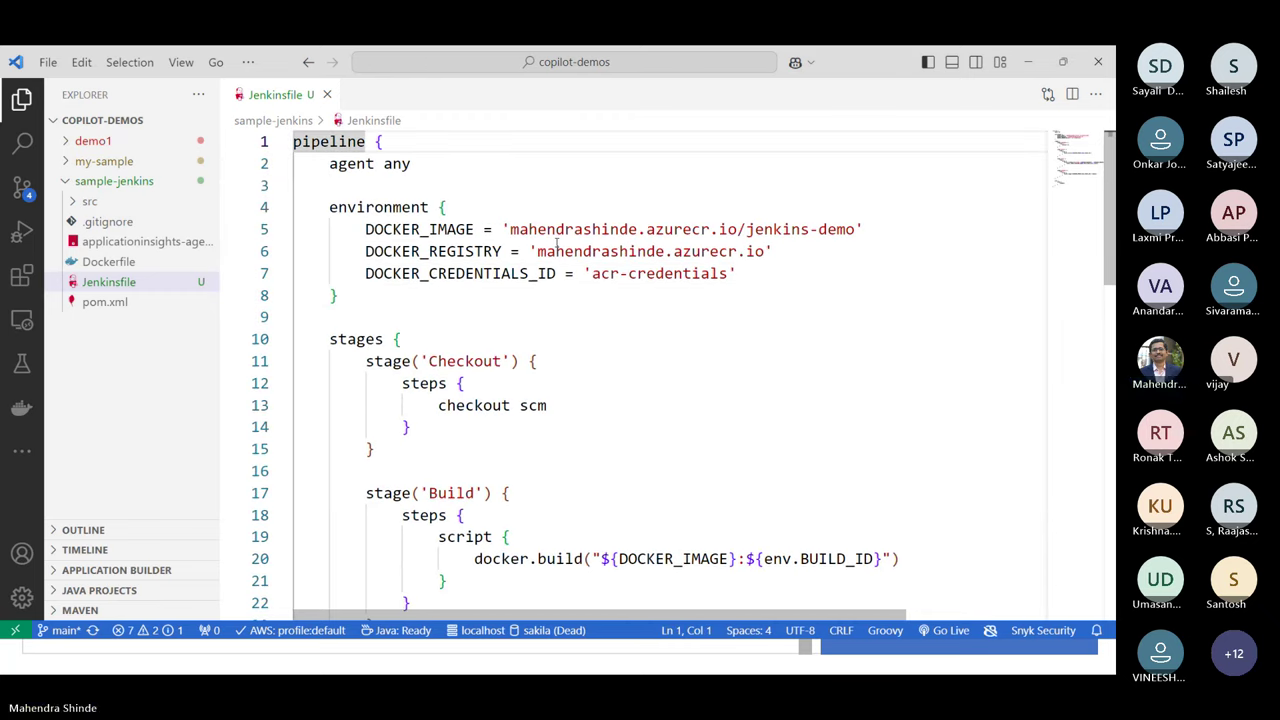
key(Down)
key(Down)
key(Down)
key(Down)
key(Down)
key(Down)
key(Down)
key(Down)
key(Down)
key(Down)
key(Down)
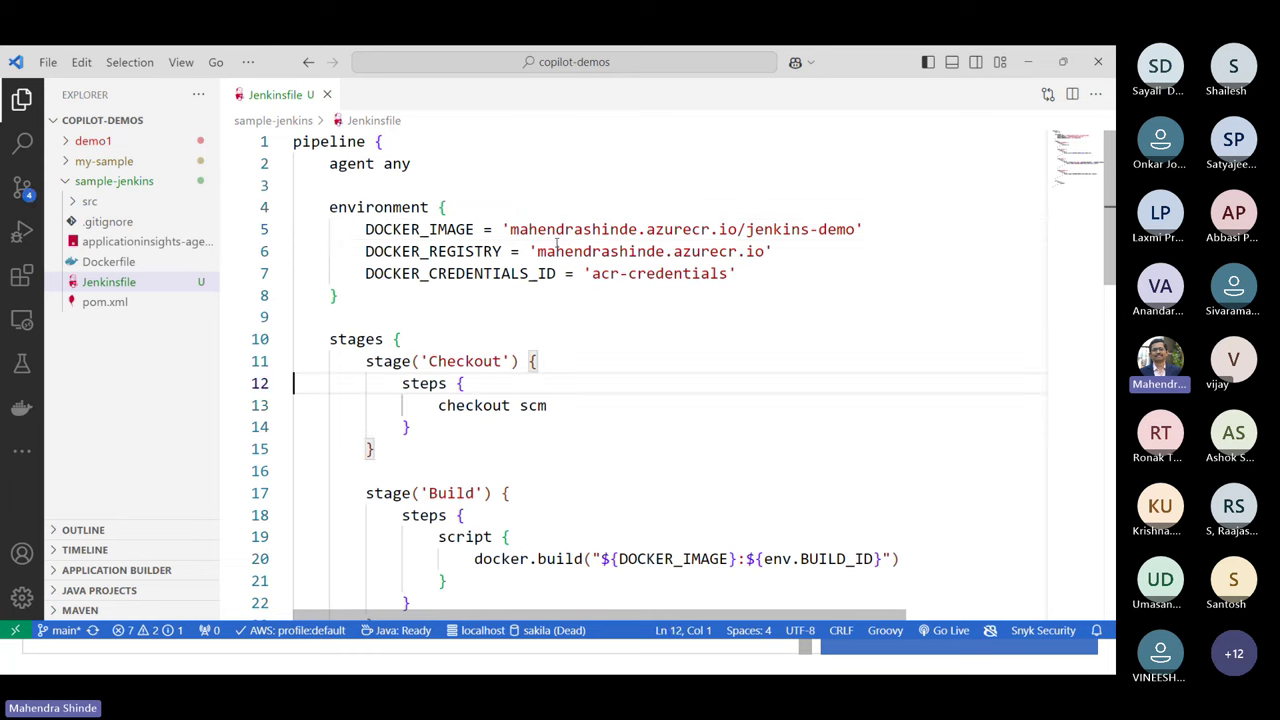
key(Down)
key(Down)
key(Down)
key(Down)
key(Down)
key(Down)
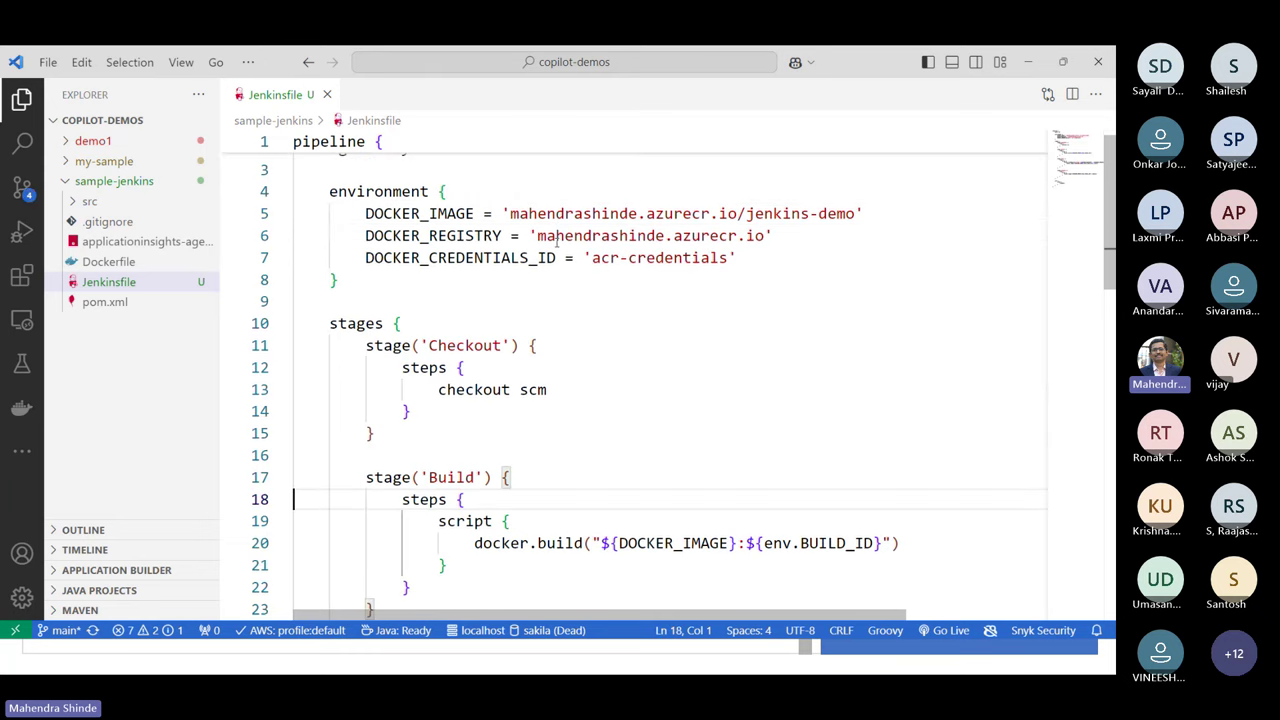
key(Down)
key(Down)
key(shift+End)
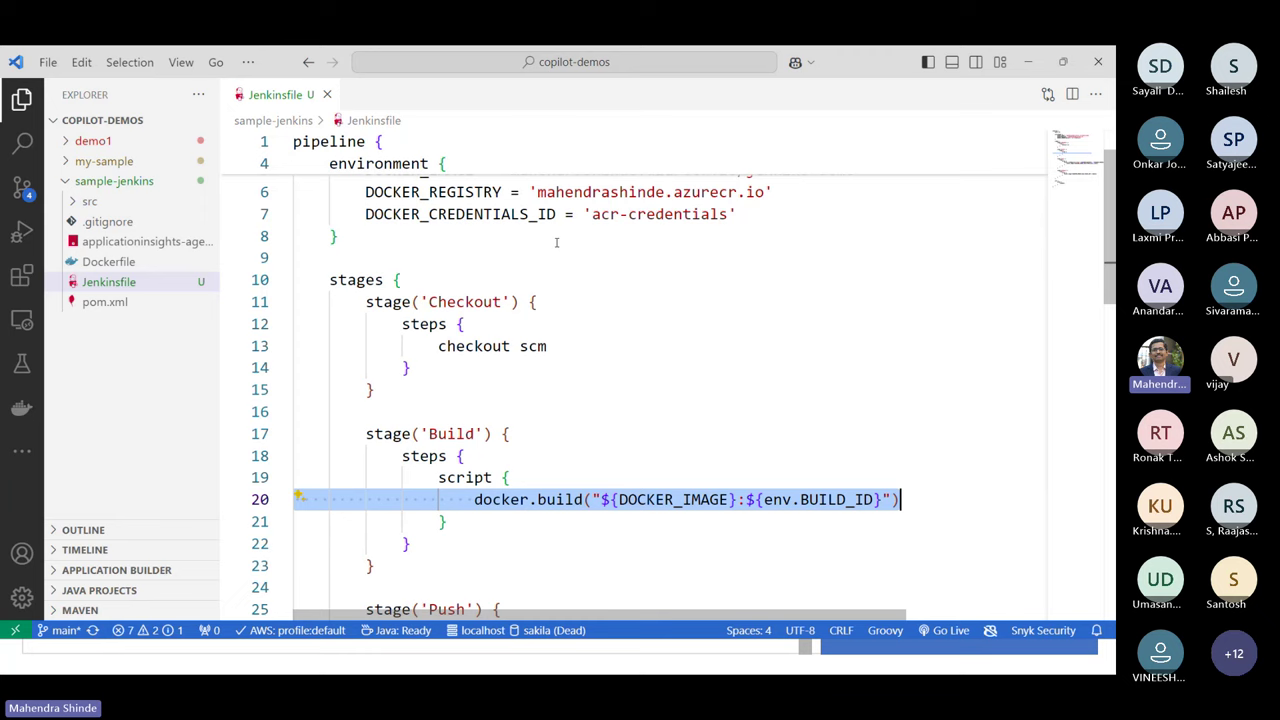
key(ctrl+i)
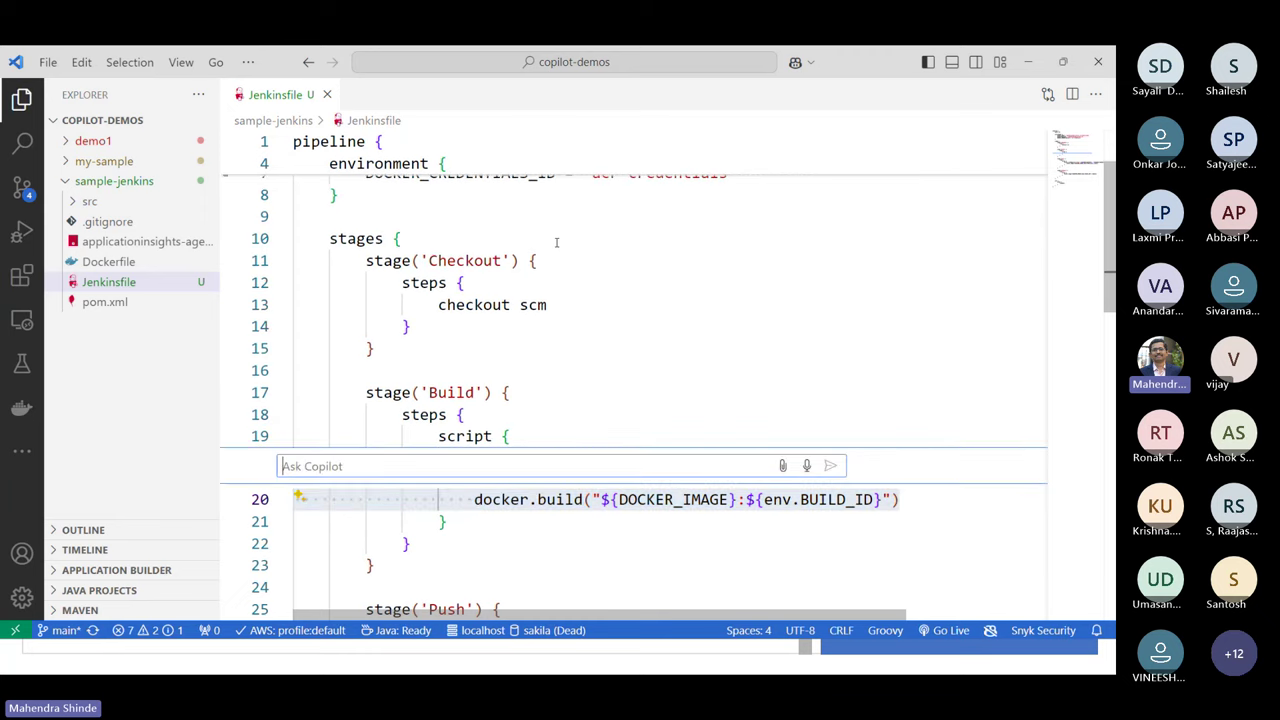
Step: Run /explain on the docker.build line and read Copilot's answer about the image name and tag
text(/expl)
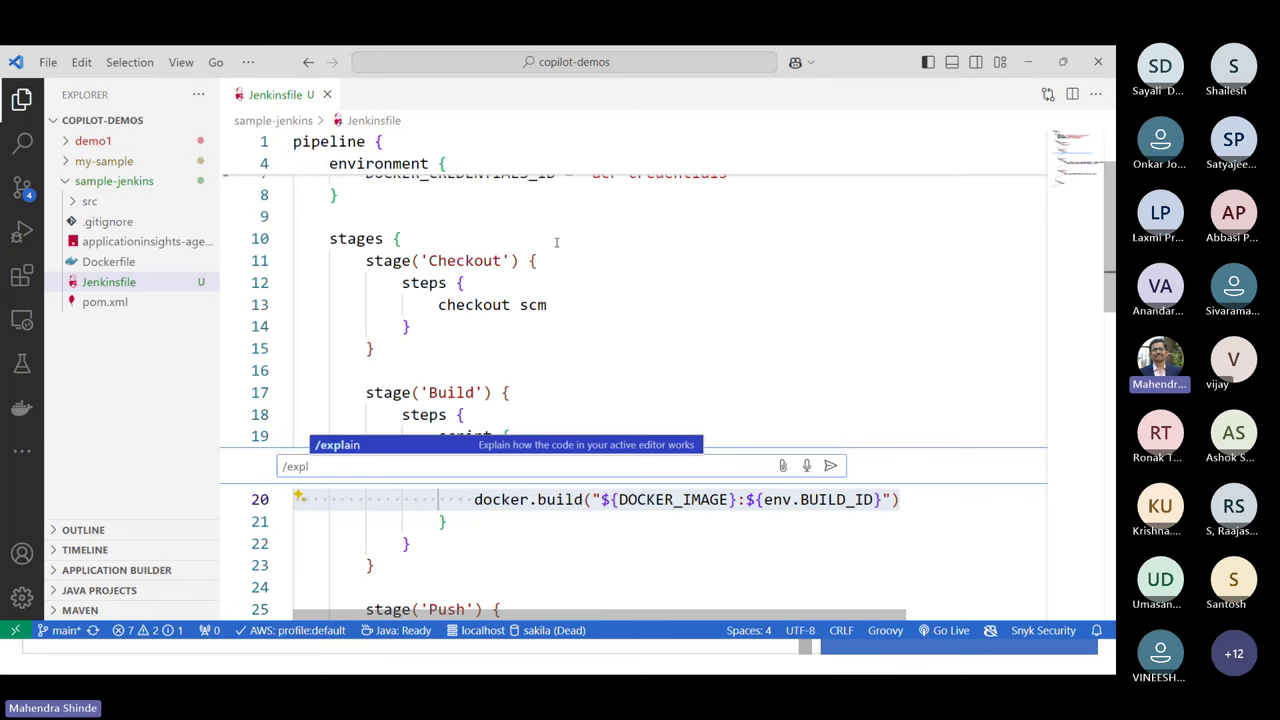
key(Tab)
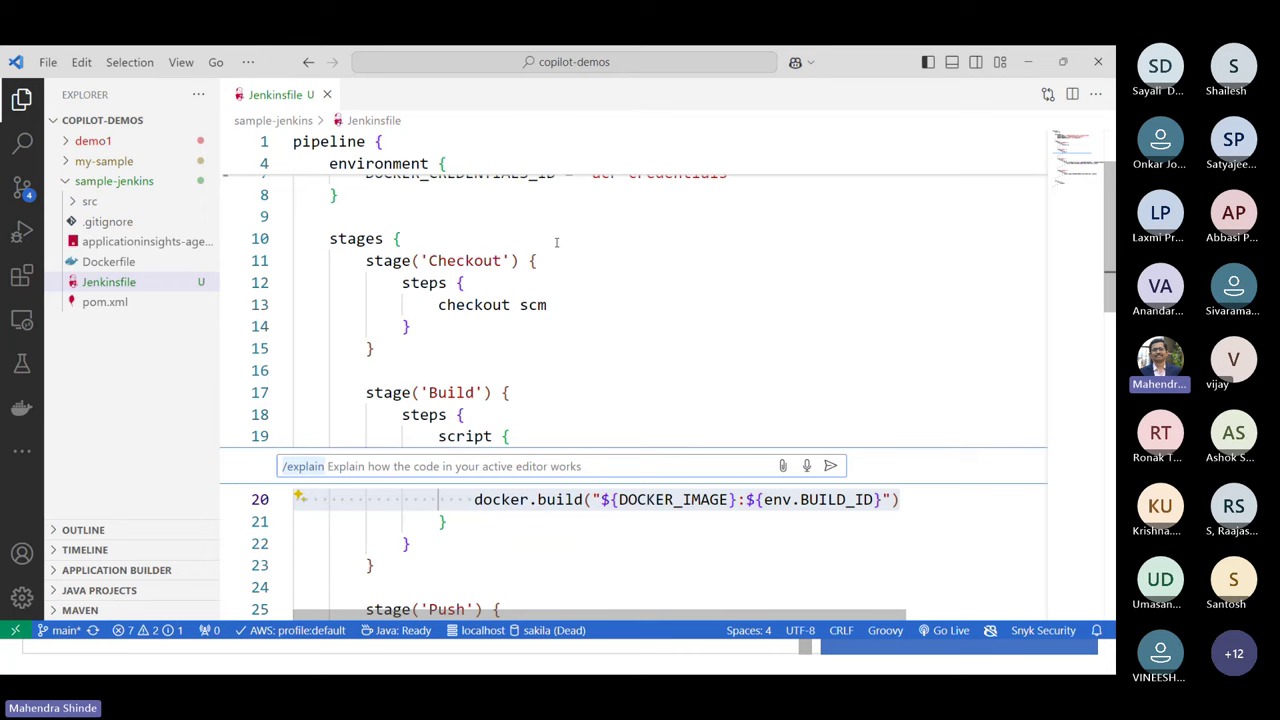
key(Return)
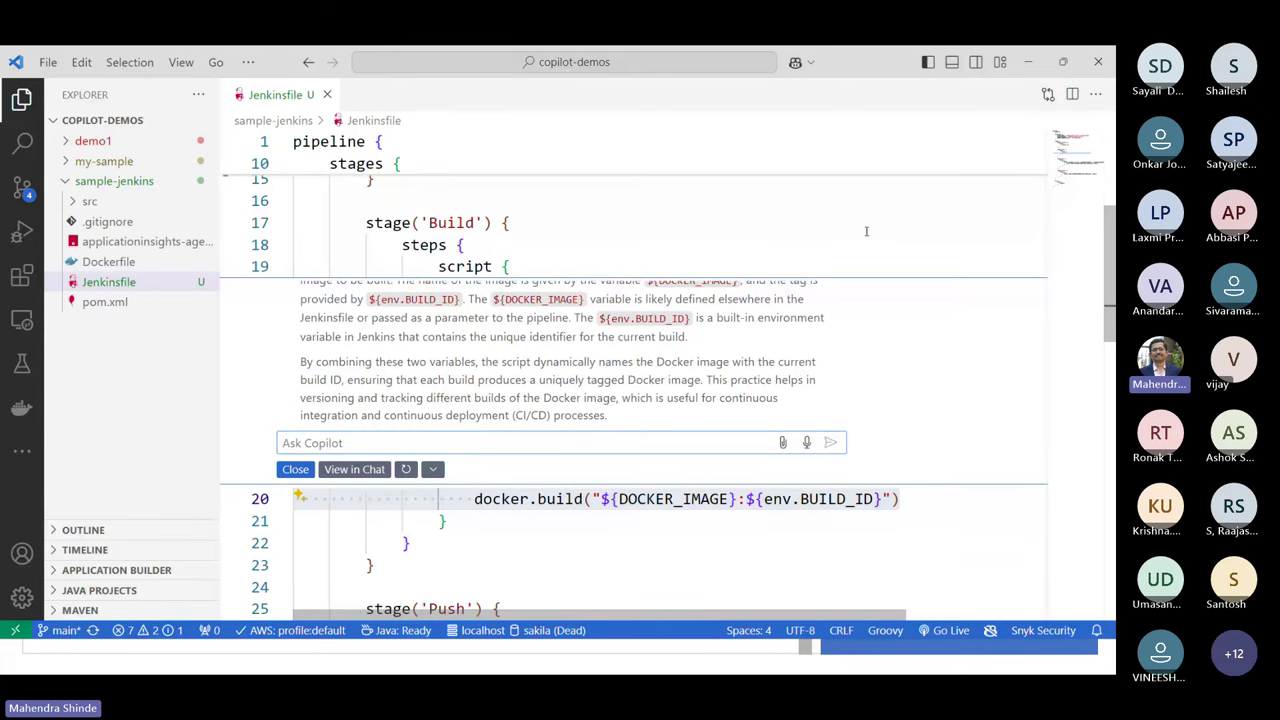
scroll(866, 231, up, 1)
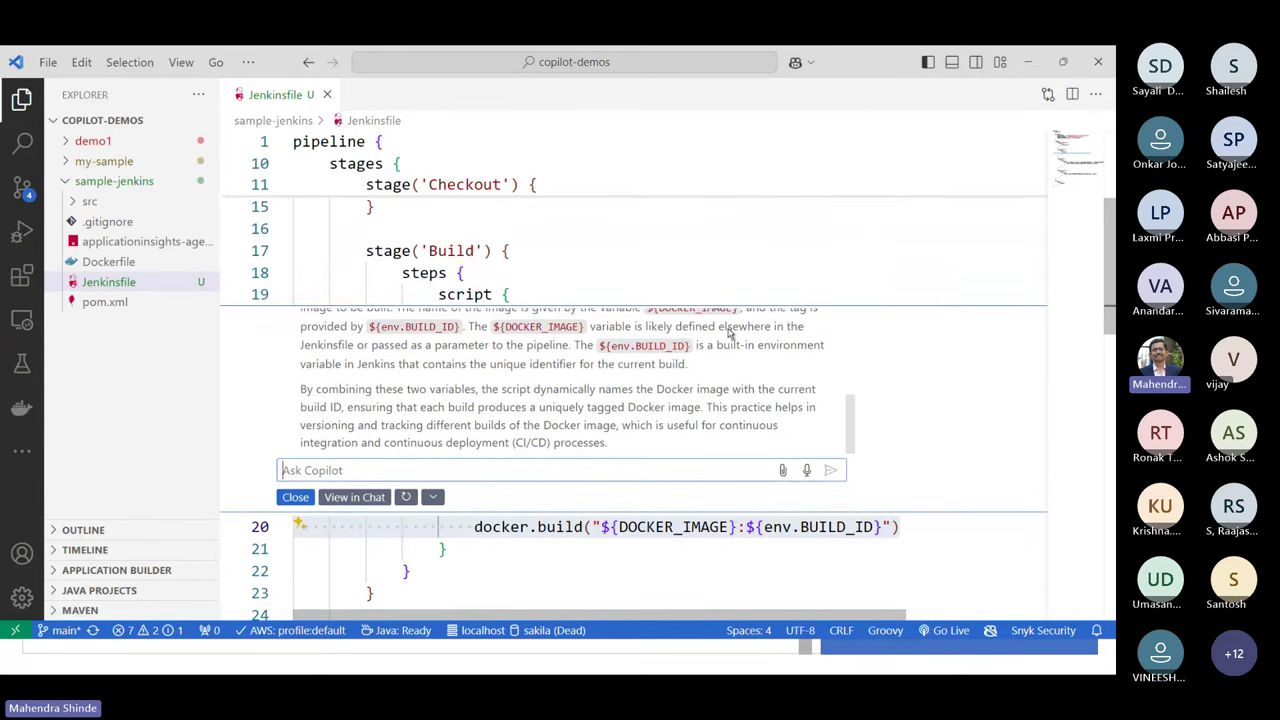
scroll(729, 334, up, 1)
scroll(729, 334, up, 5)
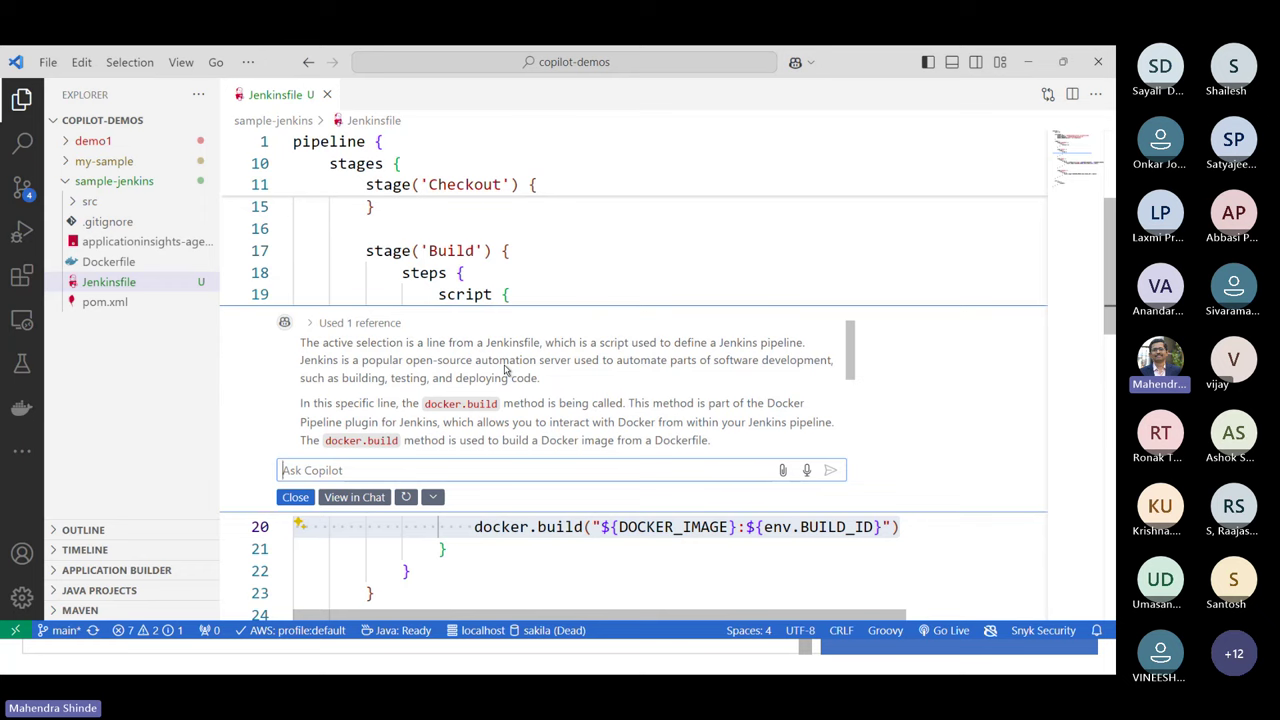
scroll(505, 370, down, 2)
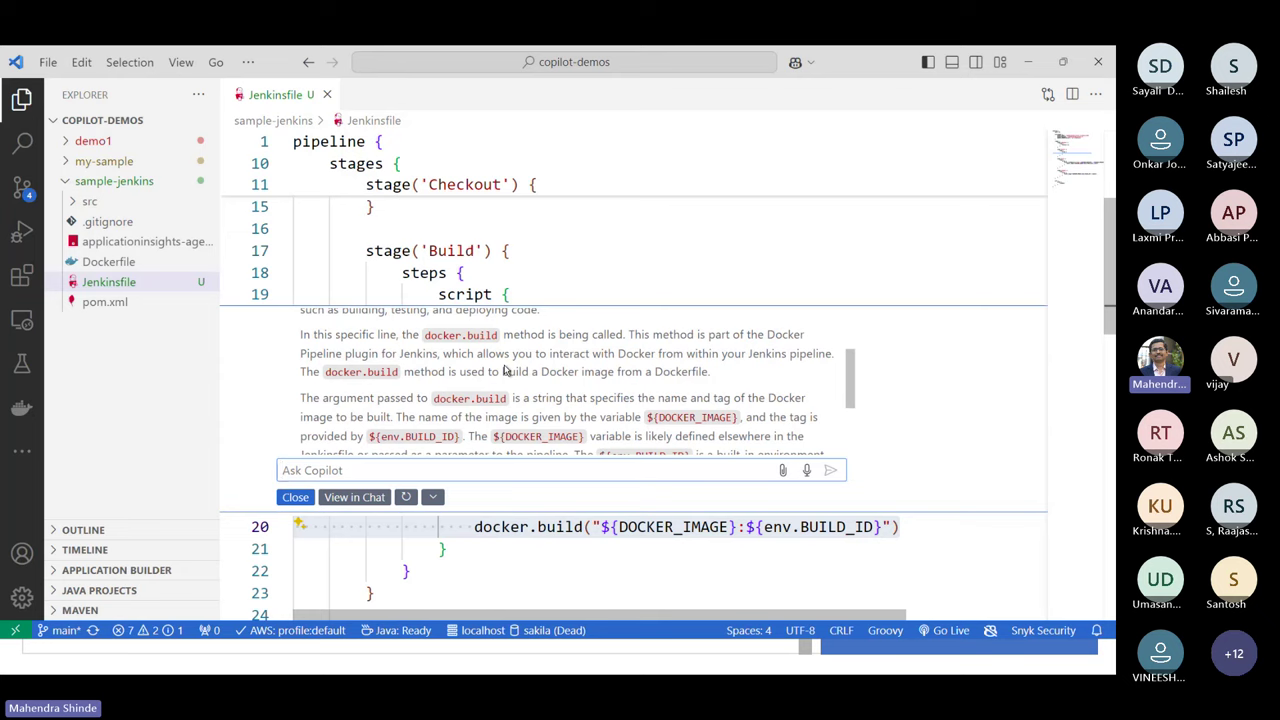
scroll(505, 370, down, 1)
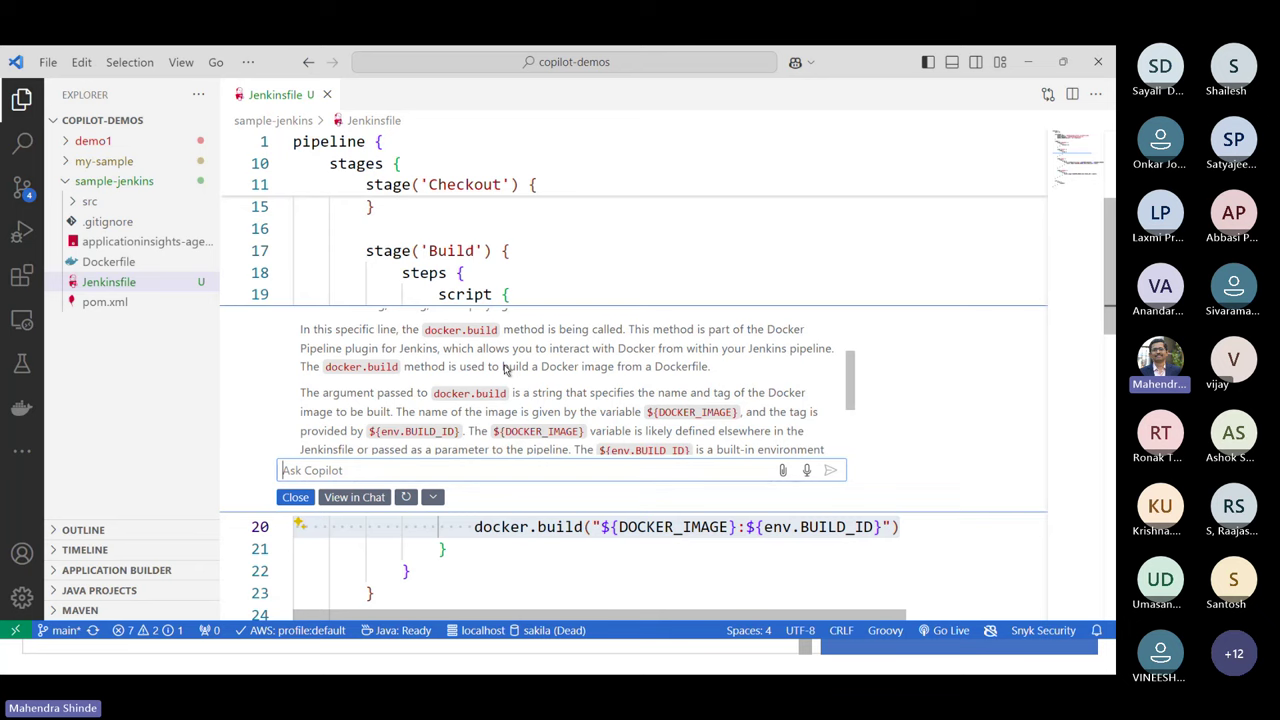
Step: Close Copilot's inline explanation of the docker.build line and switch to the Jenkins browser window
key(Escape)
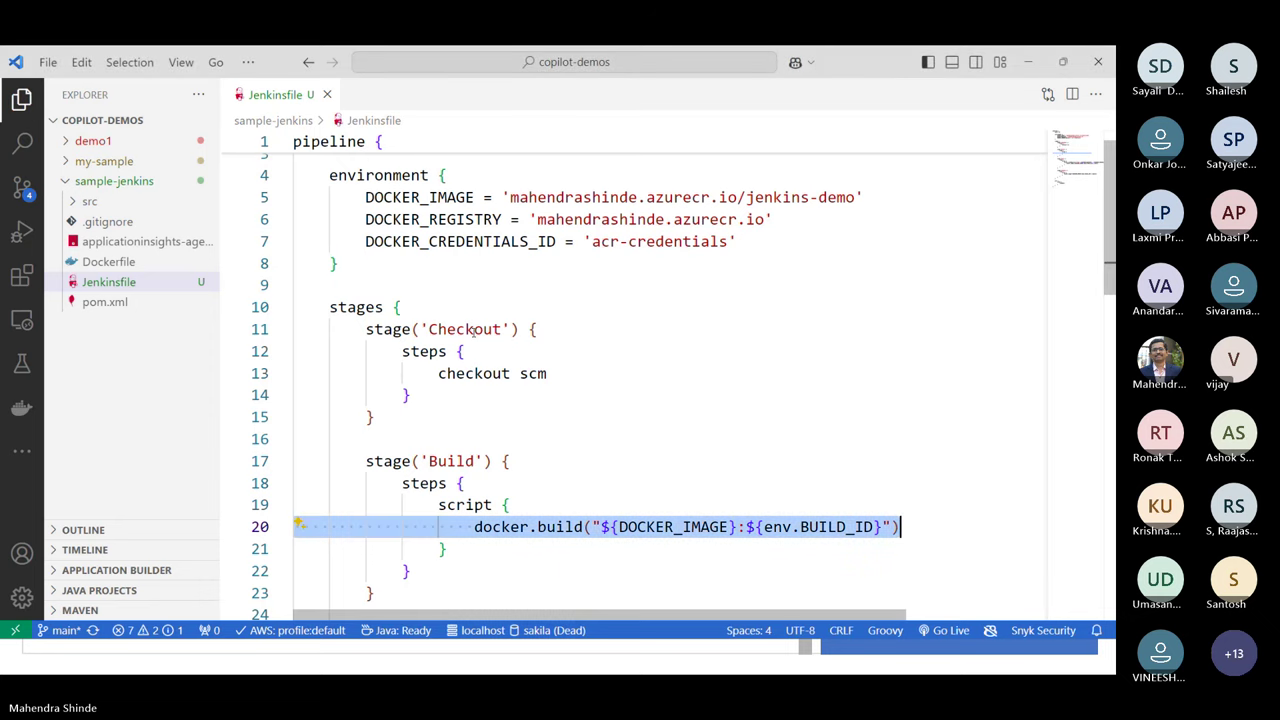
key(alt+Tab)
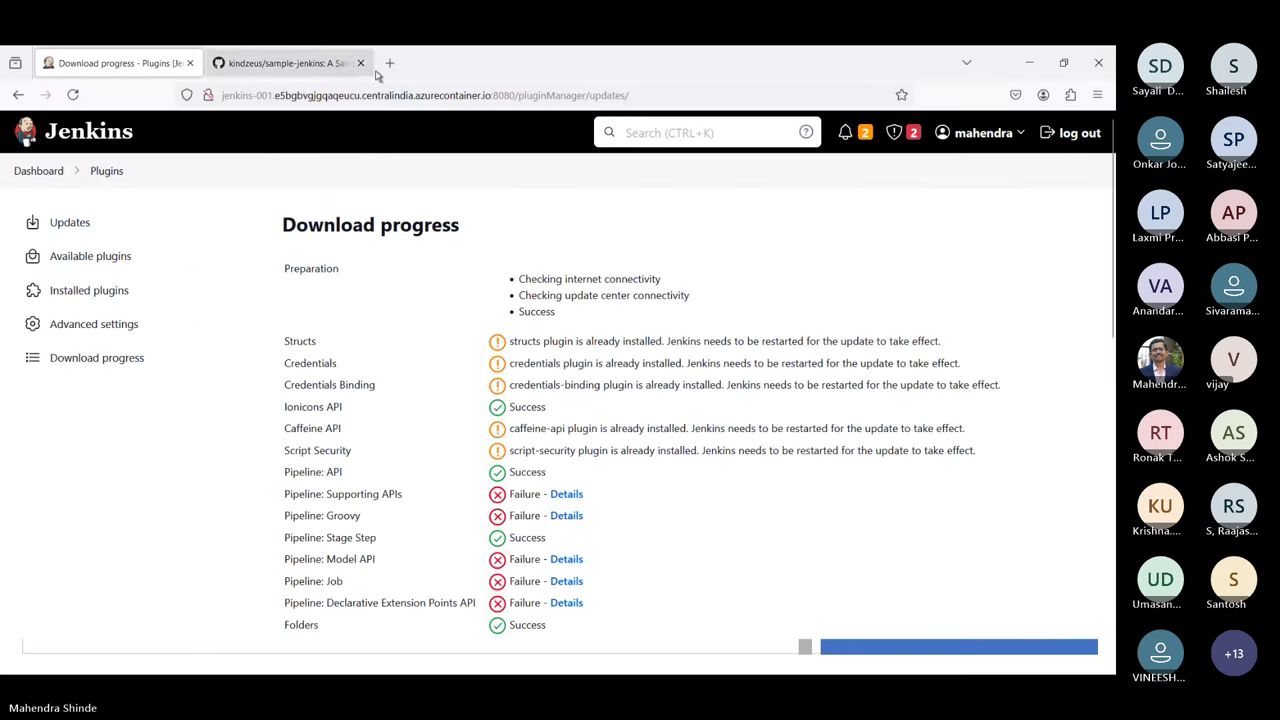
Step: Go from the Dashboard through Manage Jenkins to the System configuration page
click(38, 172)
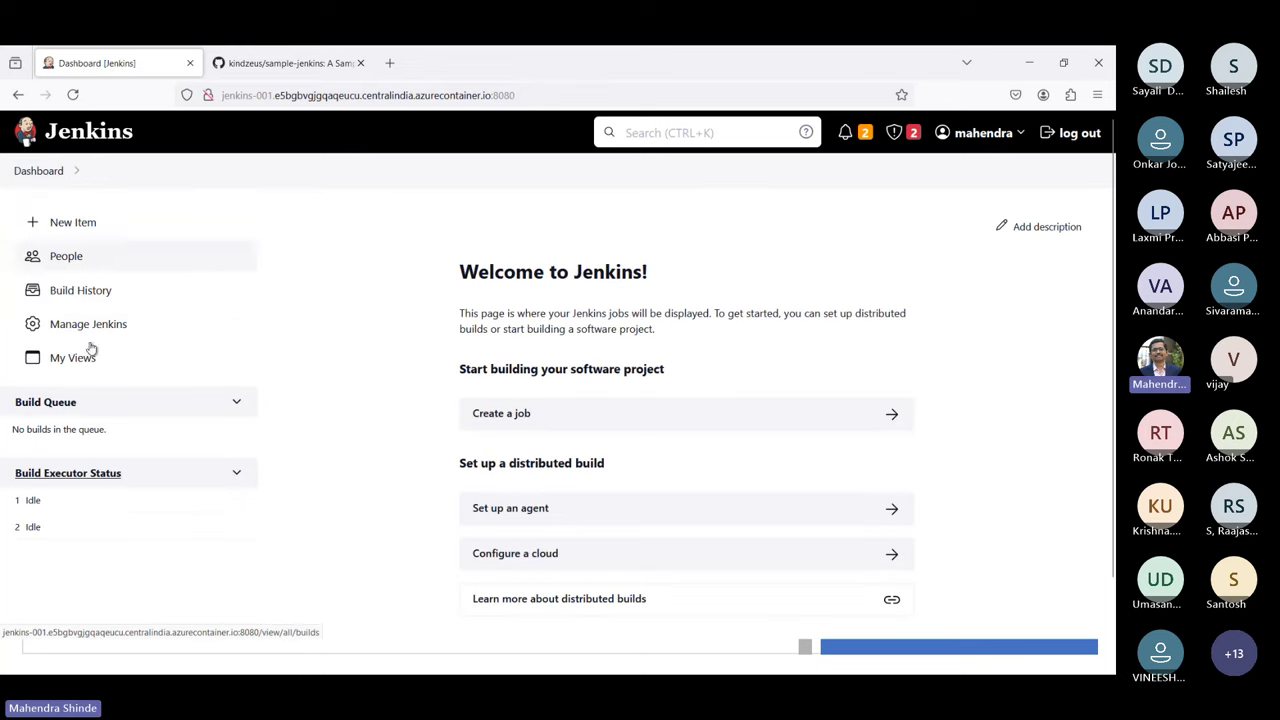
click(86, 334)
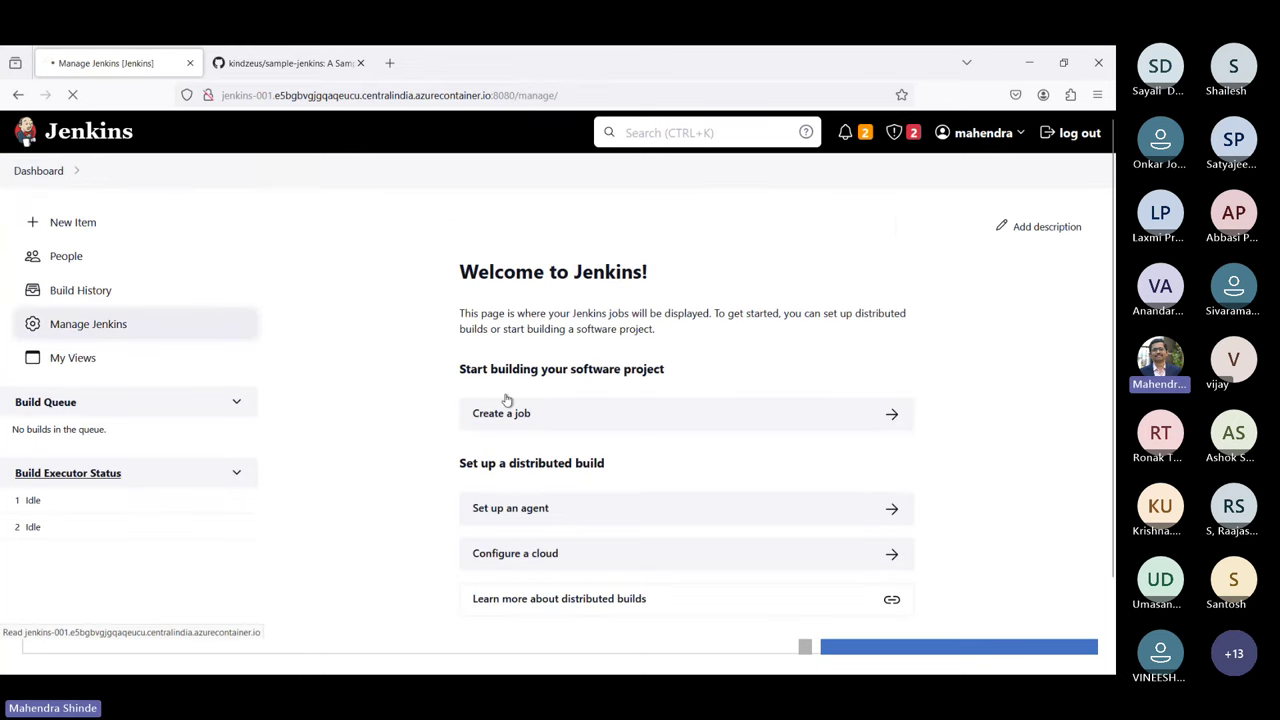
scroll(765, 405, down, 15)
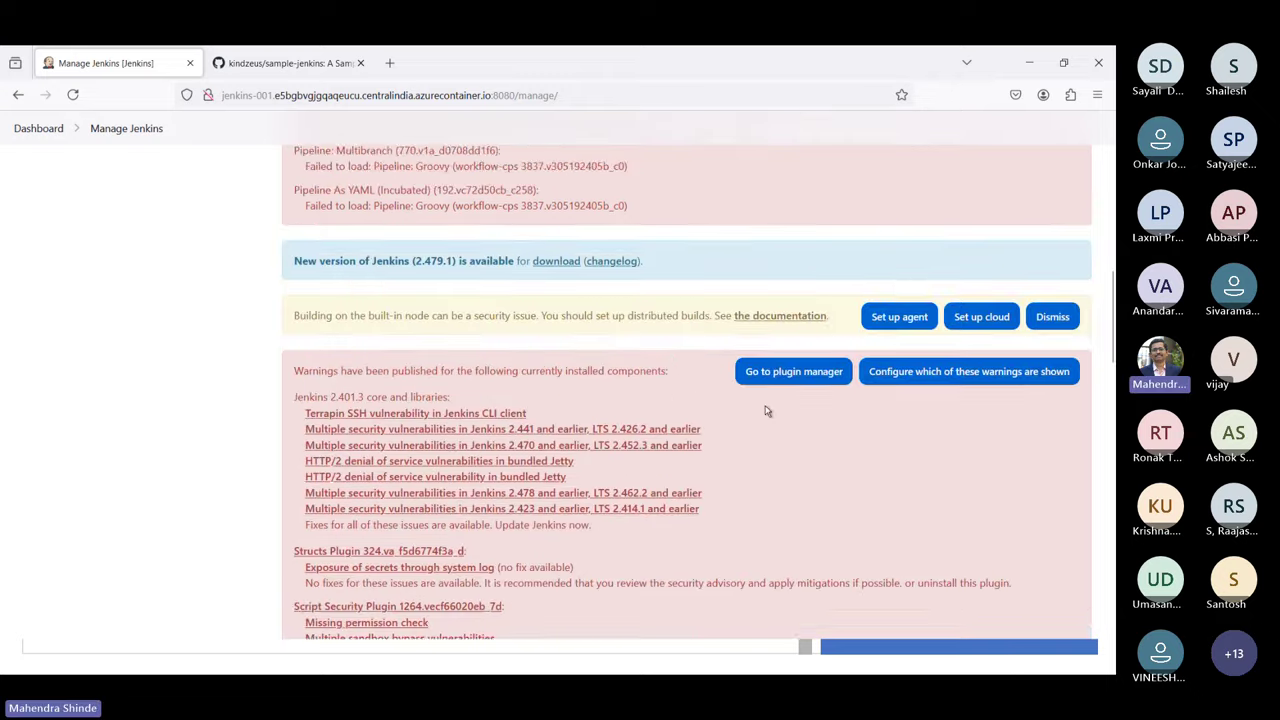
scroll(765, 410, down, 5)
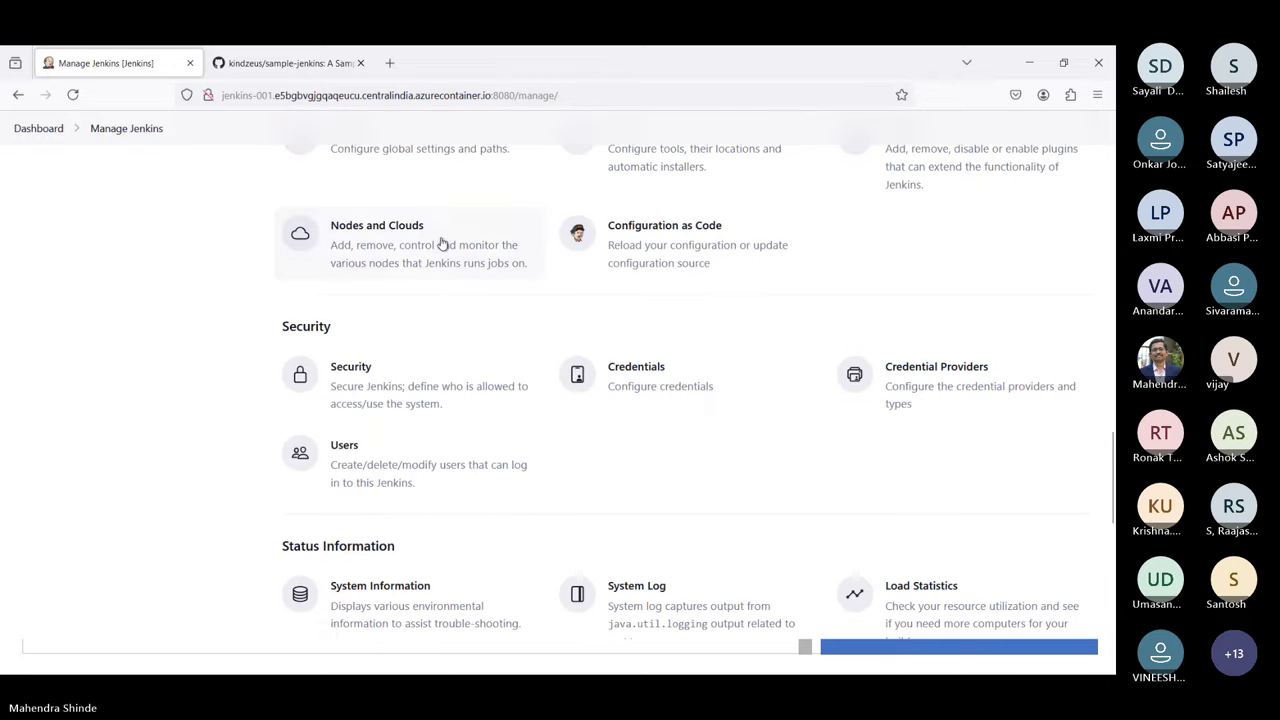
scroll(440, 243, up, 2)
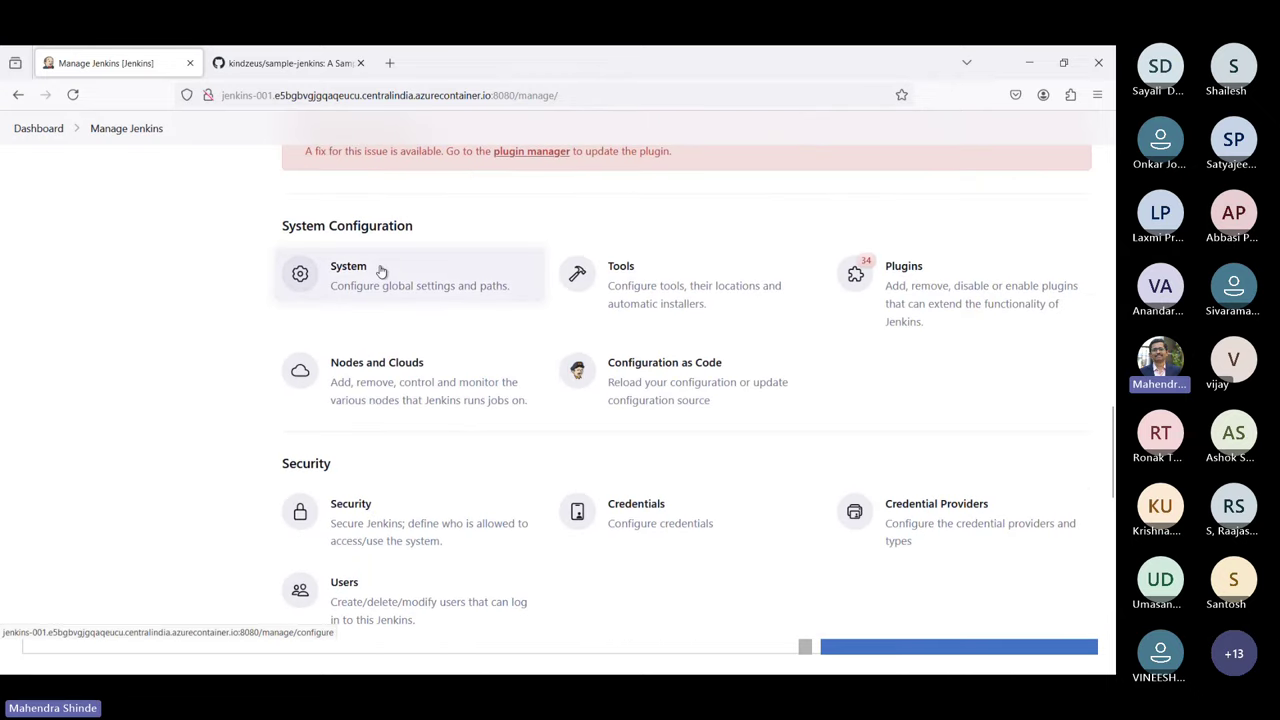
scroll(380, 271, up, 1)
click(370, 340)
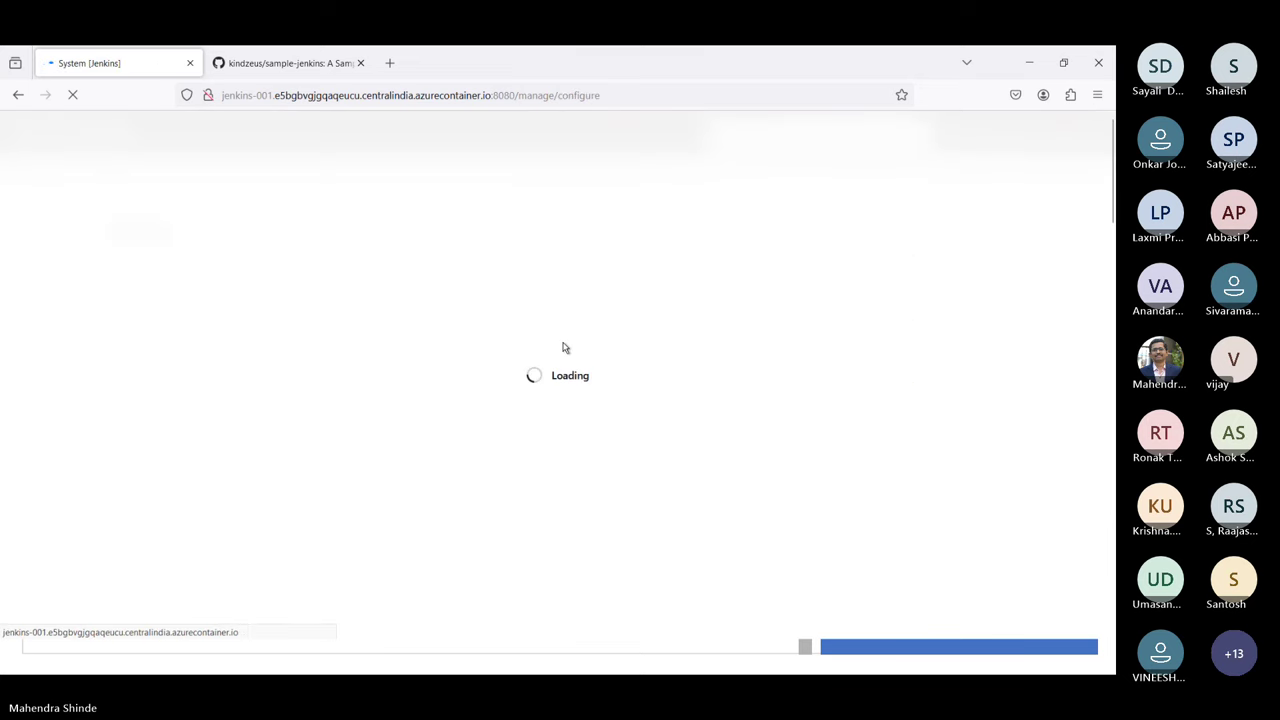
scroll(563, 347, down, 5)
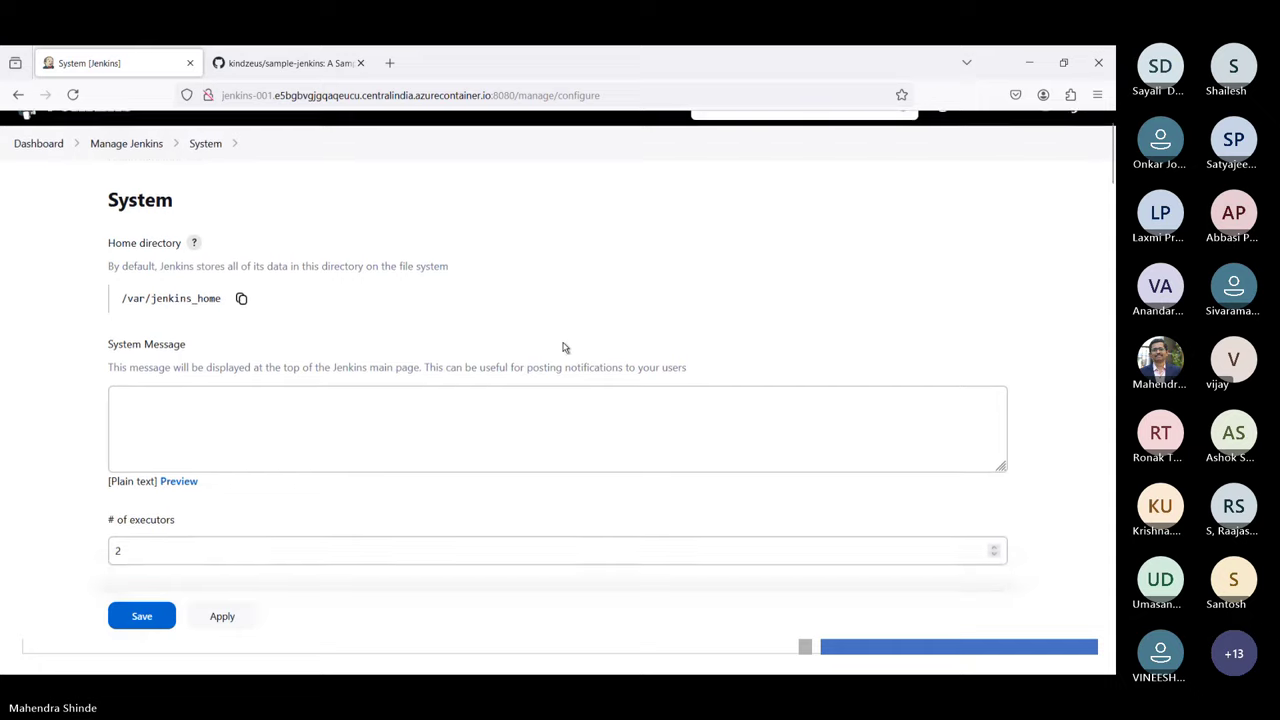
scroll(563, 347, down, 3)
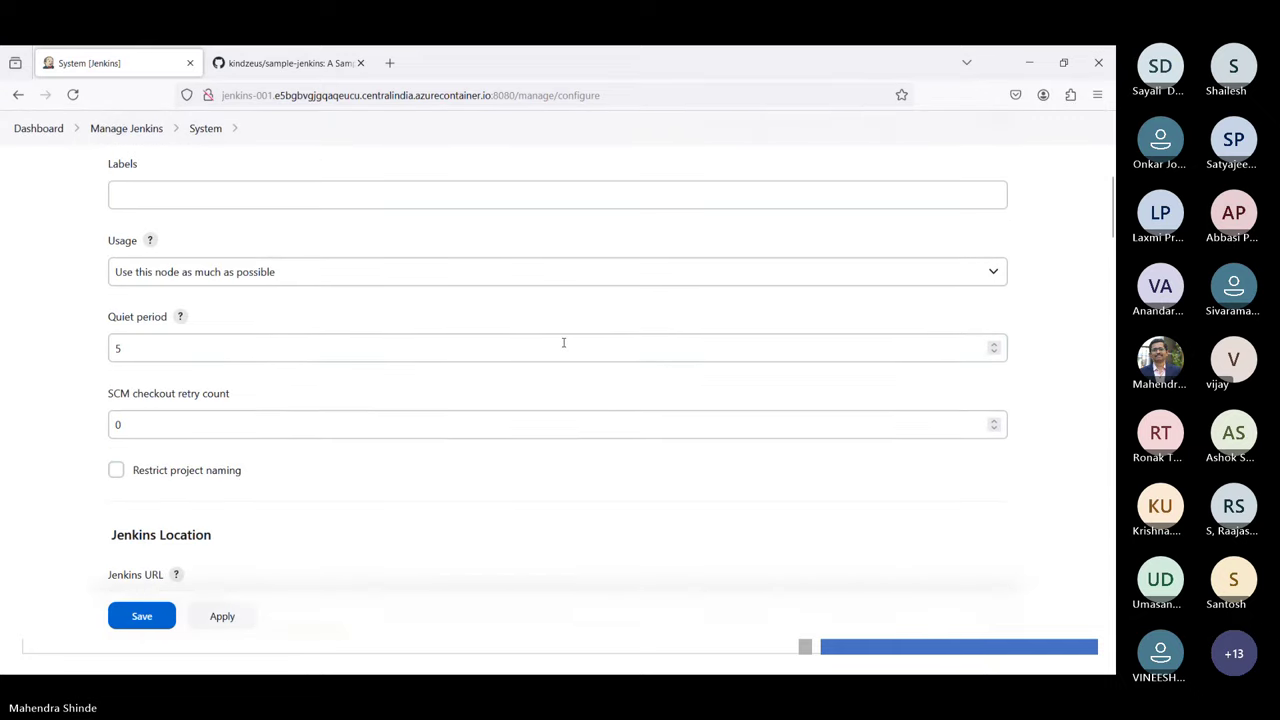
scroll(563, 347, down, 3)
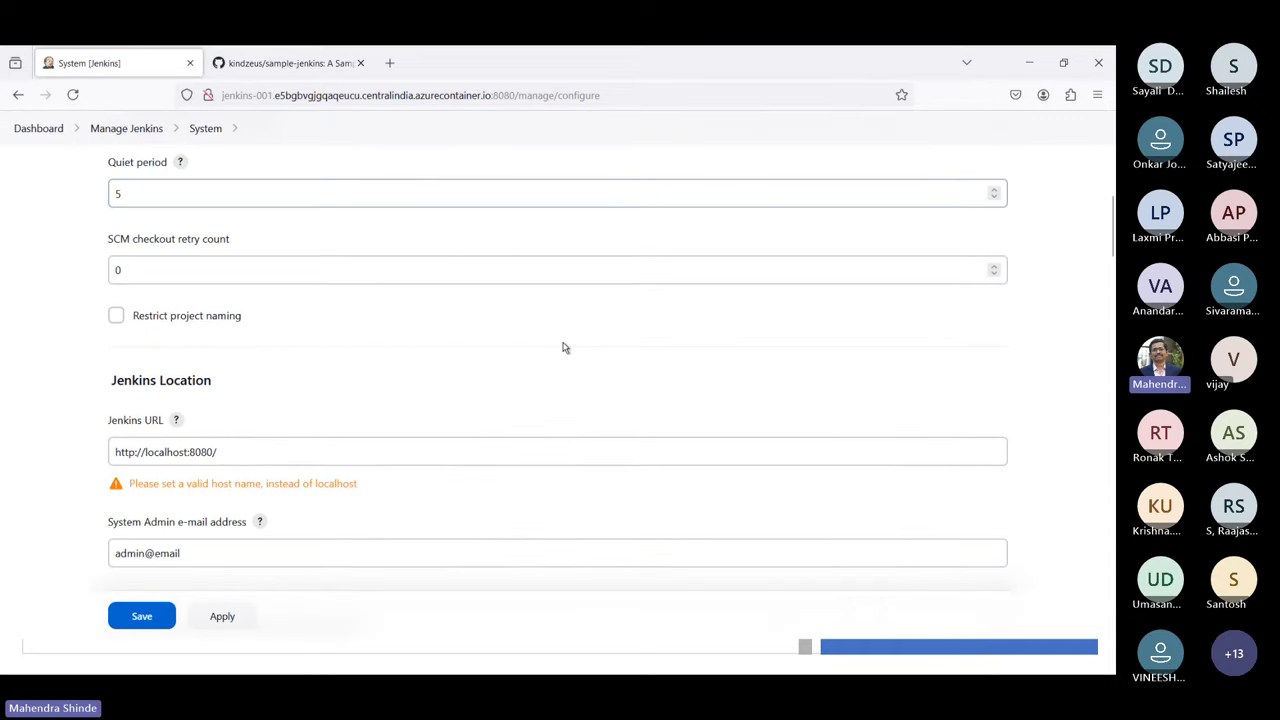
scroll(563, 347, down, 1)
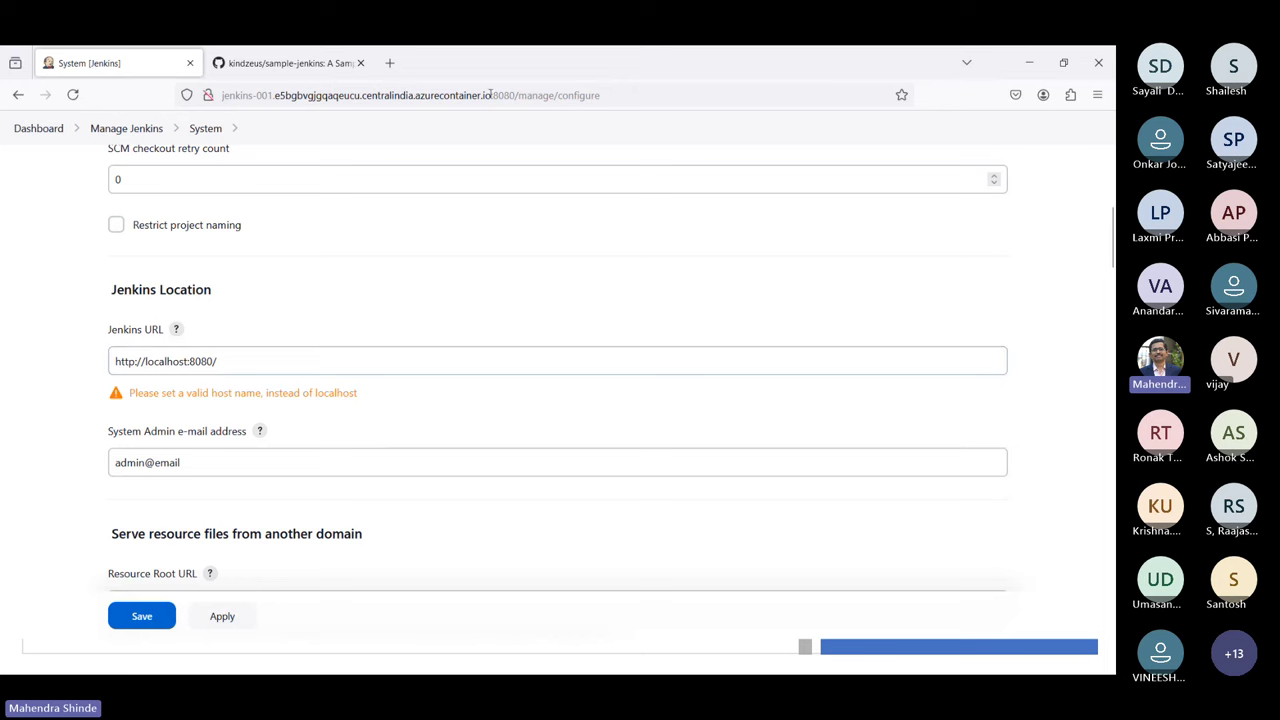
drag(510, 95, 170, 88)
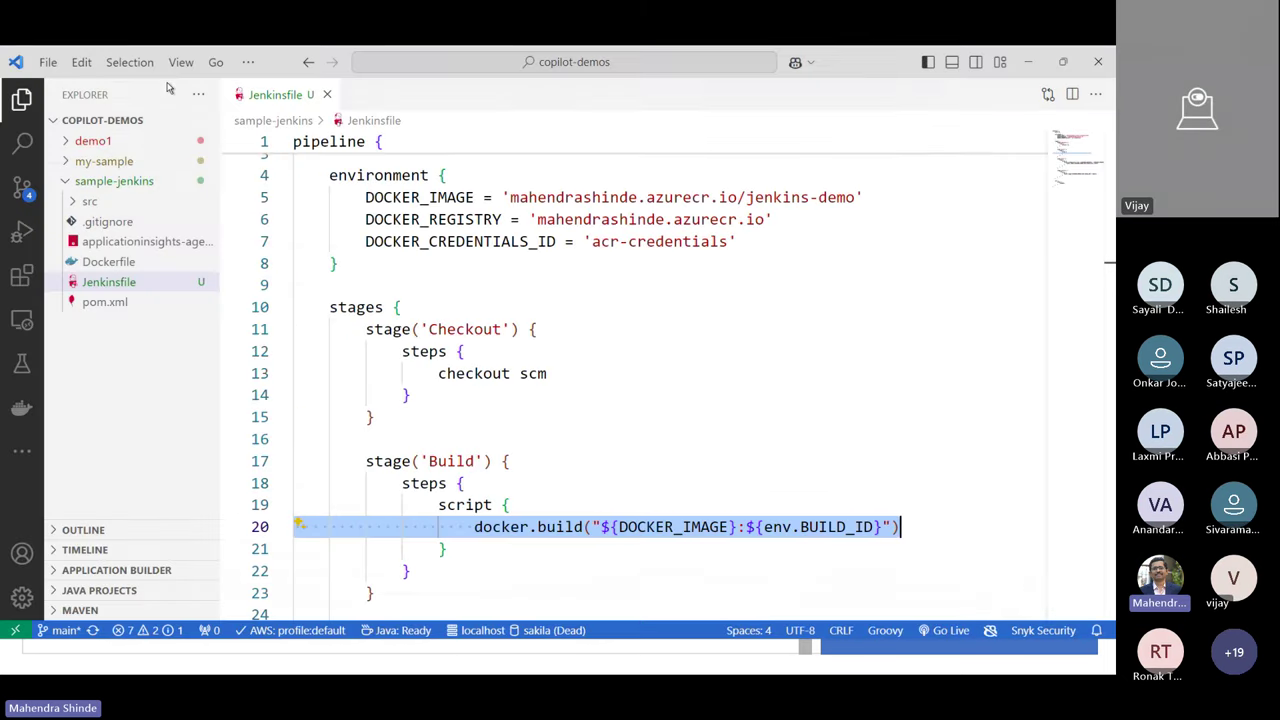
key(alt+Tab)
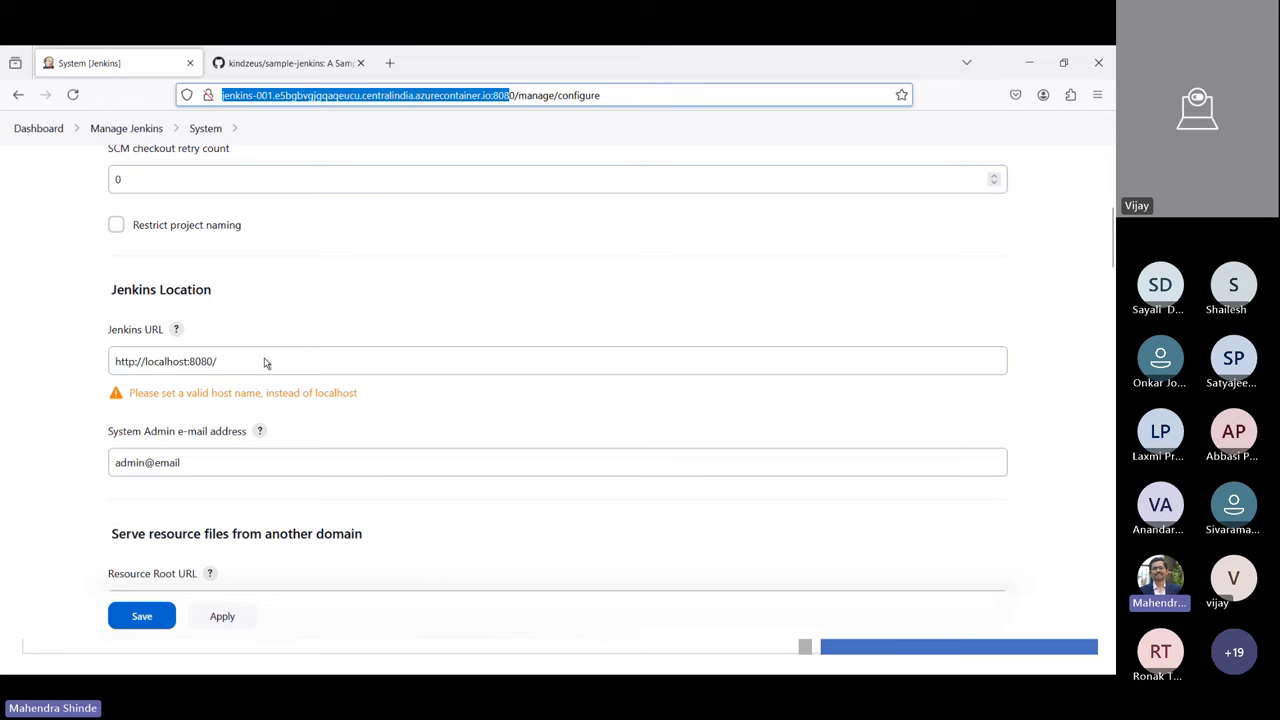
click(314, 351)
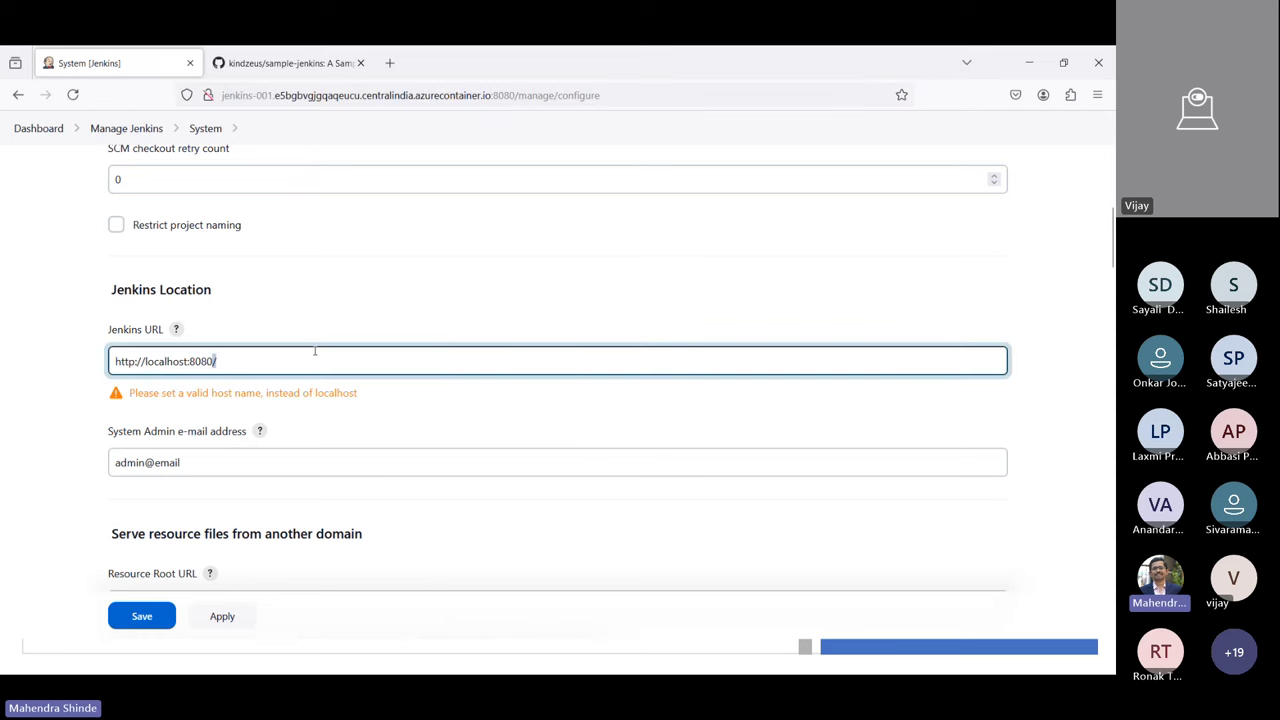
key(ctrl+a)
text(jenkins-001.e5bgbvgjgqaqeucu.centralindia.azurecontainer.io:808)
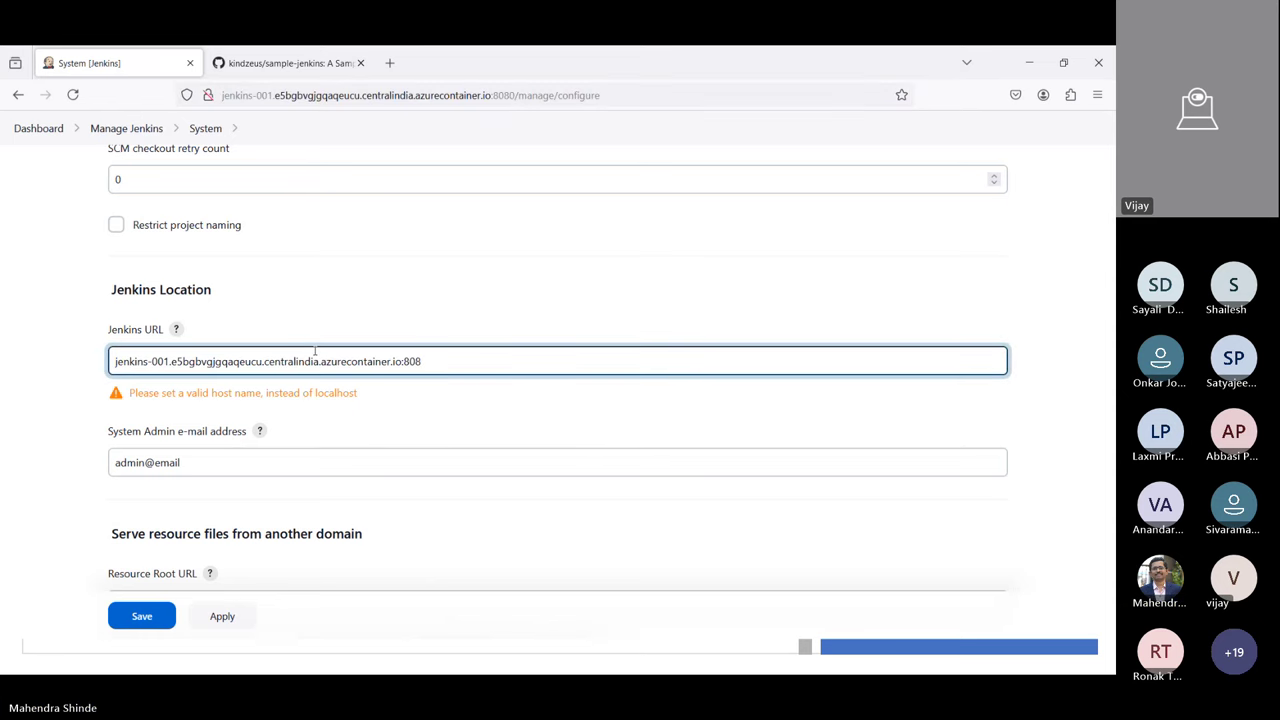
text(0)
key(Home)
text(http://)
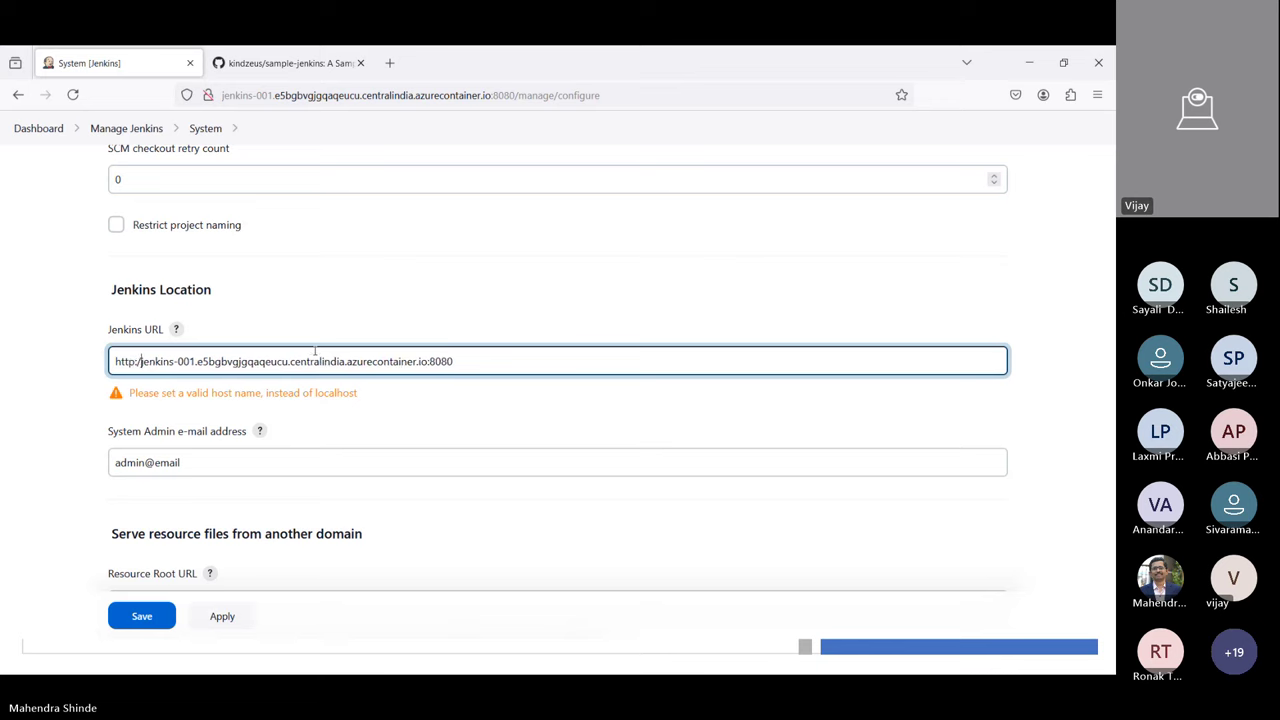
key(Tab)
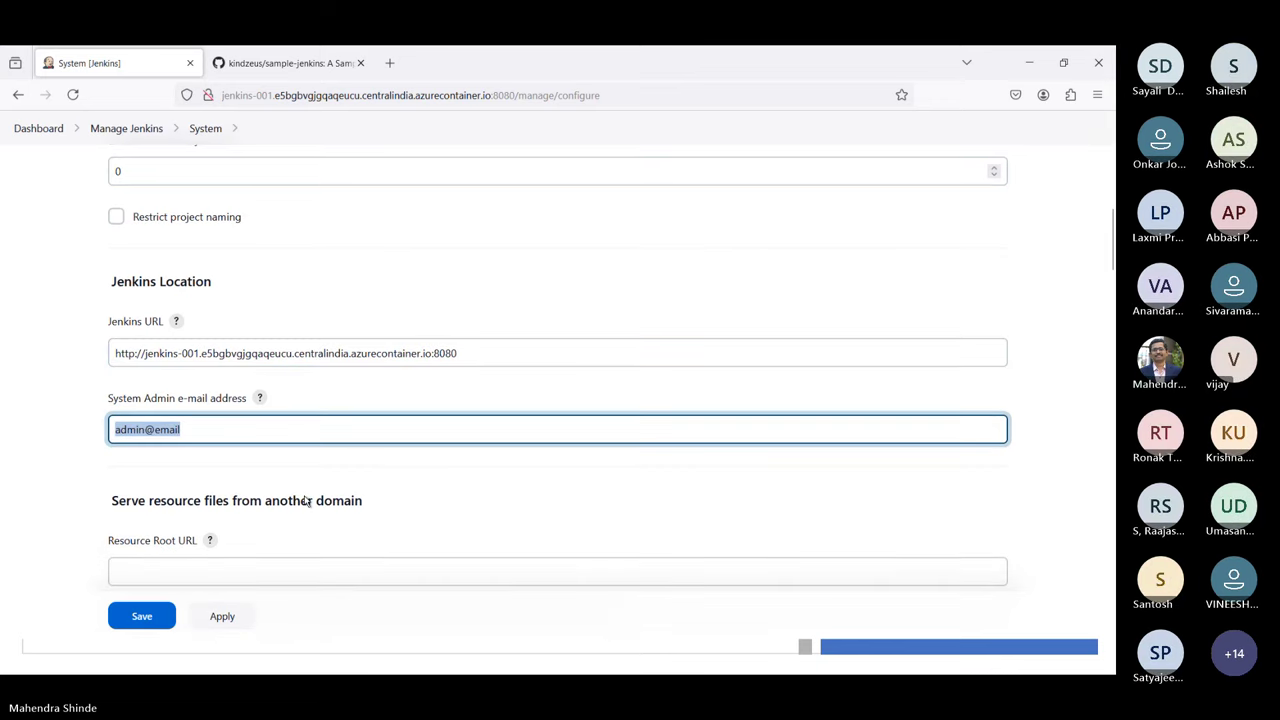
scroll(307, 500, down, 2)
scroll(307, 500, down, 2)
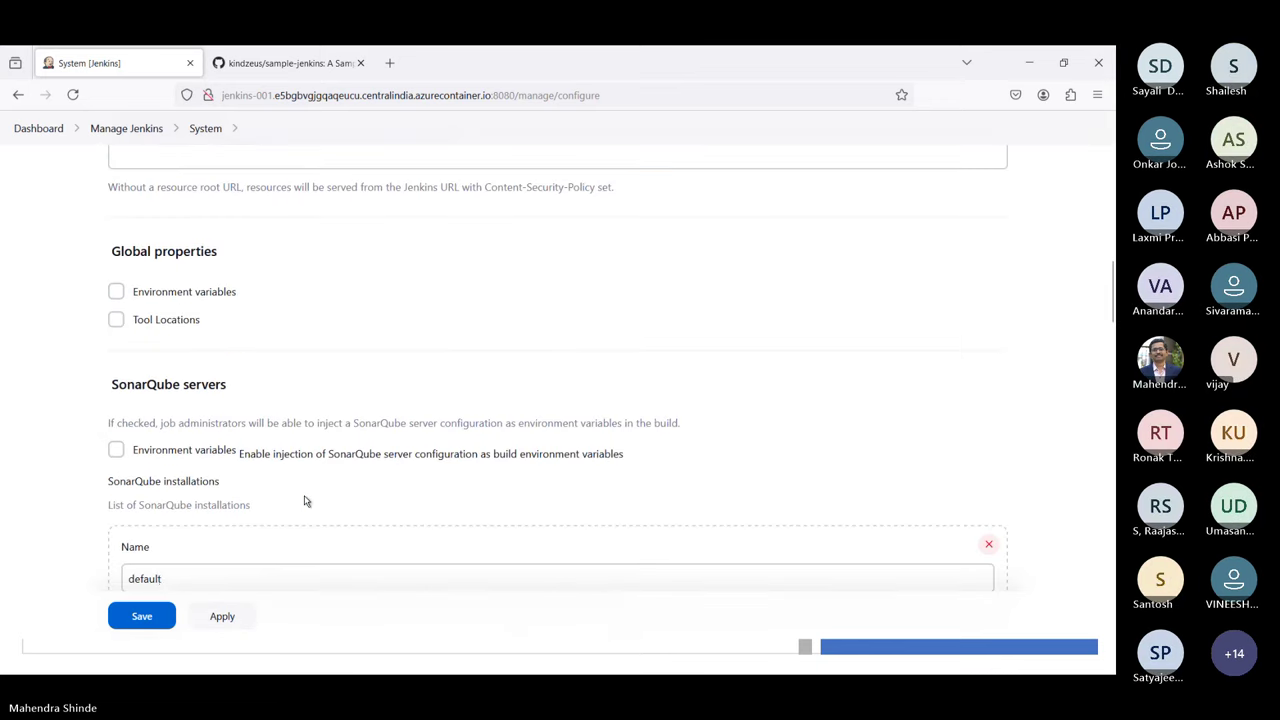
click(142, 616)
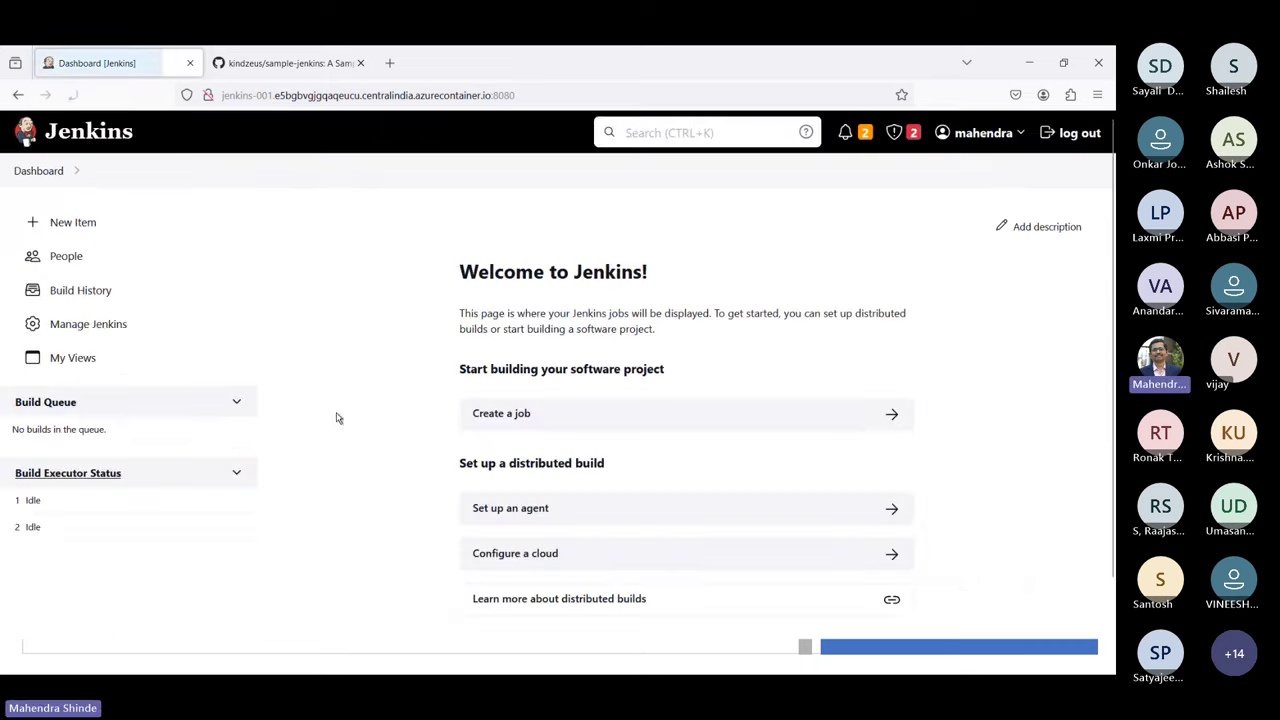
Step: Open Manage Jenkins > Plugins and search the available plugins for 'pipeline'
click(103, 328)
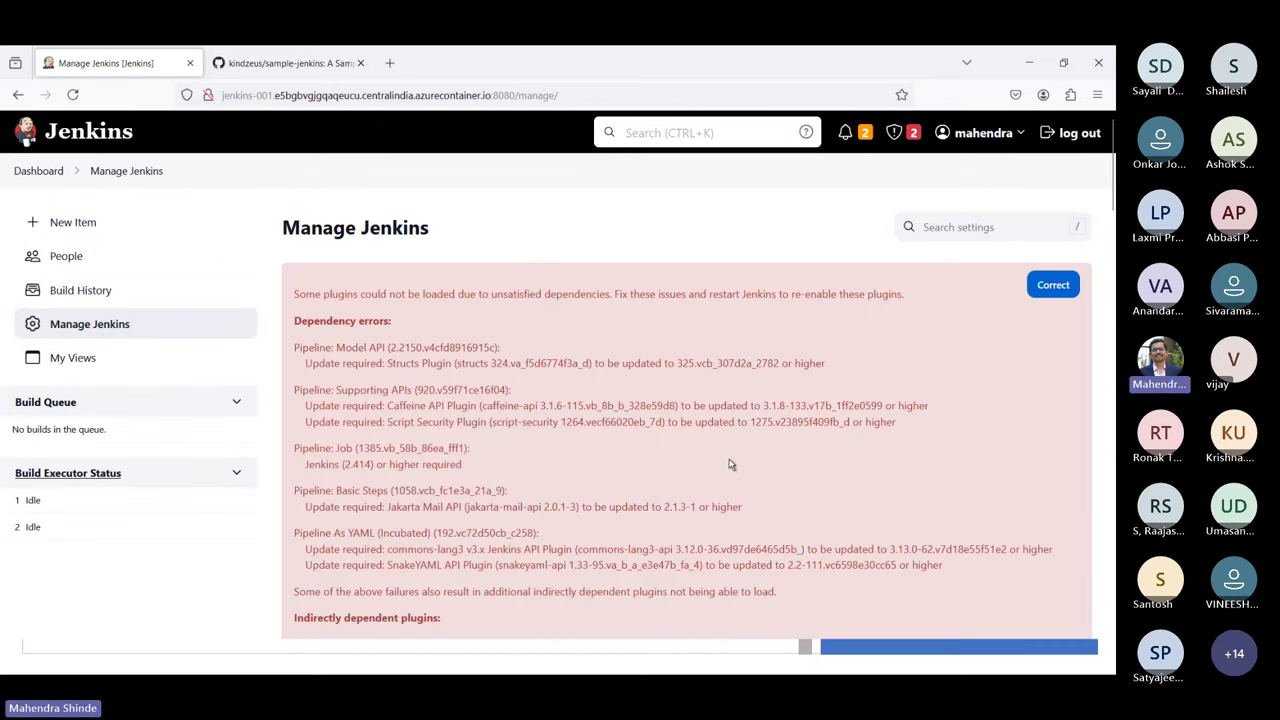
scroll(731, 463, down, 7)
scroll(731, 463, down, 10)
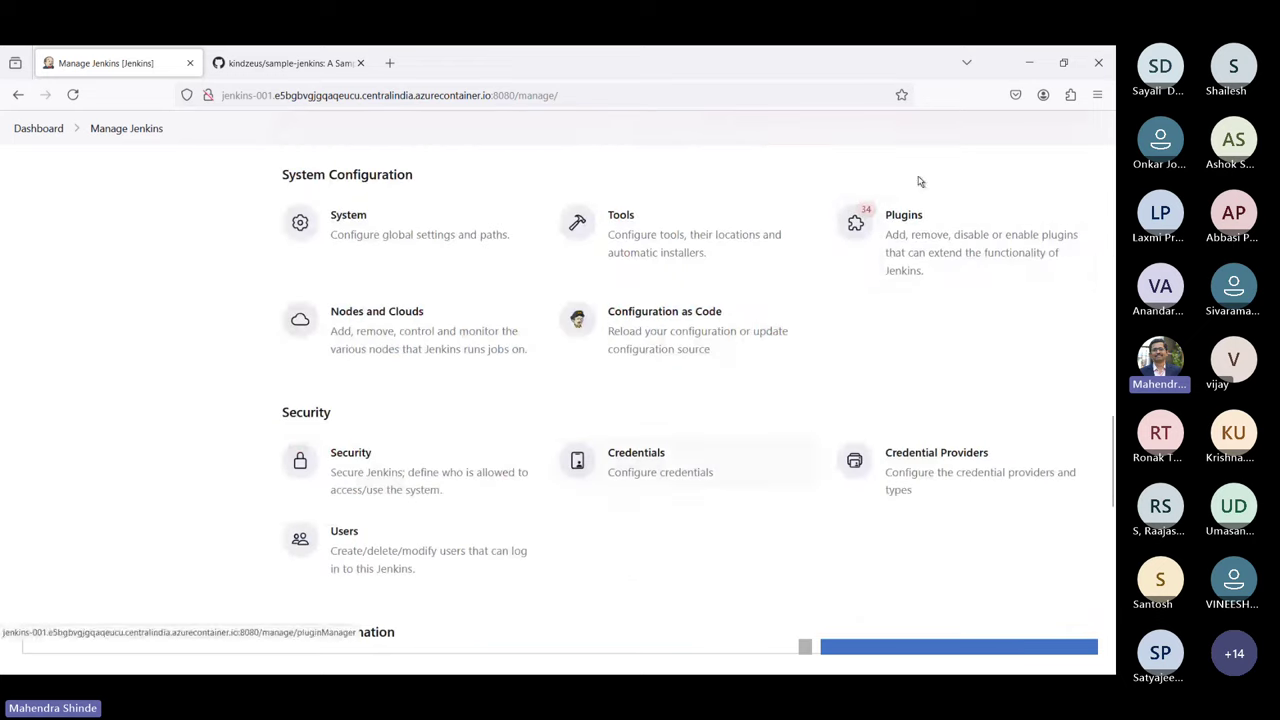
click(894, 226)
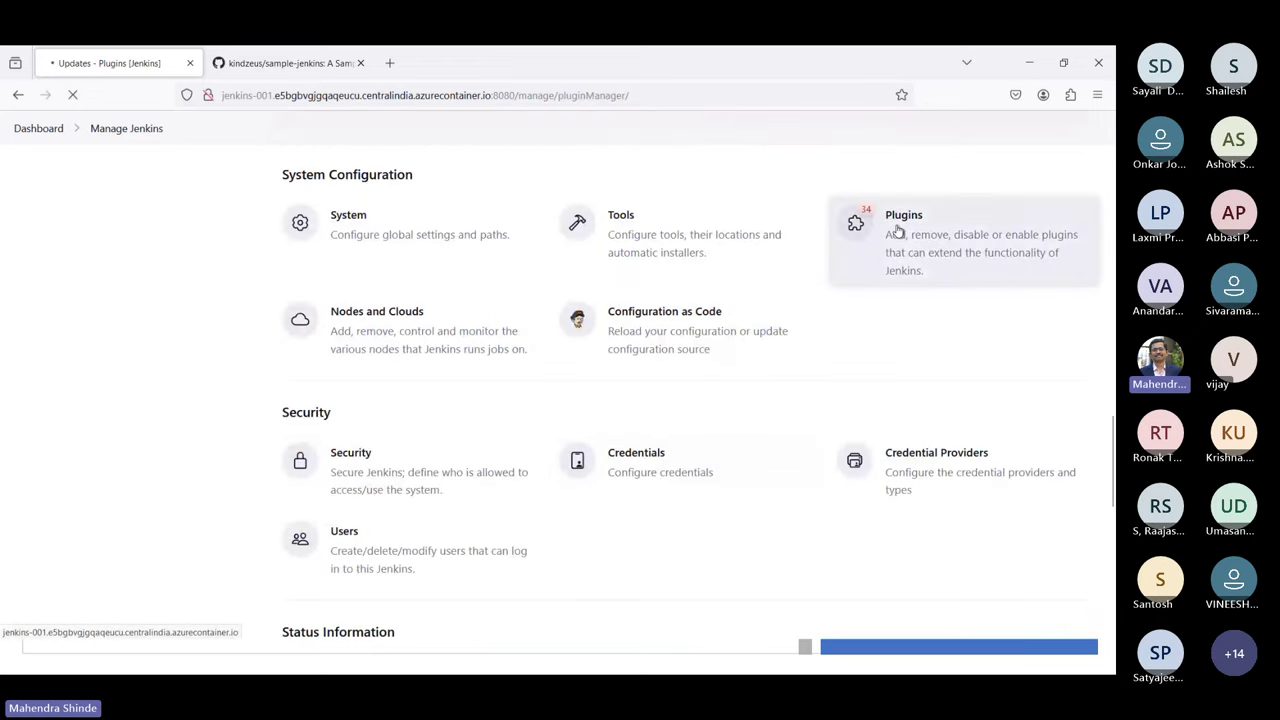
scroll(467, 265, down, 3)
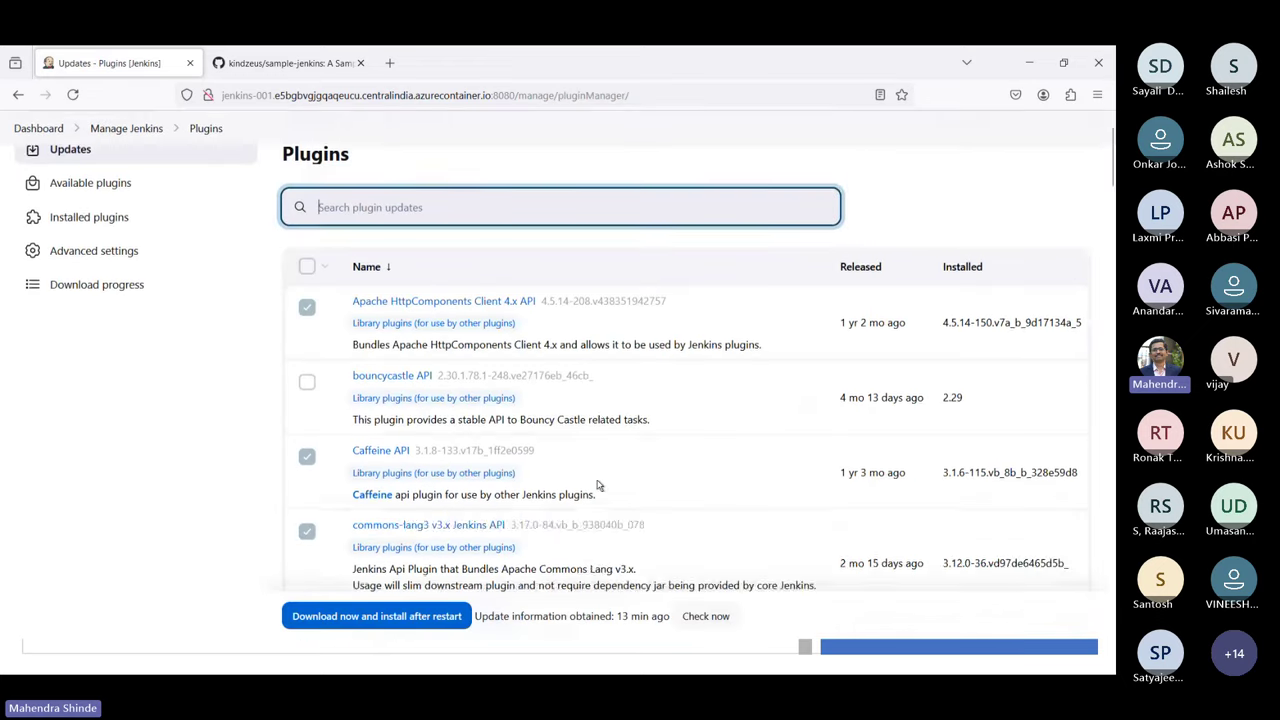
scroll(340, 168, up, 3)
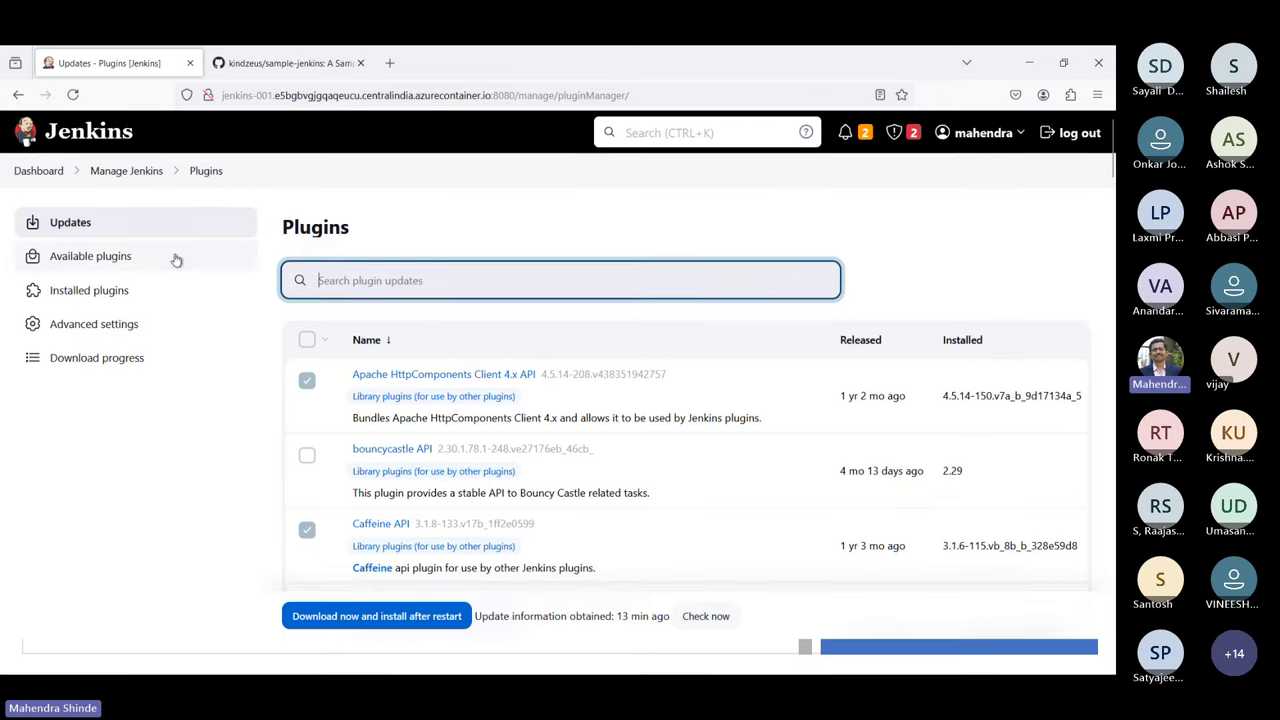
click(174, 258)
text(pipeli)
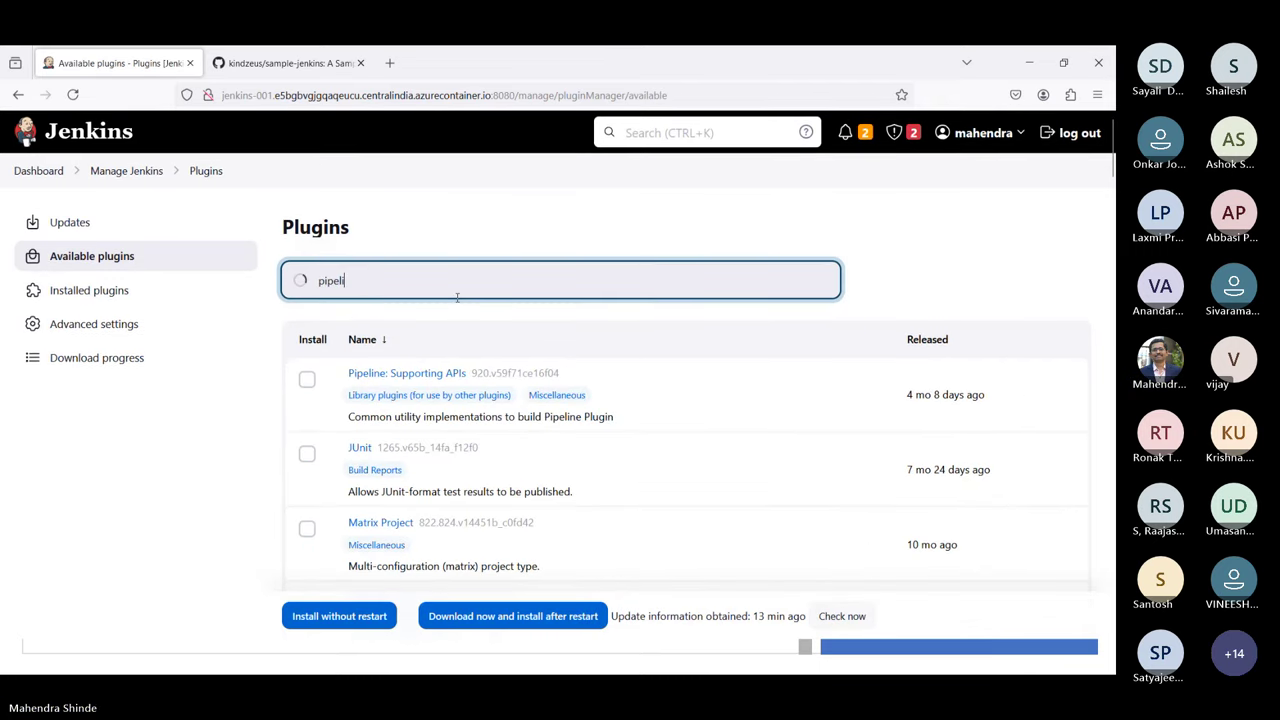
text(ne)
Step: Tick Pipeline: Declarative and install it without restart, which returns a 403 crumb error
click(307, 453)
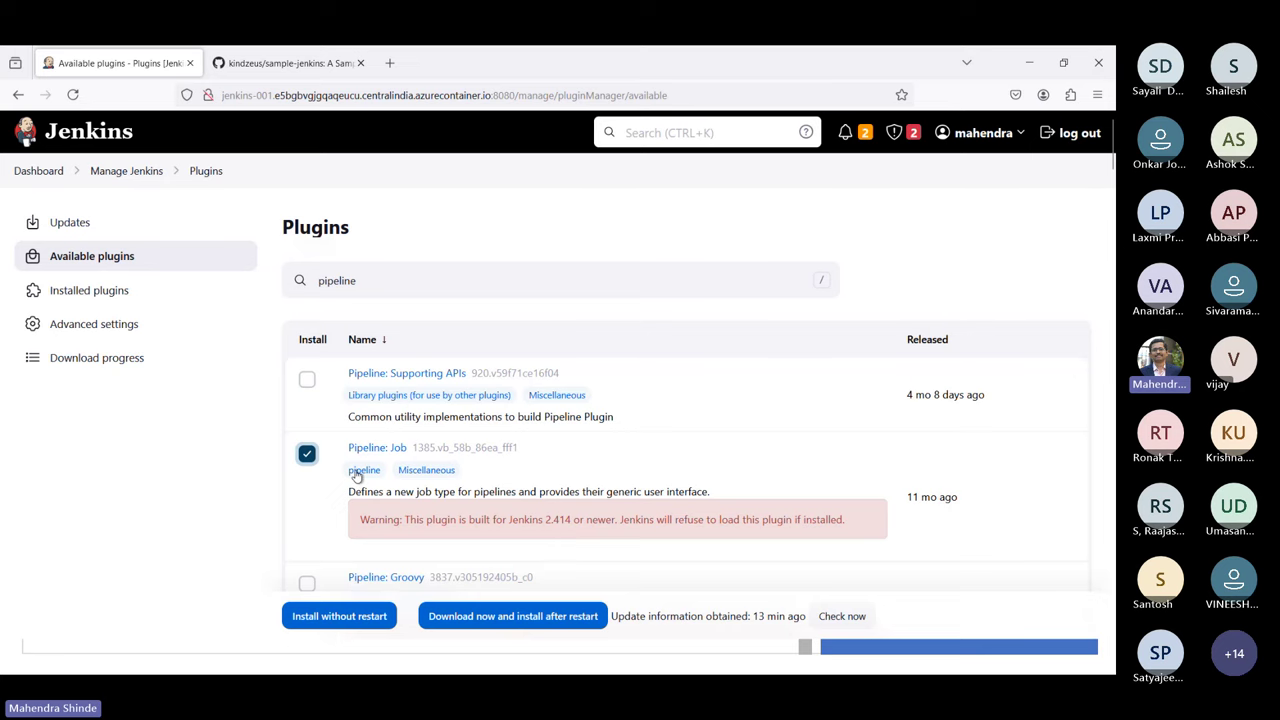
click(307, 454)
scroll(307, 455, down, 4)
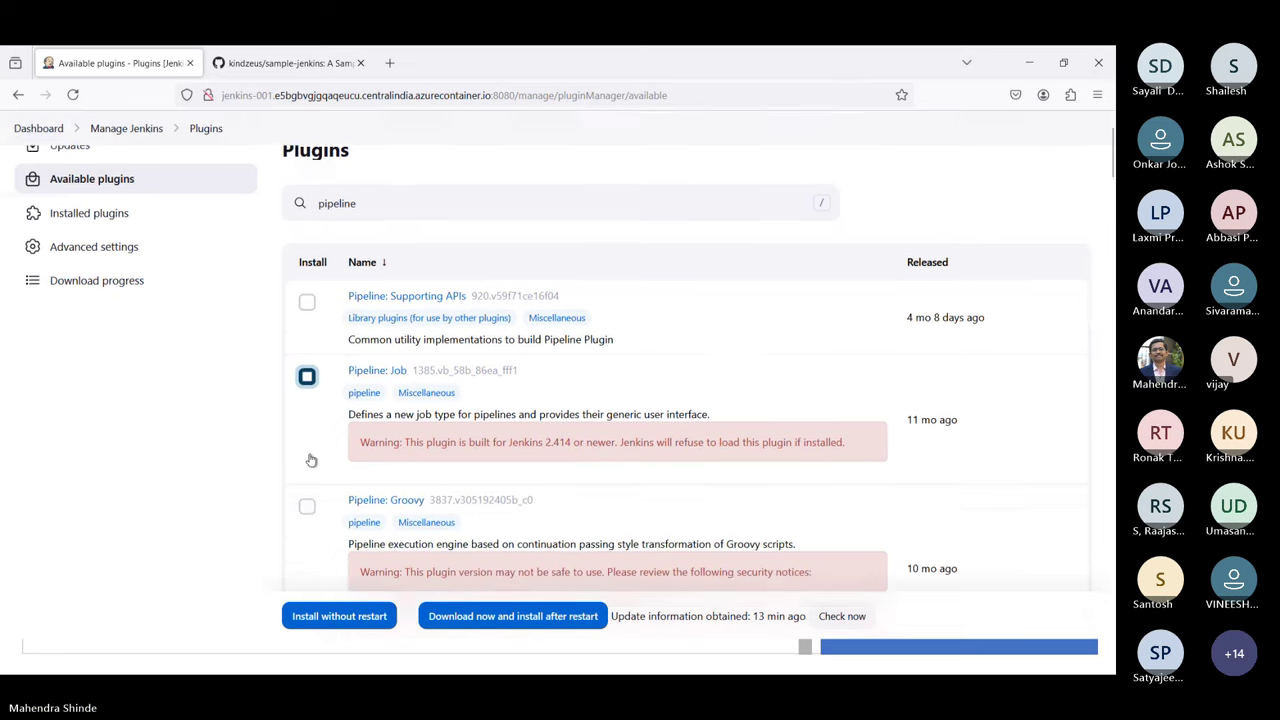
scroll(307, 457, down, 1)
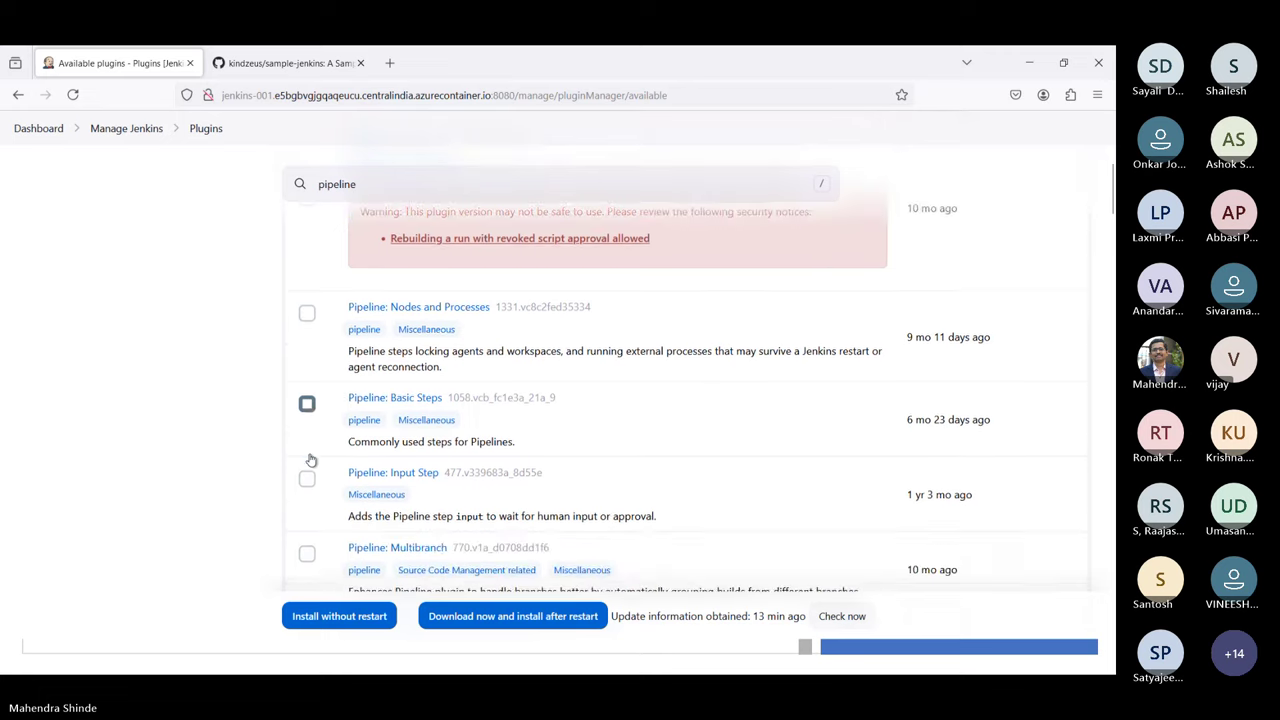
scroll(305, 482, down, 3)
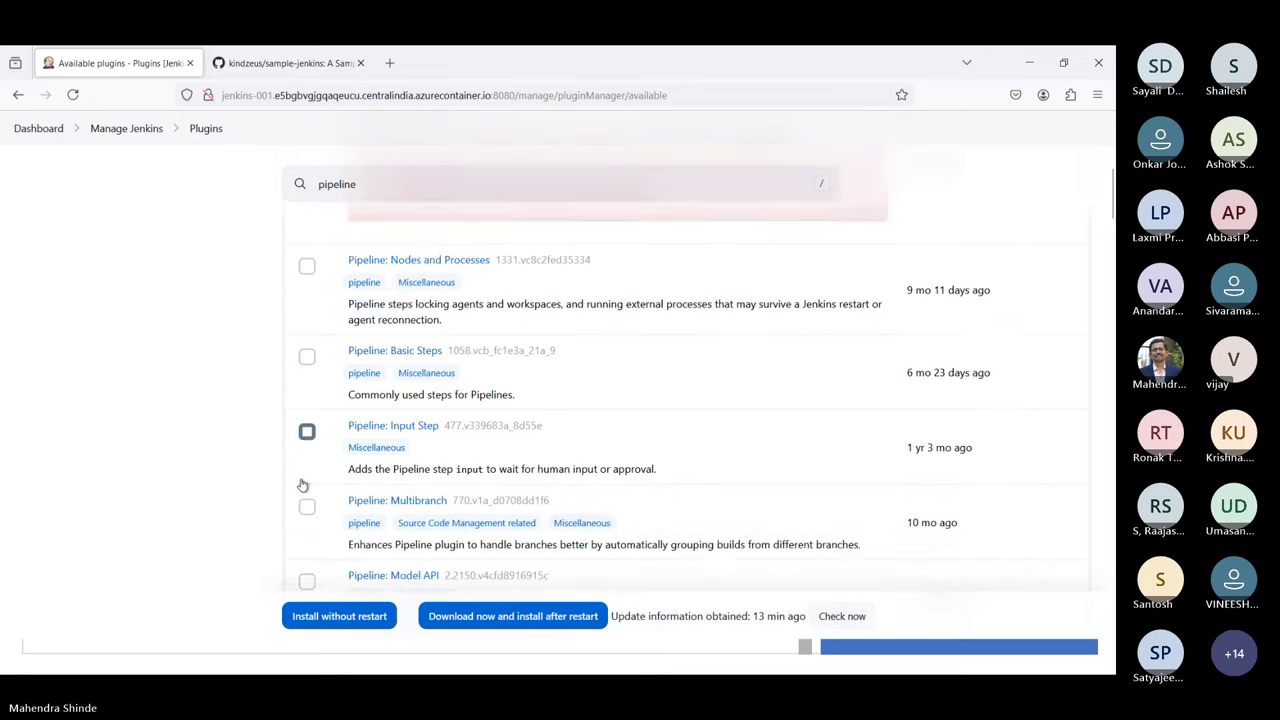
scroll(303, 484, down, 1)
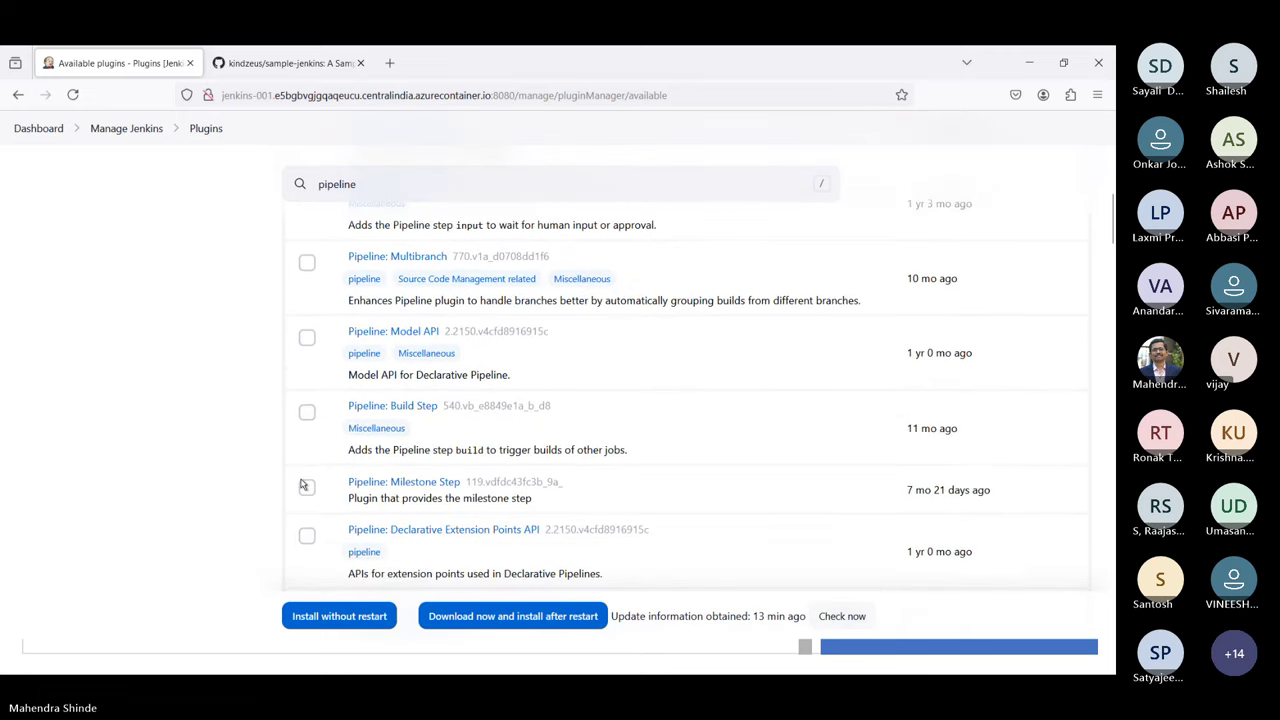
scroll(303, 484, down, 1)
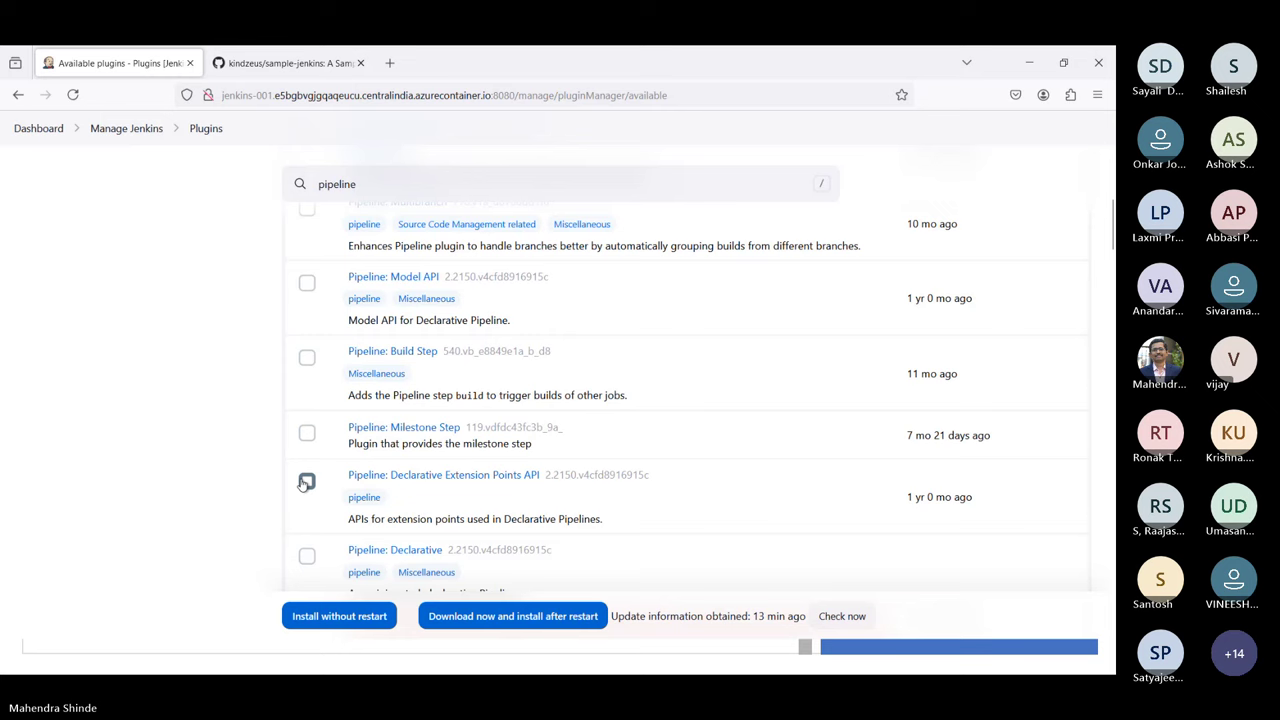
click(305, 482)
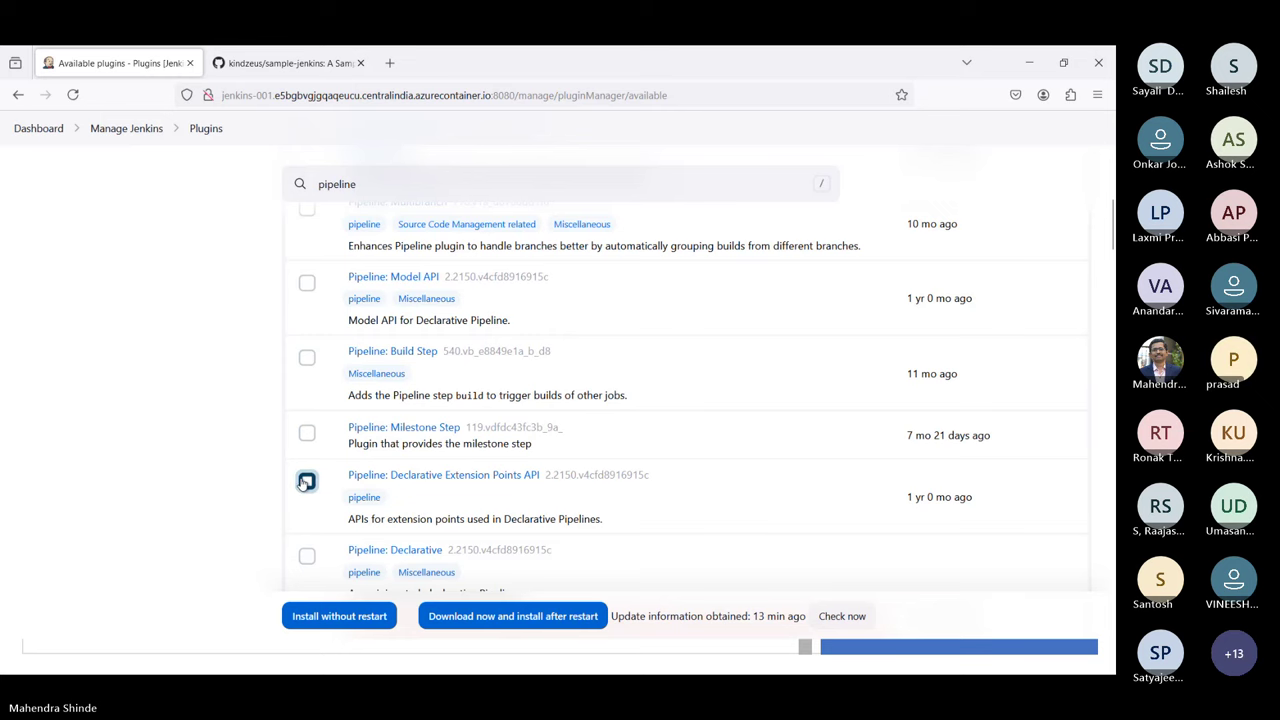
scroll(330, 469, down, 3)
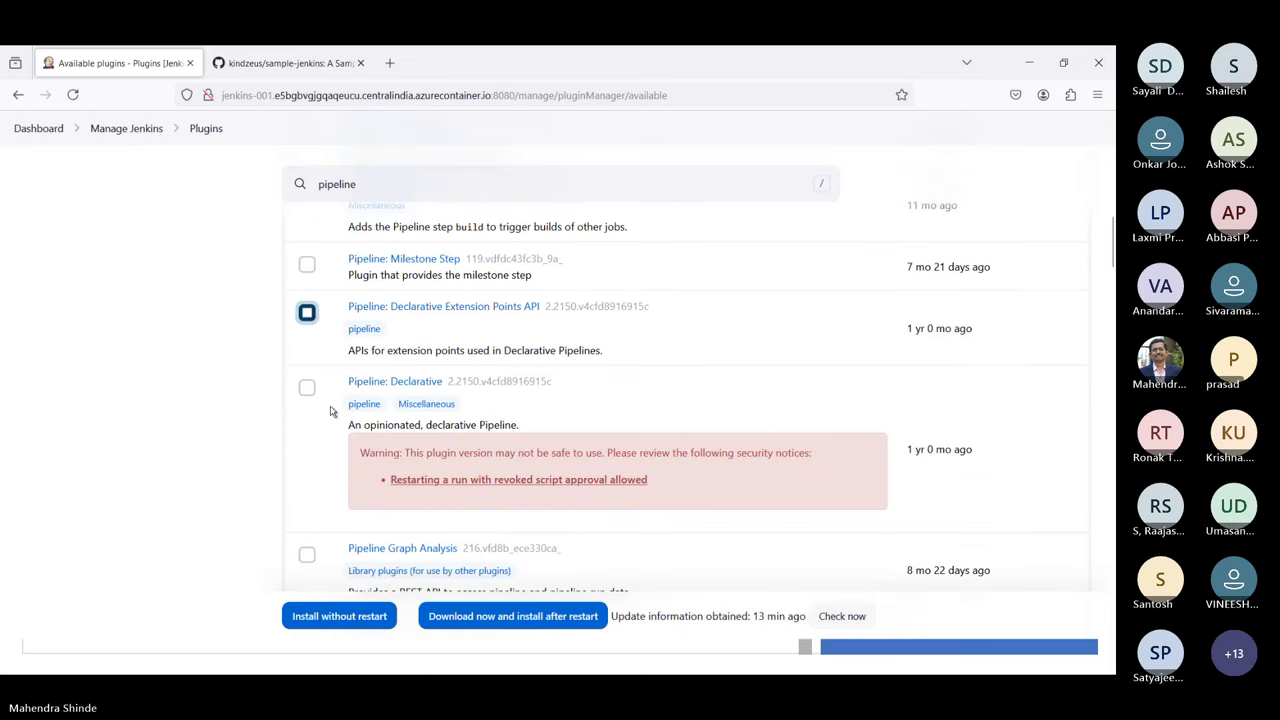
click(307, 388)
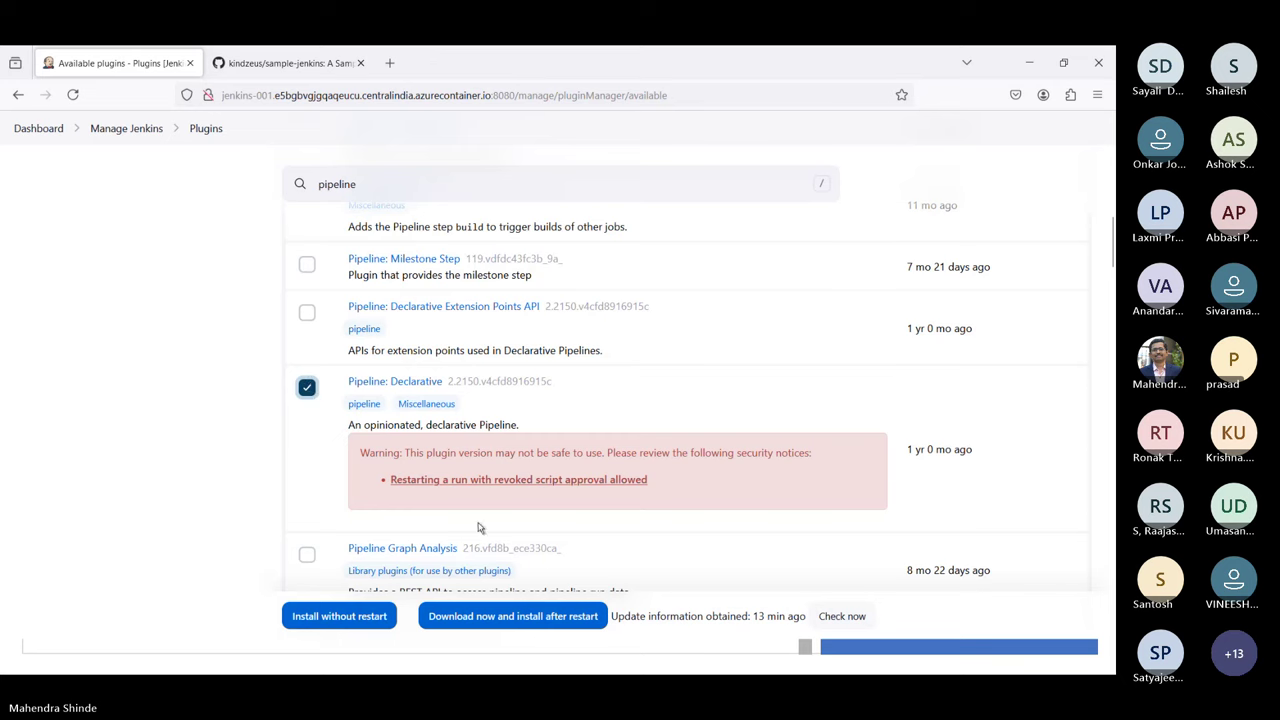
click(380, 626)
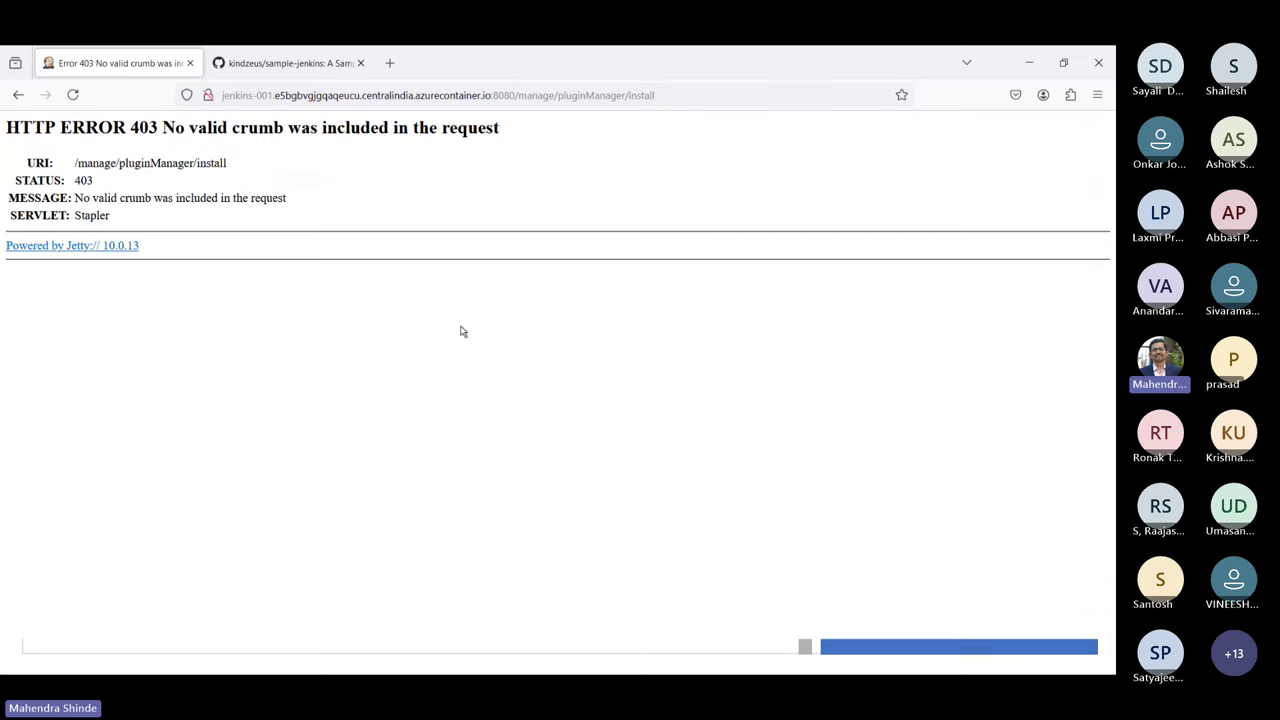
Step: Reload the failed page, then edit the address to /manage/pluginManager/ to reach the plugin manager
click(659, 98)
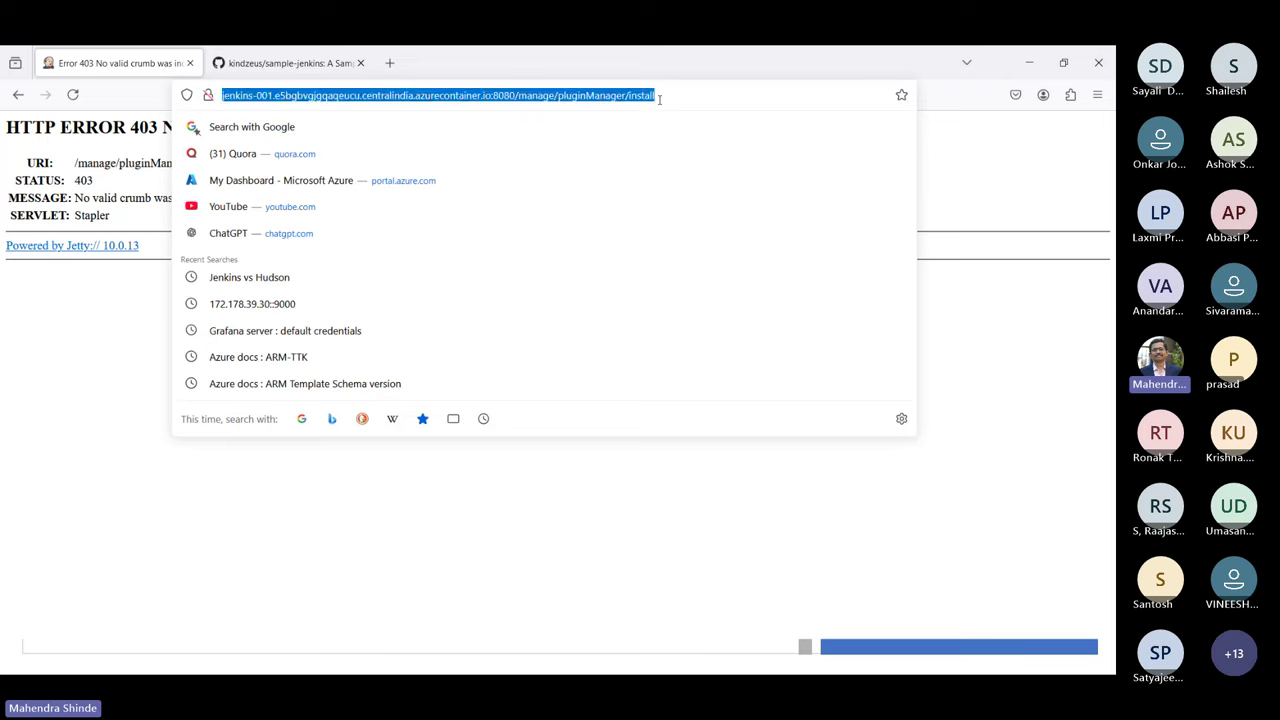
key(Return)
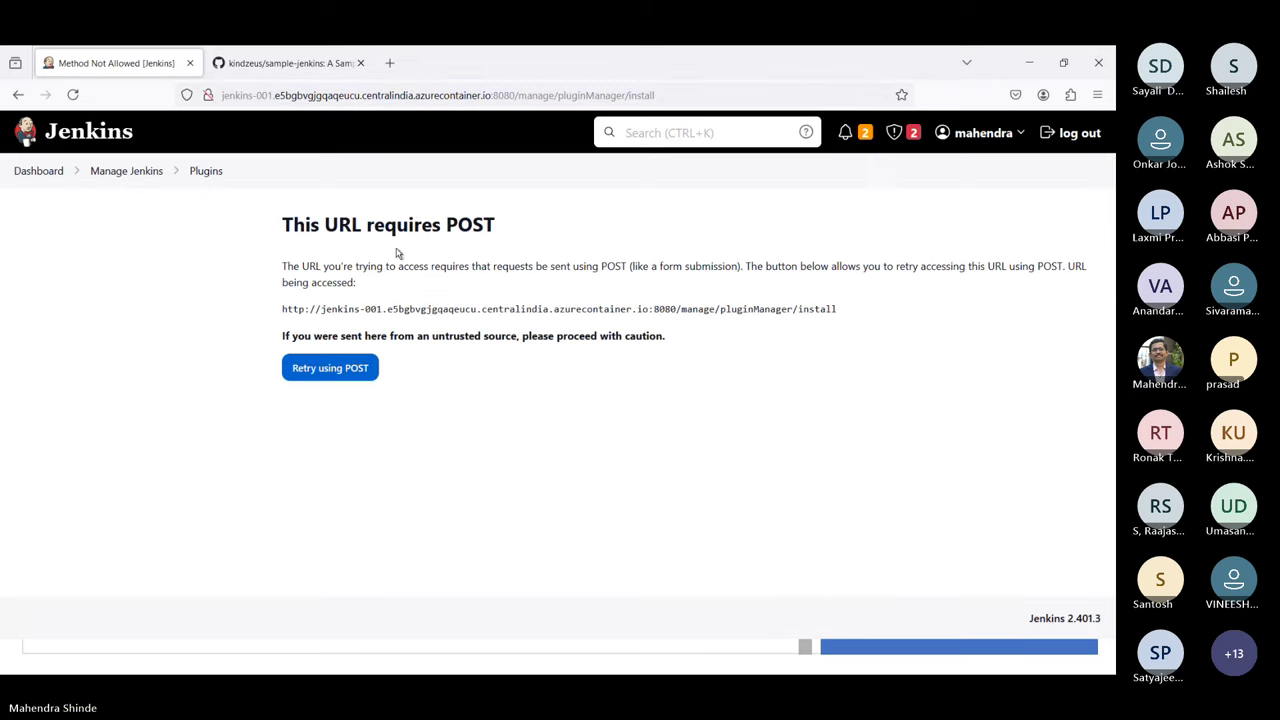
click(628, 95)
key(Home)
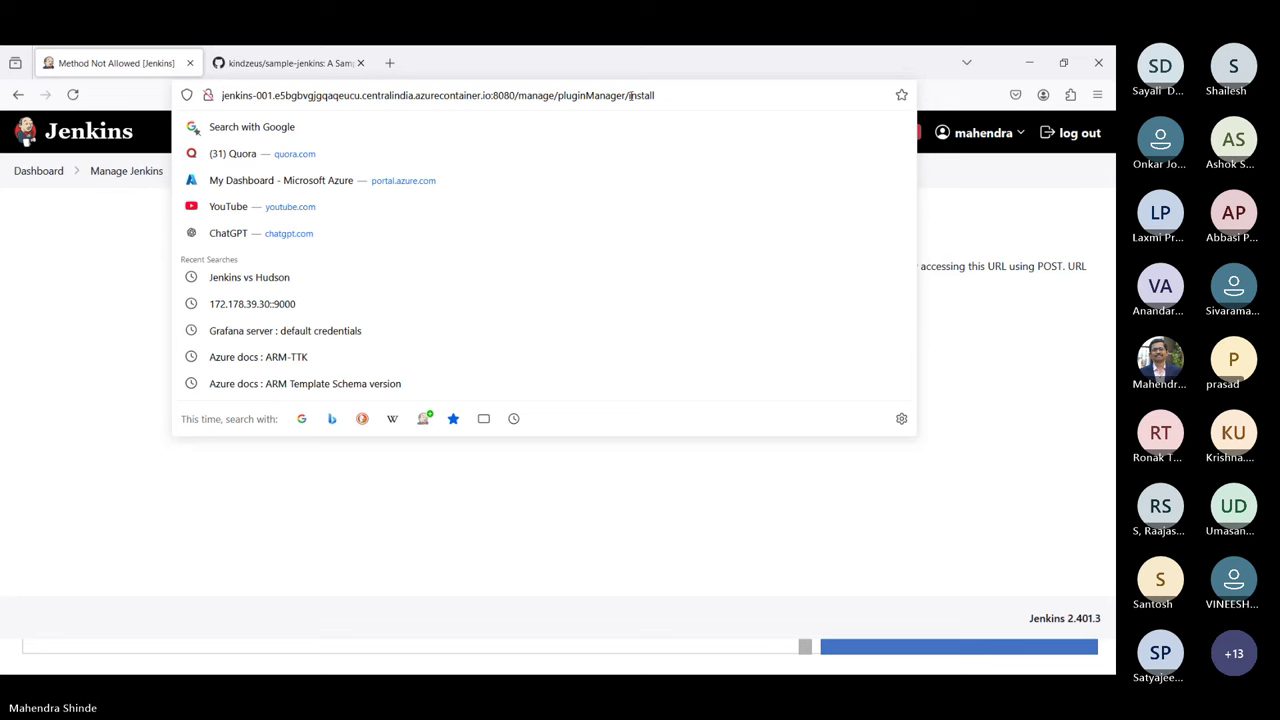
double_click(631, 95)
key(BackSpace)
key(Return)
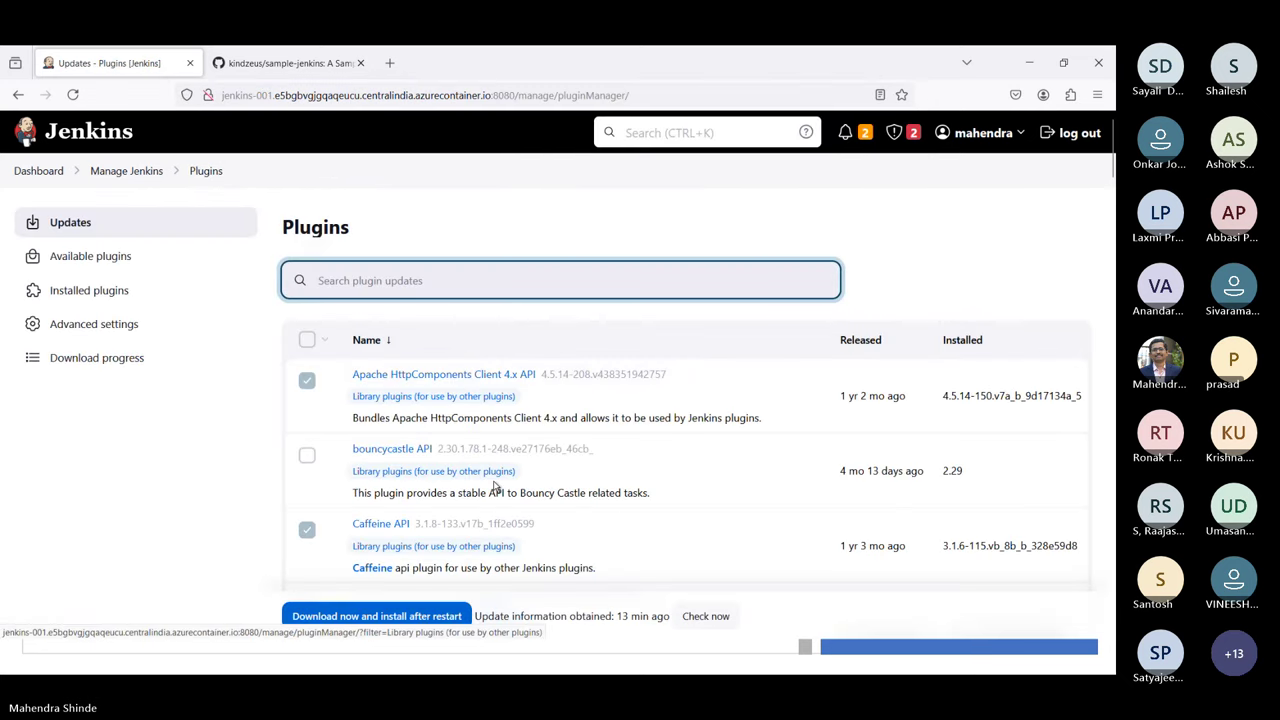
Step: Search available plugins for 'pipeline', tick Pipeline: Declarative, and install it without restart
click(157, 266)
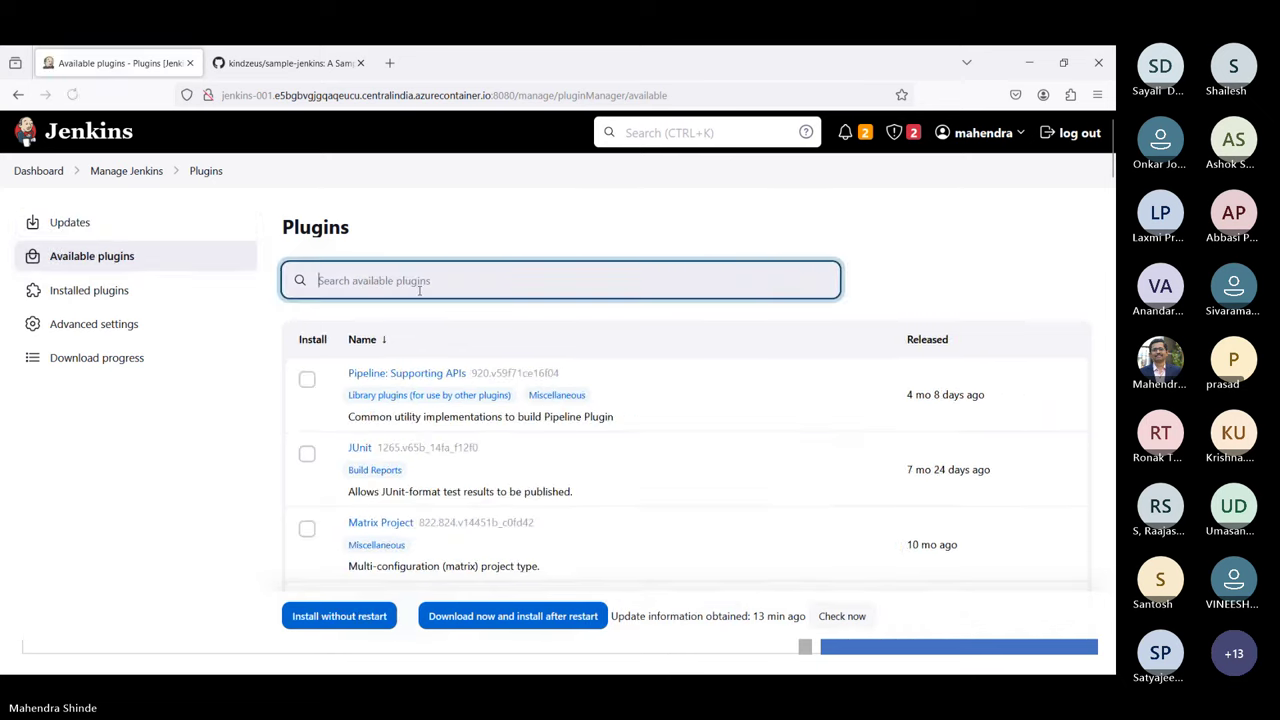
text(pipeline)
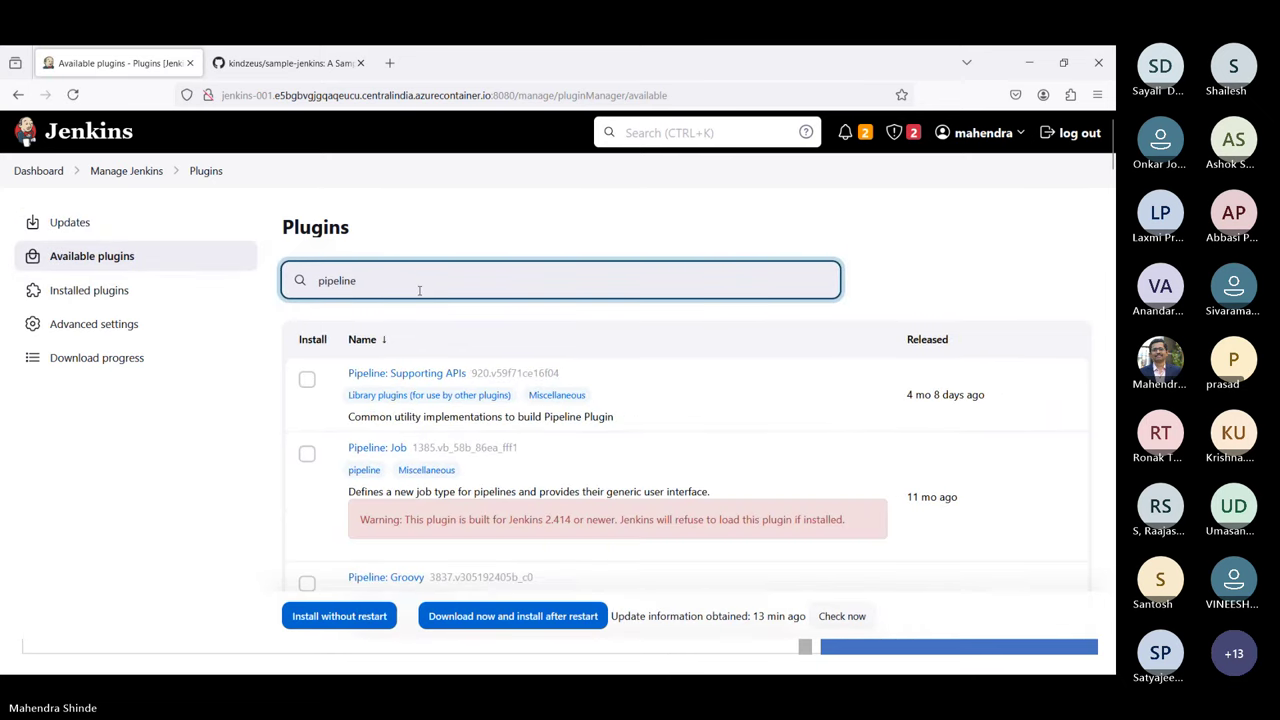
text( d)
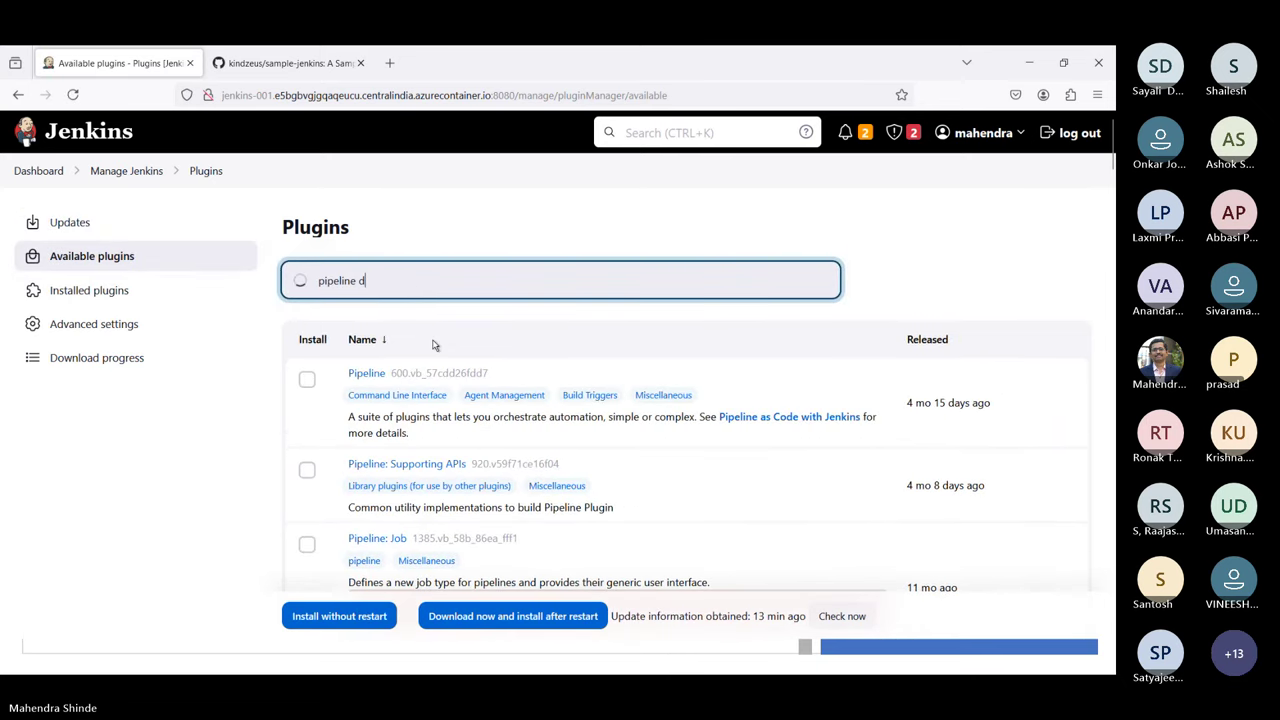
text(e)
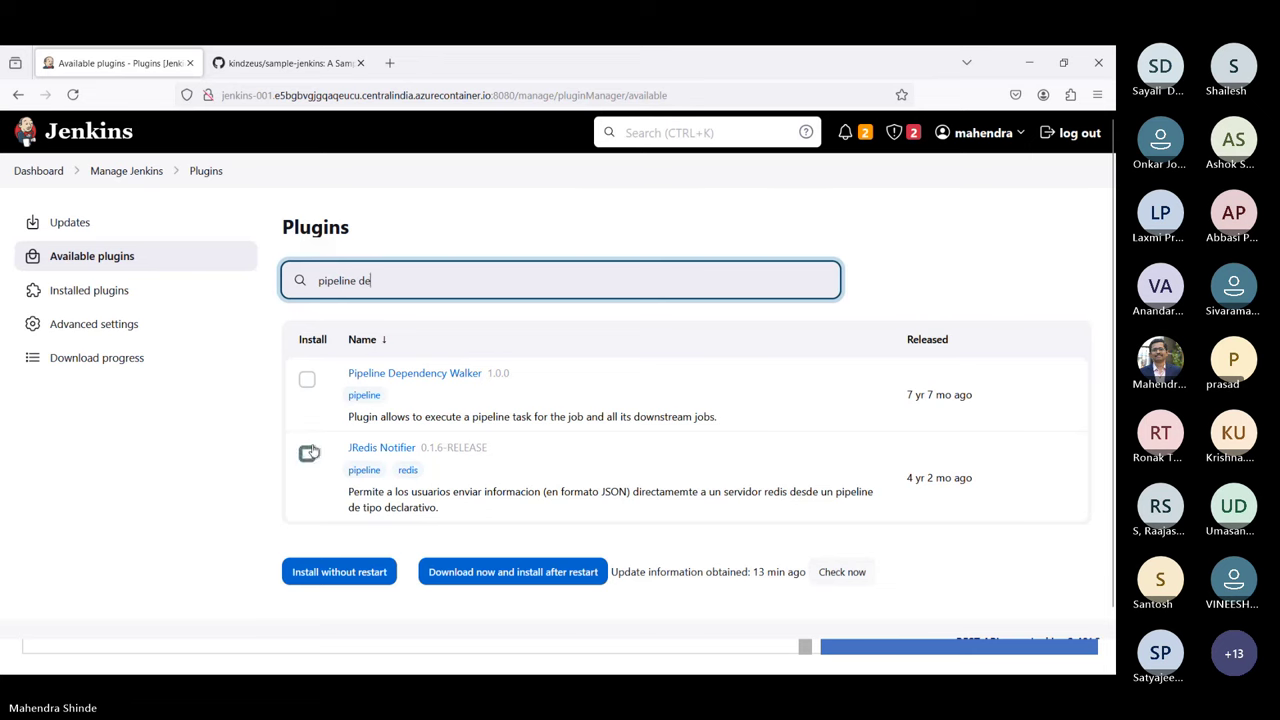
key(BackSpace)
key(BackSpace)
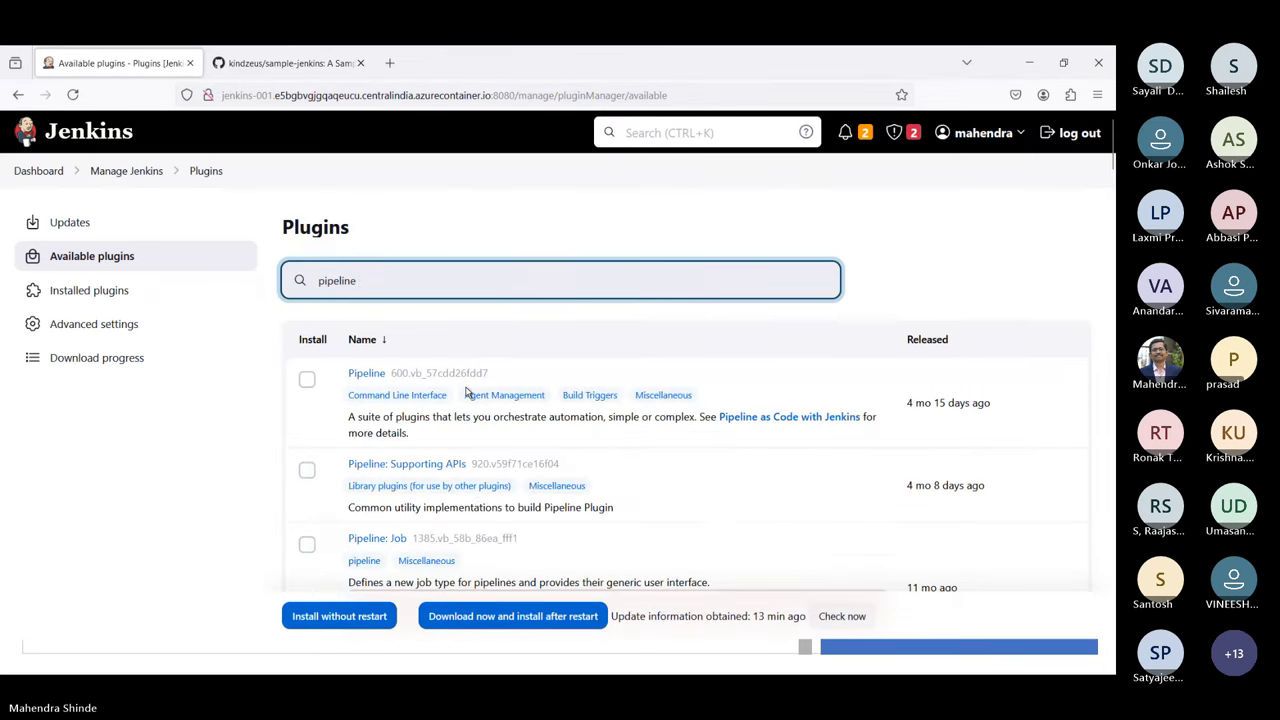
scroll(476, 502, down, 10)
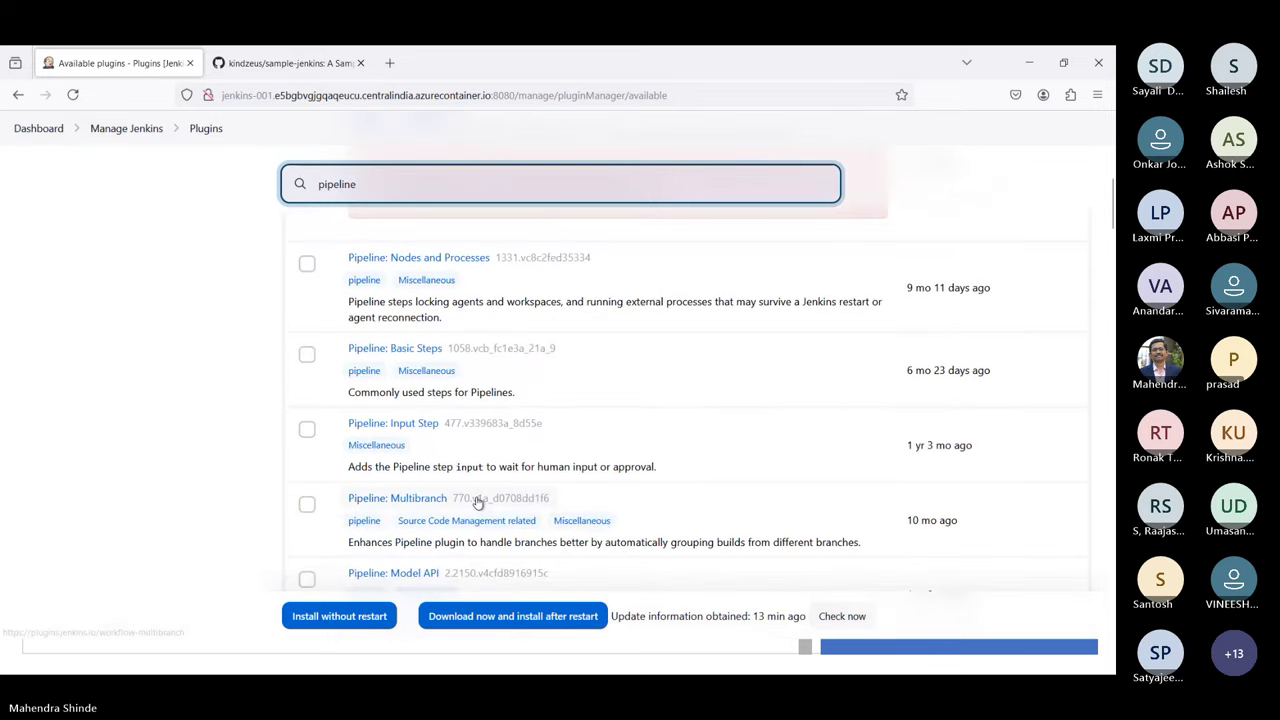
scroll(477, 502, down, 3)
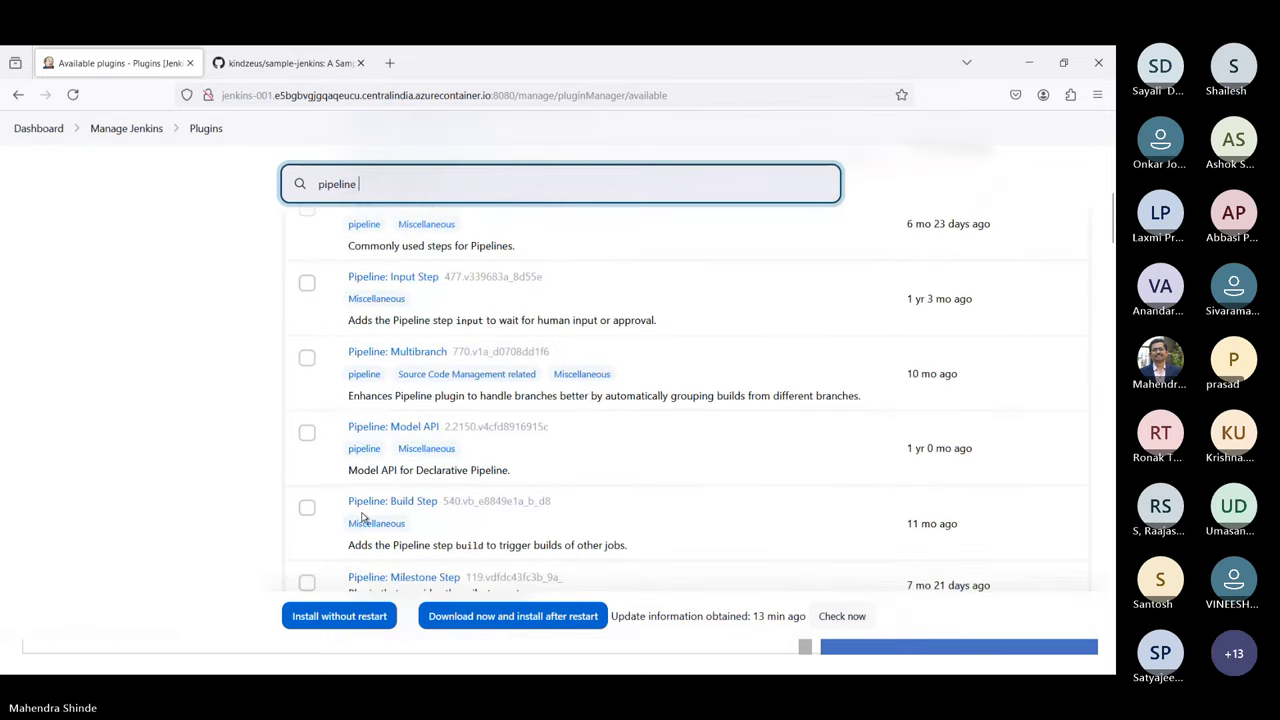
scroll(363, 516, down, 4)
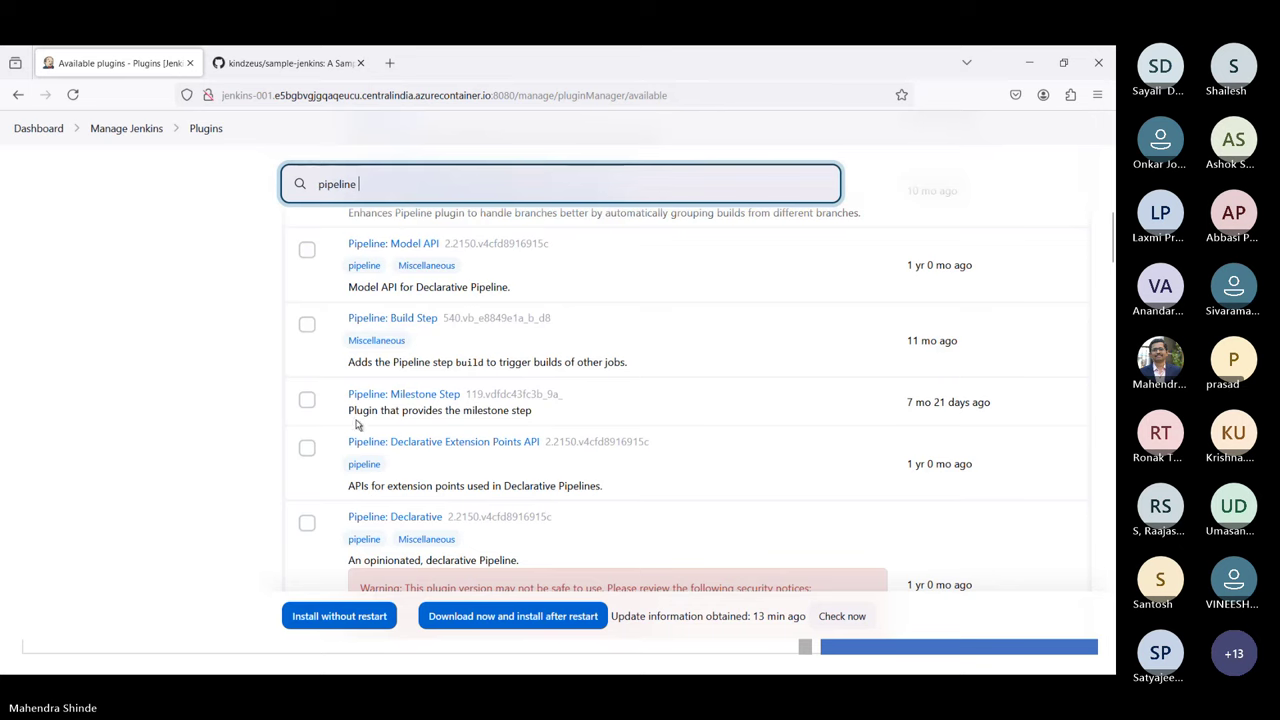
click(302, 525)
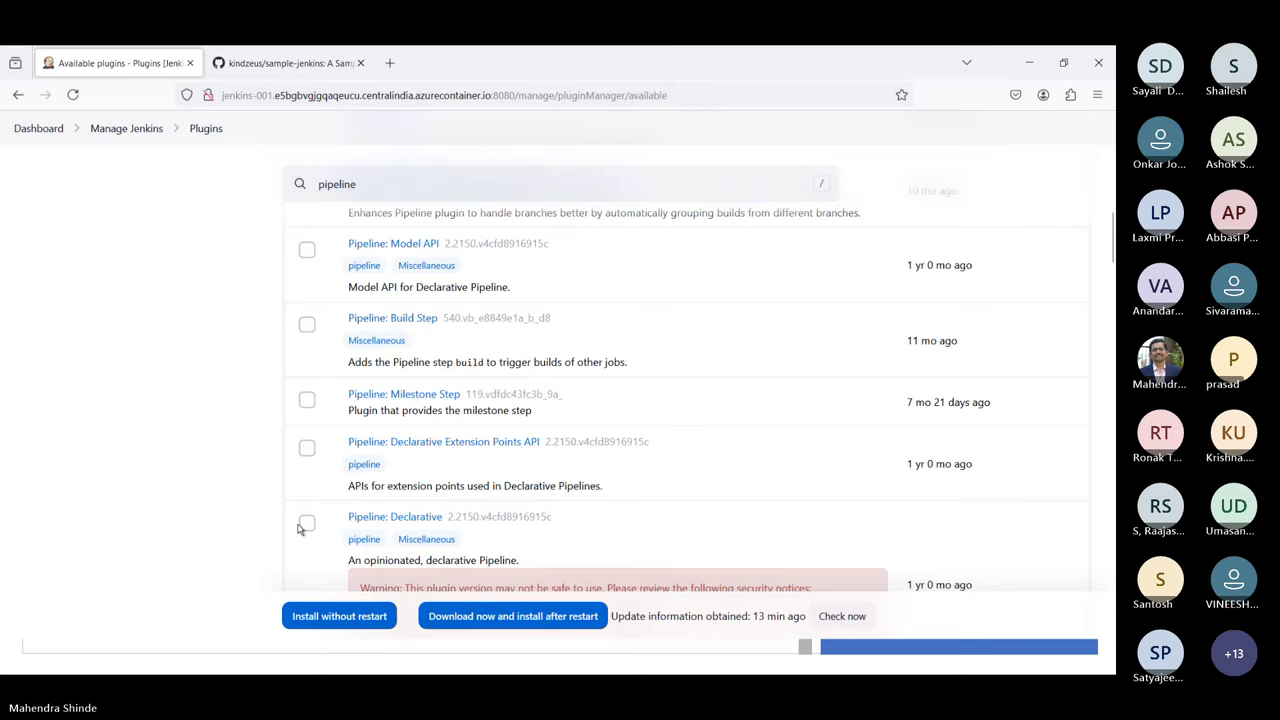
click(377, 619)
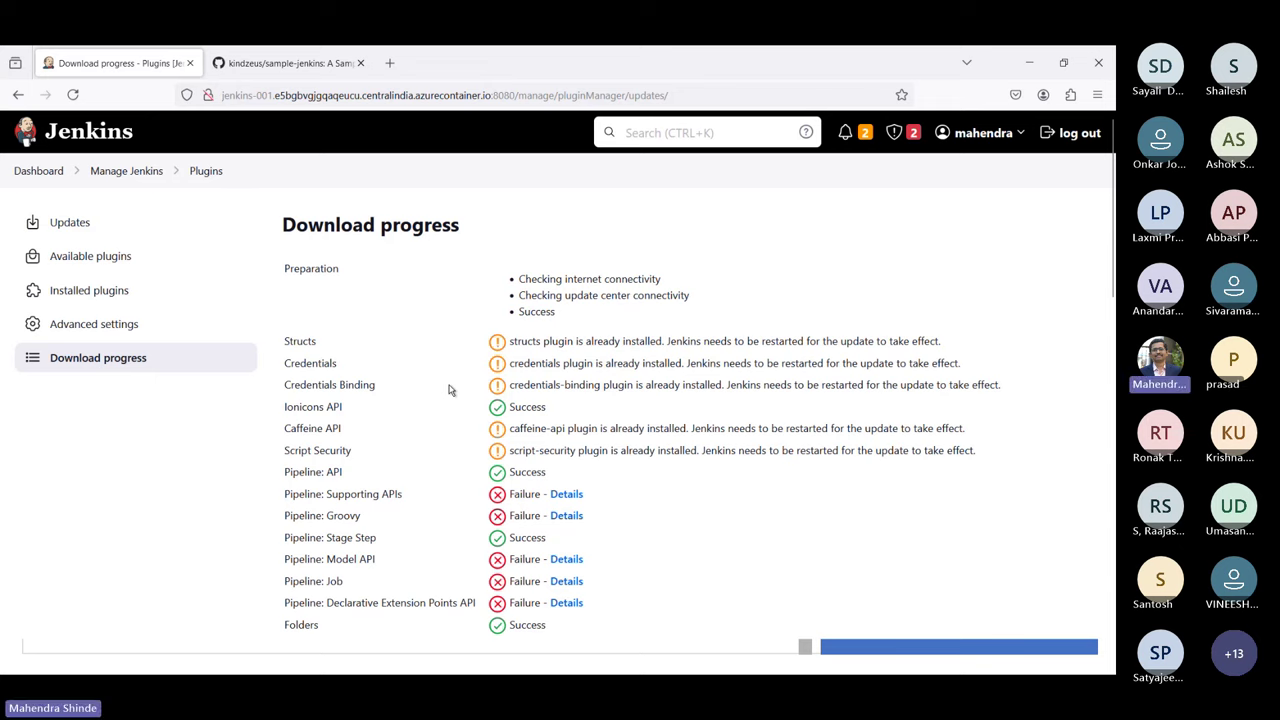
Step: Scan the download statuses, noting the failed Pipeline: Supporting APIs, then go back to the Dashboard
scroll(450, 390, down, 3)
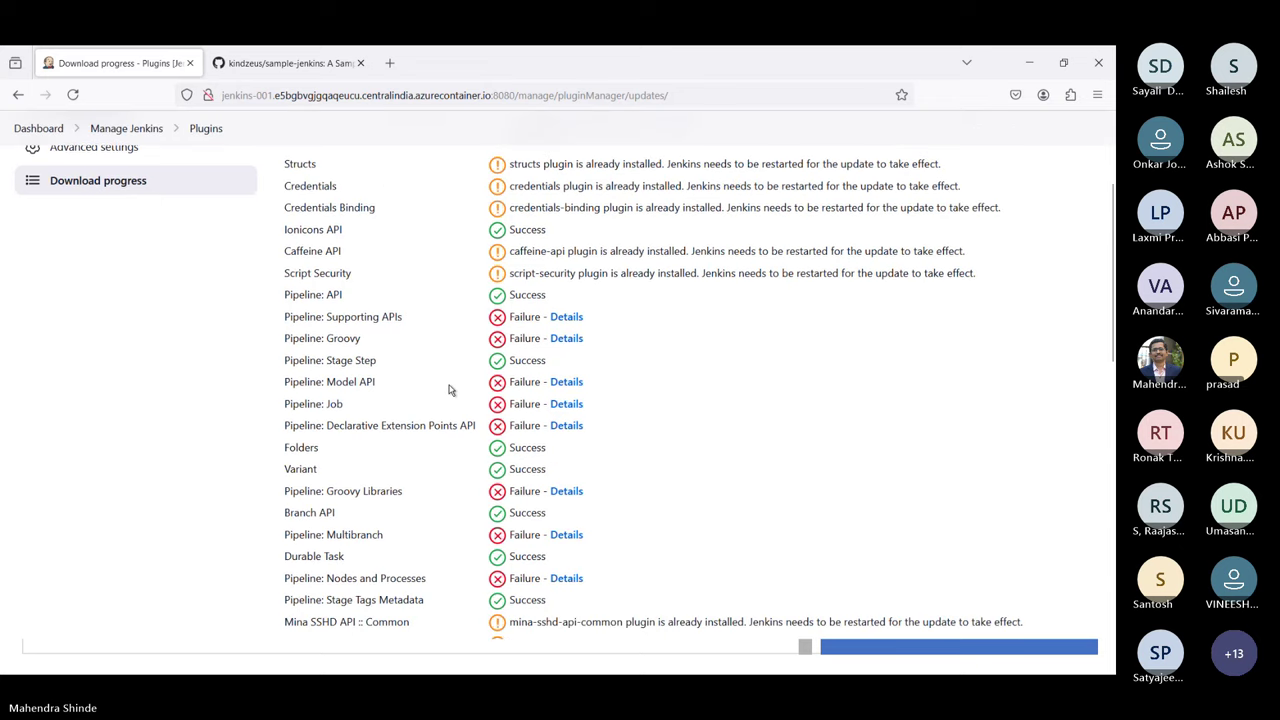
scroll(449, 390, down, 1)
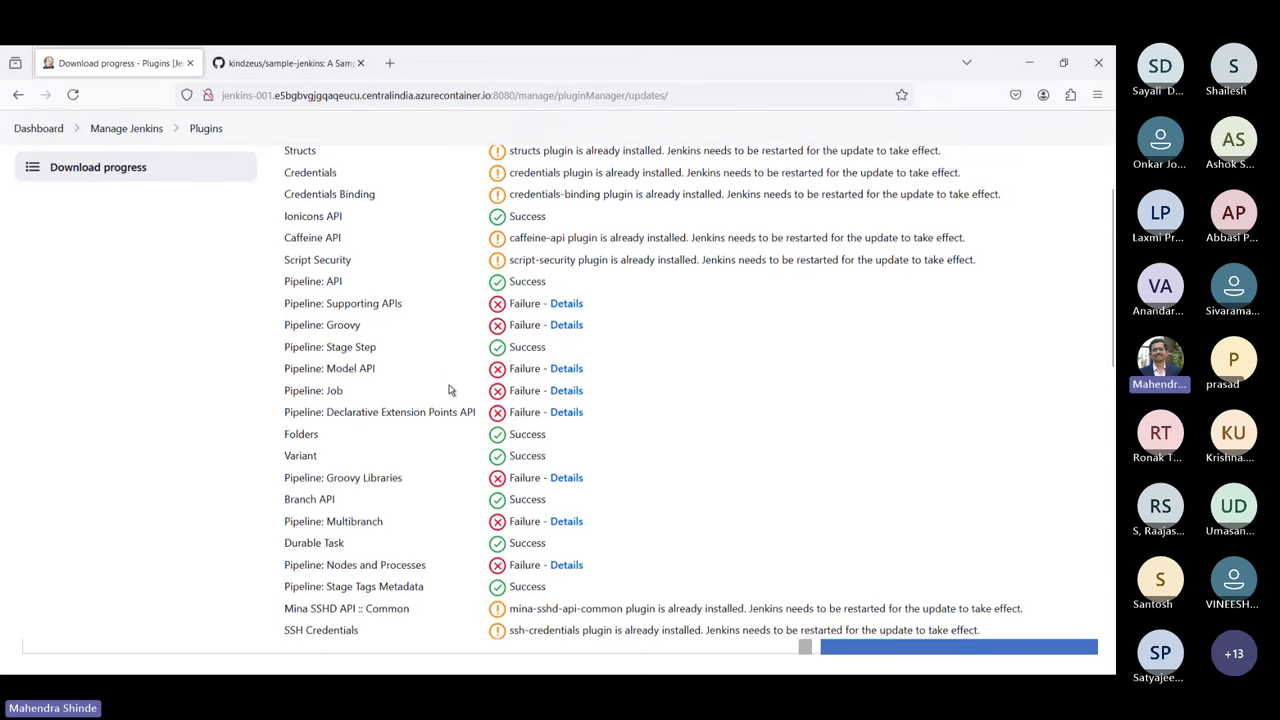
triple_click(345, 309)
scroll(345, 309, up, 3)
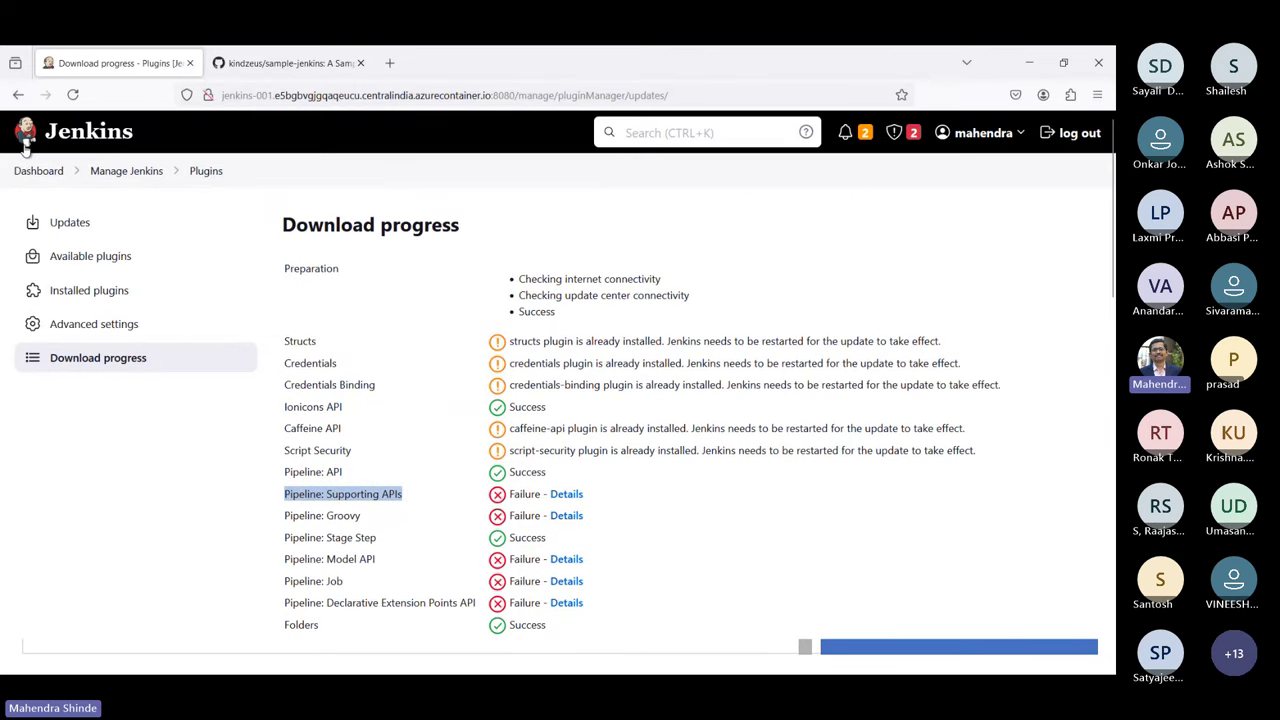
click(30, 171)
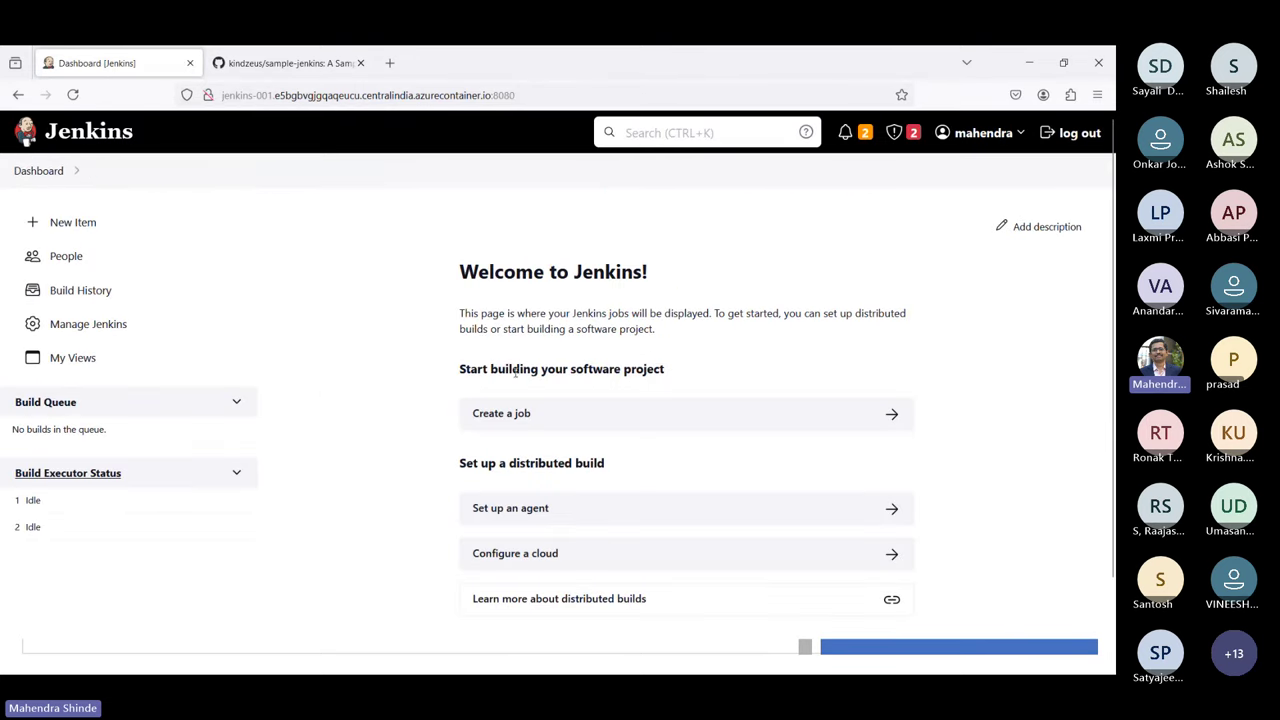
Step: Create a new item named 'JOb1' and scroll through its Configure page
click(149, 230)
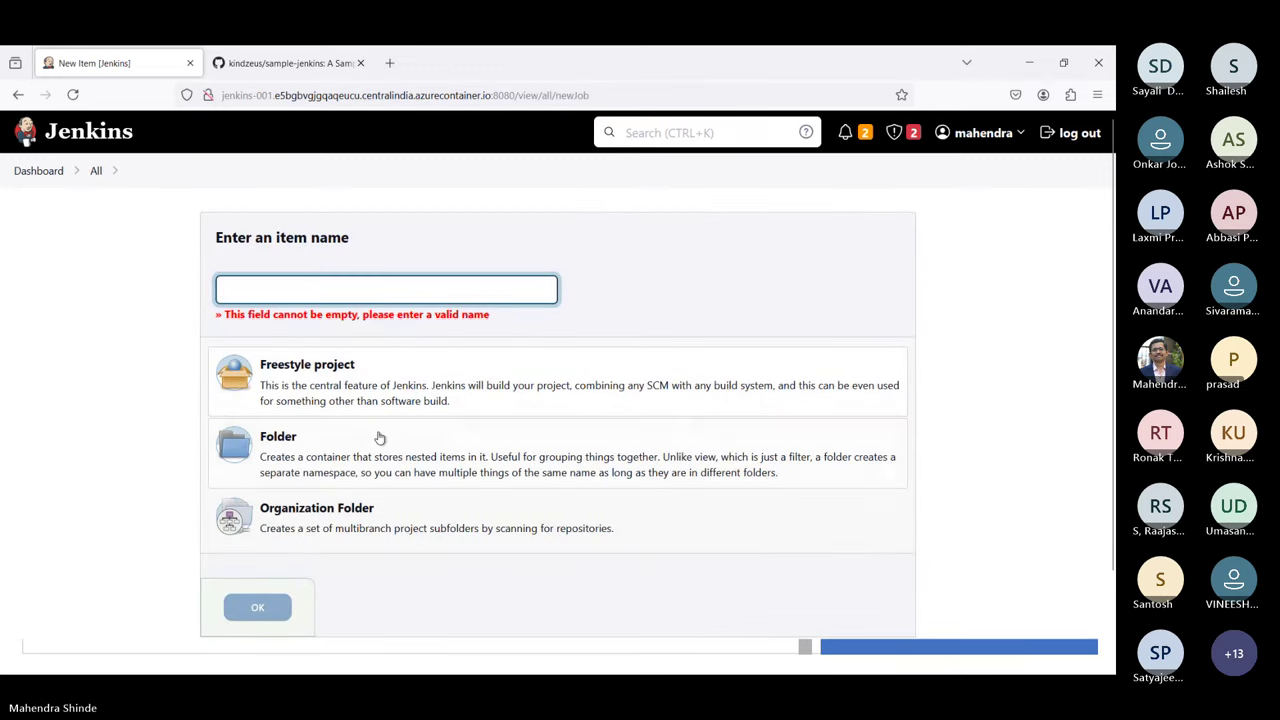
click(389, 289)
text(JOb1)
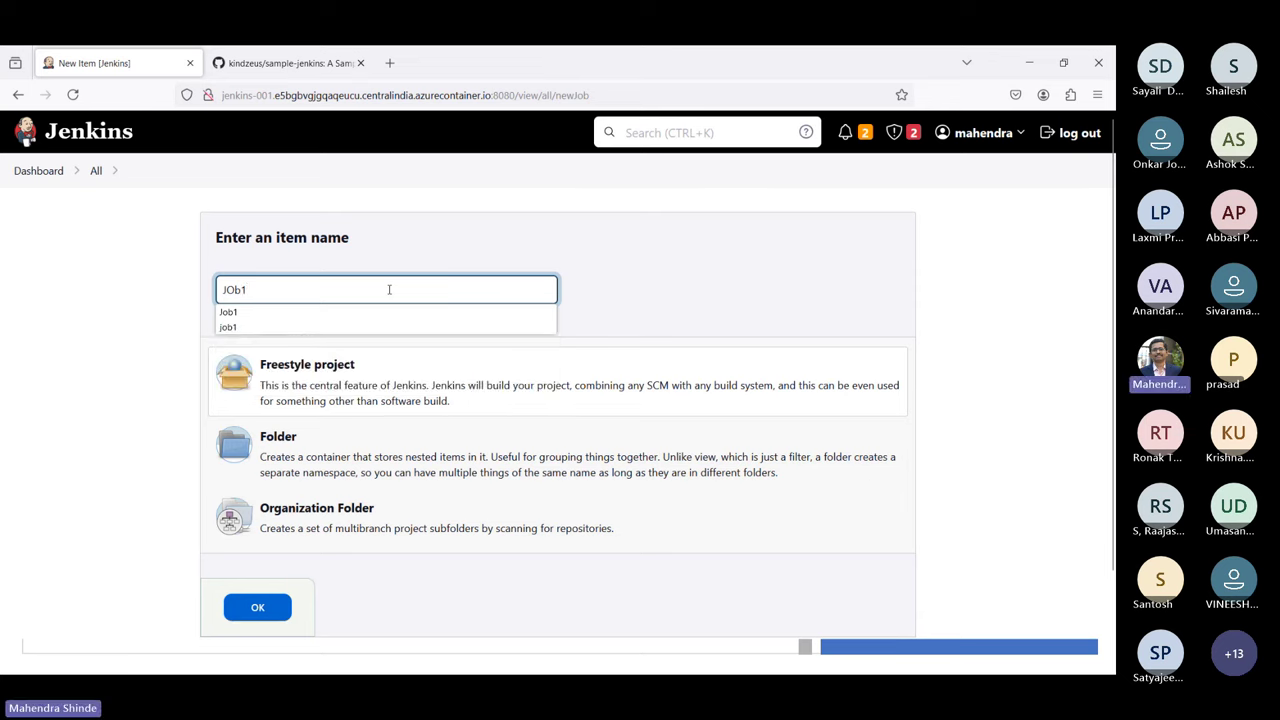
click(260, 606)
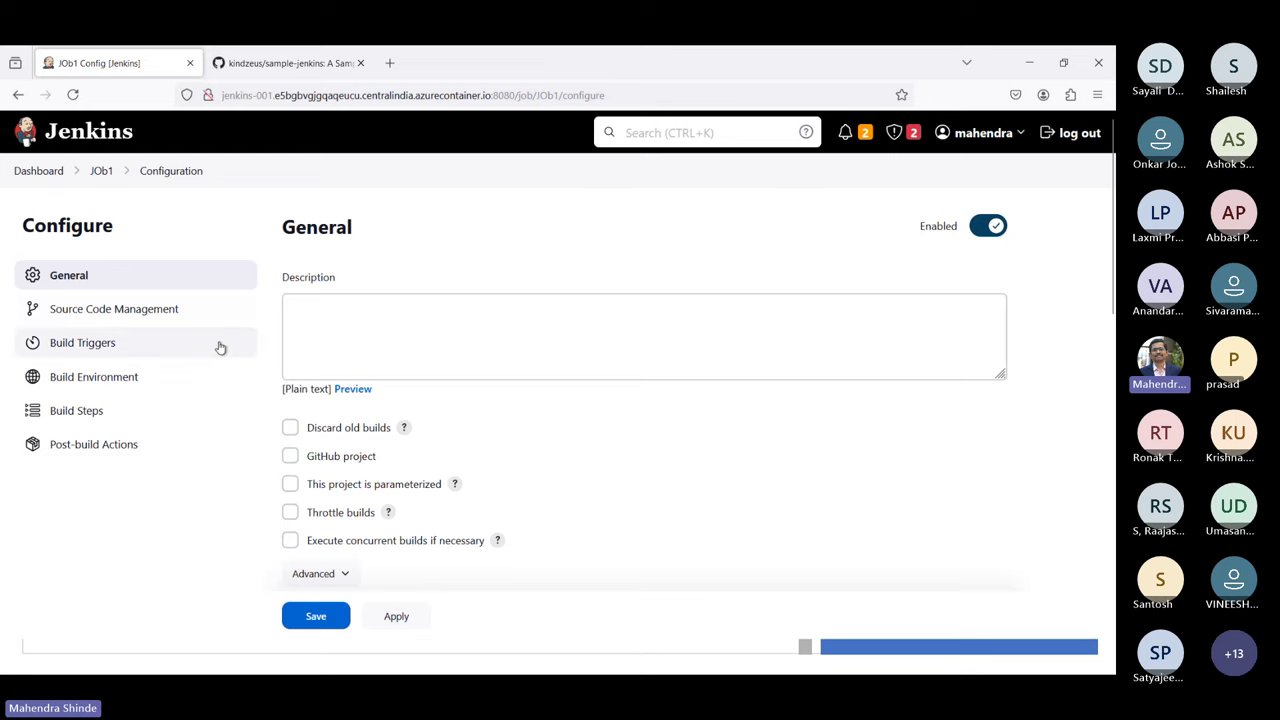
scroll(409, 388, down, 5)
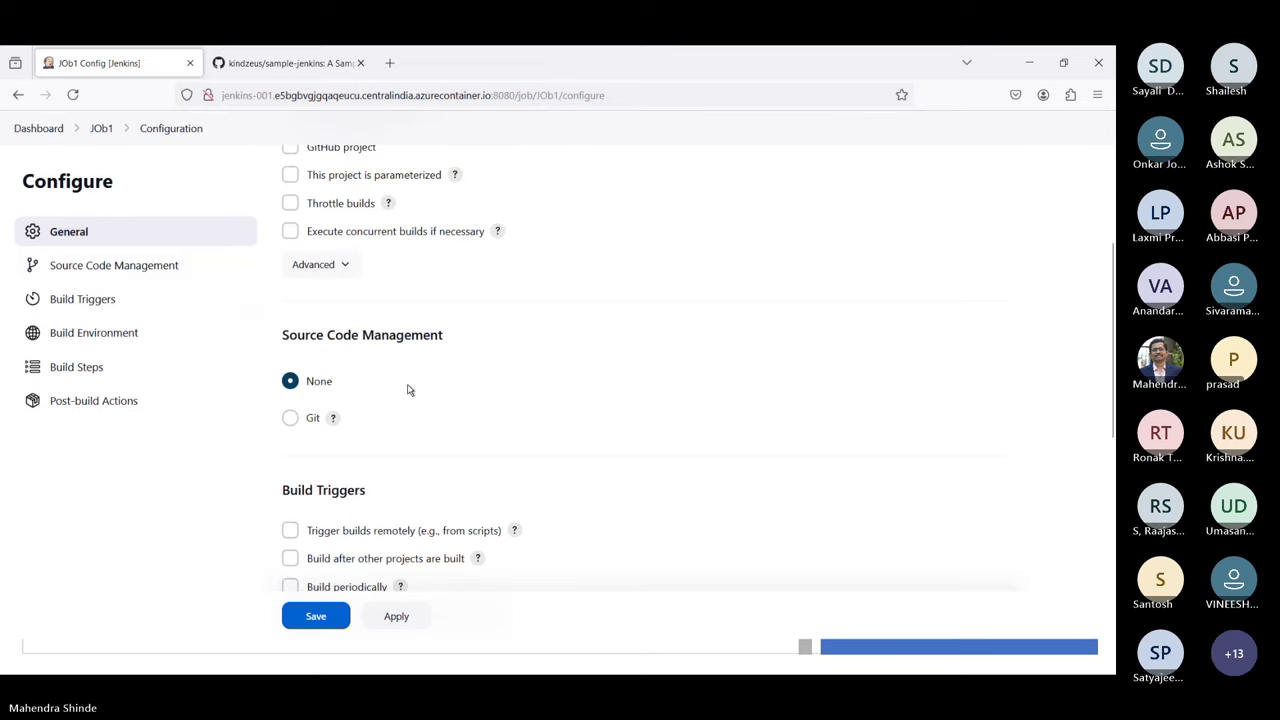
scroll(409, 388, down, 3)
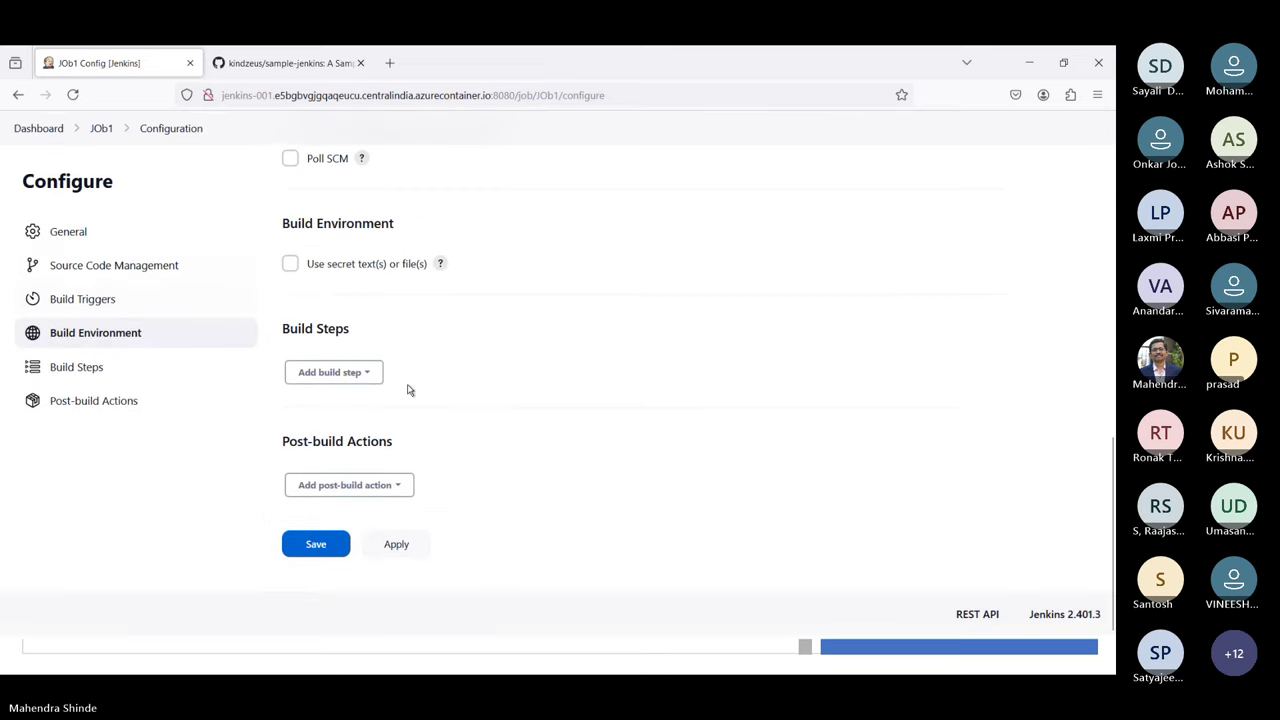
scroll(408, 390, up, 7)
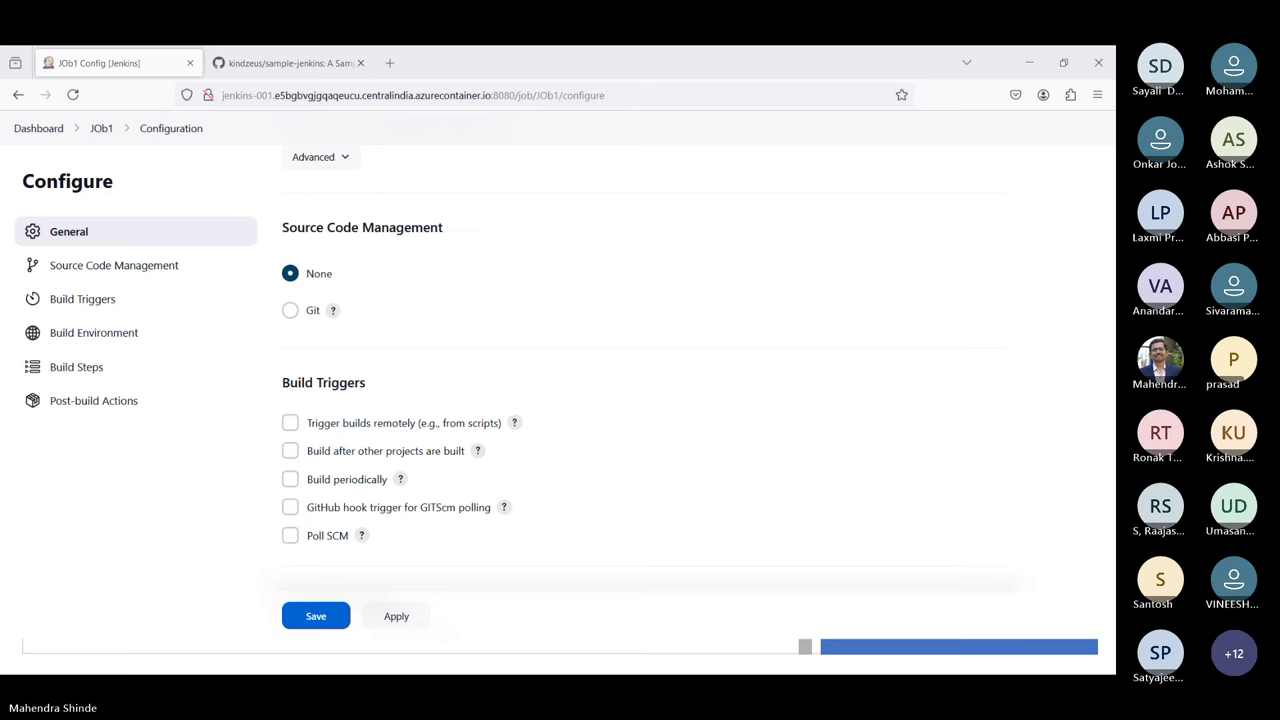
Step: Switch to VS Code to show the sample-jenkins Jenkinsfile with its Checkout and Build stages
key(alt+Tab)
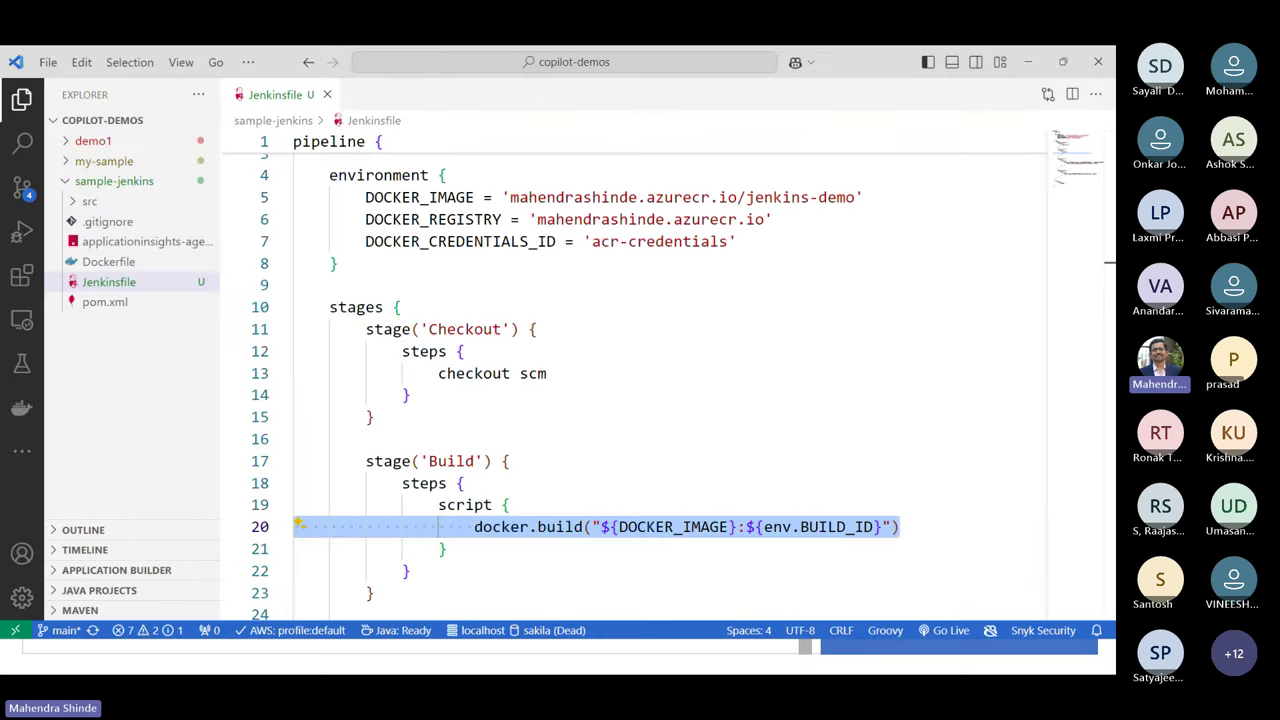
key(alt+Tab)
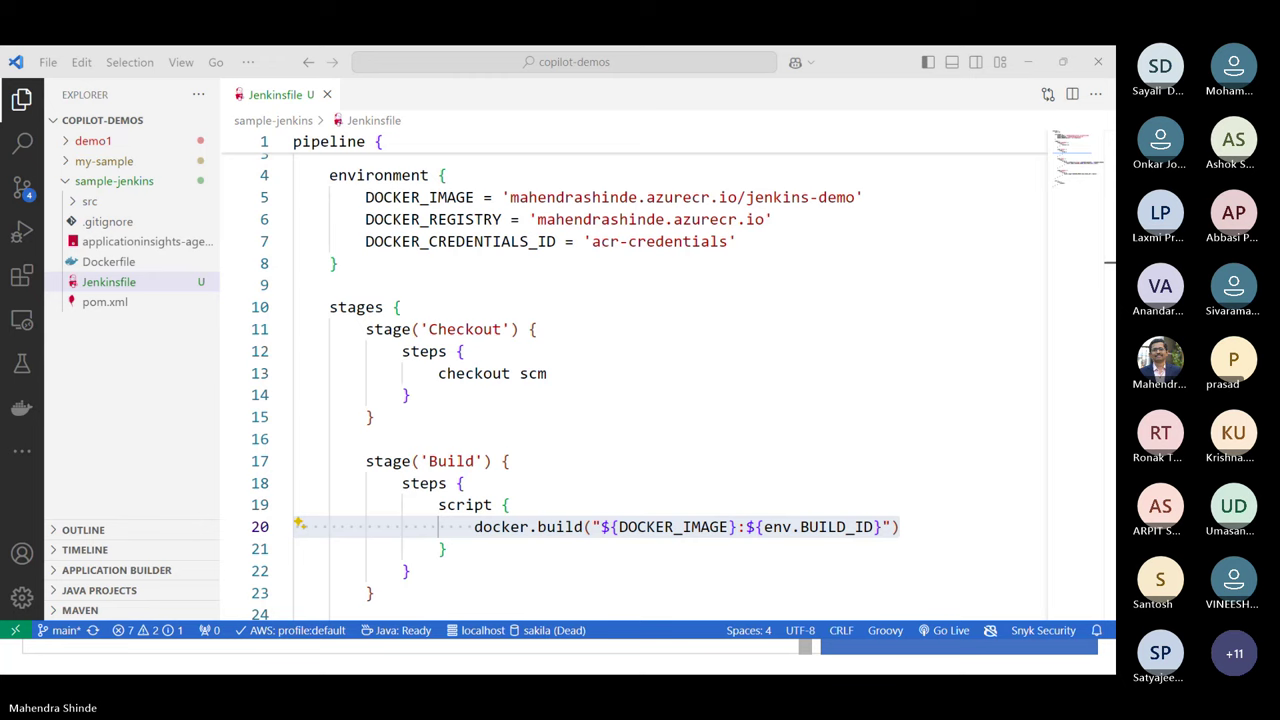
Step: Scroll the Jenkinsfile up to its start near checkout scm, then return to the browser
click(701, 373)
scroll(701, 373, up, 1)
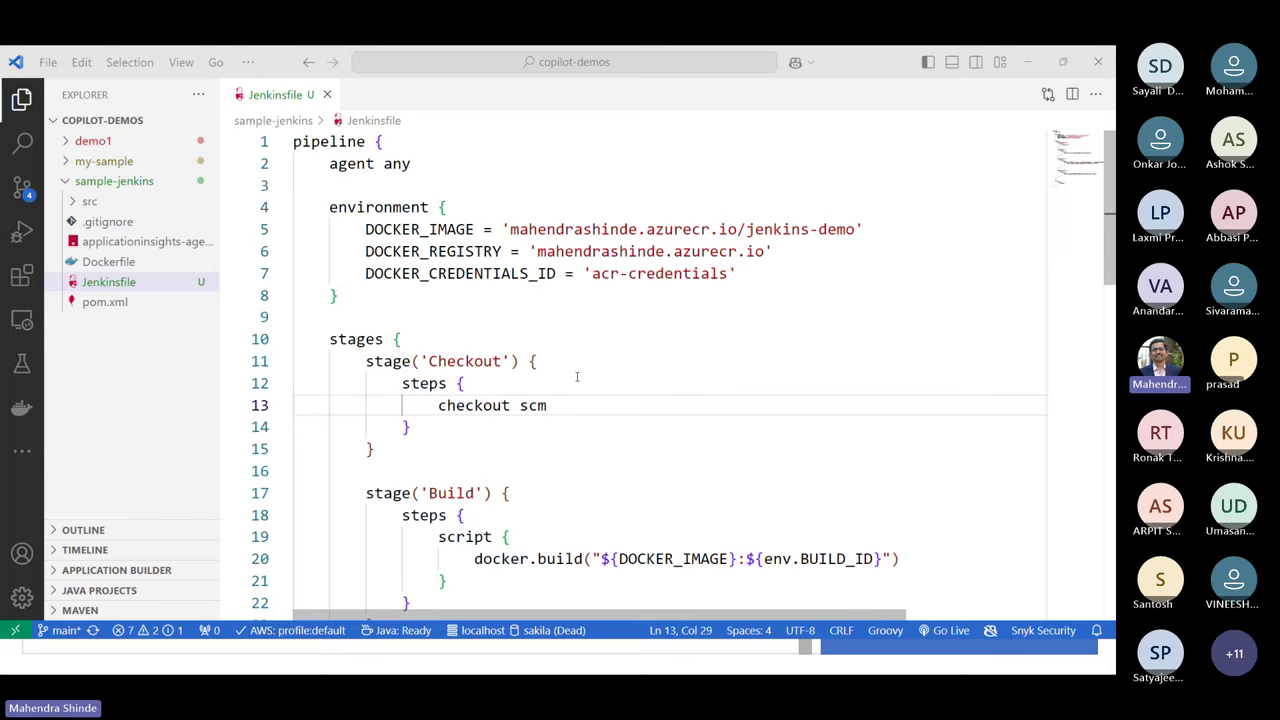
key(alt+Tab)
Step: Load the new Jenkins server's host on port 8080 in a new browser tab
key(ctrl+t)
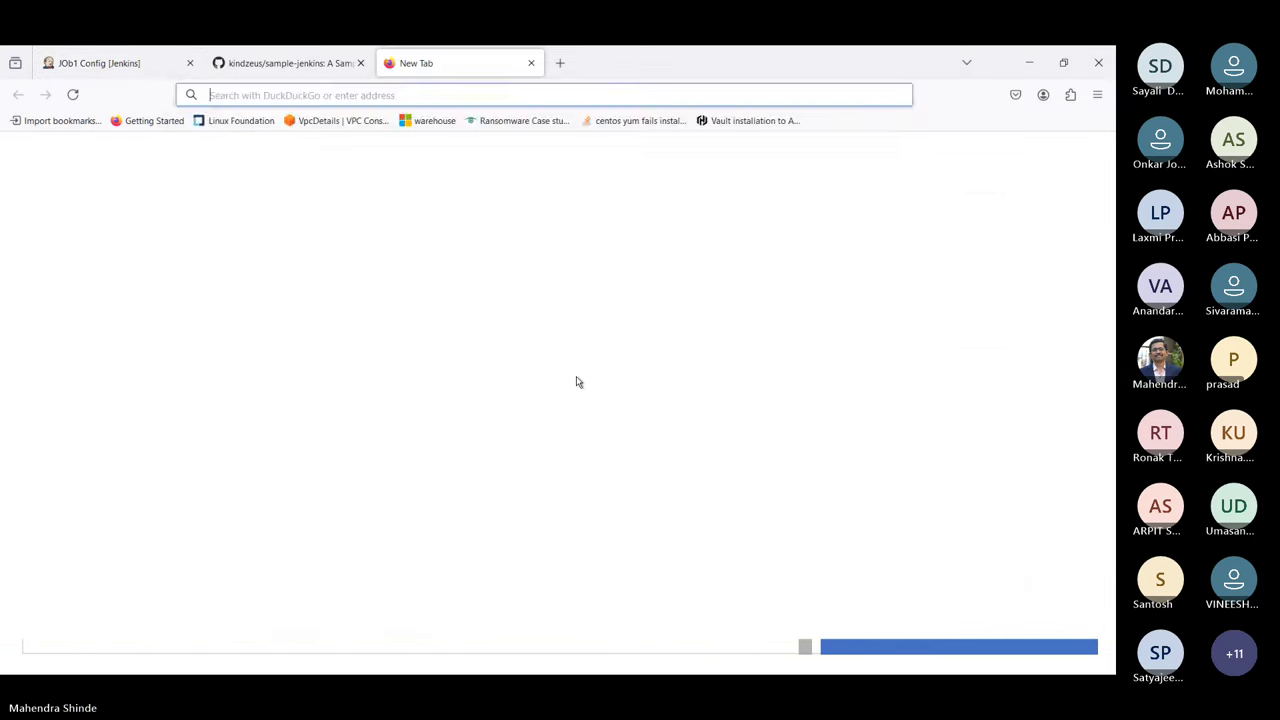
text(jenkins002.dad6d7ardmdpdmdq.eastus.azurecontainer.io)
text(:8080)
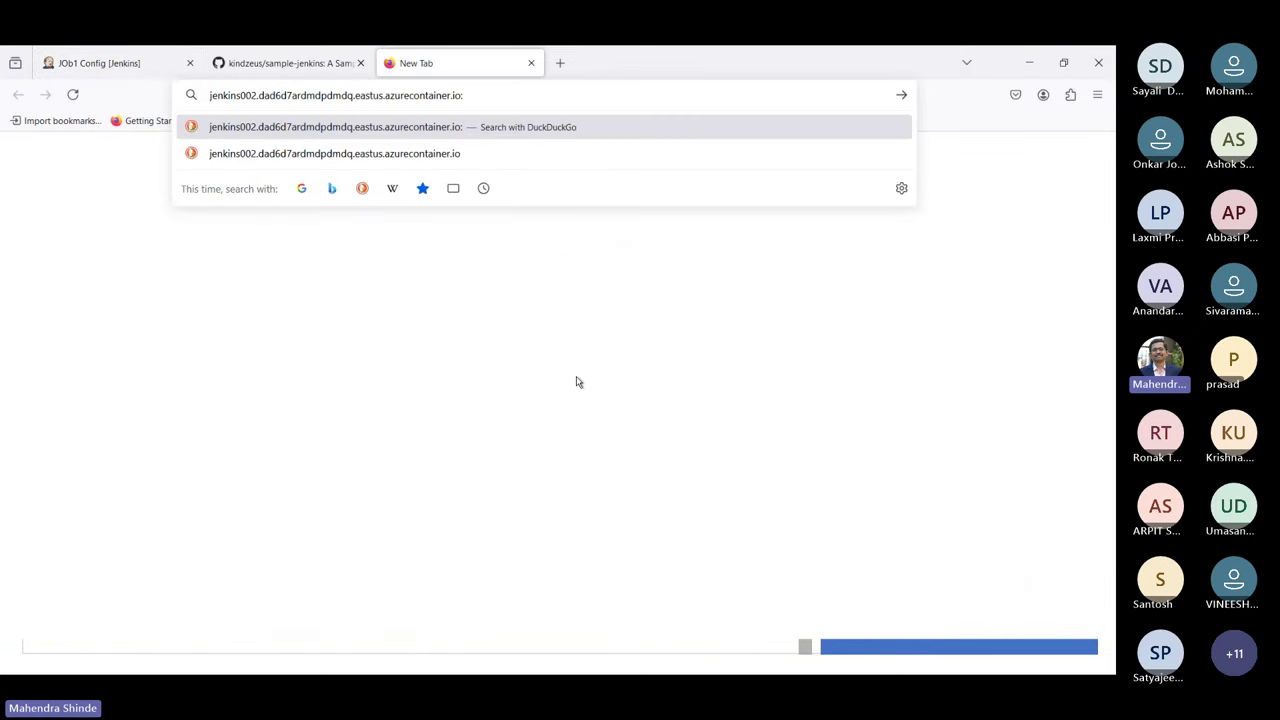
key(Return)
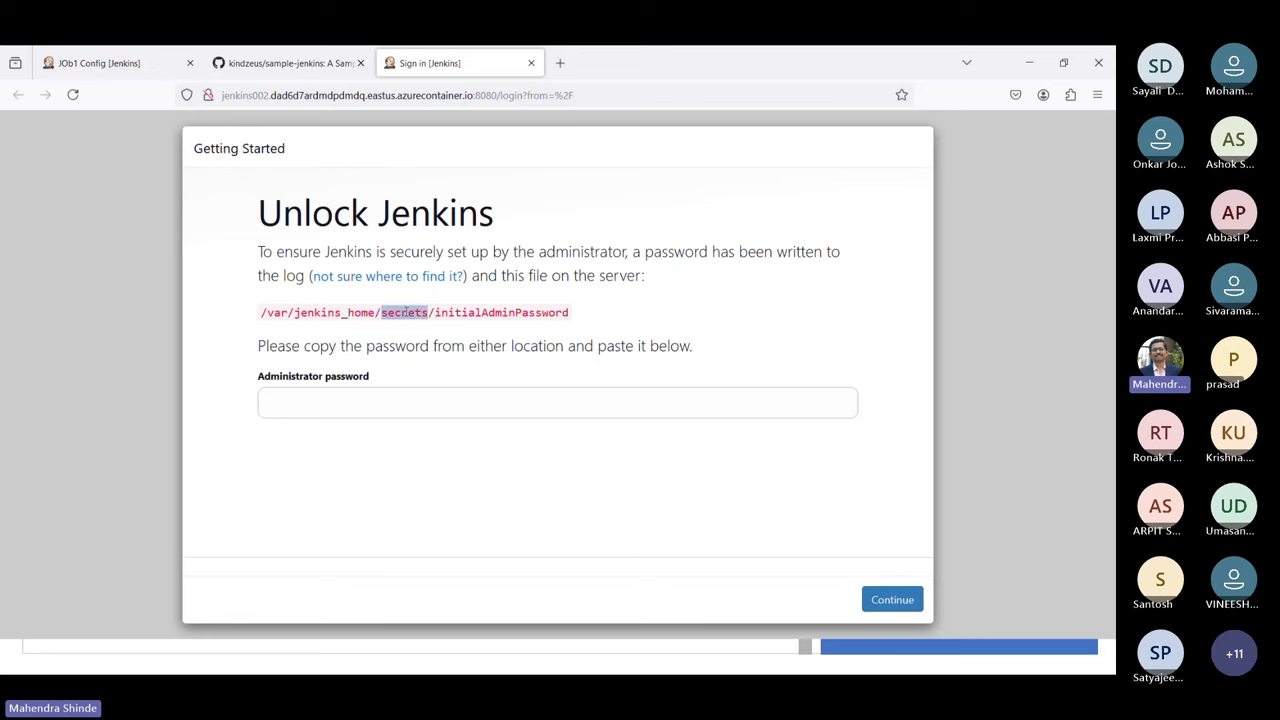
Step: Unlock Jenkins with the initial administrator password and decline Firefox's offer to save it
triple_click(405, 313)
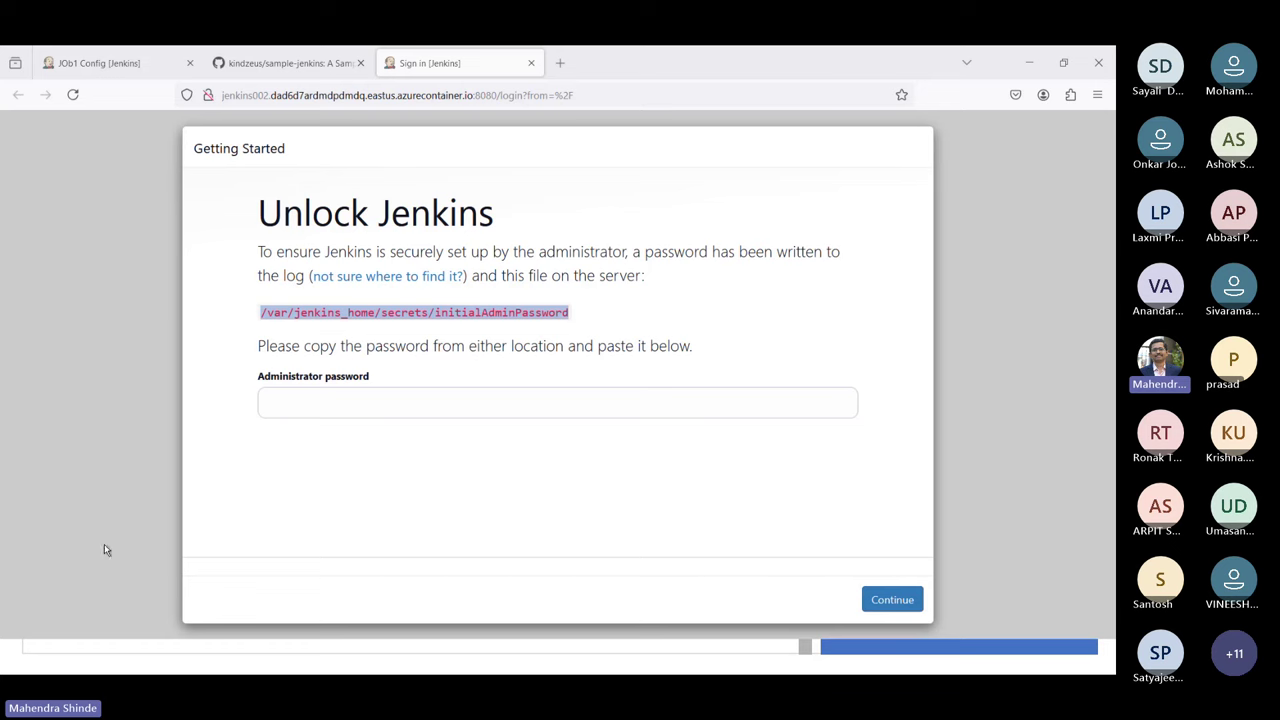
click(475, 404)
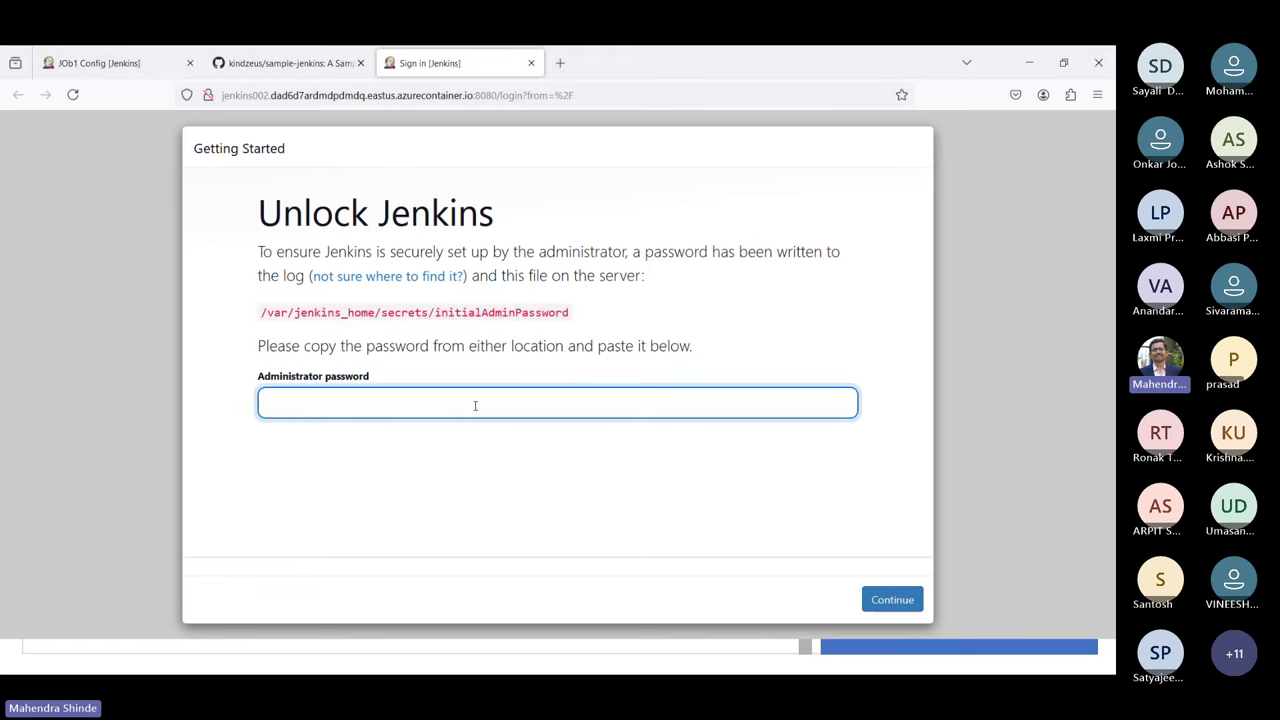
key(ctrl+v)
click(915, 600)
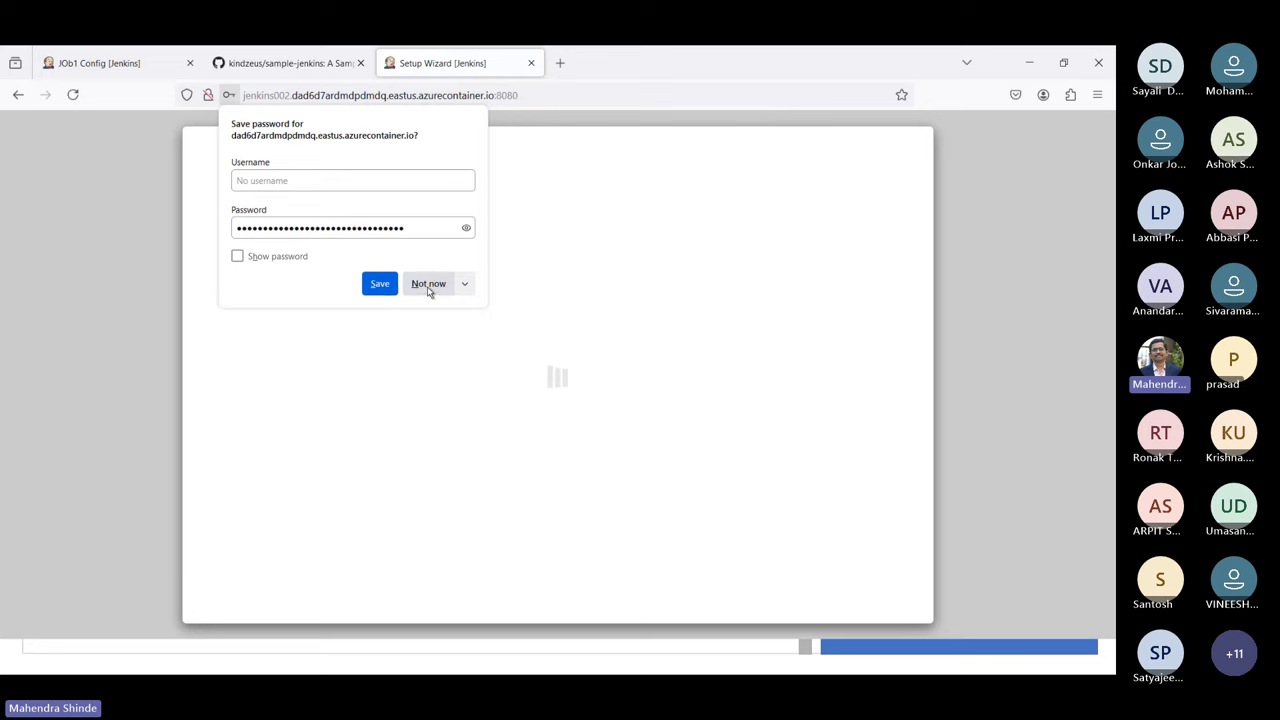
click(429, 287)
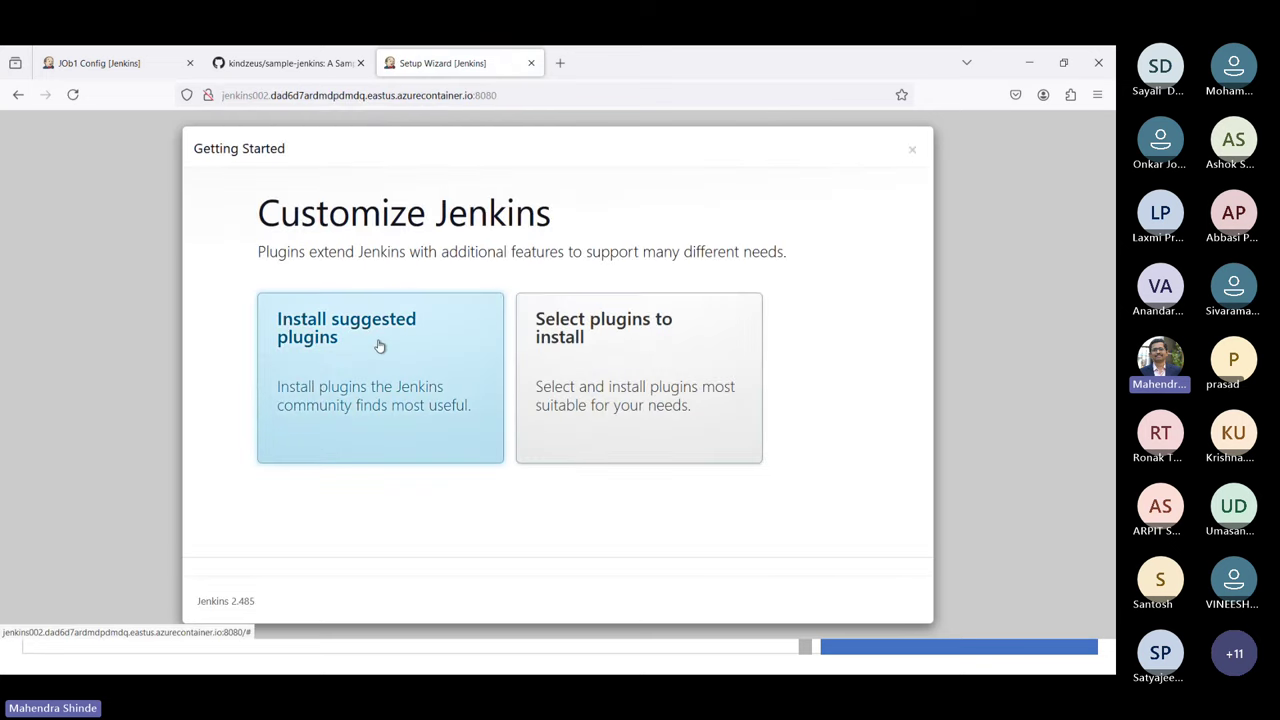
Step: Select plugins manually: clear all defaults, tick only Pipeline and Git (2 of 52), and clear the search
click(596, 371)
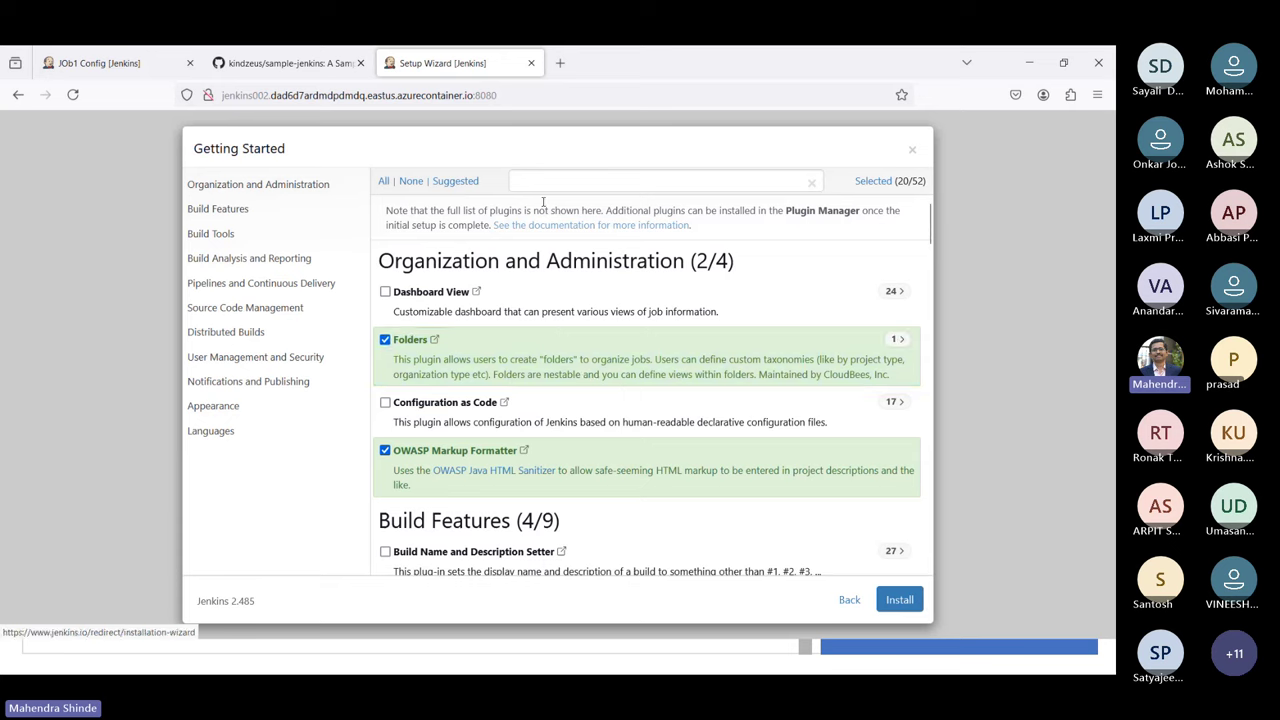
click(566, 184)
text(Pipeline)
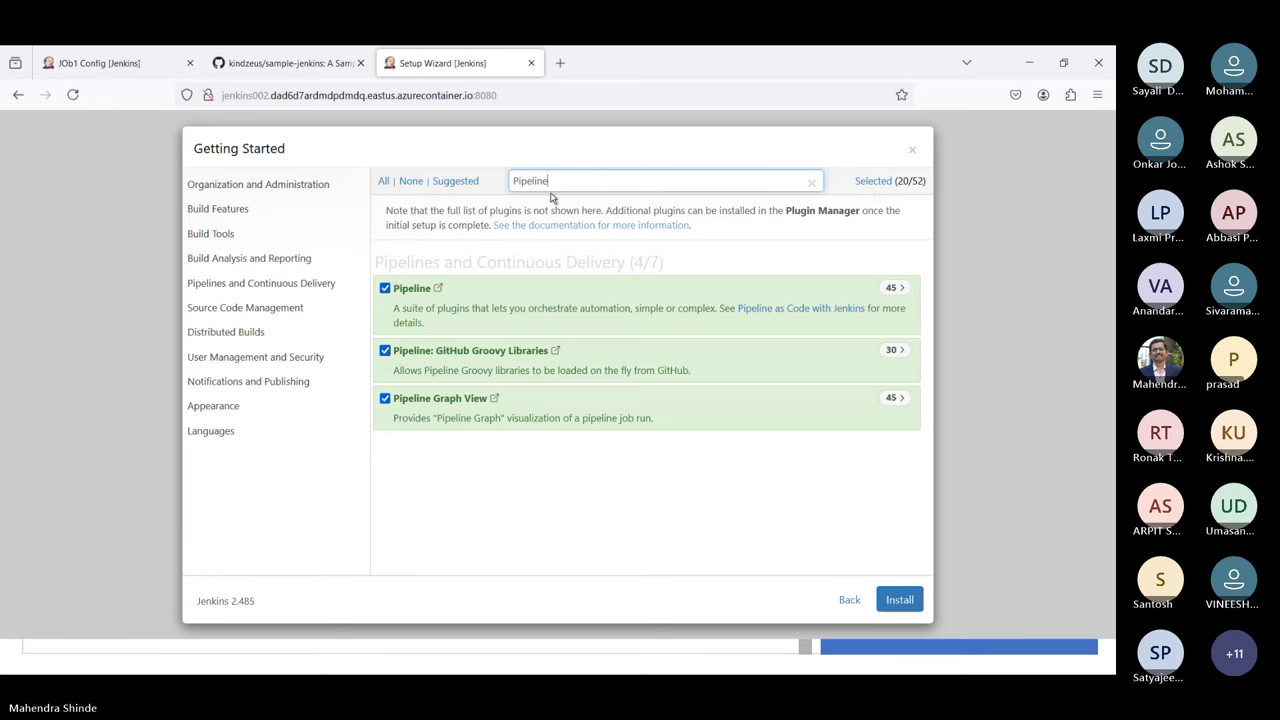
click(407, 183)
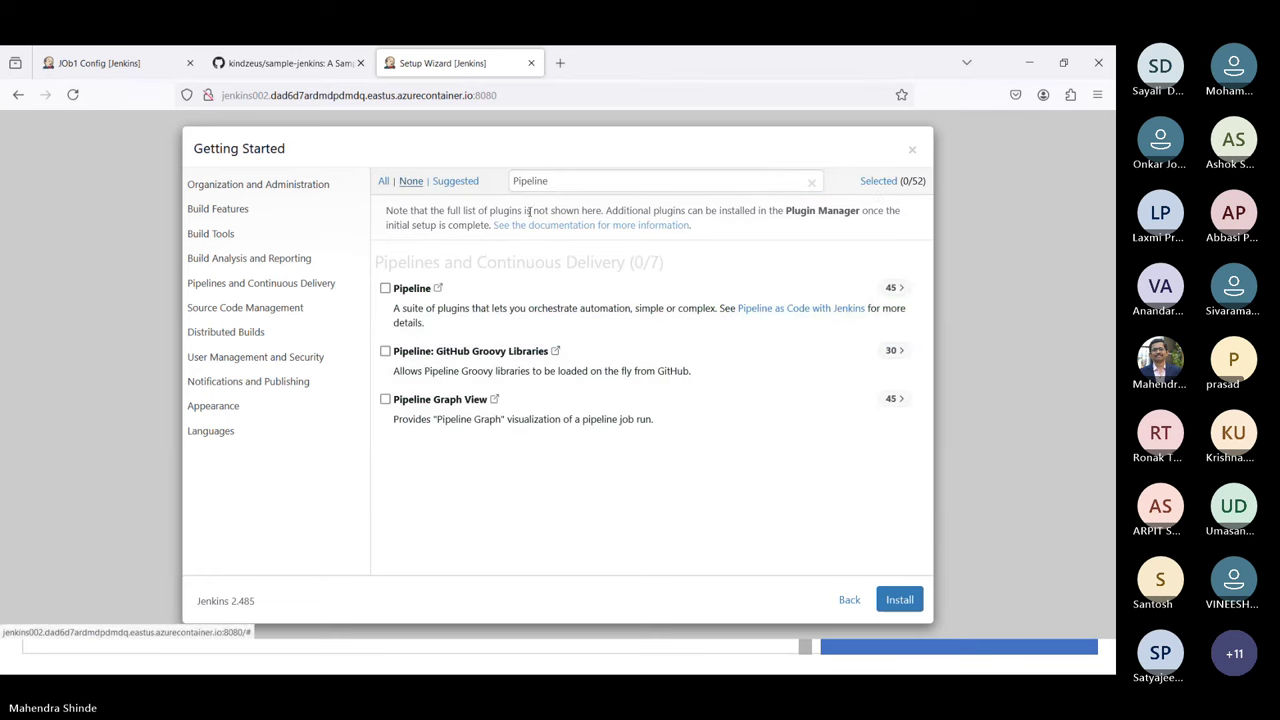
click(385, 288)
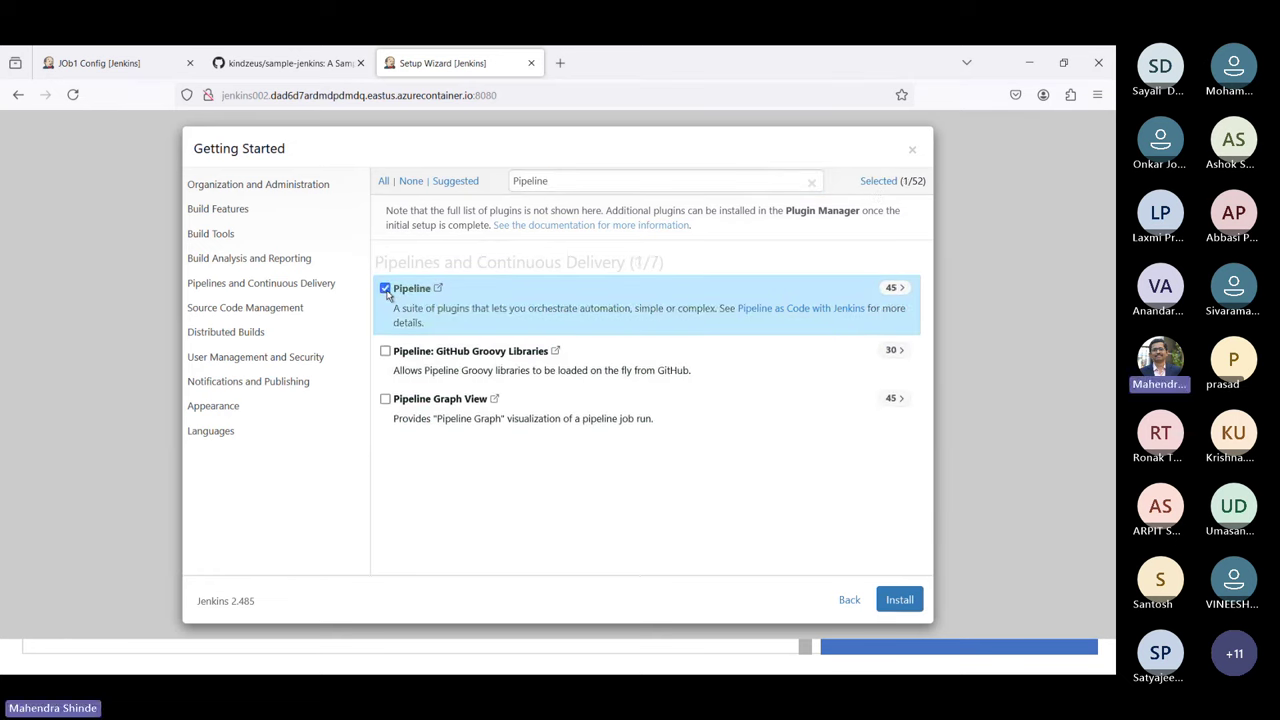
double_click(598, 182)
text(Git)
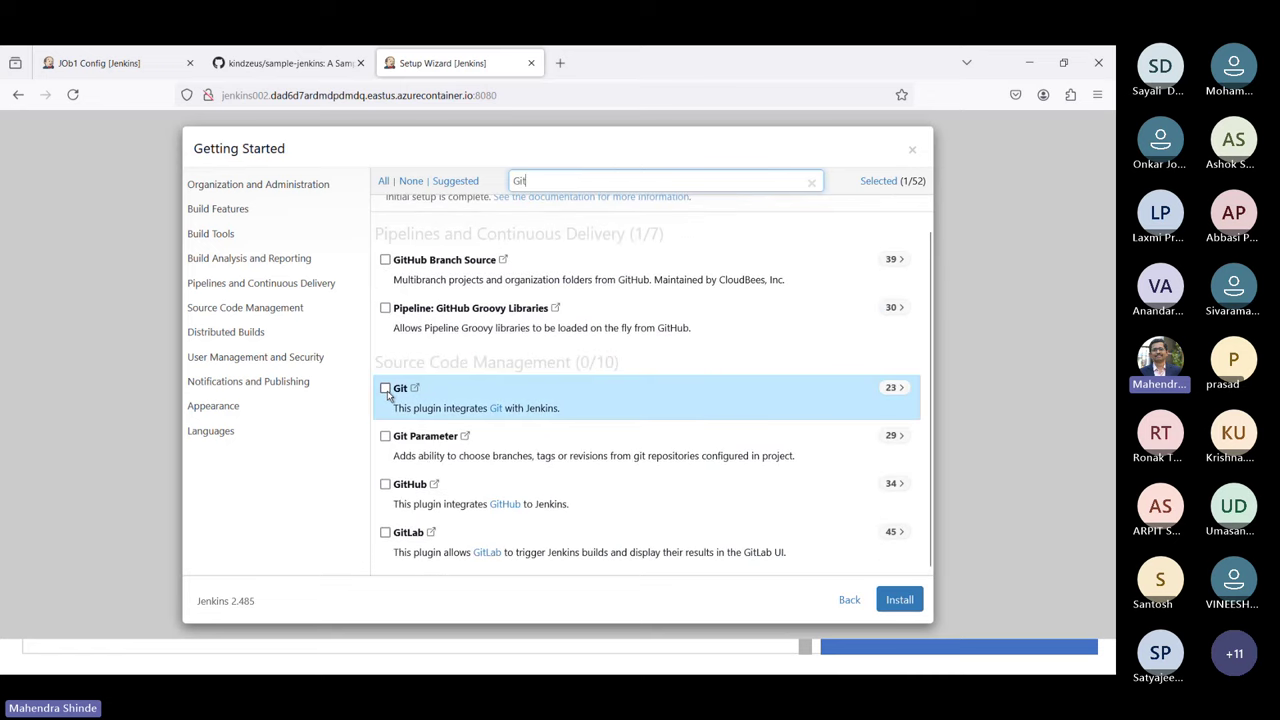
click(385, 388)
click(588, 198)
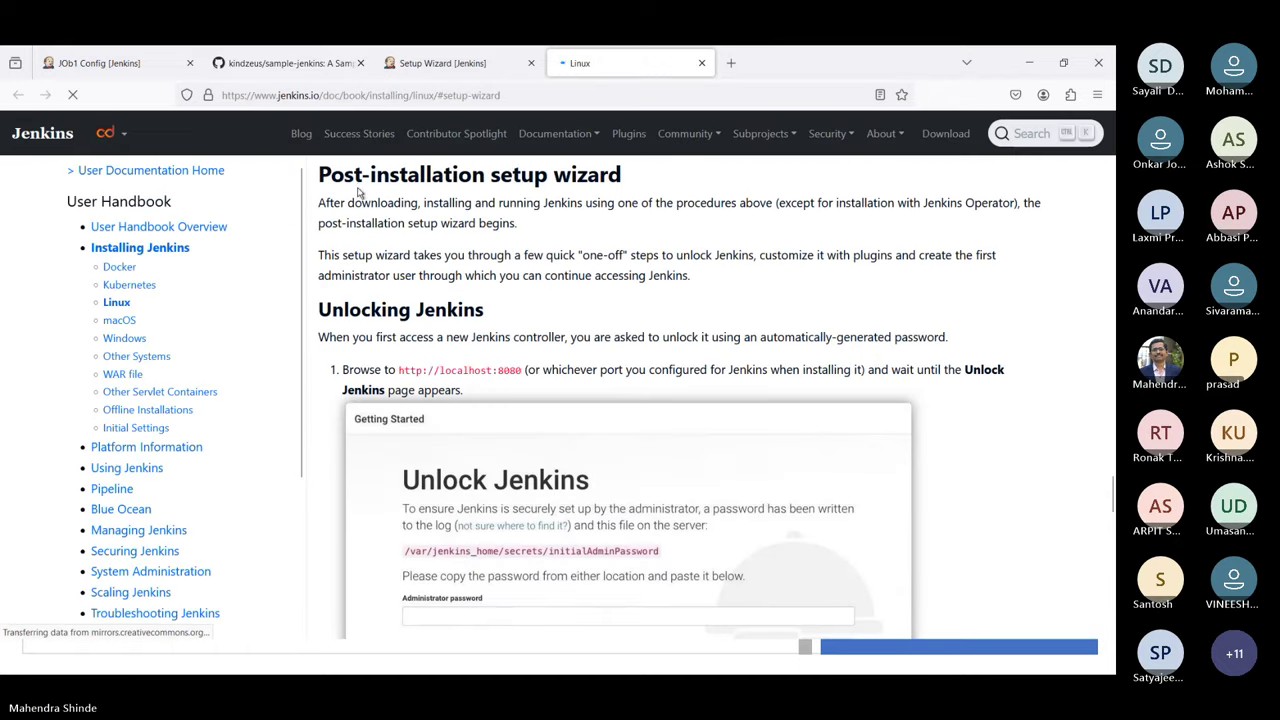
key(ctrl+w)
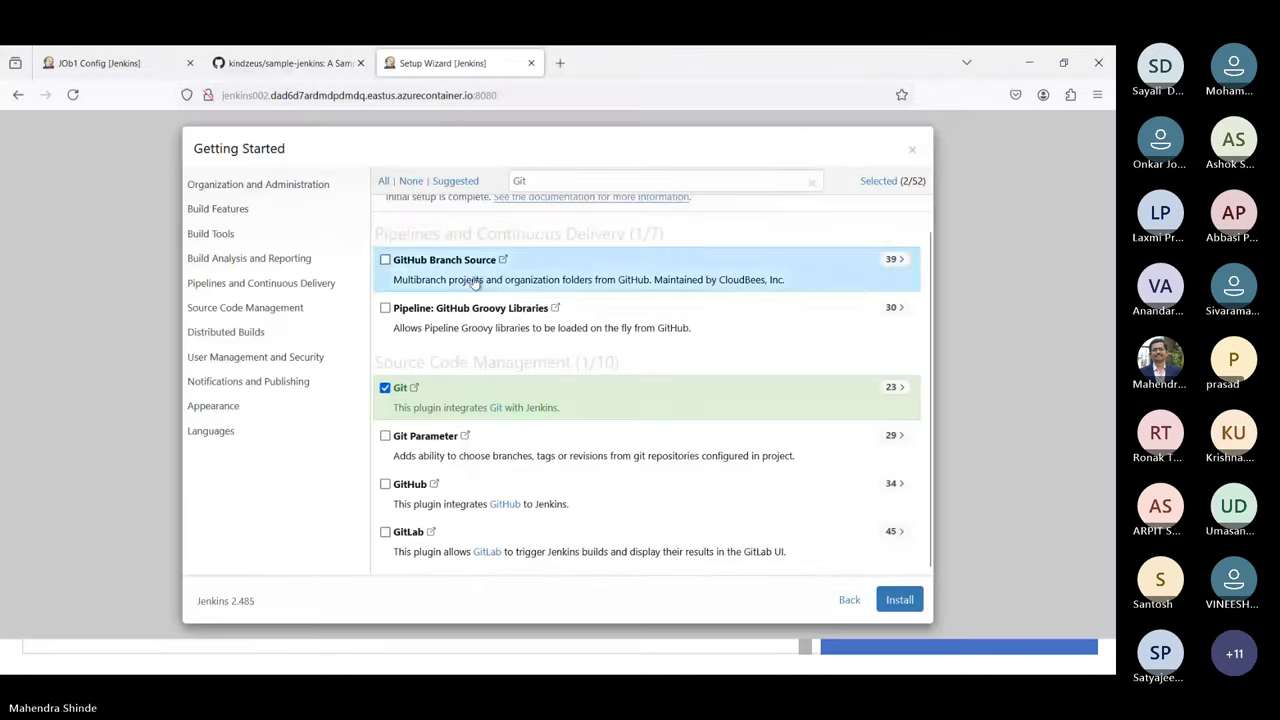
double_click(575, 182)
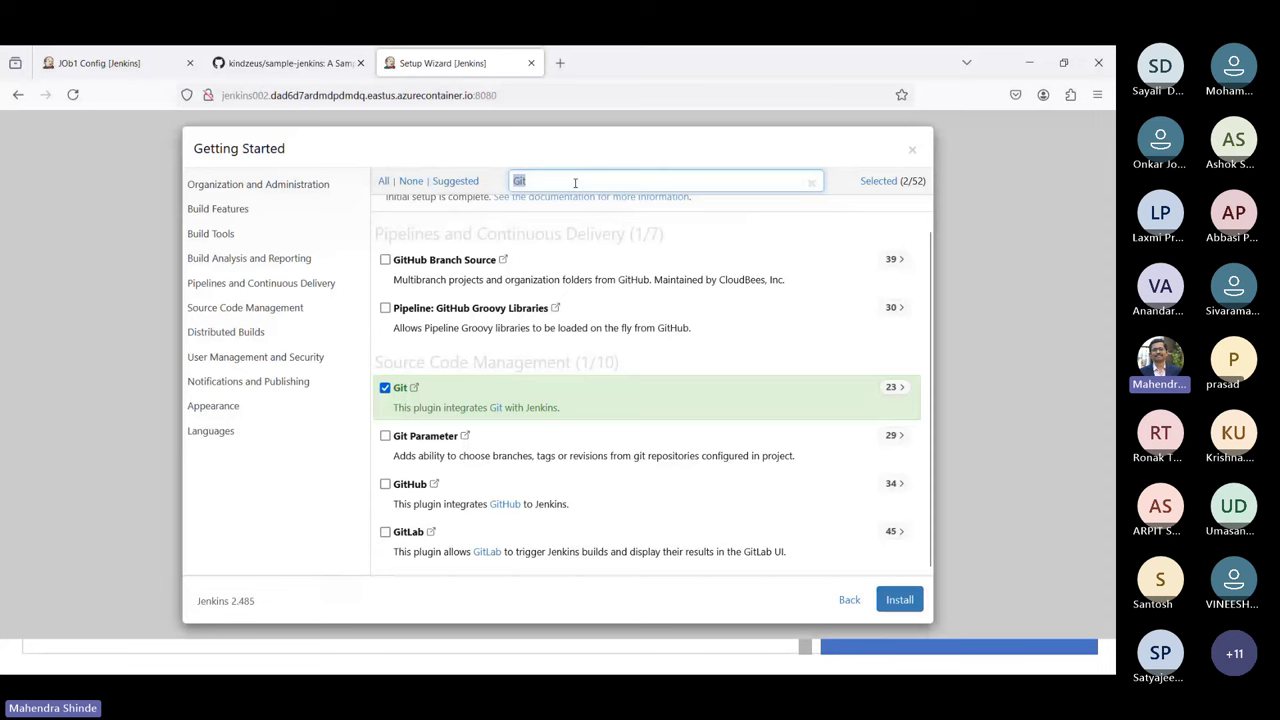
key(BackSpace)
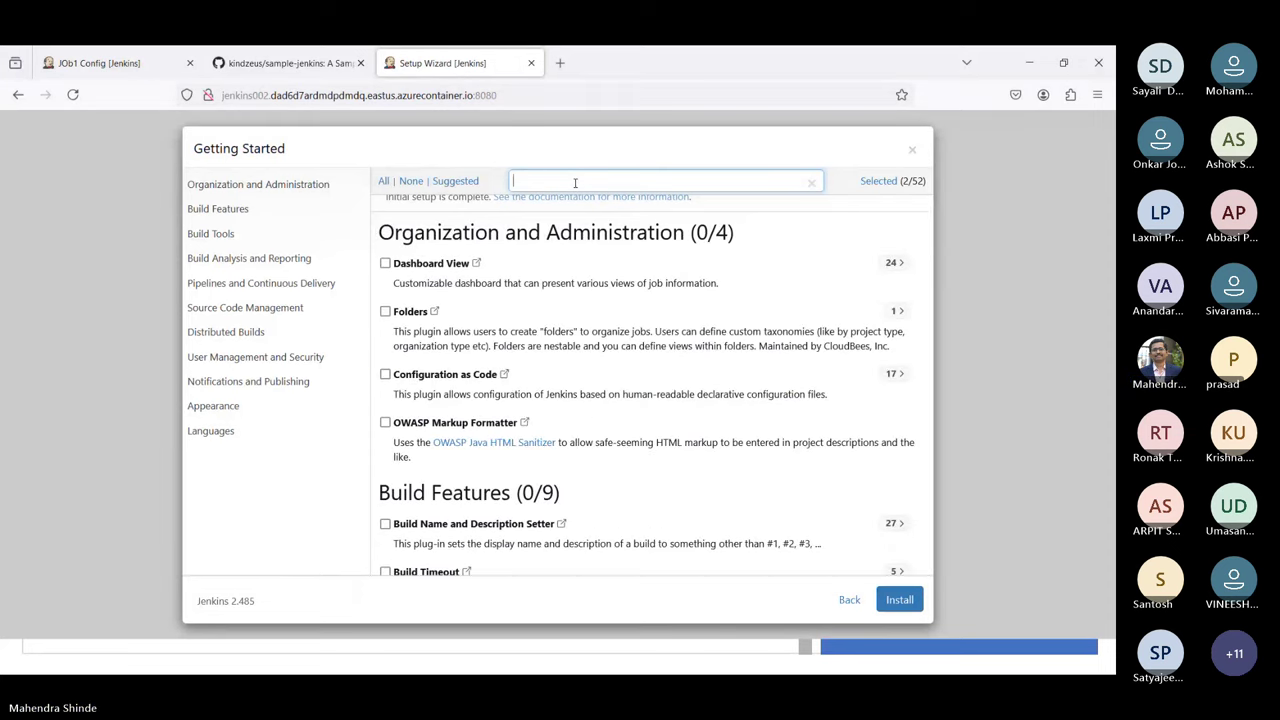
Step: Clear the Docker plugin search and browse the Source Code Management, Build Tools and Build Features categories
text(Docker)
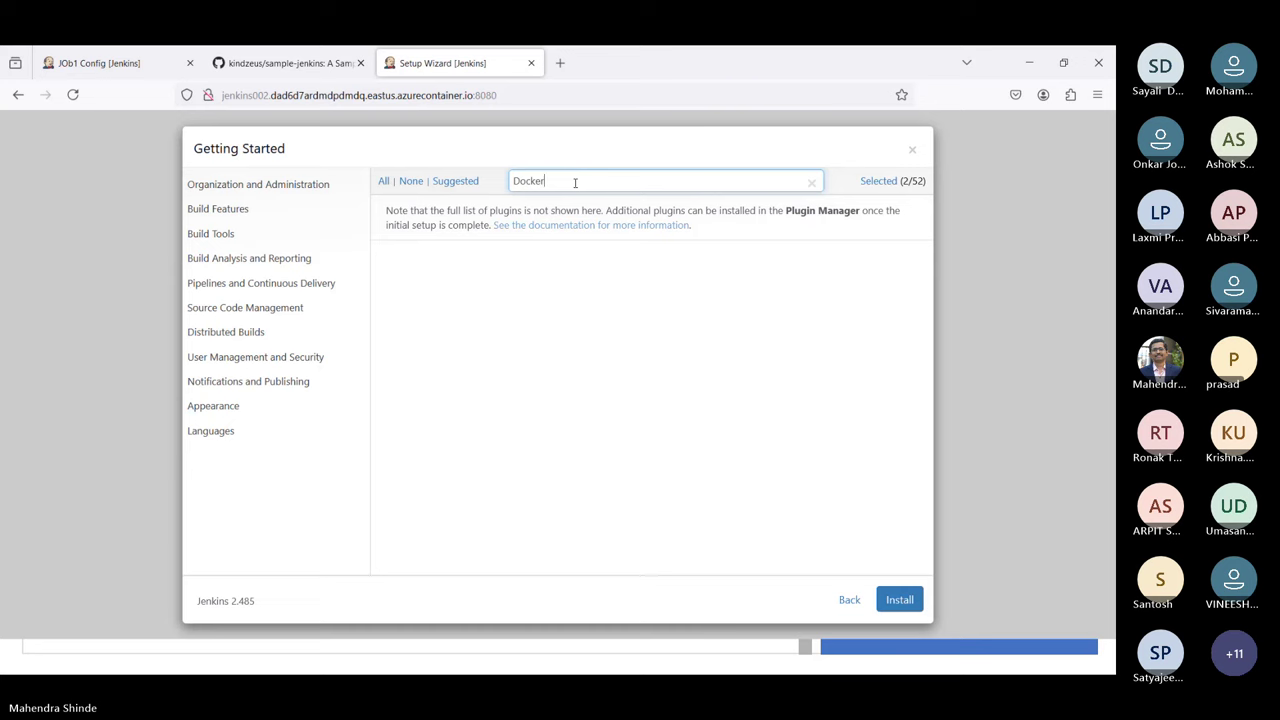
key(ctrl+a)
key(BackSpace)
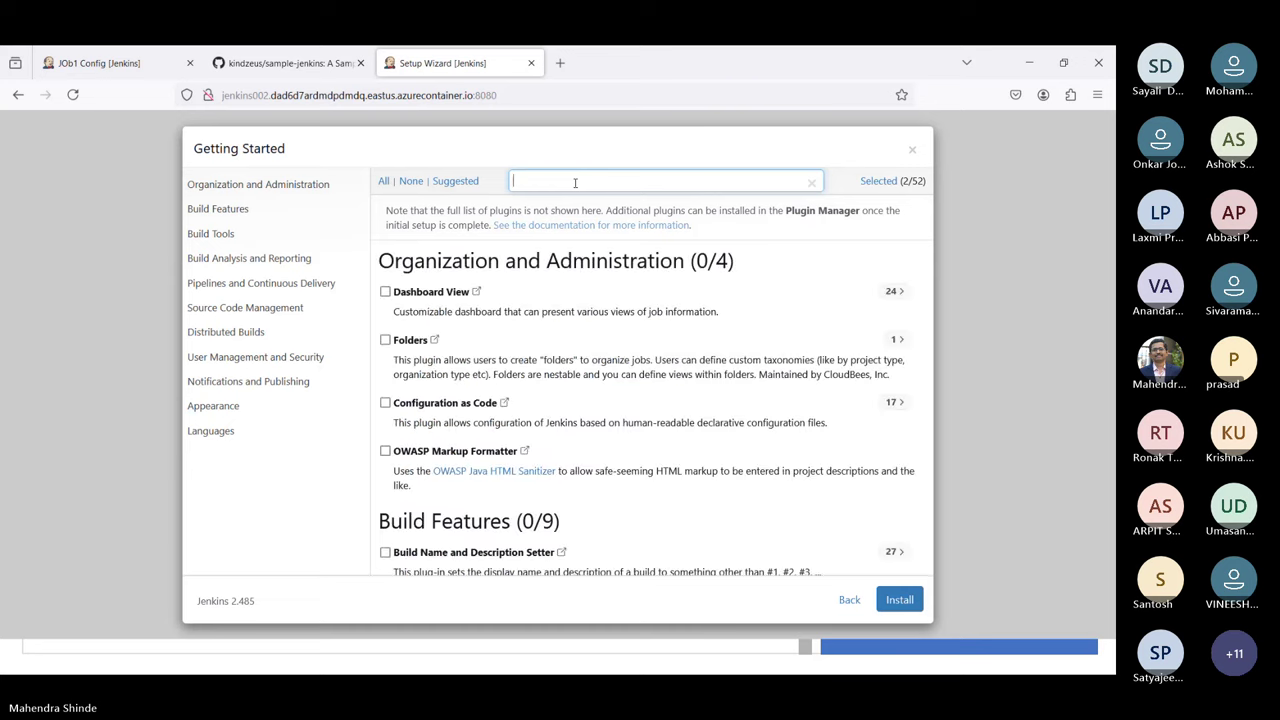
click(303, 312)
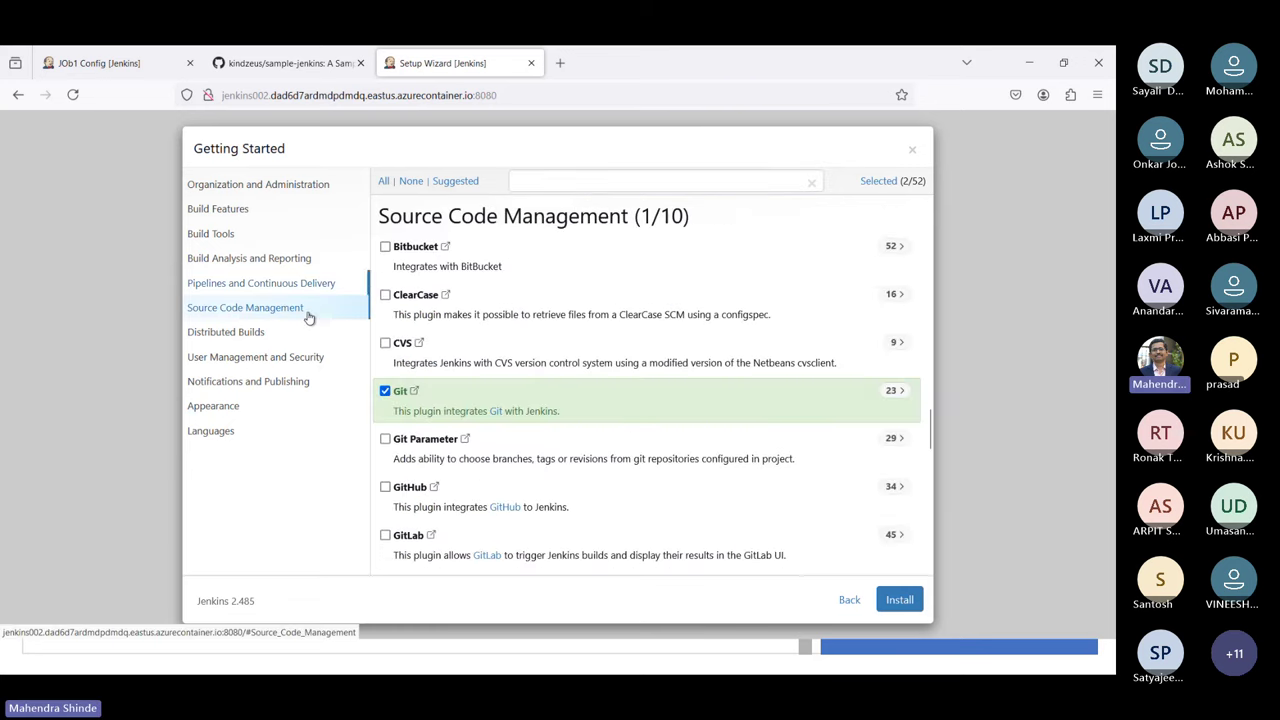
click(267, 232)
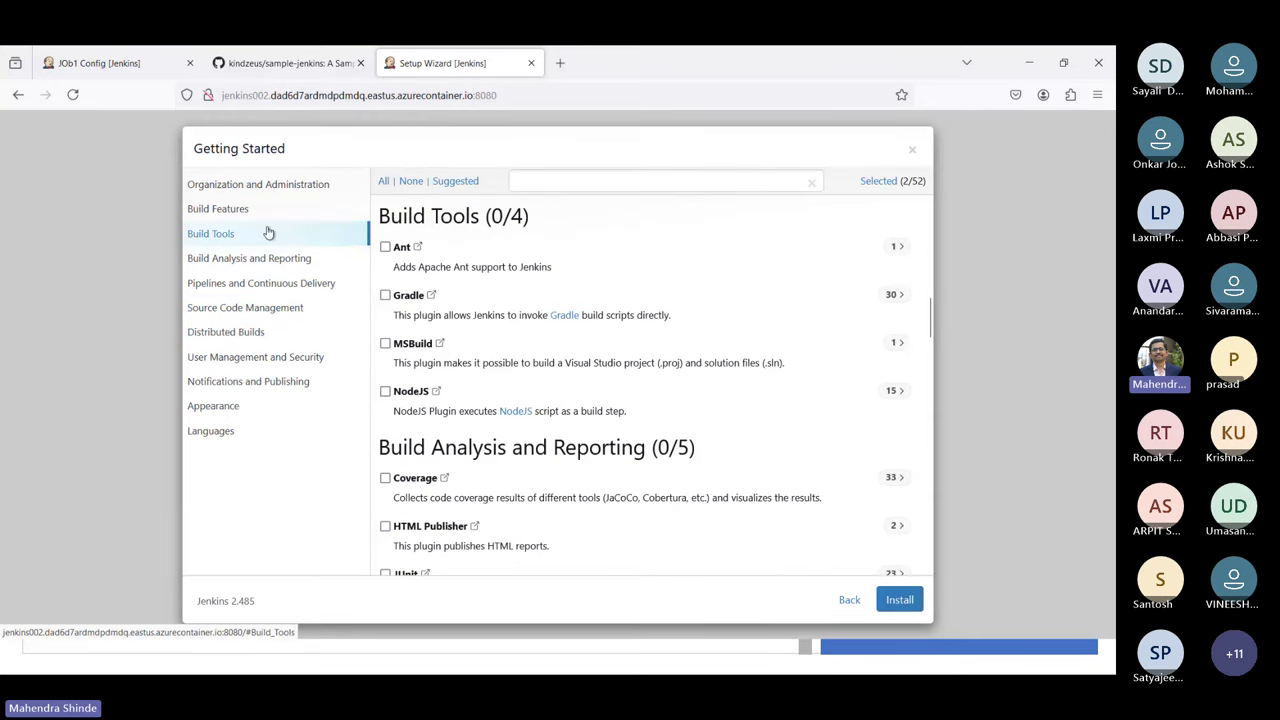
click(266, 210)
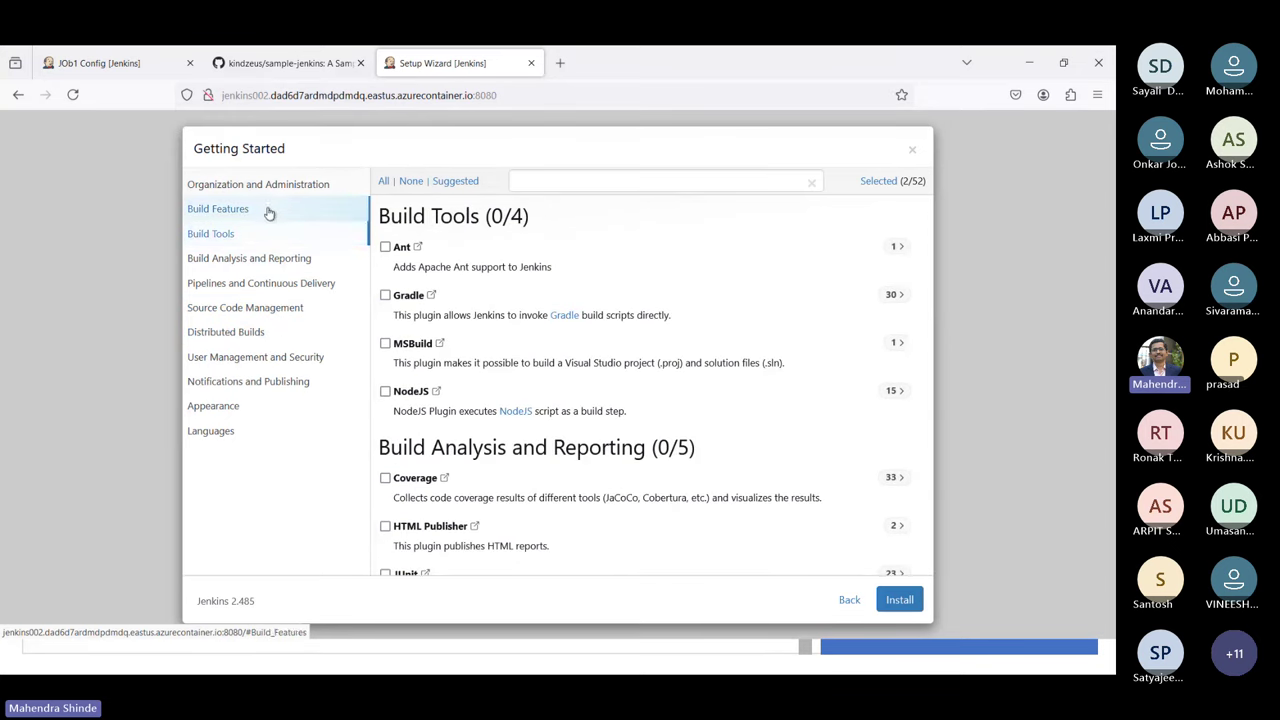
click(249, 308)
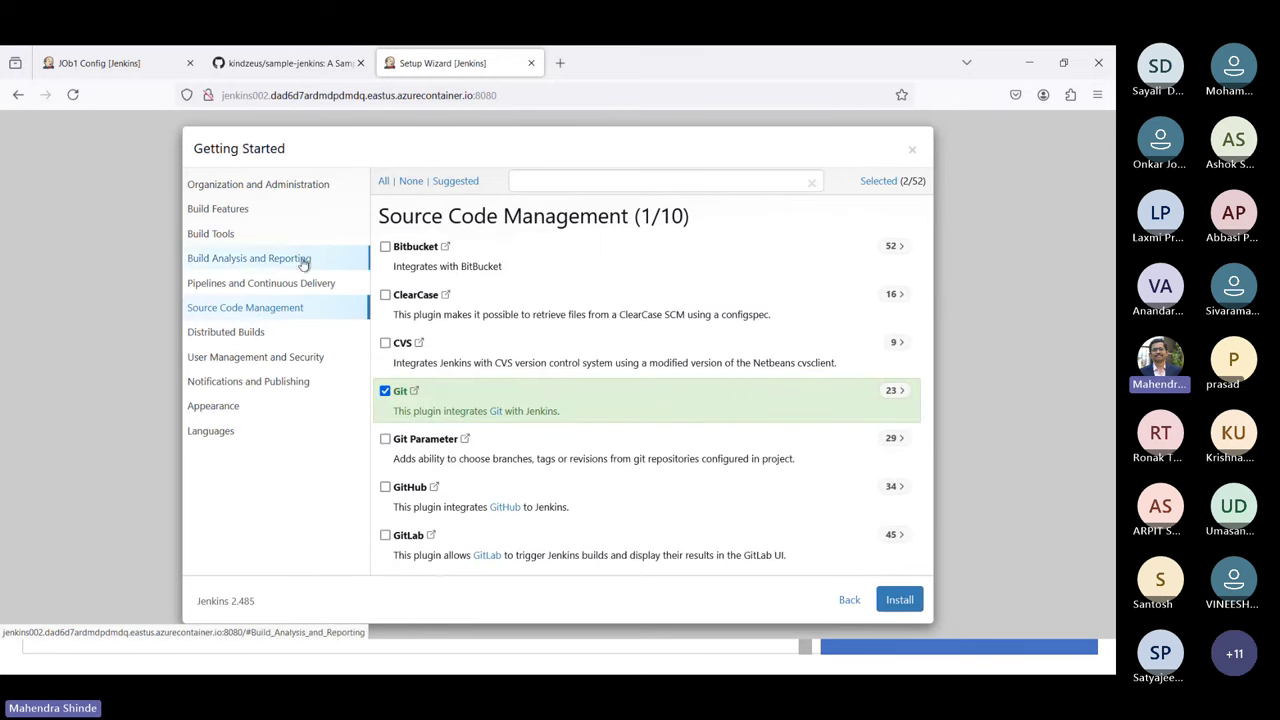
Step: Search the plugins for Blue Ocean, clear the search, and view the Appearance category
click(529, 184)
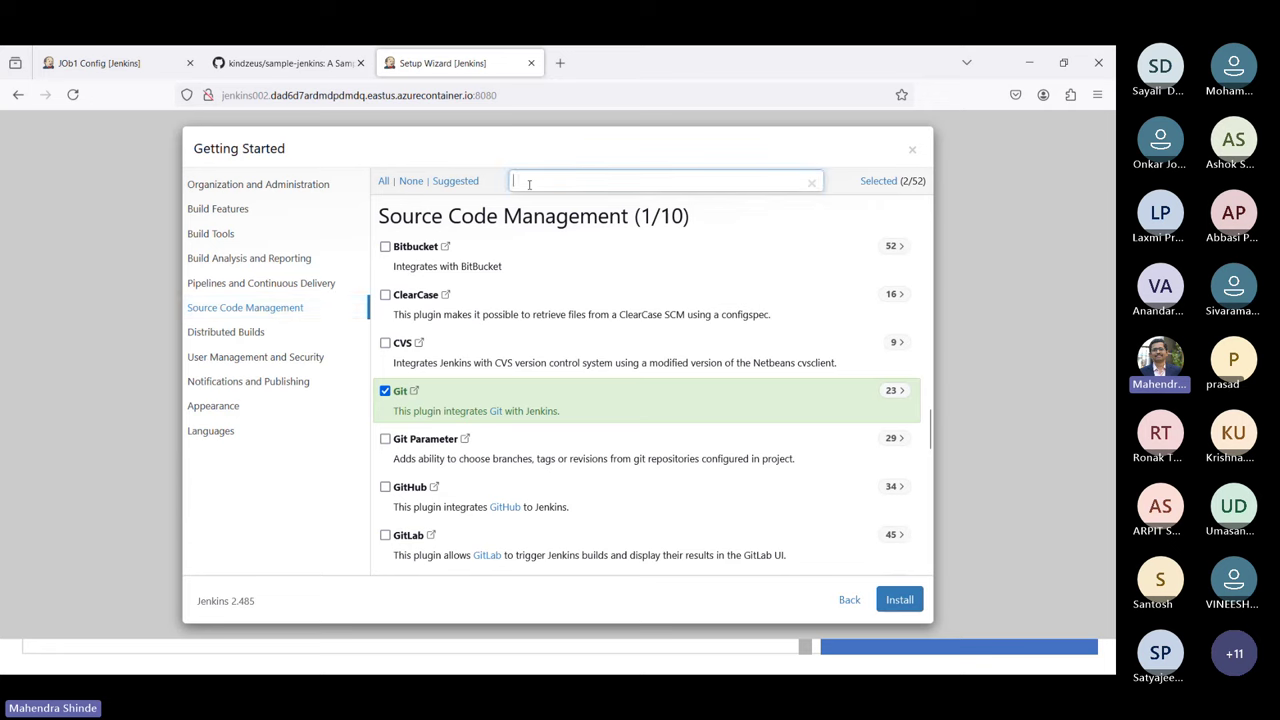
text(Blue)
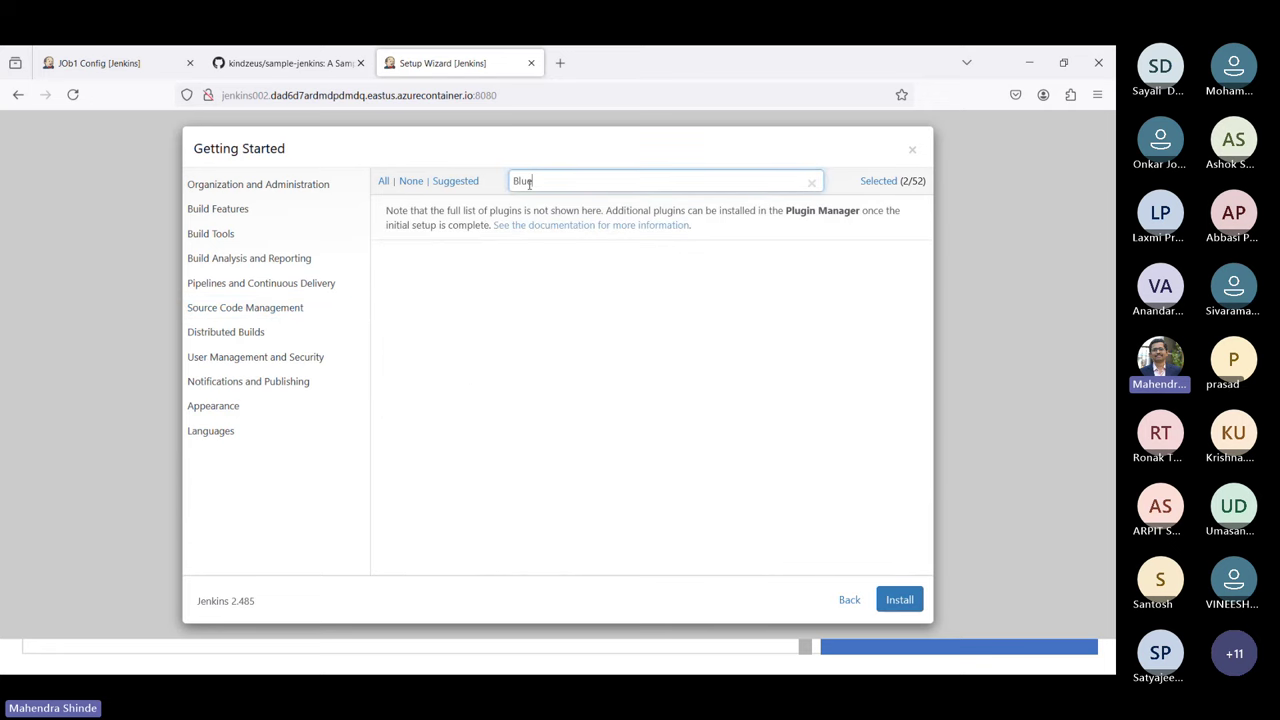
double_click(529, 184)
text(ocean)
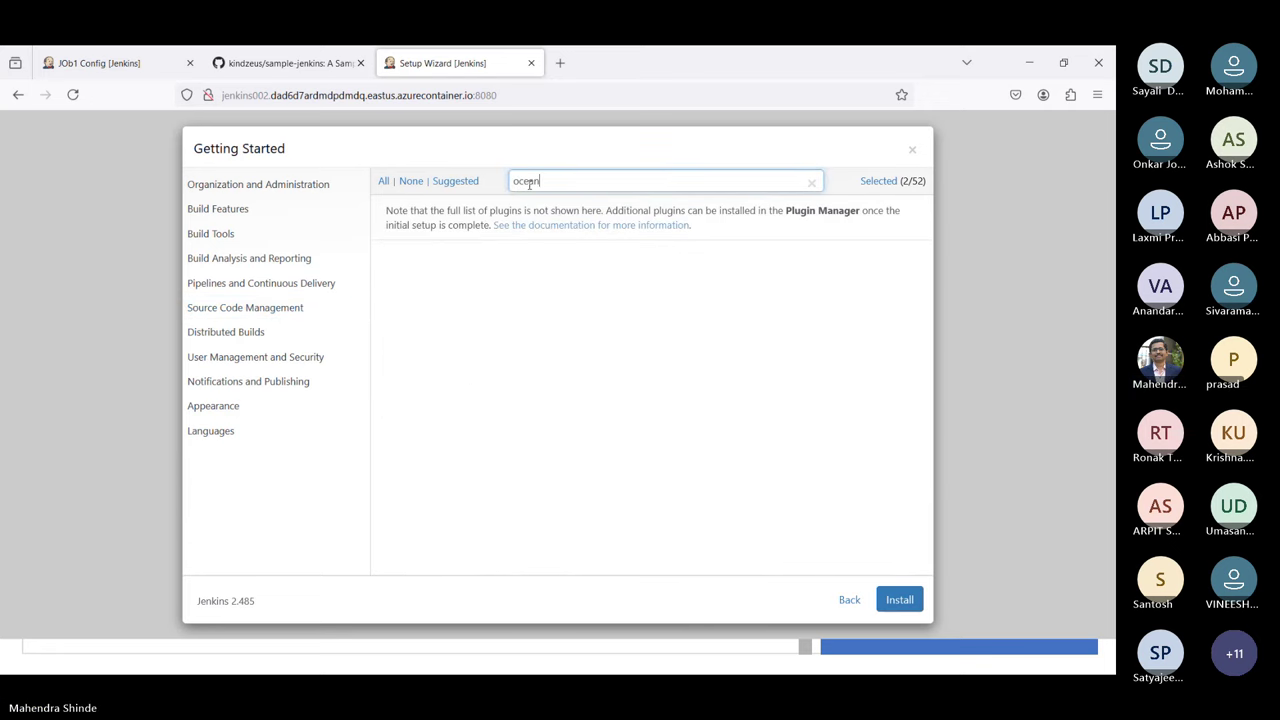
double_click(529, 184)
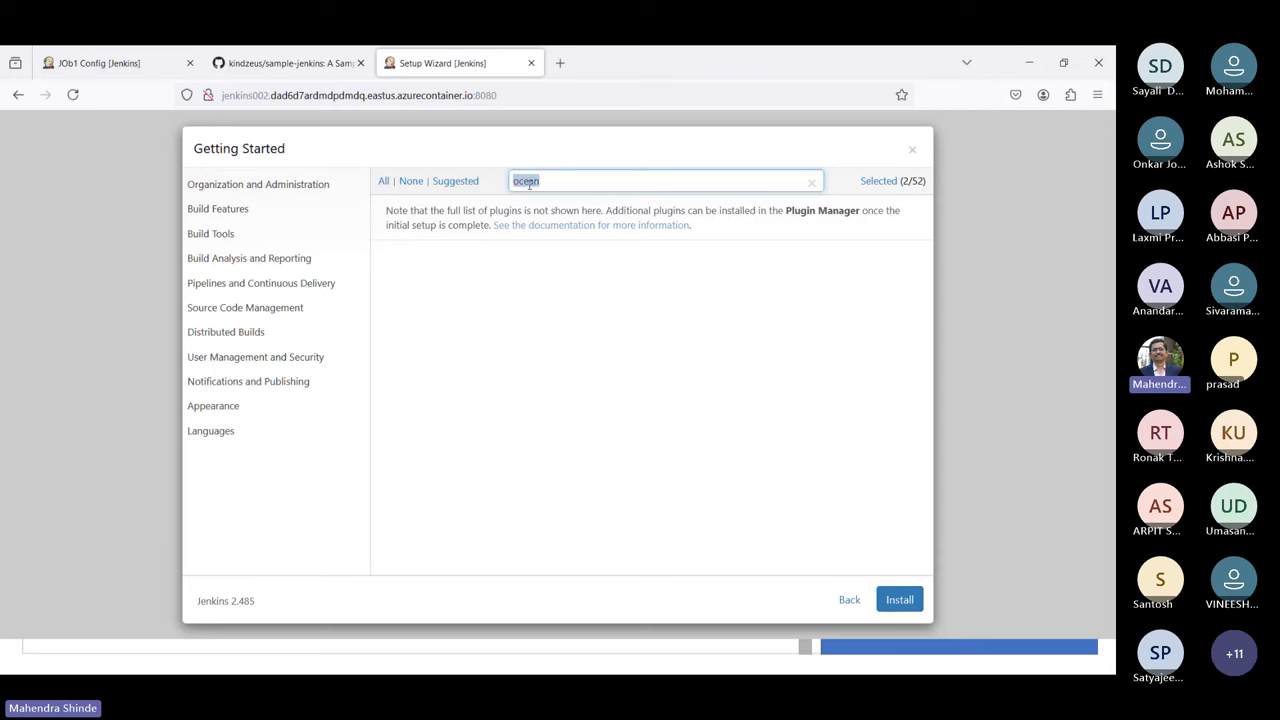
key(BackSpace)
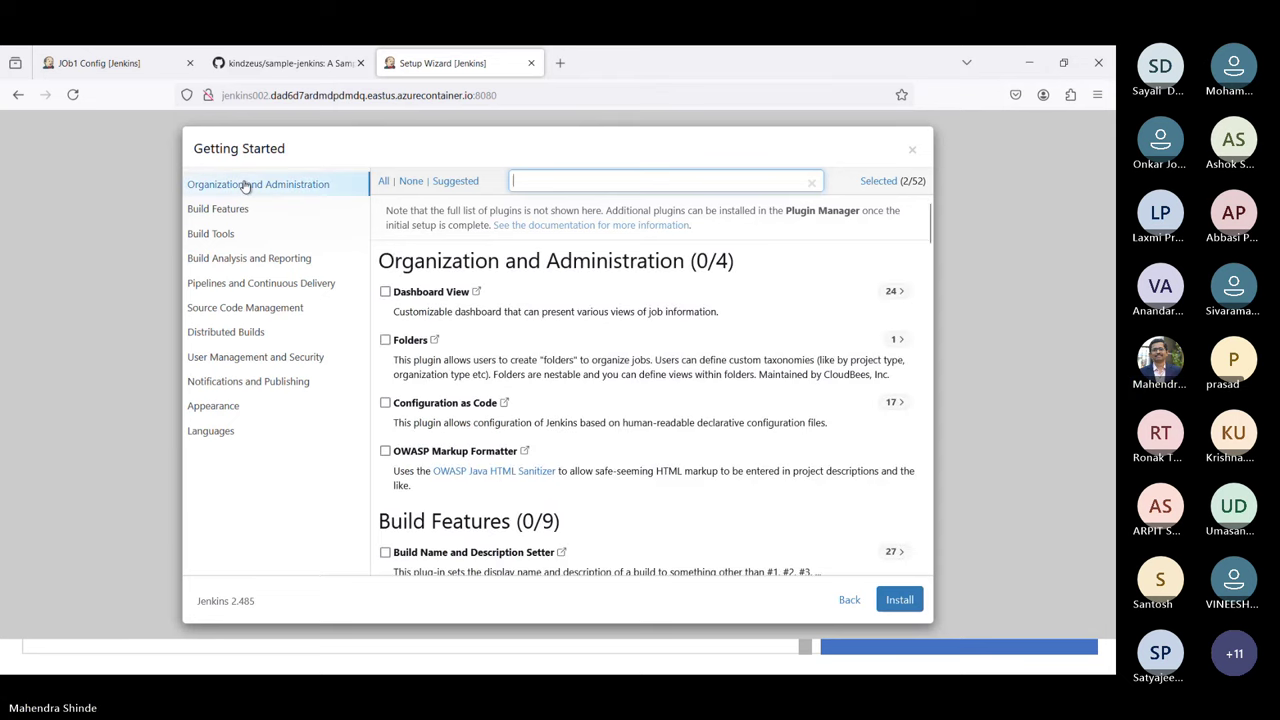
click(269, 407)
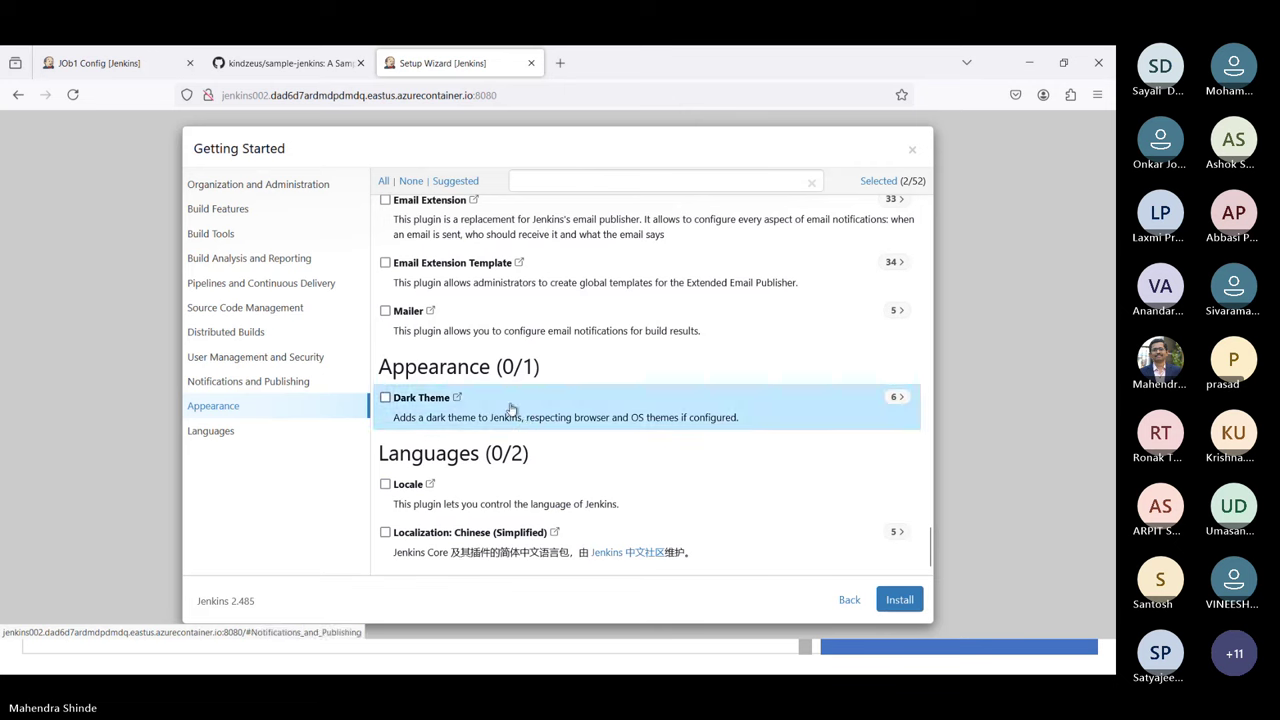
Step: Start installing the selected setup plugins, which fails with a Forbidden error
scroll(563, 356, up, 2)
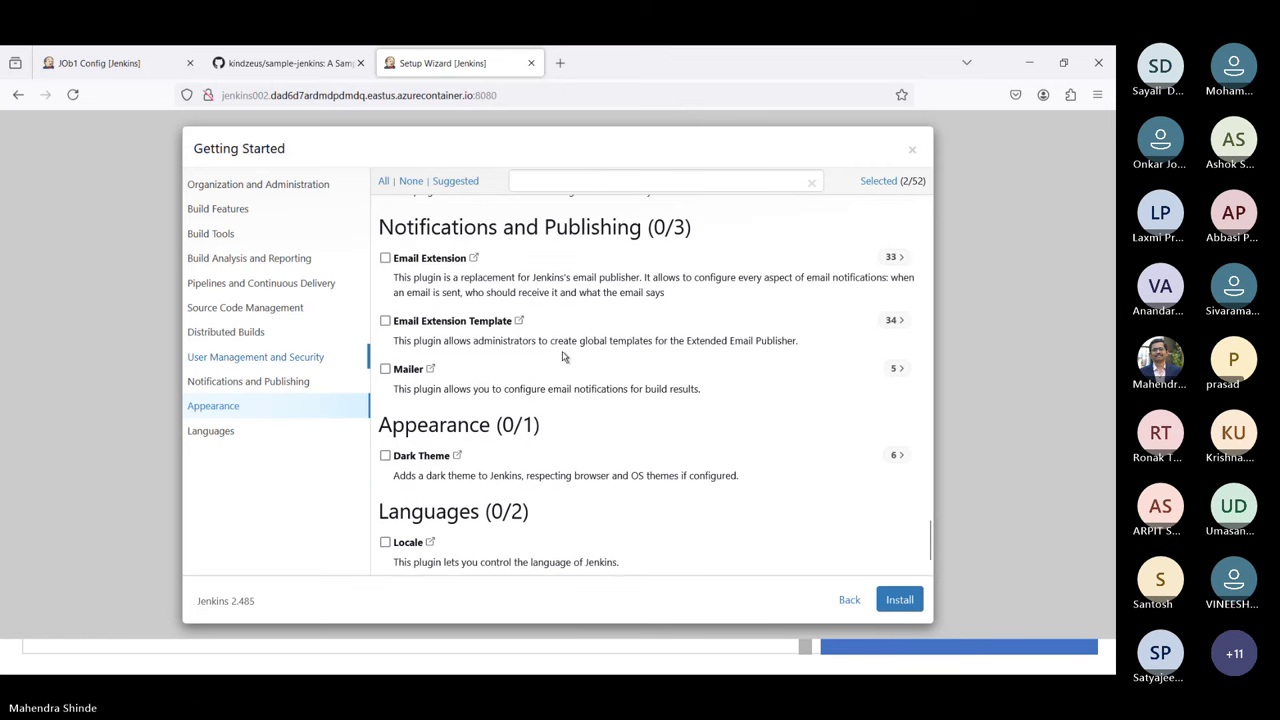
scroll(563, 356, up, 8)
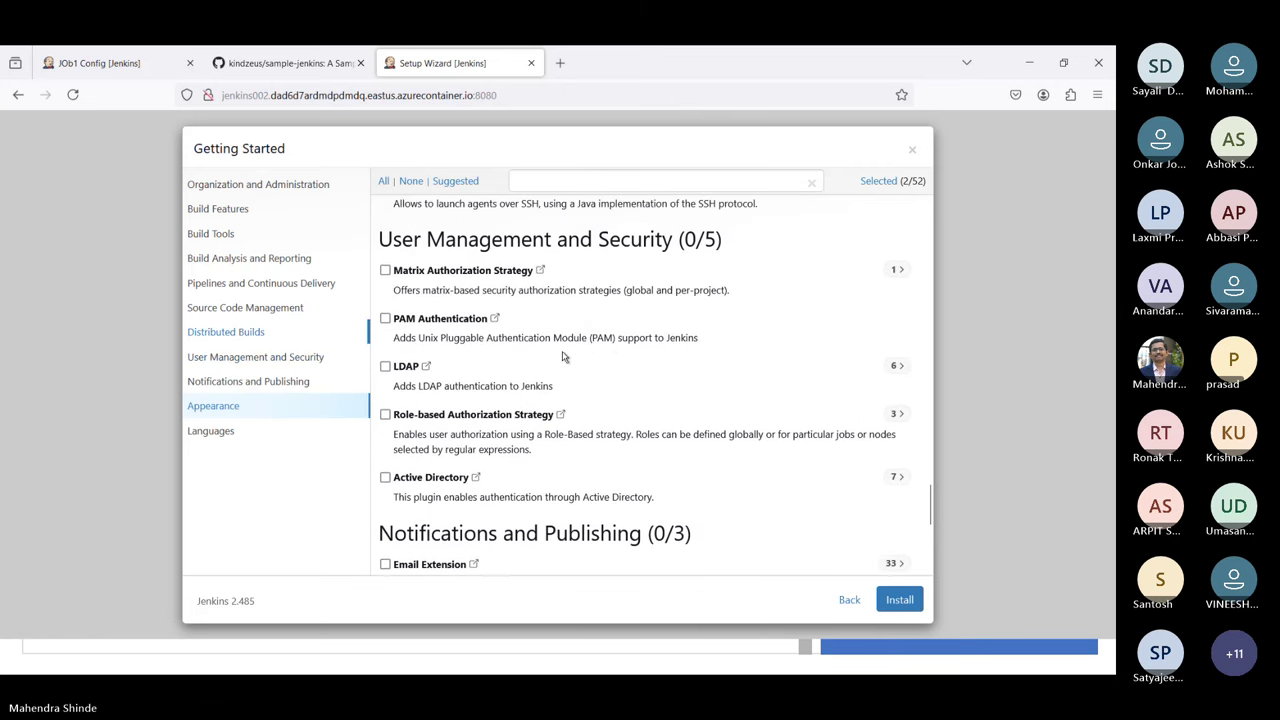
scroll(563, 352, up, 4)
scroll(563, 356, up, 10)
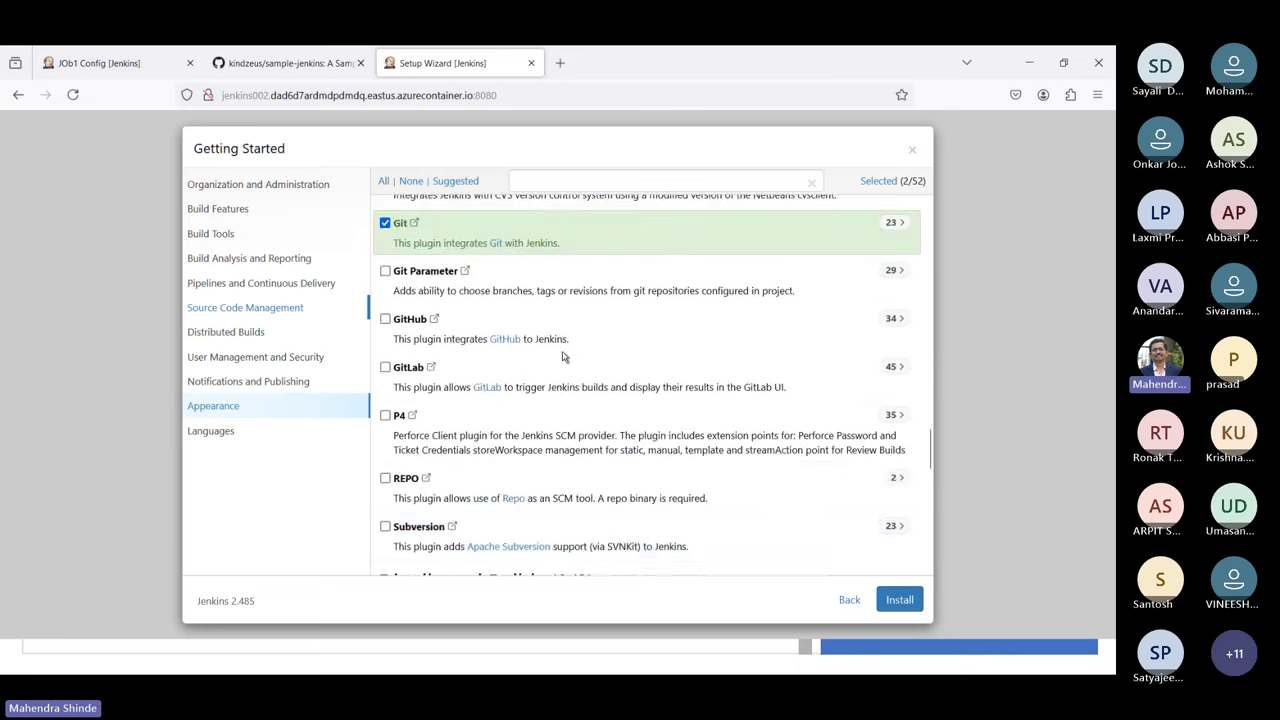
scroll(563, 356, up, 3)
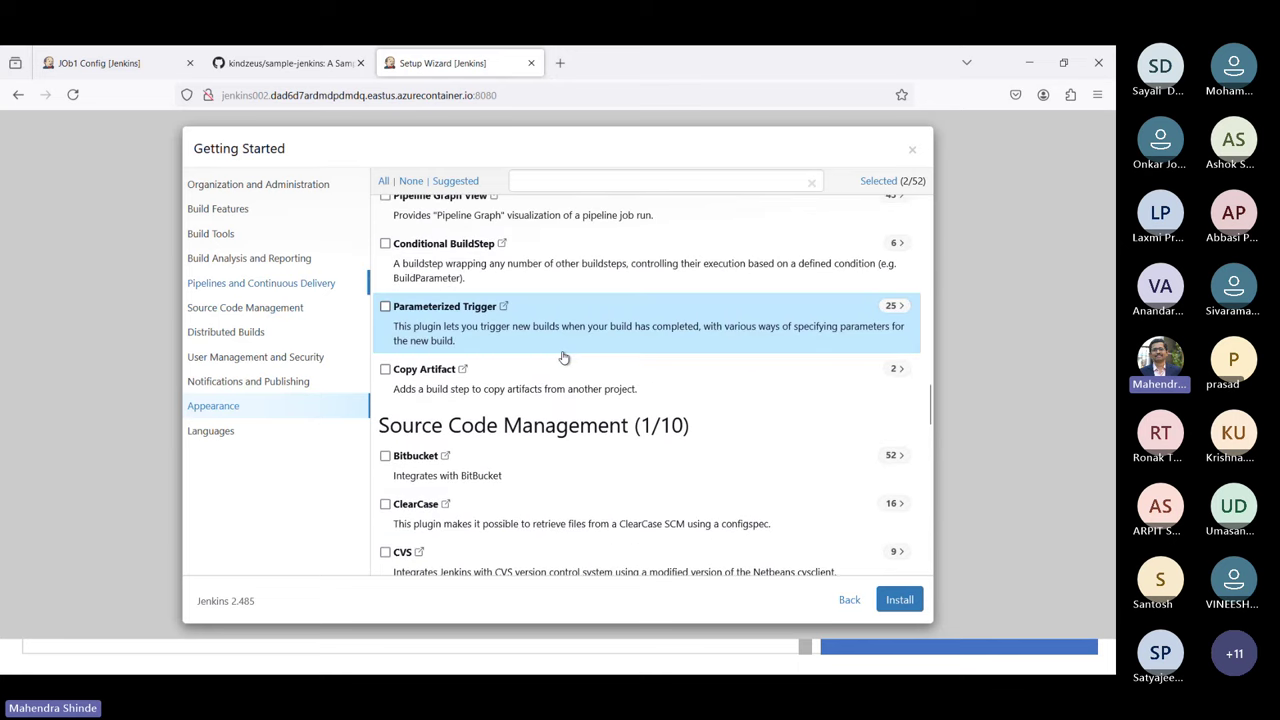
scroll(563, 356, up, 6)
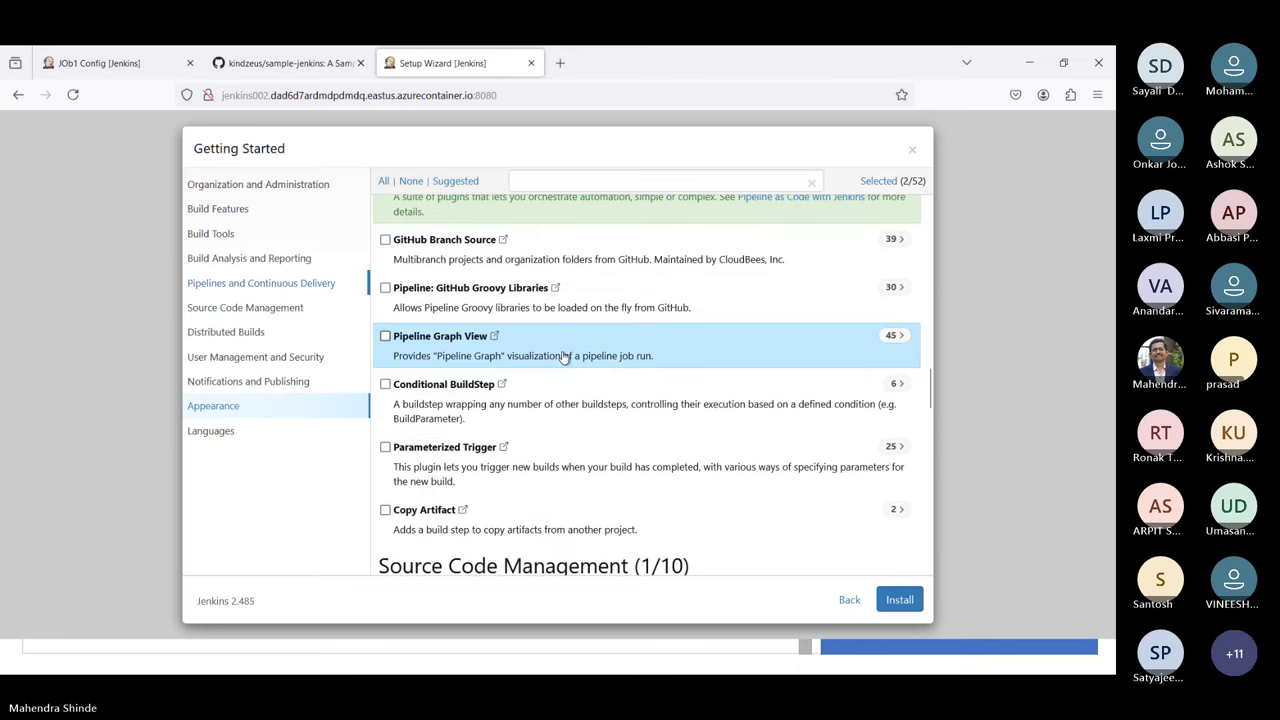
click(909, 603)
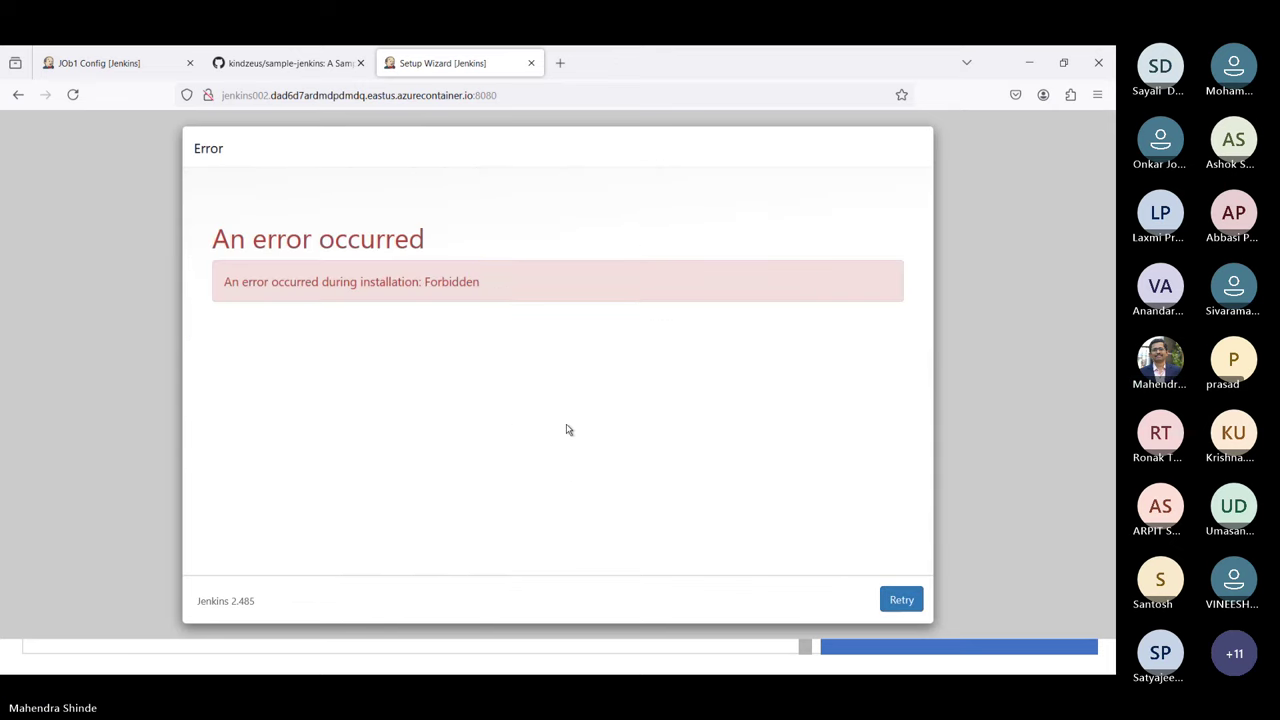
Step: Retry after the Forbidden error and install the suggested plugin set instead
click(912, 603)
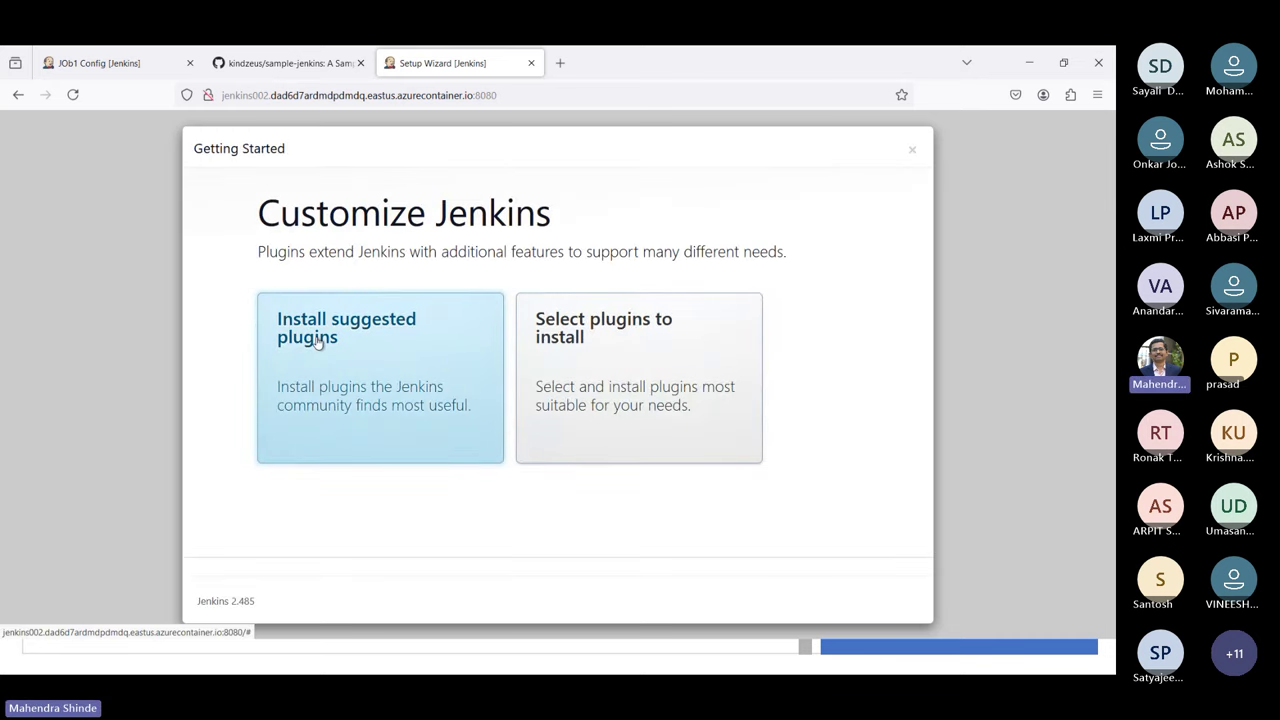
click(317, 342)
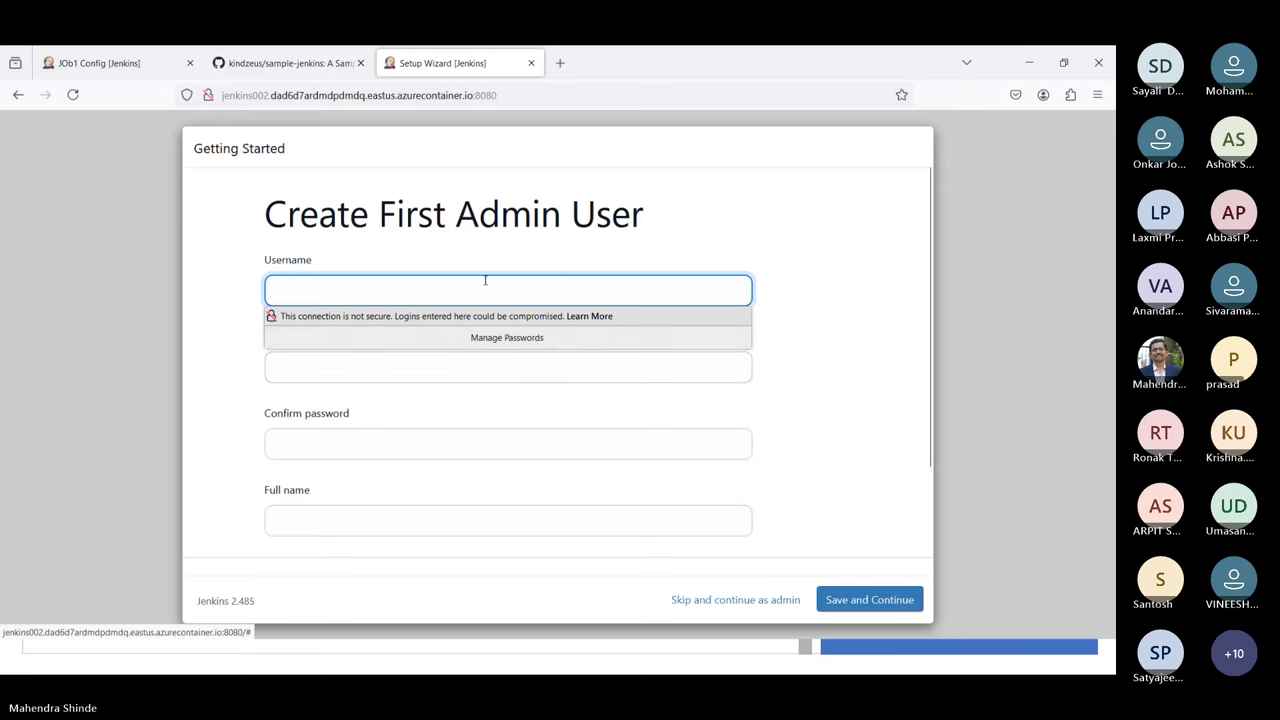
Step: Fill in the admin username, password, password confirmation, full name and a saved e-mail address
key(Tab)
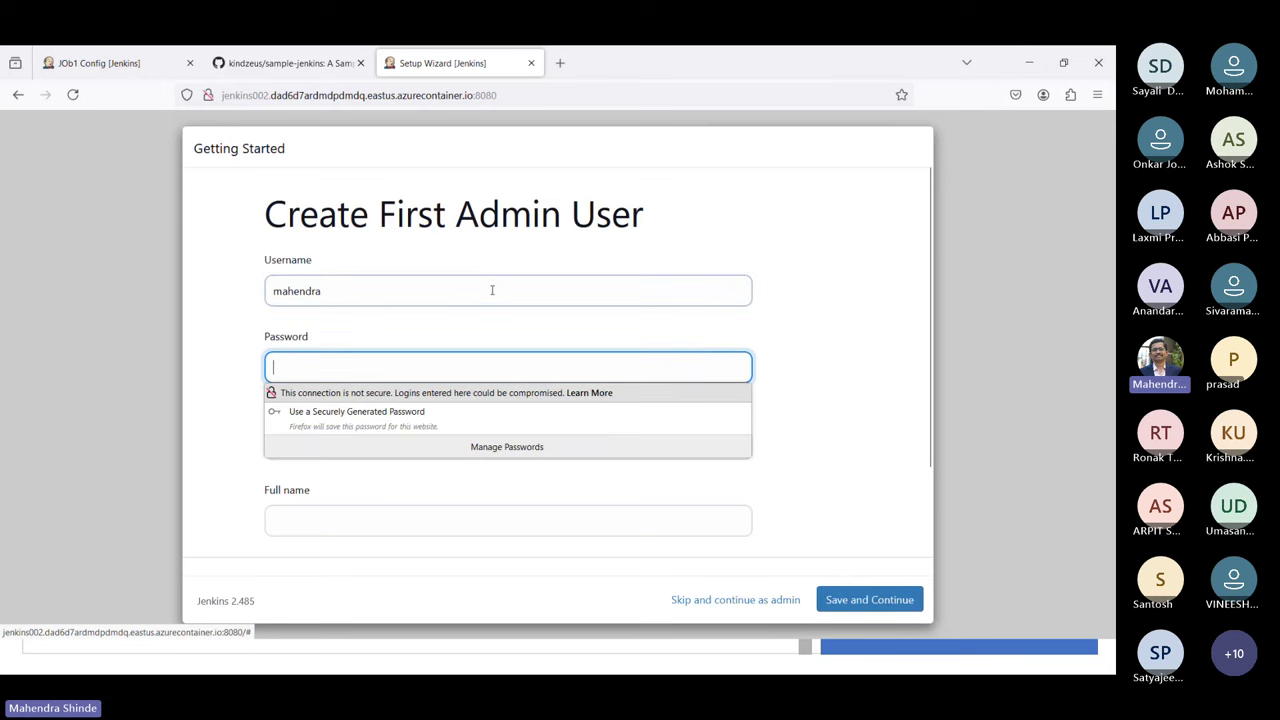
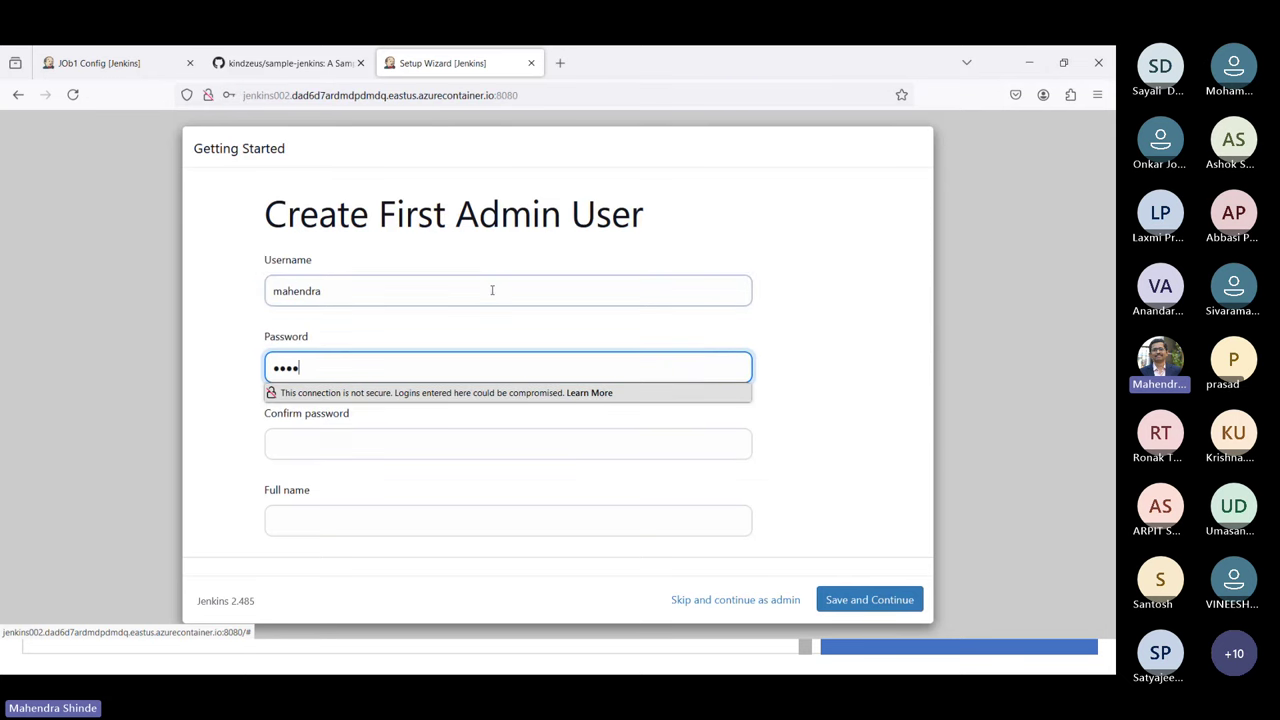
key(Tab)
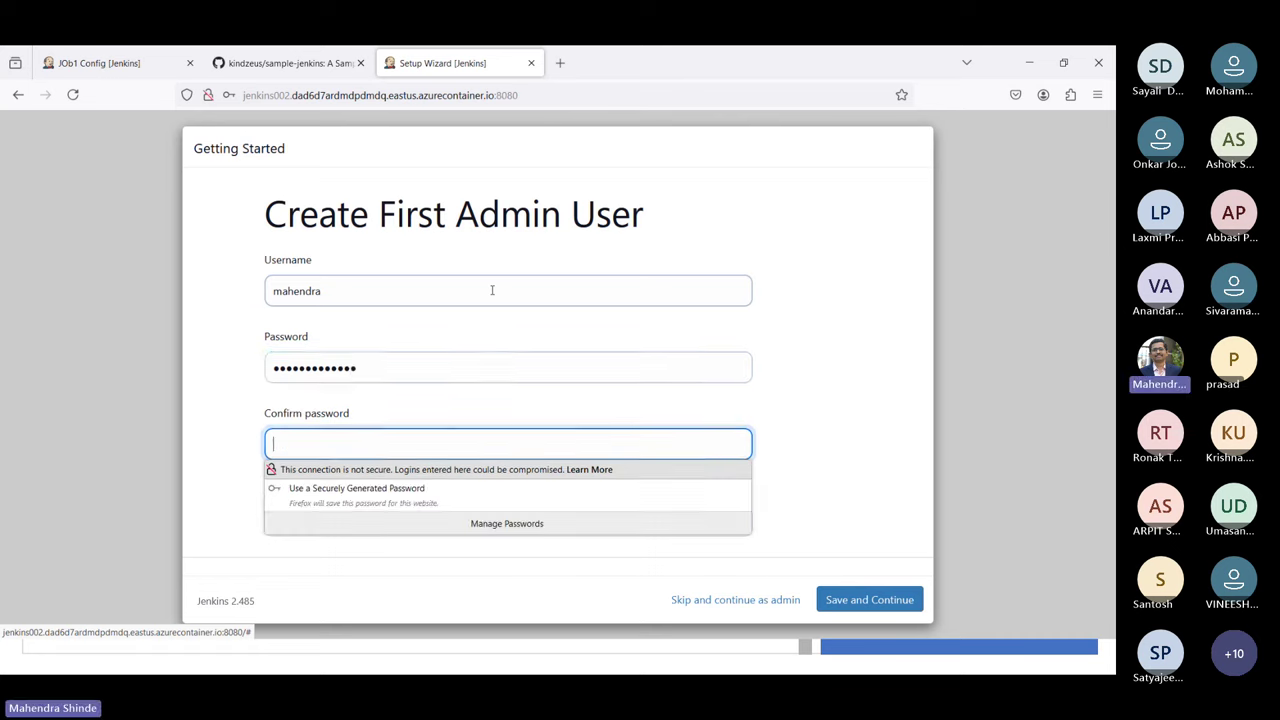
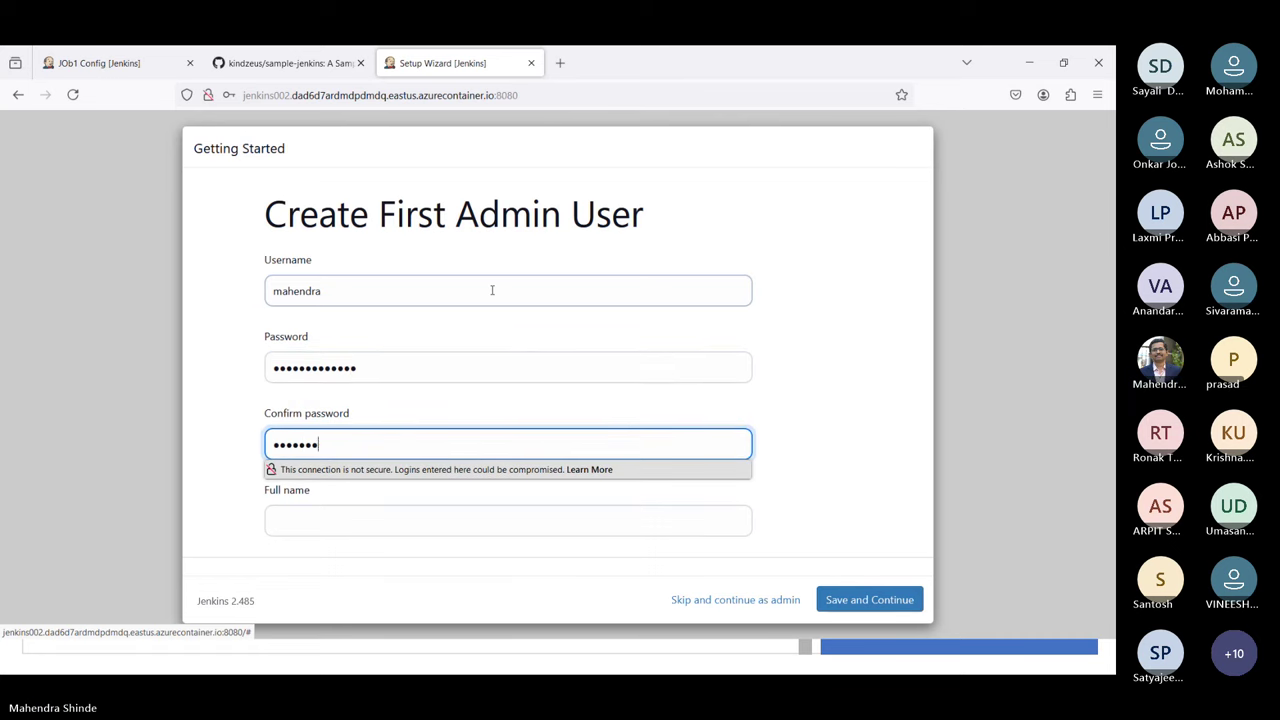
key(Tab)
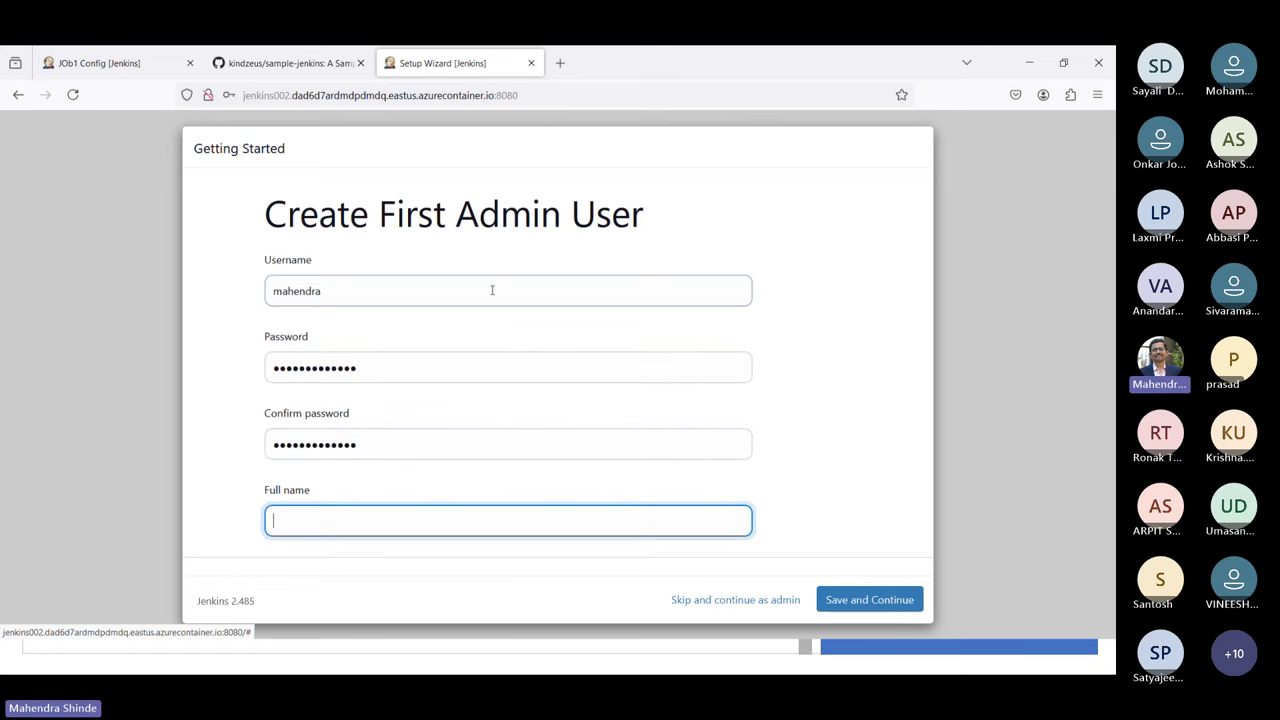
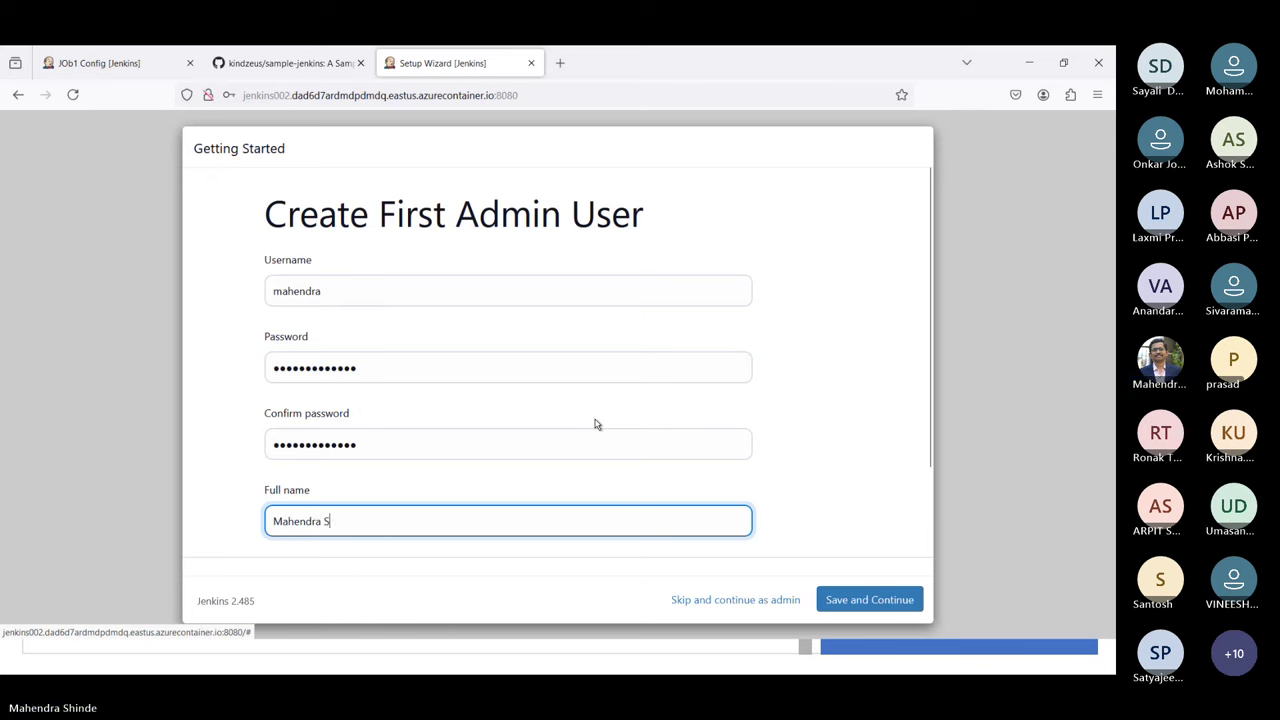
key(Tab)
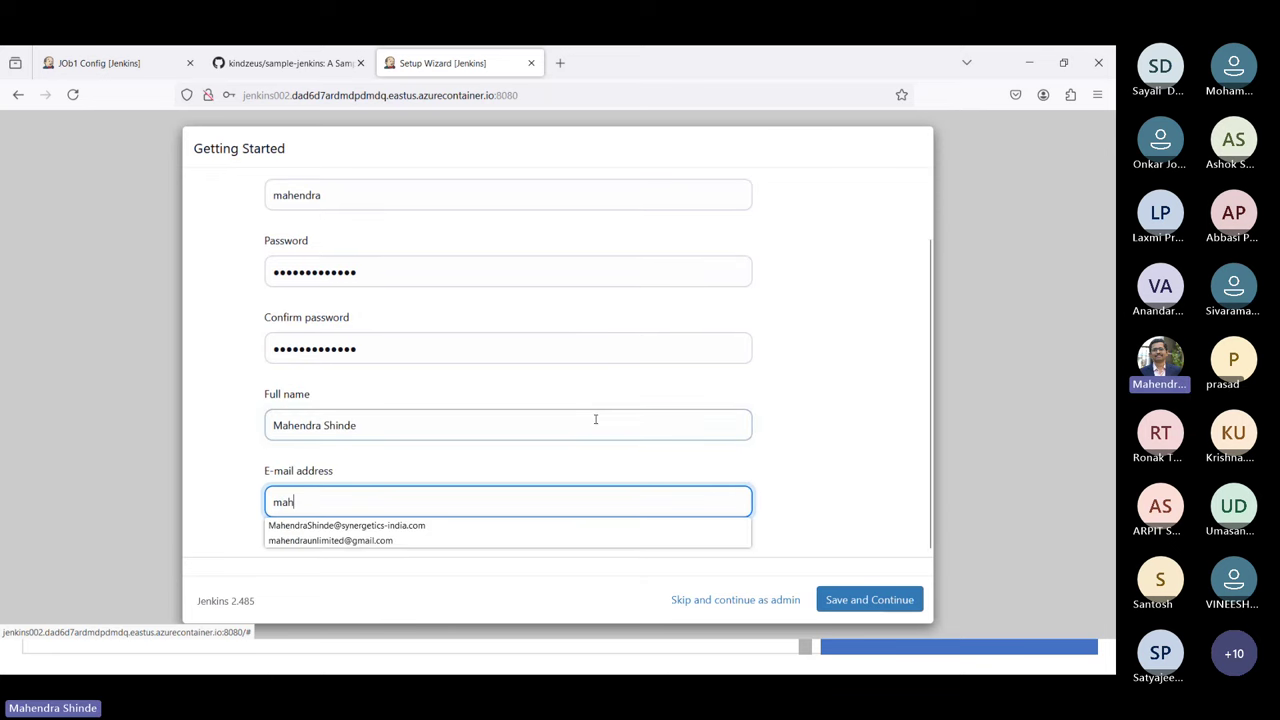
key(Down)
key(Down)
key(Return)
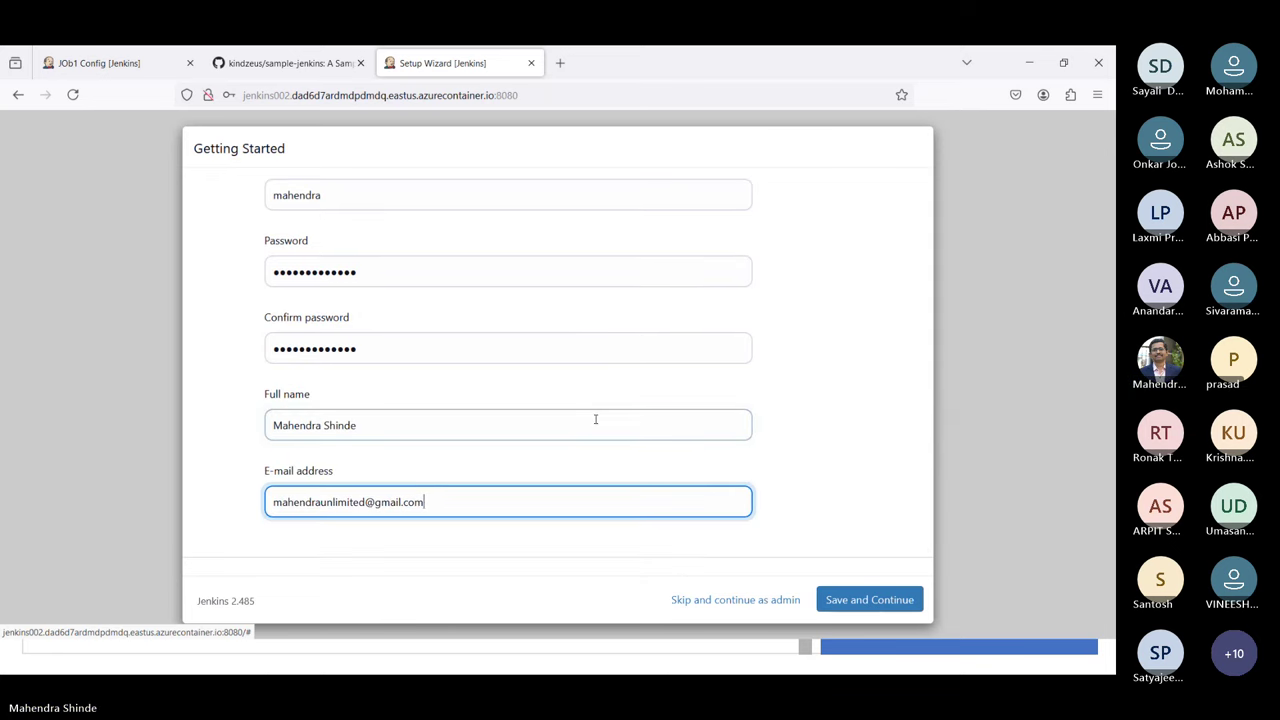
Step: Save the admin user, keep the proposed Jenkins URL, and start using Jenkins
click(889, 598)
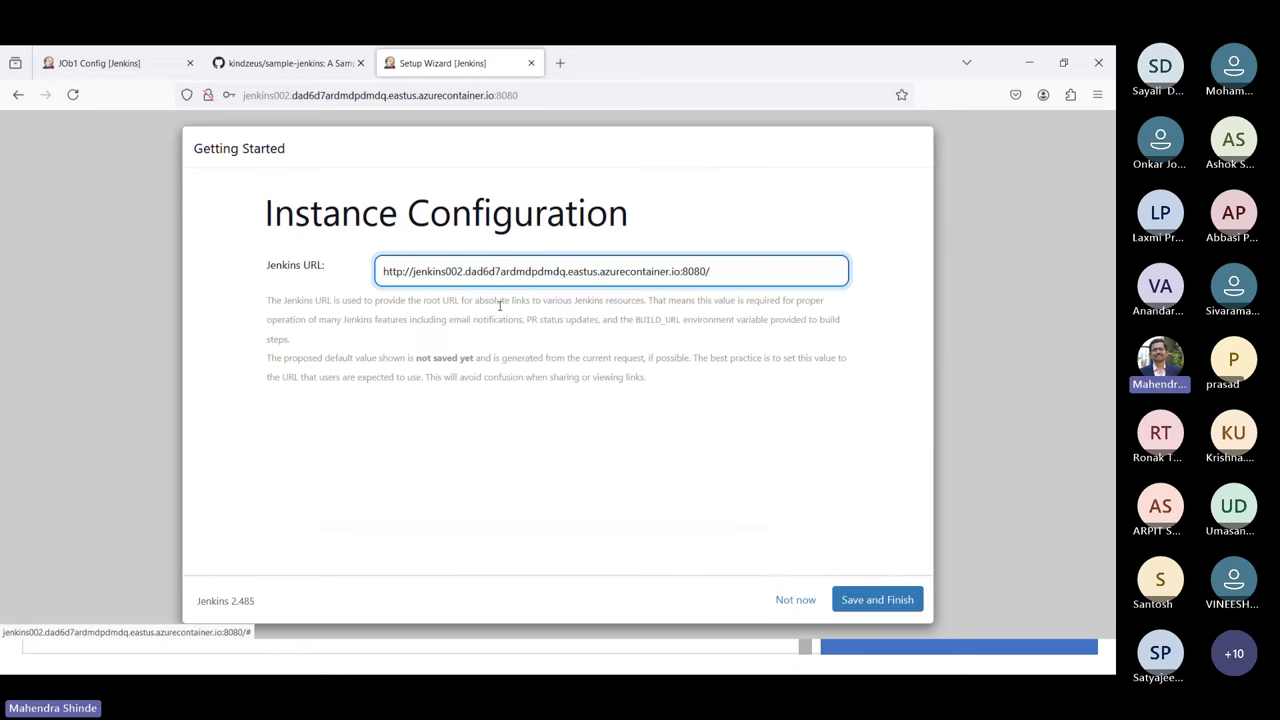
click(861, 601)
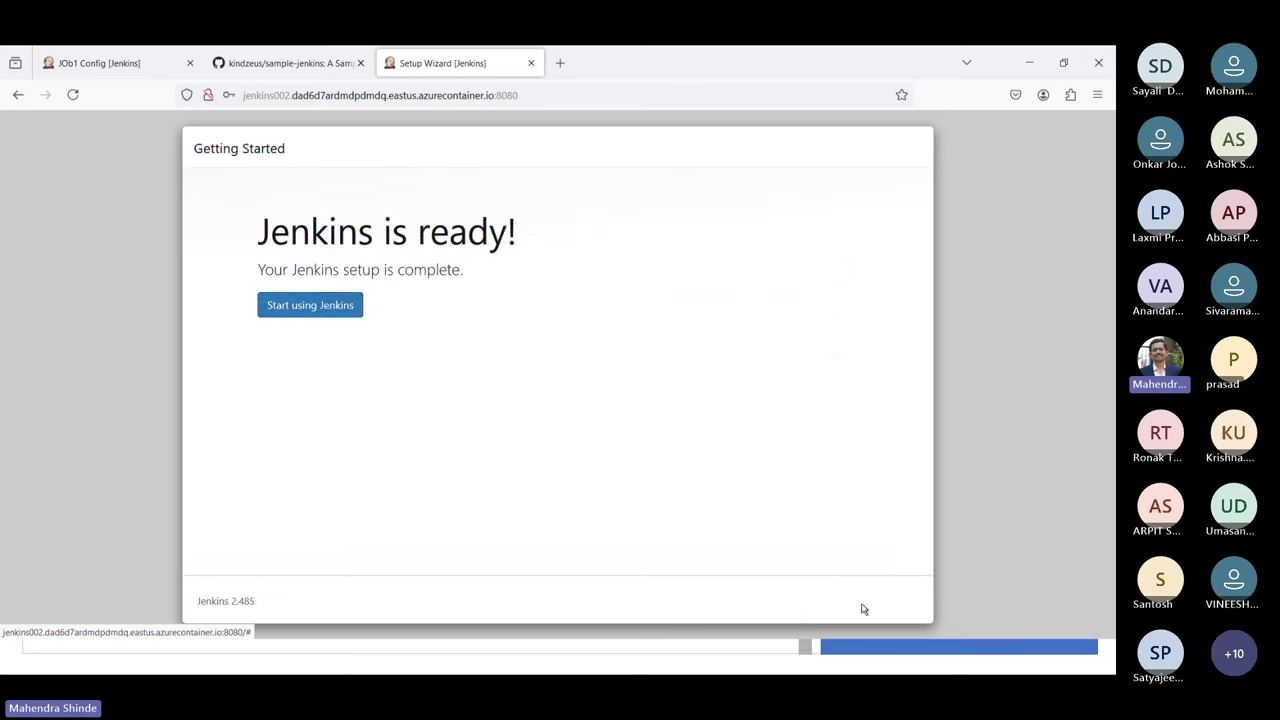
click(333, 314)
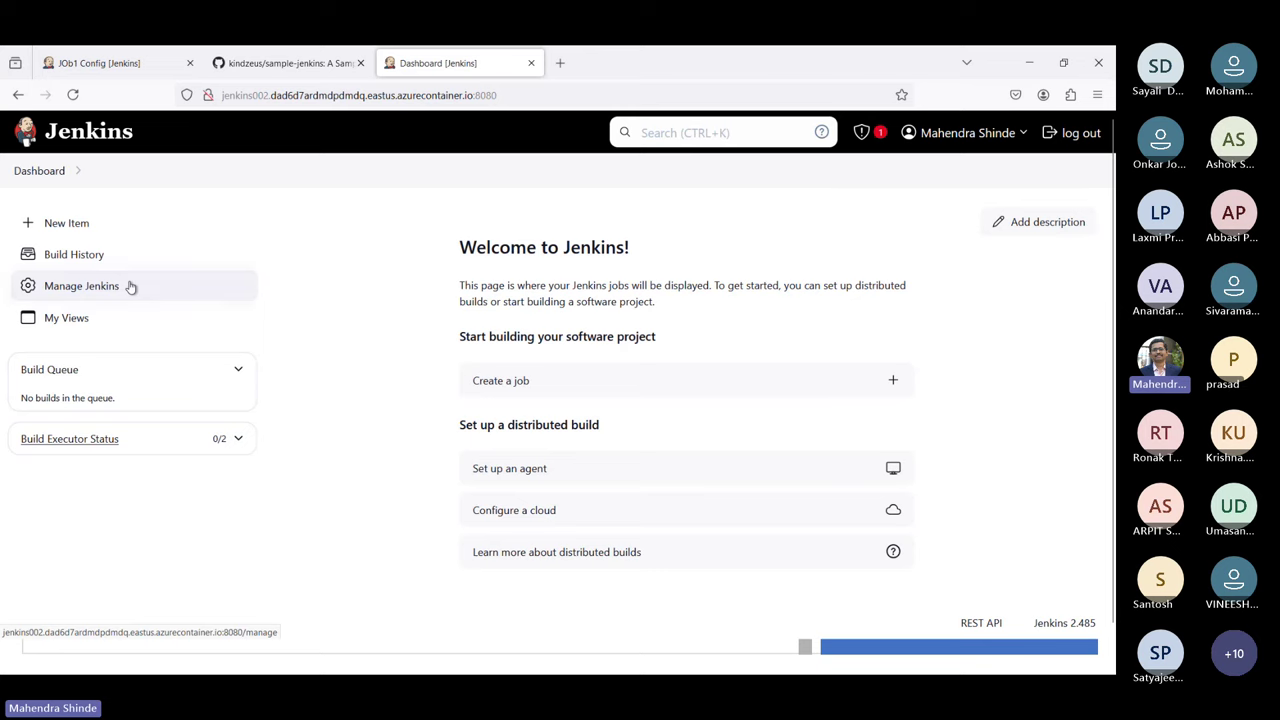
Step: In Available plugins, search 'docker' and tick Docker and Docker Pipeline
click(130, 287)
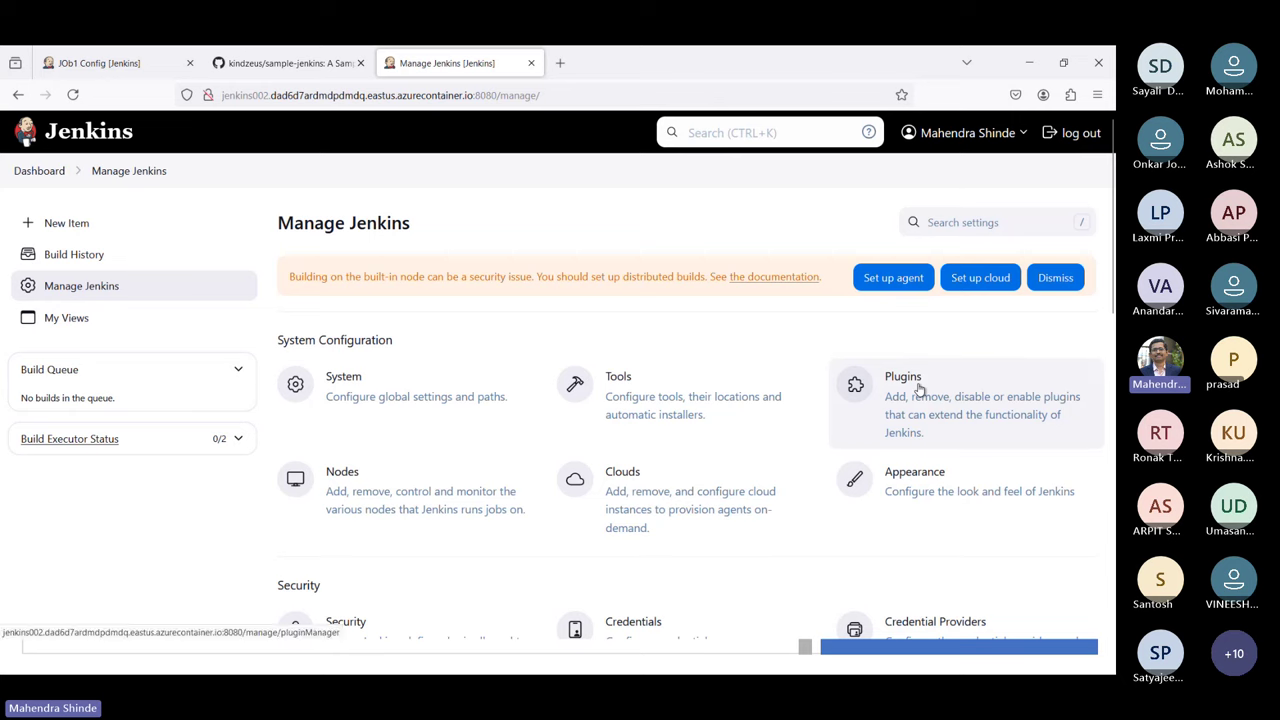
click(918, 388)
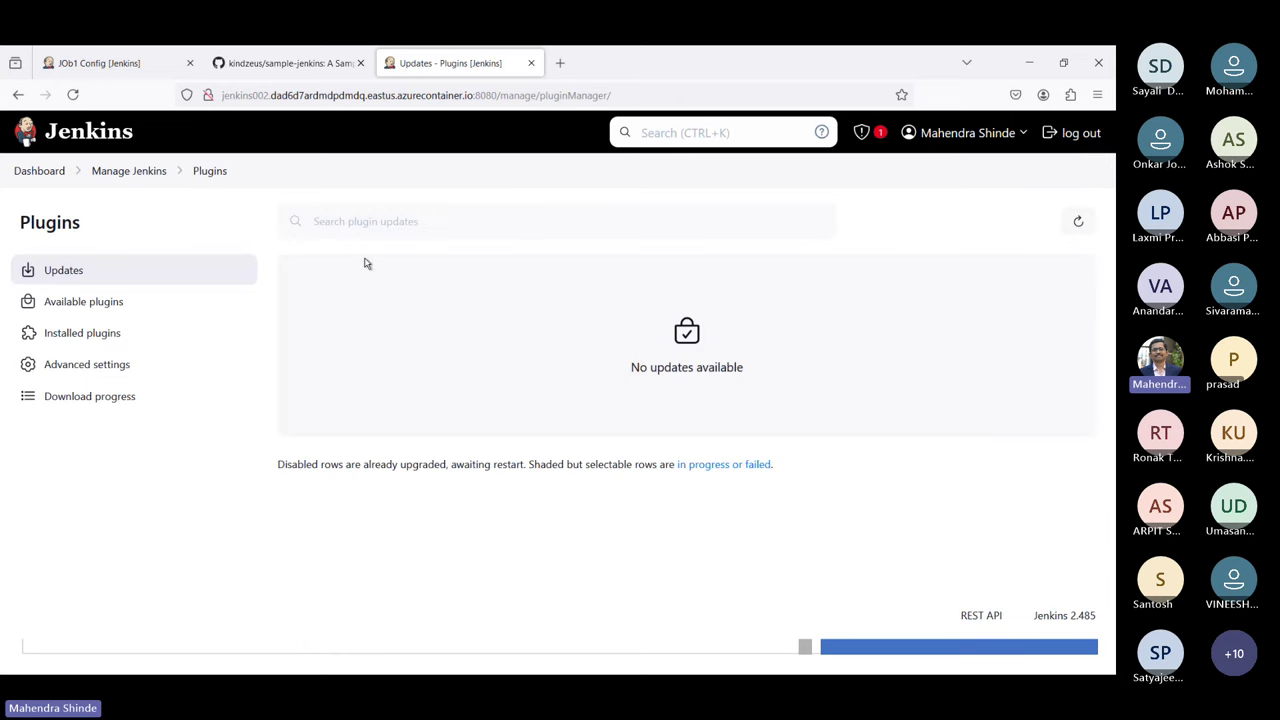
click(54, 303)
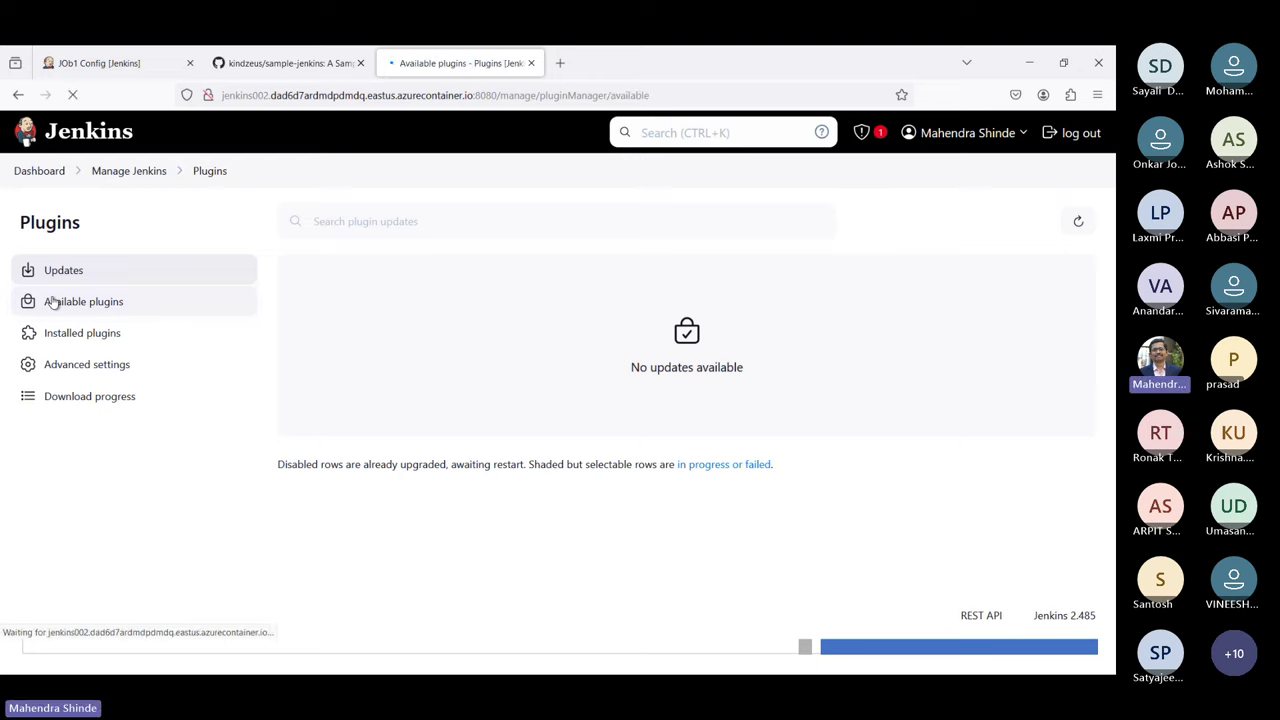
text(docker)
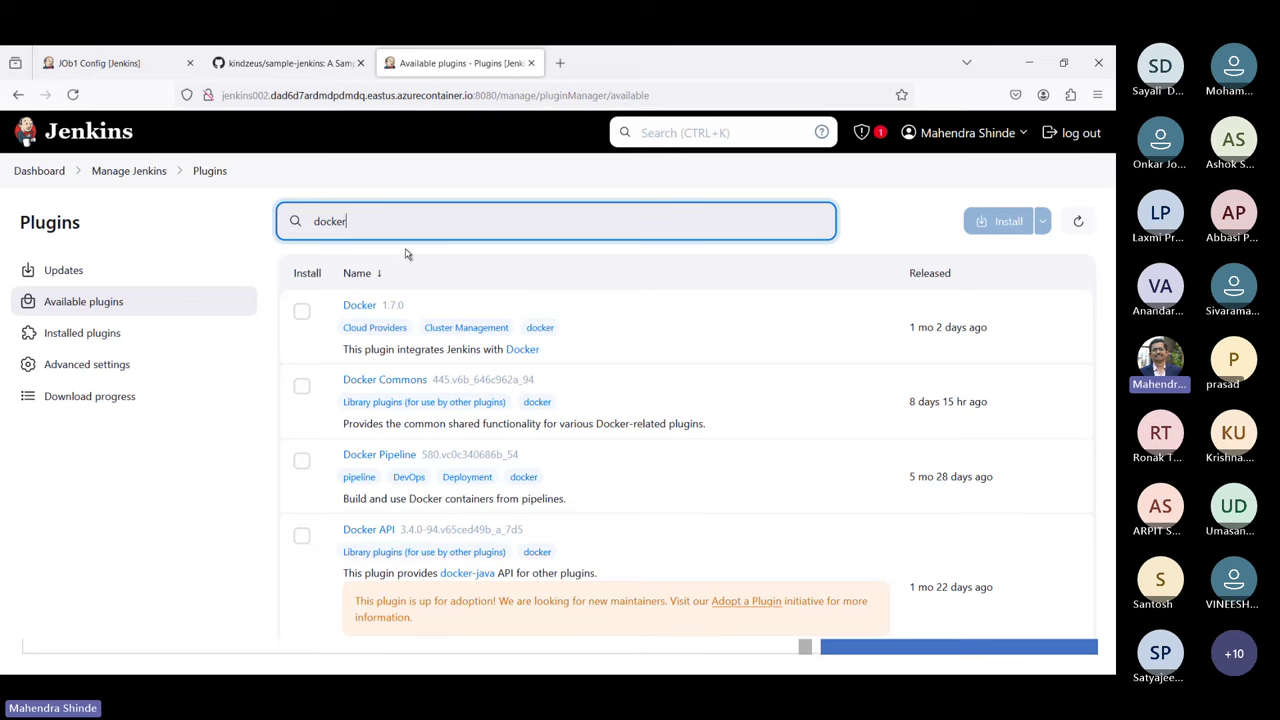
click(301, 312)
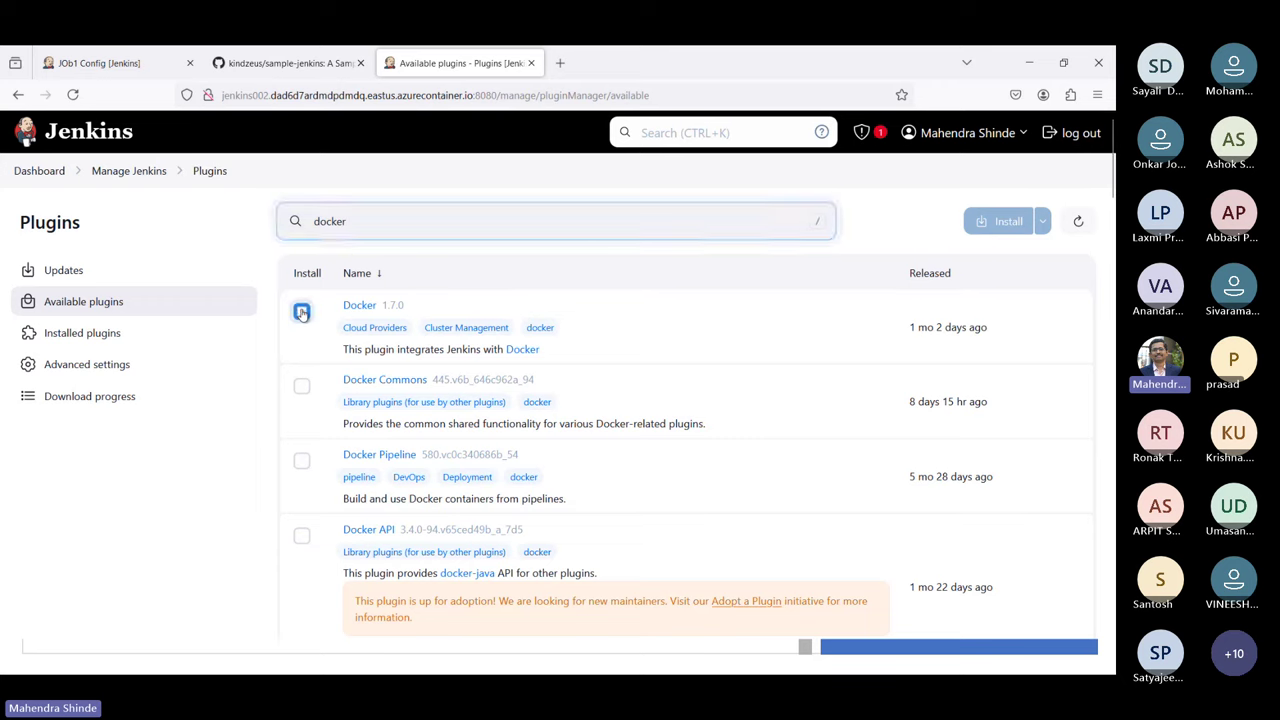
click(302, 463)
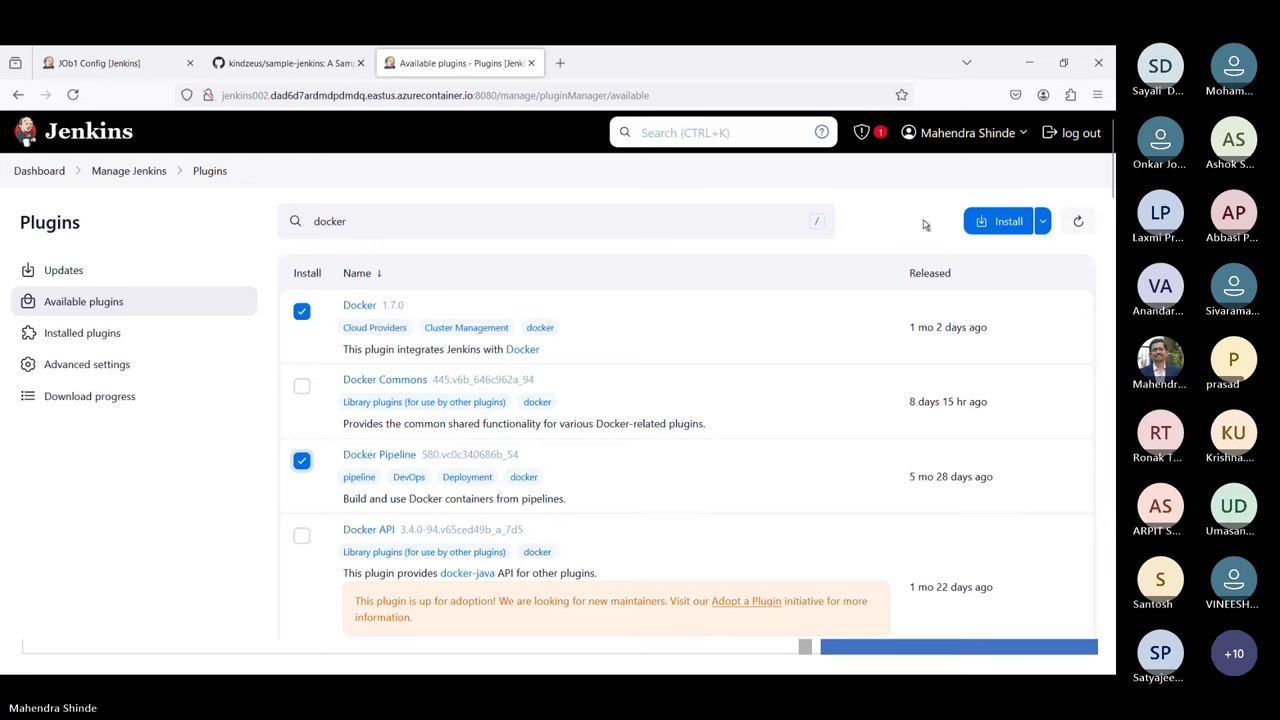
Step: Search 'blueocean', tick Blue Ocean, and install the three chosen plugins
double_click(511, 226)
text(blue)
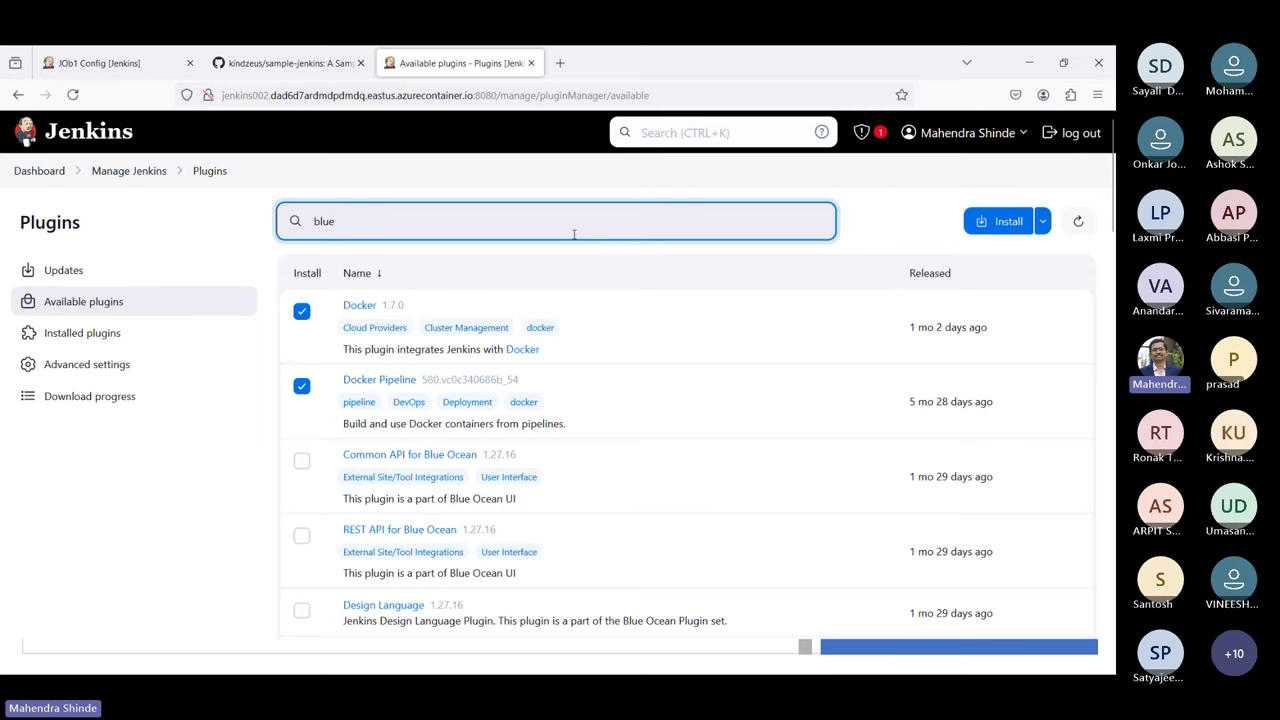
text(ocean)
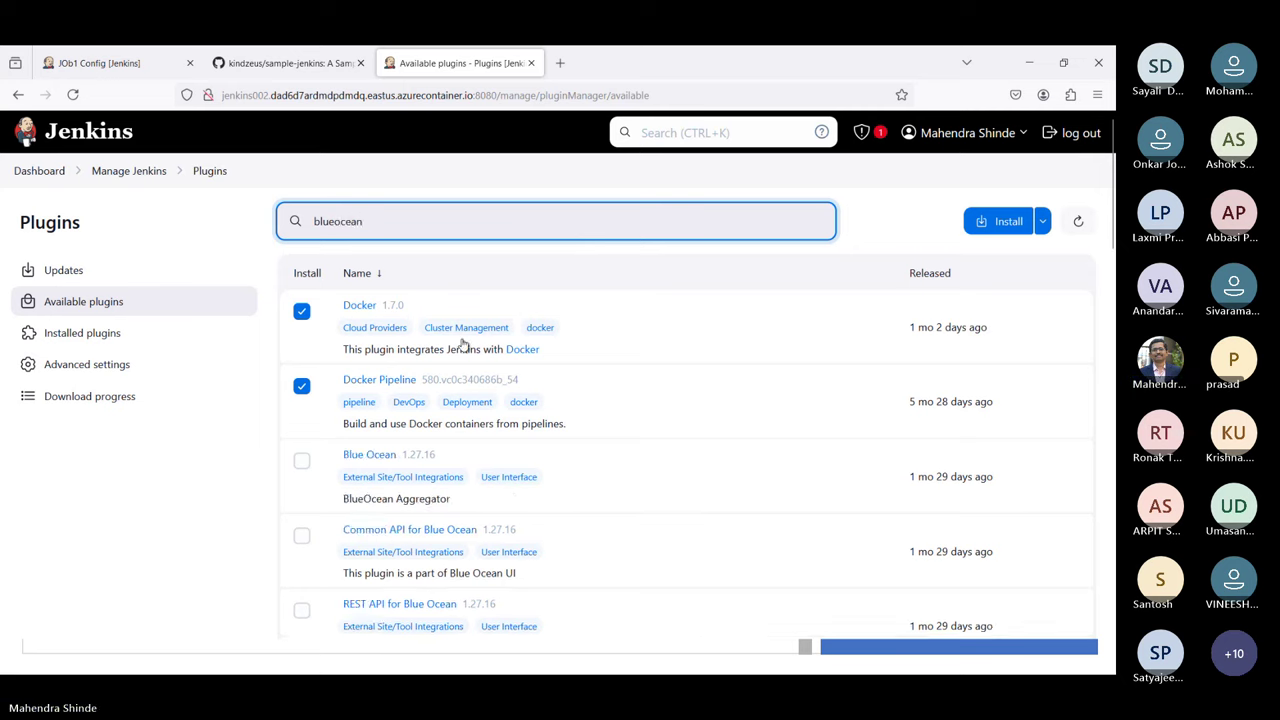
click(301, 462)
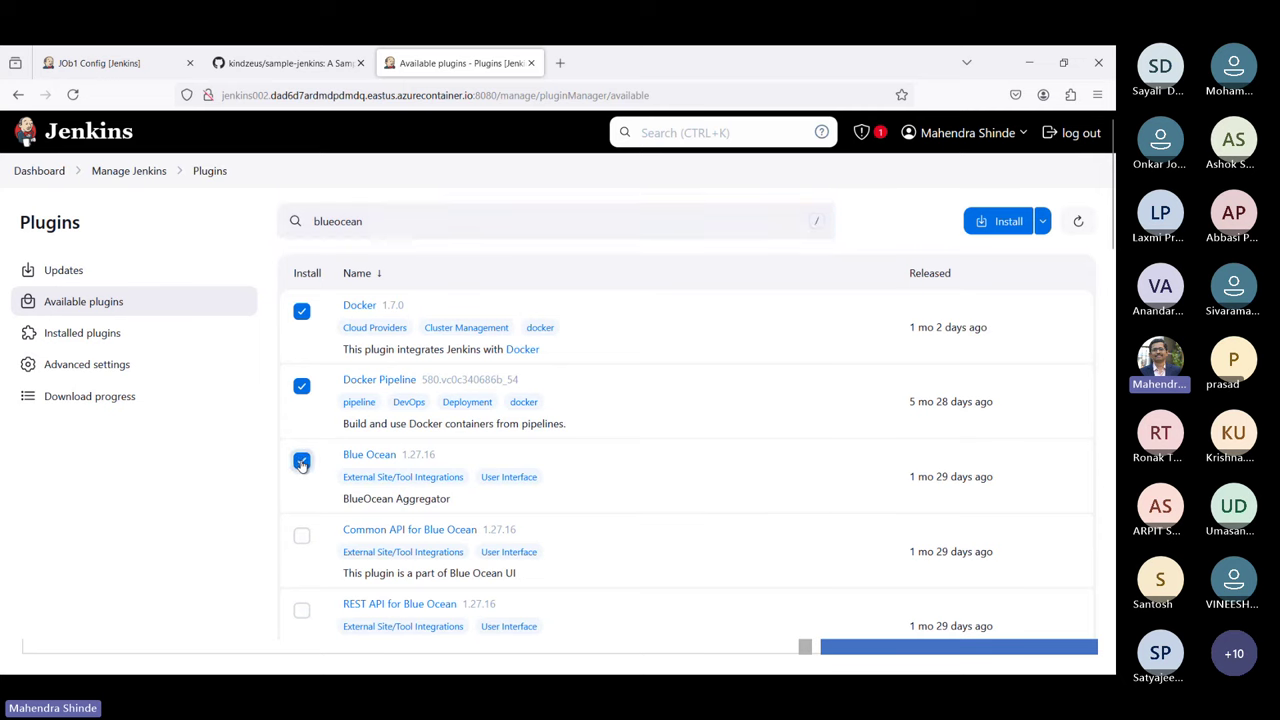
click(1002, 225)
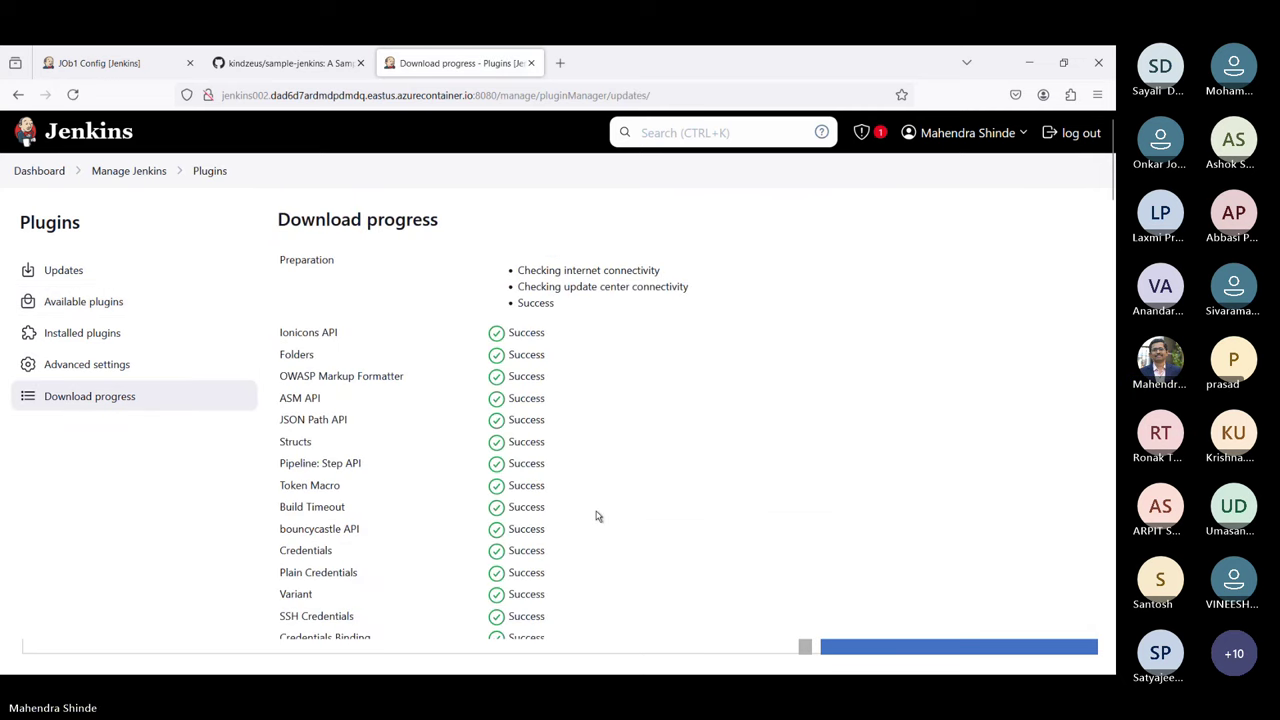
Step: Tick 'Restart Jenkins when installation is complete' and reload, landing on the Unlock Jenkins page
scroll(596, 515, down, 10)
scroll(596, 515, down, 15)
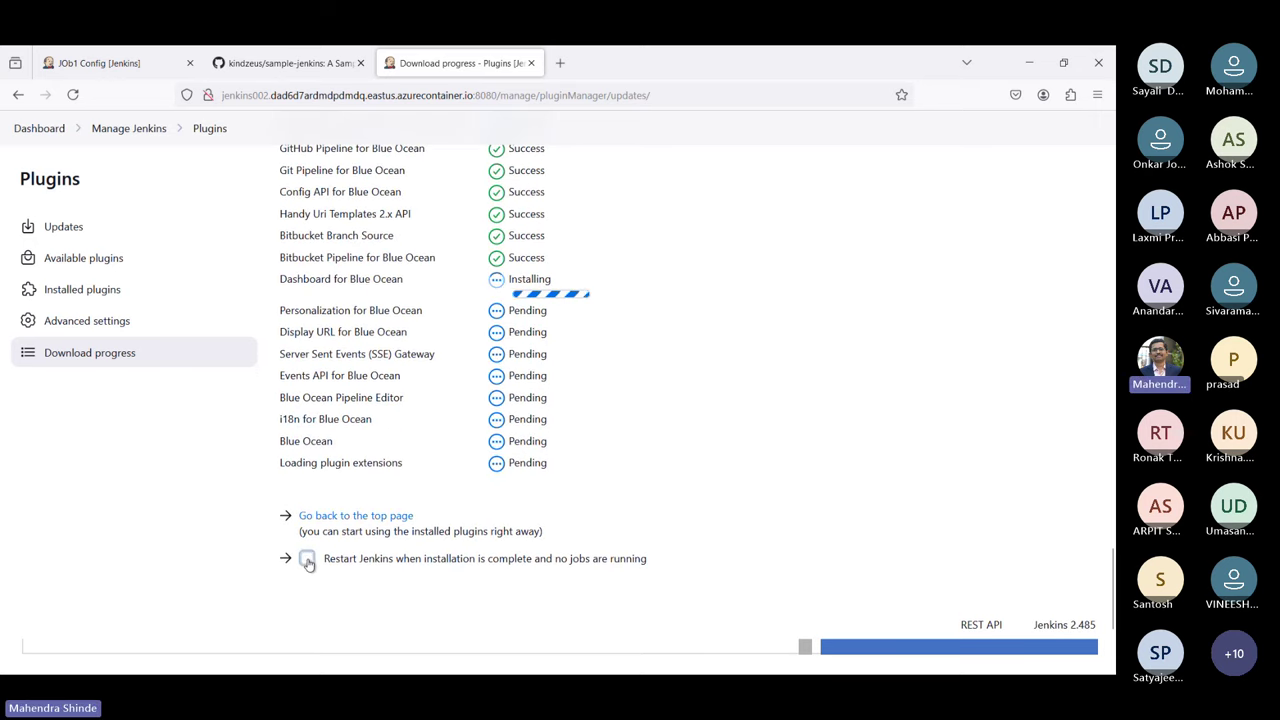
click(307, 558)
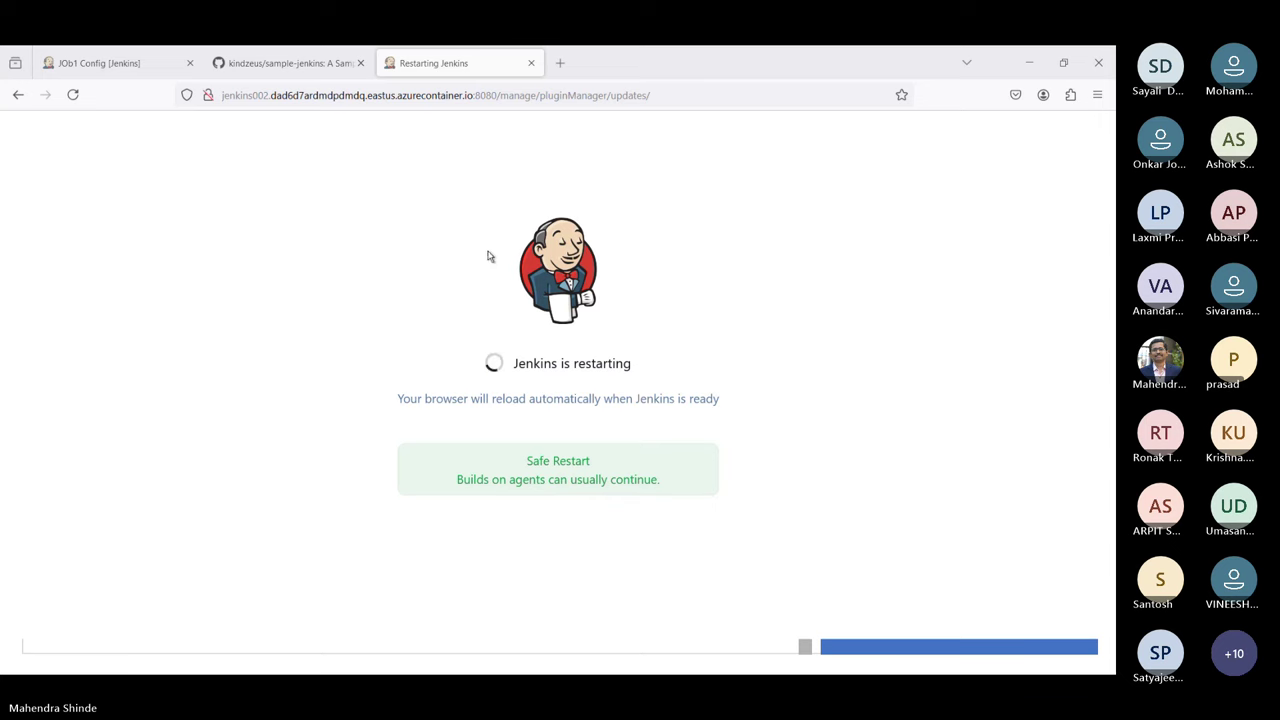
click(75, 97)
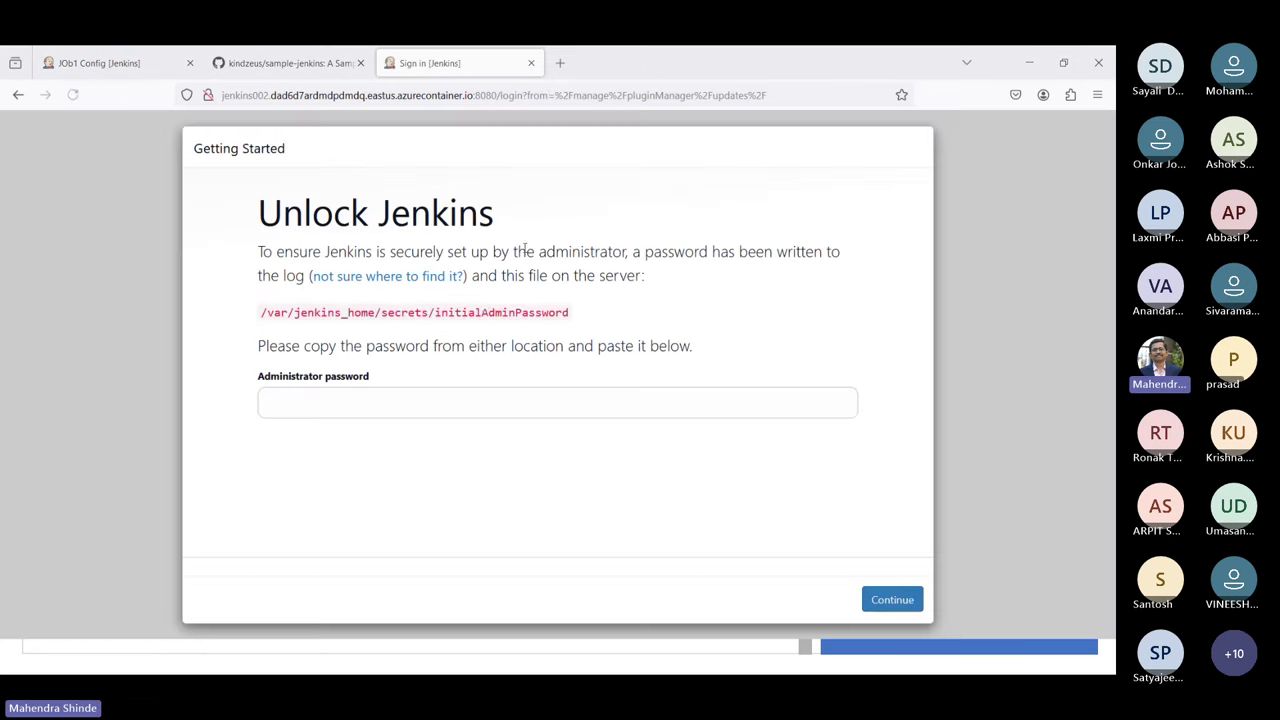
Step: Trim the login path from the browser address and load the Jenkins server root
click(467, 392)
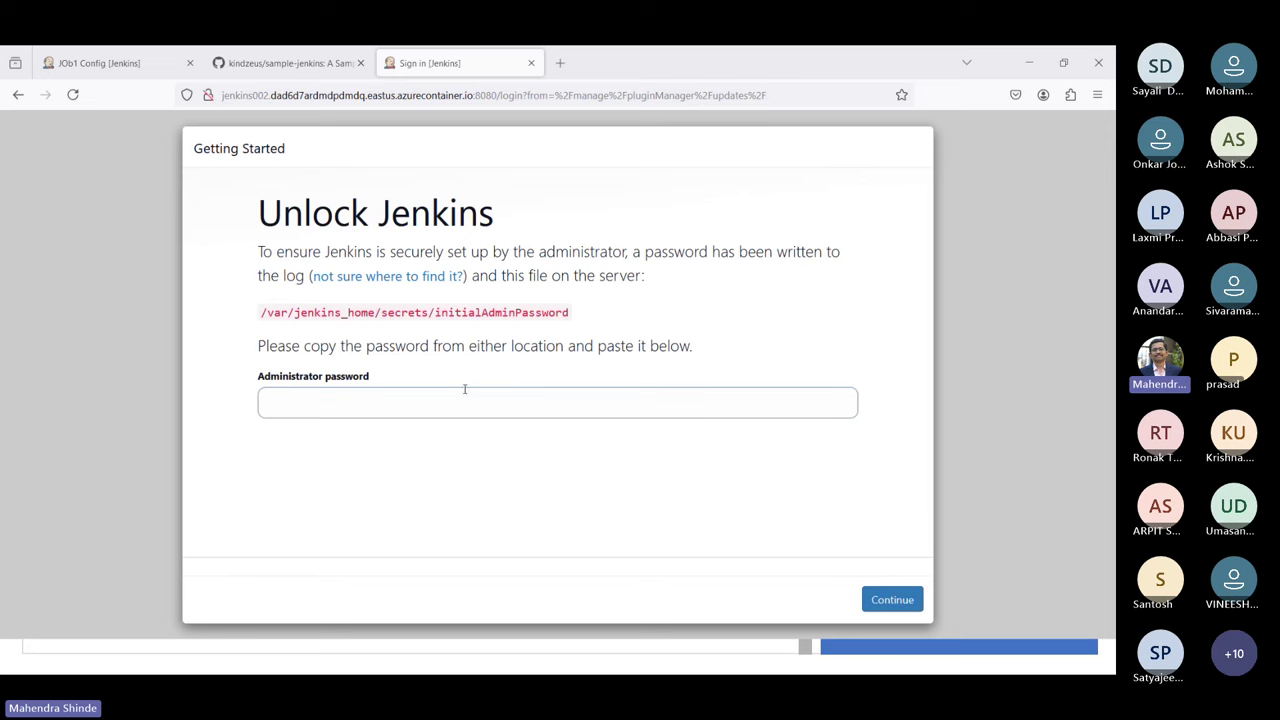
click(544, 93)
click(494, 94)
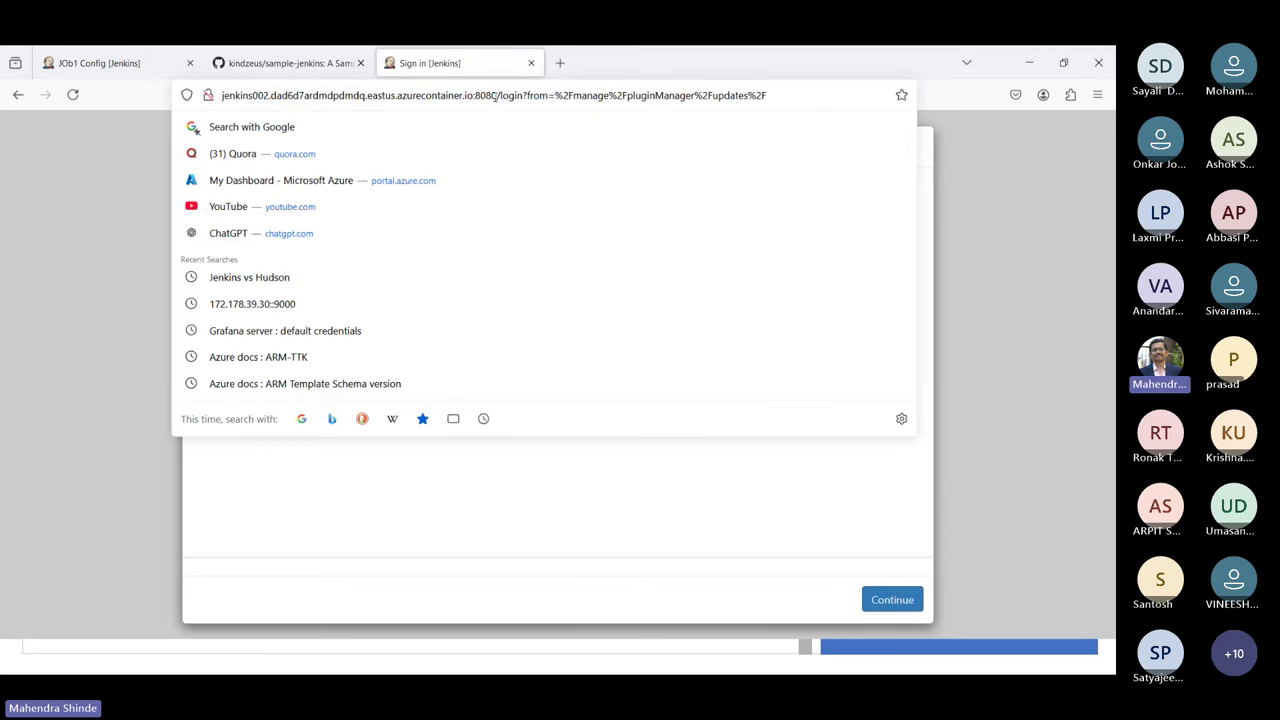
key(shift+End)
key(BackSpace)
key(Return)
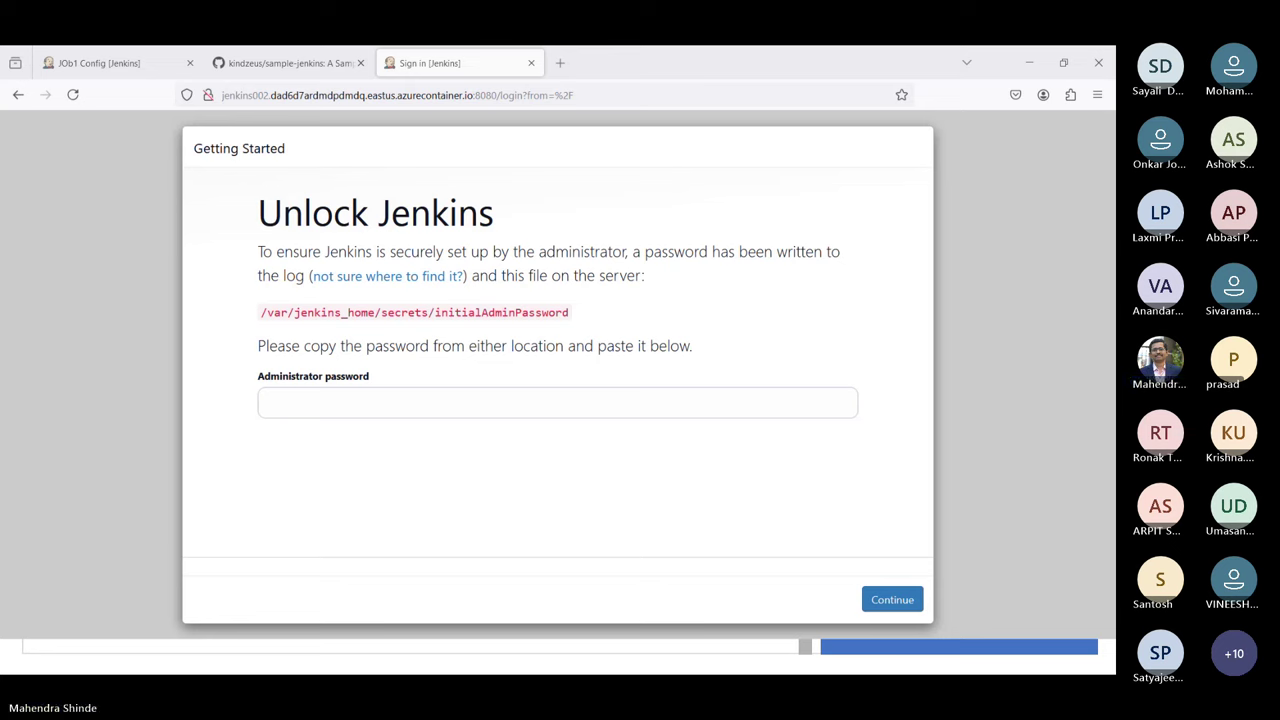
Step: Paste the initial administrator password to unlock Jenkins, declining to save it in the browser
click(593, 398)
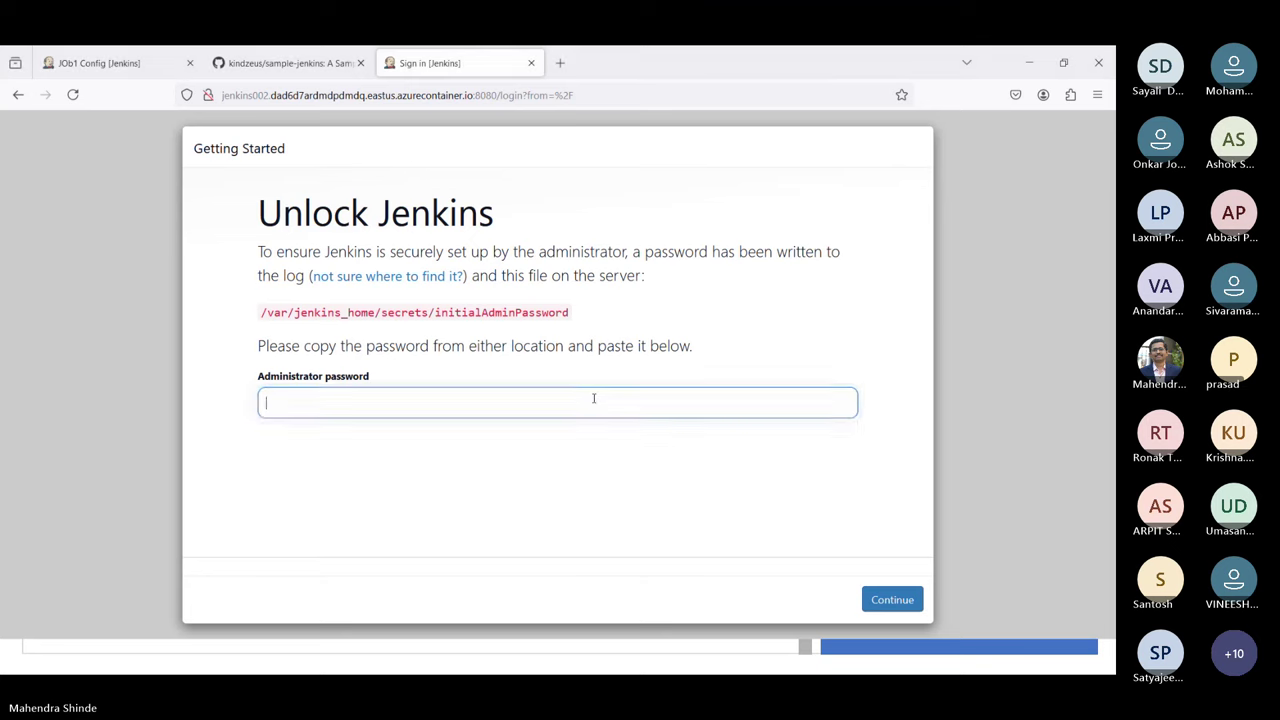
key(ctrl+v)
key(Return)
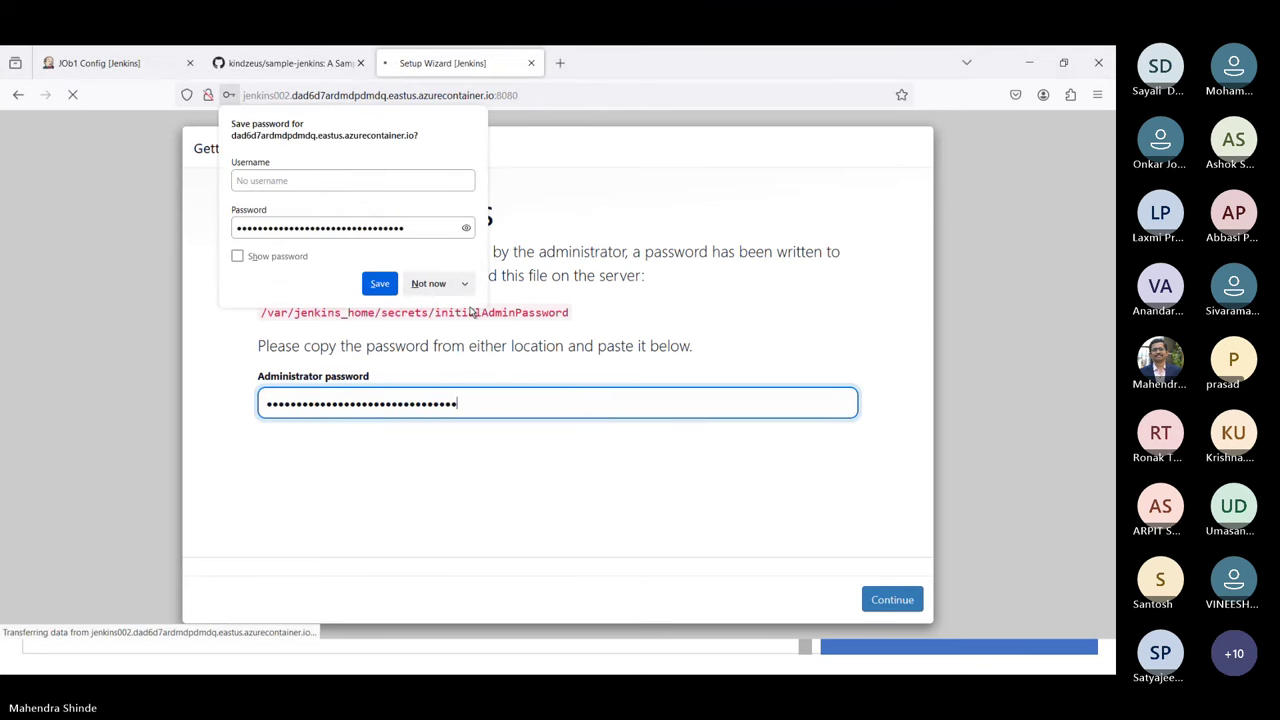
click(427, 285)
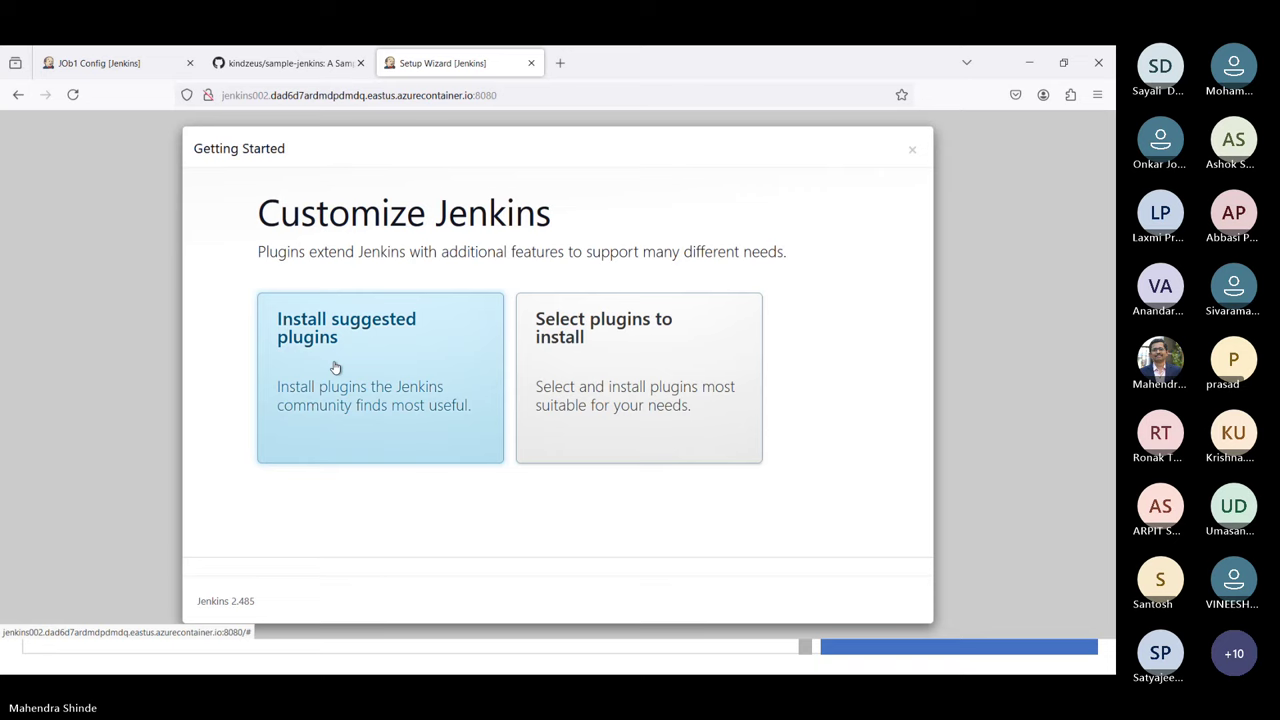
Step: Choose 'Install suggested plugins' and let the installation finish
click(335, 368)
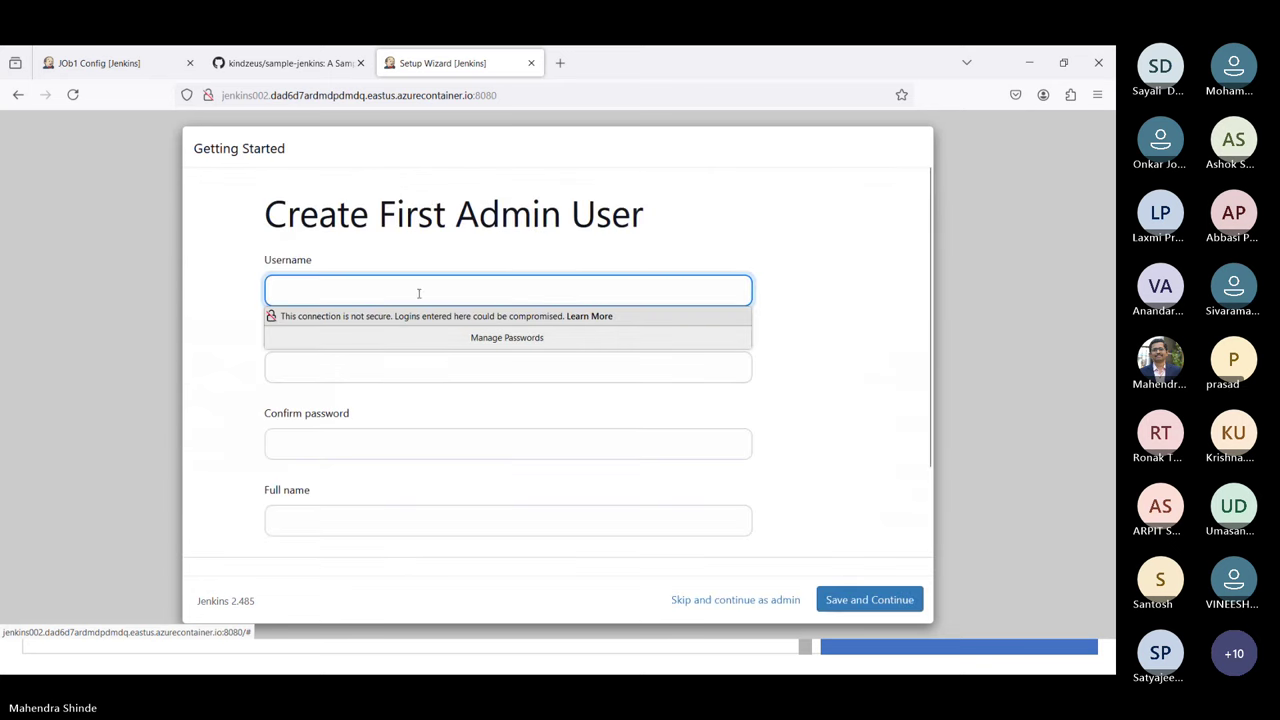
Step: Enter the admin username, password and confirmation, full name, and a previously used e-mail address
text(mahendra)
key(Tab)
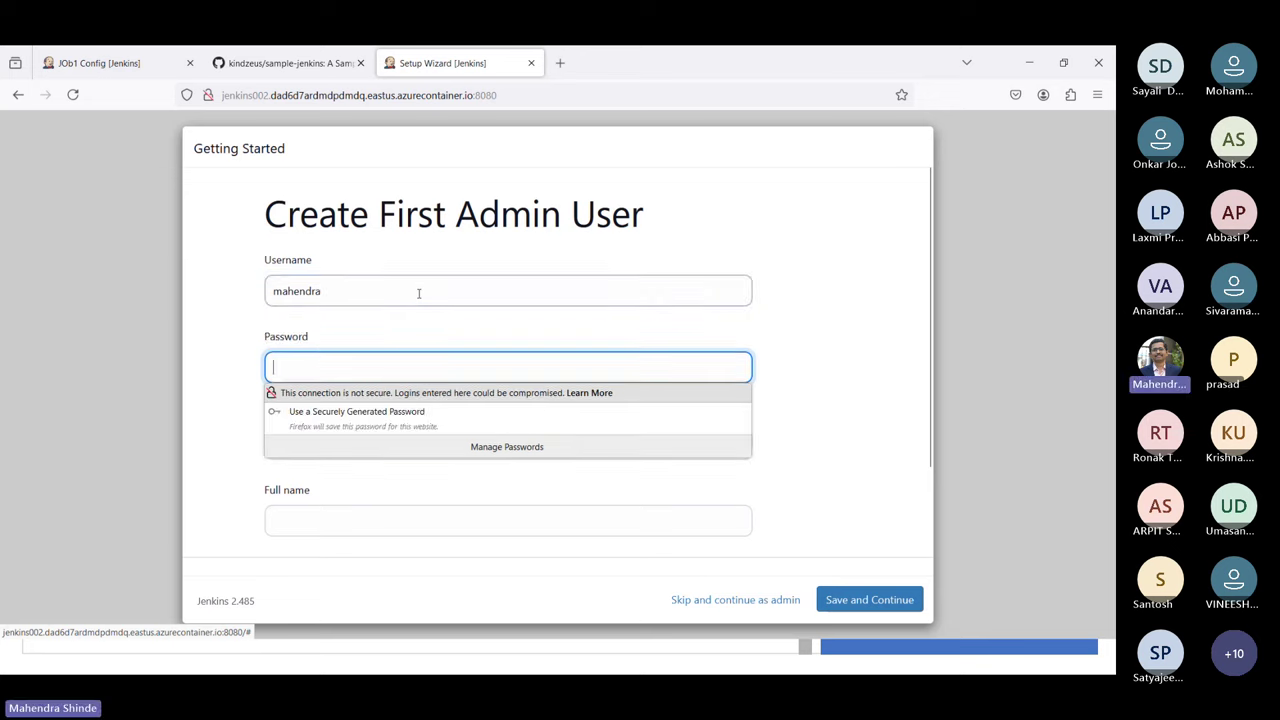
text(••••••••••••)
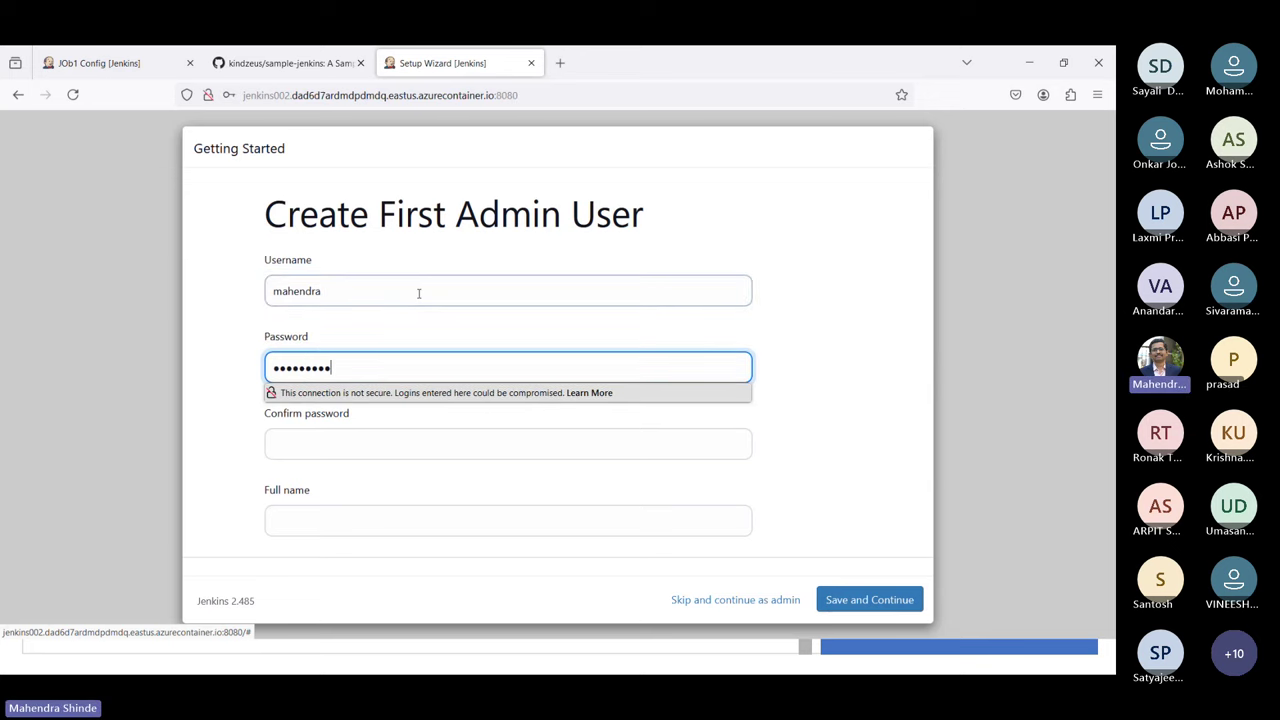
text(•)
key(Tab)
text(•••••)
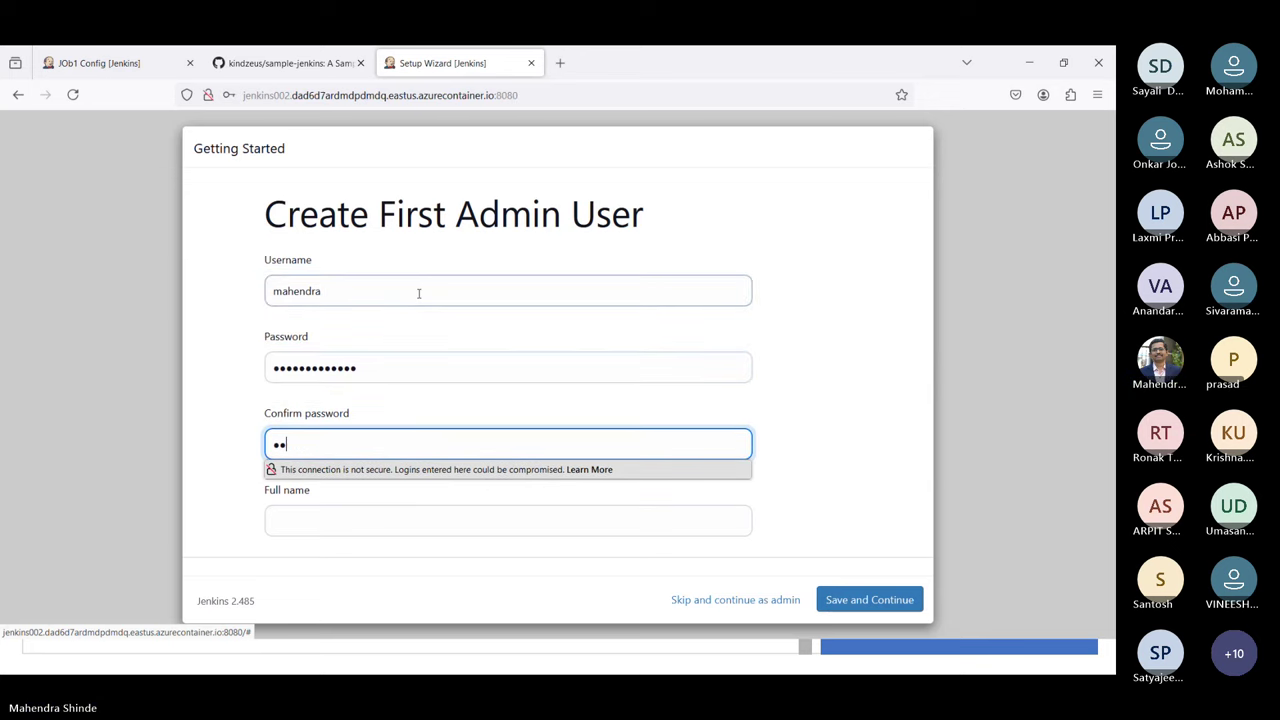
text(••••••••)
key(Tab)
text(Mahendra)
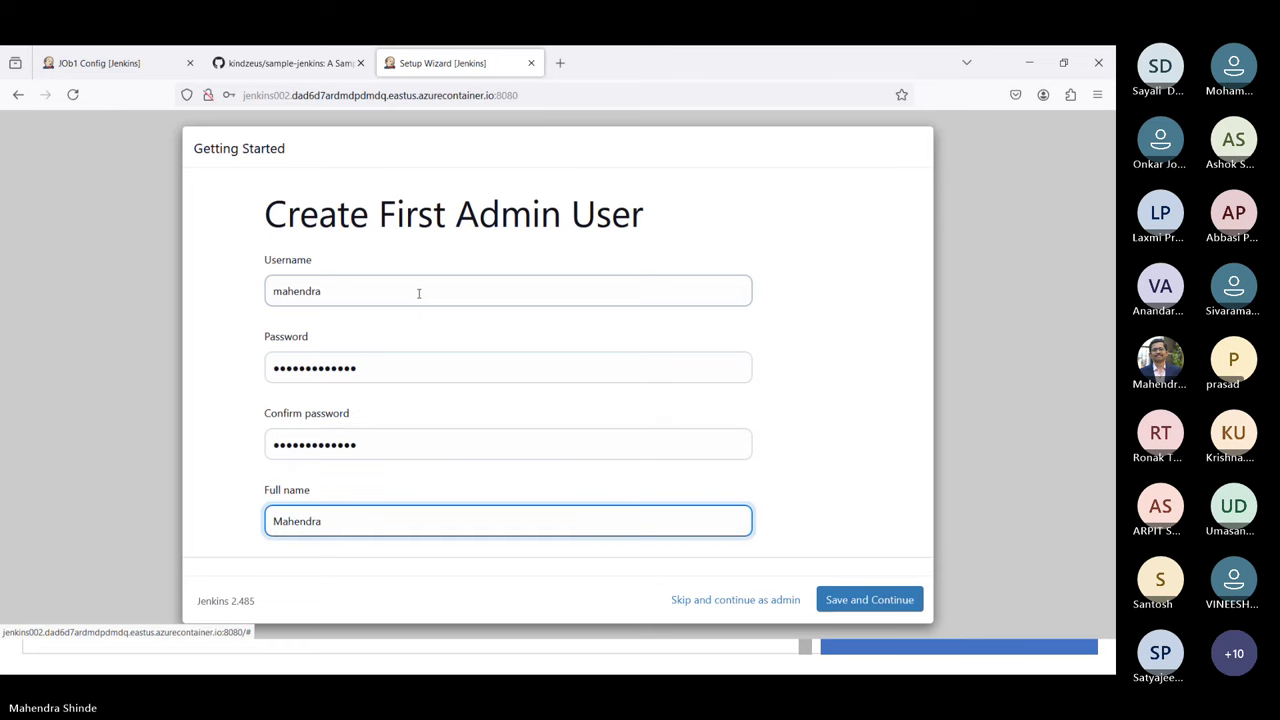
text( Shinde)
key(Tab)
text(m)
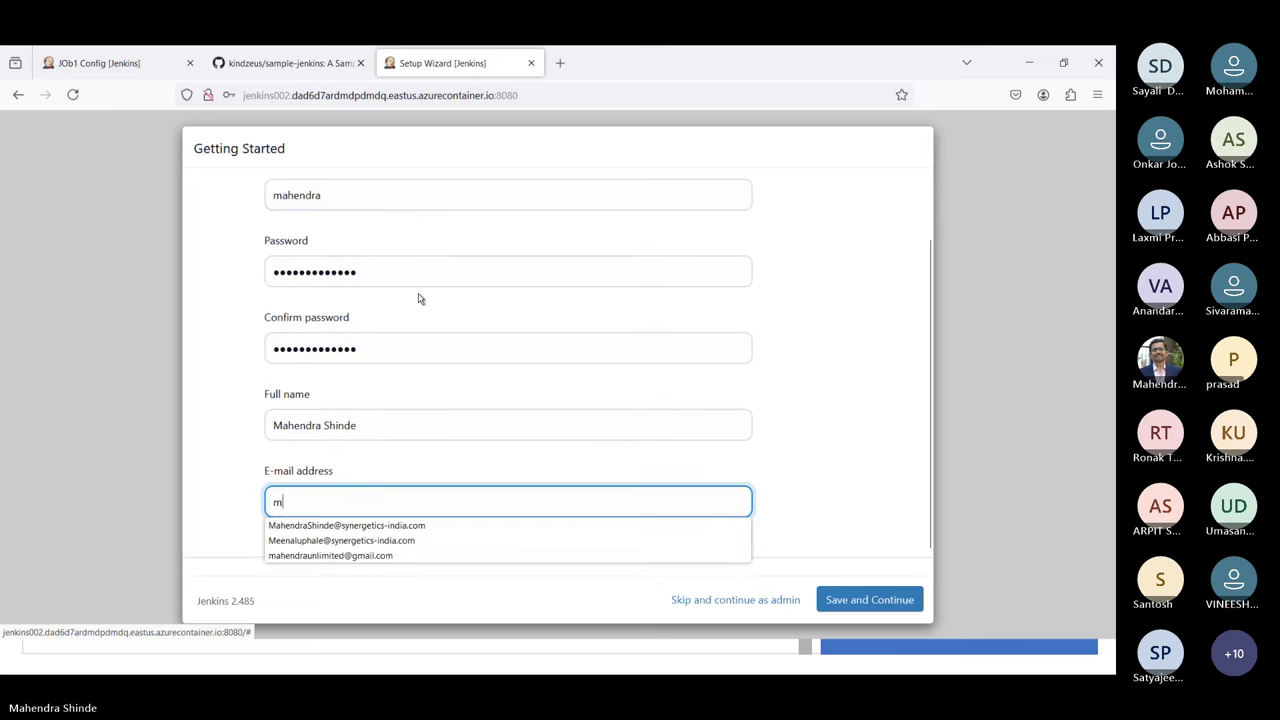
key(Down)
key(Down)
key(Down)
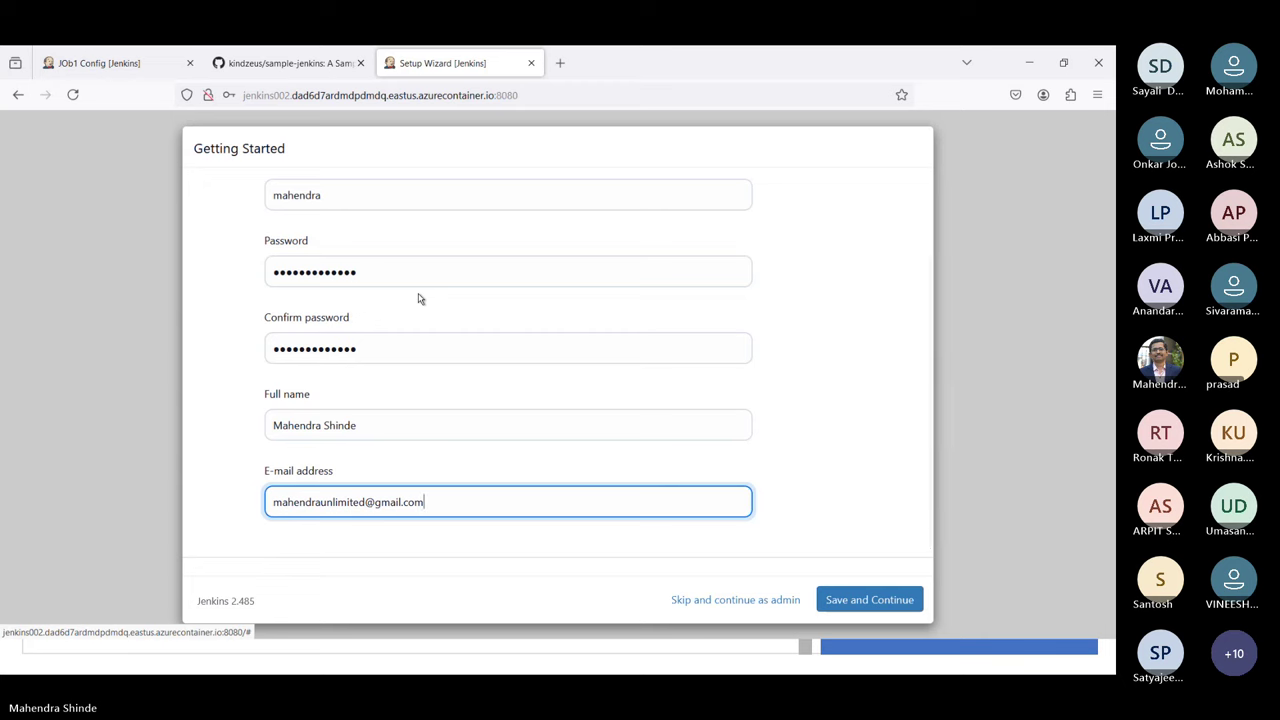
Step: Save the admin user, accept the proposed Jenkins URL, and start using Jenkins
click(872, 600)
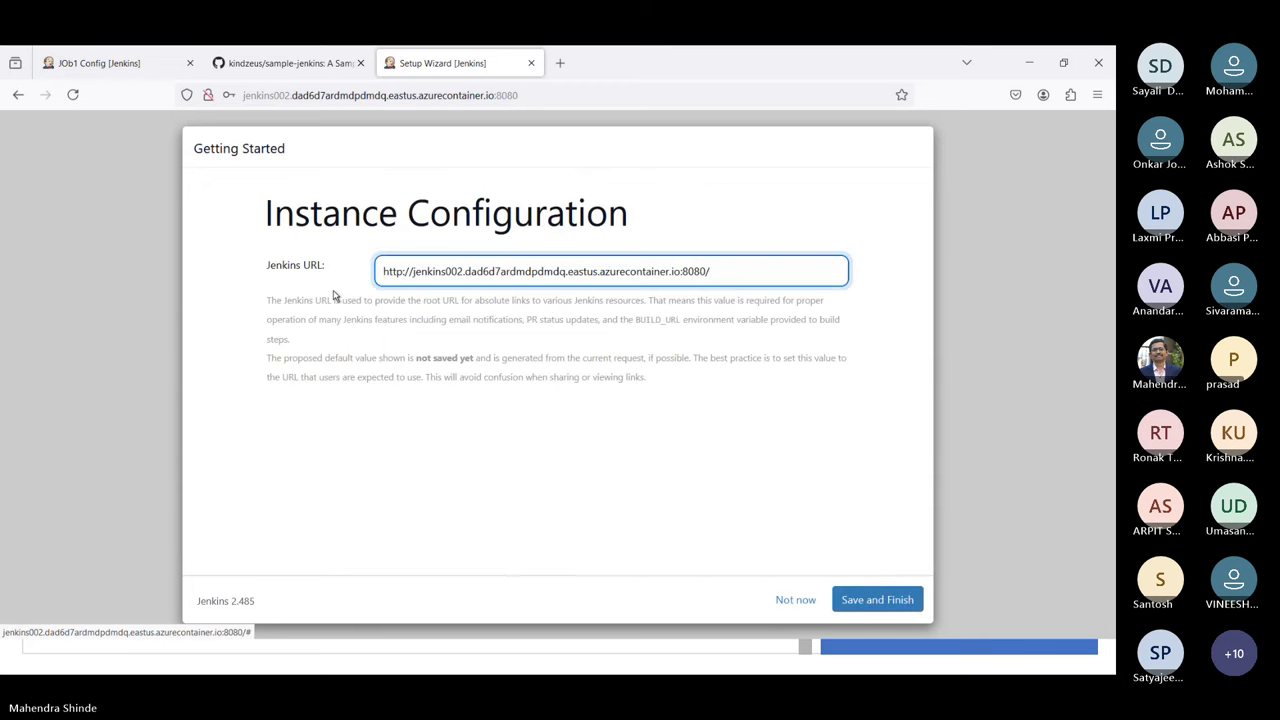
click(893, 603)
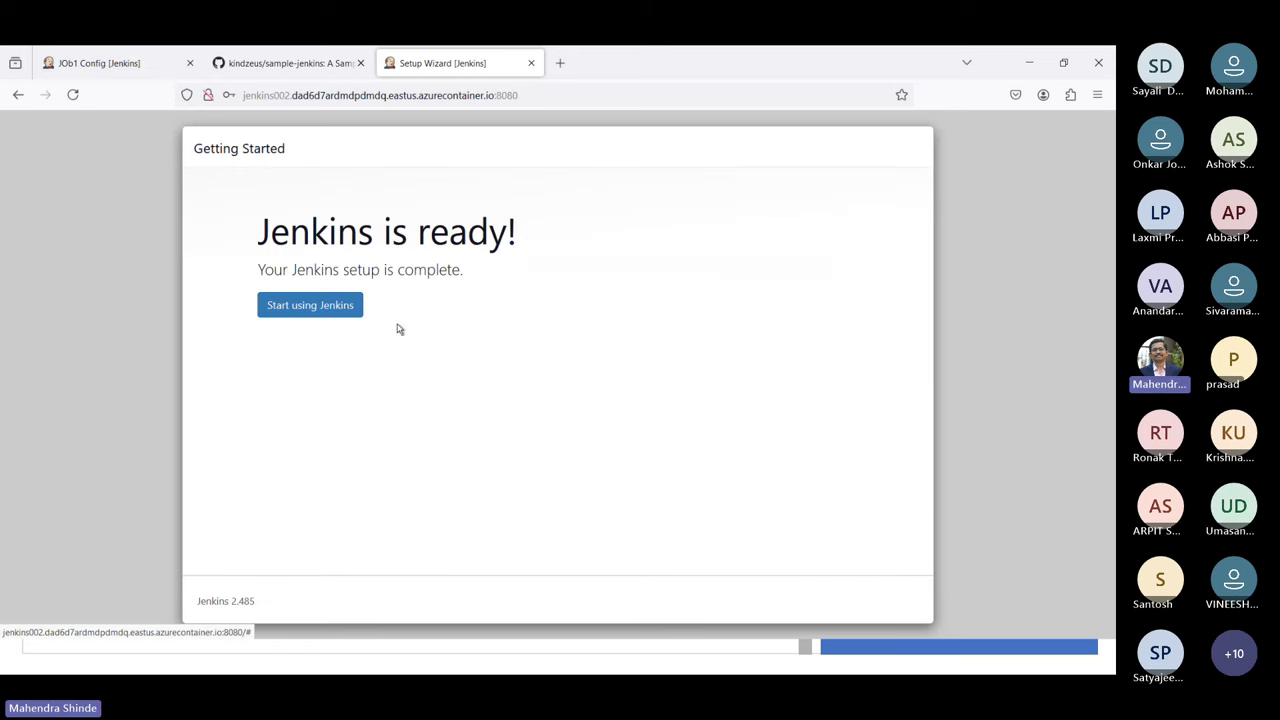
click(336, 310)
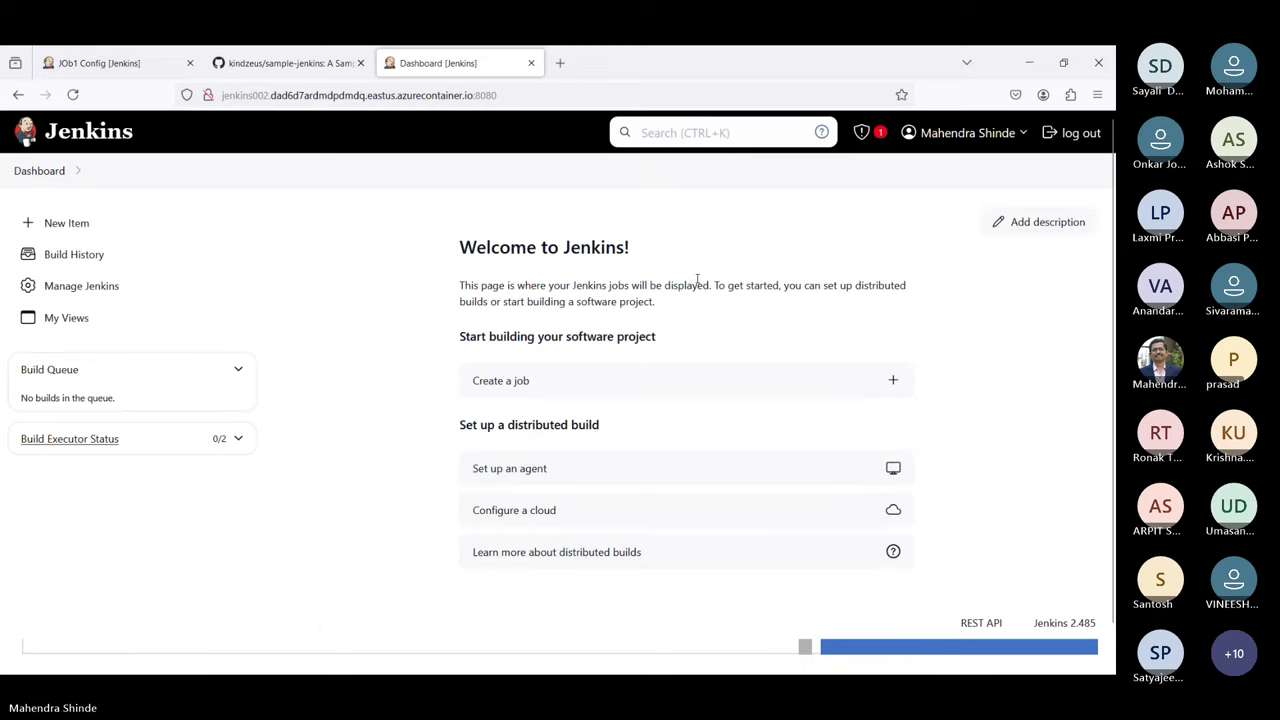
Step: In Manage Jenkins > Plugins > Available plugins, search 'docker' and tick Docker
click(88, 298)
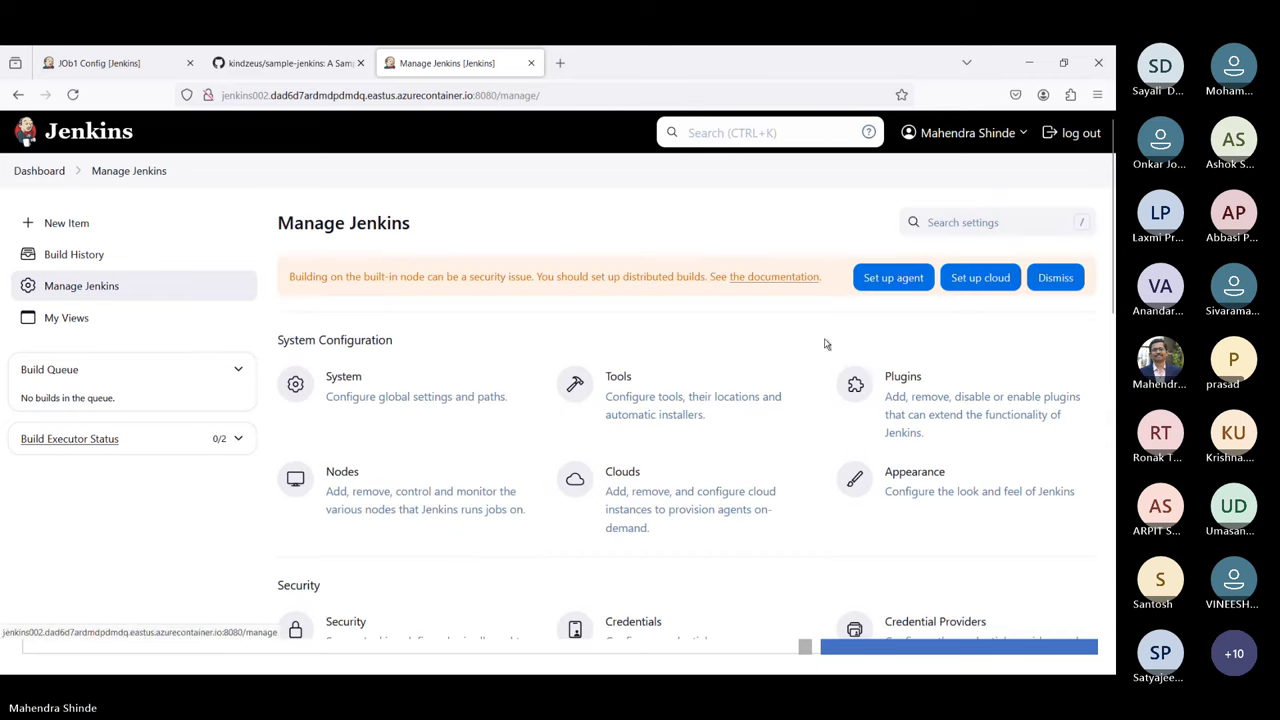
click(857, 377)
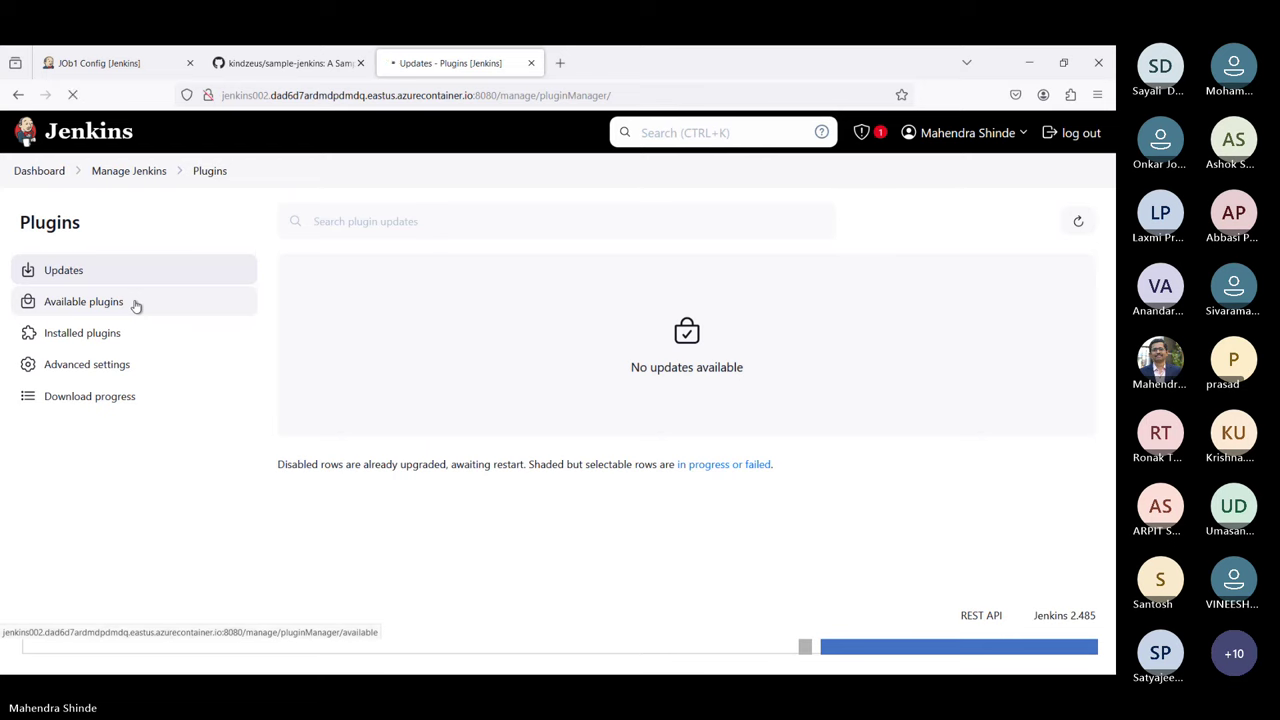
click(136, 302)
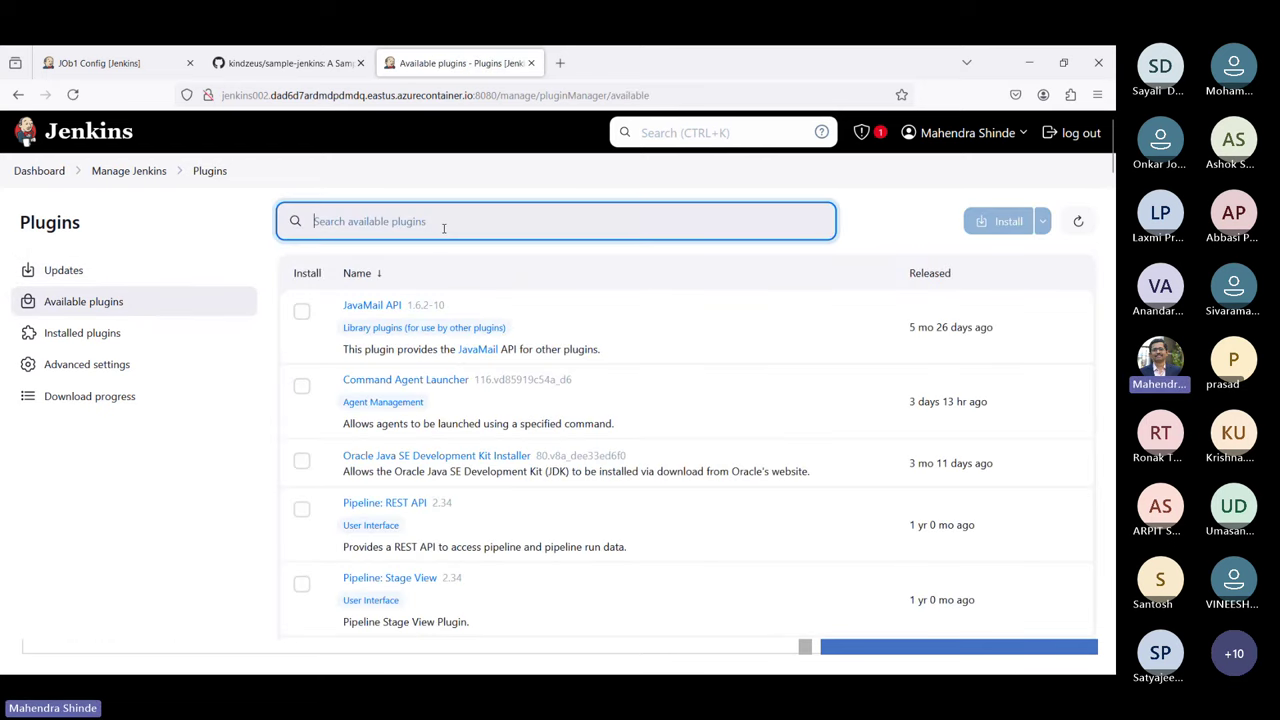
text(docker)
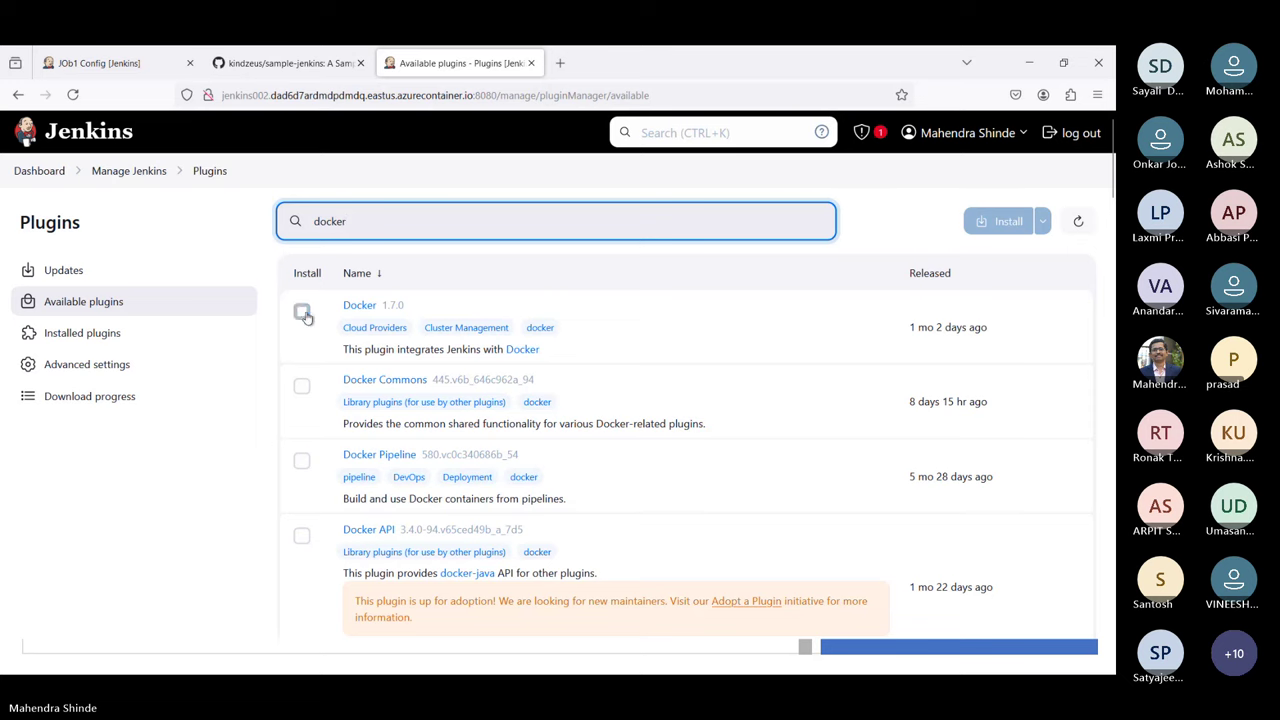
click(302, 312)
Step: Search 'blueocean', tick Blue Ocean, and install the selected plugins right away
double_click(427, 224)
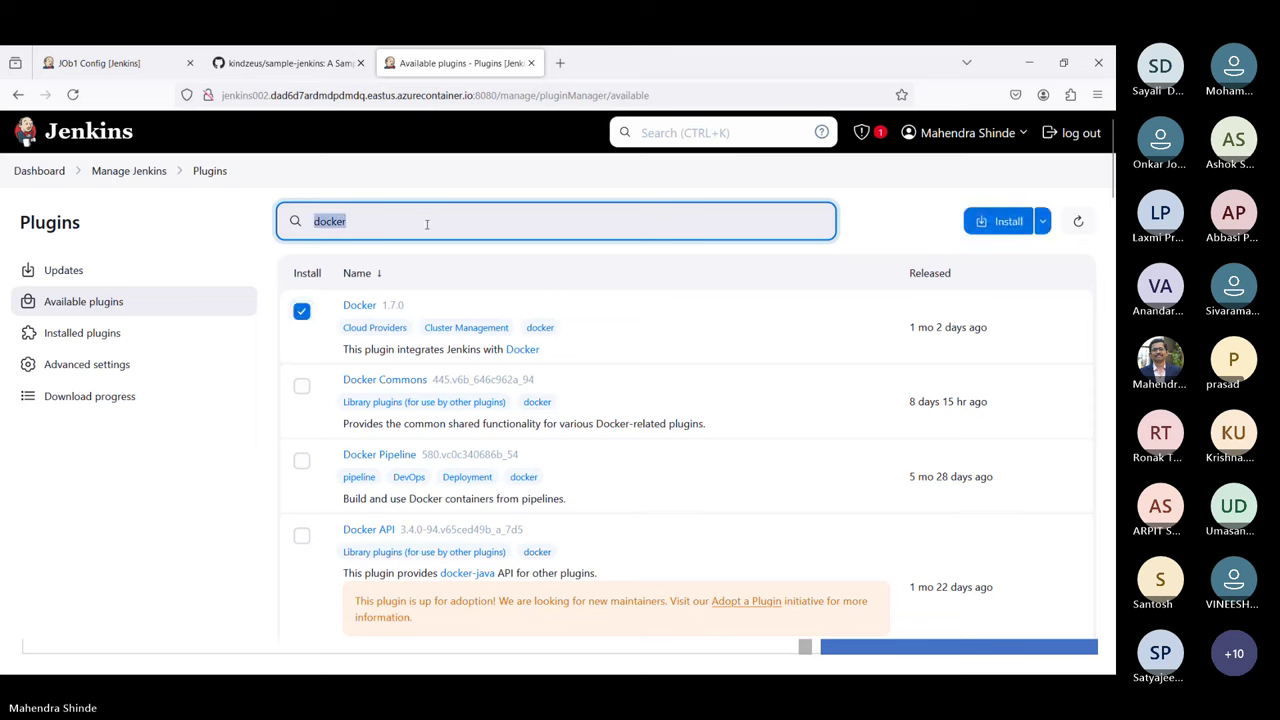
text(blueoc)
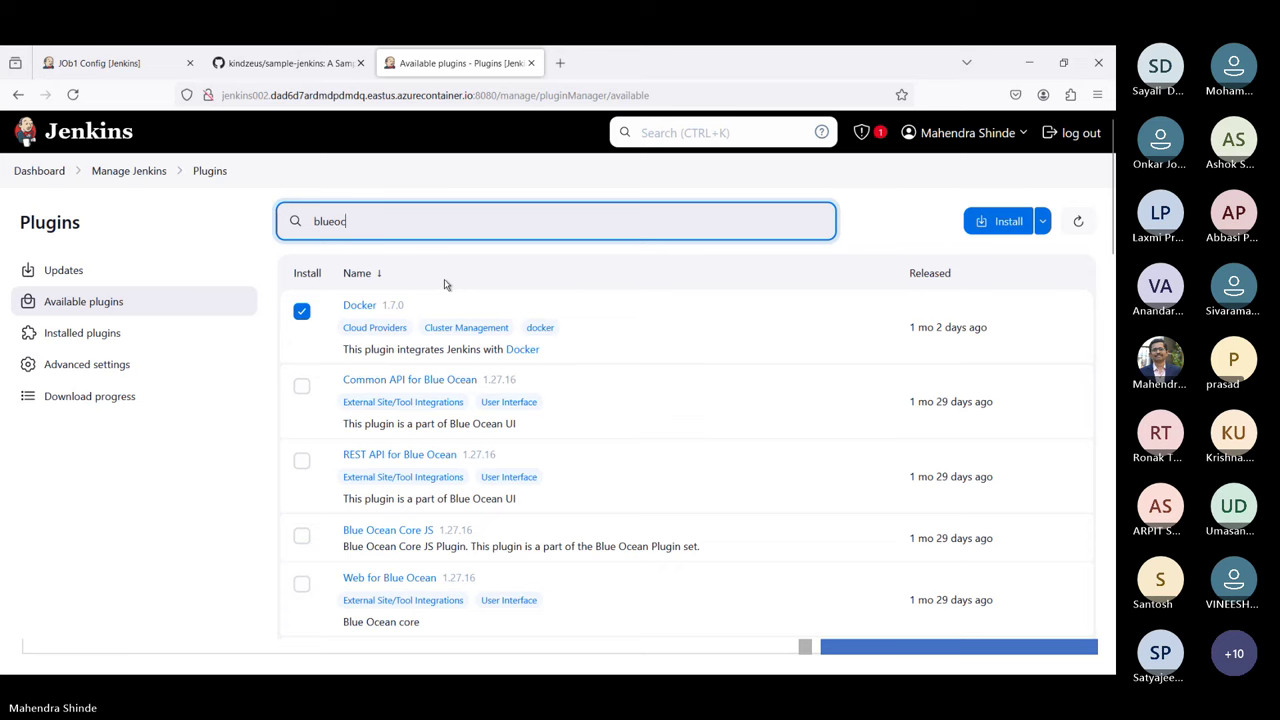
text(ean)
click(301, 388)
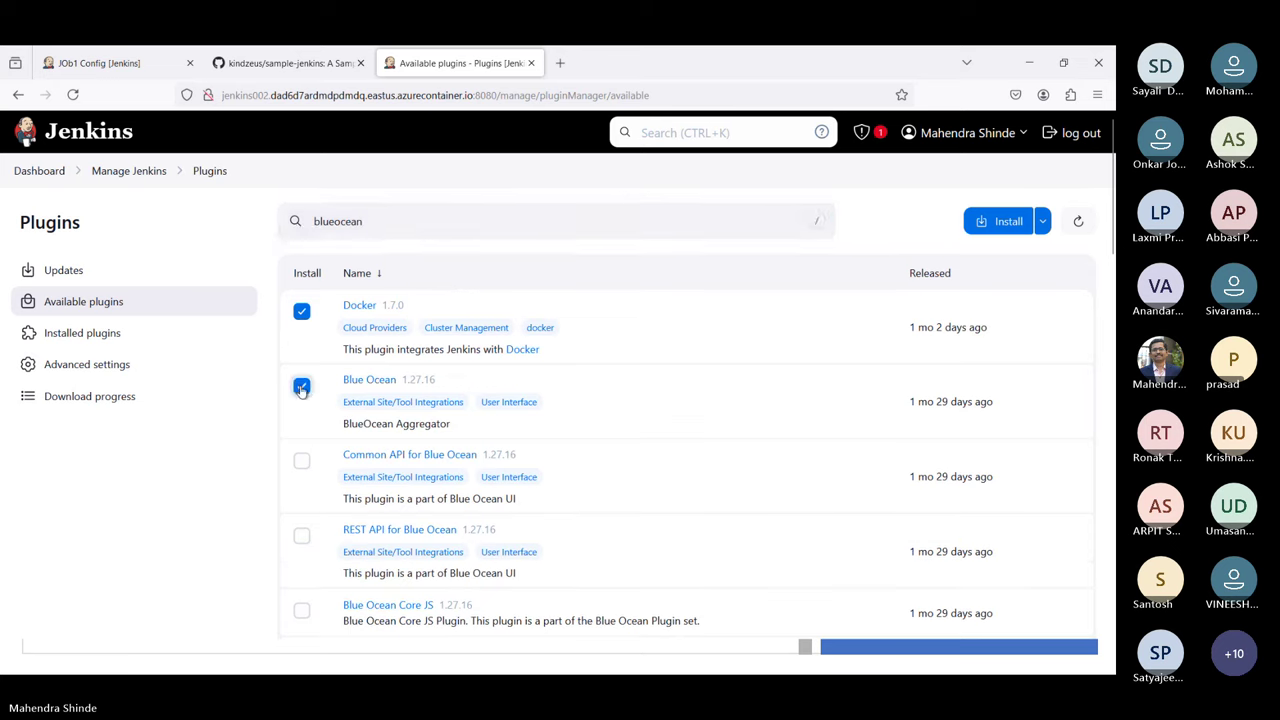
click(1042, 228)
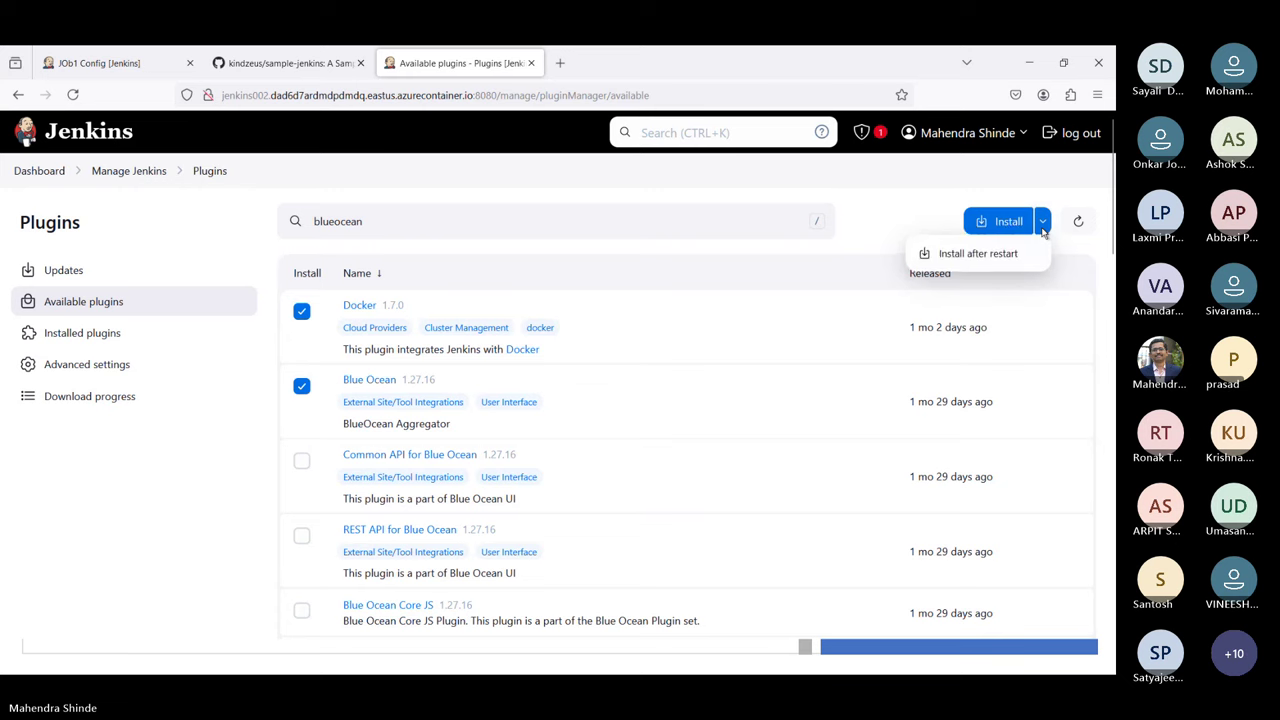
click(1007, 222)
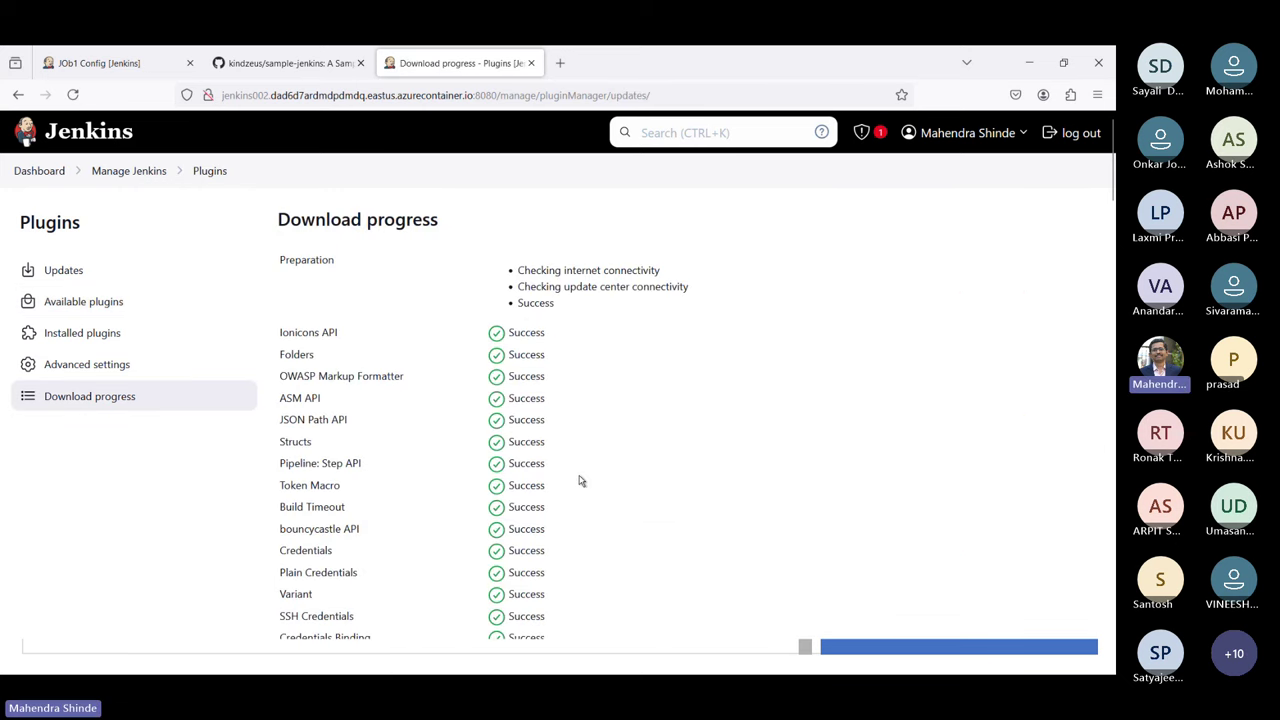
Step: Check every plugin download succeeded, open Blue Ocean from the Dashboard, then return to the Jenkinsfile in VS Code
scroll(578, 481, down, 20)
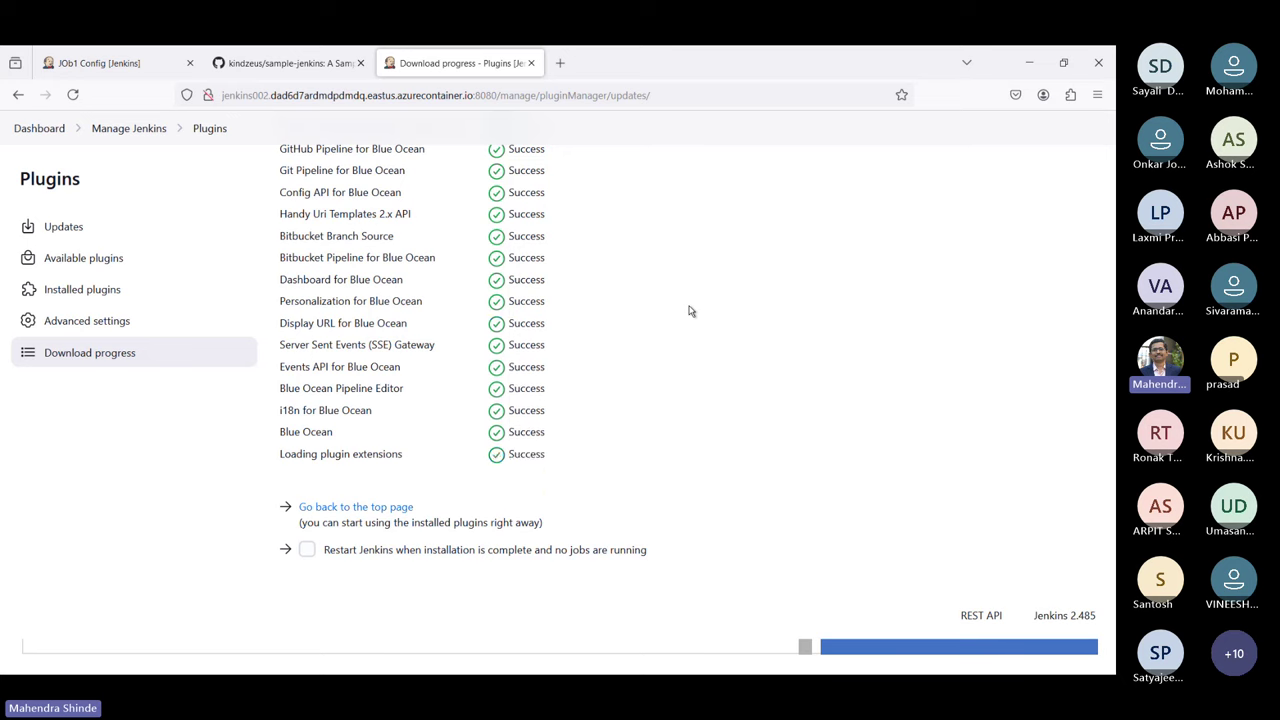
scroll(689, 311, up, 15)
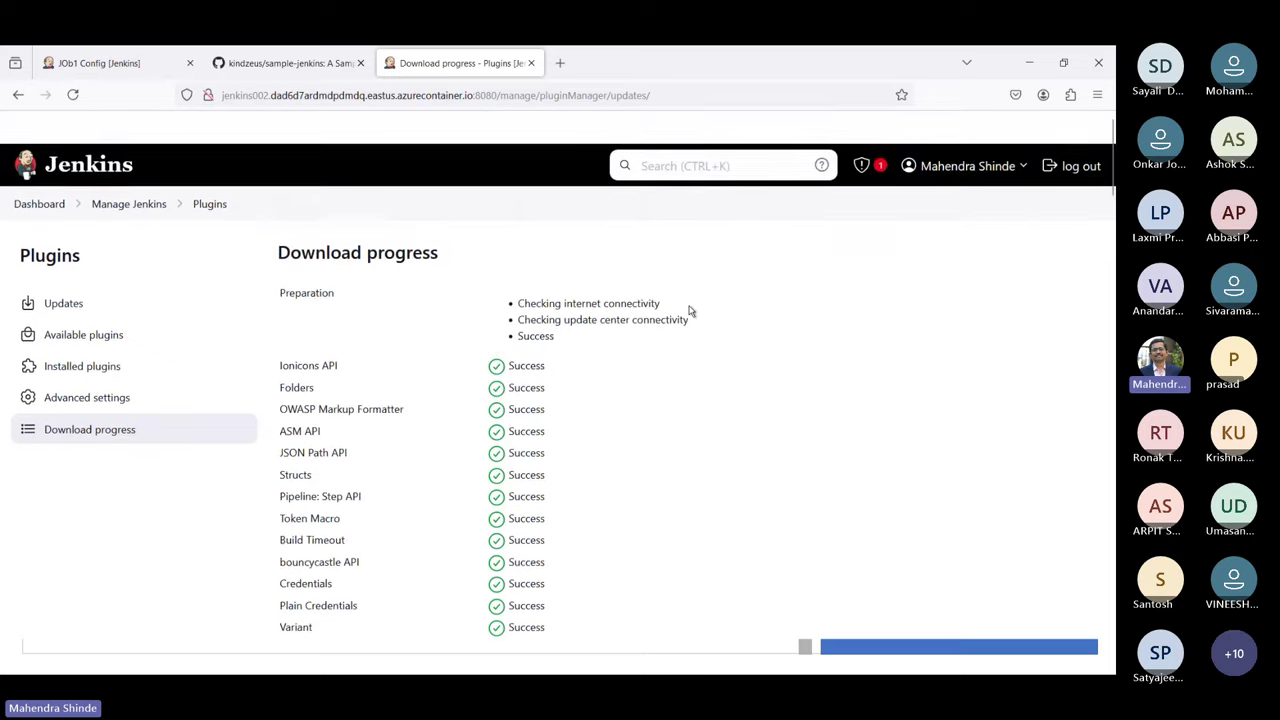
scroll(689, 311, down, 1)
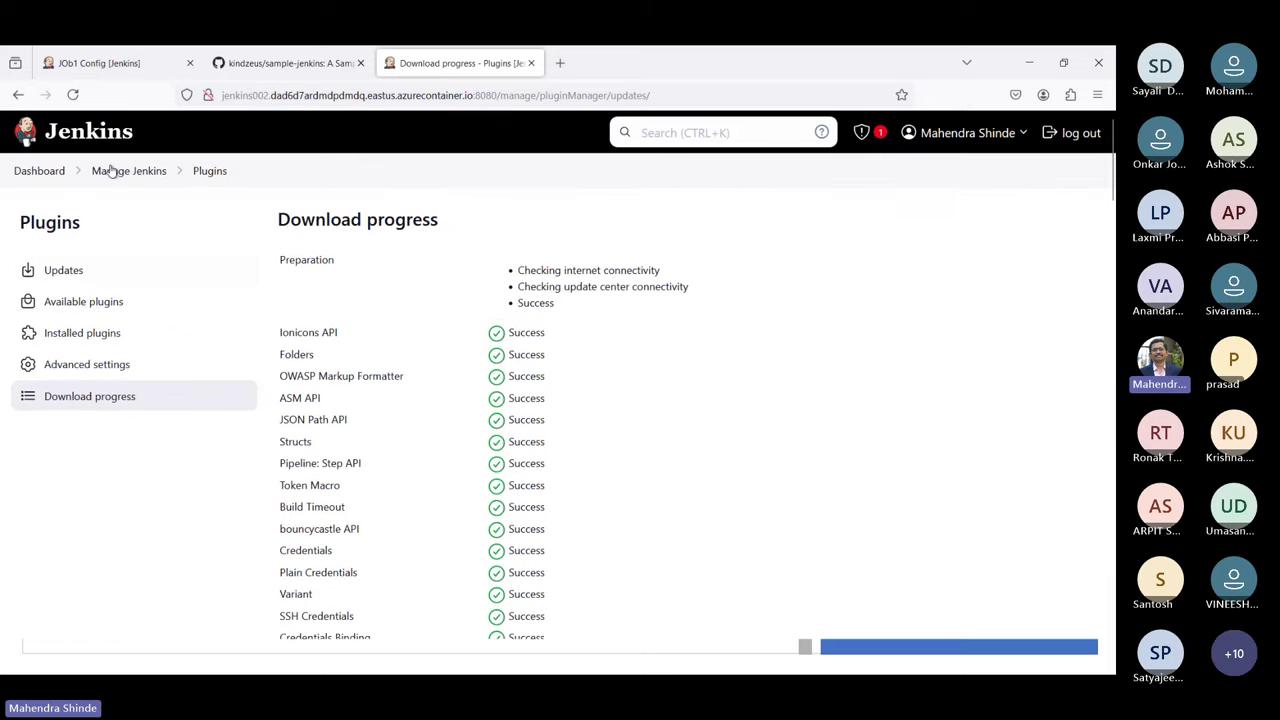
click(45, 171)
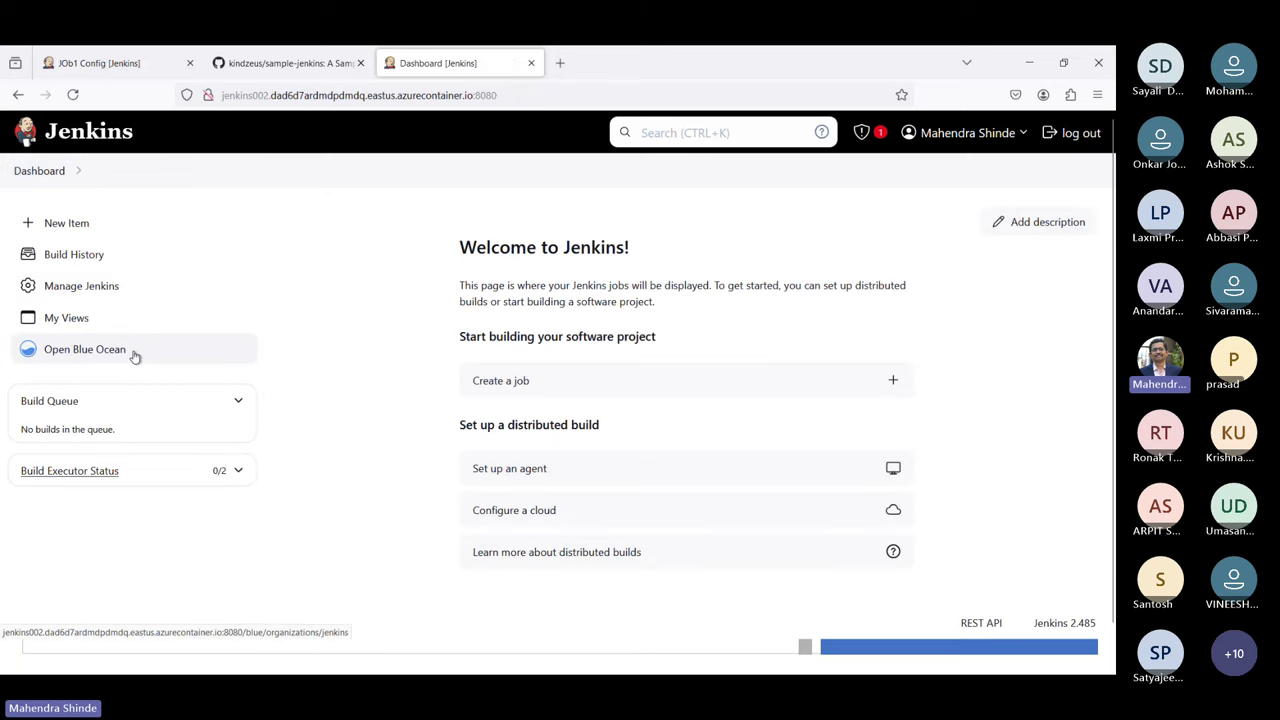
click(134, 355)
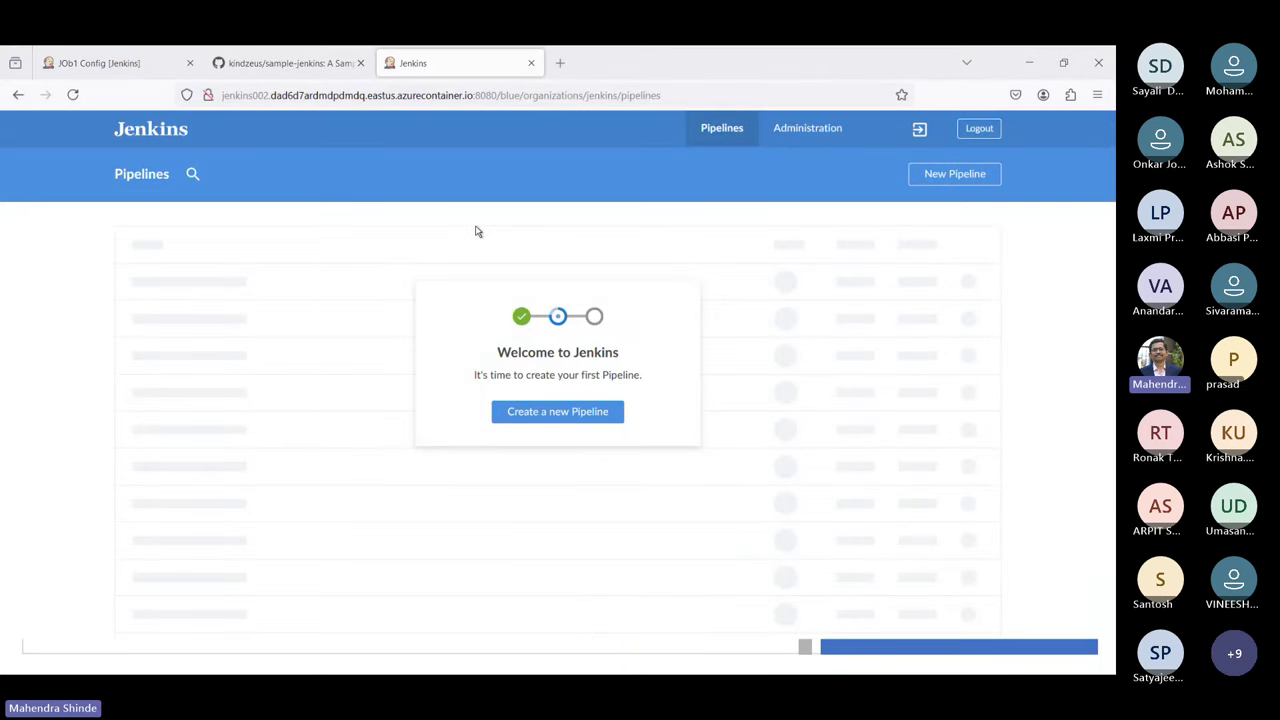
key(alt+Tab)
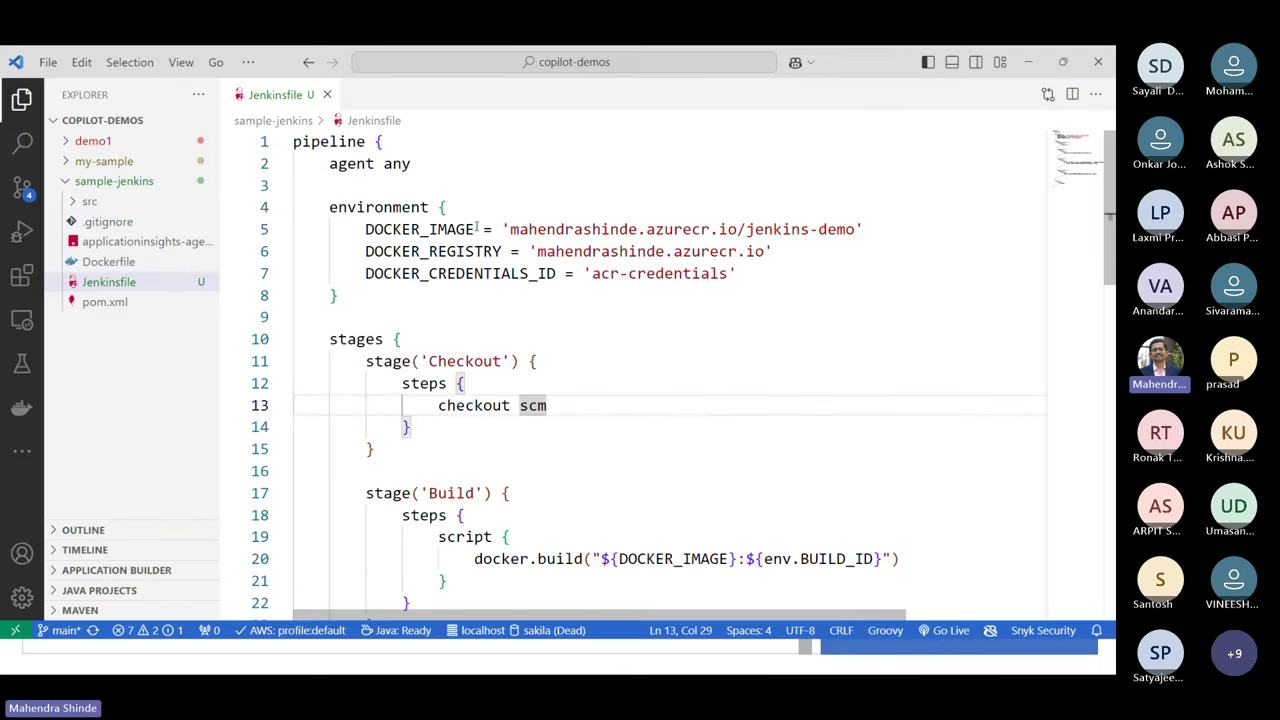
Step: Have Copilot generate a commit message for the Jenkinsfile change in Source Control
click(518, 186)
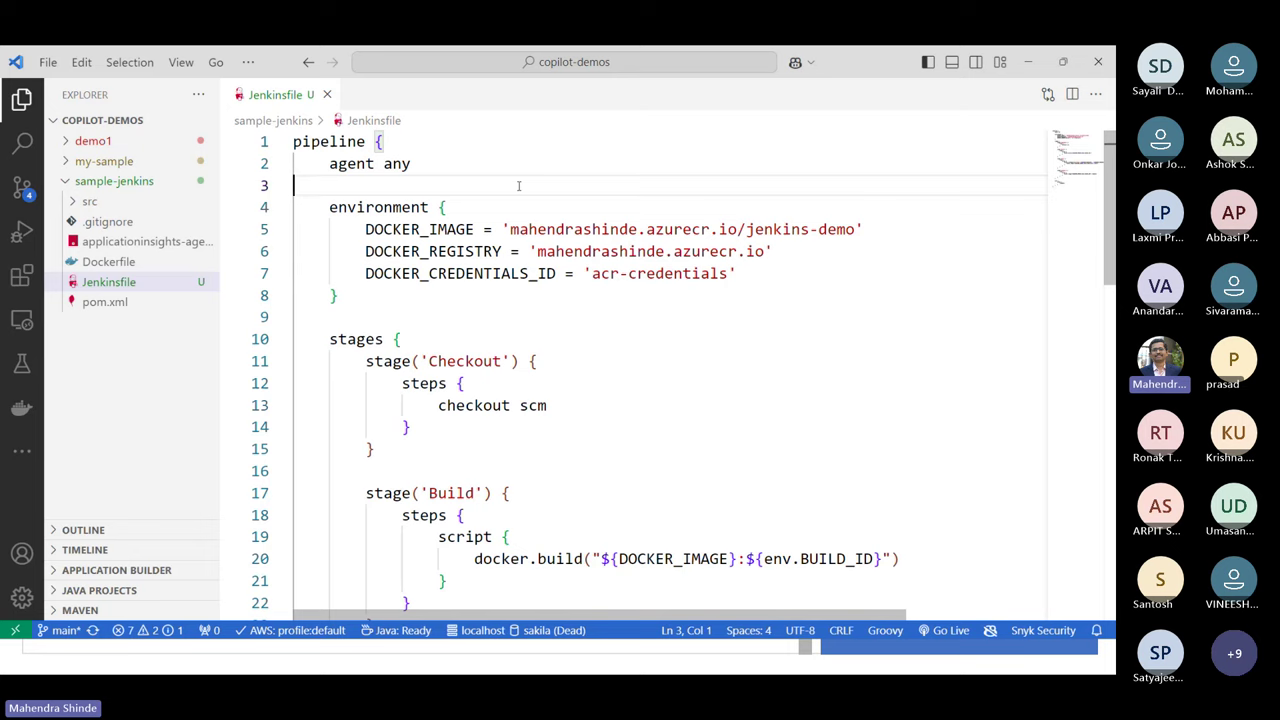
scroll(530, 377, down, 2)
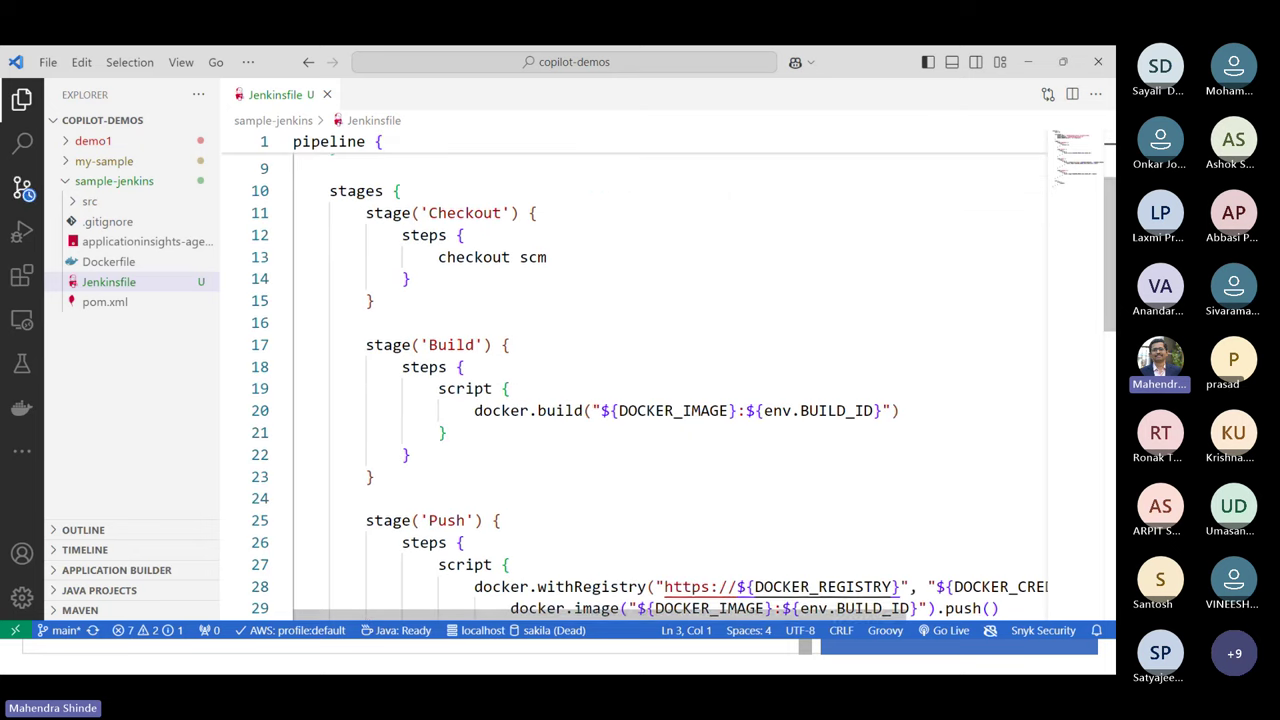
click(24, 191)
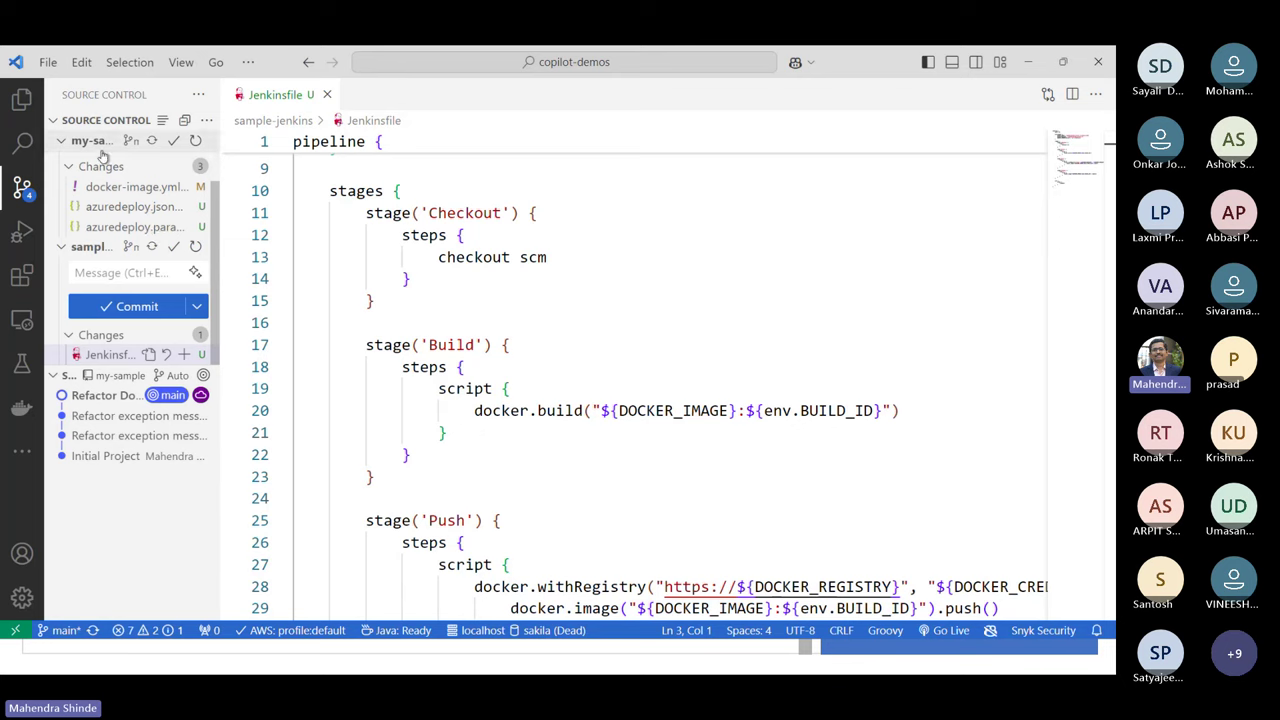
click(195, 273)
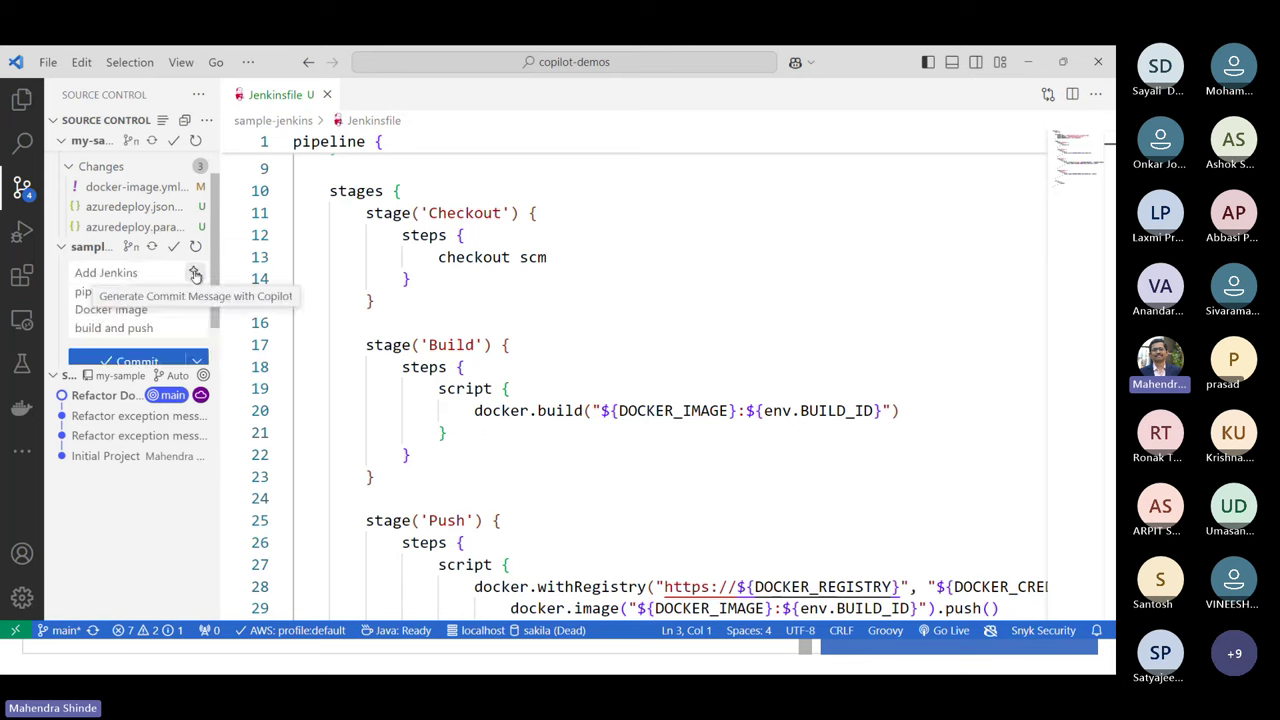
scroll(195, 275, down, 2)
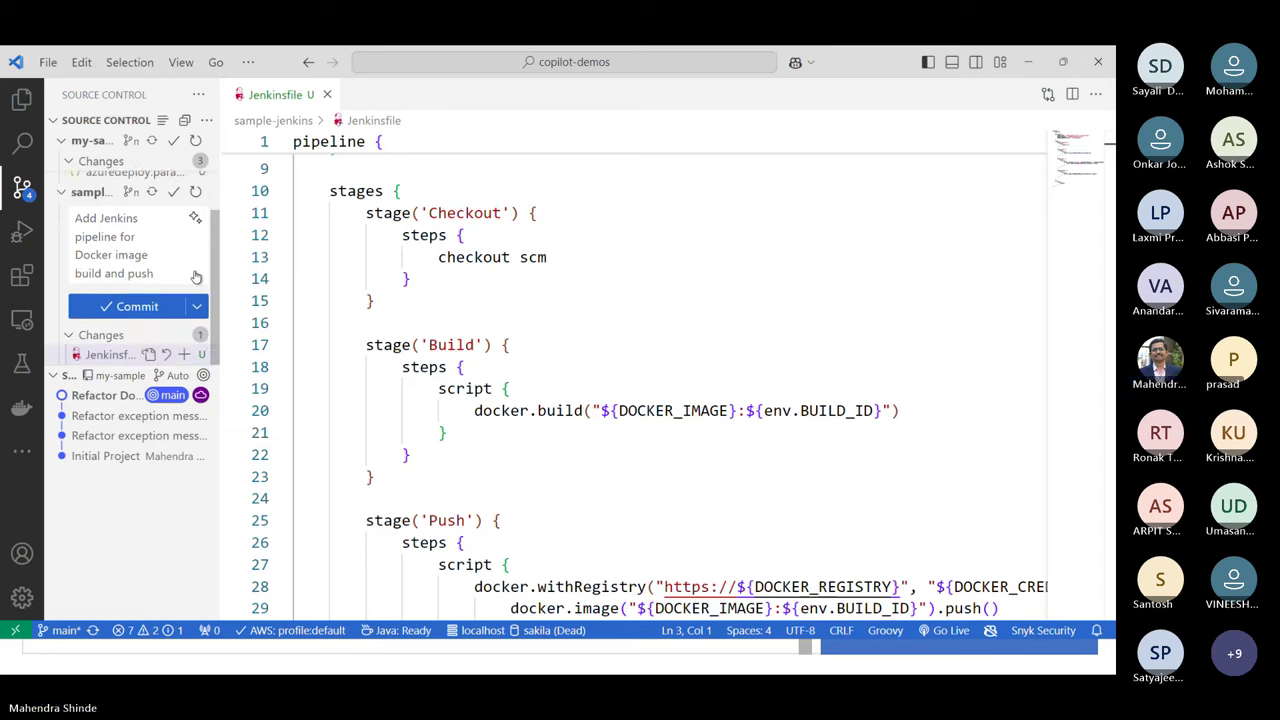
scroll(105, 230, up, 3)
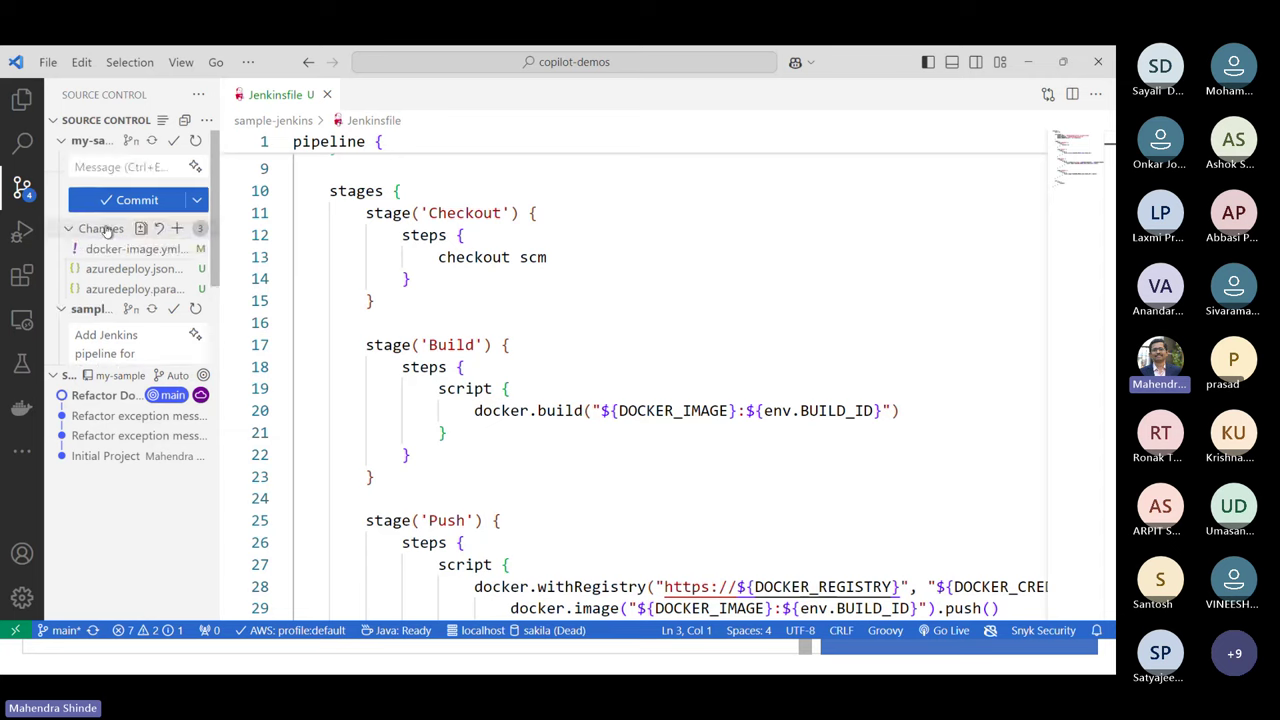
scroll(103, 270, down, 1)
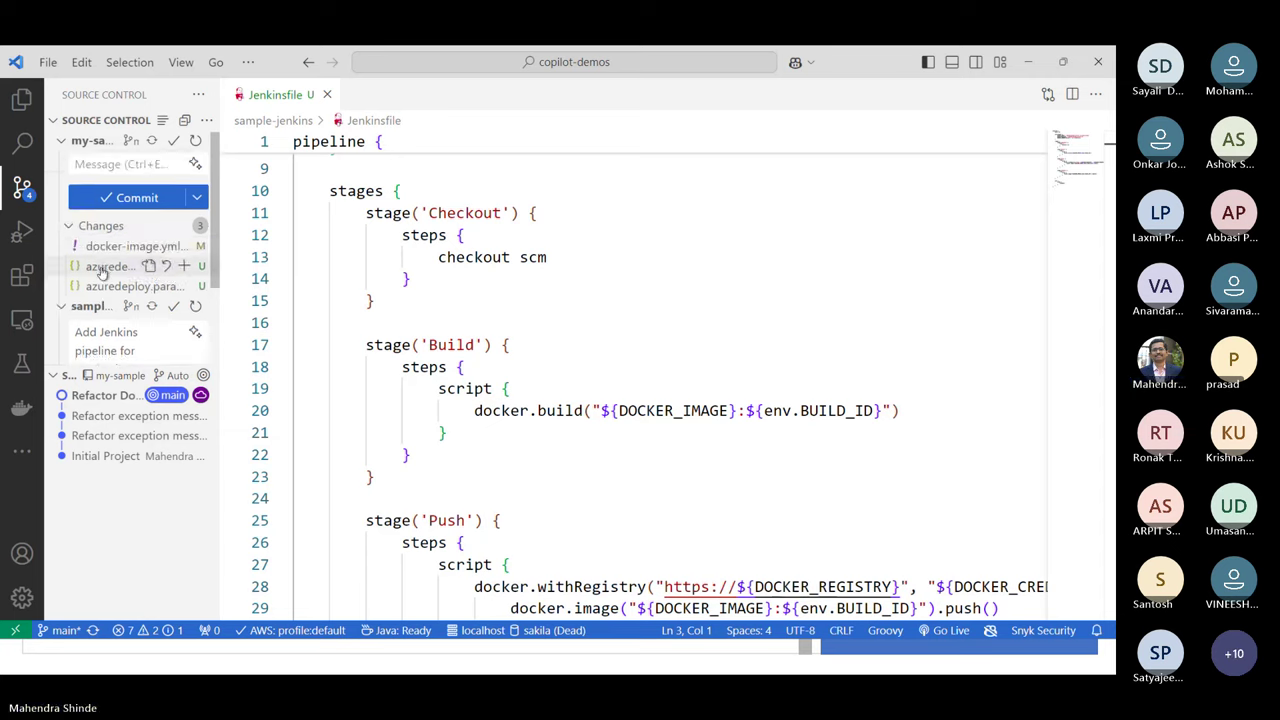
scroll(101, 270, down, 3)
scroll(101, 270, up, 3)
scroll(101, 270, down, 2)
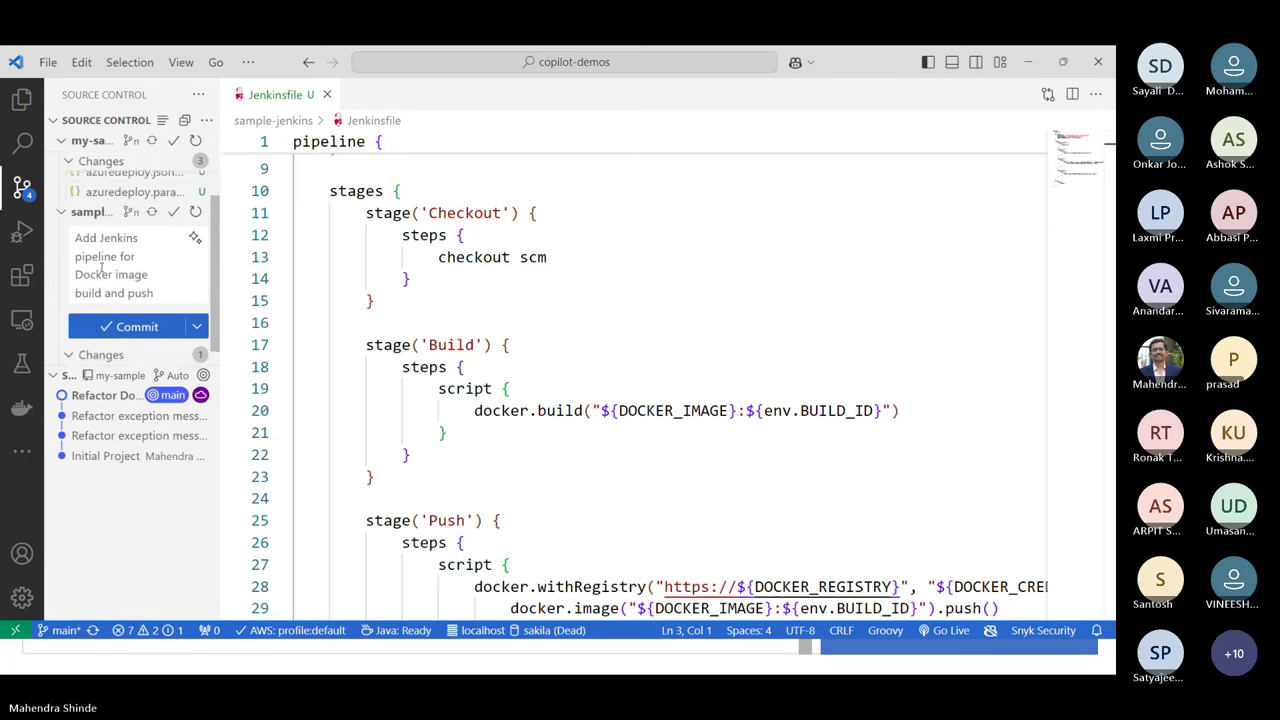
scroll(101, 267, down, 1)
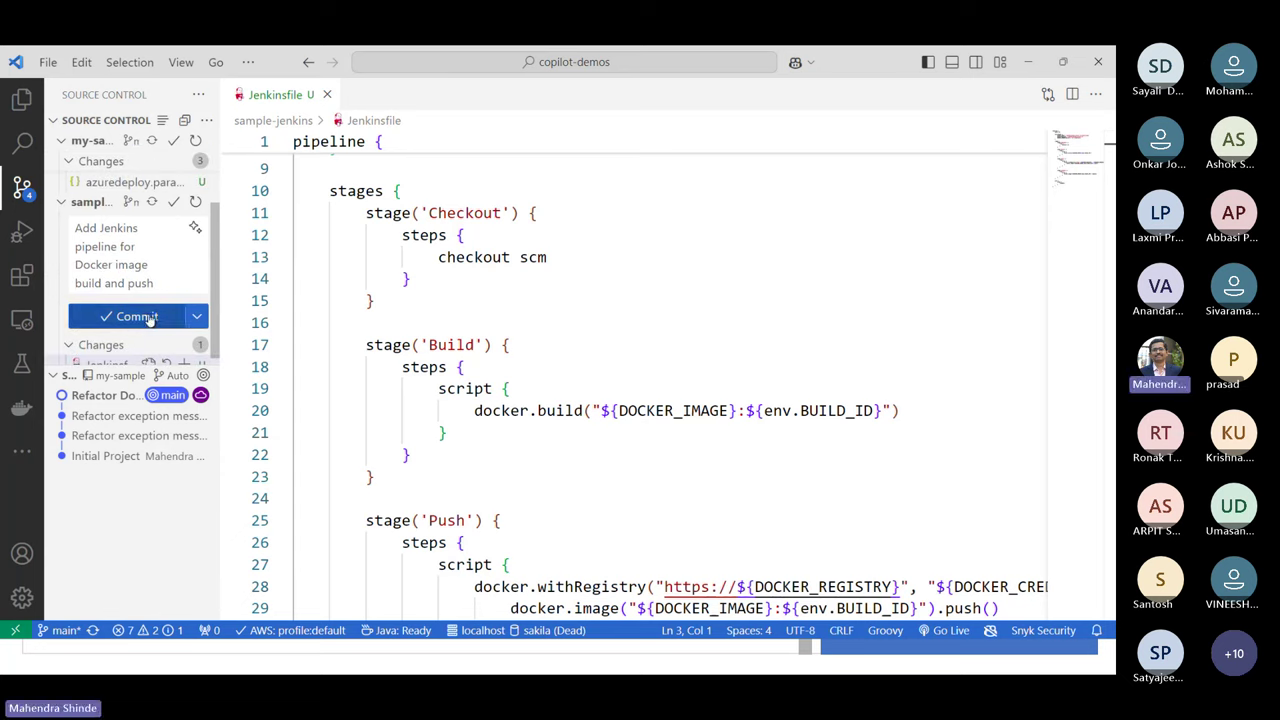
Step: Commit all changes, staging them, and sync the commit to origin/main
click(148, 317)
click(500, 355)
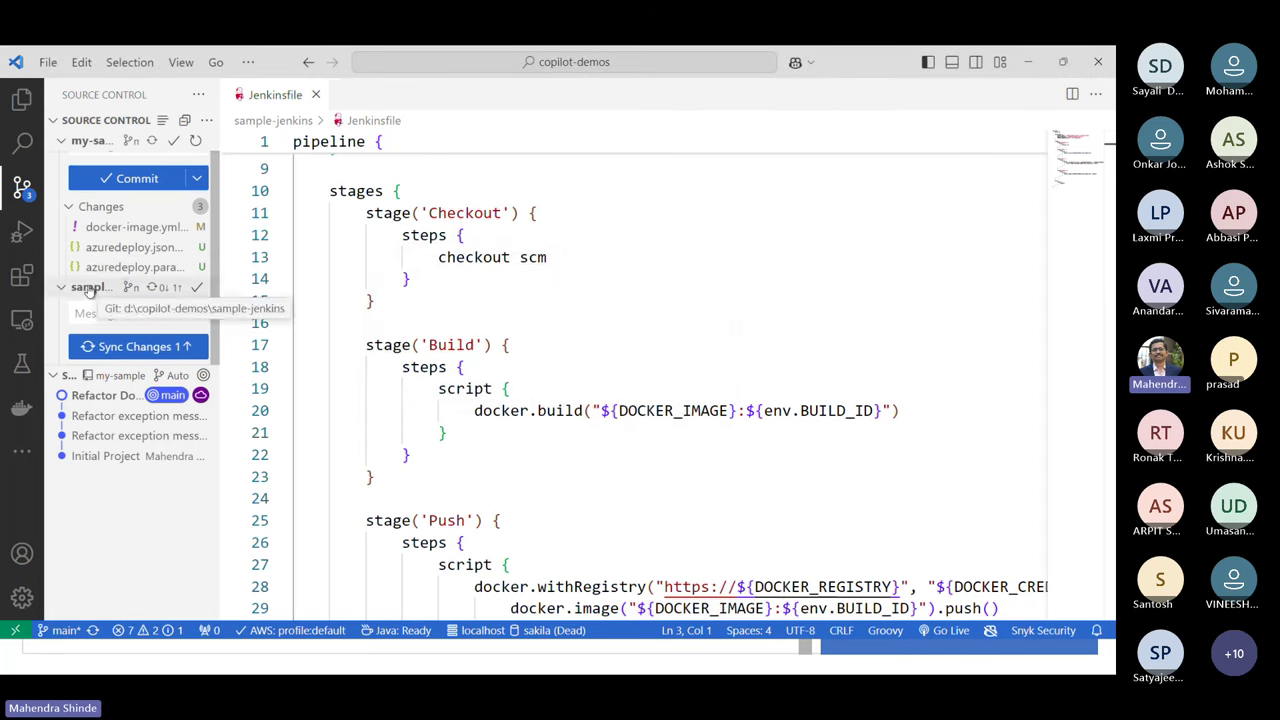
click(111, 352)
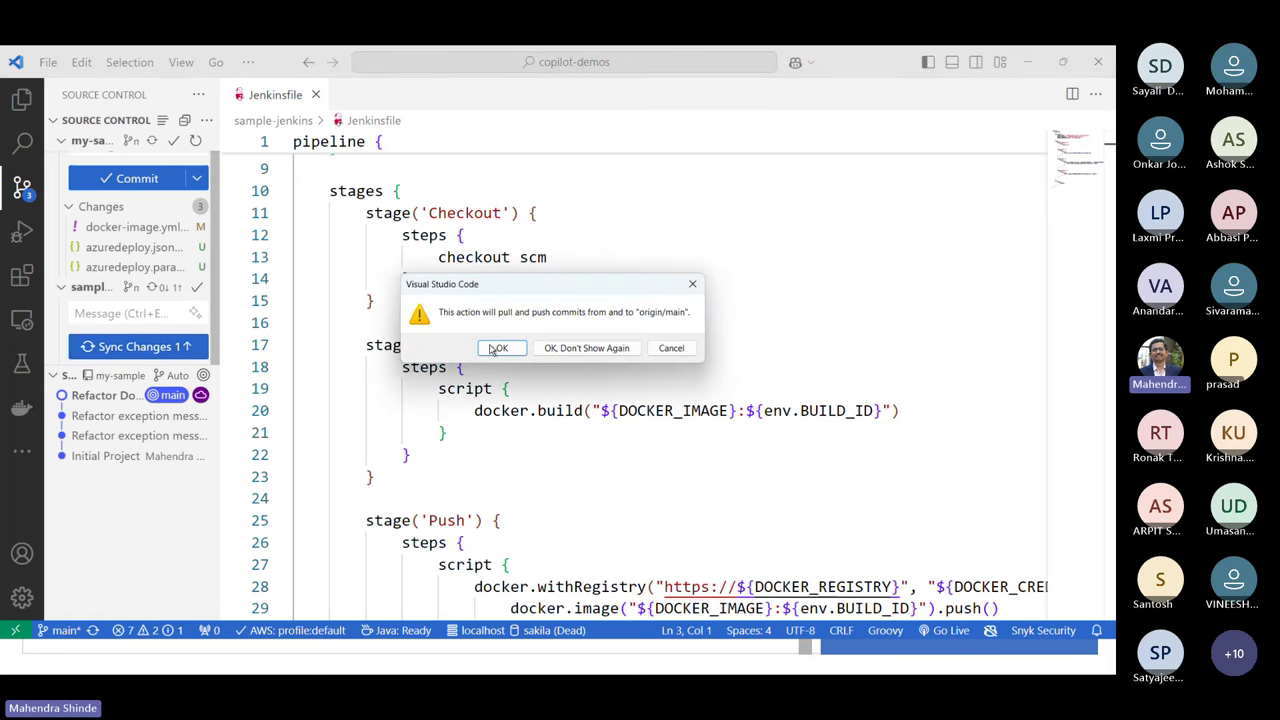
click(497, 347)
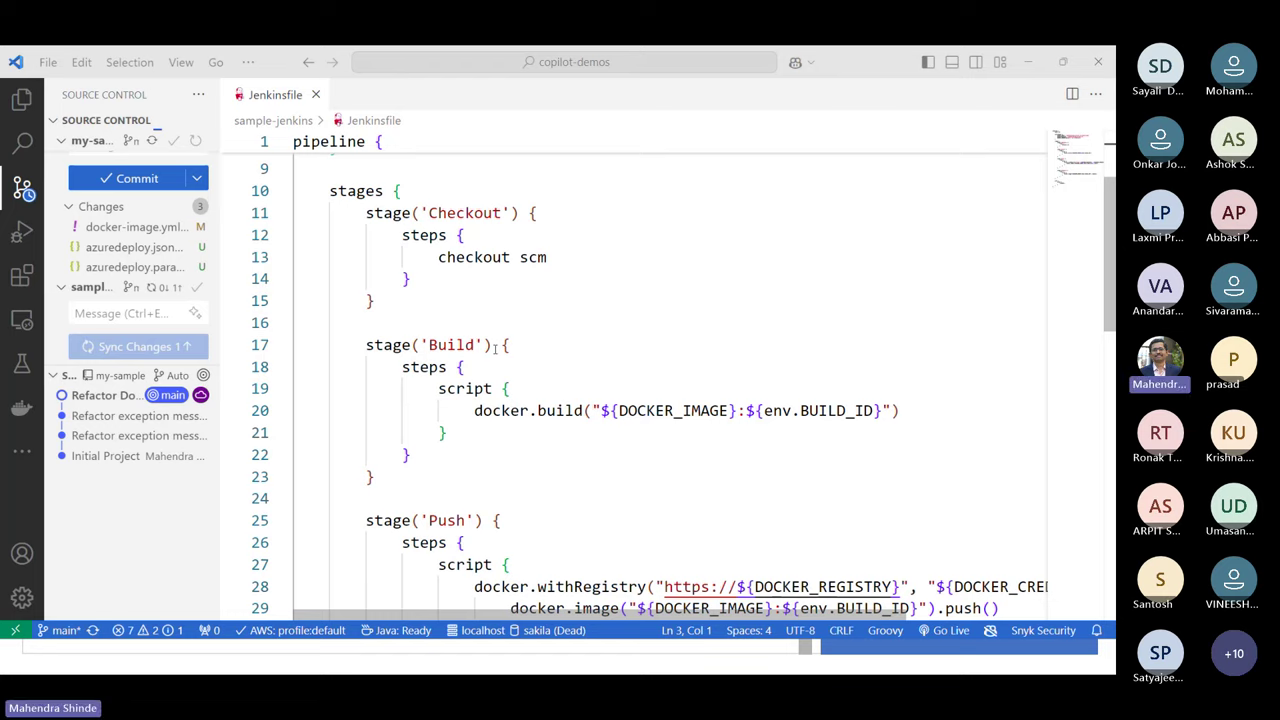
key(alt+Tab)
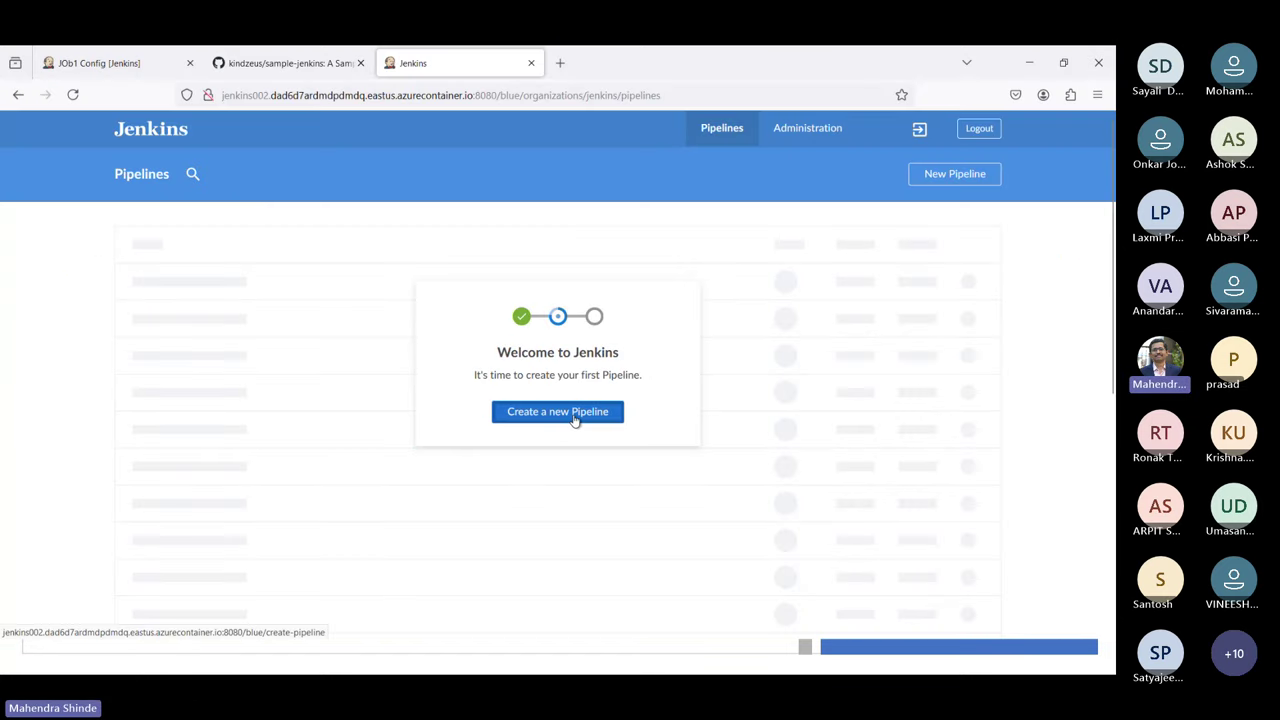
Step: Start a new Blue Ocean pipeline and copy the sample-jenkins repository address from GitHub
click(574, 419)
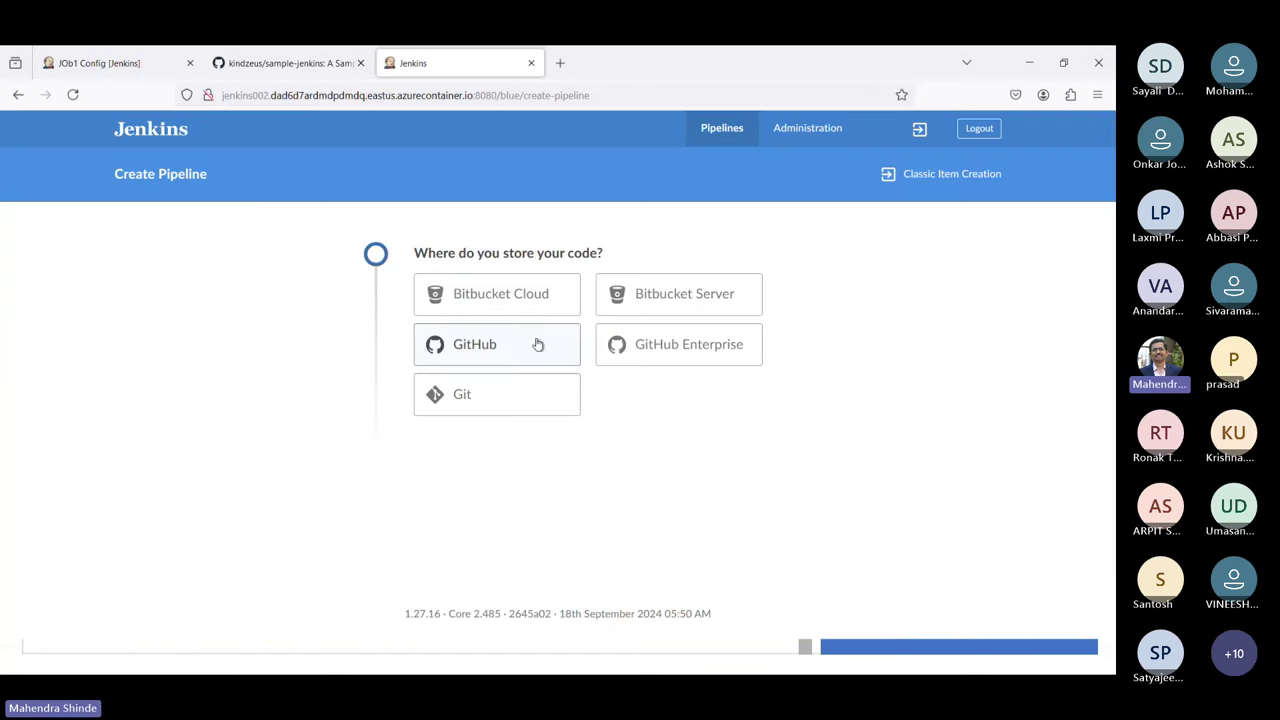
click(478, 354)
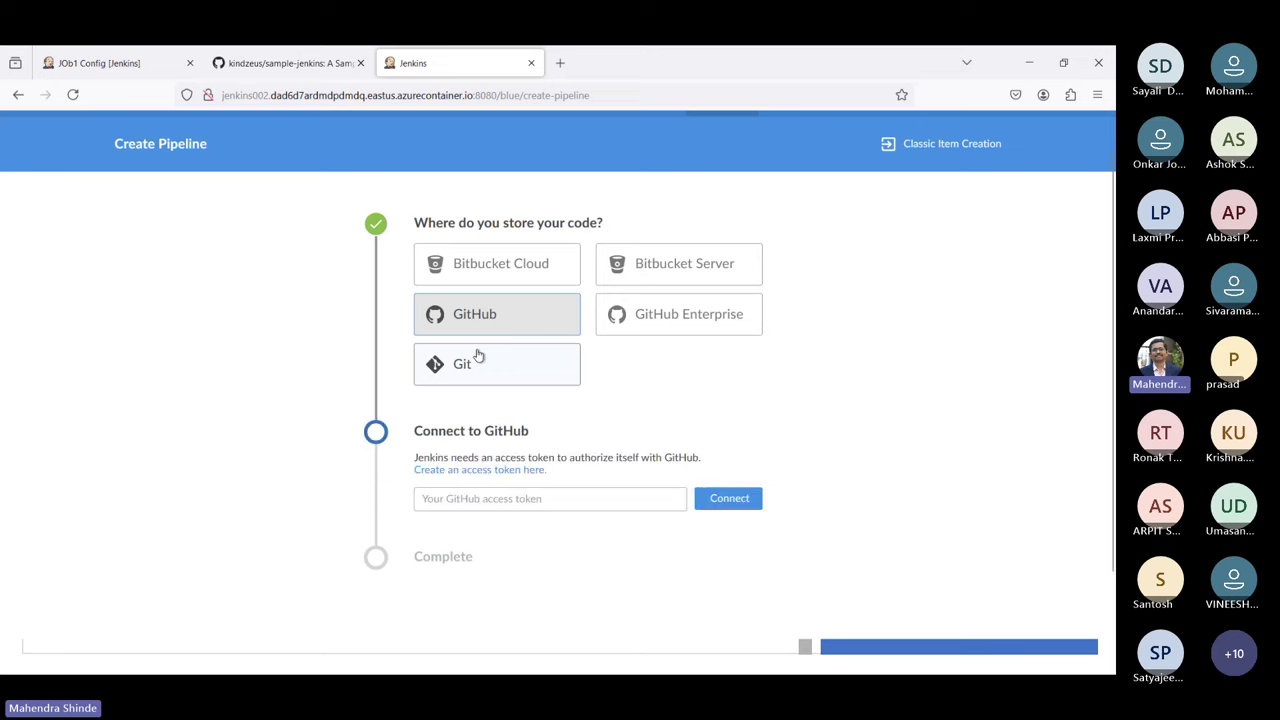
click(508, 499)
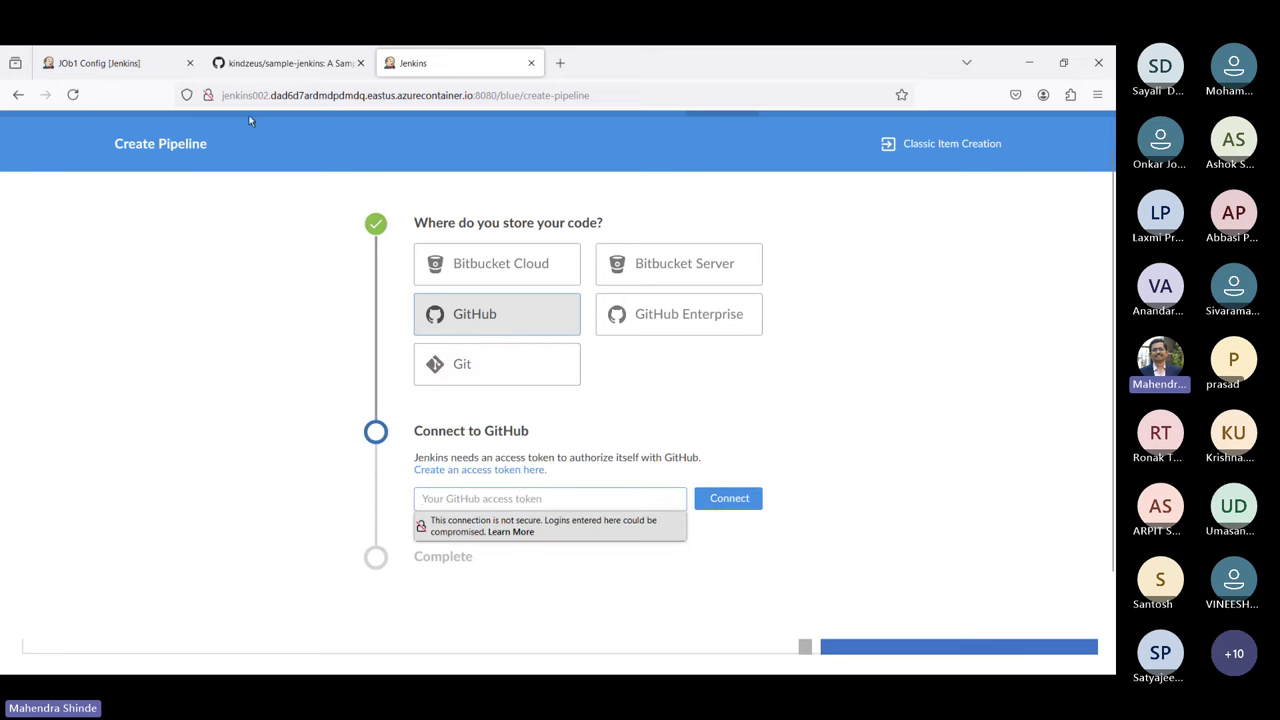
click(288, 60)
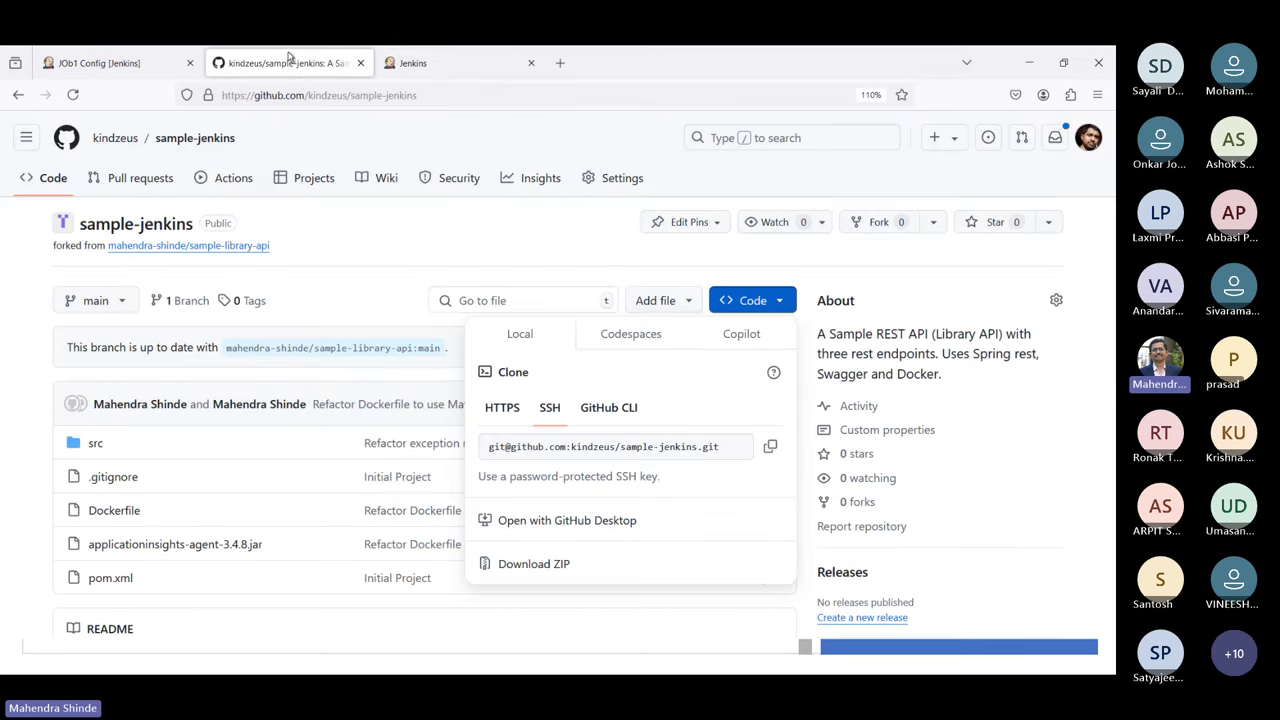
click(420, 94)
key(ctrl+c)
click(425, 66)
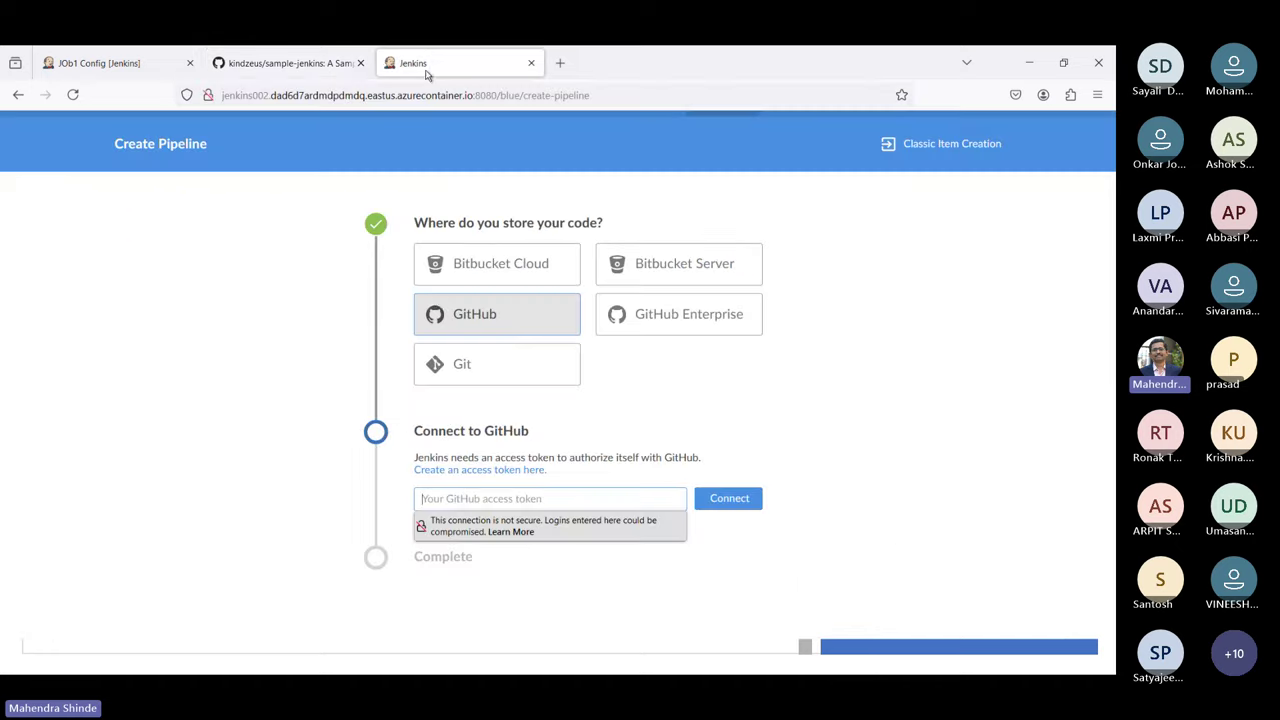
key(ctrl+v)
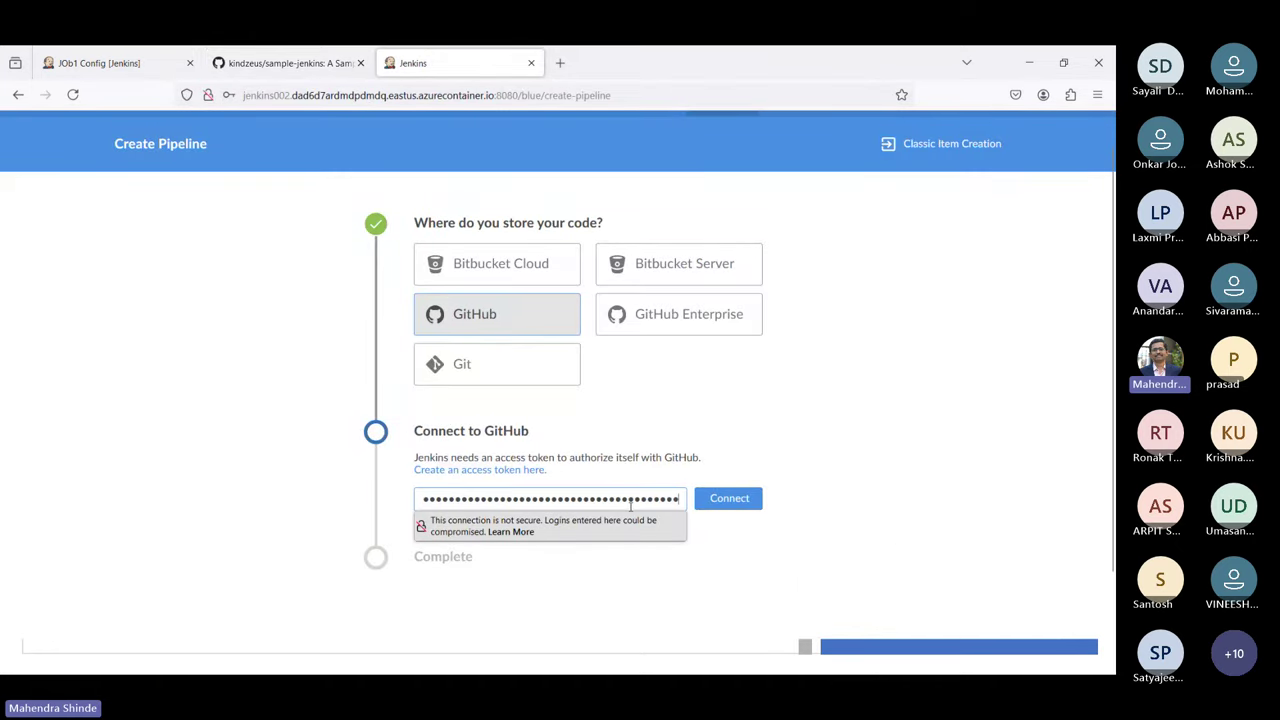
Step: Create the pipeline from plain Git using the sample-jenkins repository URL ending in .git
click(508, 362)
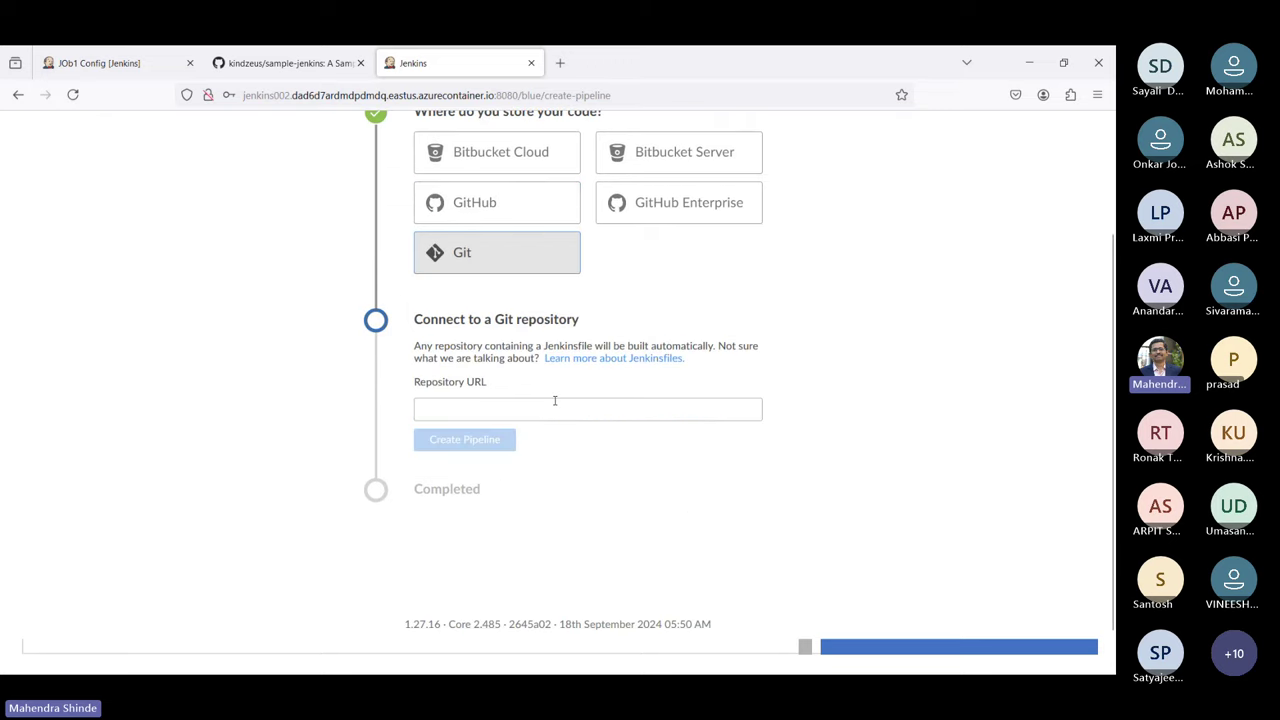
click(524, 418)
key(ctrl+v)
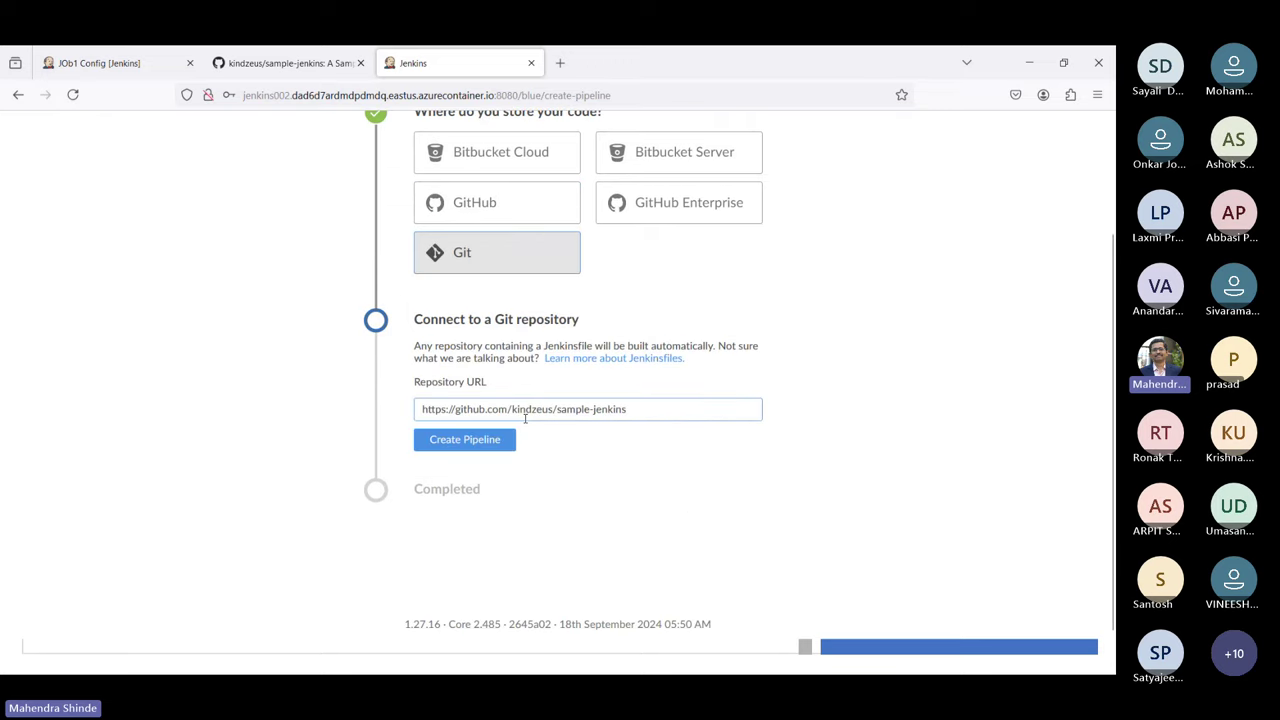
click(497, 446)
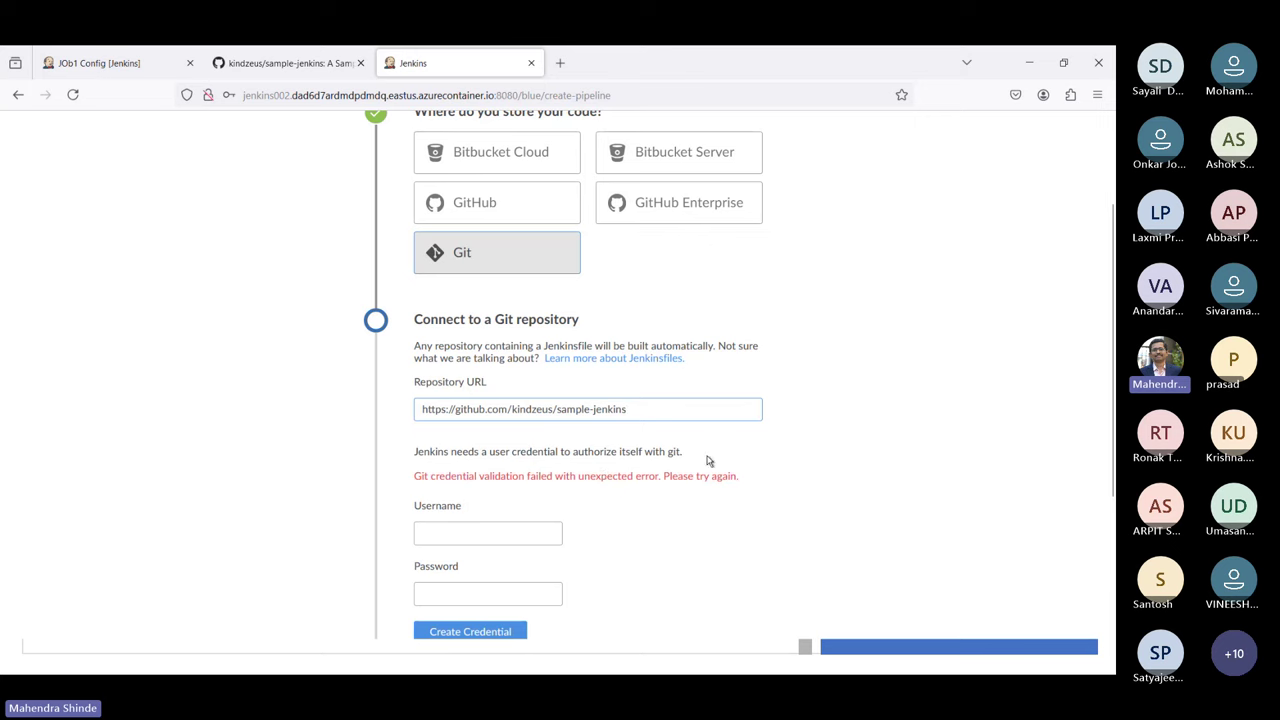
text(.git)
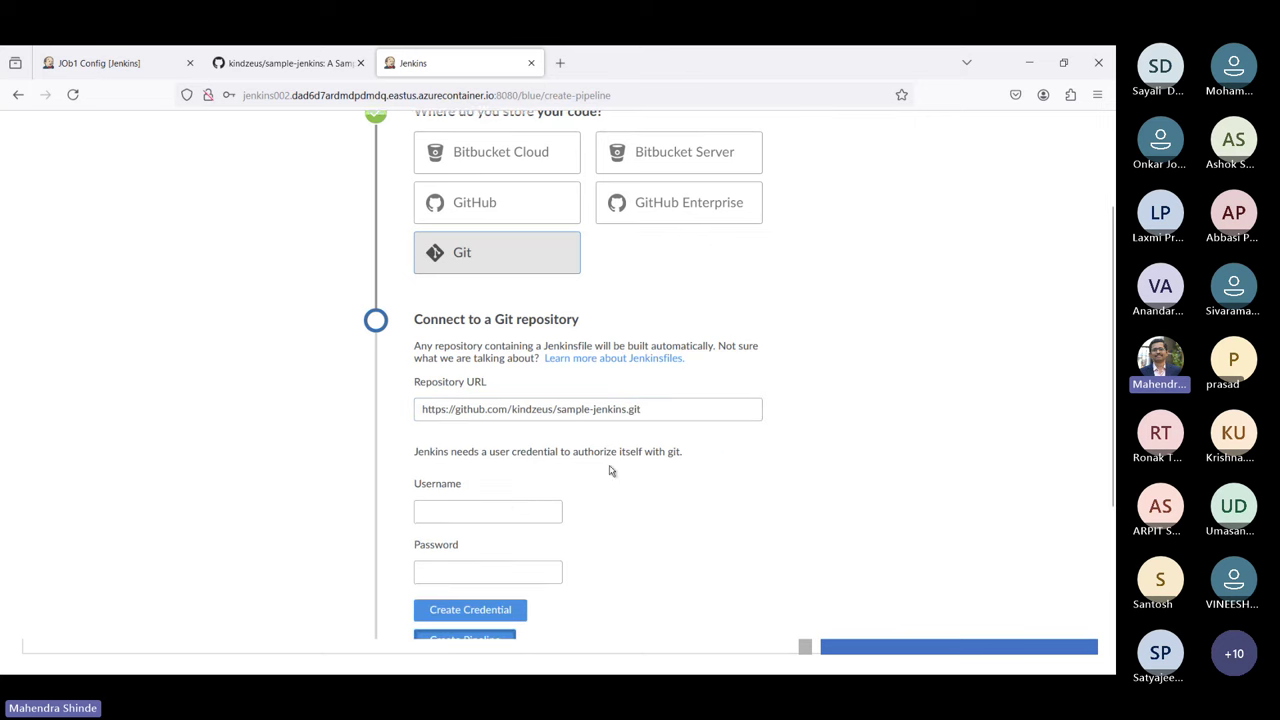
scroll(503, 506, down, 3)
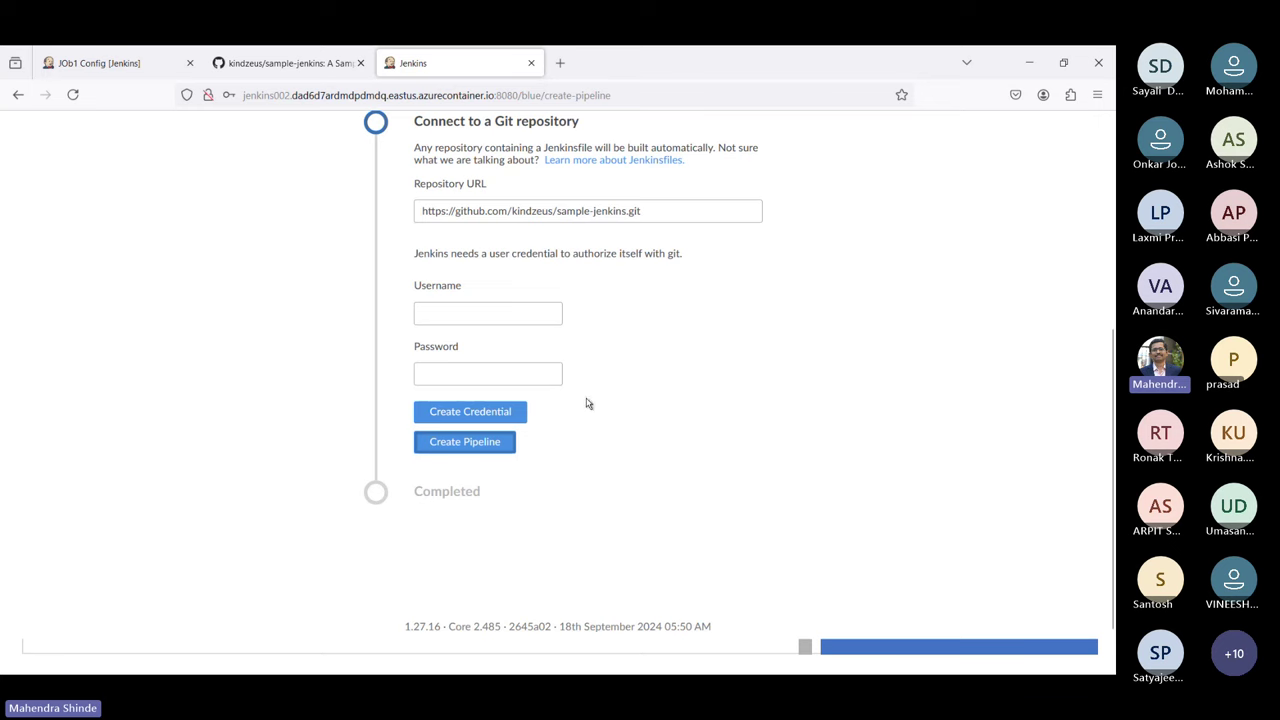
click(491, 442)
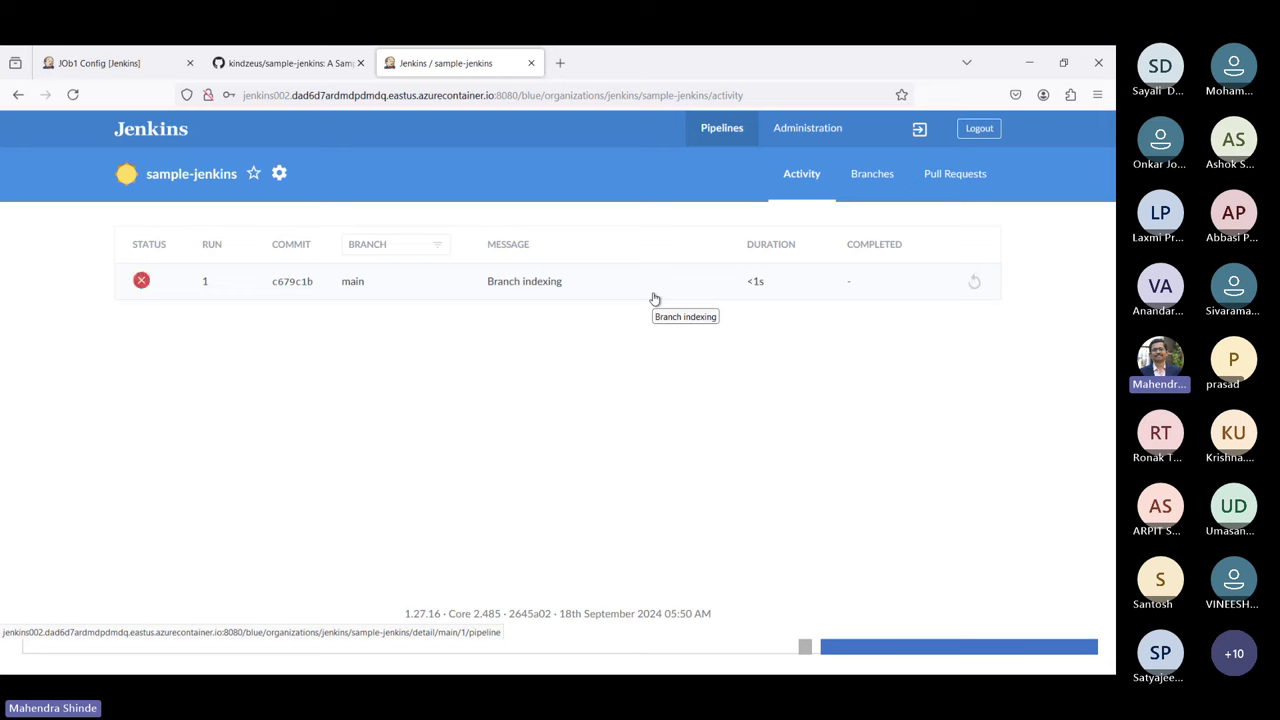
Step: Open sample-jenkins run 1 and view its Changes (none) and Artifacts (pipeline.log)
click(655, 299)
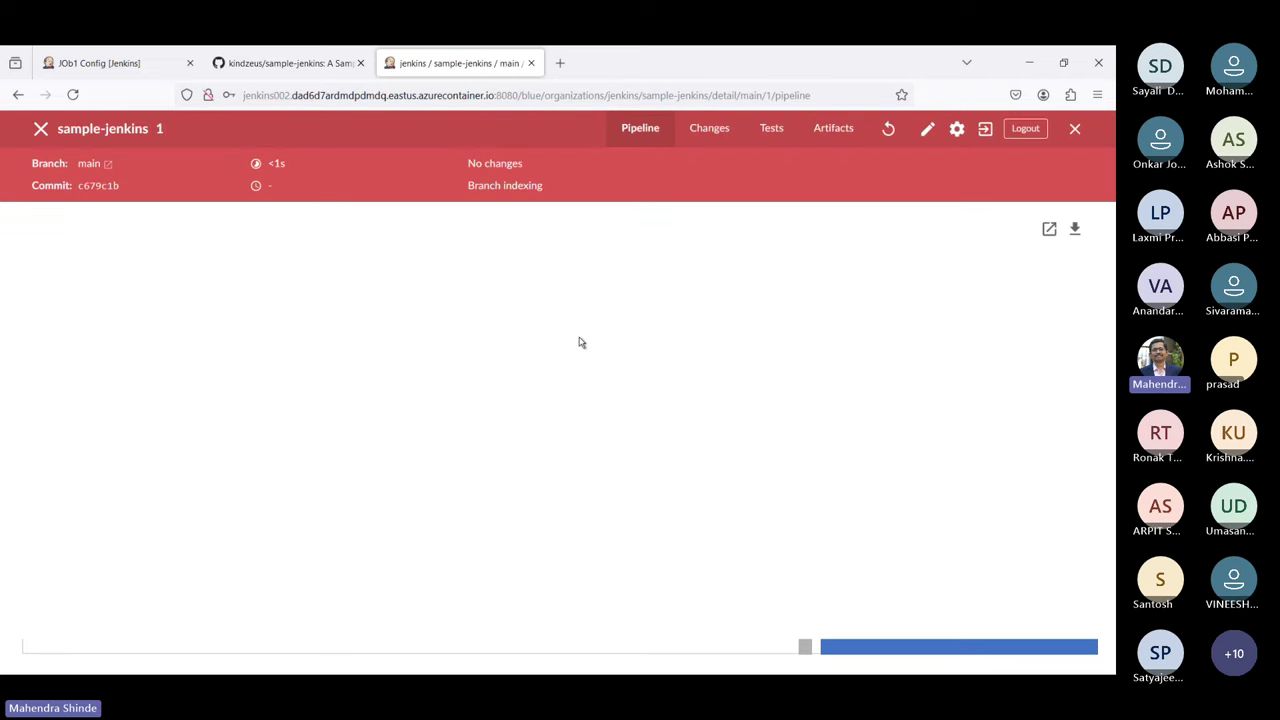
click(712, 133)
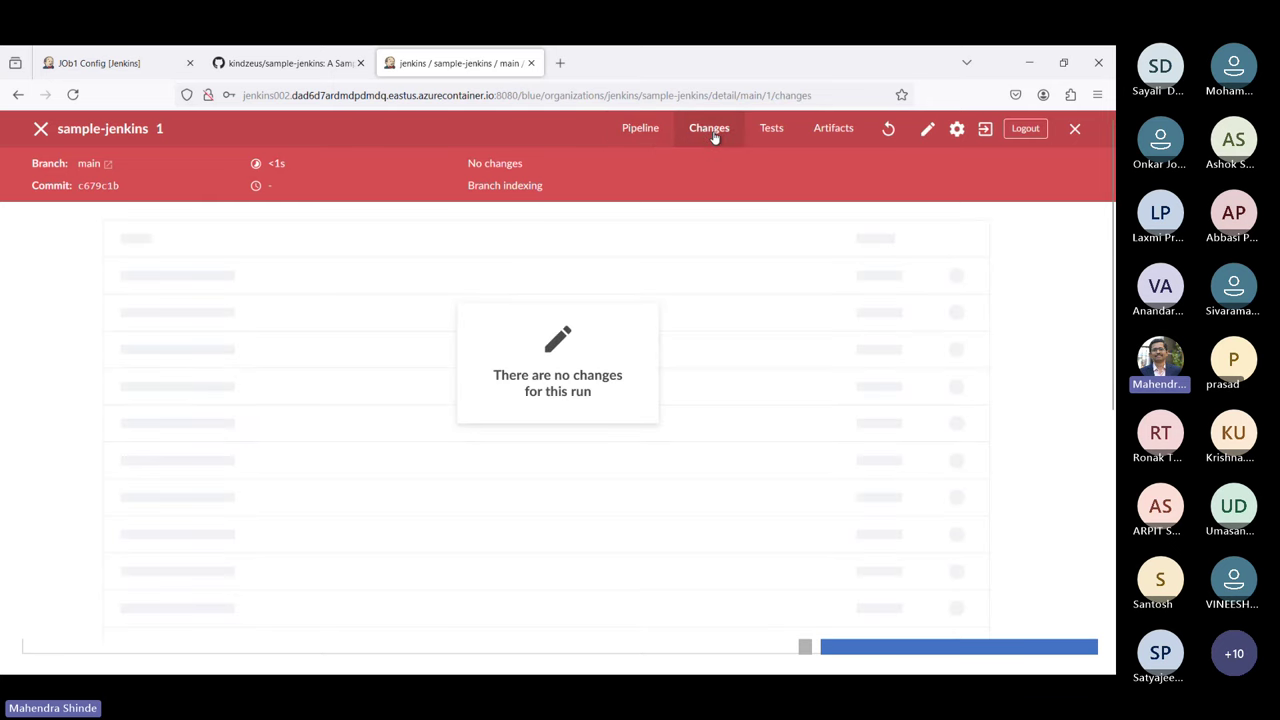
click(841, 128)
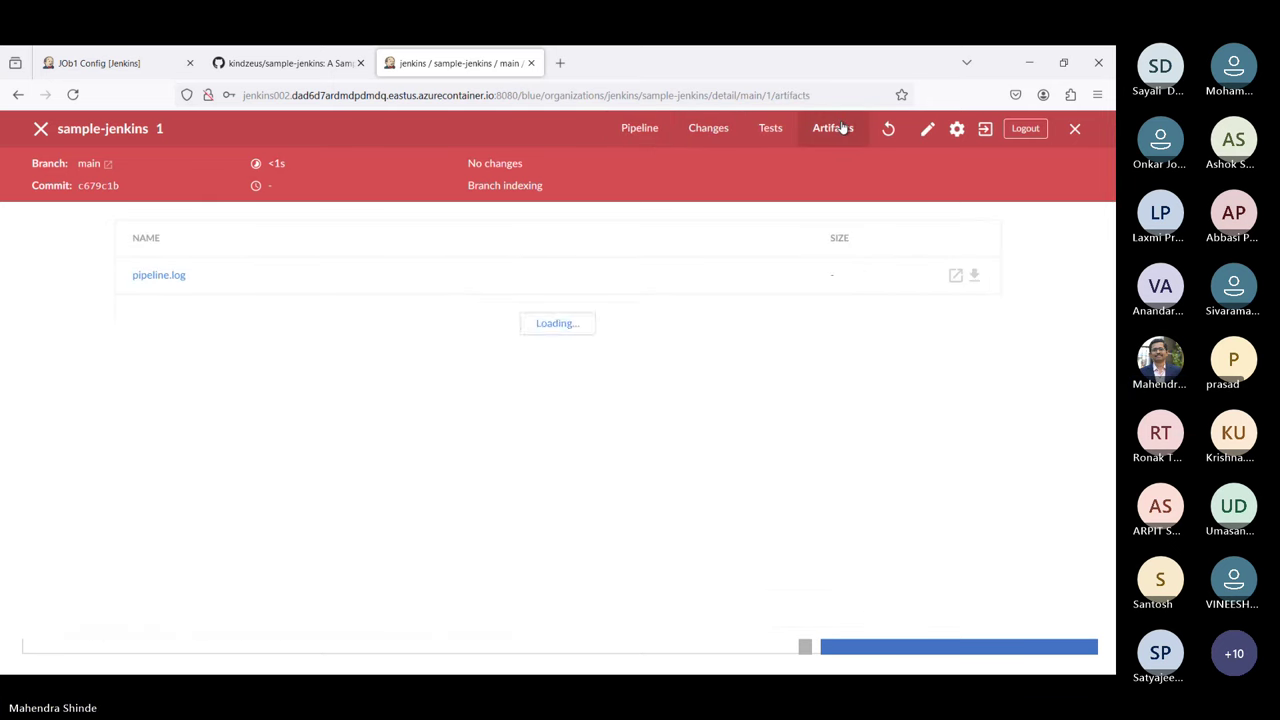
Step: Read through run 1's pipeline.log artifact, then close it and return to the run
click(167, 279)
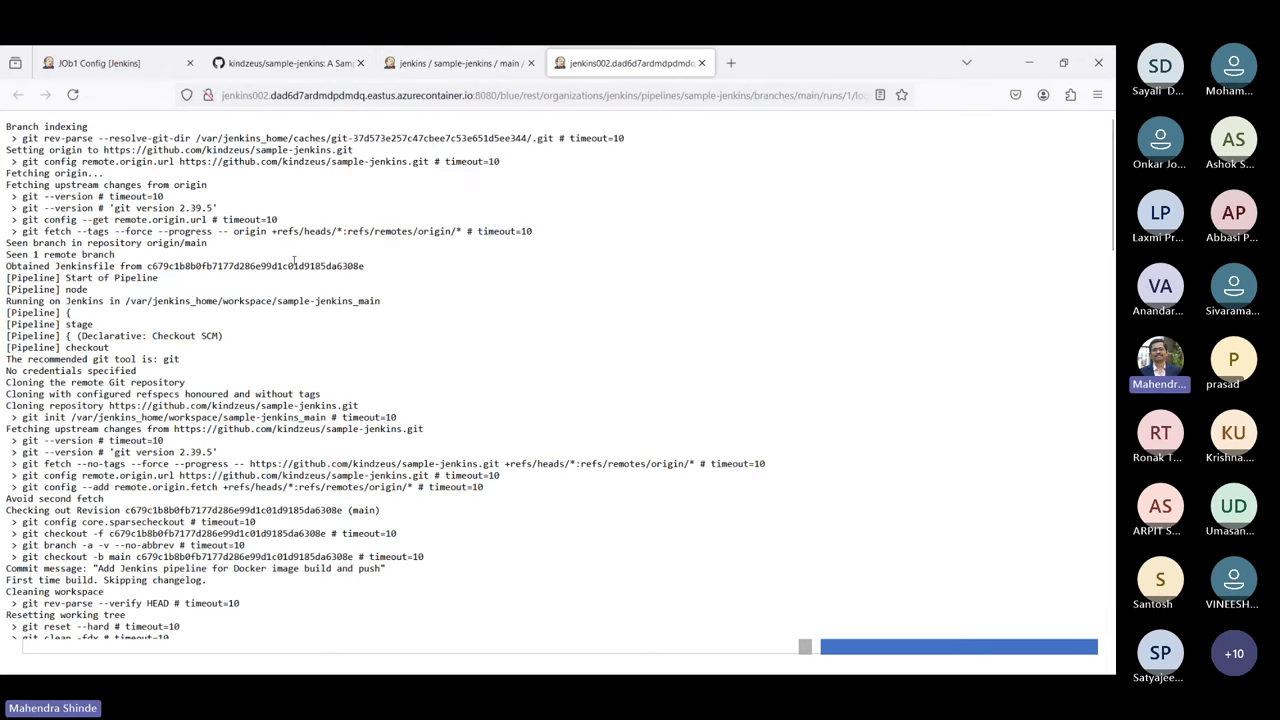
scroll(294, 262, up, 4)
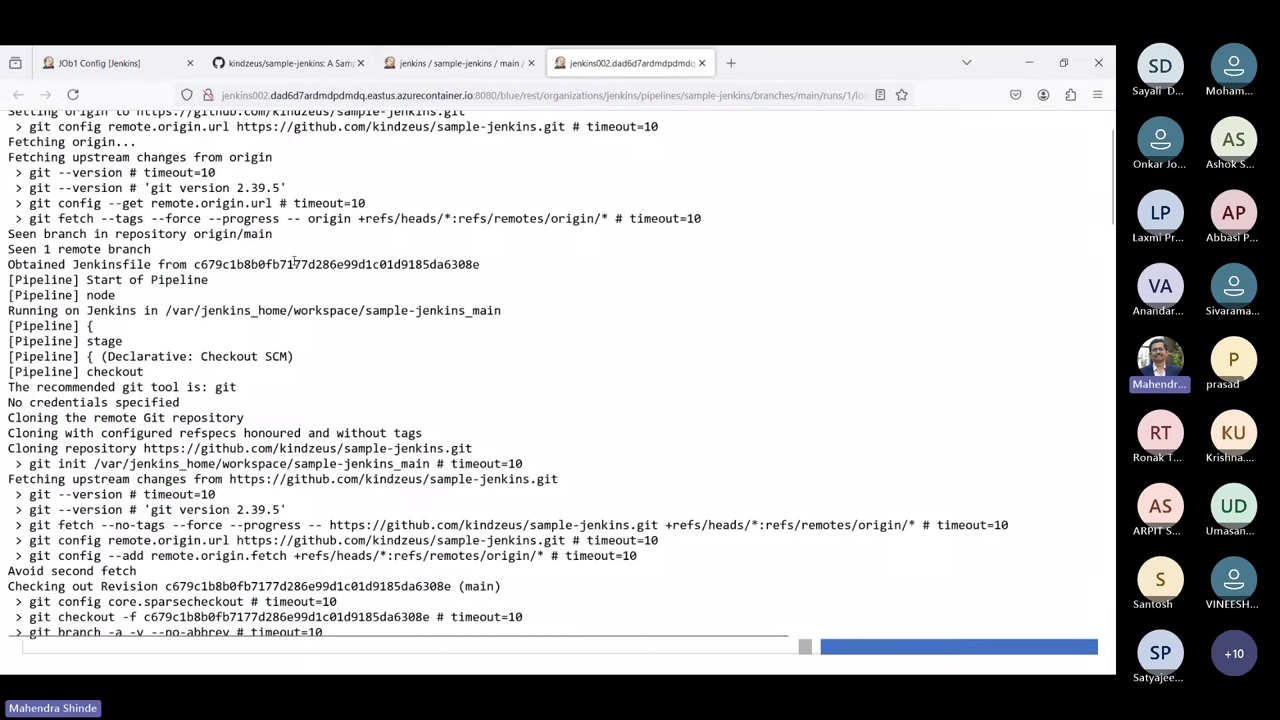
scroll(294, 262, down, 1)
scroll(294, 262, down, 4)
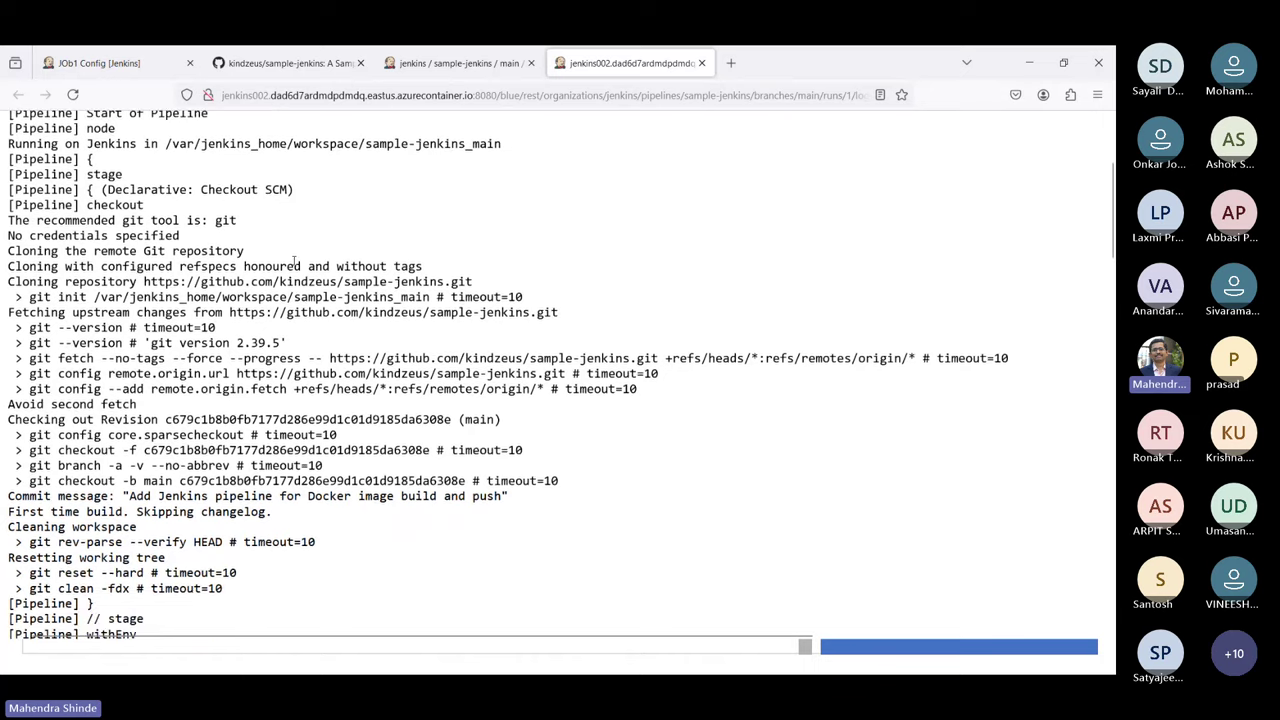
scroll(294, 262, down, 3)
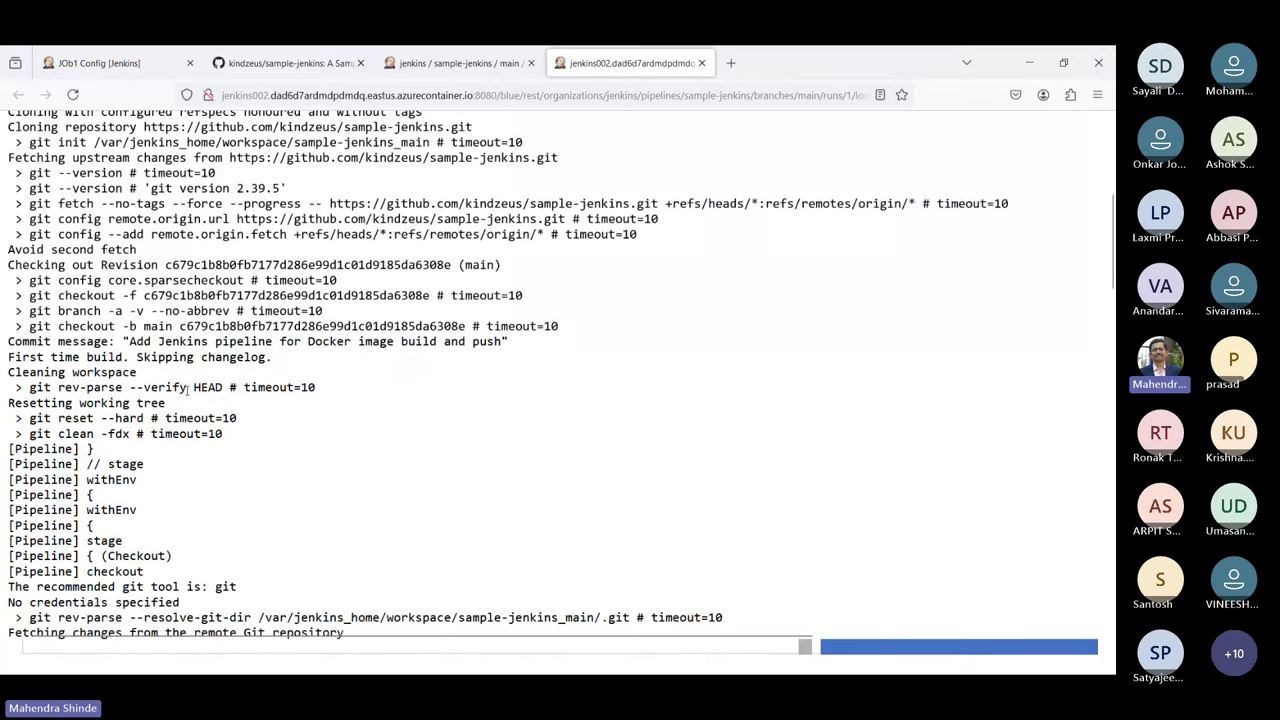
scroll(189, 392, down, 5)
scroll(187, 395, down, 5)
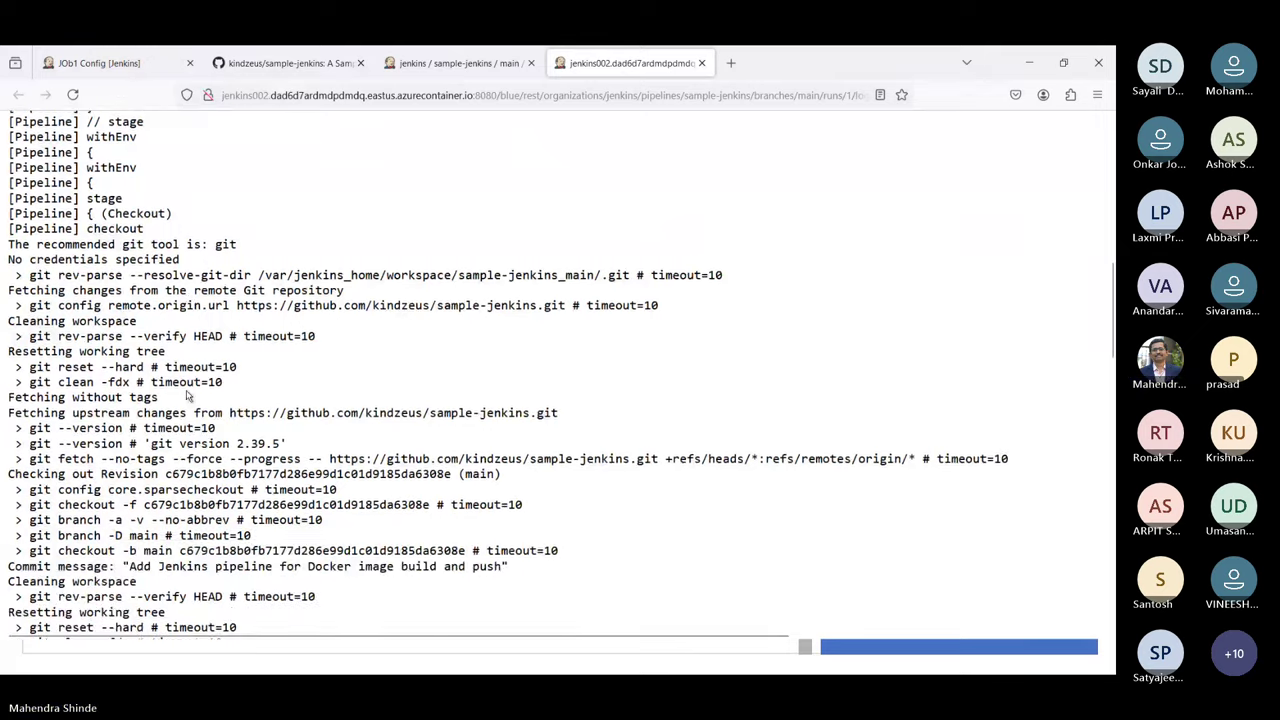
scroll(187, 392, down, 5)
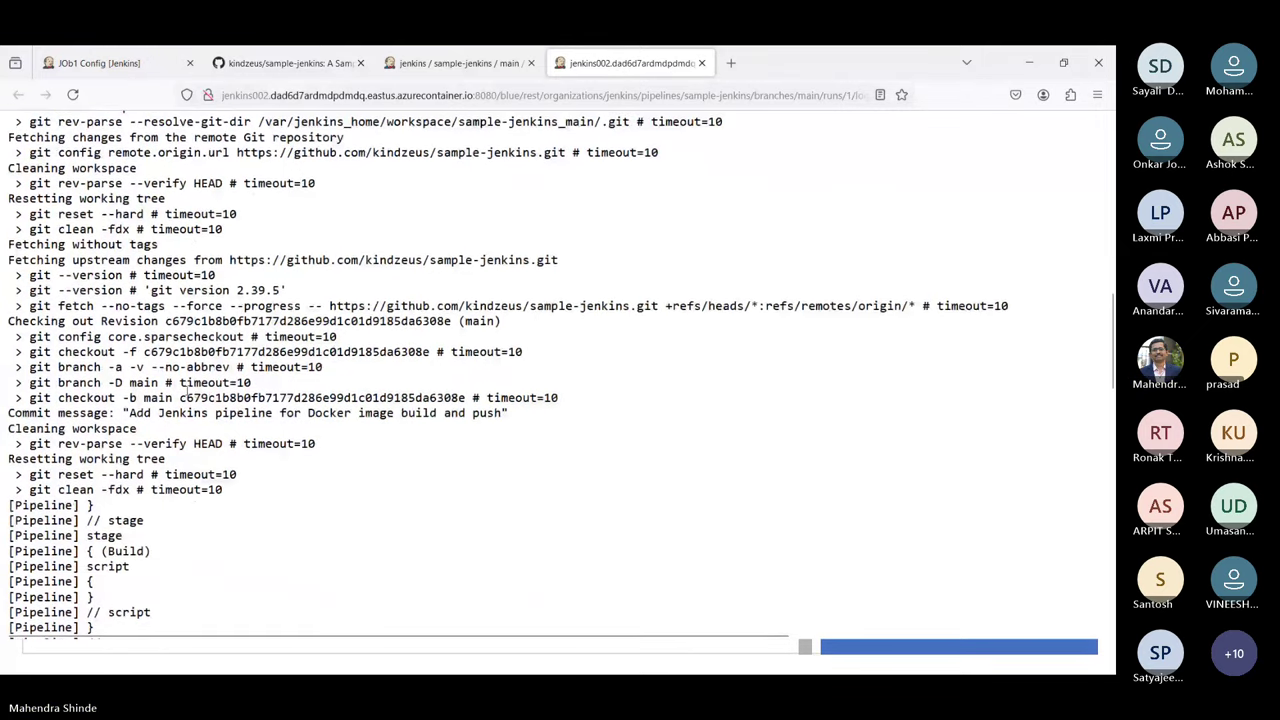
scroll(187, 392, down, 6)
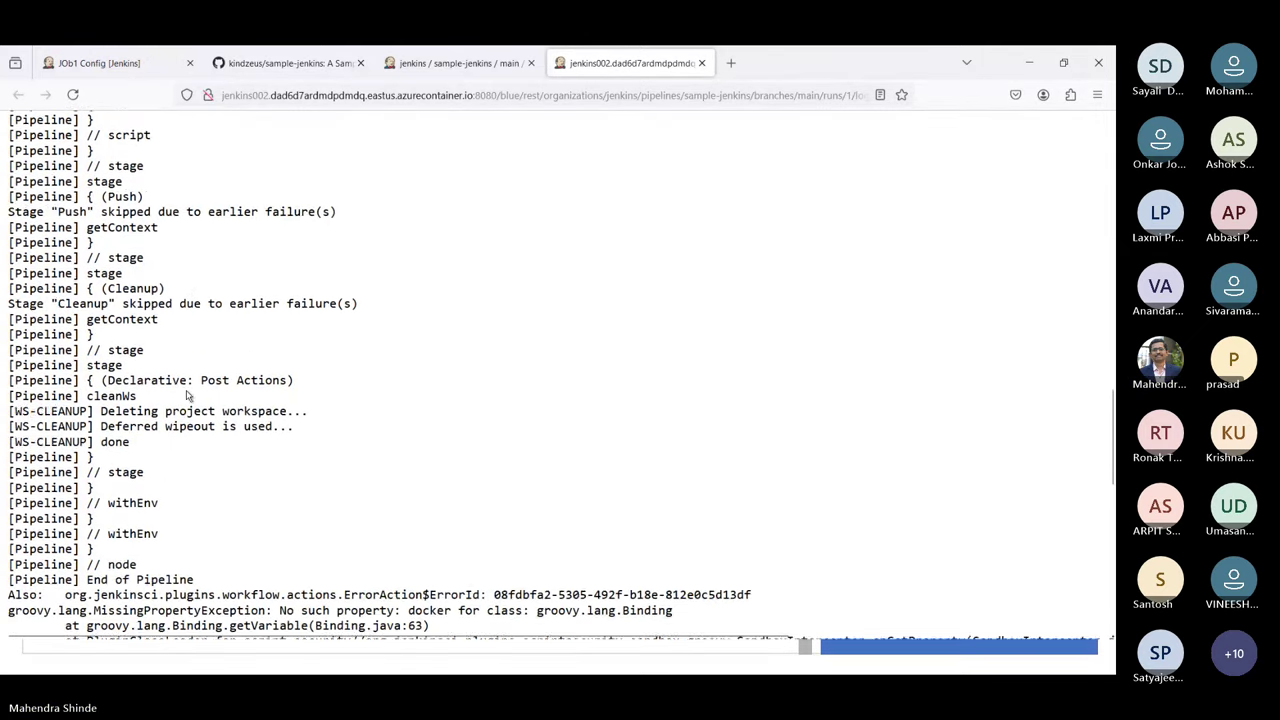
scroll(210, 255, down, 5)
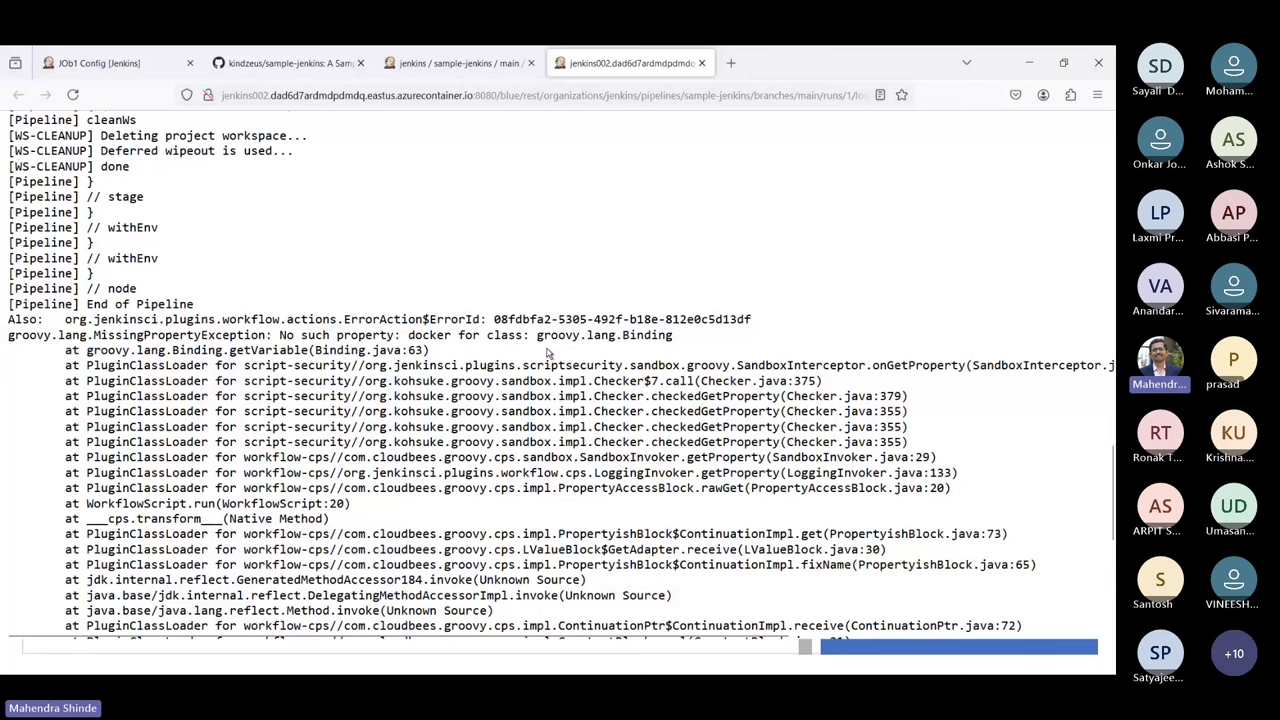
scroll(547, 351, down, 9)
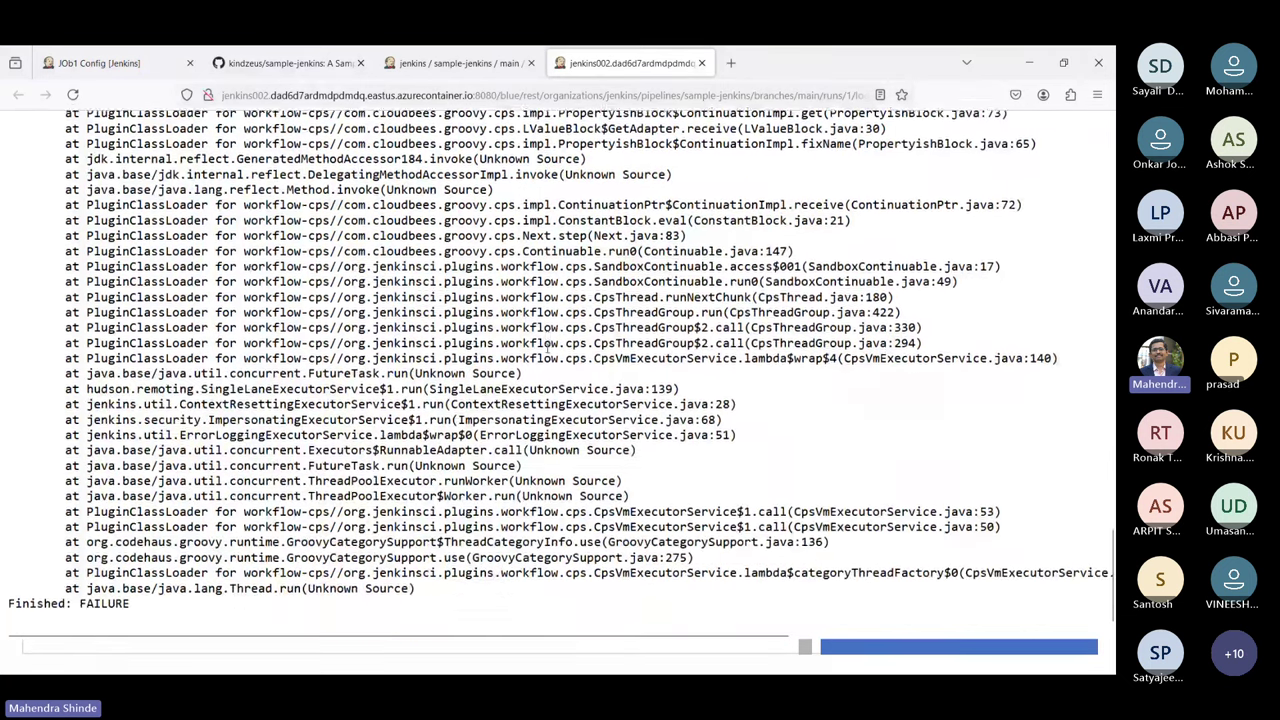
scroll(546, 349, up, 9)
scroll(545, 345, up, 15)
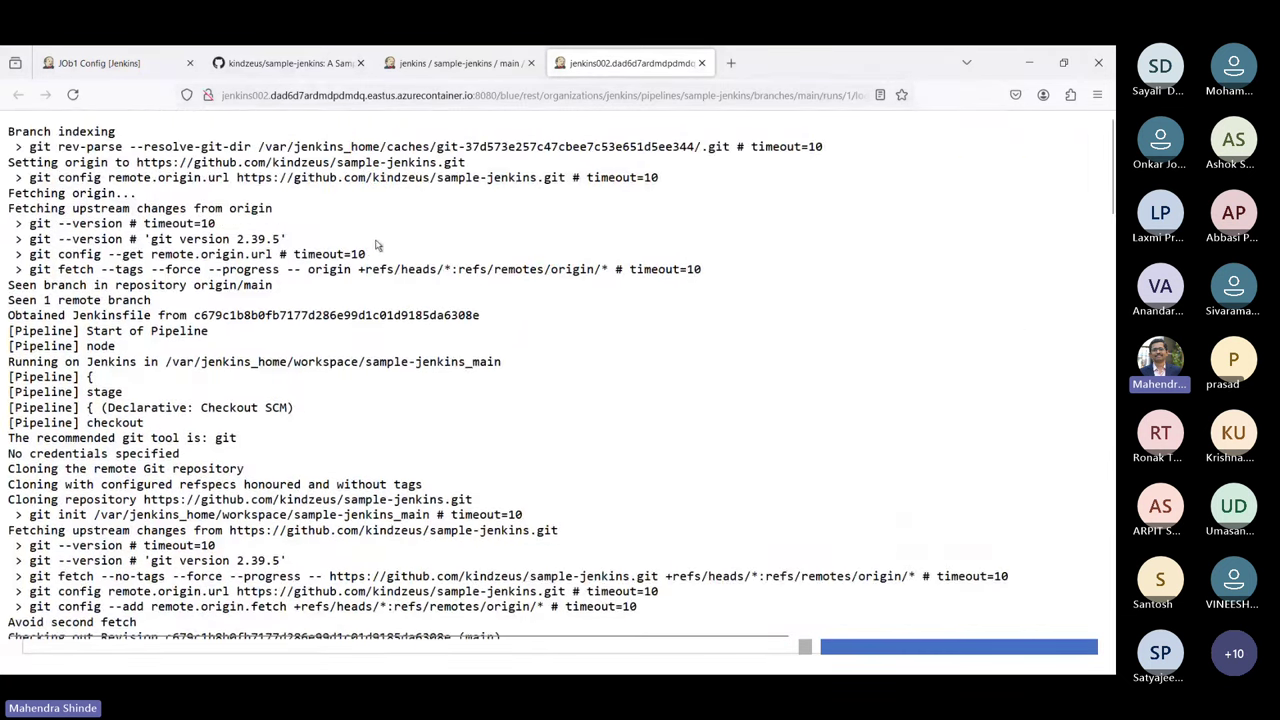
key(ctrl+w)
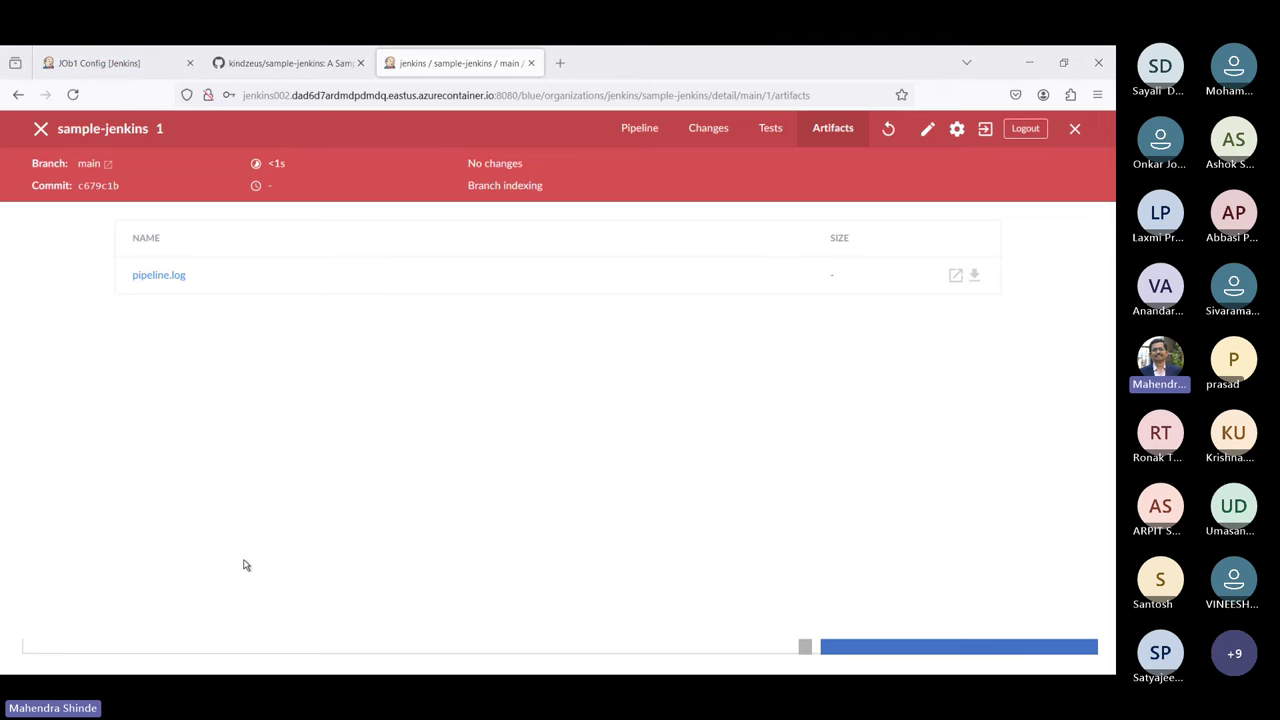
Step: Ask Copilot Chat 'How to configure docker build in Jenkins' and select its Configure System step
key(alt+Tab)
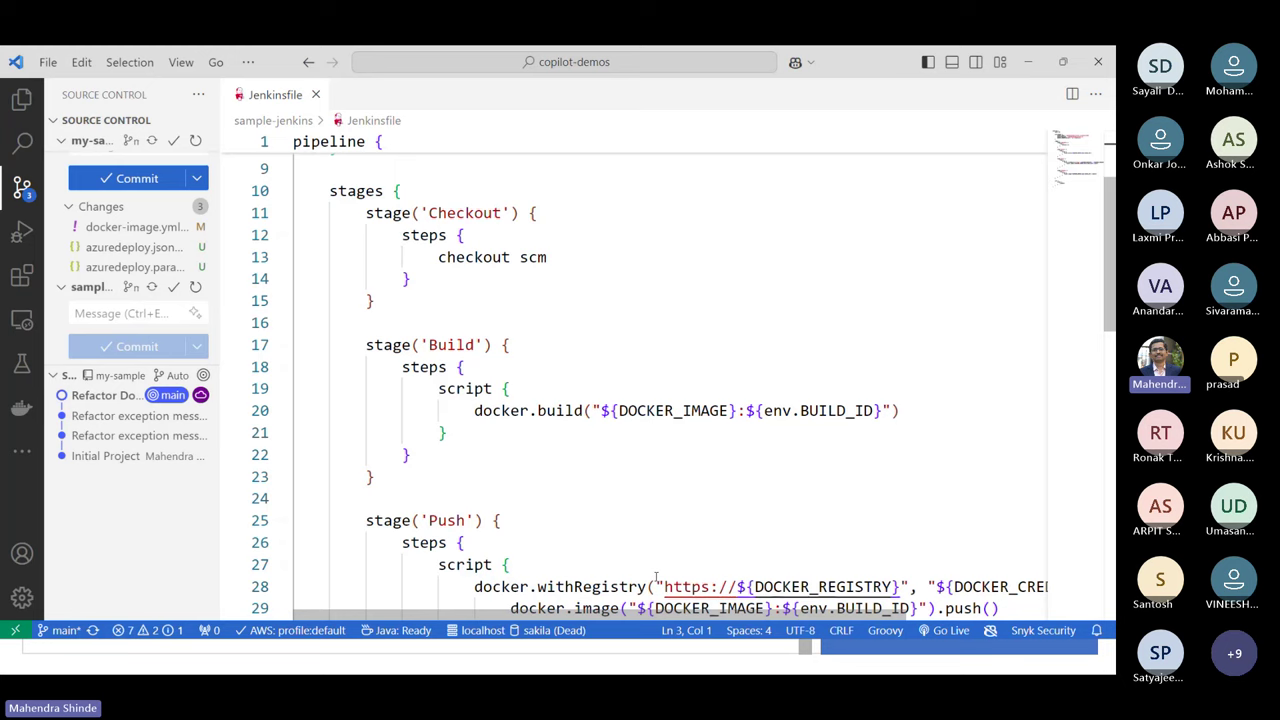
click(976, 63)
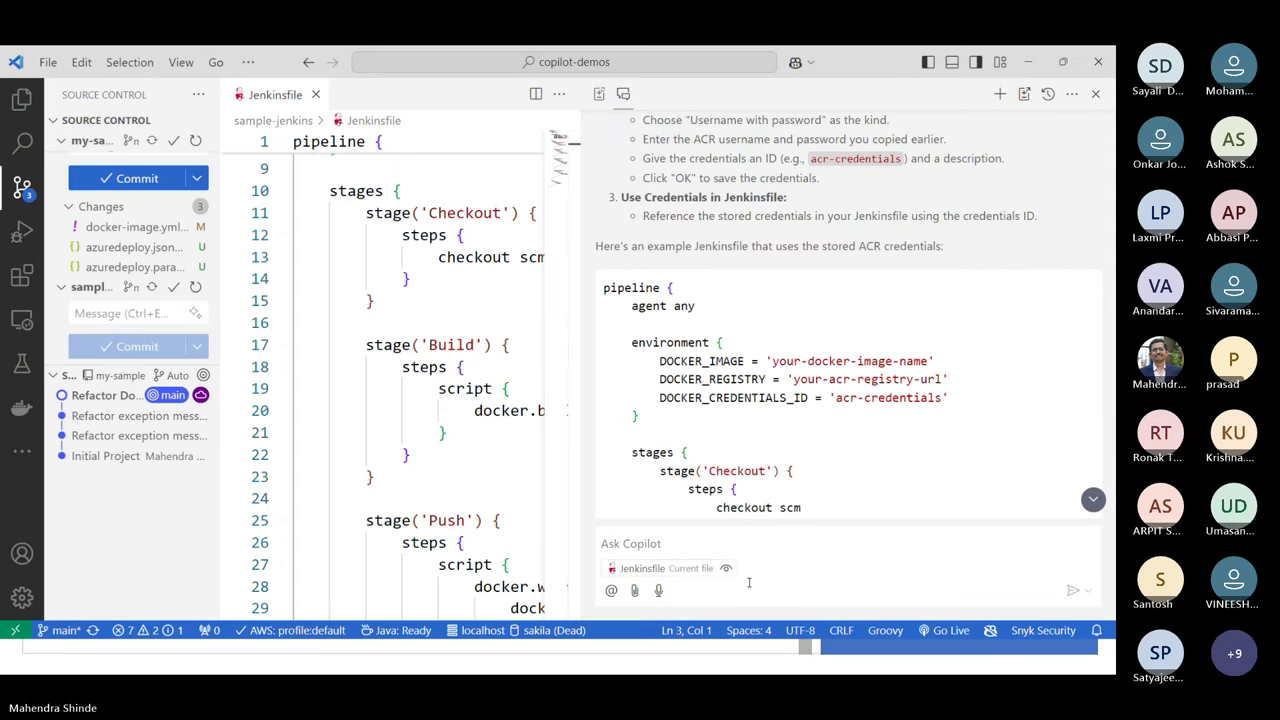
click(769, 545)
text(H)
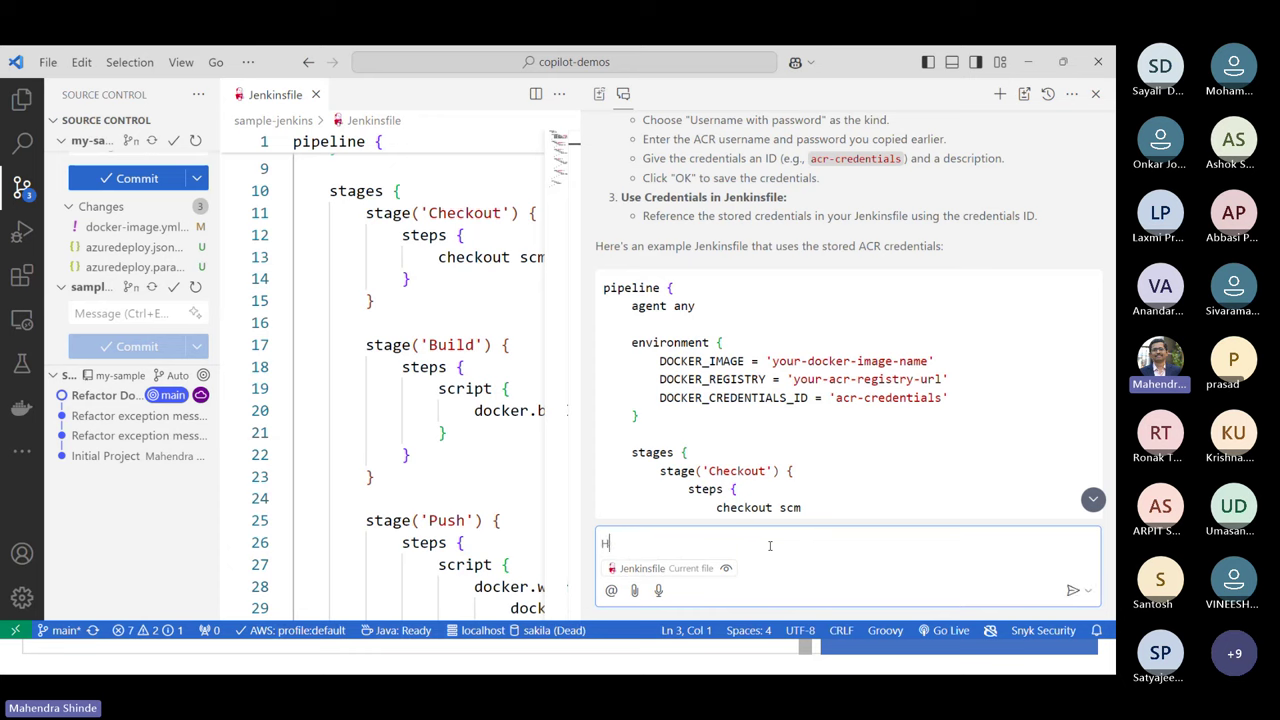
text(Ow to configure docker buil)
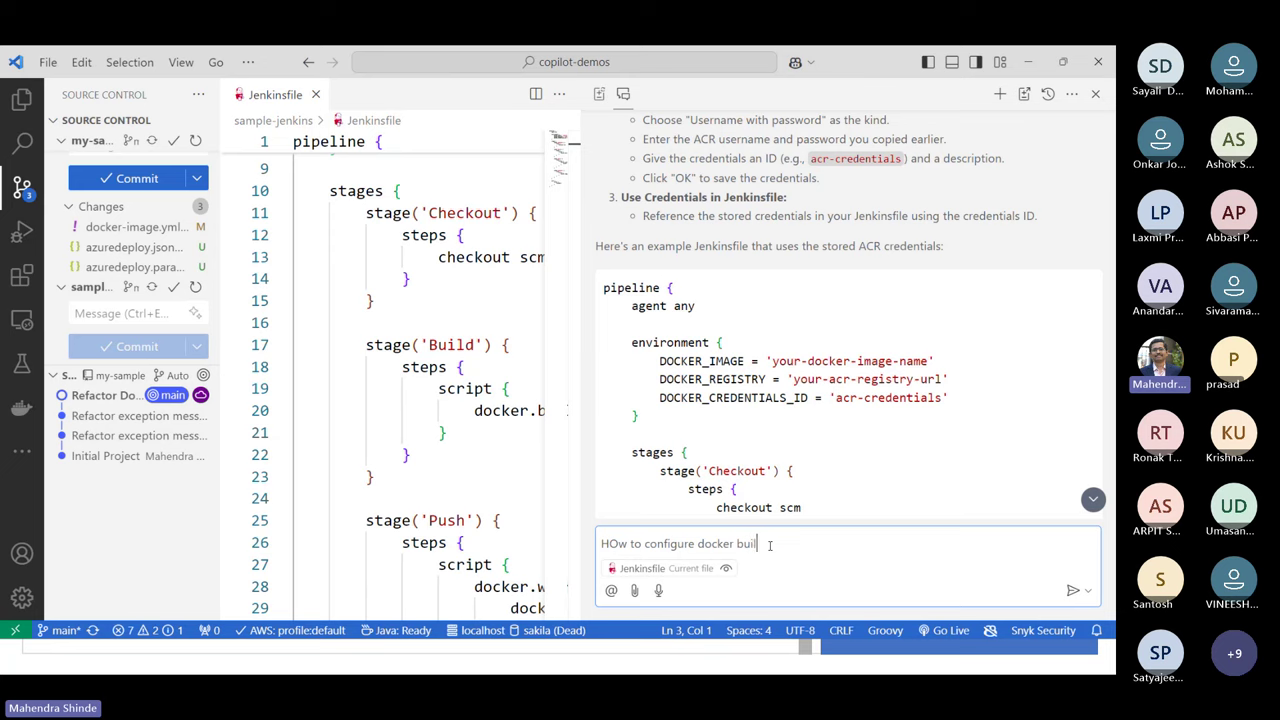
text(d in Jenkins)
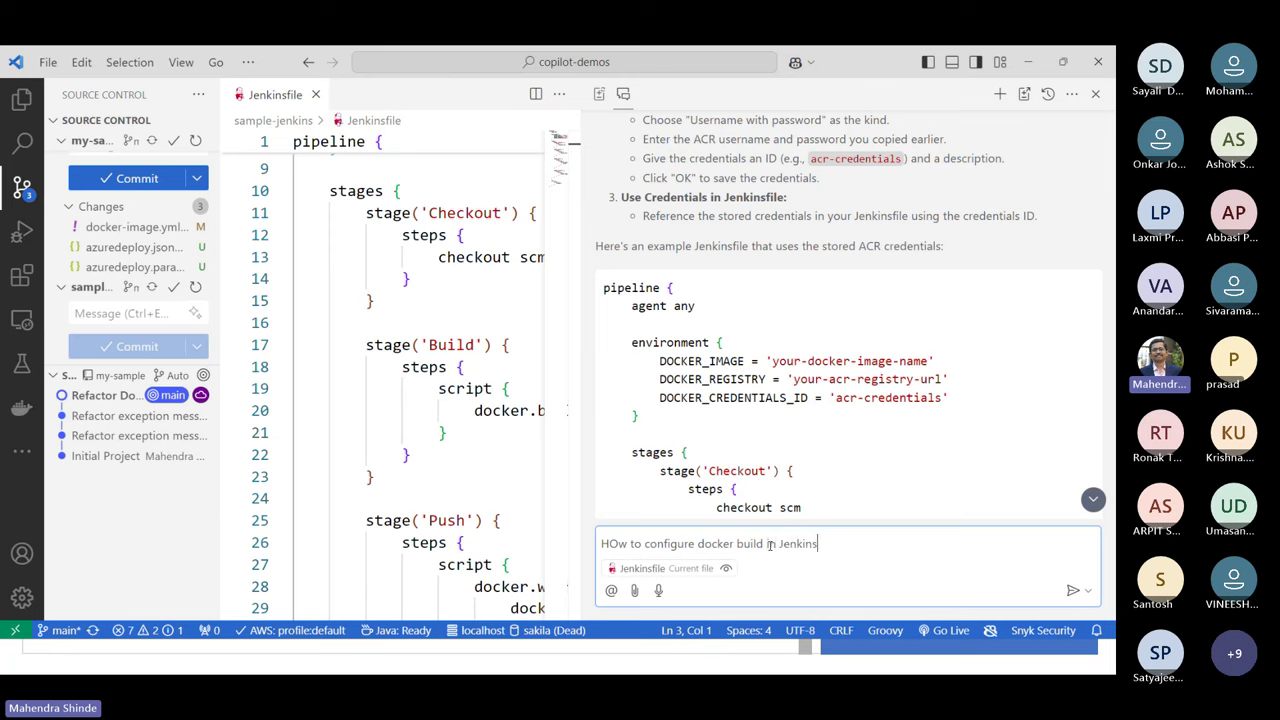
key(Return)
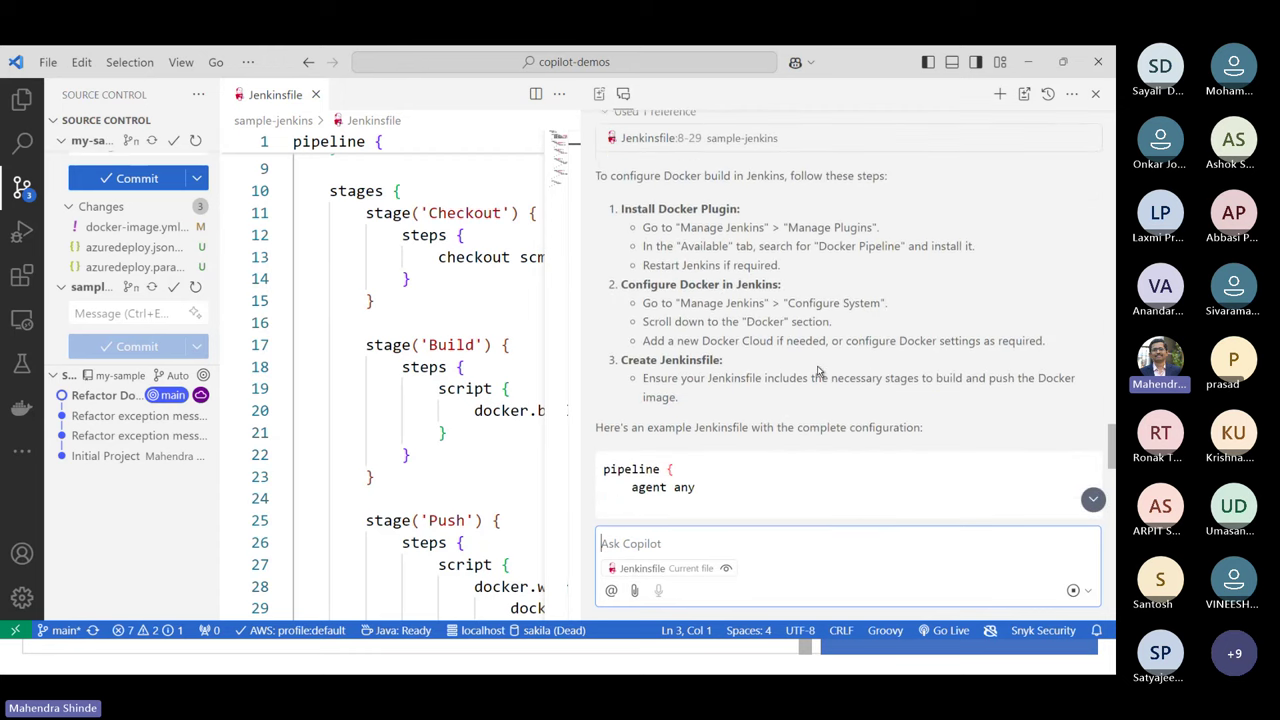
scroll(757, 230, down, 1)
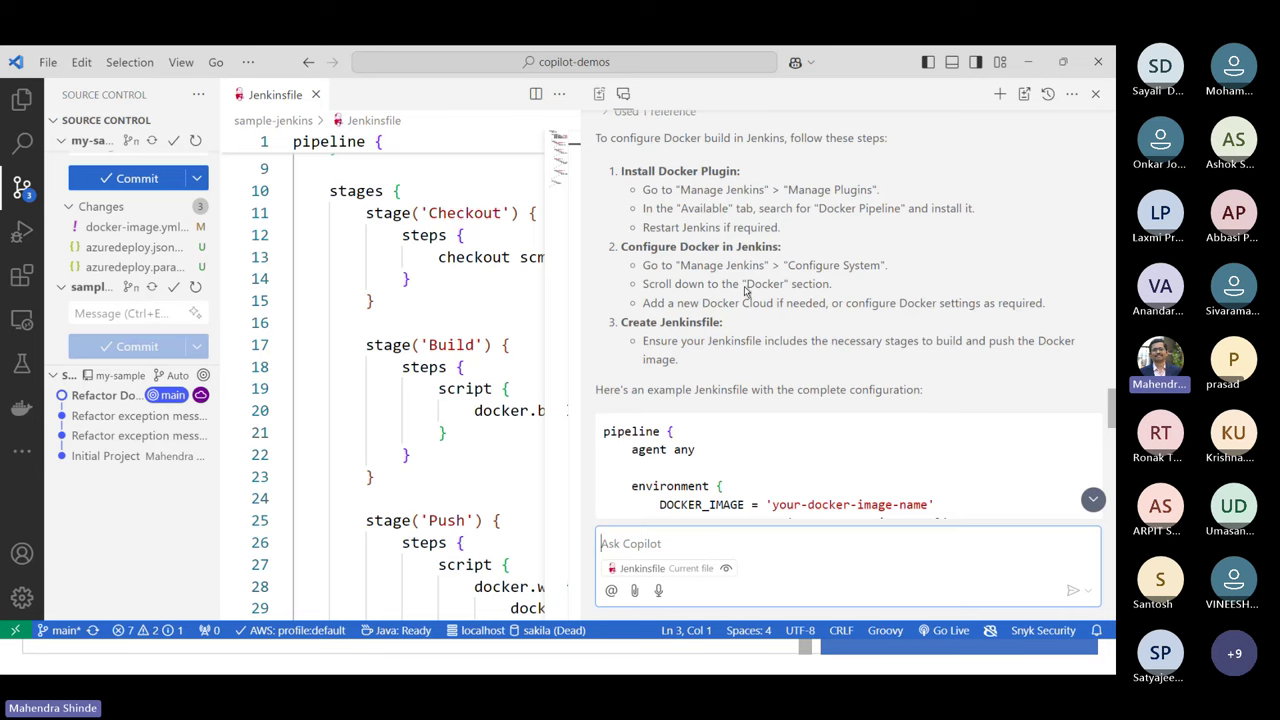
triple_click(713, 273)
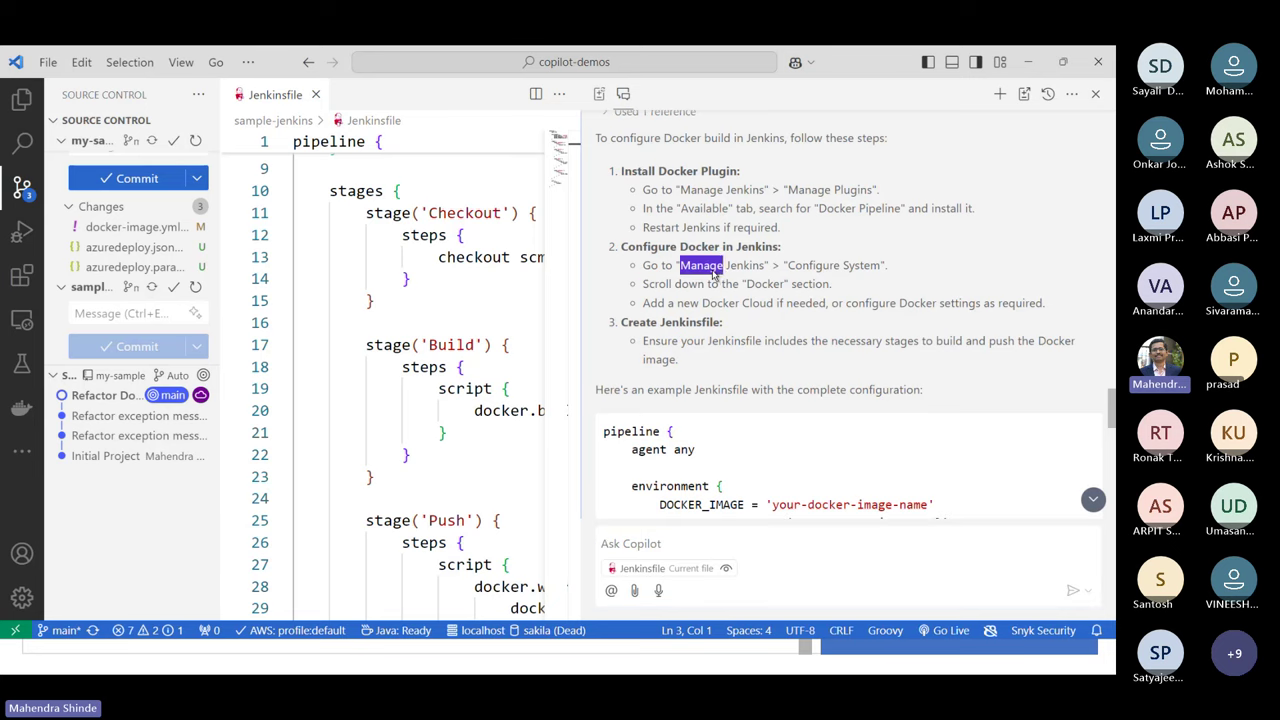
key(alt+Tab)
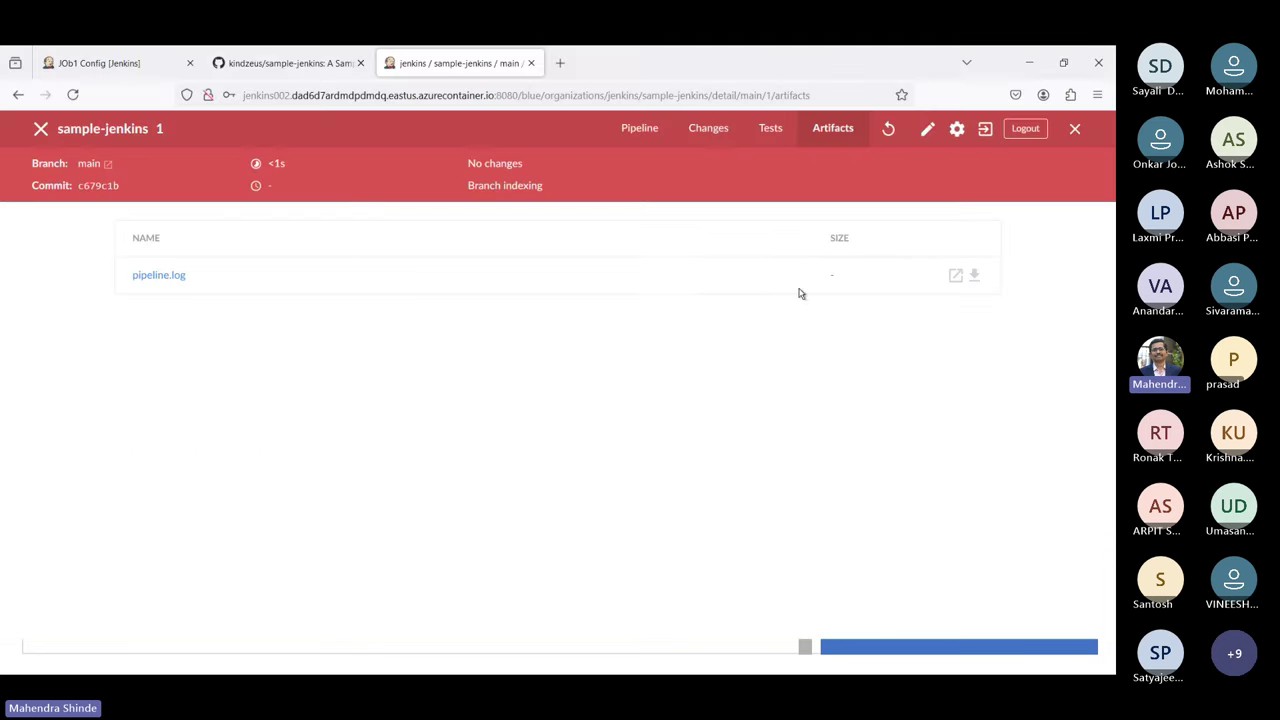
Step: Leave the run view and open Manage Jenkins > System, cross-checking Copilot's instructions
click(18, 94)
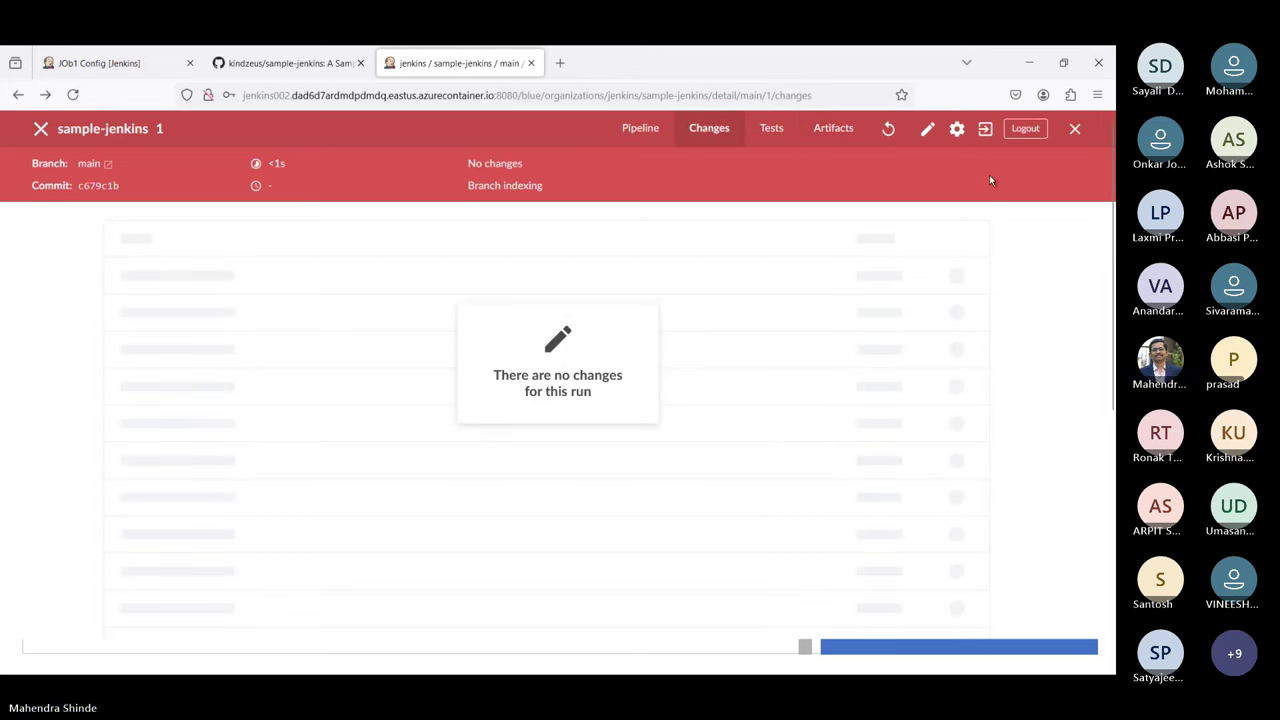
click(1075, 131)
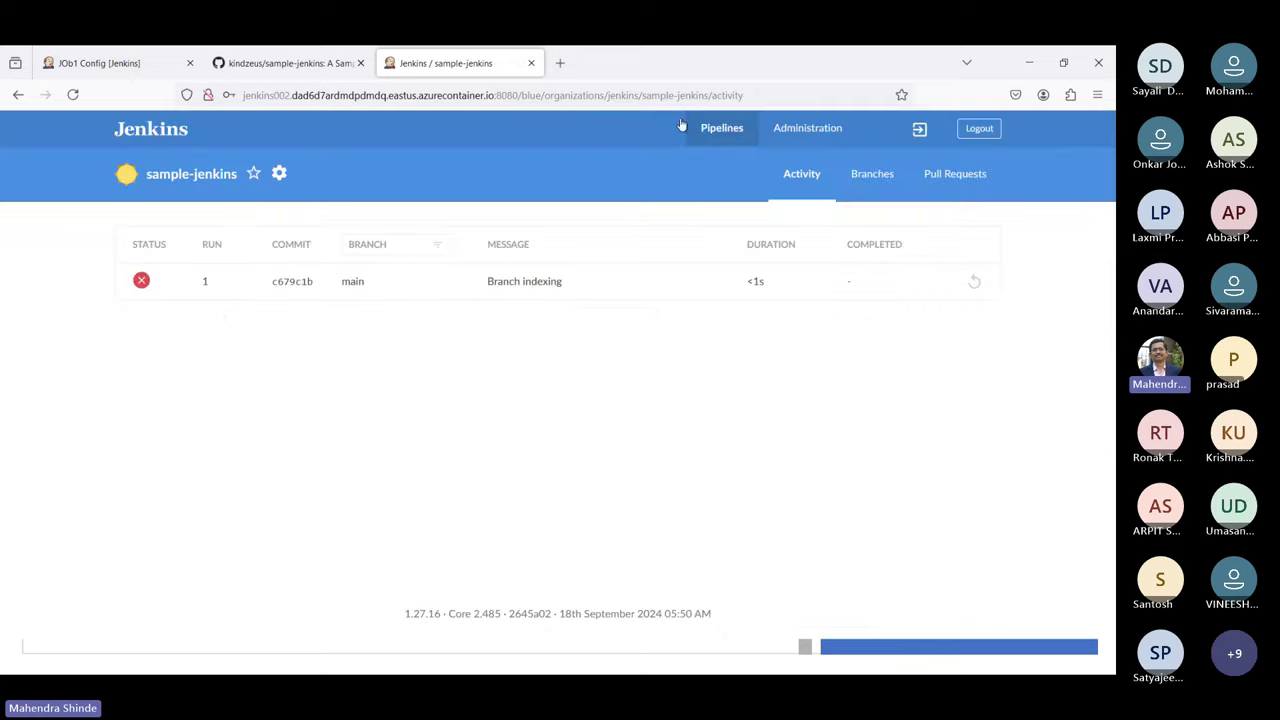
click(163, 132)
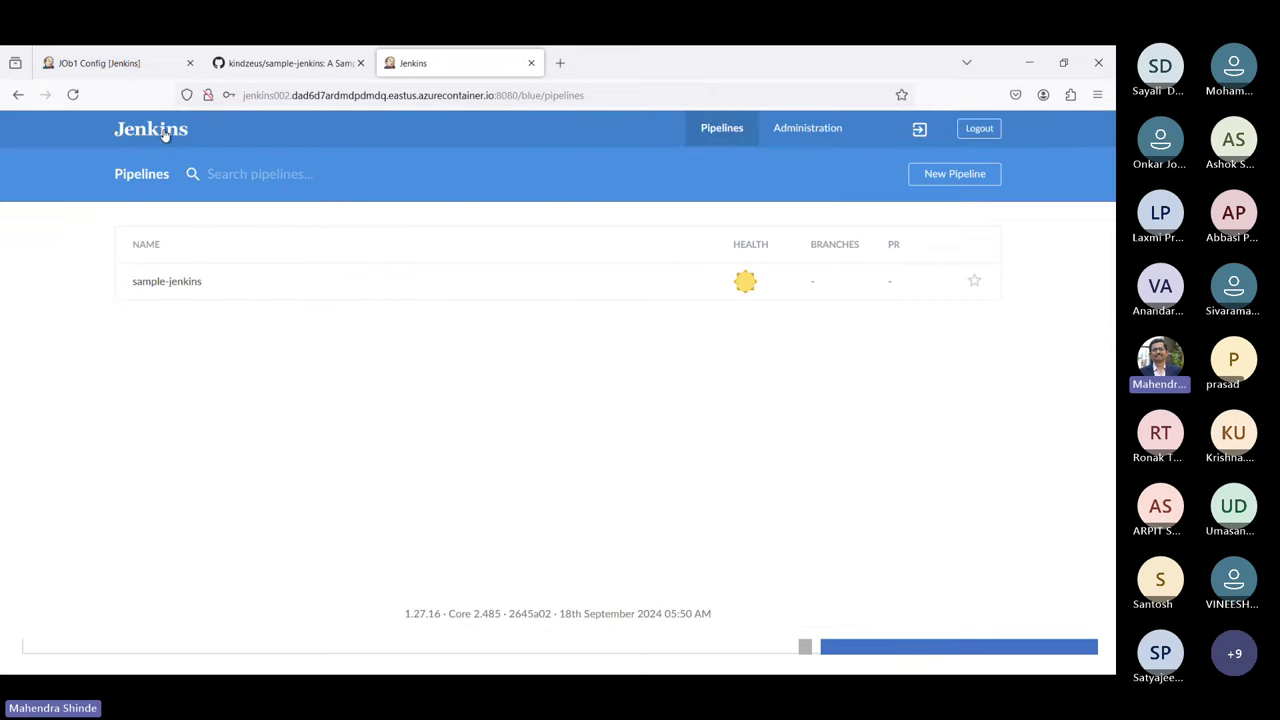
click(820, 133)
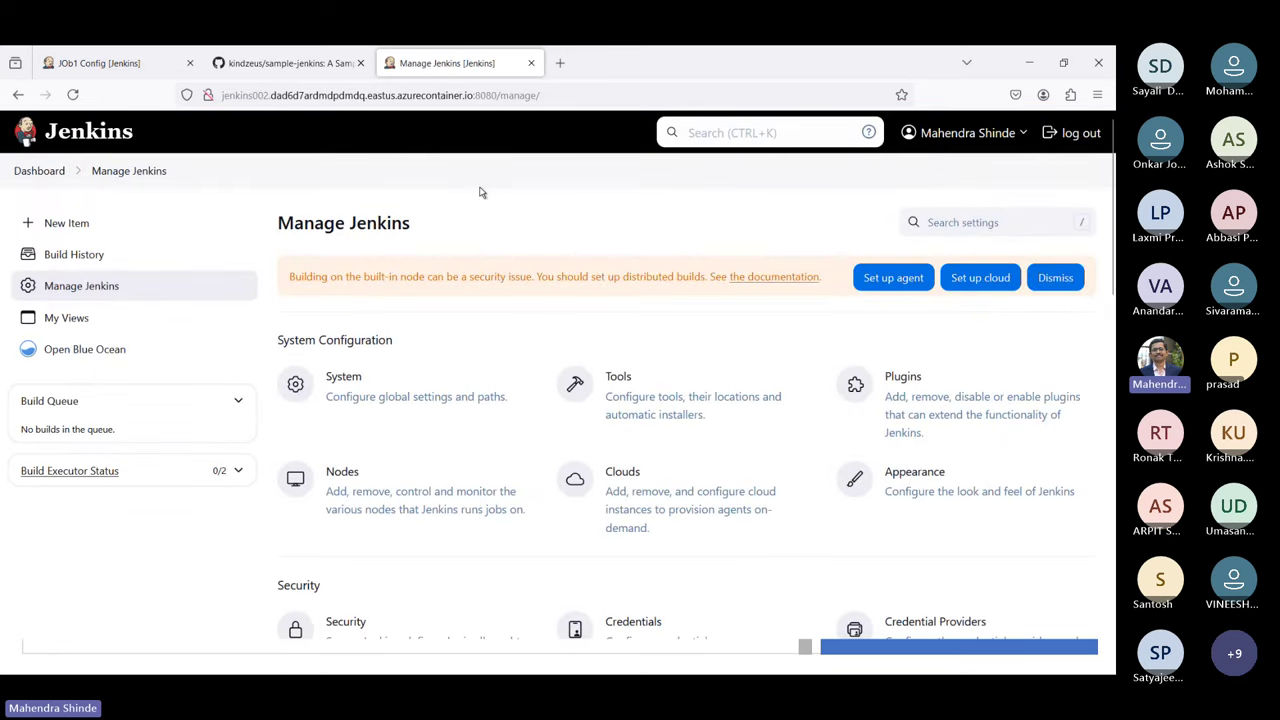
key(alt+Tab)
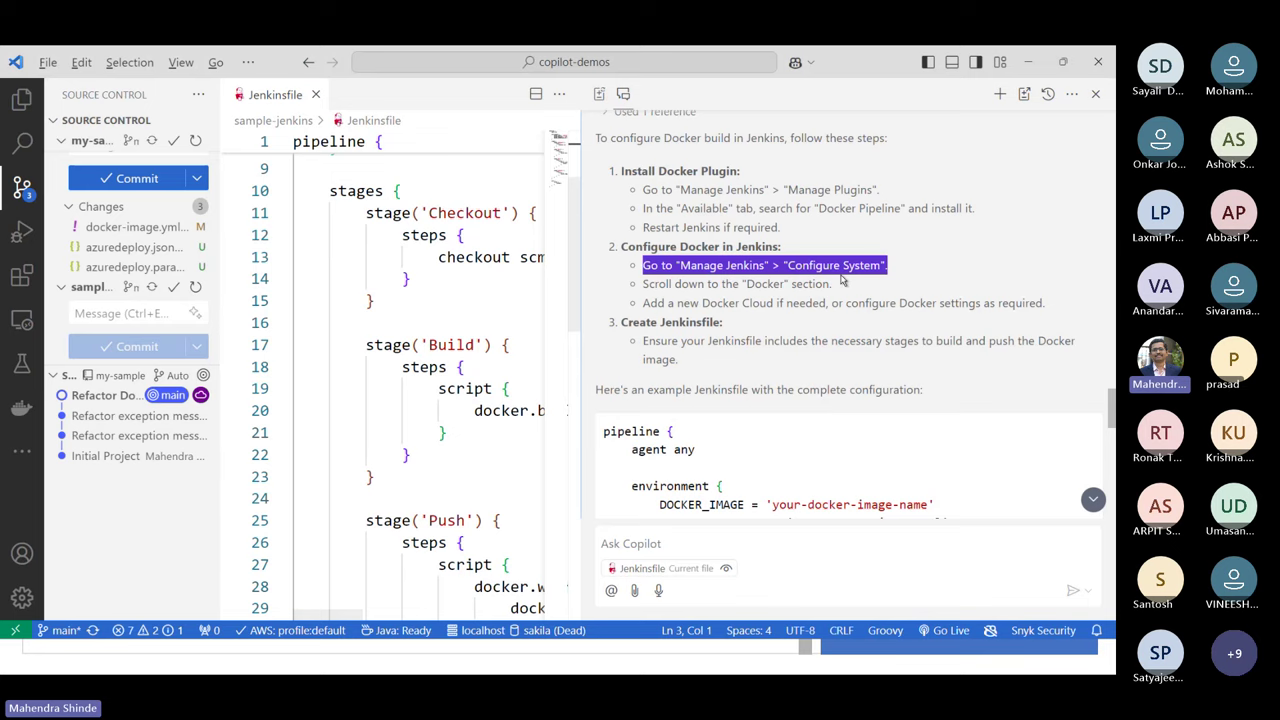
key(alt+Tab)
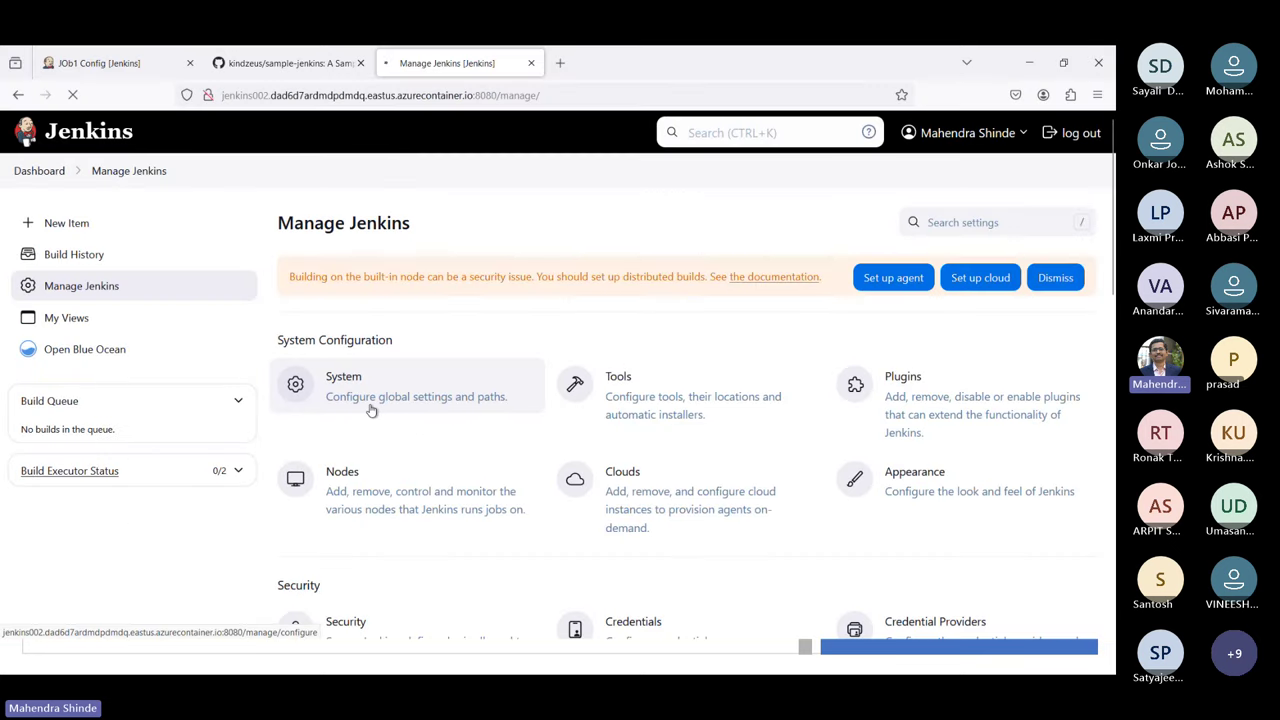
click(370, 409)
key(alt+Tab)
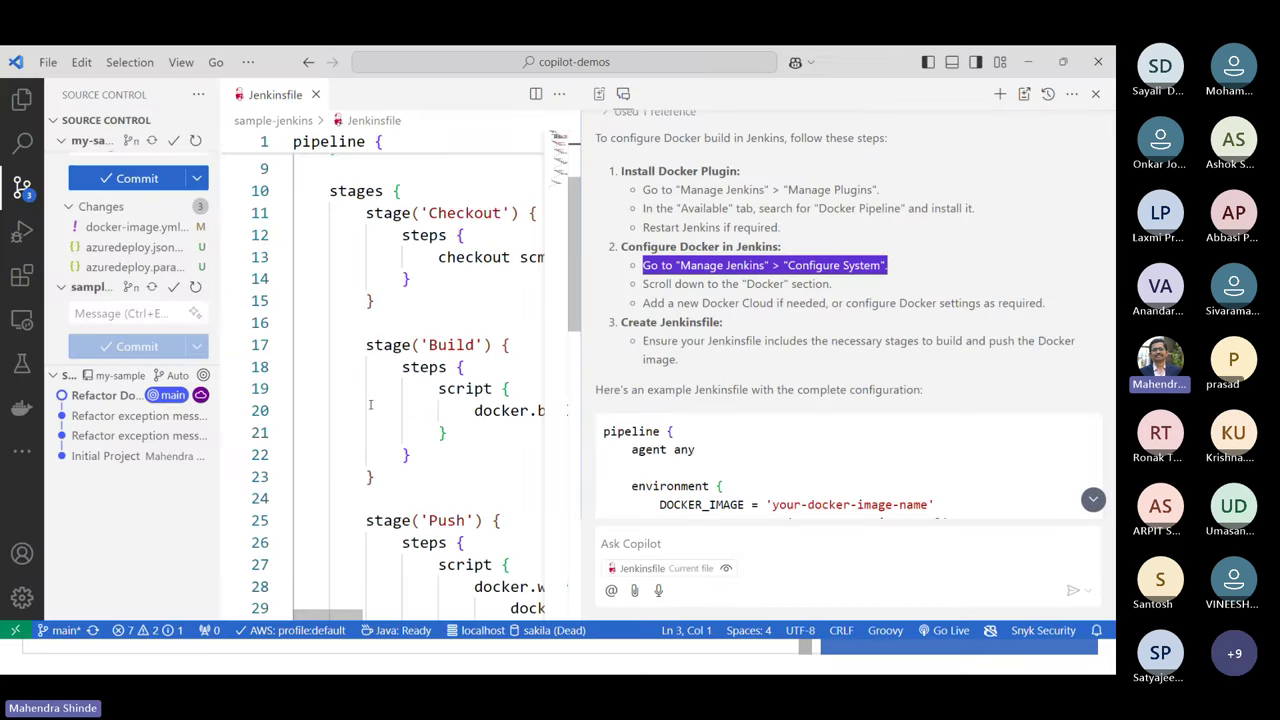
key(alt+Tab)
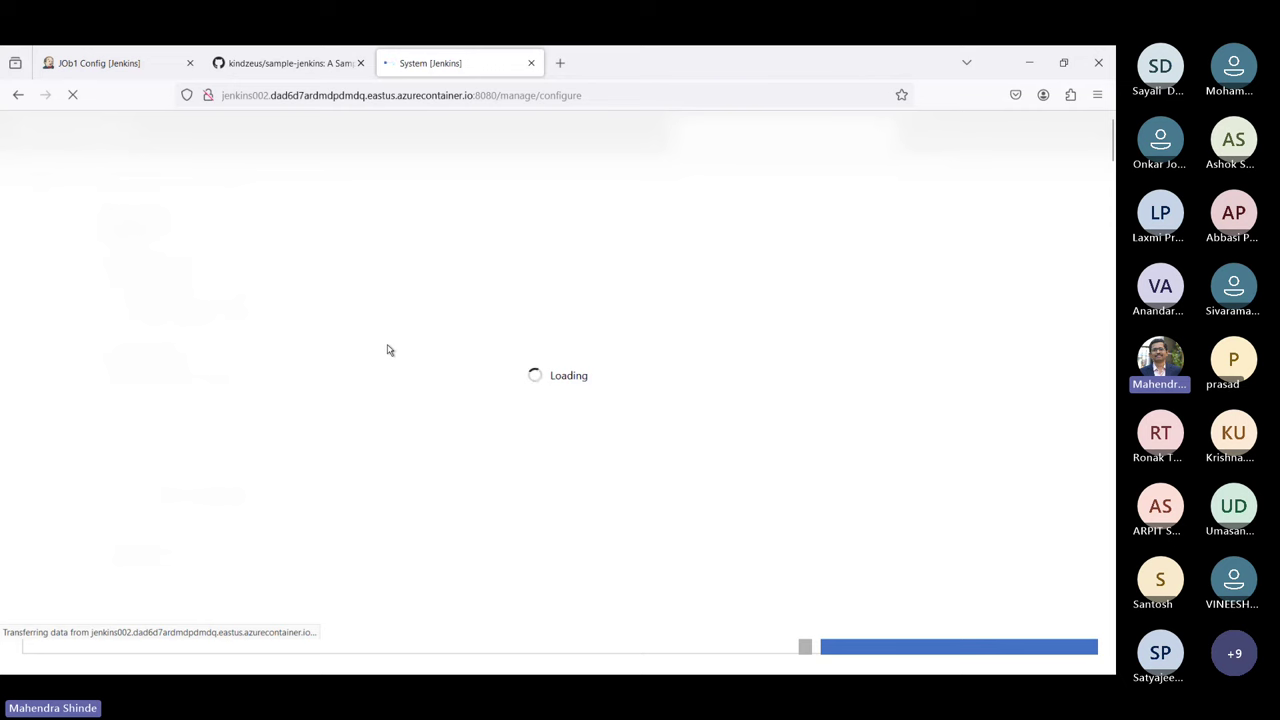
key(alt+Tab)
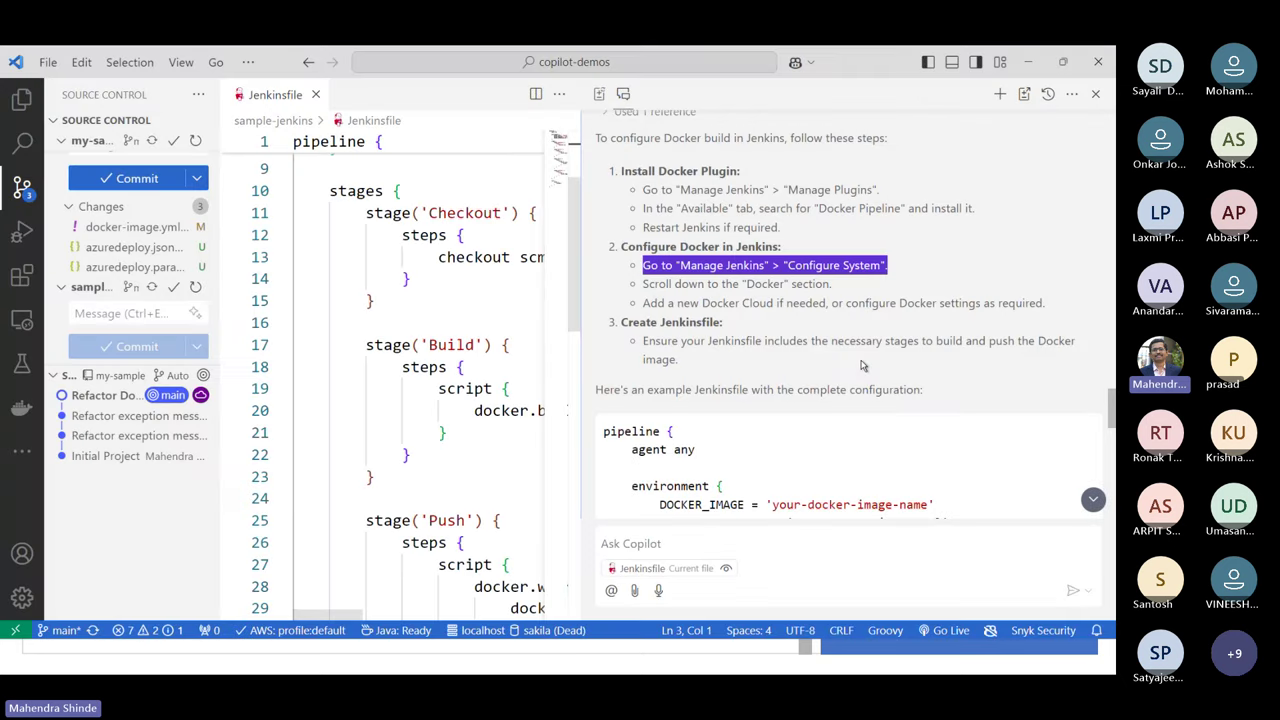
key(alt+Tab)
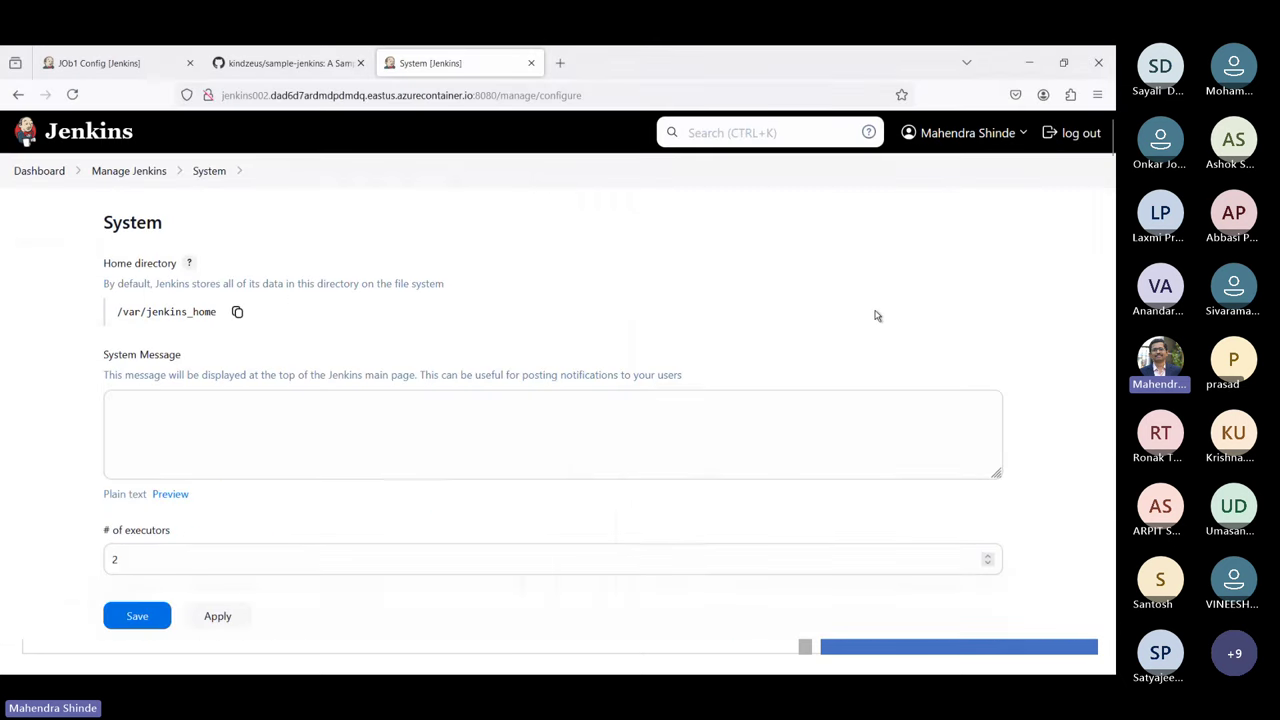
scroll(191, 406, down, 4)
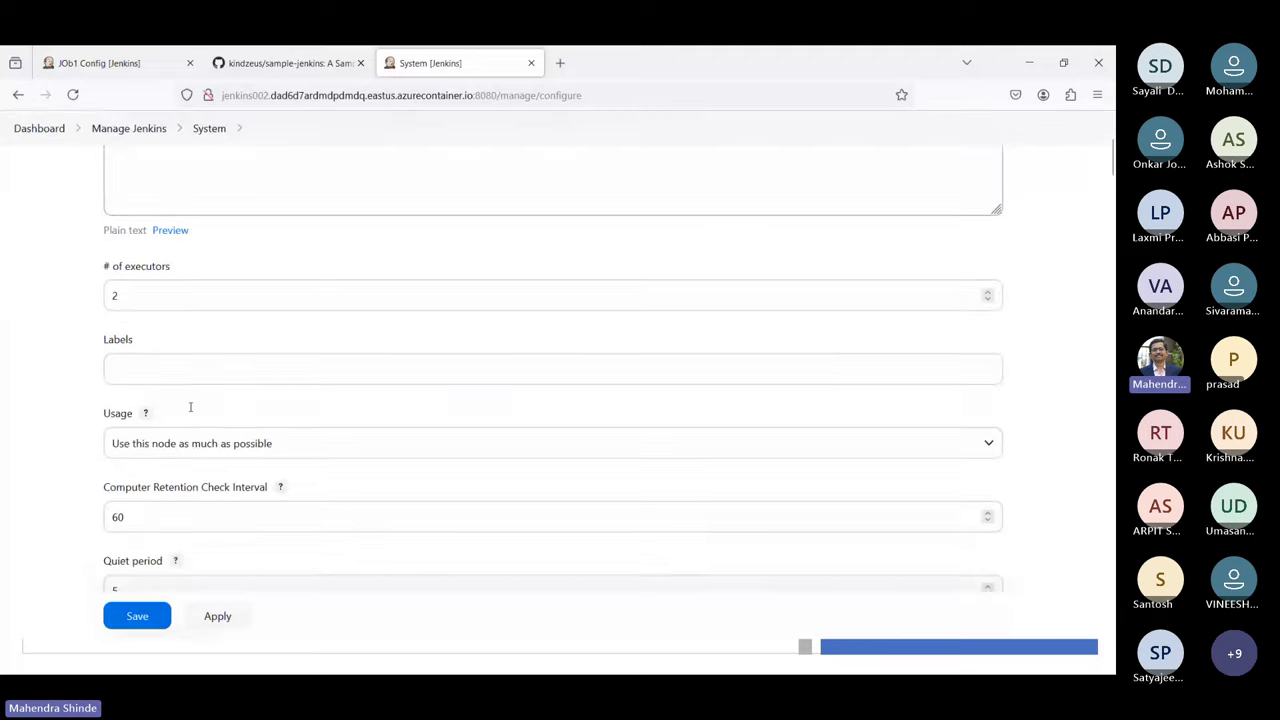
scroll(191, 411, down, 5)
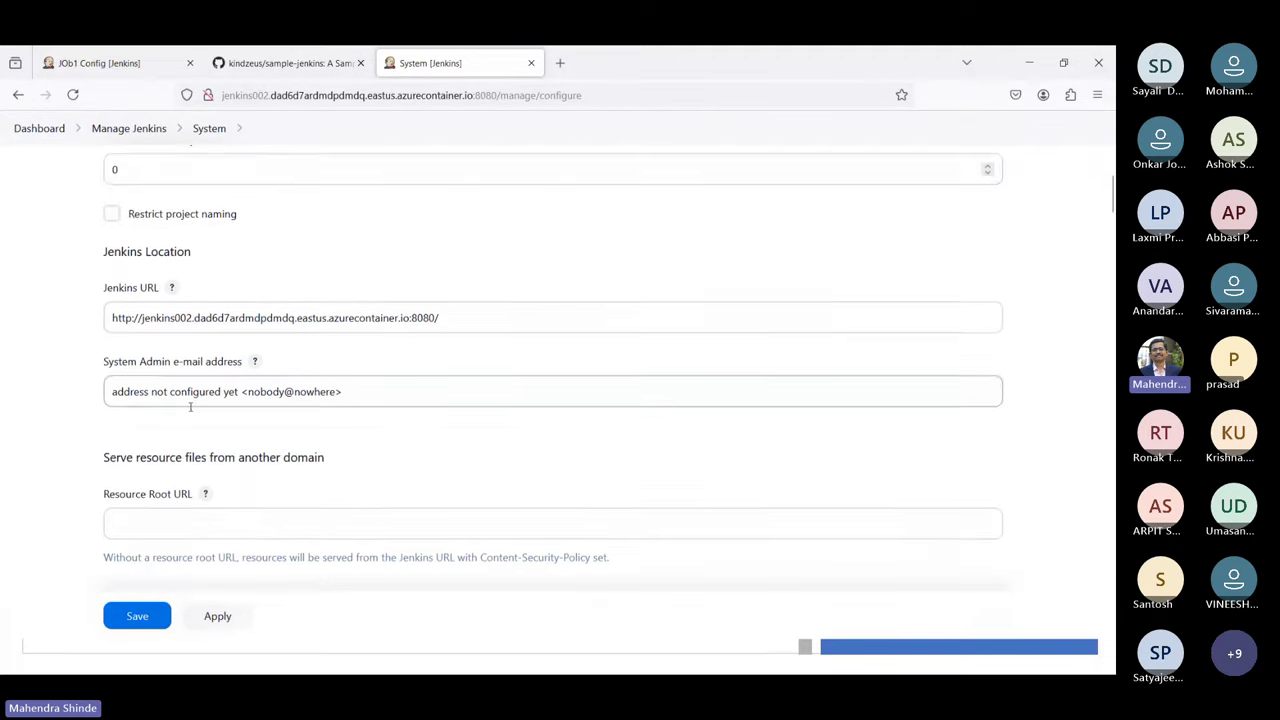
scroll(191, 411, down, 2)
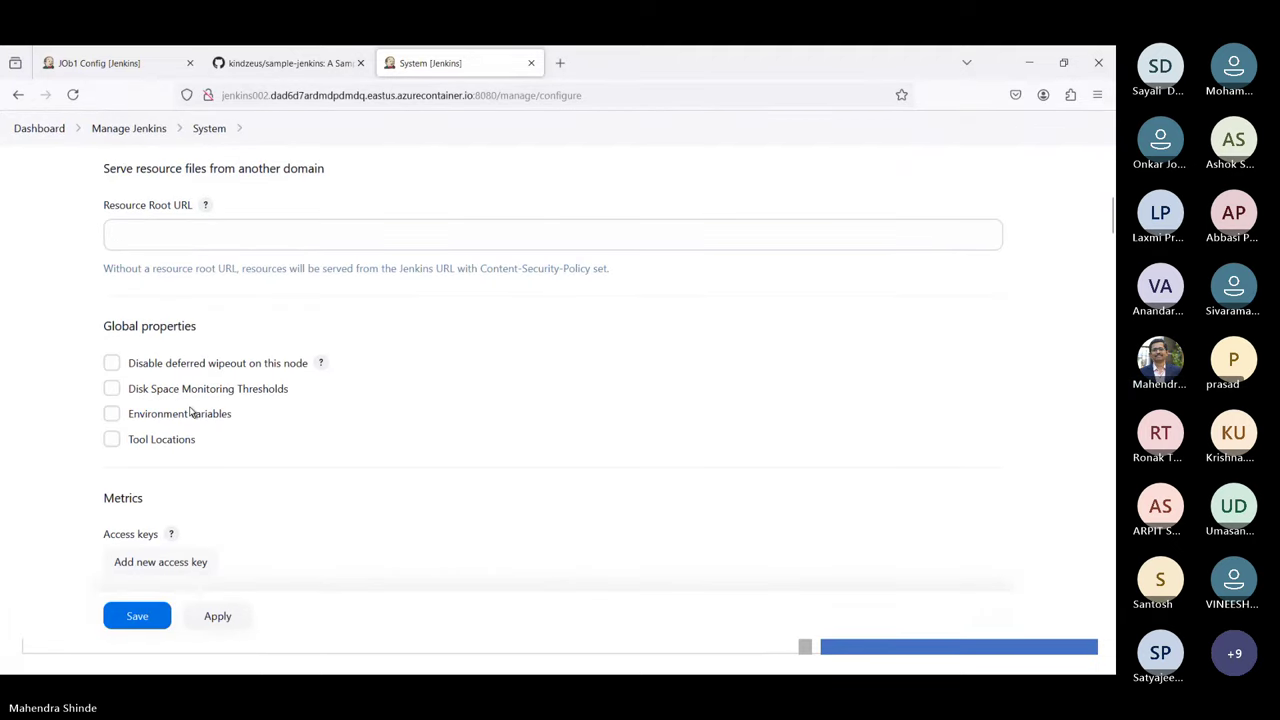
scroll(191, 411, down, 8)
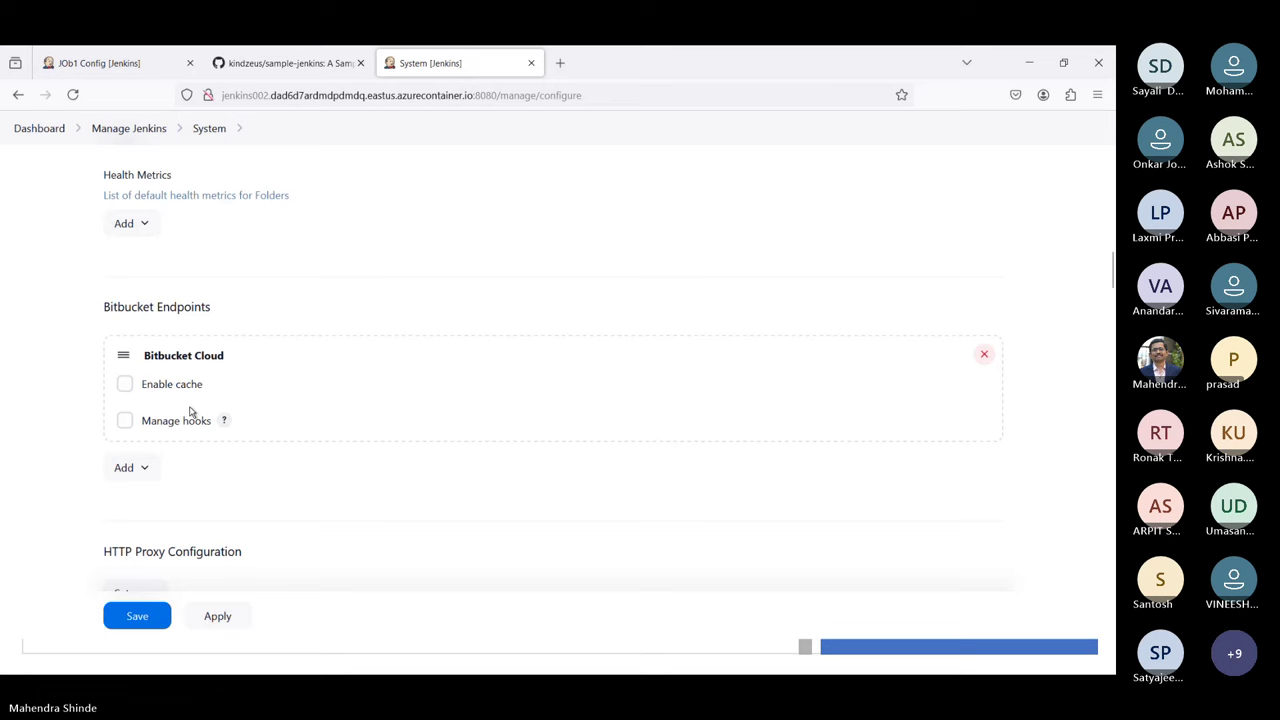
scroll(191, 411, down, 5)
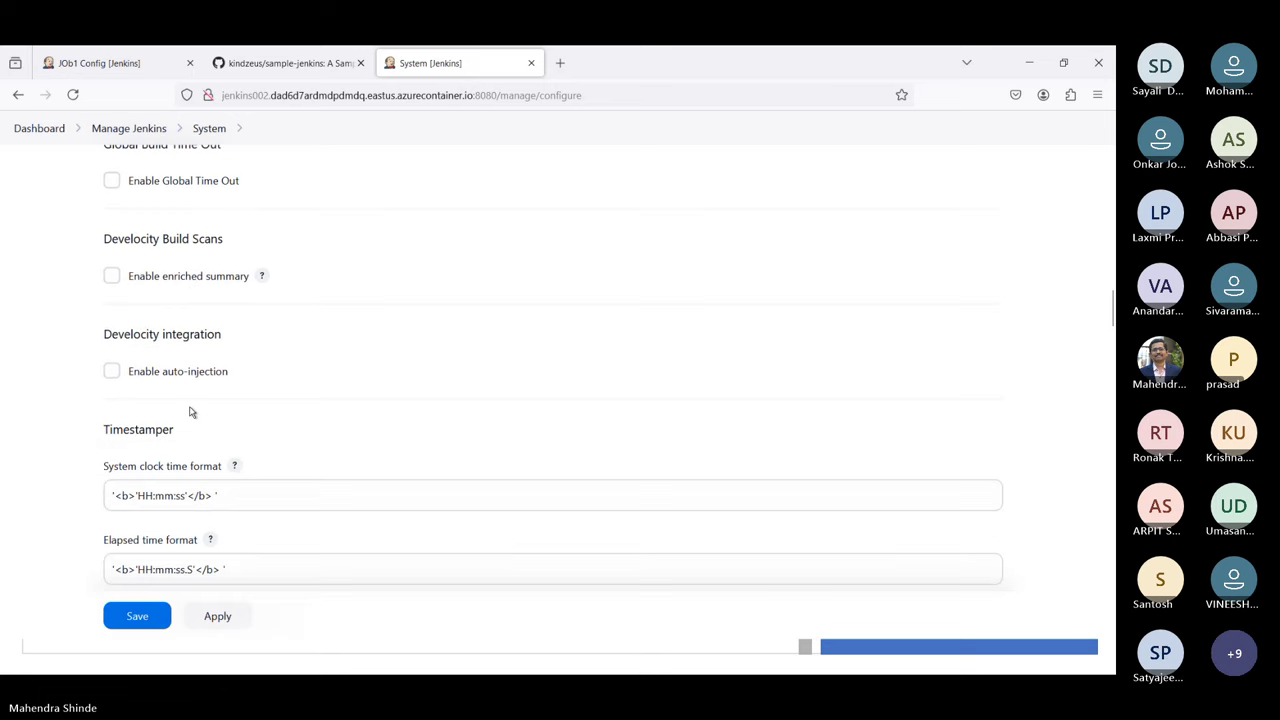
scroll(191, 411, down, 3)
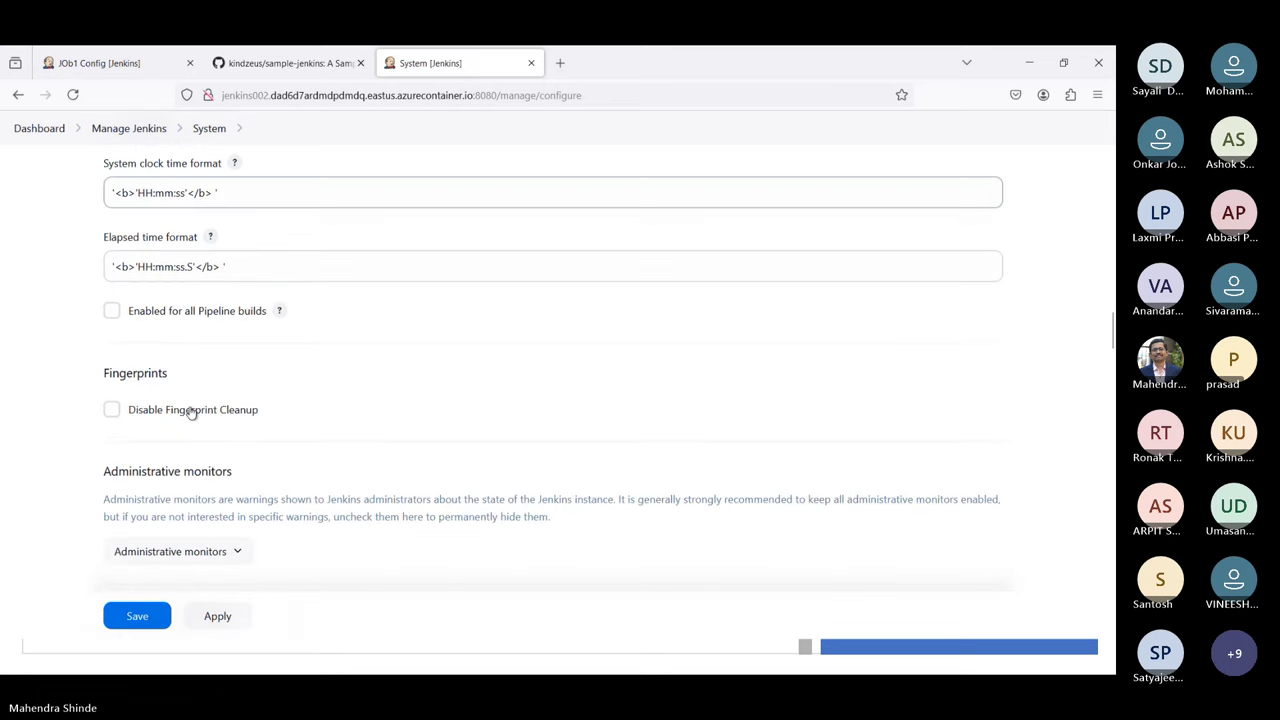
scroll(191, 411, down, 3)
scroll(191, 411, down, 4)
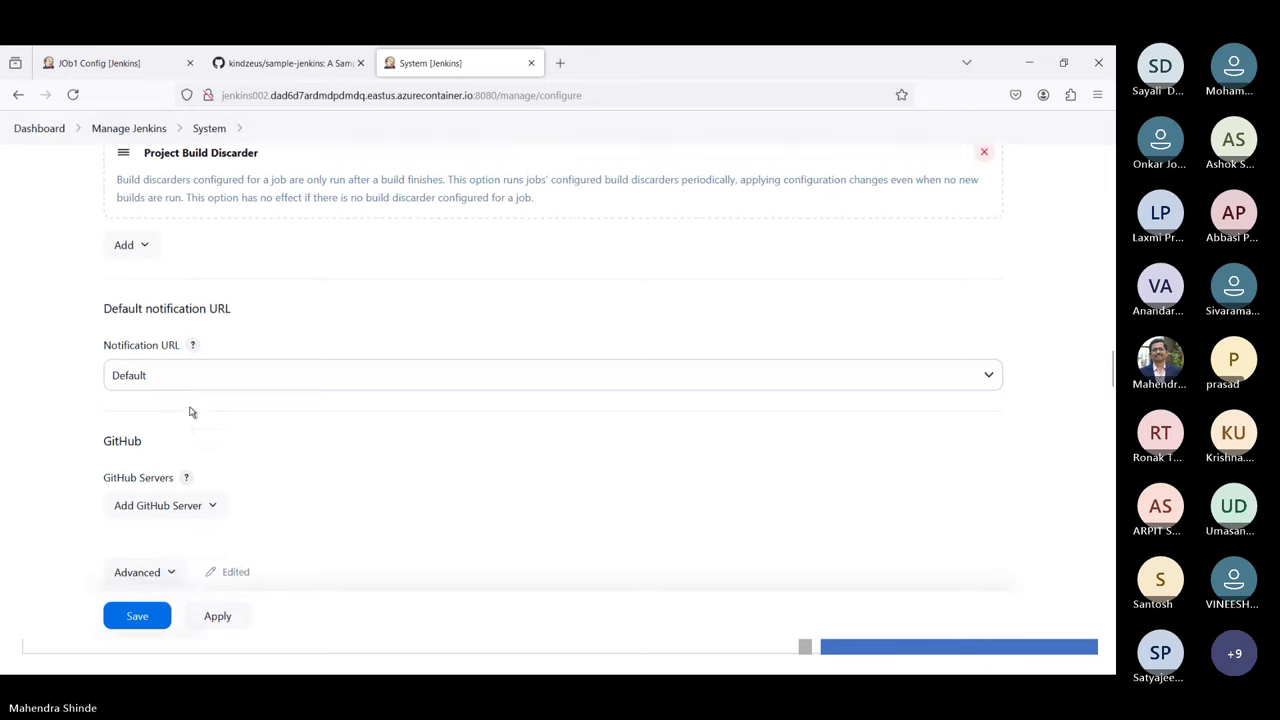
scroll(191, 411, down, 6)
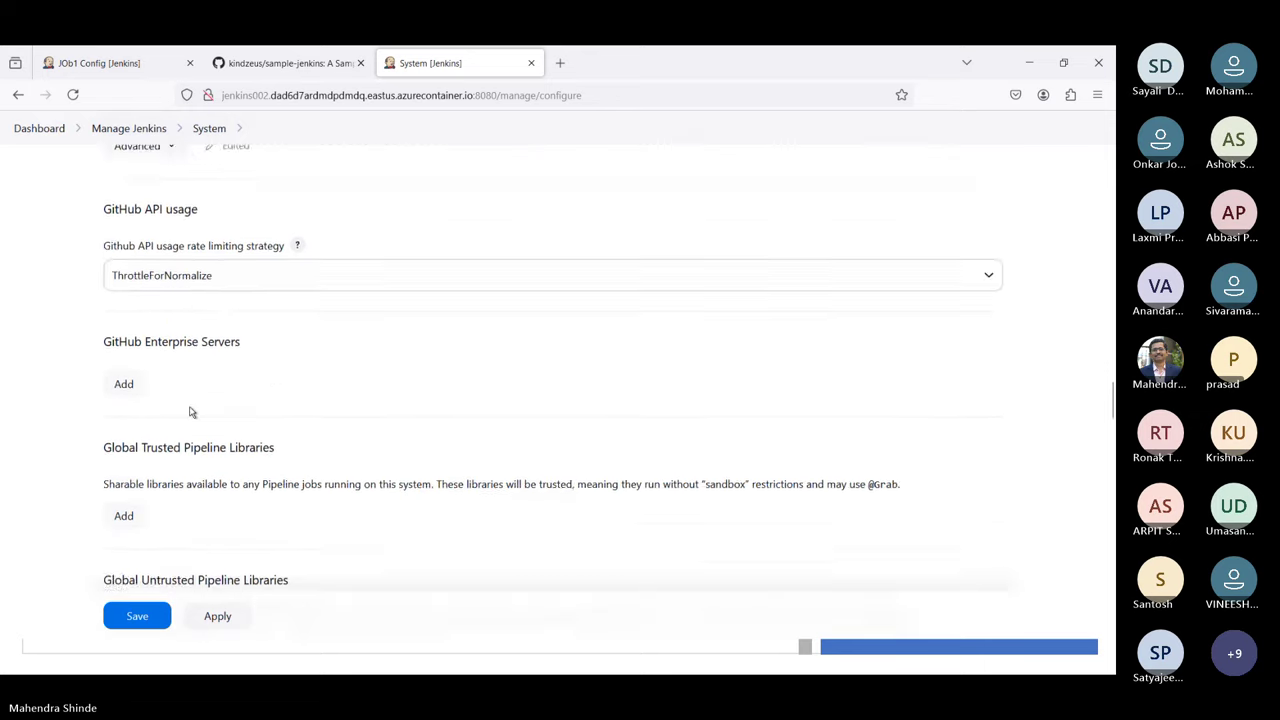
scroll(191, 411, down, 6)
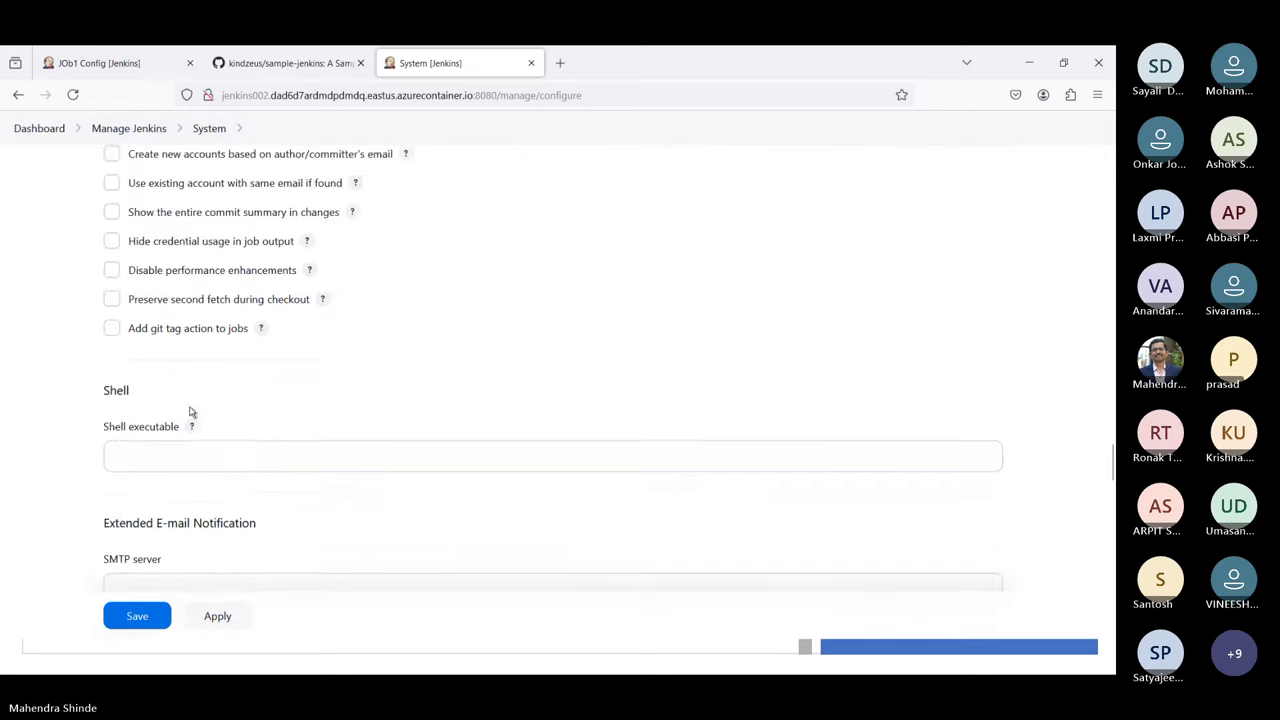
scroll(190, 407, down, 5)
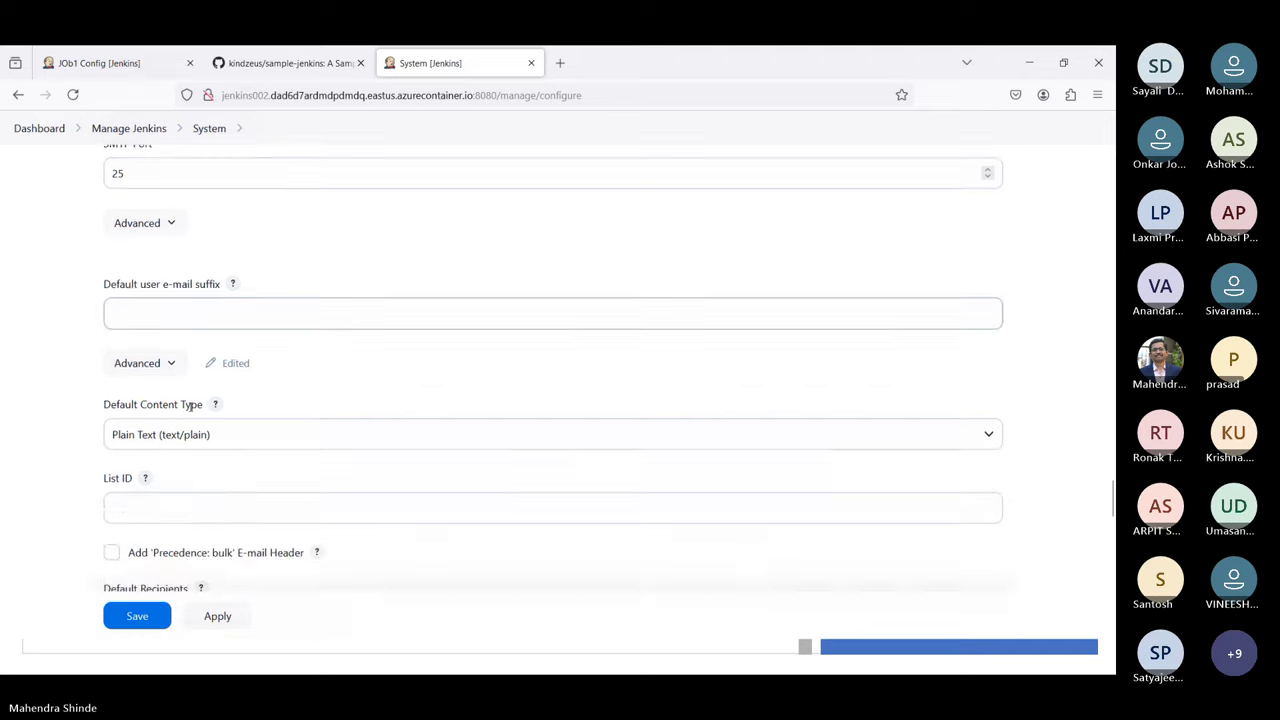
scroll(191, 412, down, 7)
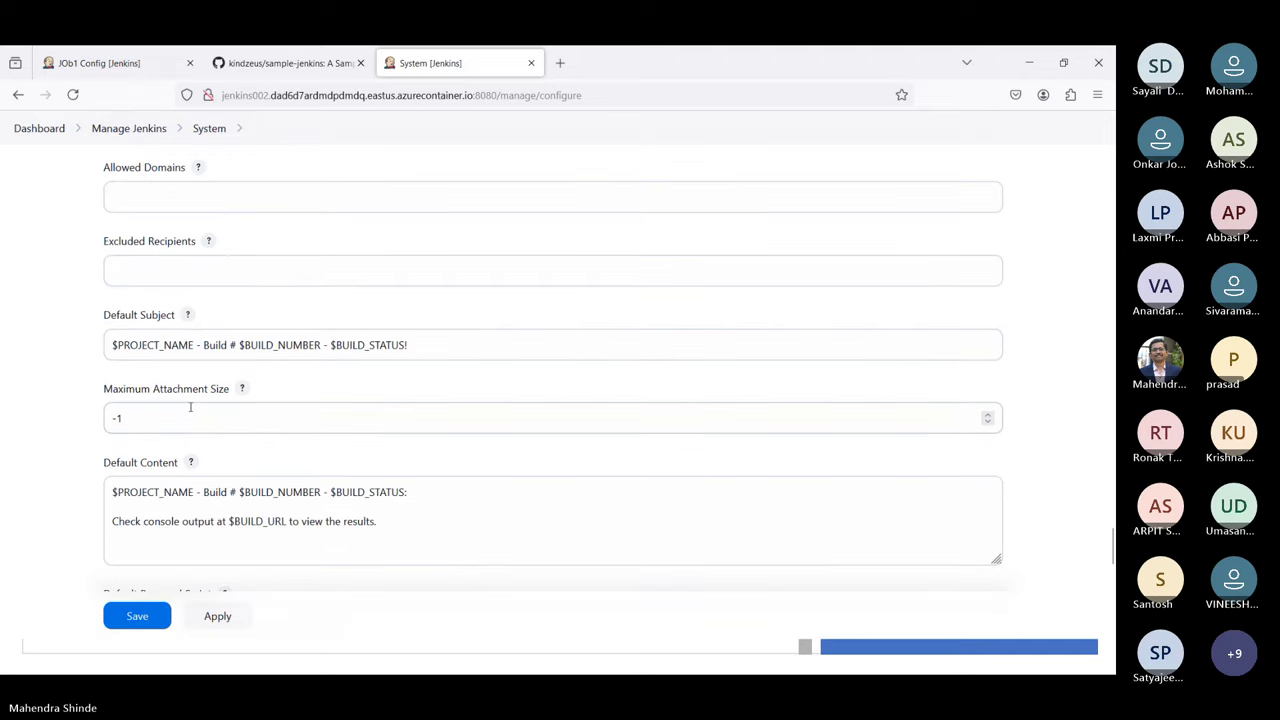
scroll(190, 407, down, 8)
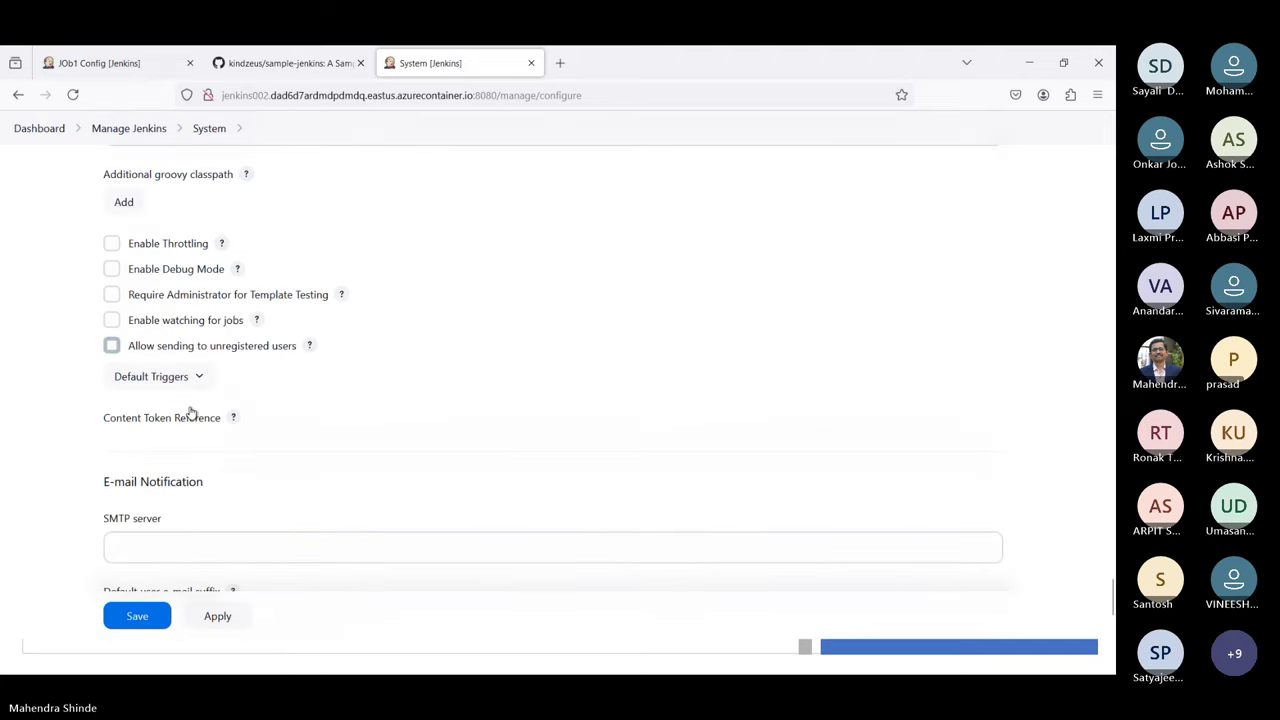
scroll(190, 410, up, 20)
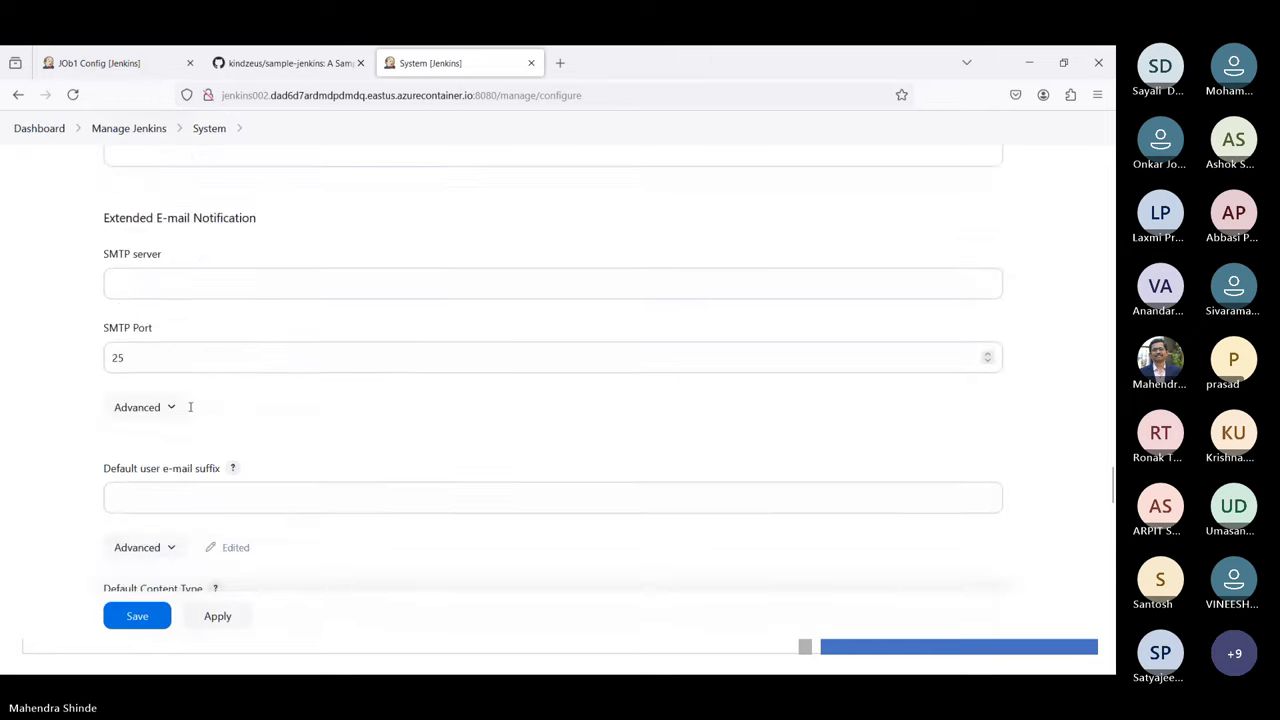
key(ctrl+f)
text(docker)
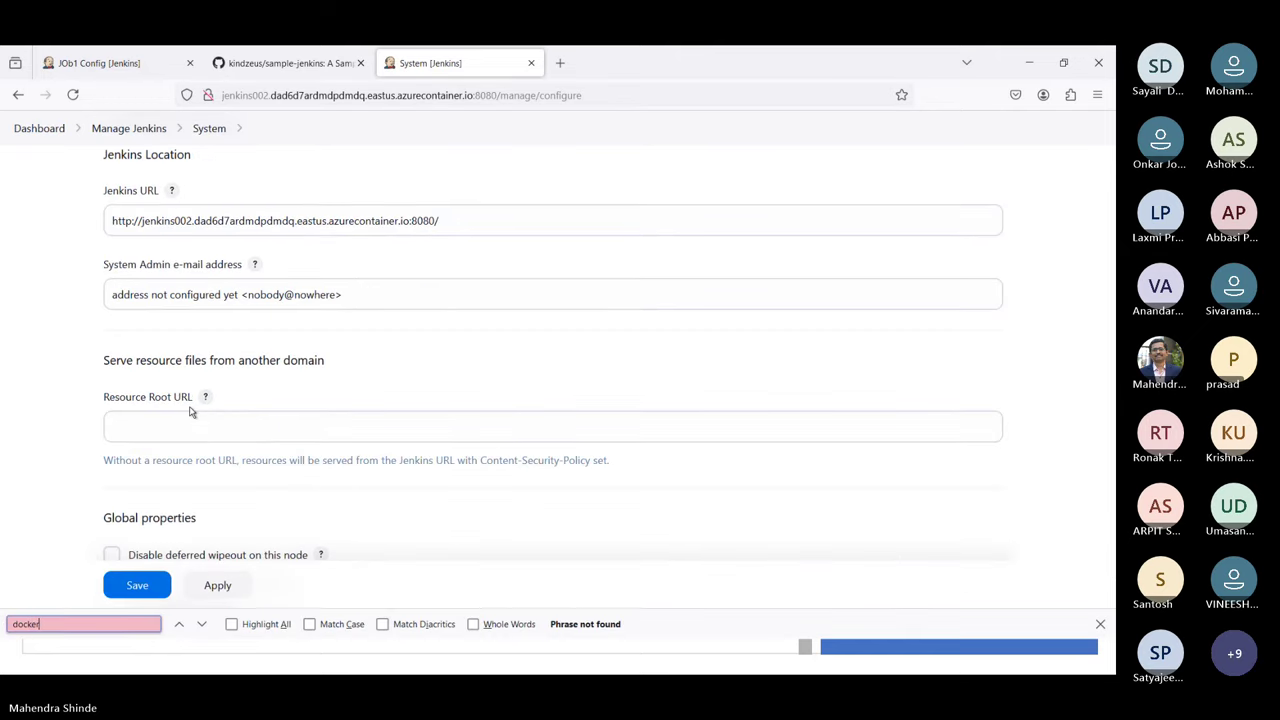
key(Escape)
scroll(190, 410, up, 8)
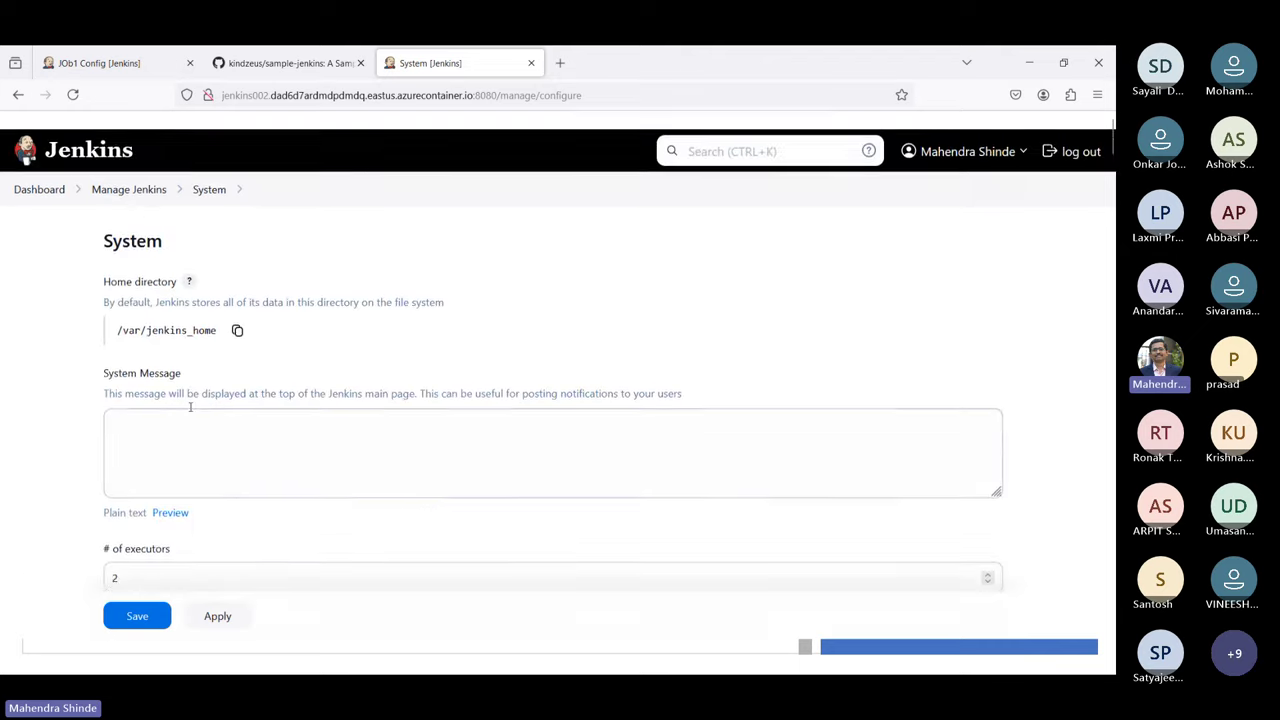
Step: Go from Manage Jenkins to the global Tools configuration page
click(131, 171)
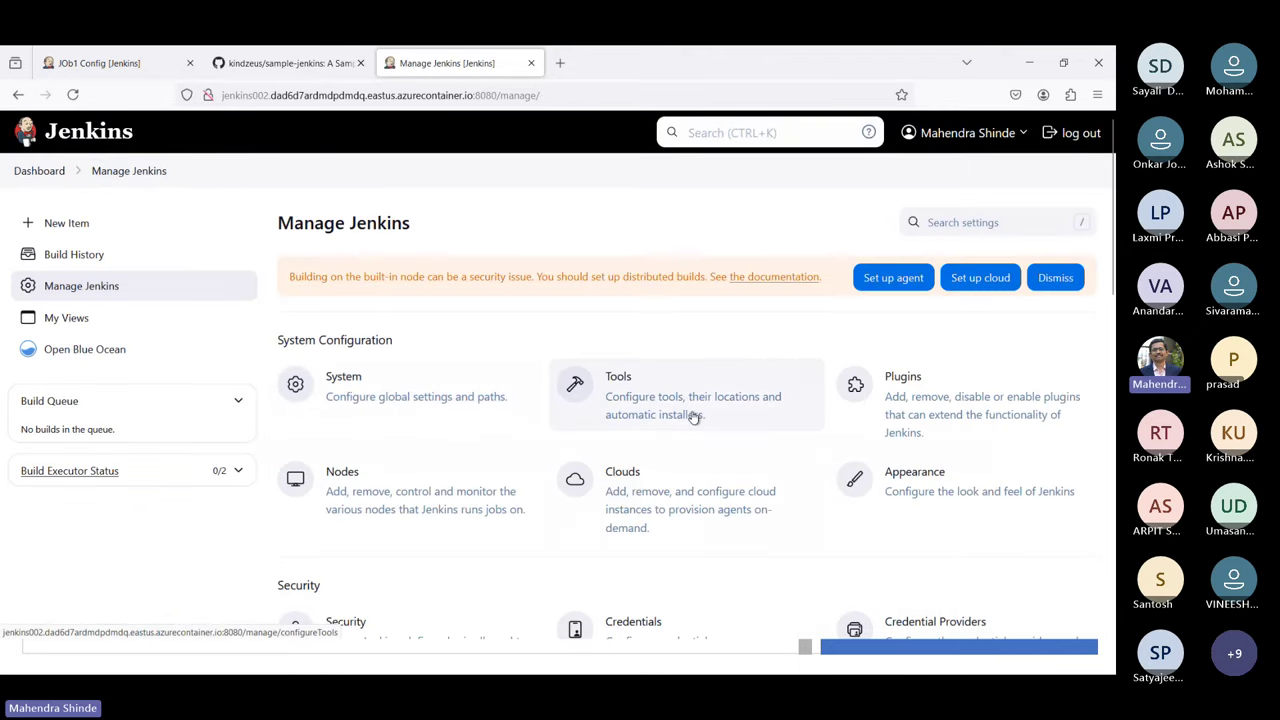
click(694, 417)
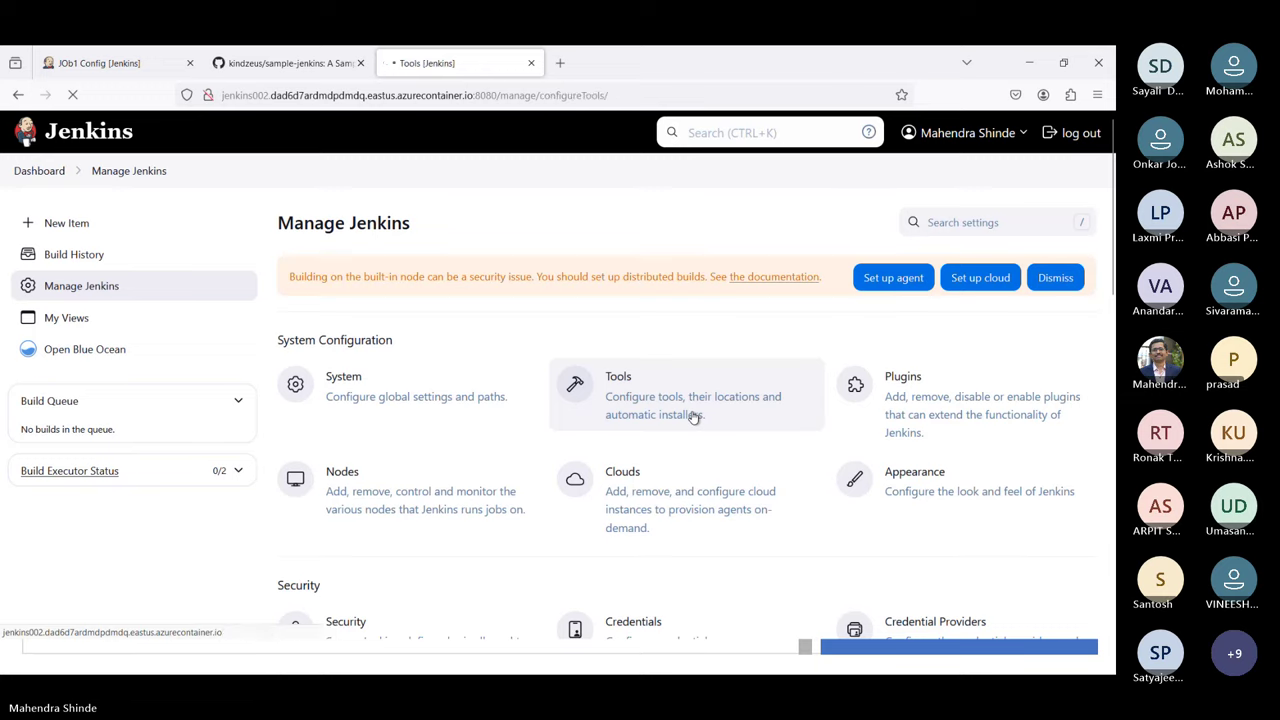
scroll(316, 427, down, 2)
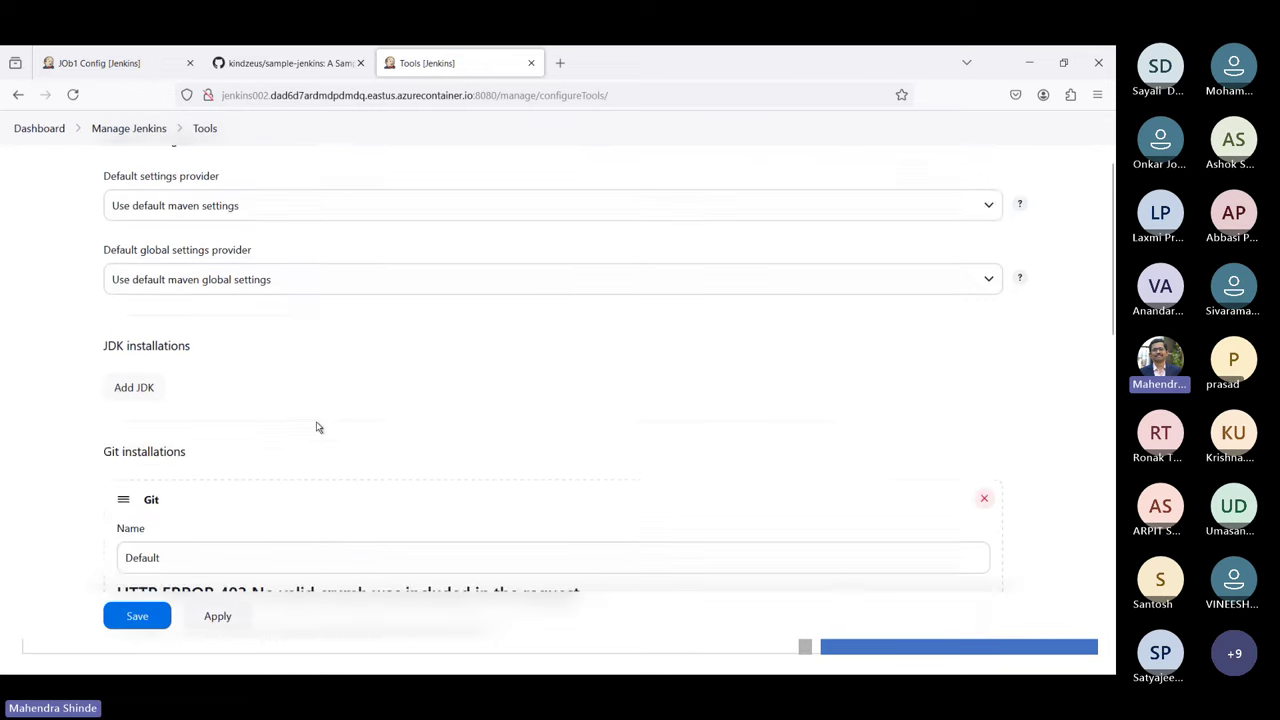
scroll(316, 427, down, 5)
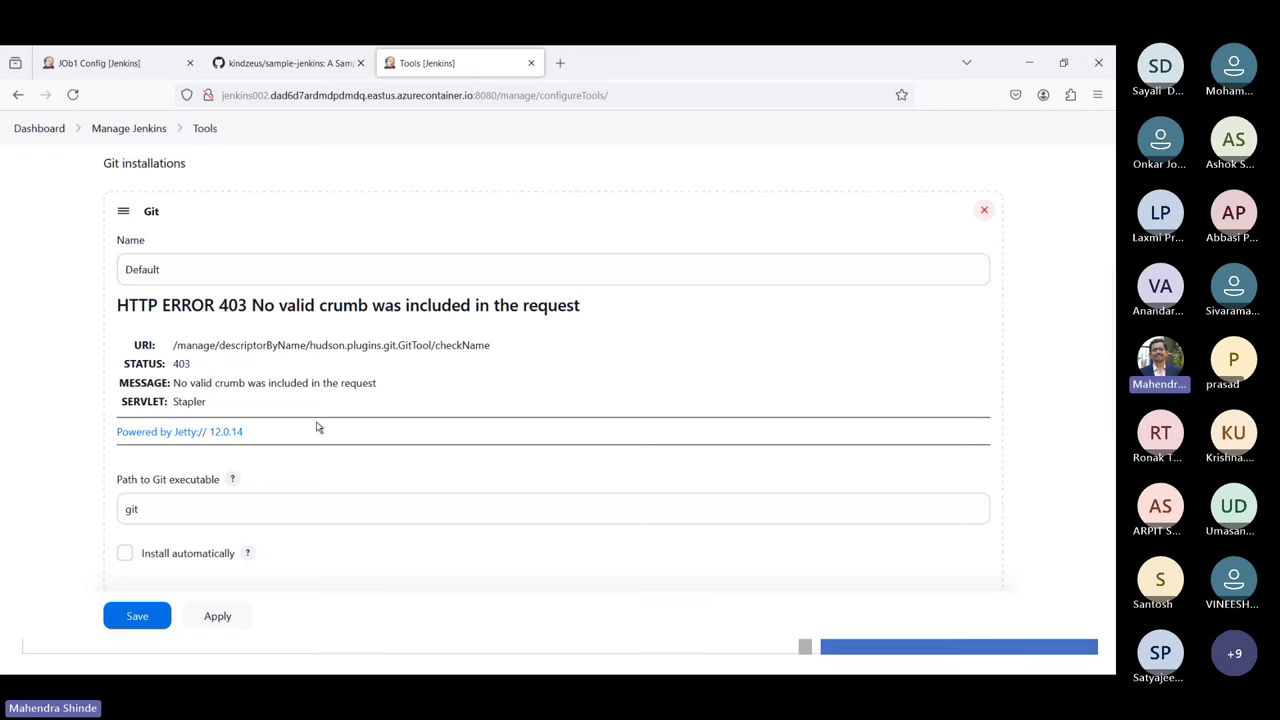
scroll(316, 427, down, 6)
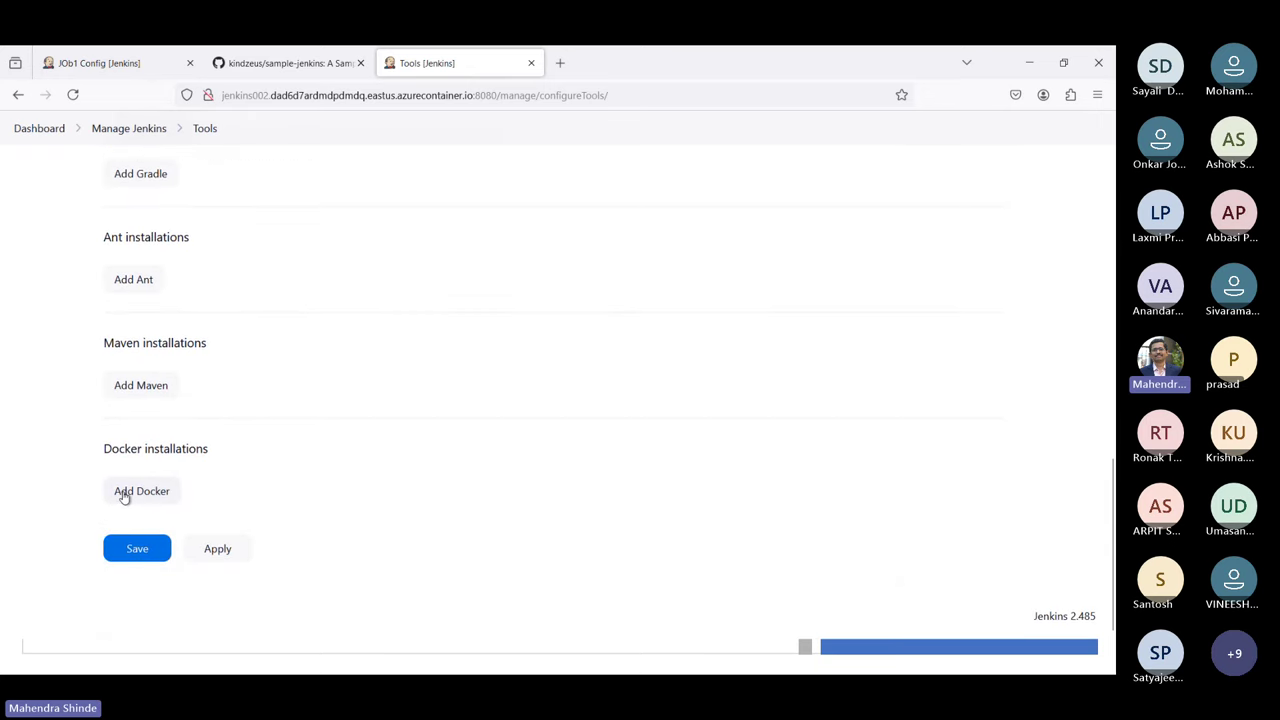
Step: Add a Docker installation named docker1, then apply and save
click(122, 494)
scroll(286, 534, down, 2)
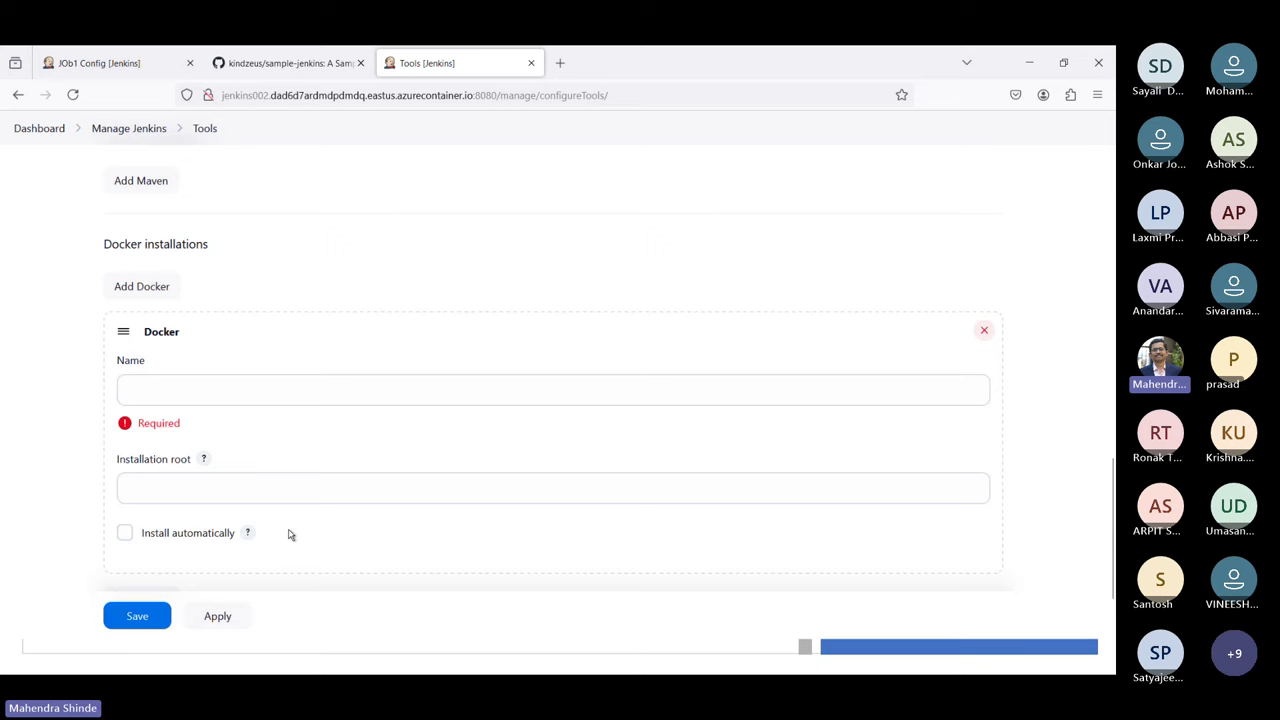
click(293, 382)
click(293, 382)
text(docke)
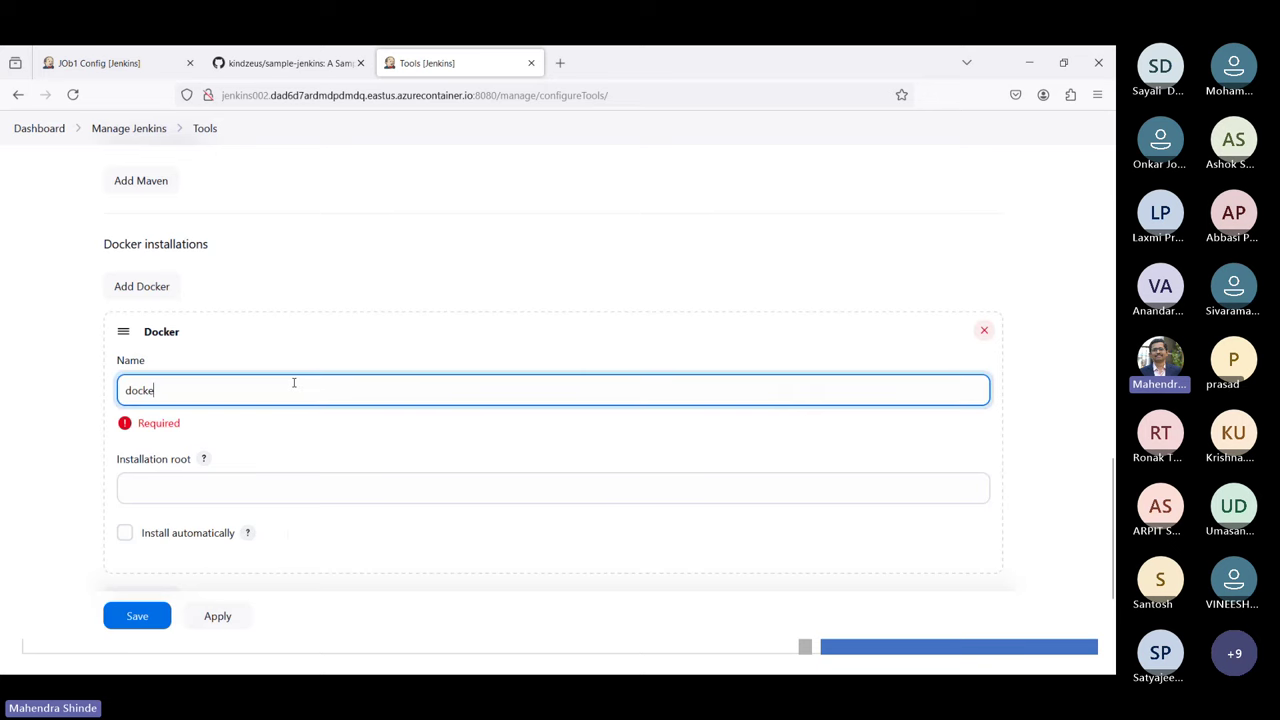
text(r1)
click(253, 489)
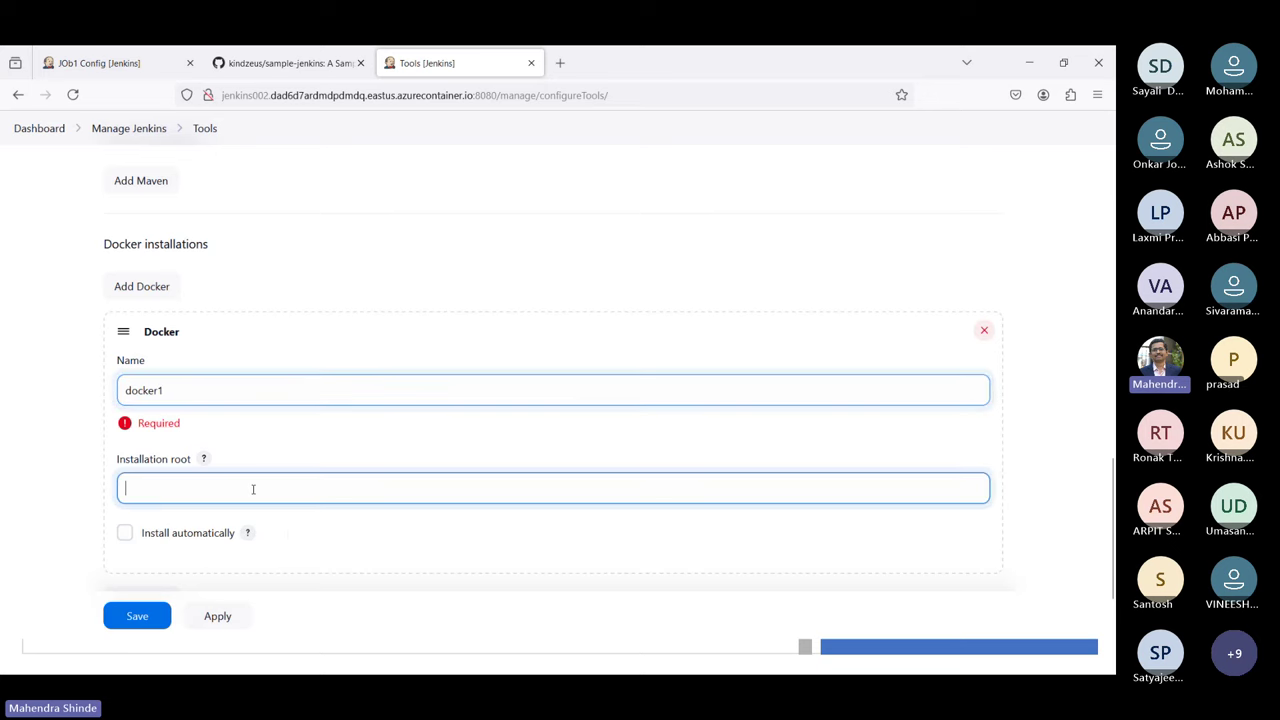
scroll(251, 494, down, 1)
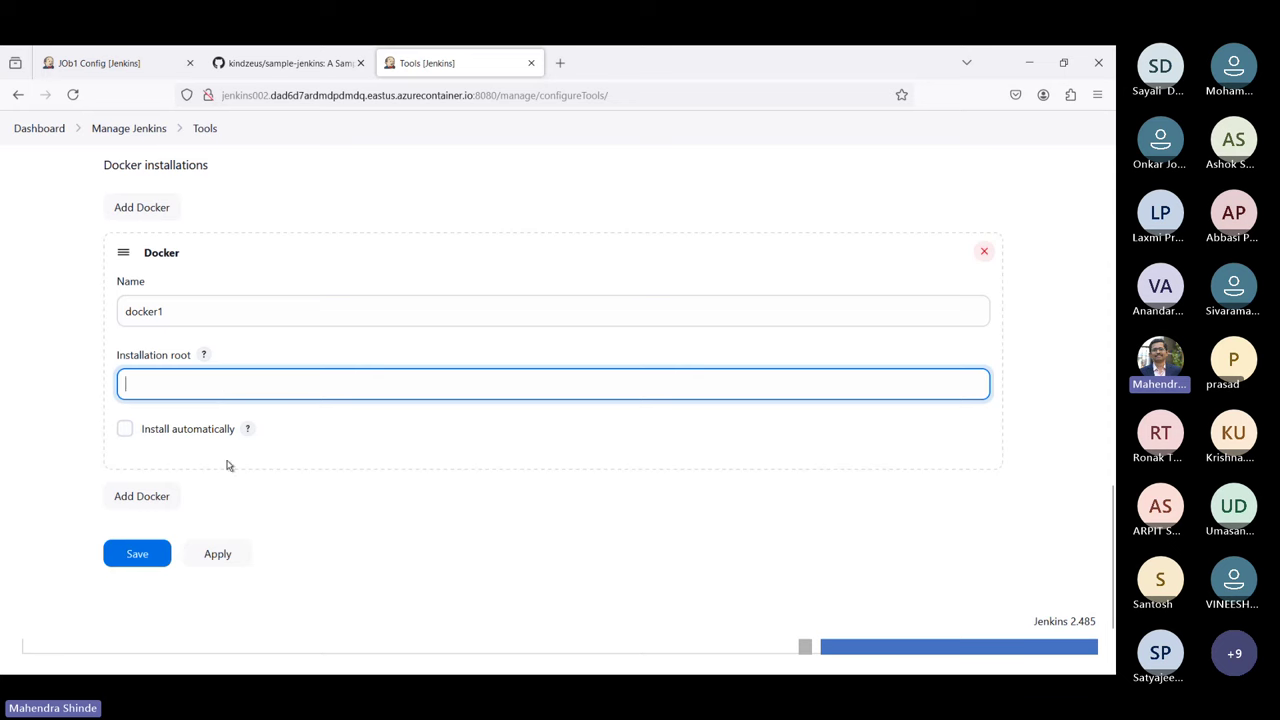
click(220, 555)
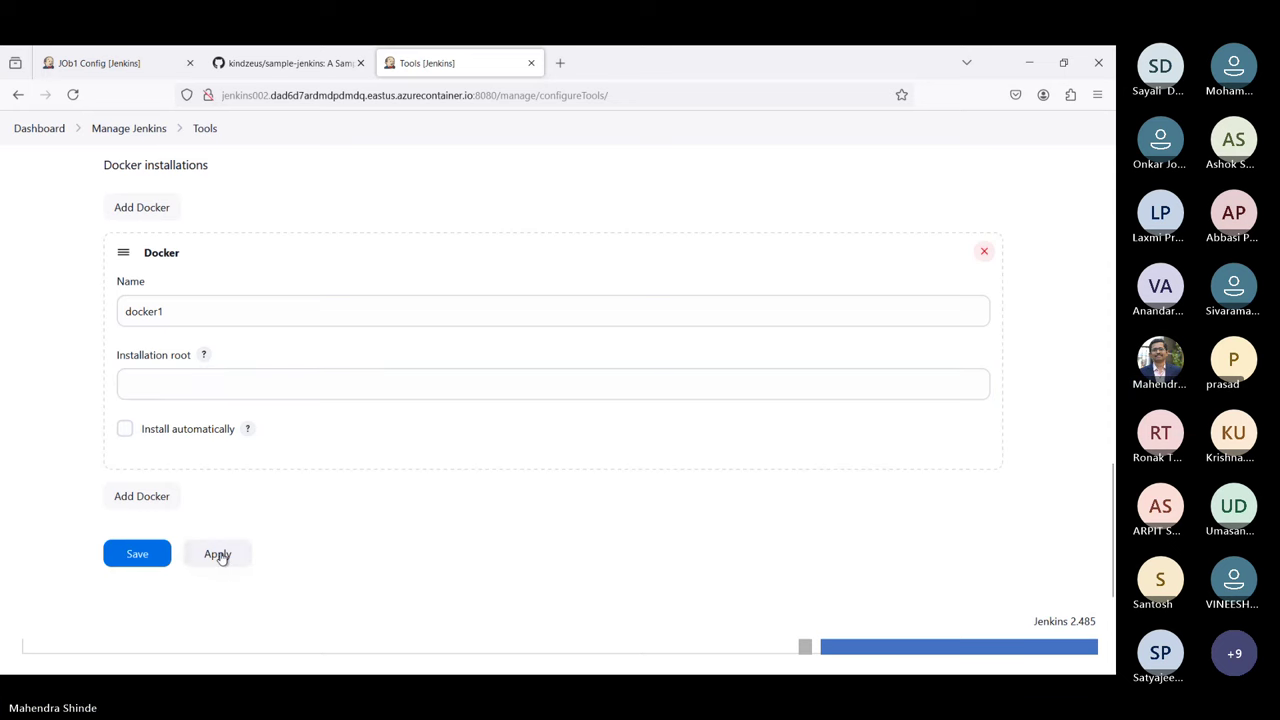
click(139, 556)
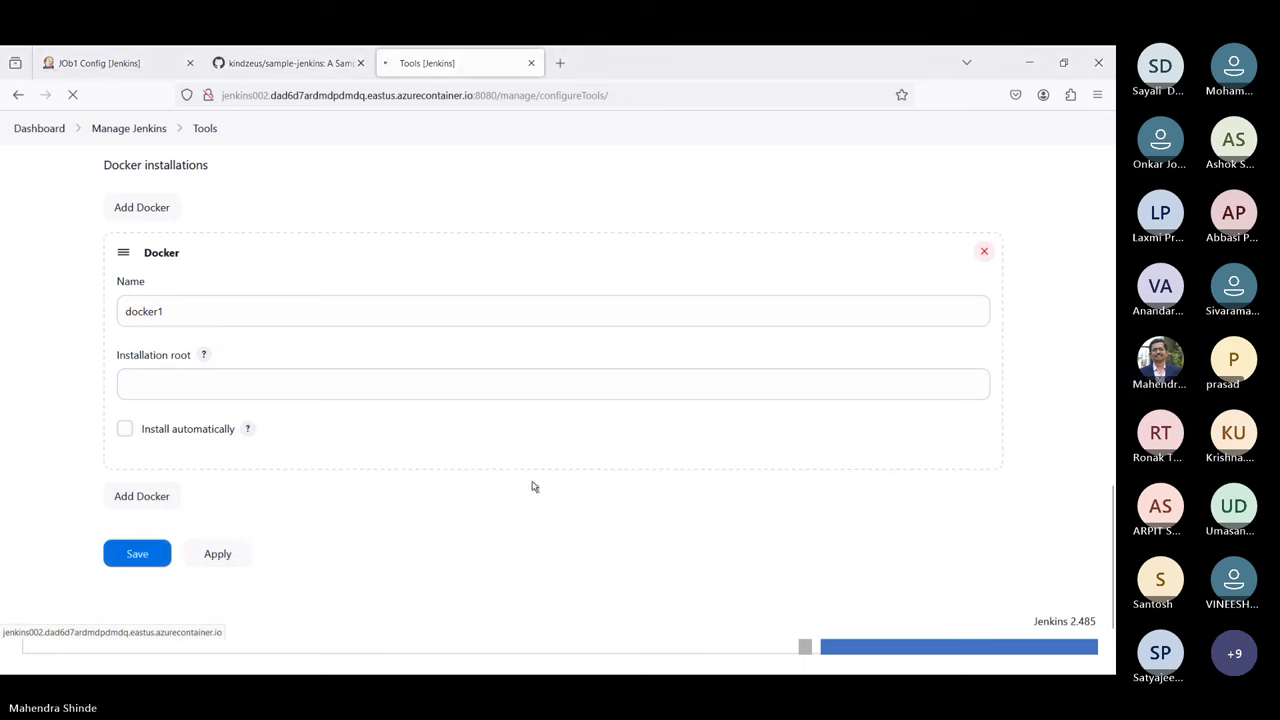
Step: Review Copilot's Docker configuration steps in VS Code, then return to Jenkins
key(alt+Tab)
scroll(858, 316, down, 2)
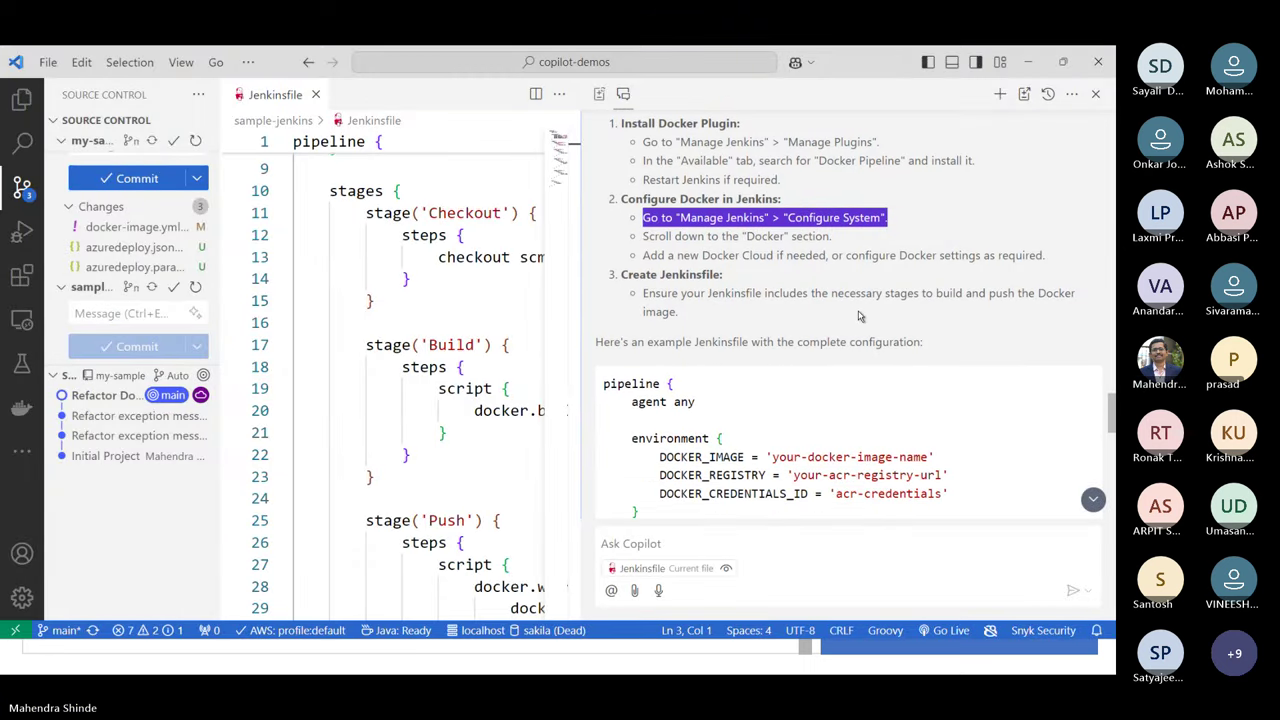
scroll(858, 316, down, 3)
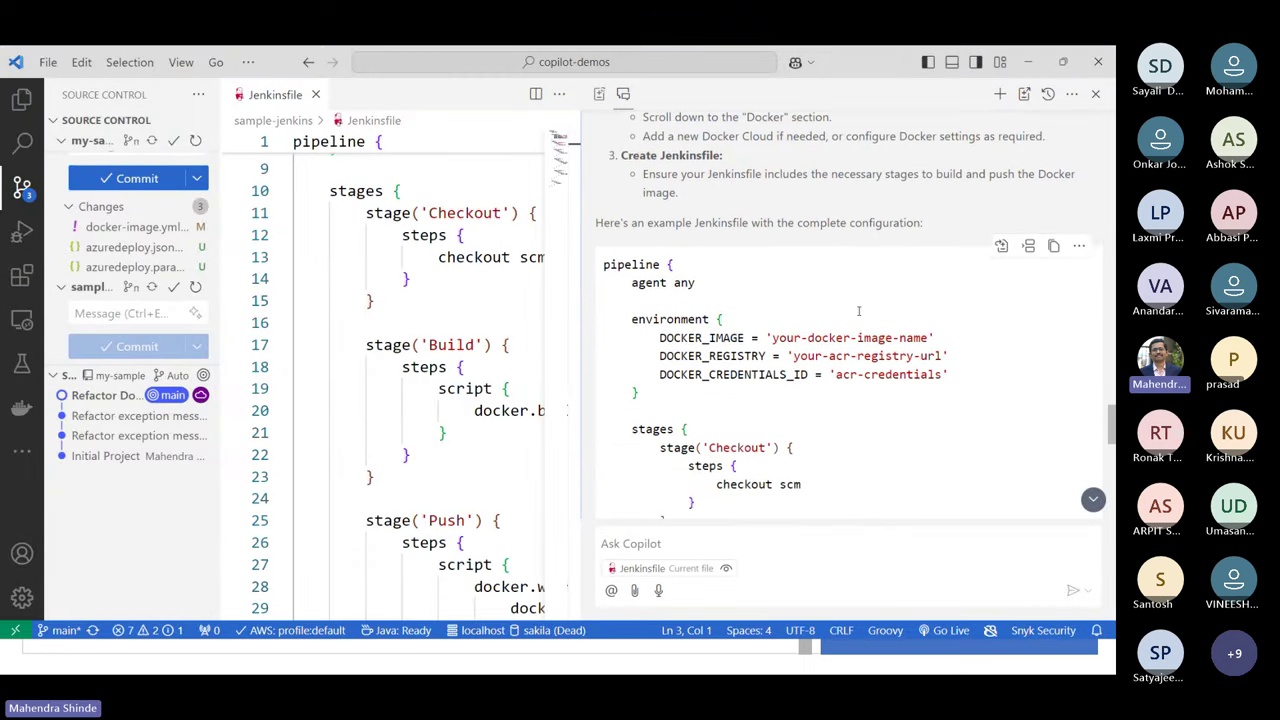
scroll(858, 311, down, 4)
key(alt+Tab)
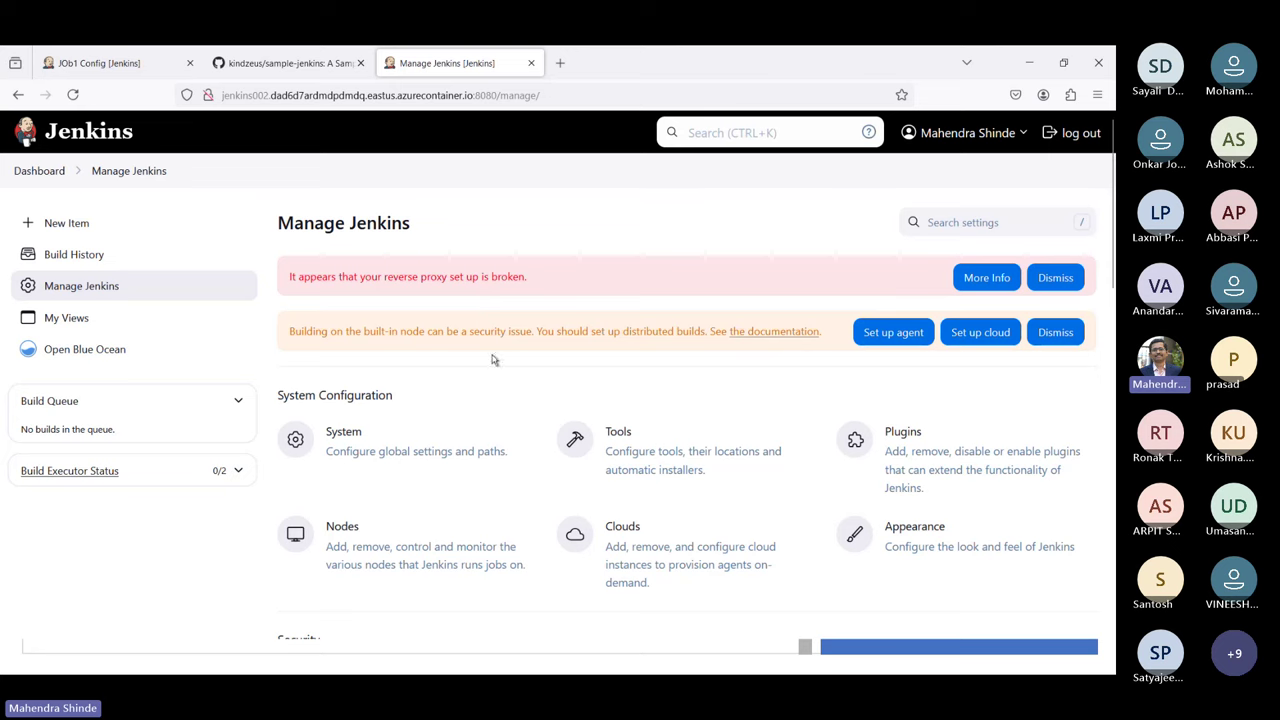
Step: Create a Docker cloud named dockerbuild under Clouds and expand its Docker Cloud details
click(604, 566)
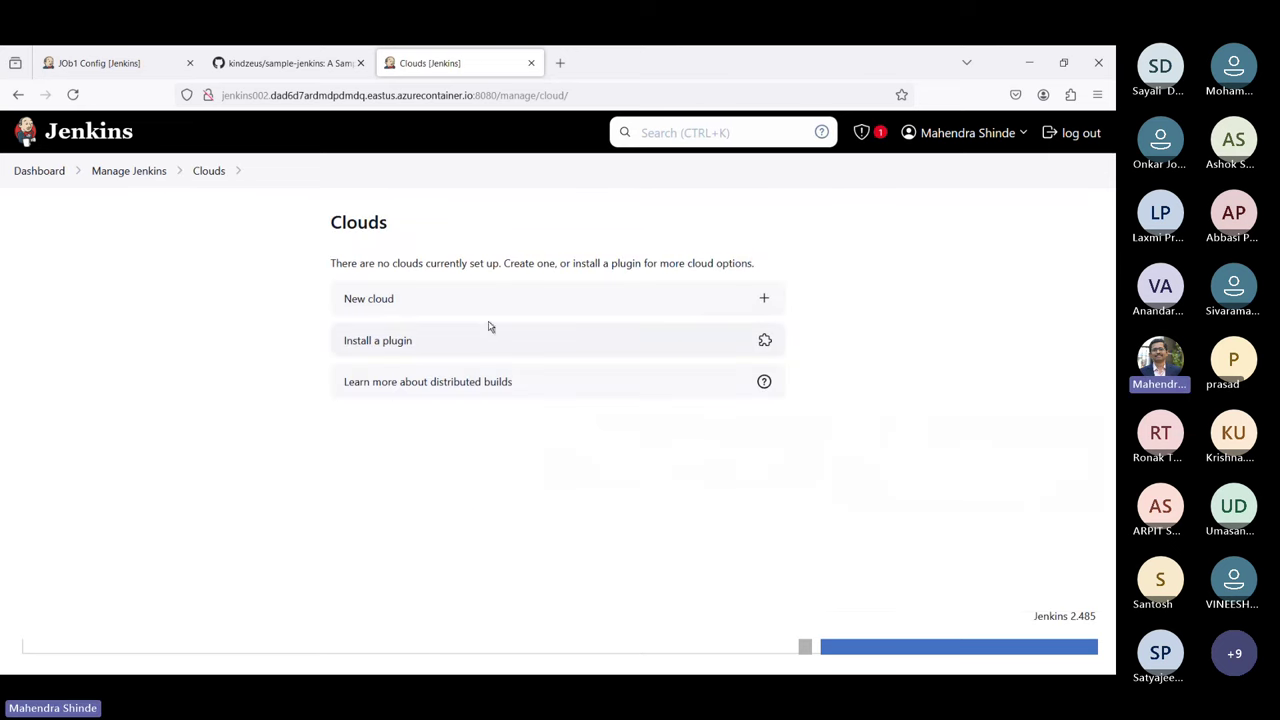
click(380, 301)
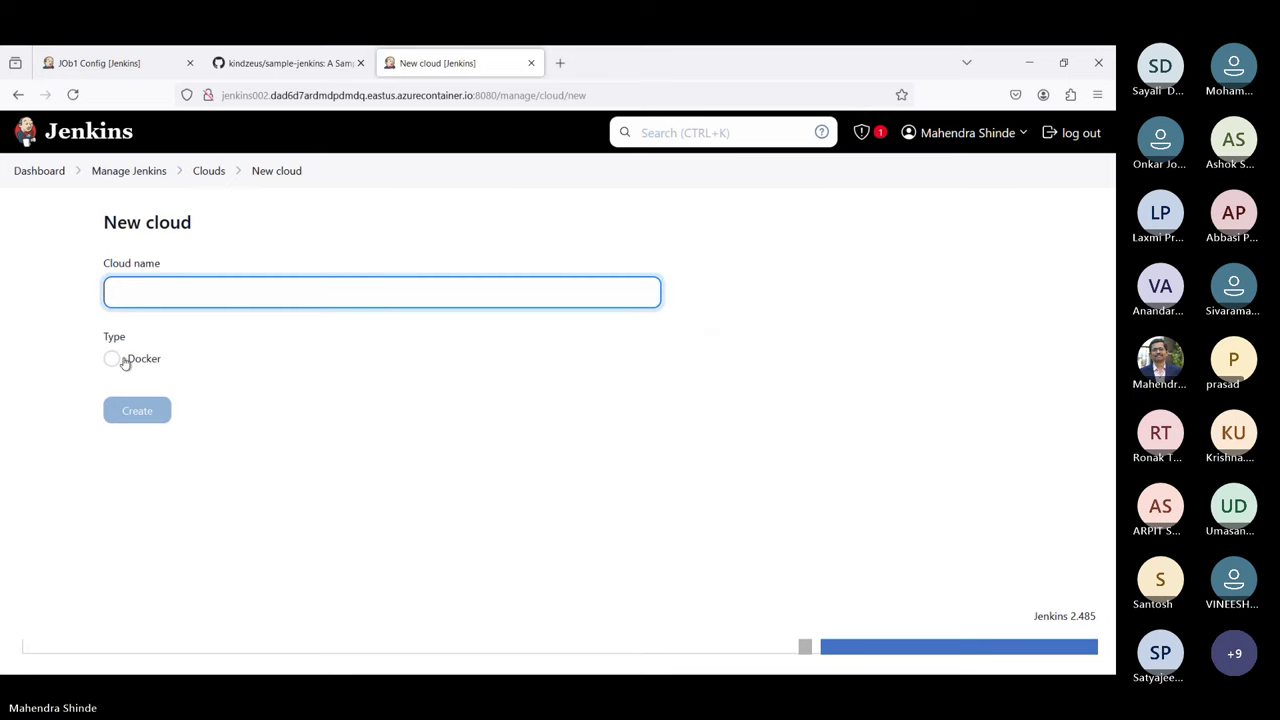
click(112, 359)
click(154, 303)
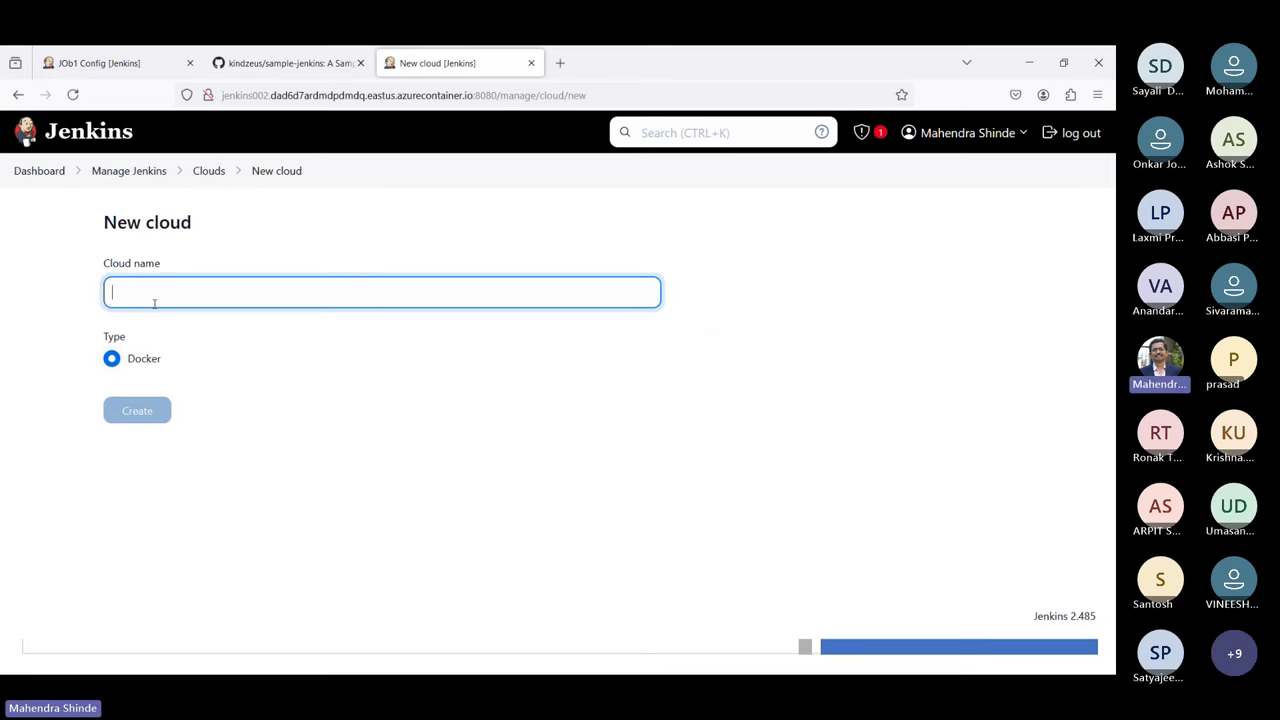
text(dockerbuild)
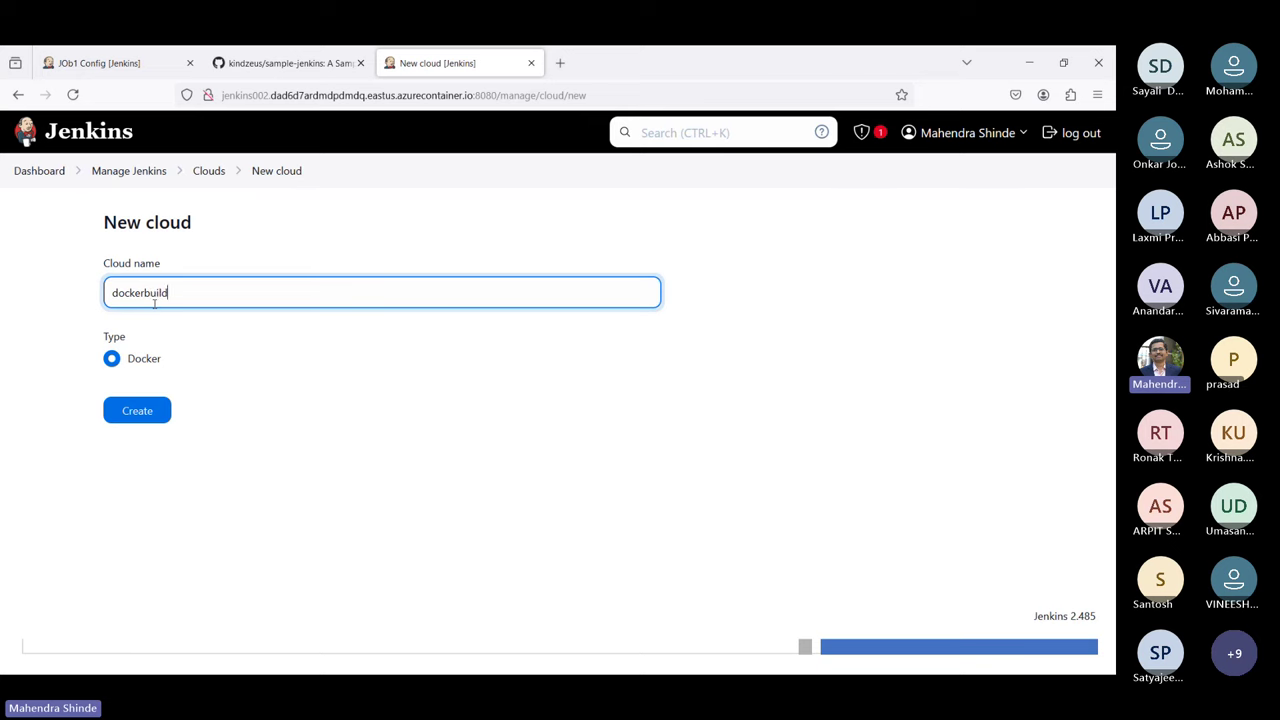
click(126, 410)
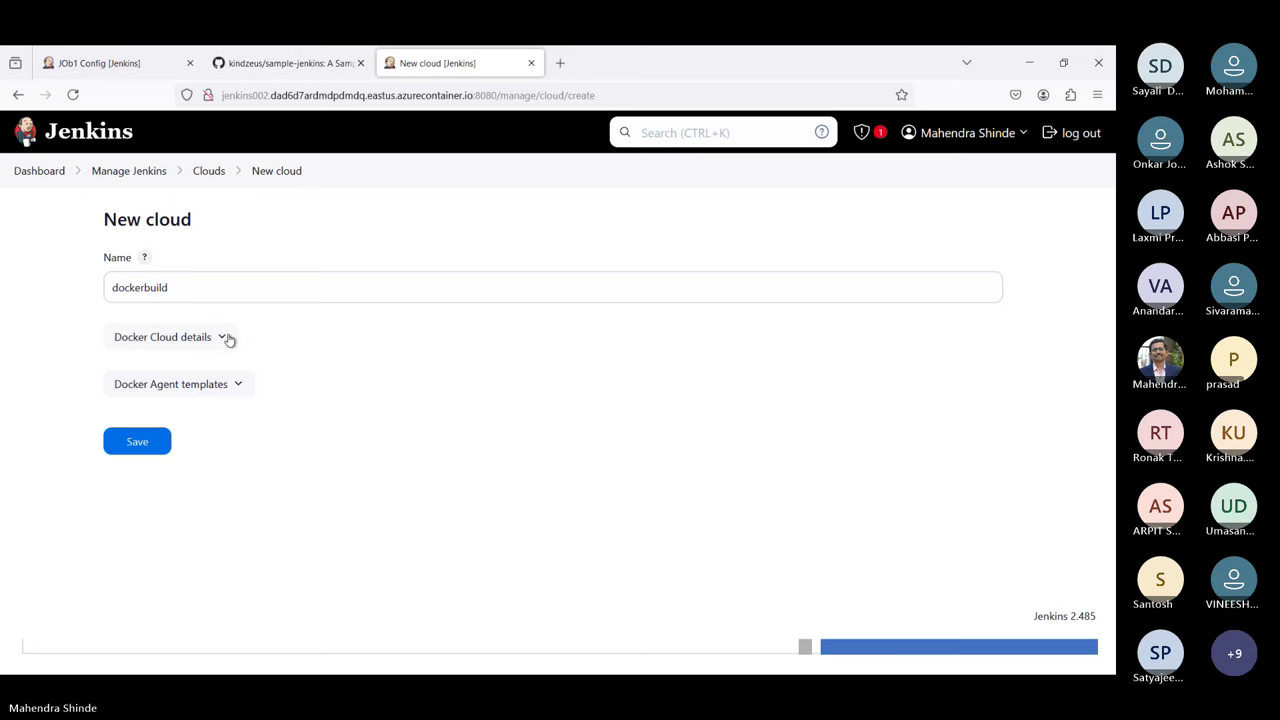
click(230, 337)
Step: Test the dockerbuild cloud connection with the Docker Host URI still empty
click(214, 398)
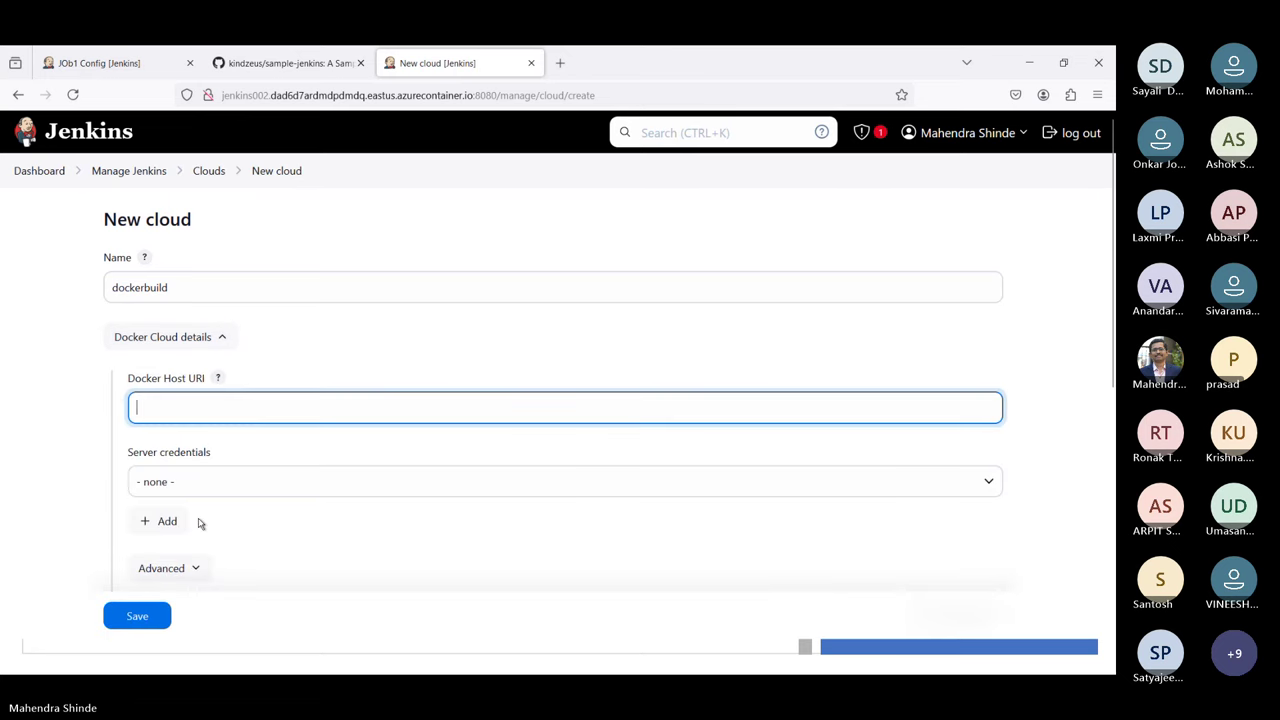
scroll(197, 523, down, 2)
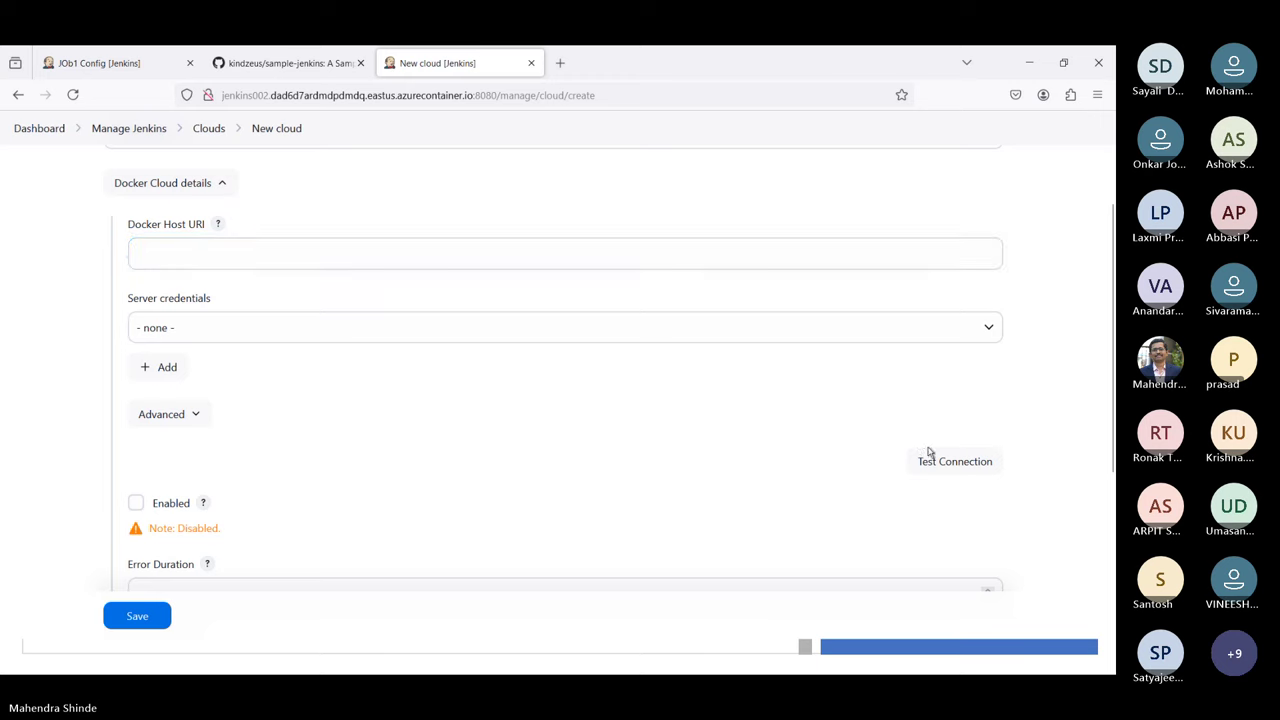
click(957, 468)
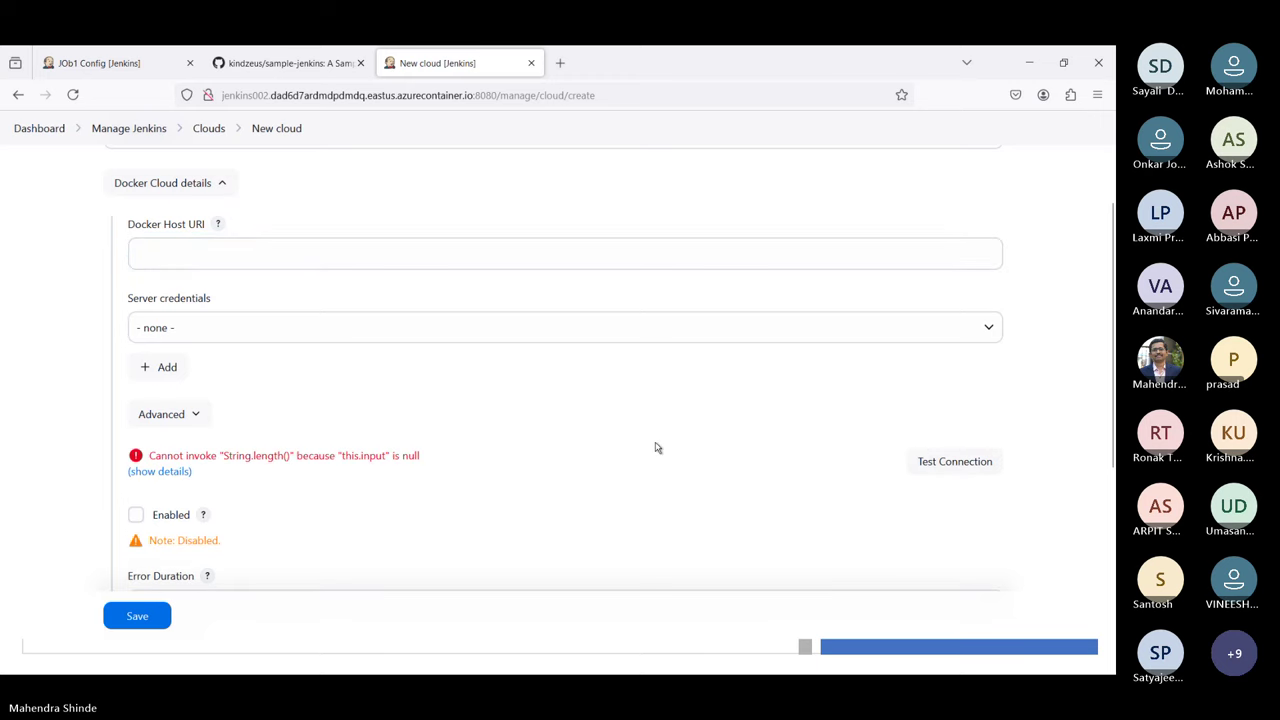
scroll(664, 446, down, 1)
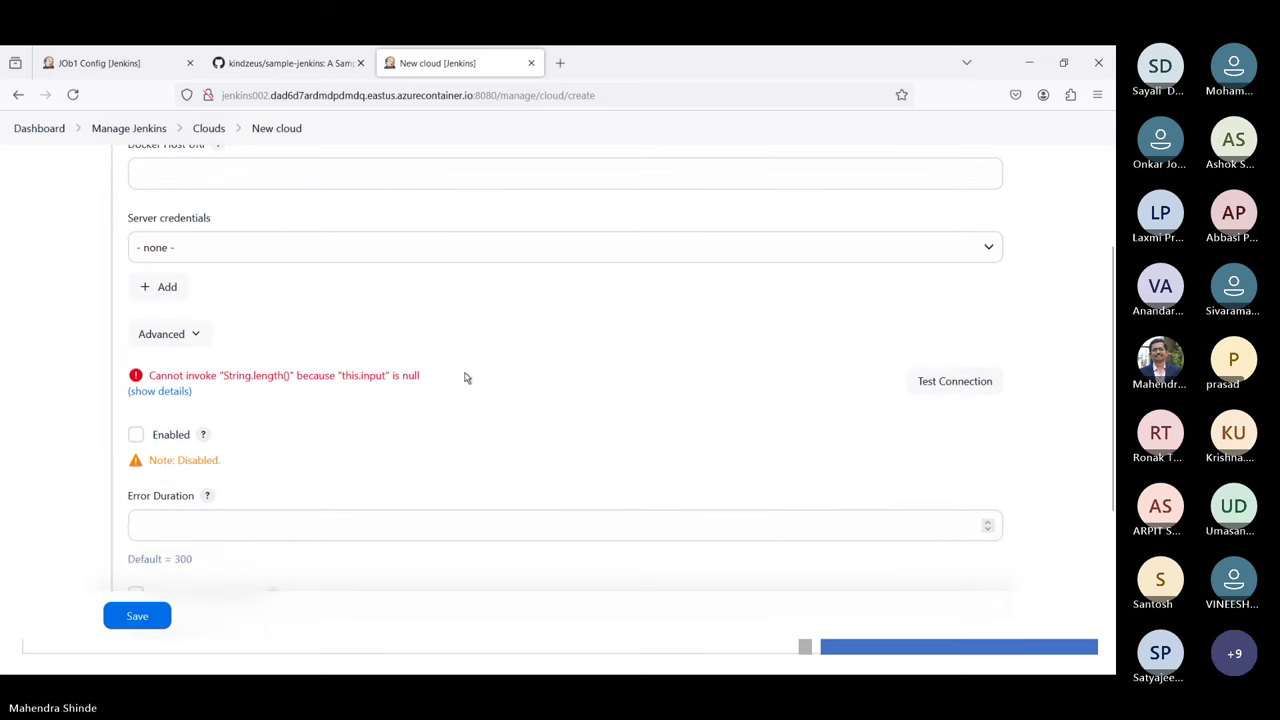
scroll(329, 286, up, 1)
scroll(329, 286, up, 1)
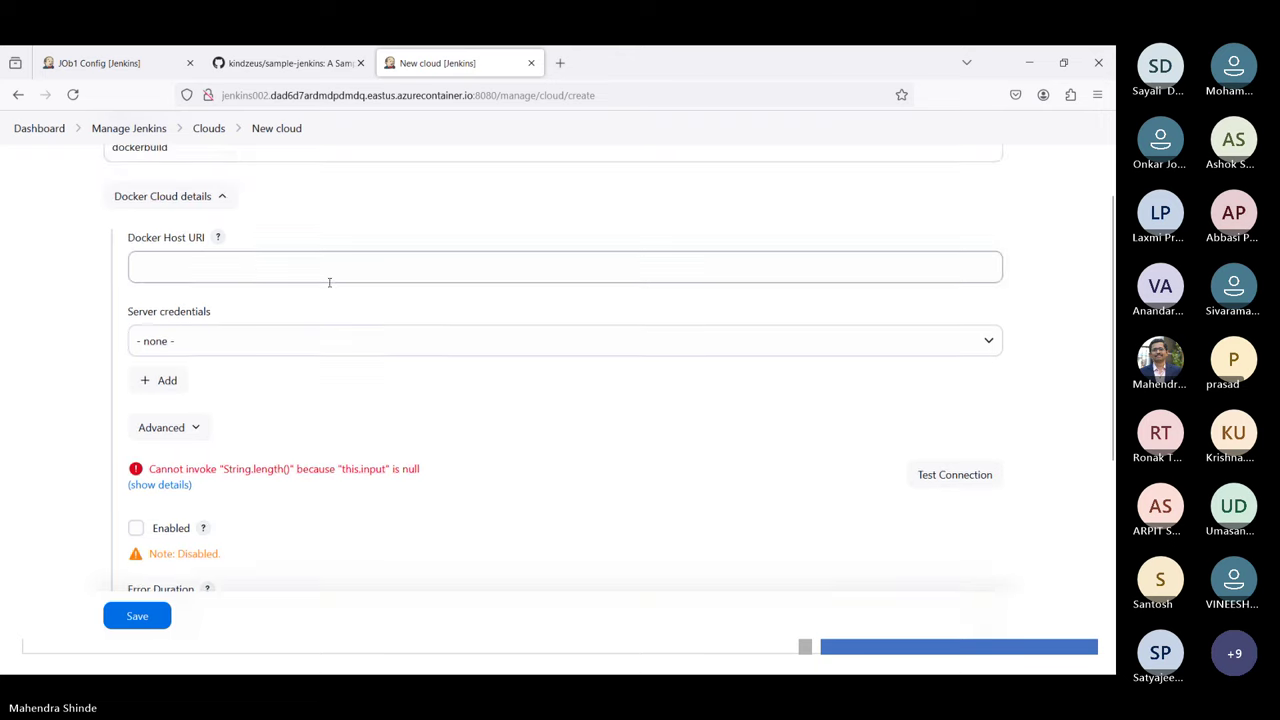
Step: Set Docker Host URI to the help's example tcp://127.0.0.1:2376 and test the connection
click(248, 264)
click(218, 240)
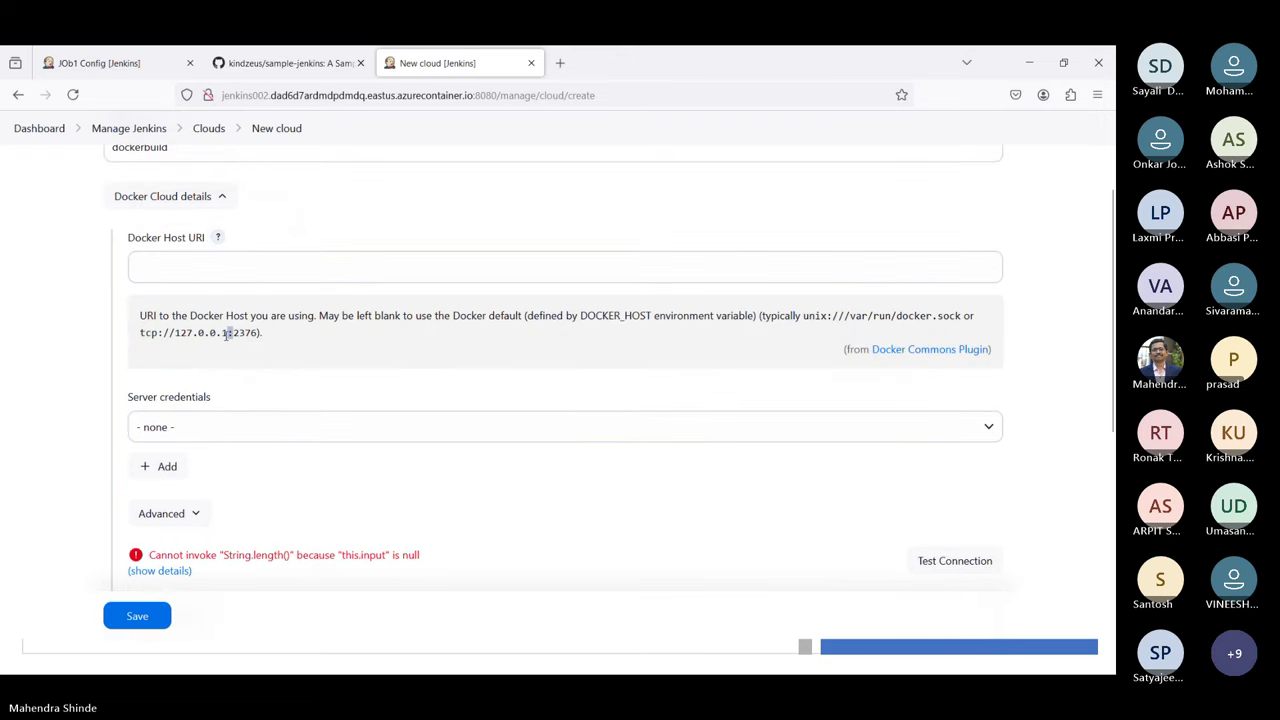
drag(254, 333, 111, 335)
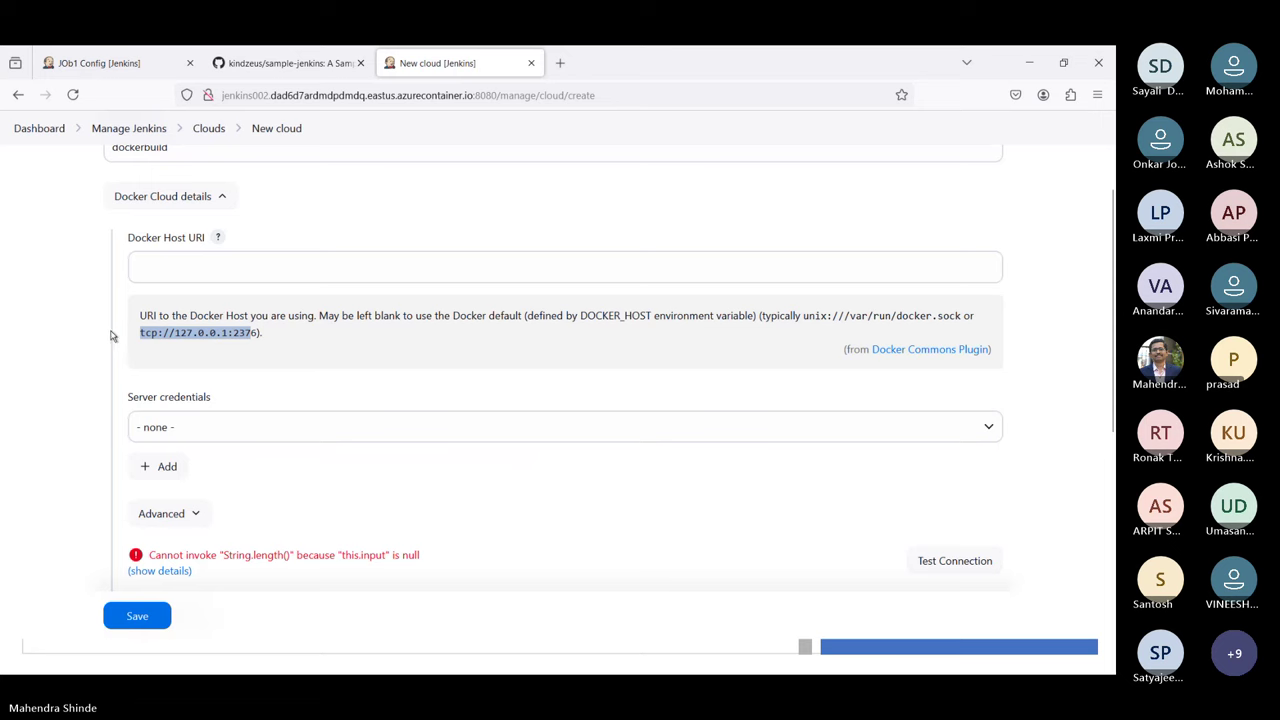
drag(258, 333, 123, 339)
key(ctrl+c)
click(196, 268)
key(ctrl+v)
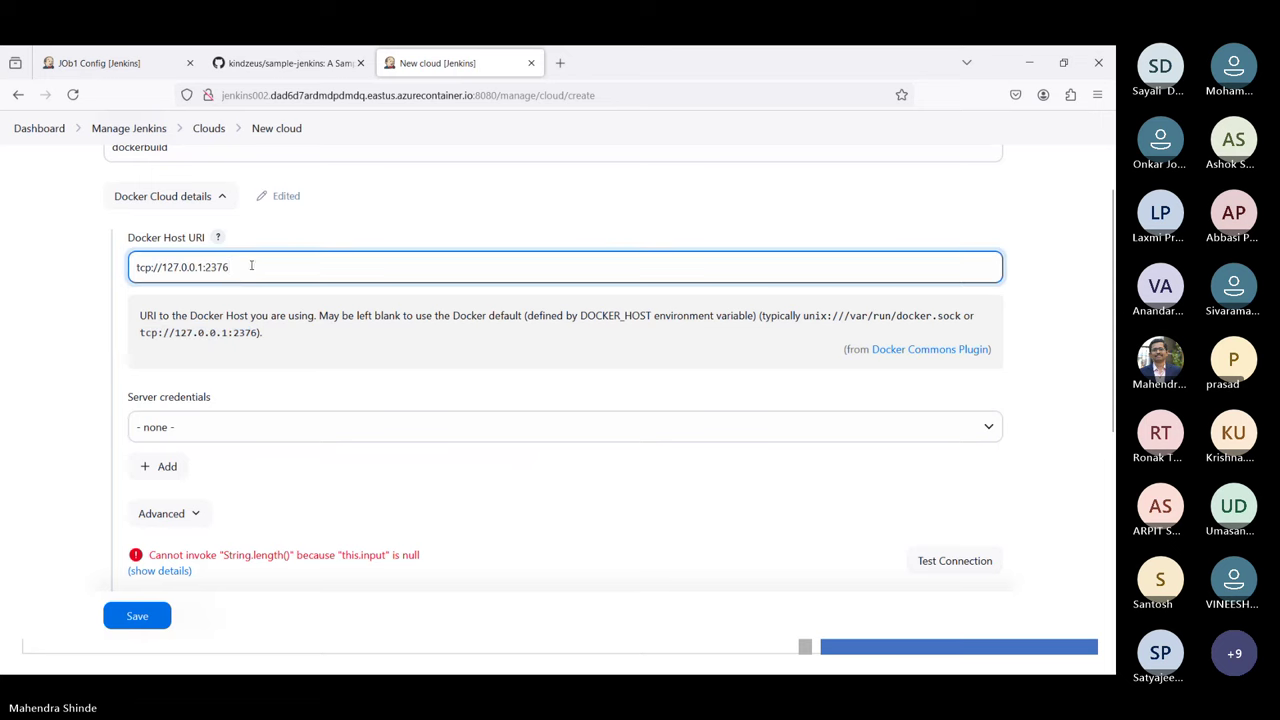
click(938, 561)
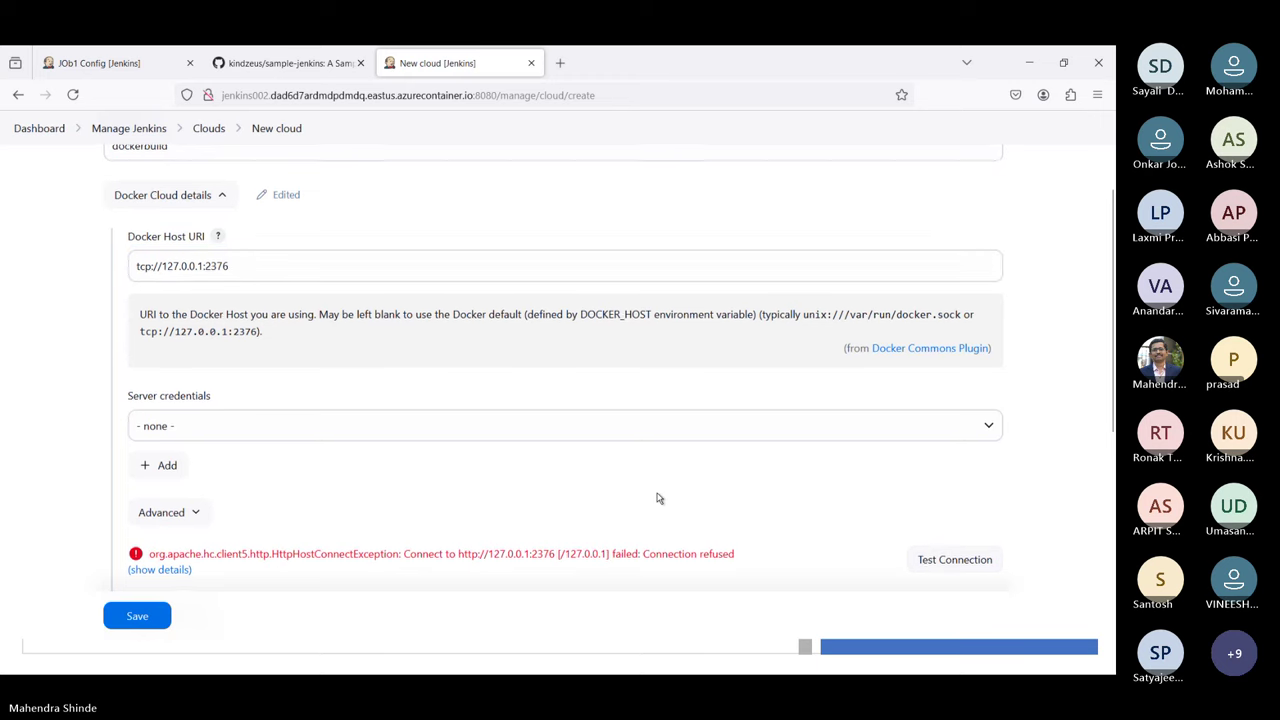
scroll(658, 498, down, 1)
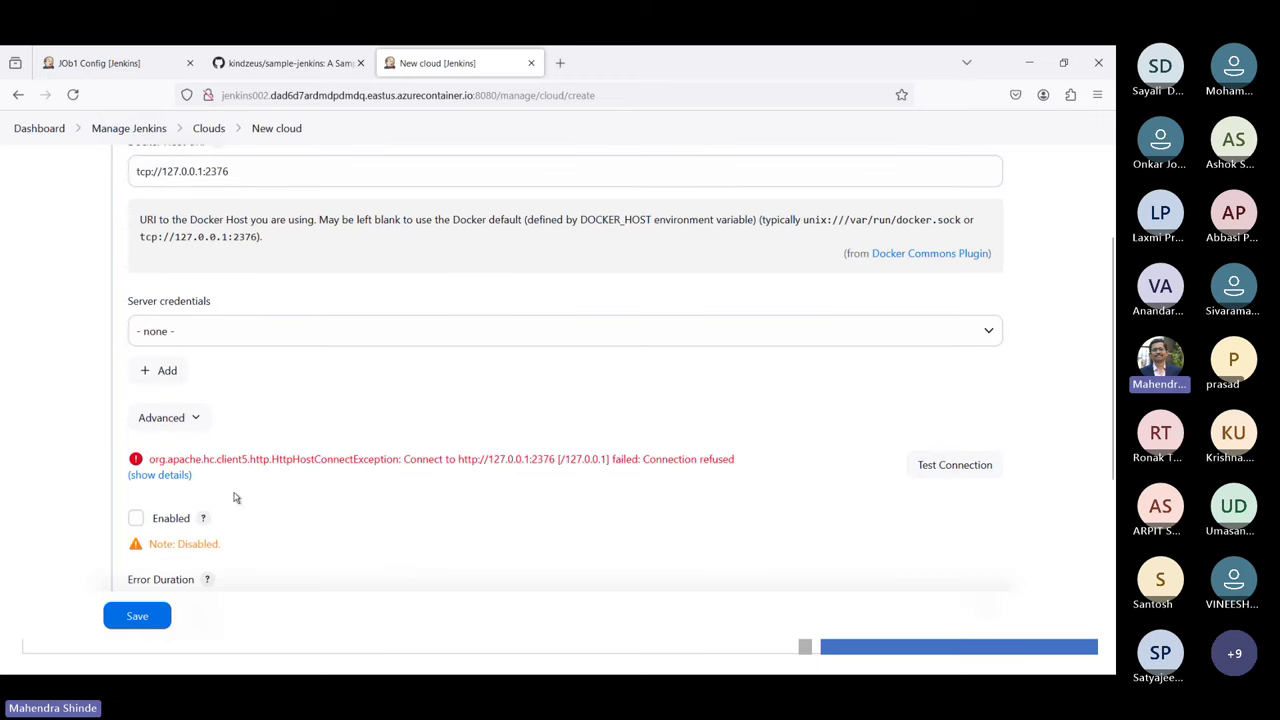
scroll(240, 494, down, 3)
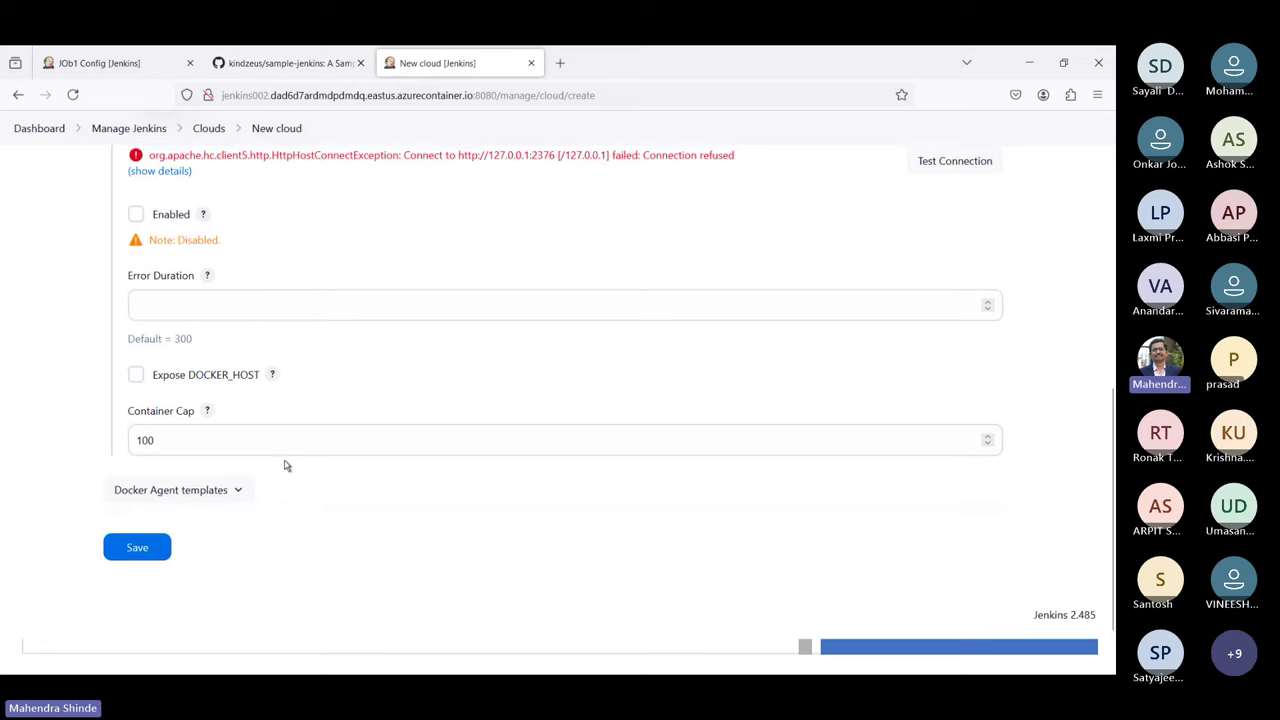
scroll(318, 390, up, 1)
scroll(318, 390, up, 5)
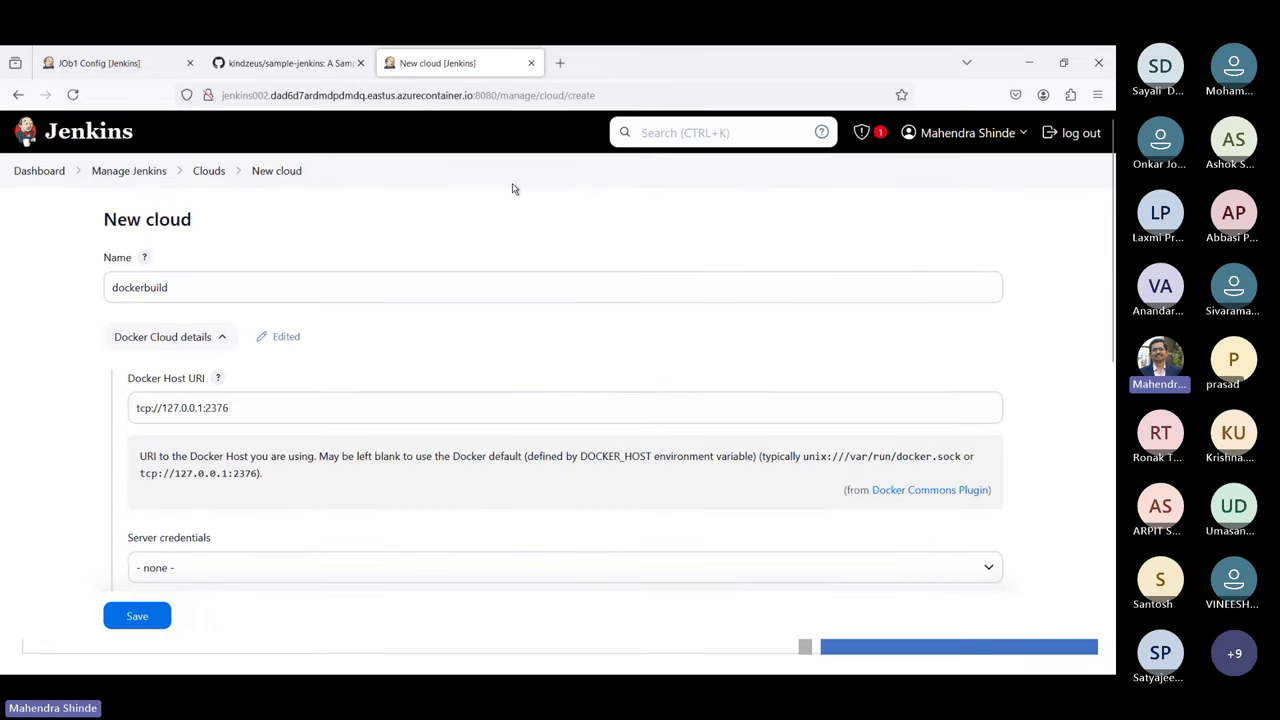
Step: Switch to the sample-jenkins GitHub page, then to the Jenkinsfile in VS Code
click(325, 65)
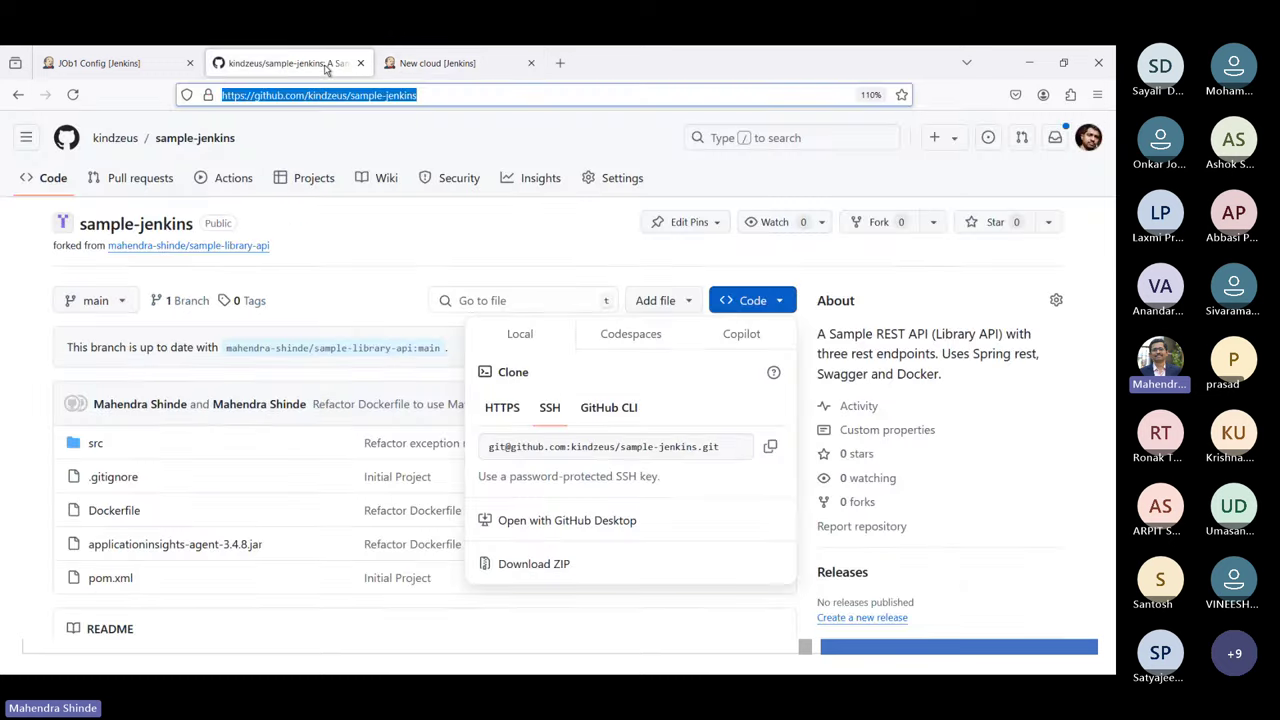
click(357, 287)
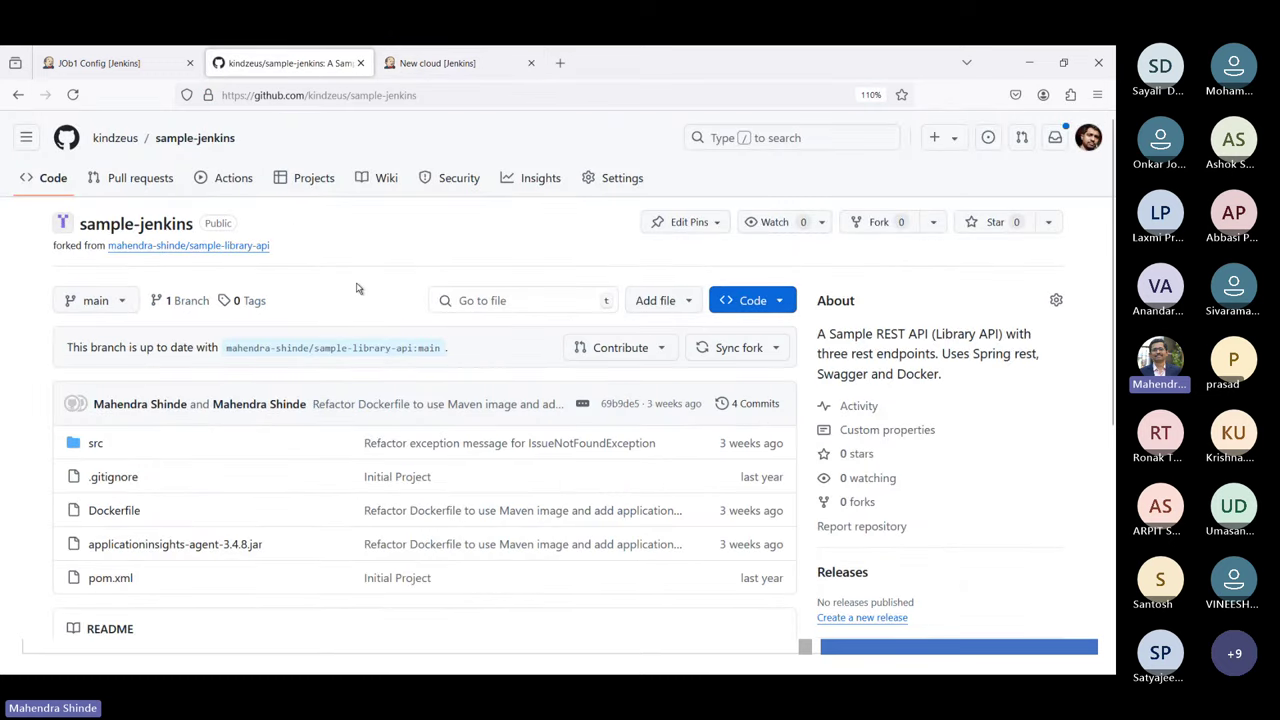
key(alt+Tab)
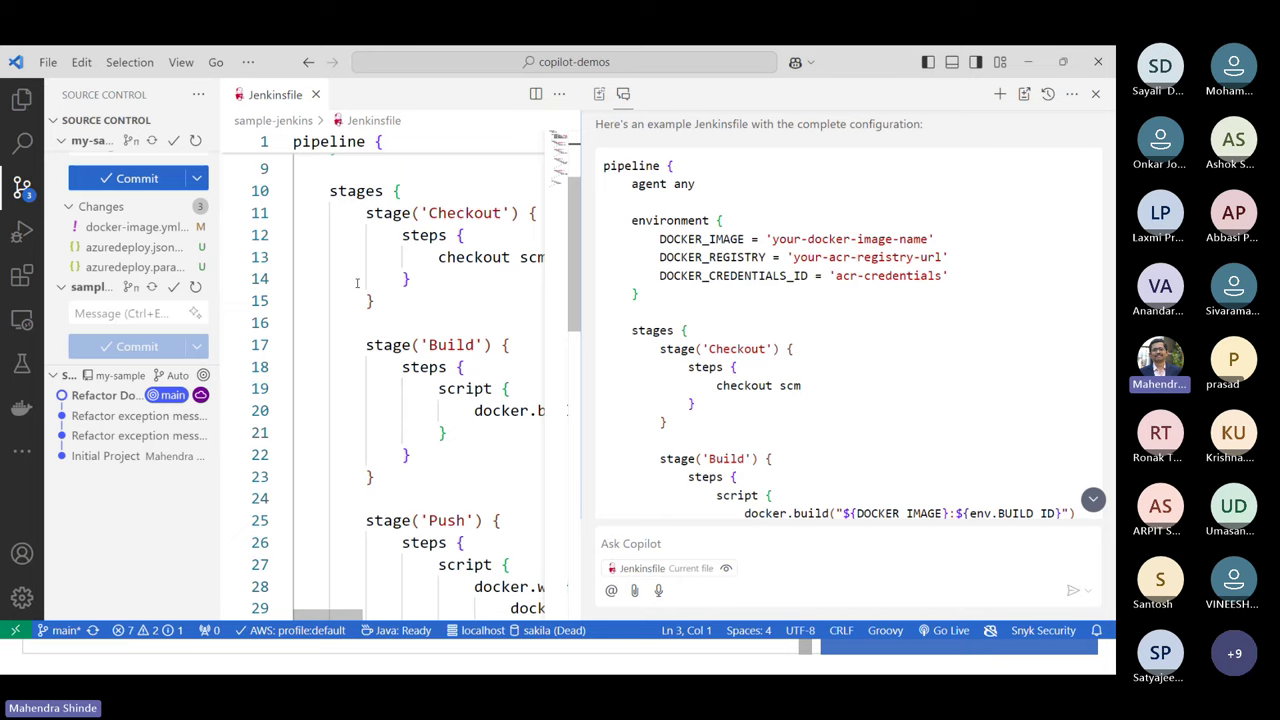
Step: Ask Copilot Chat 'Replace Jenkinsfile to build using Maven'
key(ctrl+alt+b)
click(683, 300)
scroll(683, 300, up, 3)
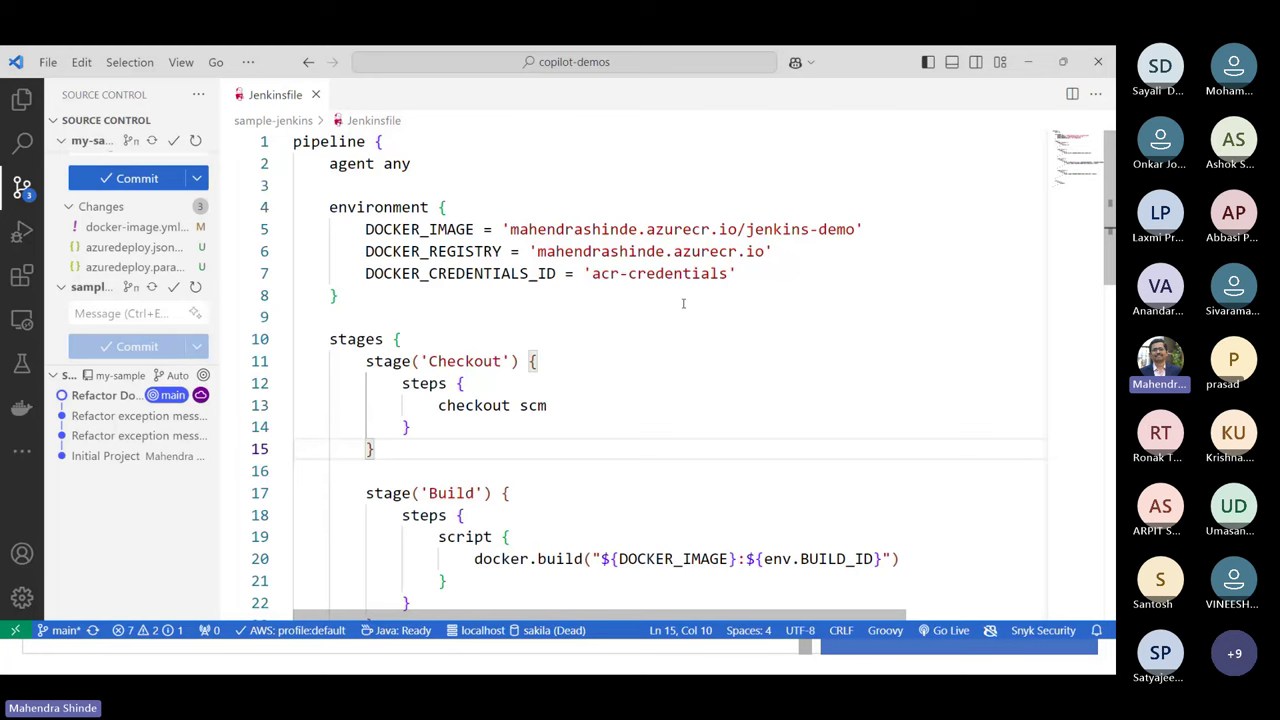
click(976, 62)
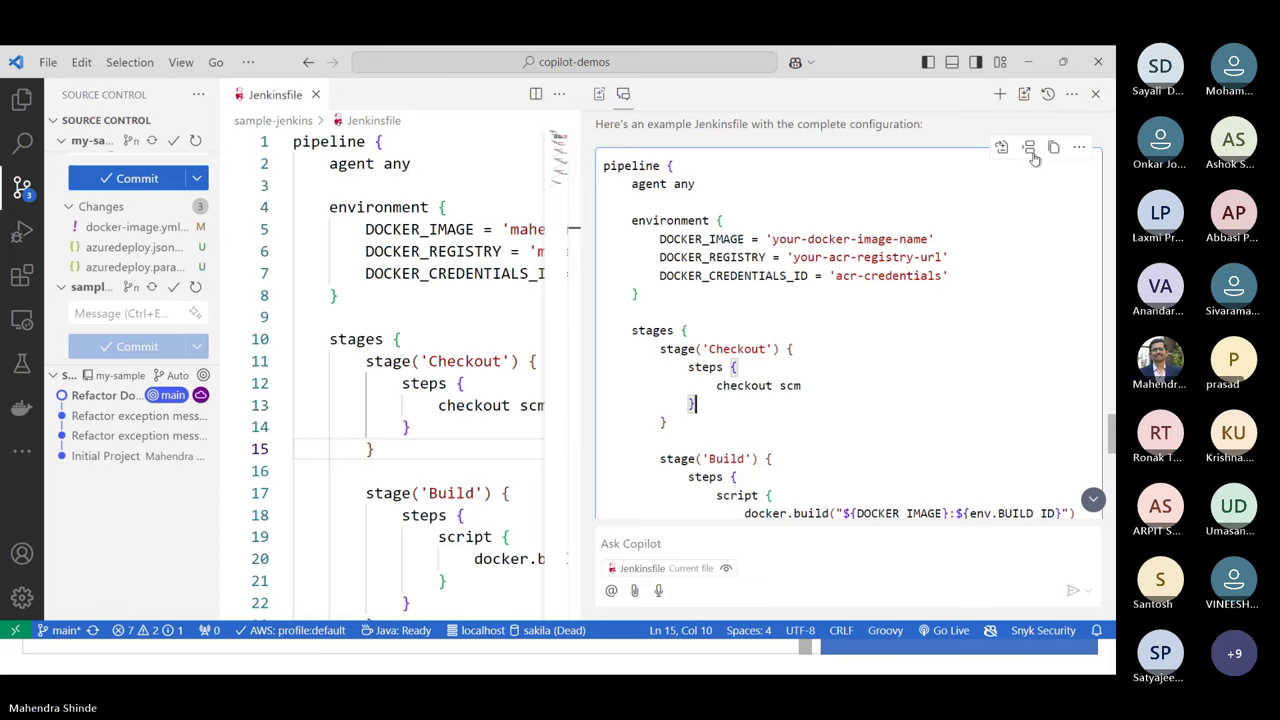
click(751, 546)
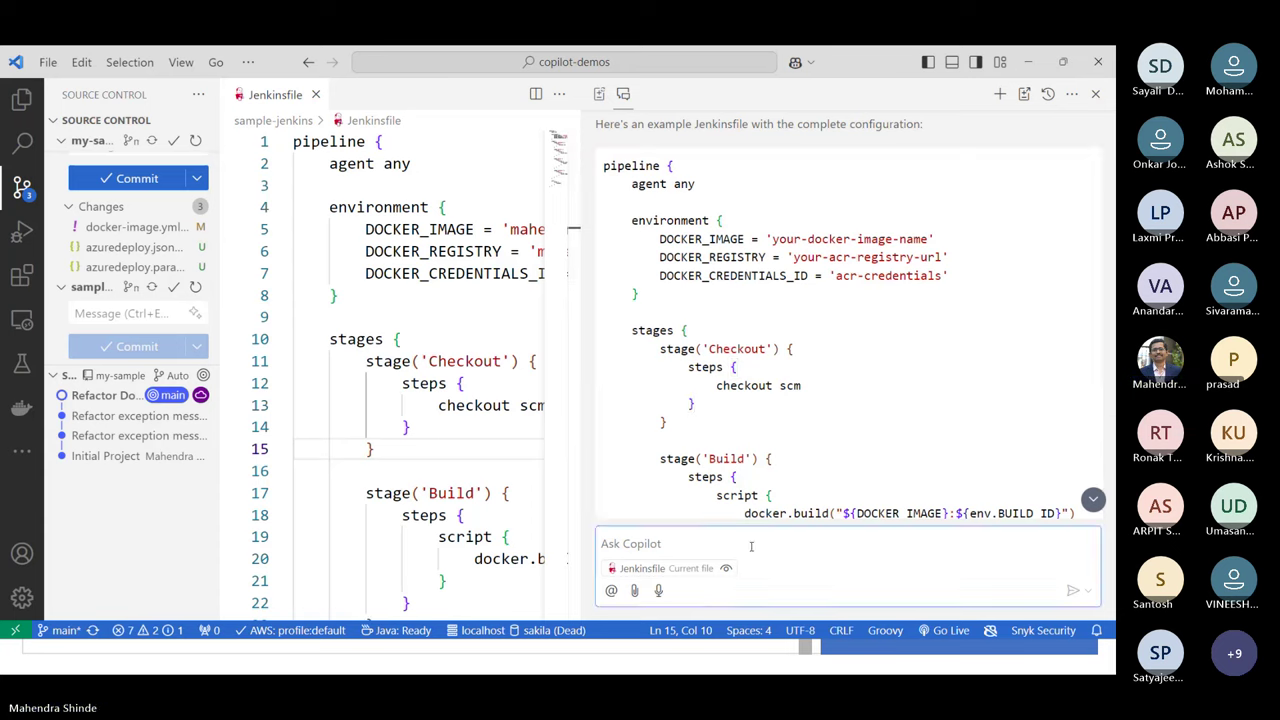
text(Repl)
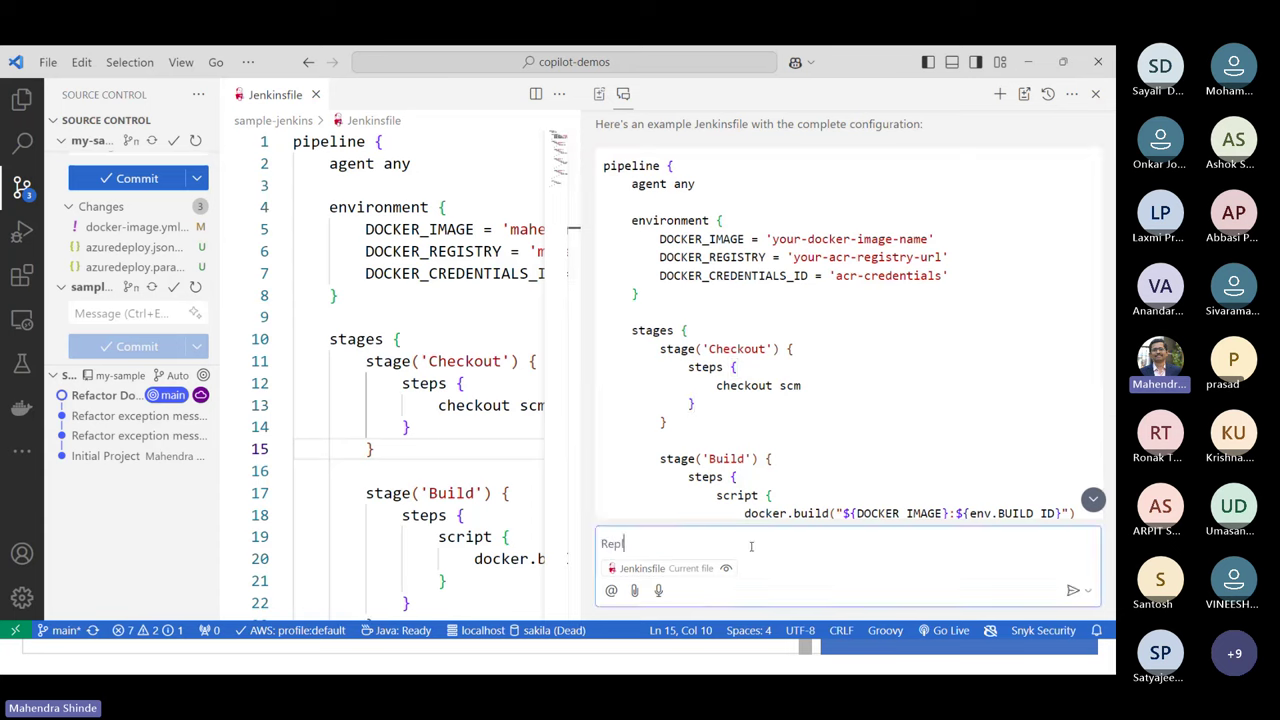
text(ace Jenkinsfile to bui)
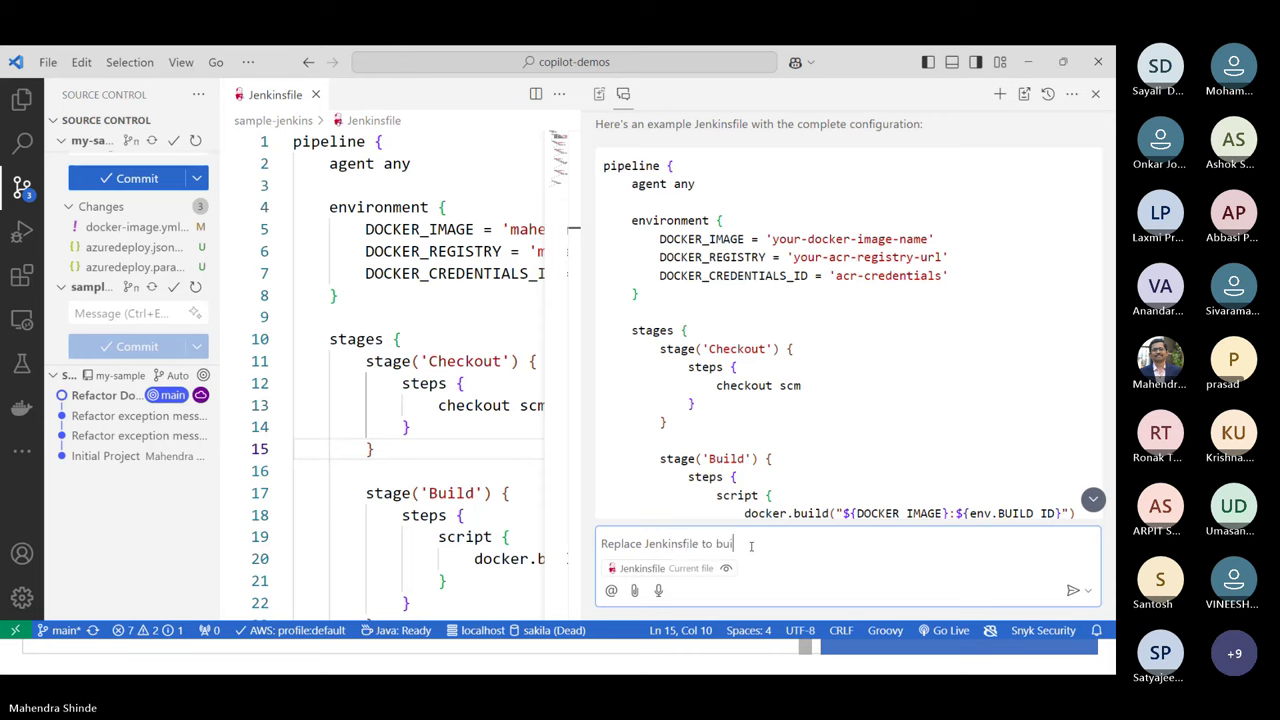
text(ld Maven)
click(747, 544)
text(using)
key(Return)
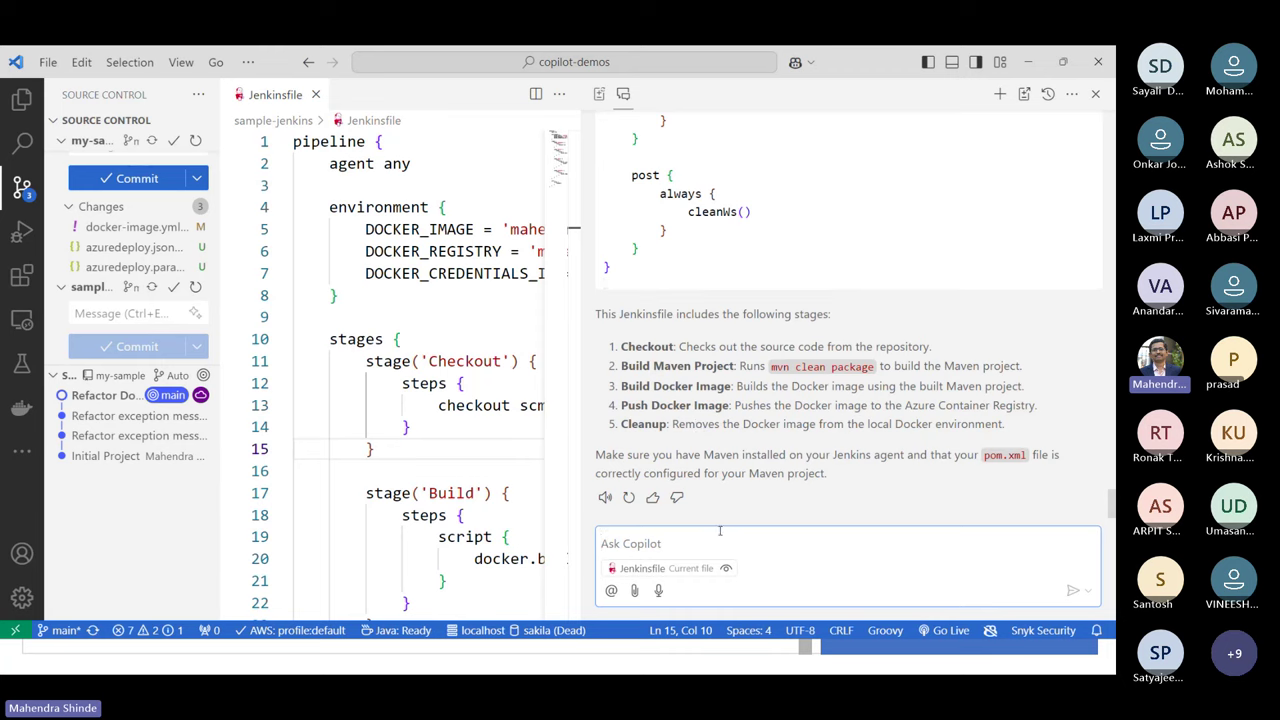
Step: Clear the Jenkinsfile contents and start an inline Copilot request for new content
click(405, 341)
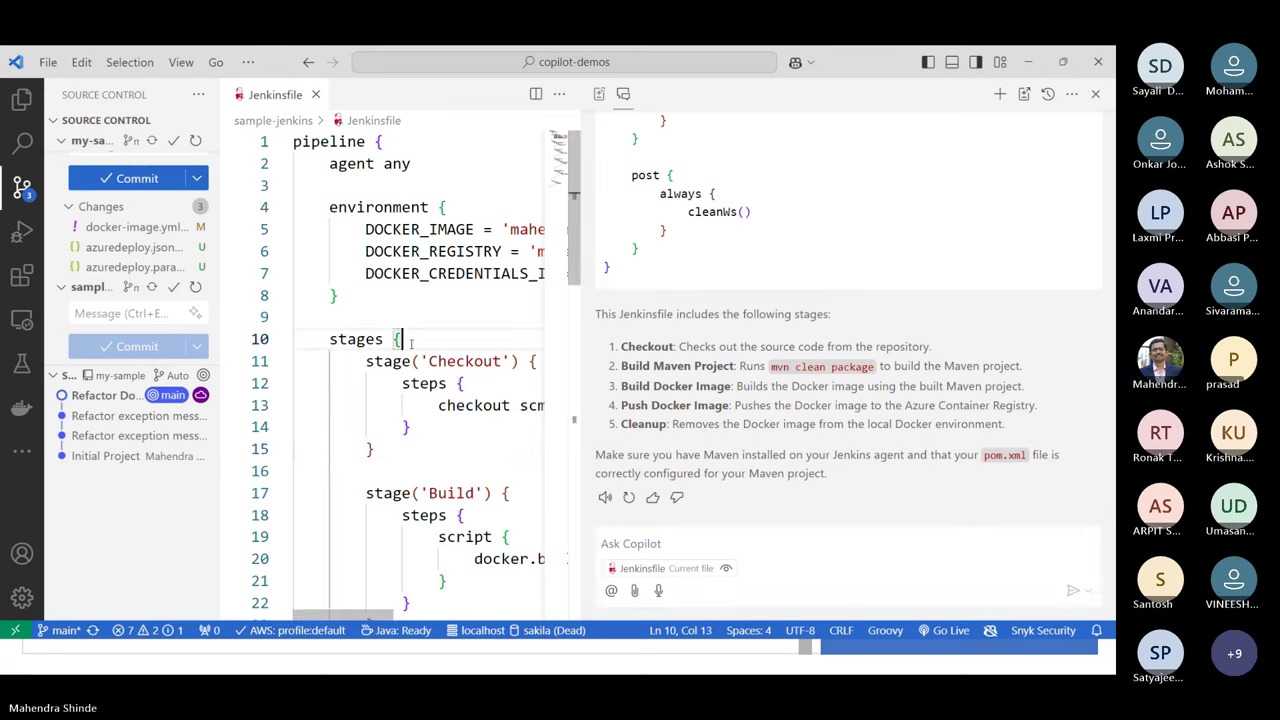
key(ctrl+a)
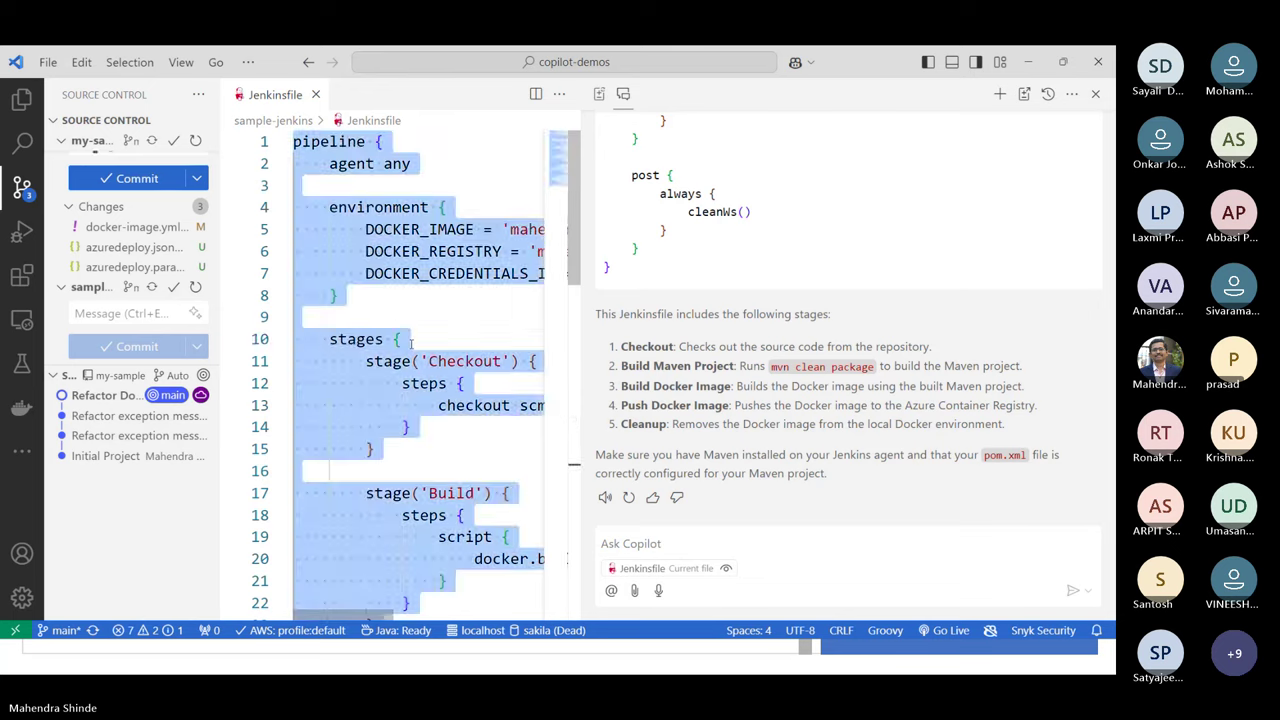
key(Delete)
key(ctrl+i)
Step: Have inline Copilot generate a 'Build Maven project' Jenkinsfile with Checkout, Build, Test and Package stages
text(Build Maven project)
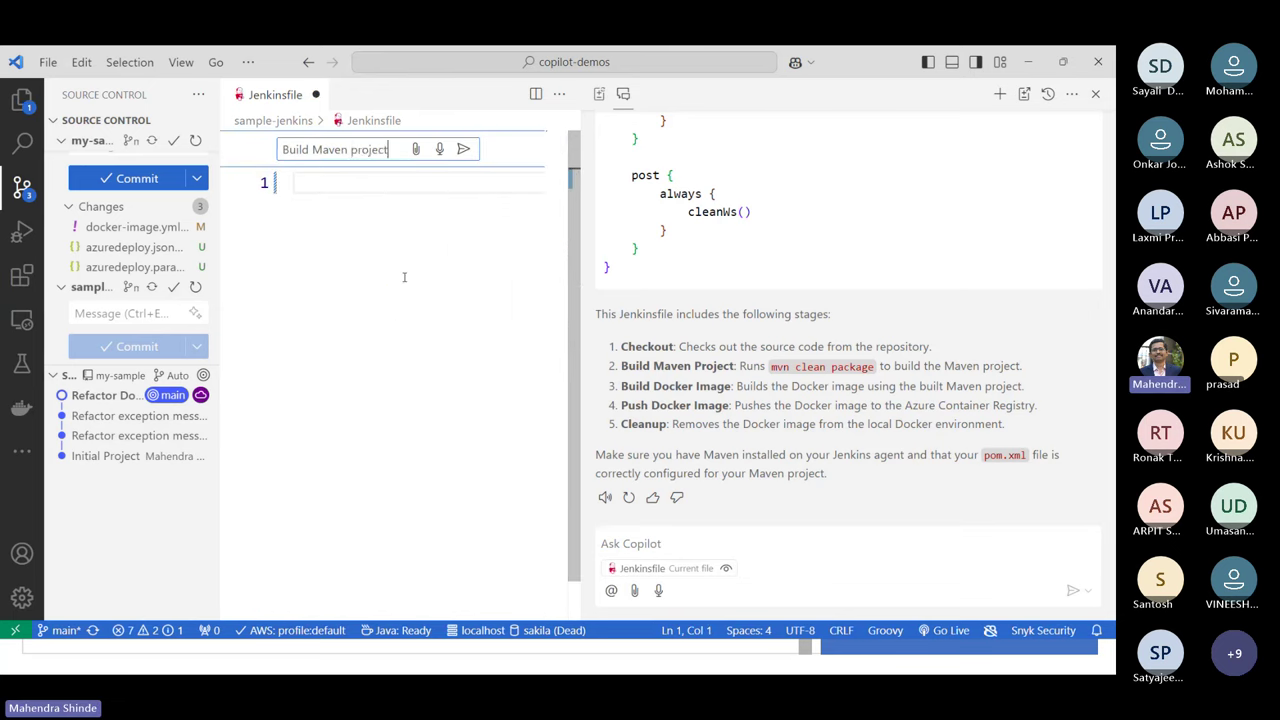
key(Return)
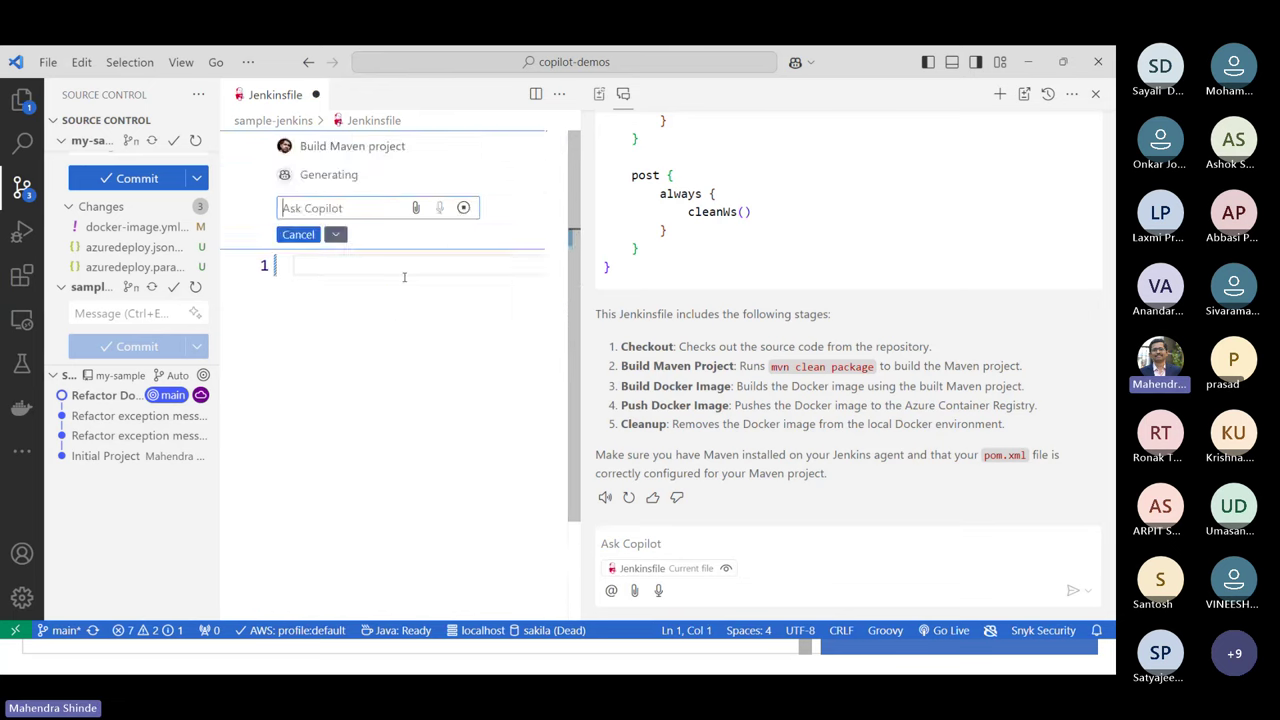
click(1095, 93)
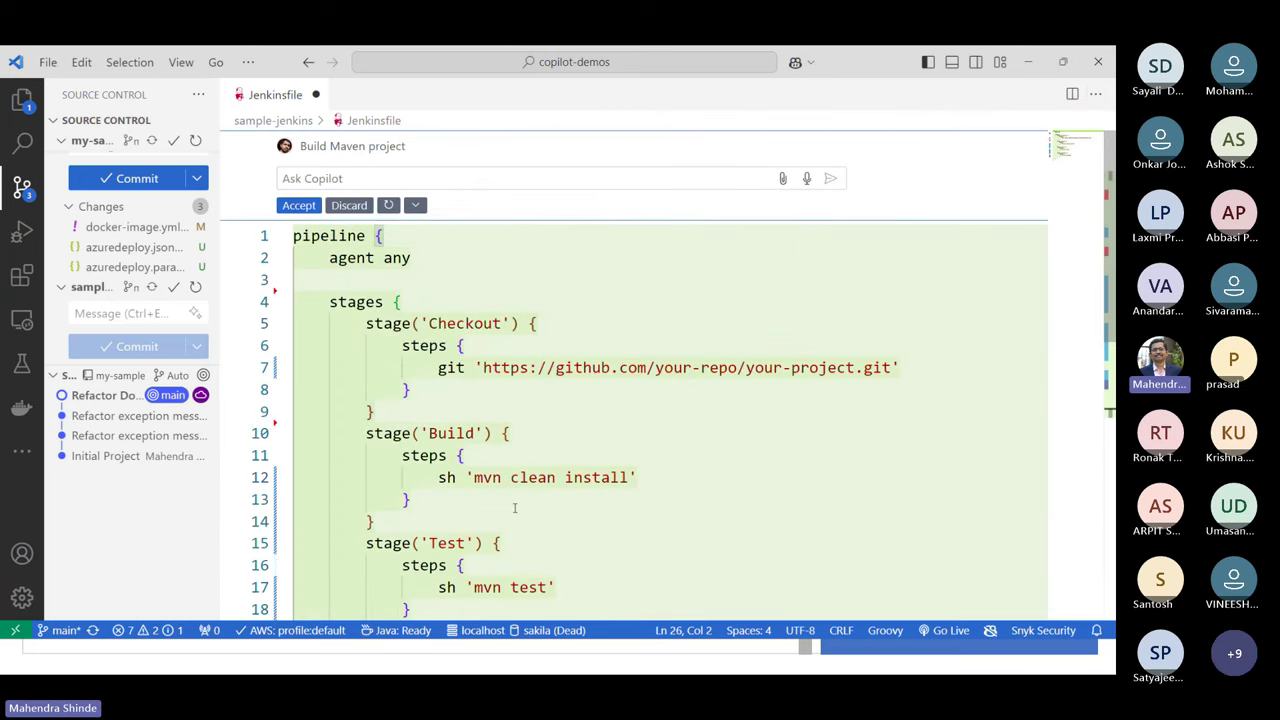
scroll(626, 433, down, 5)
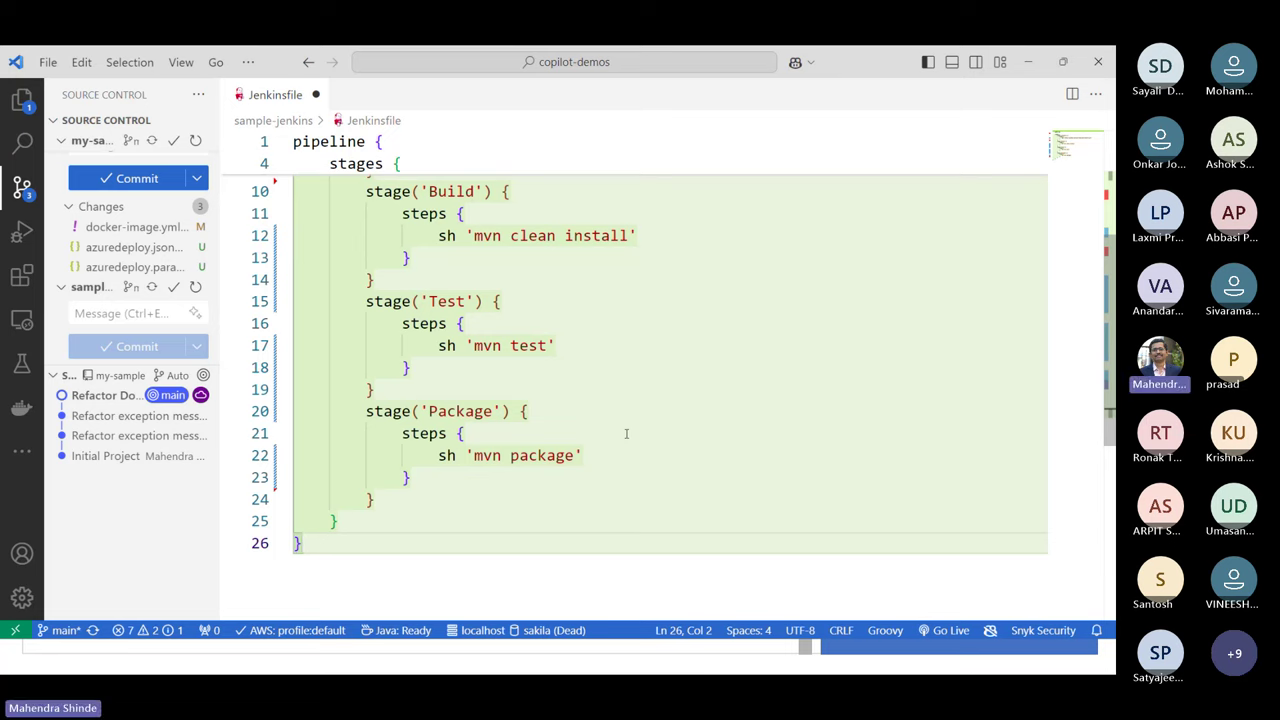
scroll(626, 433, up, 5)
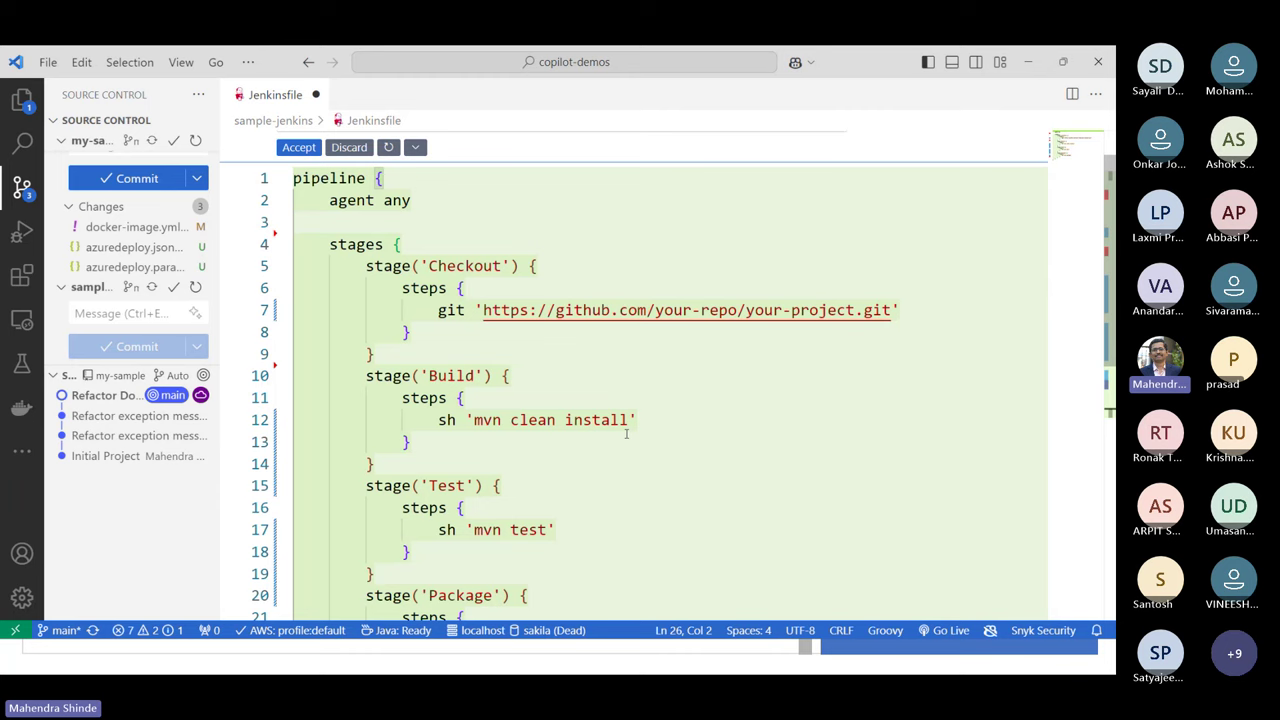
Step: Minimize VS Code and return to the Jenkins New cloud form in the browser
click(626, 432)
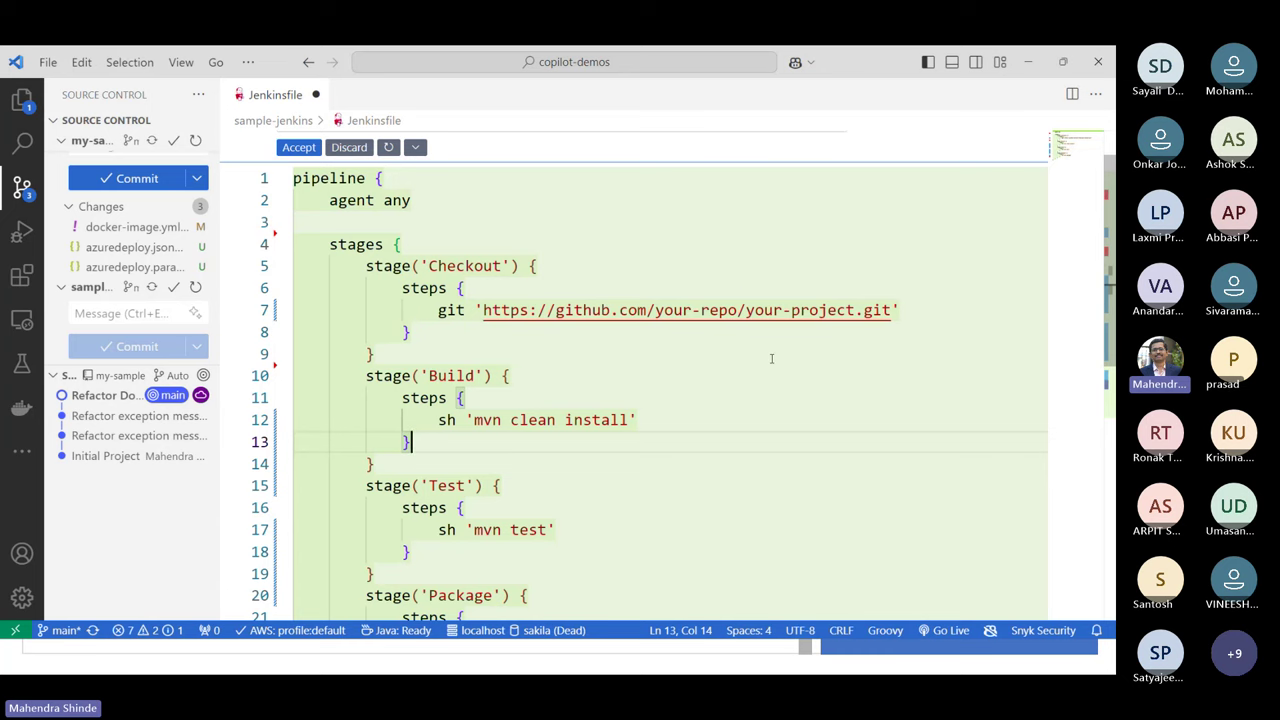
click(1028, 62)
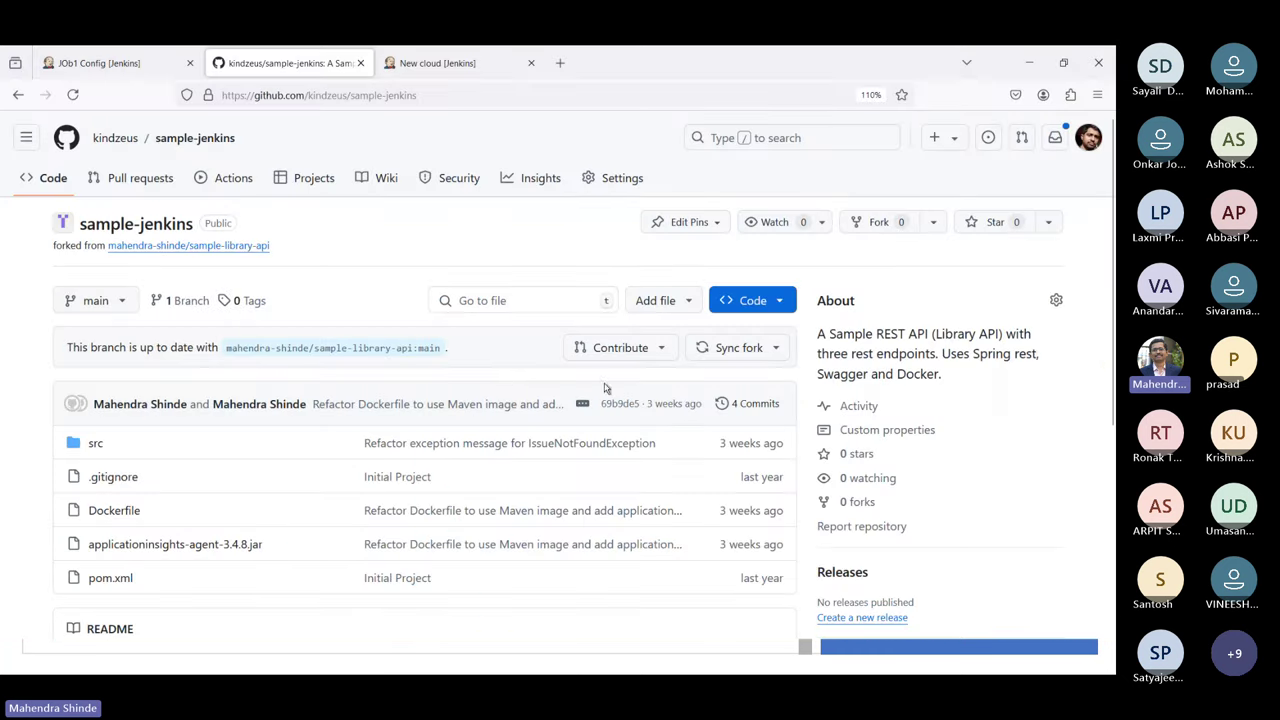
click(437, 63)
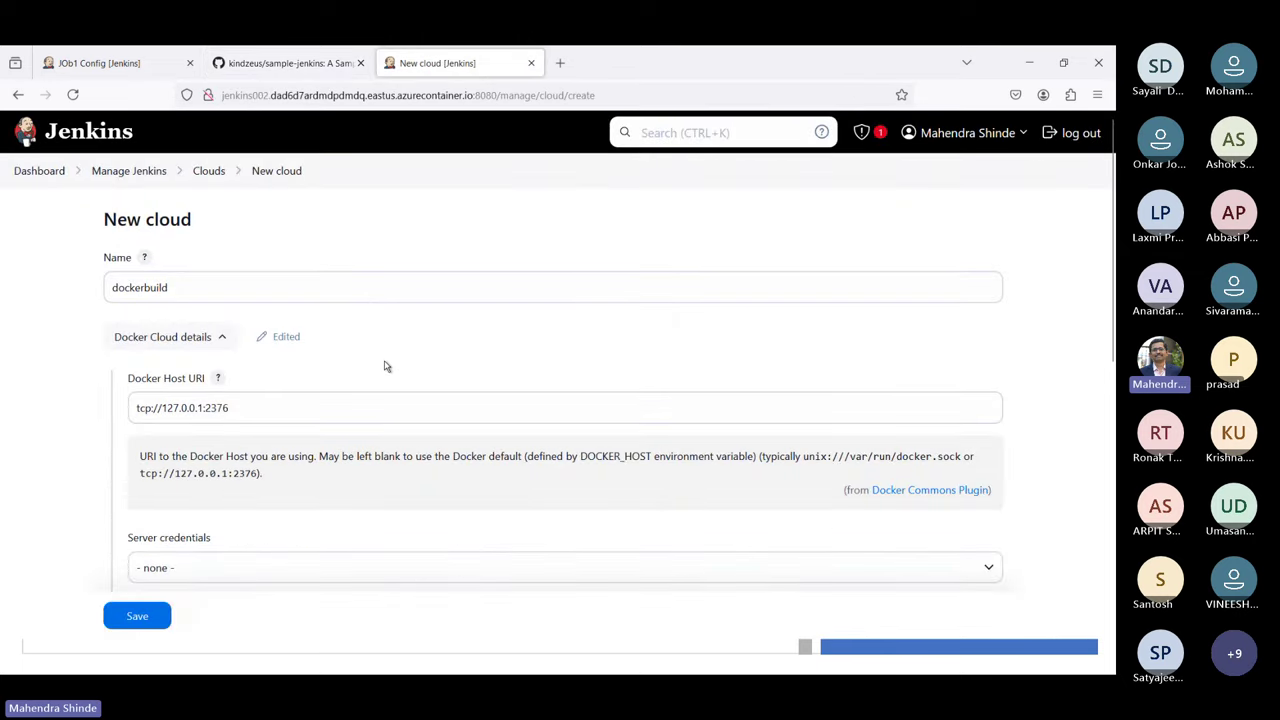
Step: Discard the unsaved dockerbuild cloud form and open the sample-jenkins job from the dashboard
click(40, 175)
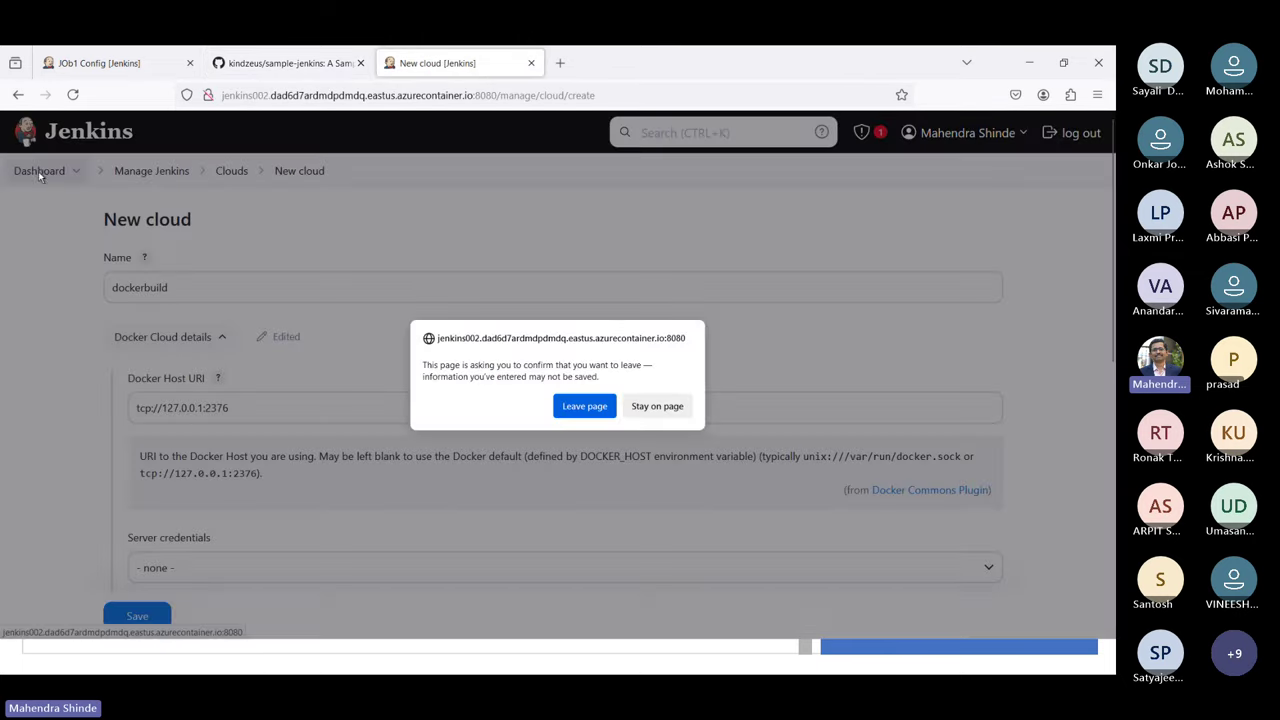
click(581, 409)
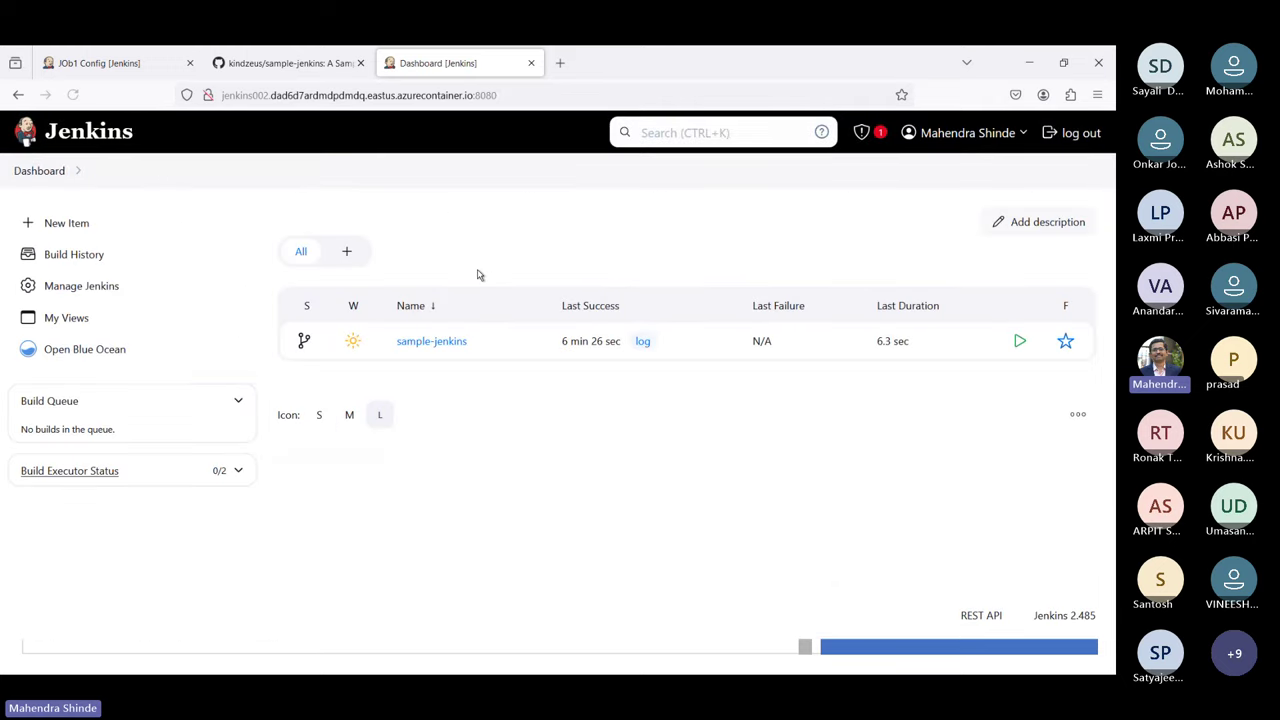
click(432, 344)
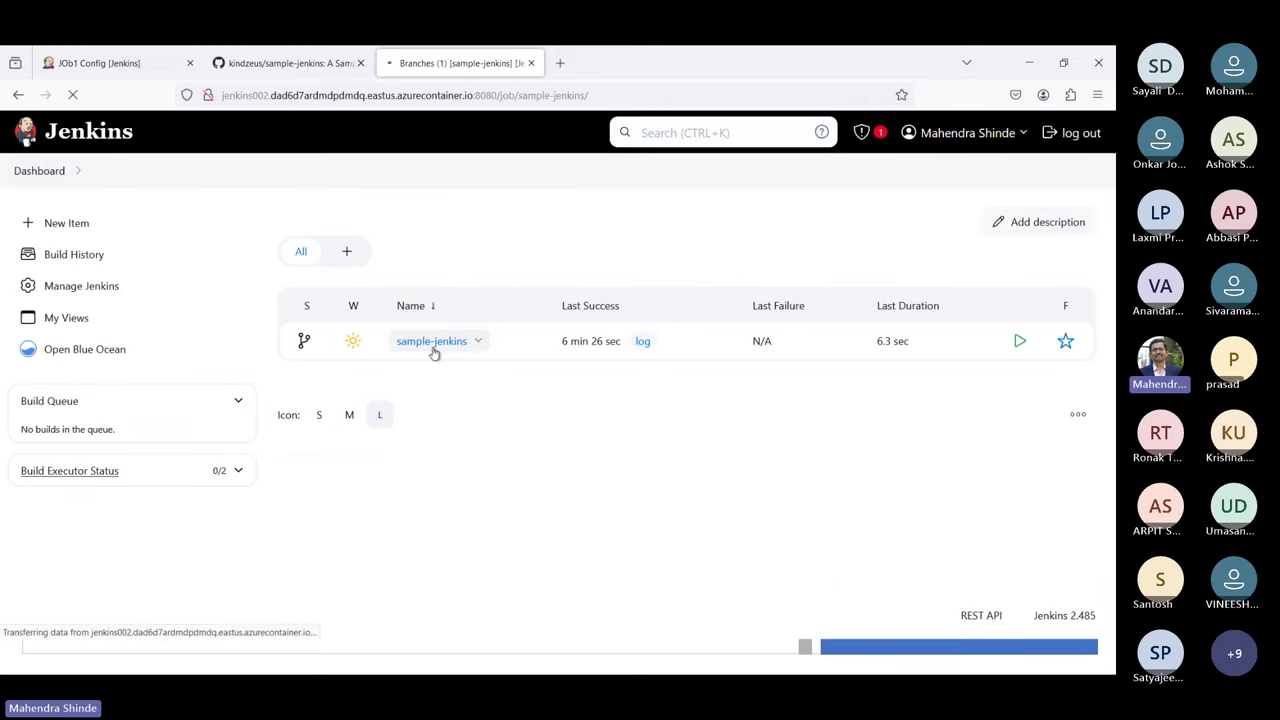